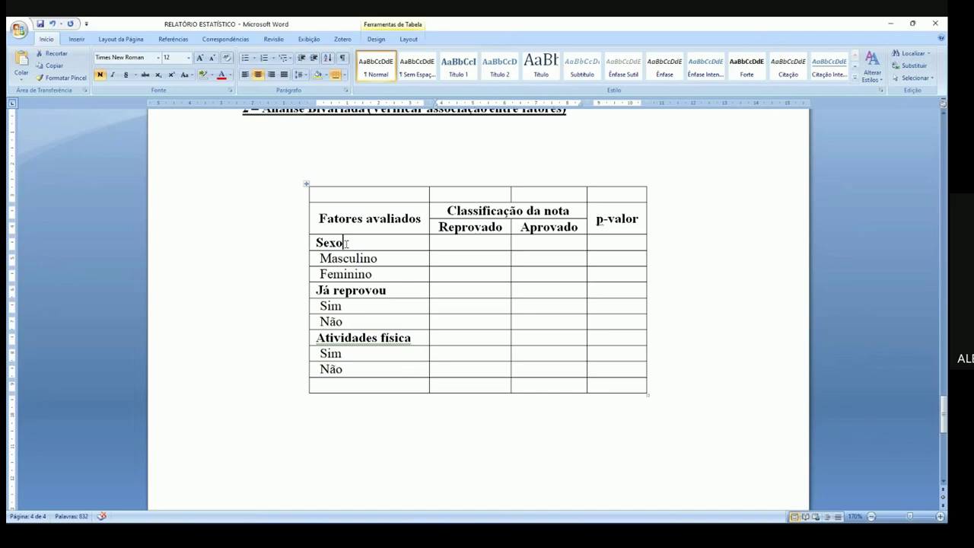
{"action": "left_click_drag", "start_coordinate": [347, 242], "coordinate": [338, 369]}
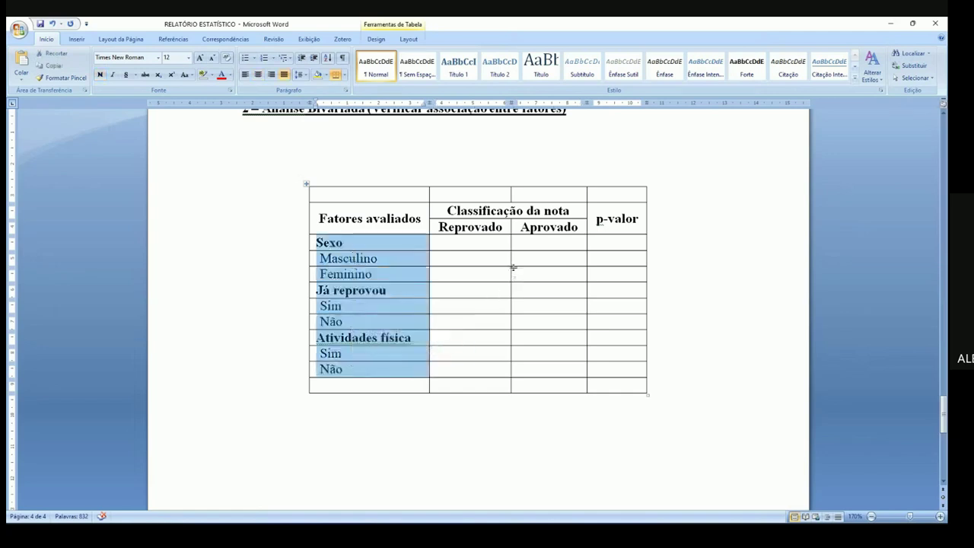
{"action": "left_click_drag", "start_coordinate": [504, 232], "coordinate": [530, 219]}
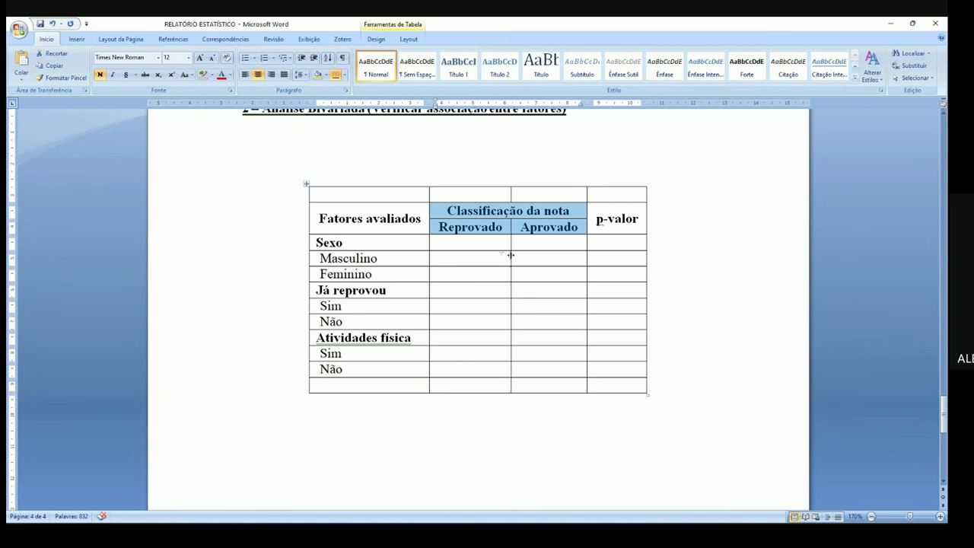
Enter the placeholder "n(%)" in the Masculino row under Reprovado, using a lowercase n
{"action": "left_click", "coordinate": [484, 260]}
{"action": "type", "text": "N(%)"}
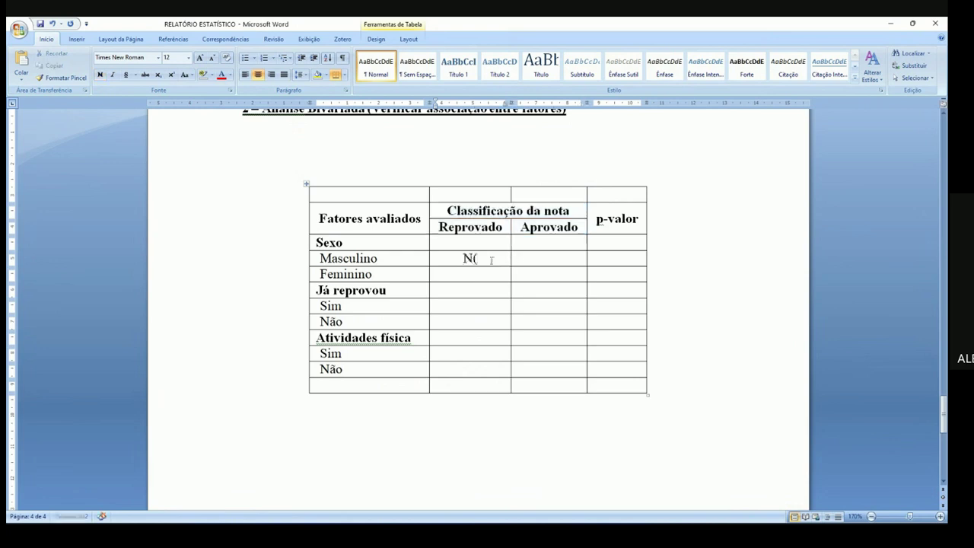
{"action": "key", "text": "shift+Left"}
{"action": "key", "text": "shift+Left"}
{"action": "key", "text": "shift+Left"}
{"action": "key", "text": "ctrl+c"}
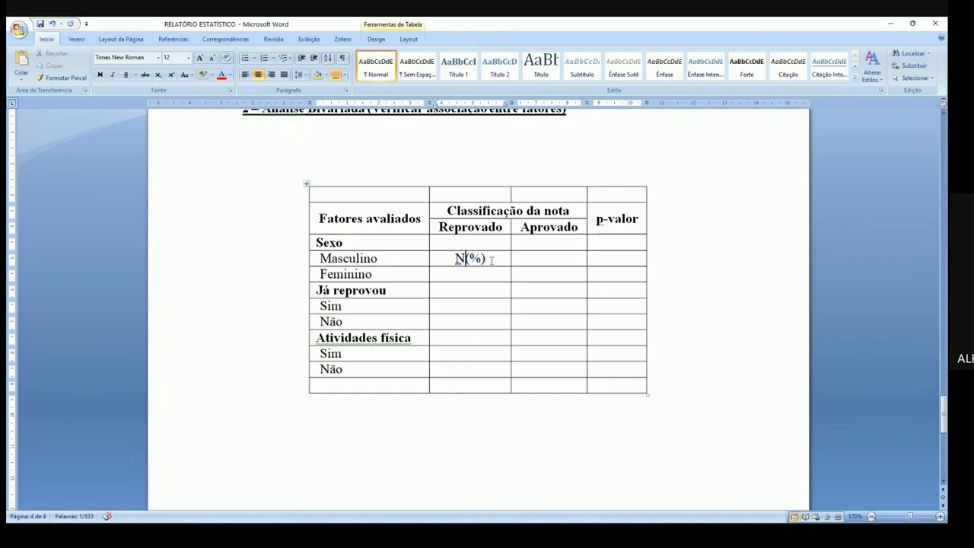
{"action": "left_click", "coordinate": [550, 258]}
{"action": "key", "text": "ctrl+v"}
{"action": "left_click_drag", "start_coordinate": [457, 258], "coordinate": [466, 258]}
{"action": "key", "text": "BackSpace"}
{"action": "type", "text": "n"}
Copy the n(%) placeholder into Feminino under Reprovado and into both Masculino and Feminino under Aprovado
{"action": "key", "text": "Tab"}
{"action": "key", "text": "shift+Tab"}
{"action": "key", "text": "ctrl+c"}
{"action": "key", "text": "Down"}
{"action": "key", "text": "ctrl+v"}
{"action": "key", "text": "Right"}
{"action": "key", "text": "Up"}
{"action": "key", "text": "Tab"}
{"action": "key", "text": "shift+Tab"}
{"action": "key", "text": "ctrl+v"}
{"action": "key", "text": "Down"}
{"action": "key", "text": "ctrl+v"}
Examine how the Masculino and Feminino rows cross with the Reprovado and Aprovado columns
{"action": "double_click", "coordinate": [461, 263]}
{"action": "double_click", "coordinate": [470, 260]}
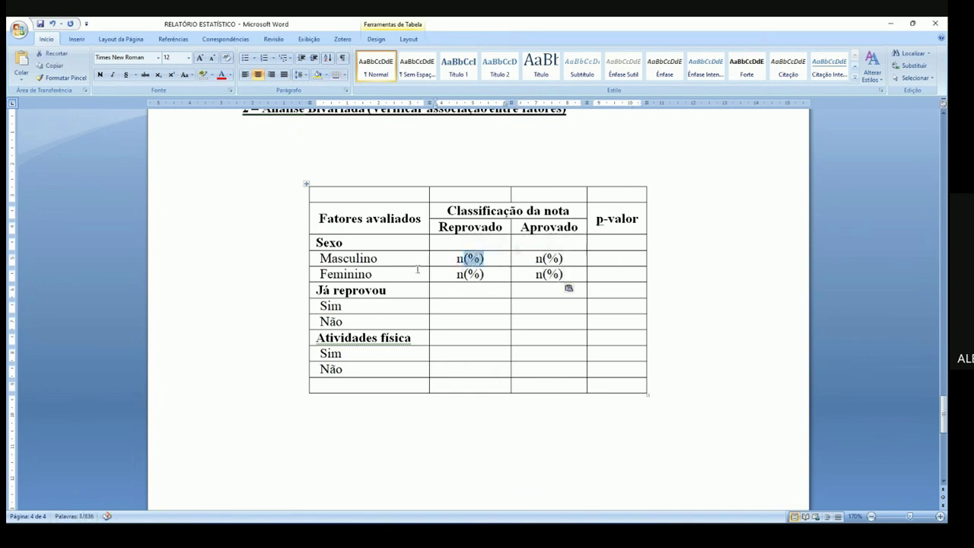
{"action": "key", "text": "shift+Tab"}
{"action": "left_click_drag", "start_coordinate": [455, 259], "coordinate": [483, 260]}
{"action": "key", "text": "shift+Tab"}
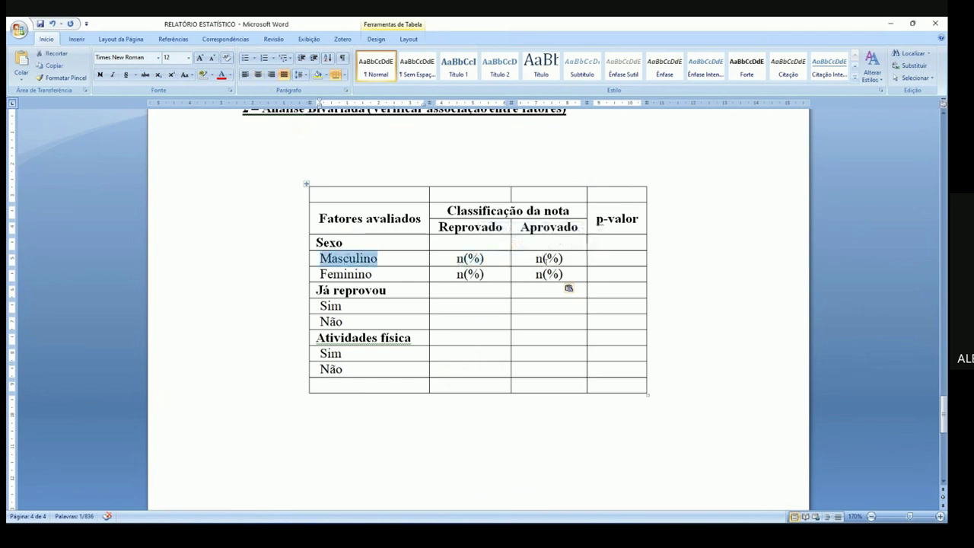
{"action": "key", "text": "Tab"}
{"action": "key", "text": "Tab"}
{"action": "left_click_drag", "start_coordinate": [371, 258], "coordinate": [329, 259]}
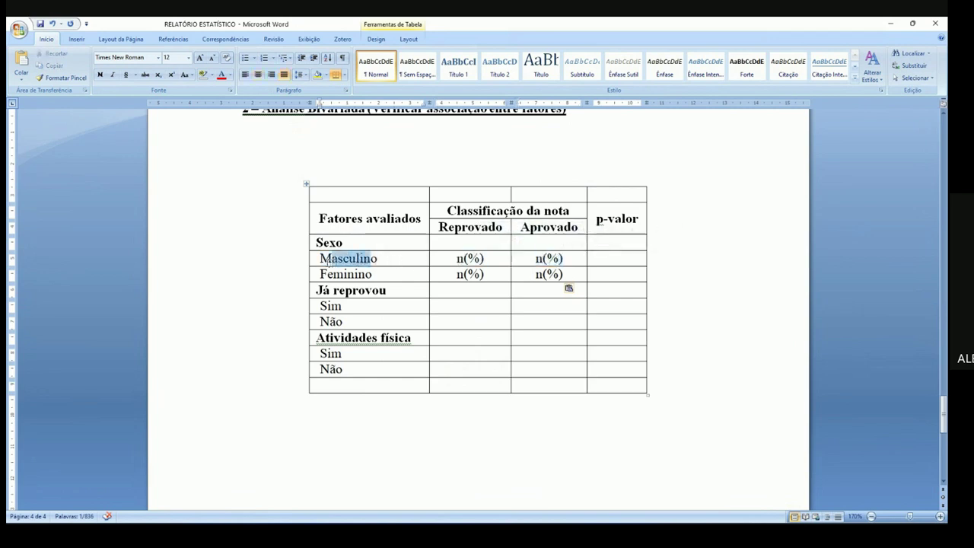
{"action": "left_click_drag", "start_coordinate": [533, 259], "coordinate": [563, 259]}
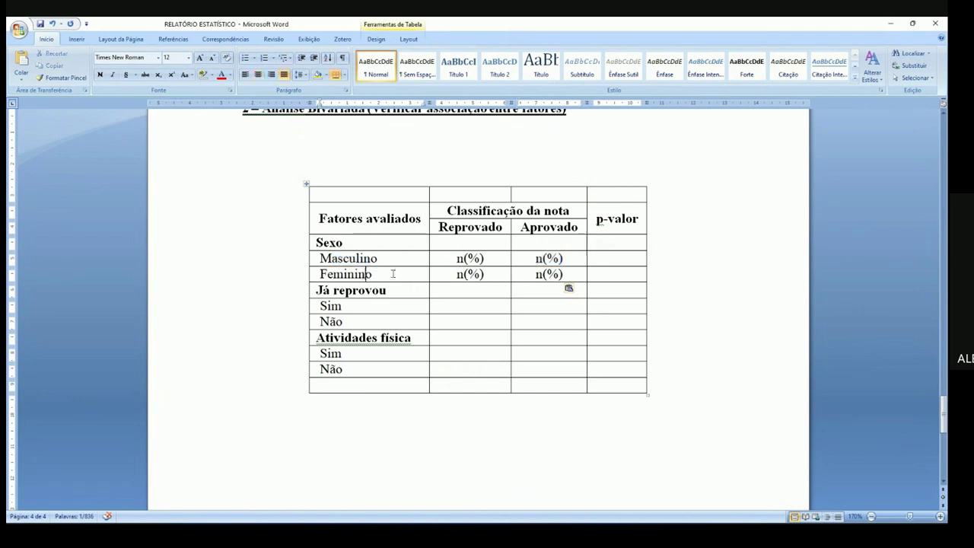
{"action": "left_click_drag", "start_coordinate": [455, 274], "coordinate": [485, 275]}
{"action": "key", "text": "Tab"}
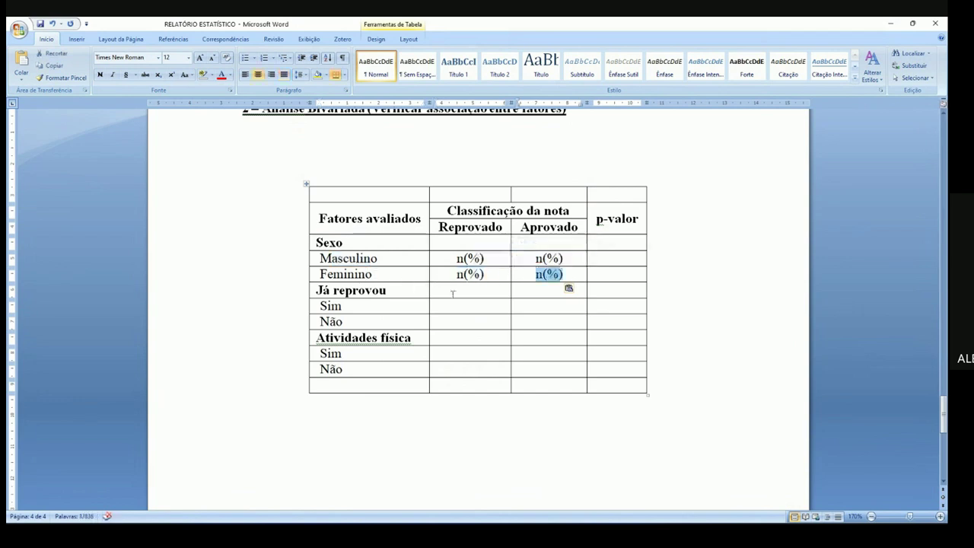
{"action": "key", "text": "shift+Tab"}
{"action": "key", "text": "shift+Tab"}
{"action": "key", "text": "Tab"}
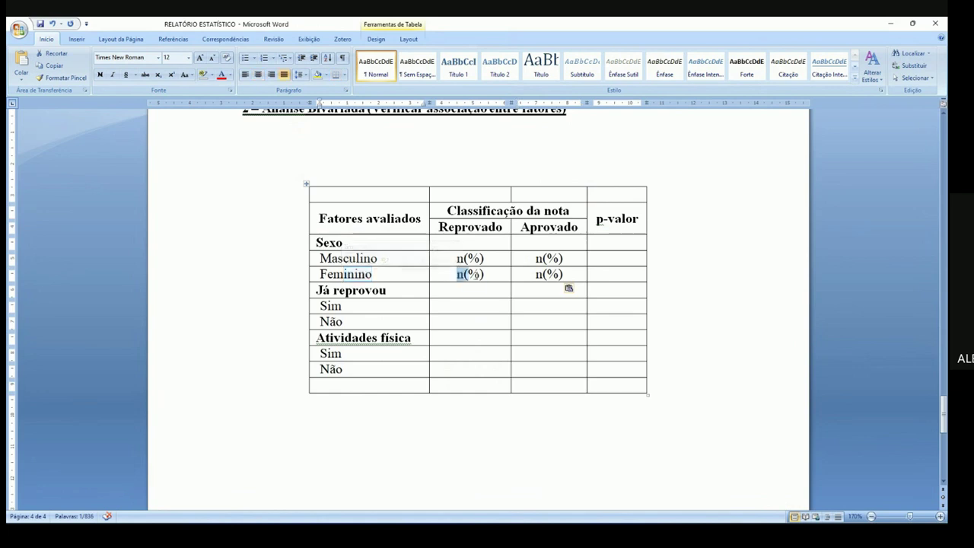
{"action": "key", "text": "Tab"}
Paste n(%) into the Sim and Não rows of Já reprovou under both Reprovado and Aprovado
{"action": "left_click", "coordinate": [483, 308]}
{"action": "key", "text": "ctrl+v"}
{"action": "left_click", "coordinate": [530, 308]}
{"action": "key", "text": "ctrl+v"}
{"action": "left_click", "coordinate": [533, 325]}
{"action": "key", "text": "ctrl+v"}
{"action": "left_click", "coordinate": [478, 325]}
{"action": "key", "text": "ctrl+v"}
Paste n(%) into the Sim and Não rows of Atividades física under both Reprovado and Aprovado
{"action": "left_click", "coordinate": [479, 354]}
{"action": "key", "text": "ctrl+v"}
{"action": "left_click", "coordinate": [514, 354]}
{"action": "key", "text": "ctrl+v"}
{"action": "left_click", "coordinate": [522, 370]}
{"action": "key", "text": "ctrl+v"}
{"action": "left_click", "coordinate": [483, 373]}
{"action": "key", "text": "ctrl+v"}
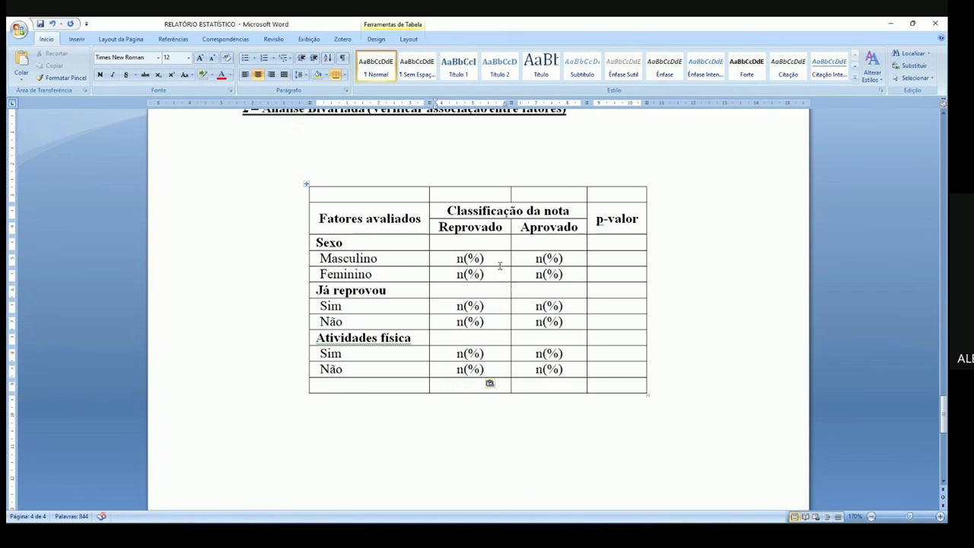
{"action": "left_click_drag", "start_coordinate": [483, 258], "coordinate": [559, 274]}
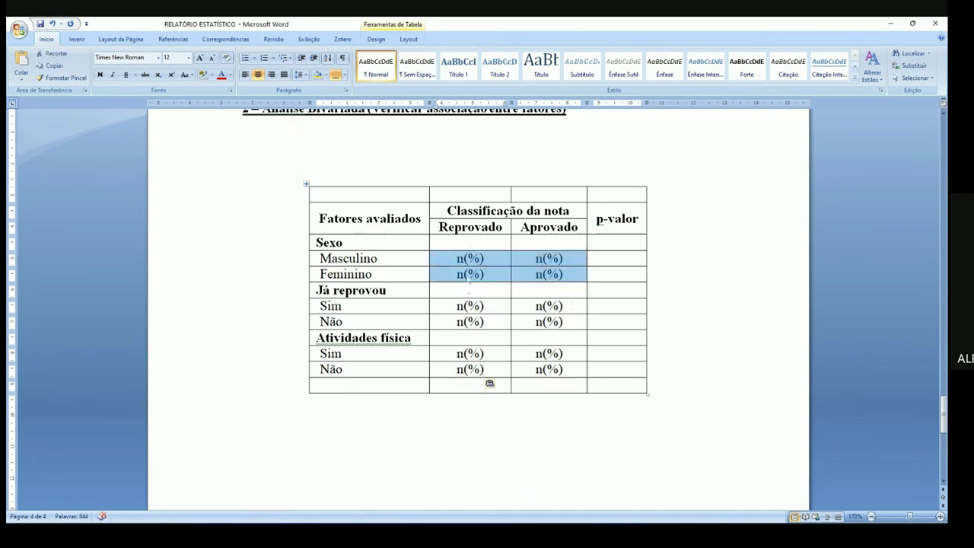
{"action": "left_click", "coordinate": [468, 258]}
{"action": "left_click_drag", "start_coordinate": [466, 259], "coordinate": [477, 262]}
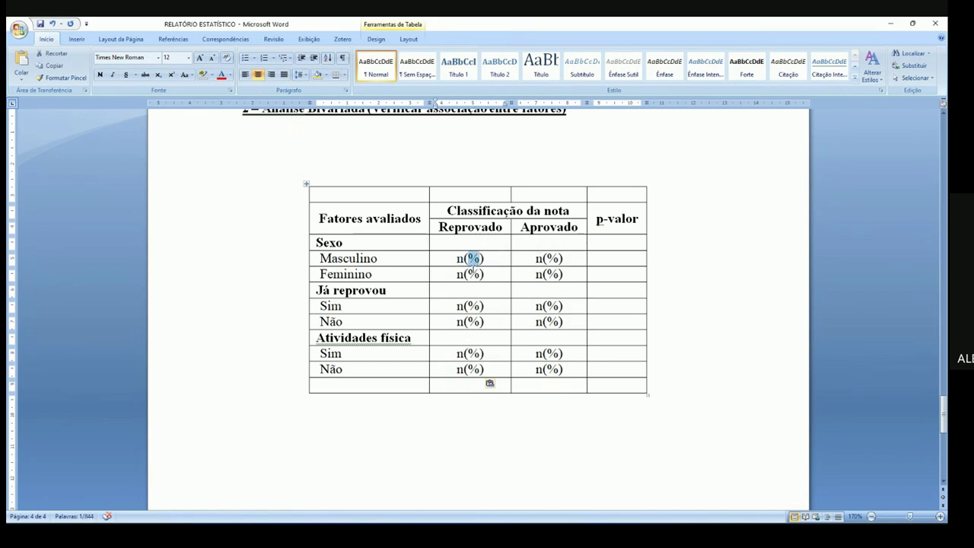
{"action": "left_click", "coordinate": [502, 373]}
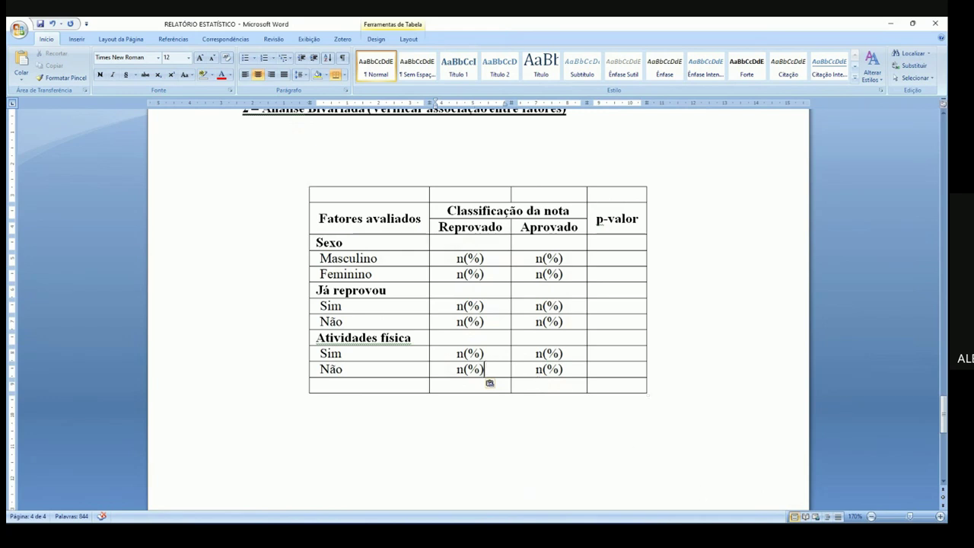
Switch to jamovi and locate the independent-samples χ² association test among the frequency analyses
{"action": "key", "text": "alt+Tab"}
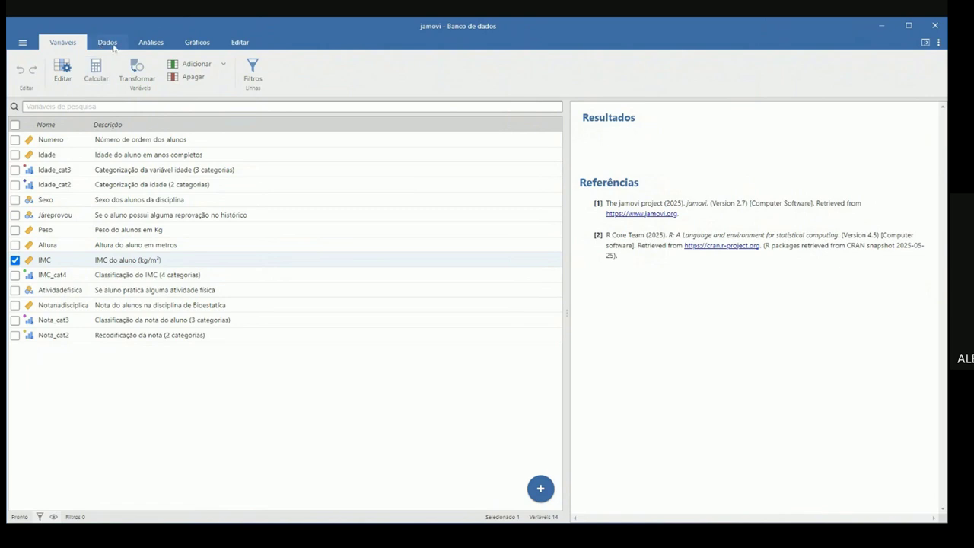
{"action": "left_click", "coordinate": [152, 44]}
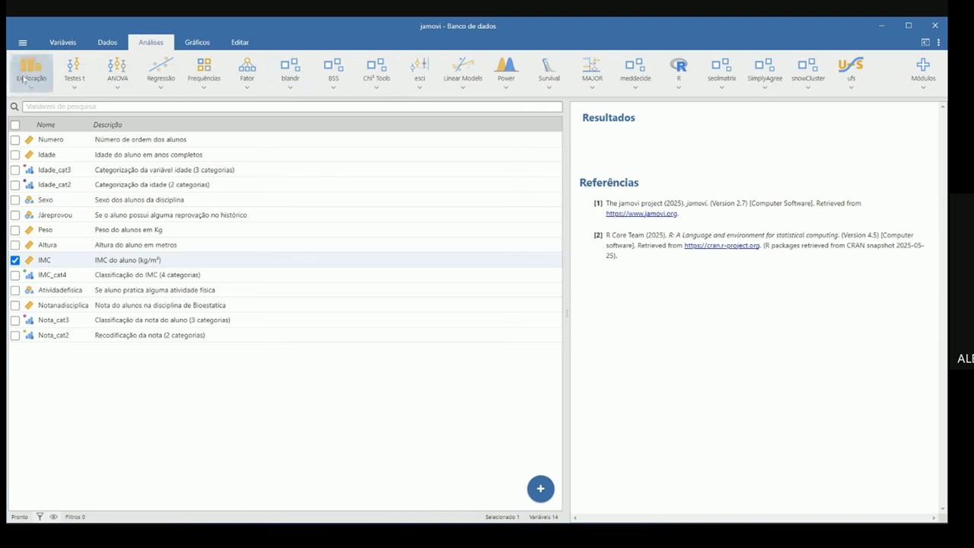
{"action": "left_click", "coordinate": [42, 85]}
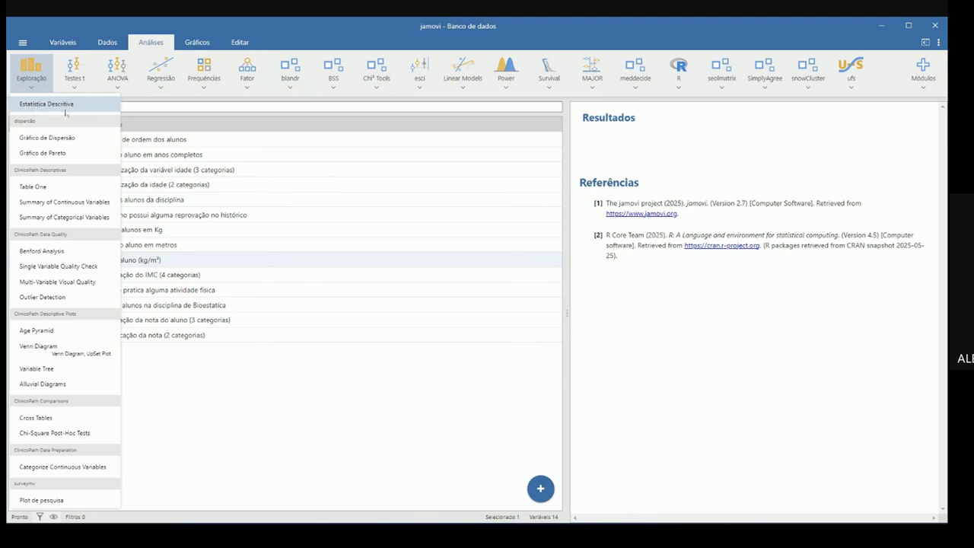
{"action": "left_click", "coordinate": [205, 89]}
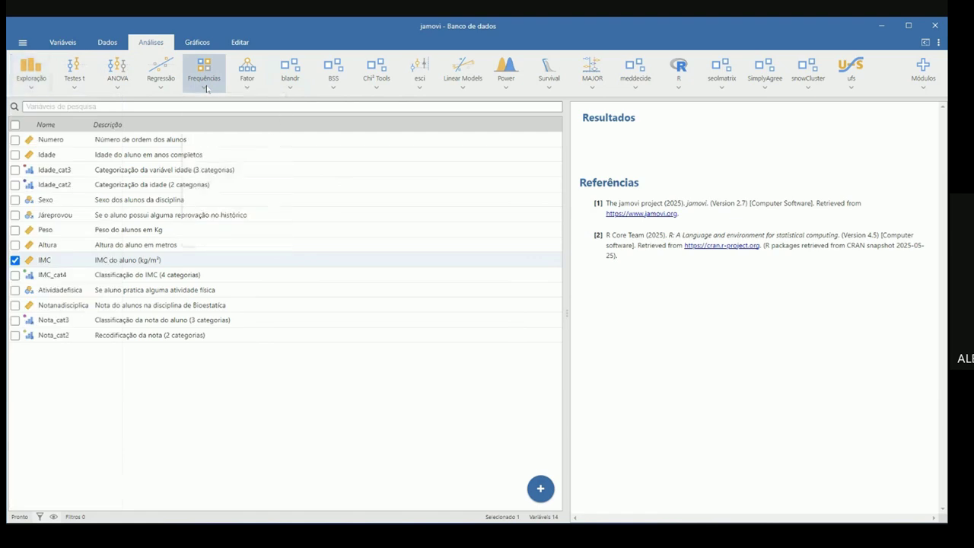
{"action": "left_click", "coordinate": [206, 89]}
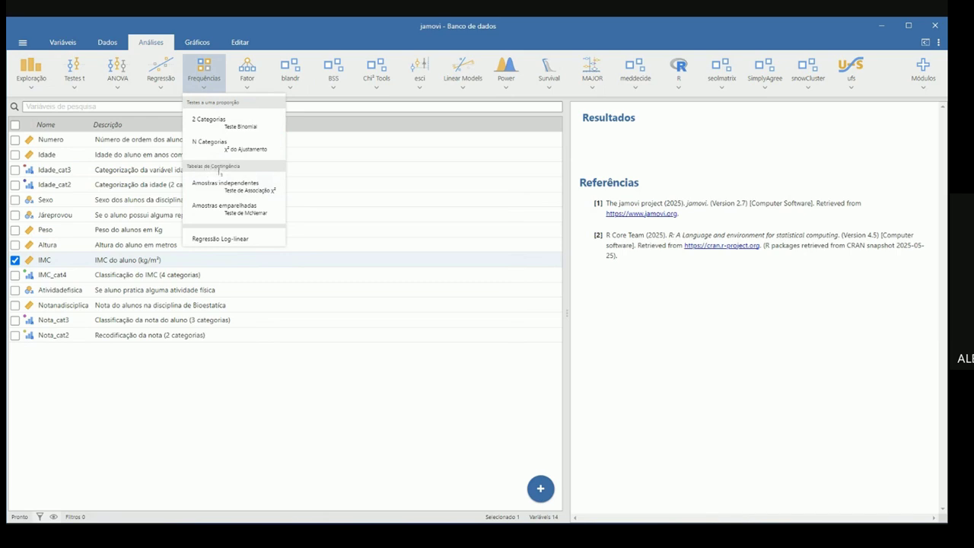
{"action": "left_click", "coordinate": [271, 188]}
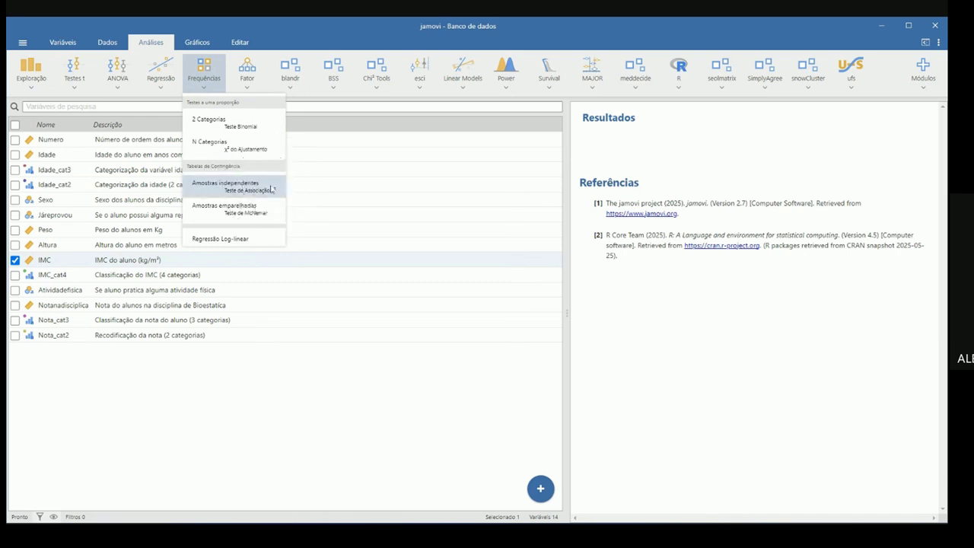
{"action": "key", "text": "ctrl"}
{"action": "key", "text": "ctrl"}
{"action": "key", "text": "ctrl"}
{"action": "left_click", "coordinate": [226, 189]}
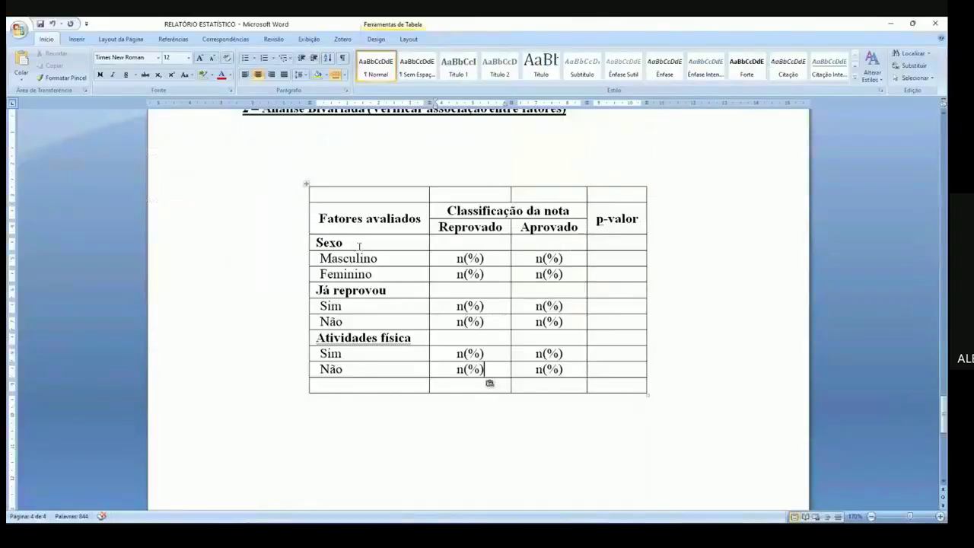
{"action": "left_click_drag", "start_coordinate": [359, 245], "coordinate": [358, 265]}
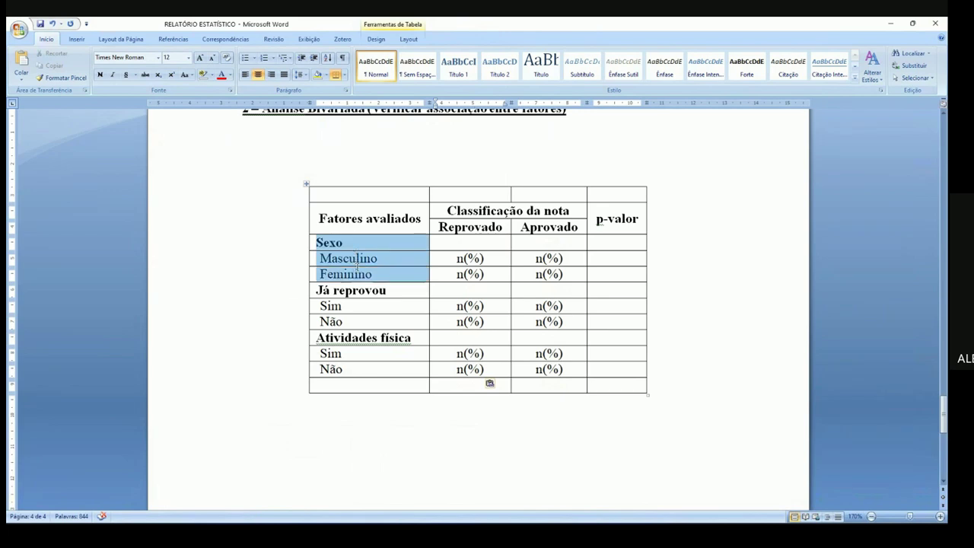
{"action": "left_click_drag", "start_coordinate": [360, 369], "coordinate": [365, 243]}
{"action": "left_click", "coordinate": [367, 244]}
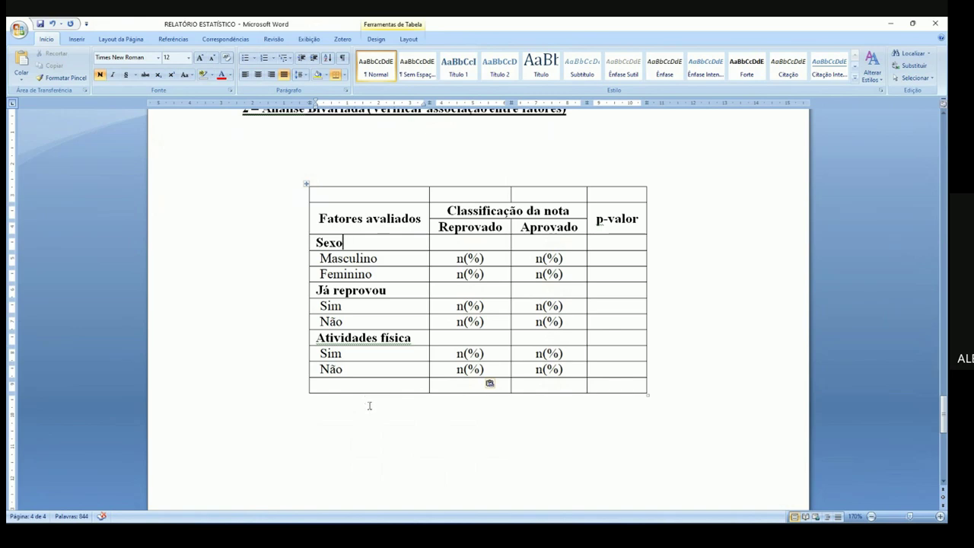
{"action": "double_click", "coordinate": [338, 244]}
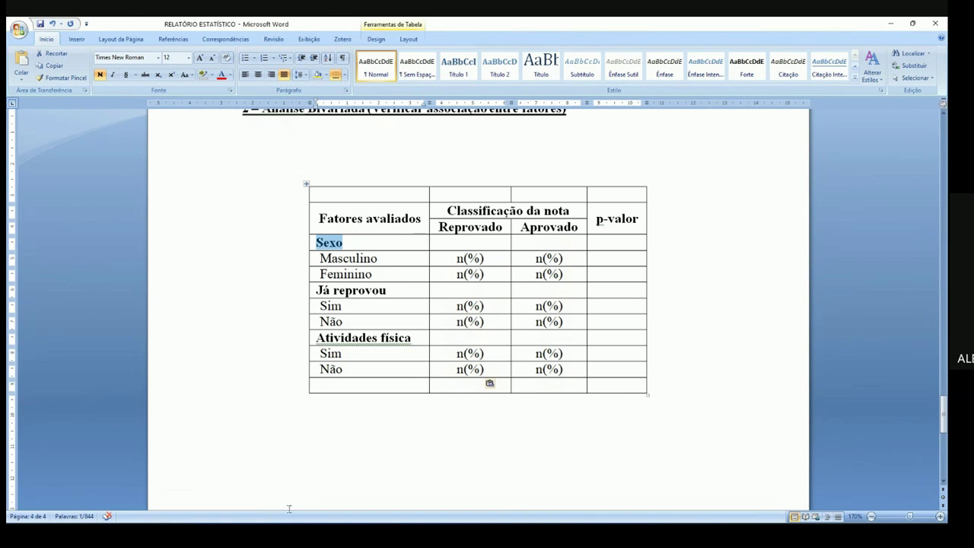
{"action": "triple_click", "coordinate": [508, 216]}
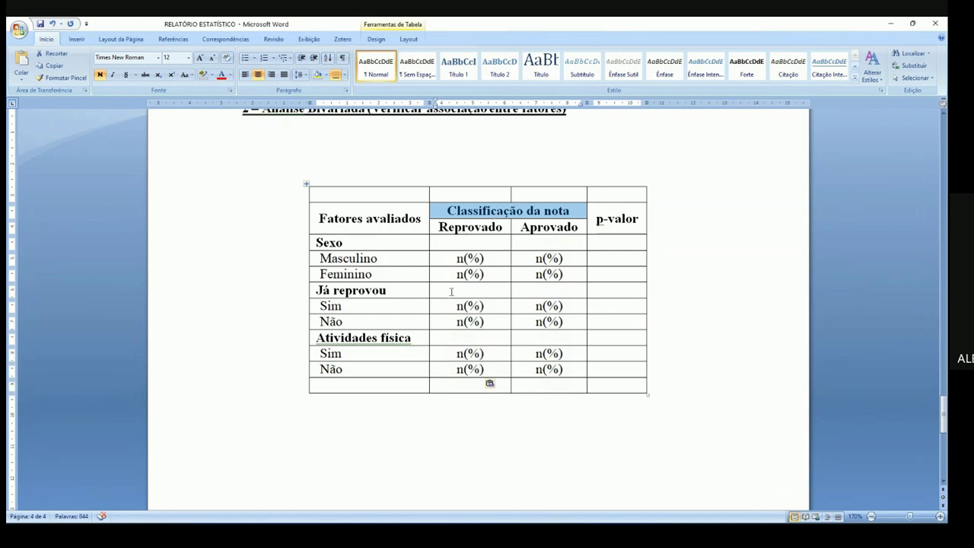
Switch to the Notepad file Aula - 16.06.txt and insert an empty line above the Sexo x Nota_cat2 comparison
{"action": "left_click", "coordinate": [280, 534]}
{"action": "left_click_drag", "start_coordinate": [103, 177], "coordinate": [74, 176]}
{"action": "left_click", "coordinate": [74, 177]}
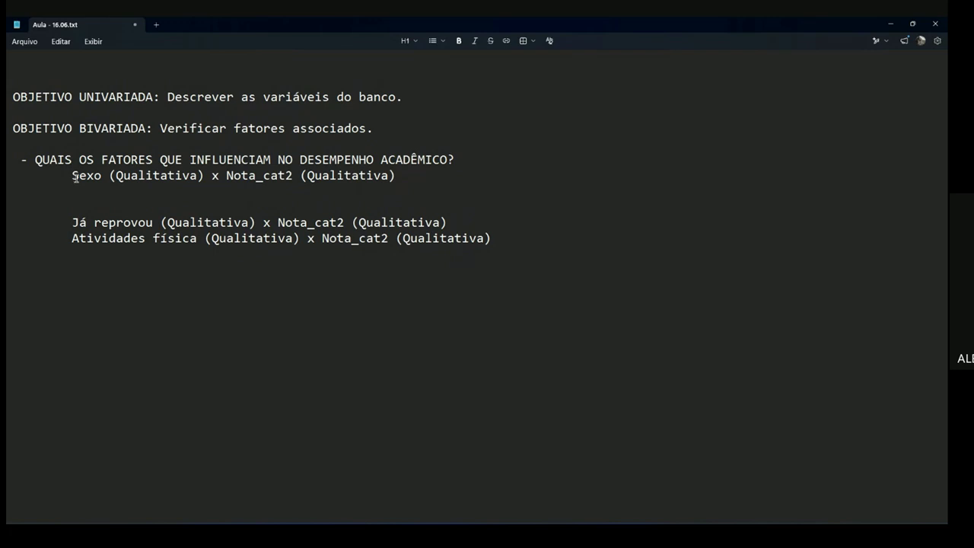
{"action": "key", "text": "Return"}
{"action": "key", "text": "BackSpace"}
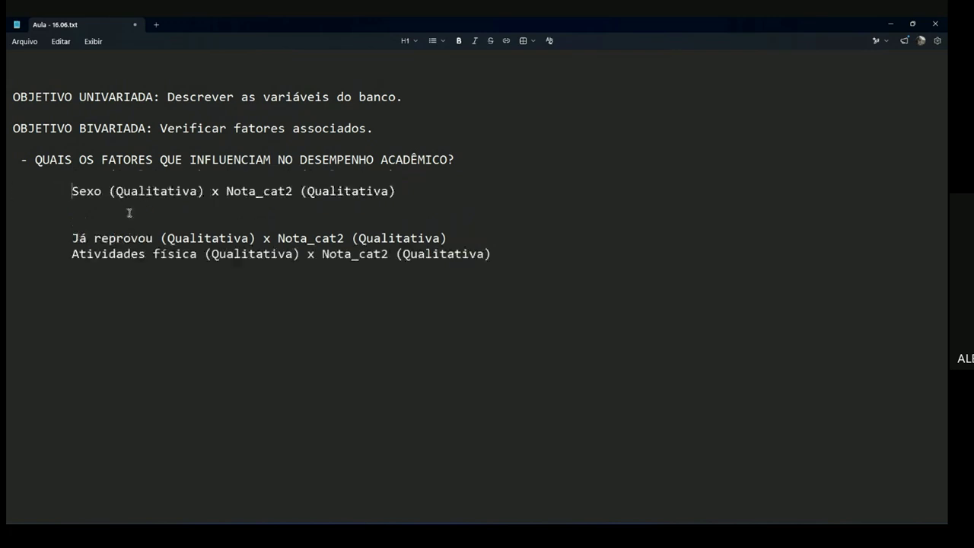
{"action": "left_click_drag", "start_coordinate": [73, 191], "coordinate": [100, 196]}
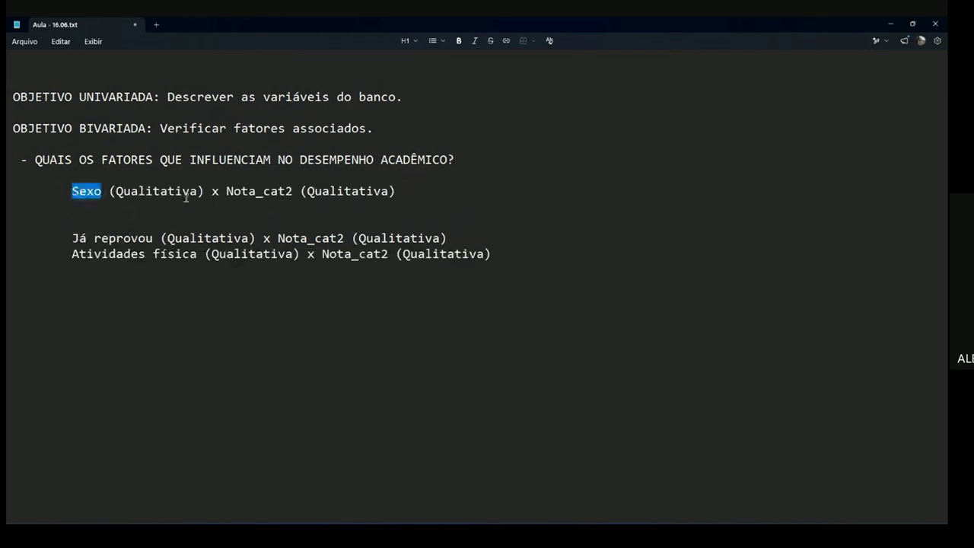
{"action": "left_click_drag", "start_coordinate": [226, 197], "coordinate": [292, 199]}
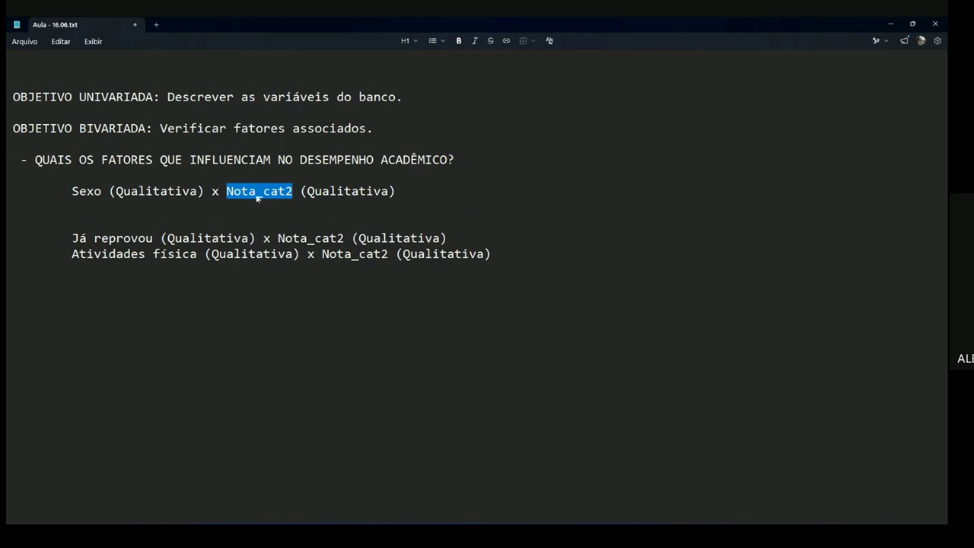
{"action": "triple_click", "coordinate": [258, 197]}
{"action": "double_click", "coordinate": [258, 197]}
{"action": "left_click_drag", "start_coordinate": [227, 194], "coordinate": [292, 197]}
{"action": "left_click_drag", "start_coordinate": [101, 192], "coordinate": [76, 188]}
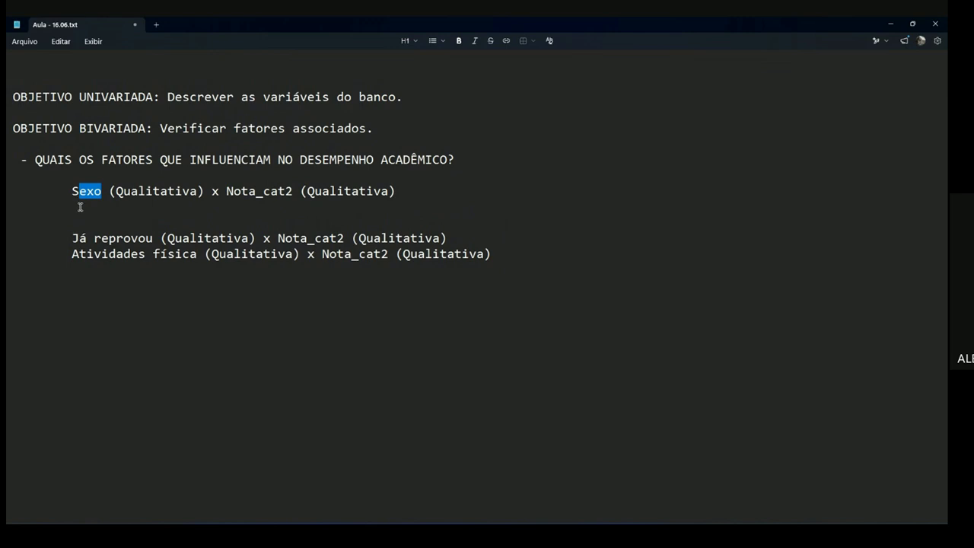
Add the indented line "Nota_cat2 ===> Sexo" below the Sexo x Nota_cat2 comparison, with blank lines around it
{"action": "left_click", "coordinate": [84, 208]}
{"action": "key", "text": "Return"}
{"action": "key", "text": "Tab"}
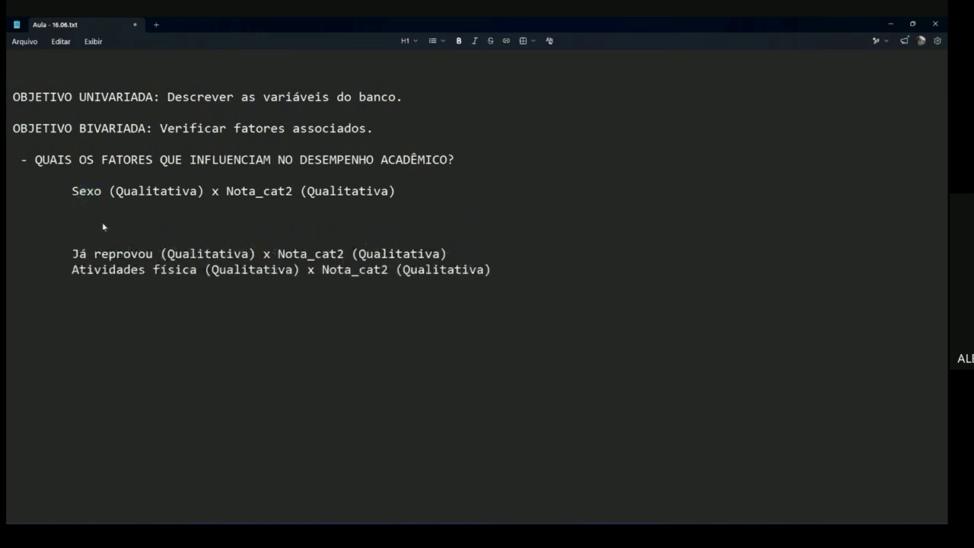
{"action": "type", "text": "Nota_cat2 x Sexo"}
{"action": "key", "text": "Return"}
{"action": "left_click", "coordinate": [152, 224]}
{"action": "key", "text": "BackSpace"}
{"action": "type", "text": "===>"}
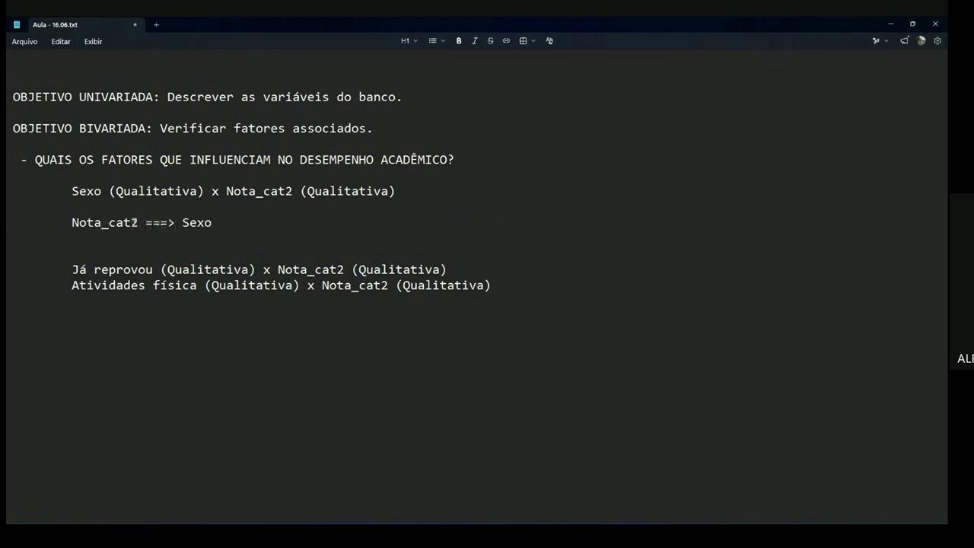
Add the line "Sexo ===>> Nota_cat2" directly above the "Nota_cat2 ===> Sexo" line, copying Nota_cat2 from the comparison
{"action": "key", "text": "Up"}
{"action": "key", "text": "Return"}
{"action": "key", "text": "Tab"}
{"action": "type", "text": "Sexo"}
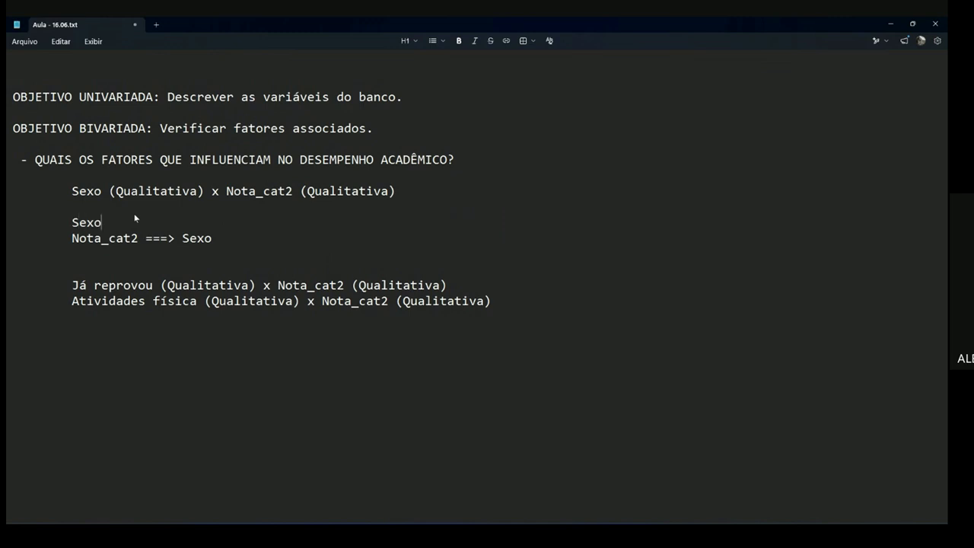
{"action": "type", "text": " ===>"}
{"action": "left_click_drag", "start_coordinate": [226, 190], "coordinate": [293, 192]}
{"action": "key", "text": "ctrl+c"}
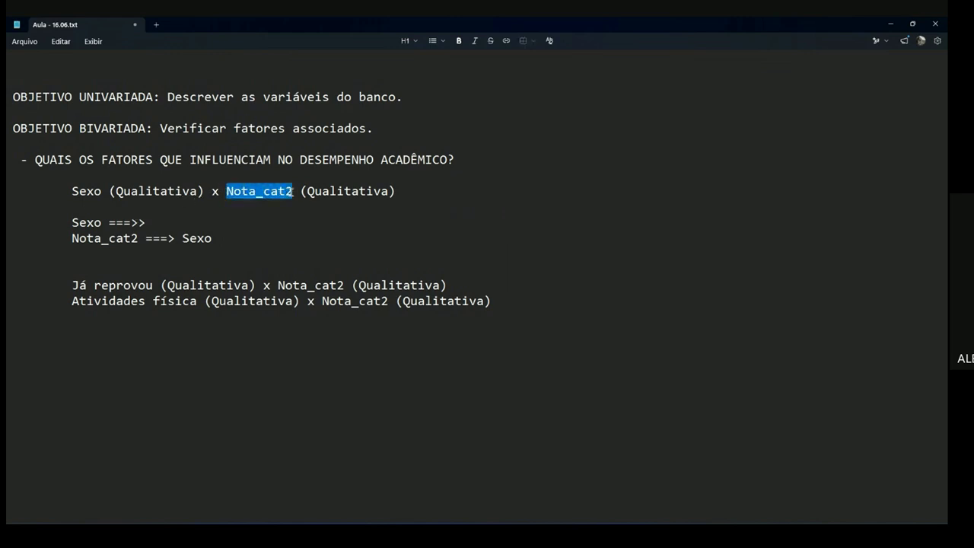
{"action": "left_click", "coordinate": [194, 224]}
{"action": "key", "text": "ctrl+v"}
{"action": "left_click_drag", "start_coordinate": [153, 222], "coordinate": [220, 222]}
{"action": "left_click", "coordinate": [228, 224]}
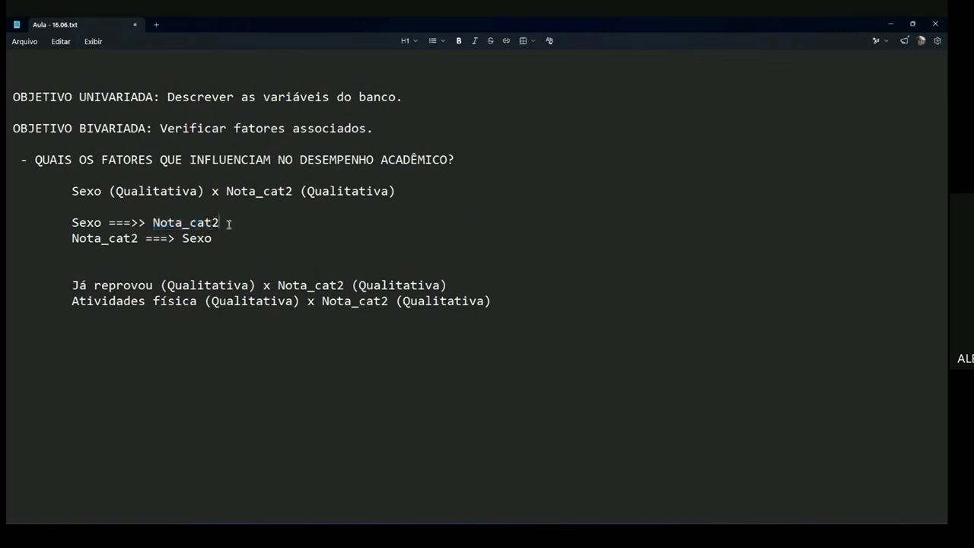
Remove the "Sexo ===>> Nota_cat2" line, keeping "Nota_cat2 ===> Sexo" below the Sexo x Nota_cat2 comparison
{"action": "key", "text": "Return"}
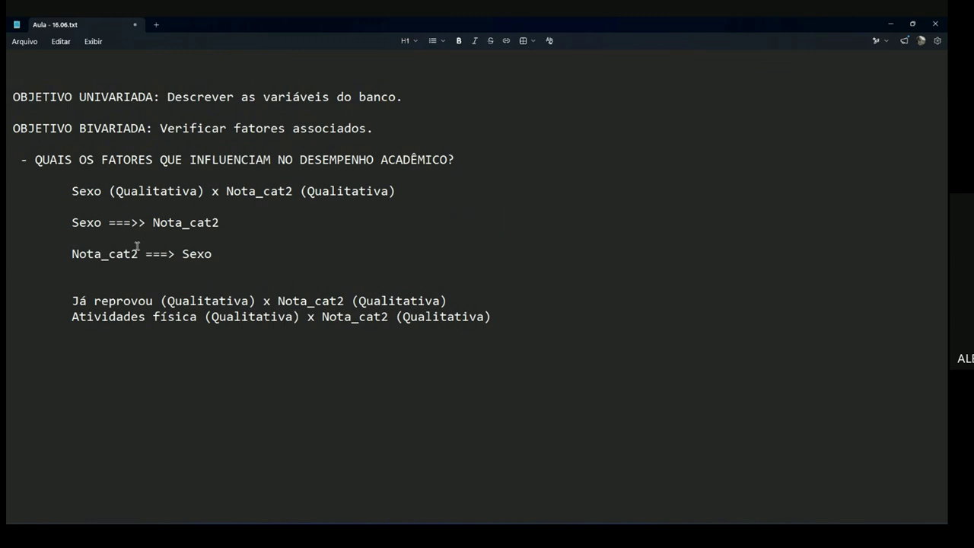
{"action": "left_click_drag", "start_coordinate": [219, 222], "coordinate": [20, 219]}
{"action": "key", "text": "BackSpace"}
{"action": "key", "text": "BackSpace"}
{"action": "key", "text": "BackSpace"}
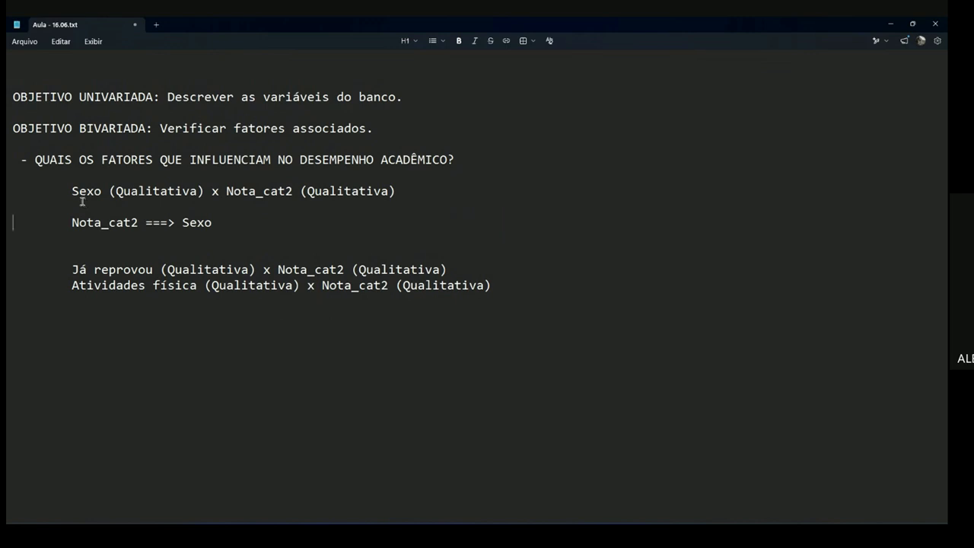
Examine the roles of Sexo and Nota_cat2 in the comparison and in the "Nota_cat2 ===> Sexo" direction line
{"action": "left_click_drag", "start_coordinate": [72, 191], "coordinate": [109, 191]}
{"action": "left_click_drag", "start_coordinate": [218, 191], "coordinate": [261, 192]}
{"action": "left_click", "coordinate": [259, 191]}
{"action": "left_click_drag", "start_coordinate": [71, 222], "coordinate": [134, 222]}
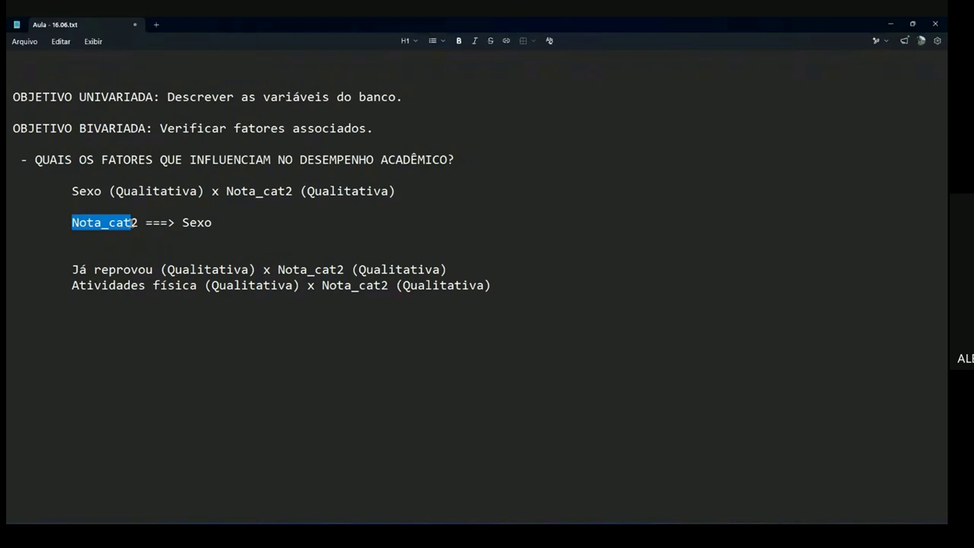
{"action": "left_click_drag", "start_coordinate": [138, 222], "coordinate": [115, 222]}
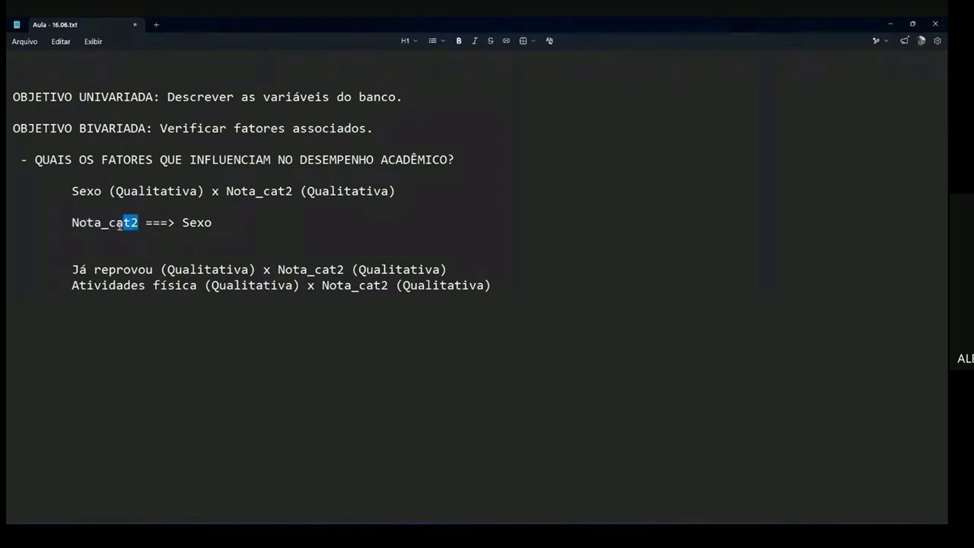
{"action": "double_click", "coordinate": [196, 222]}
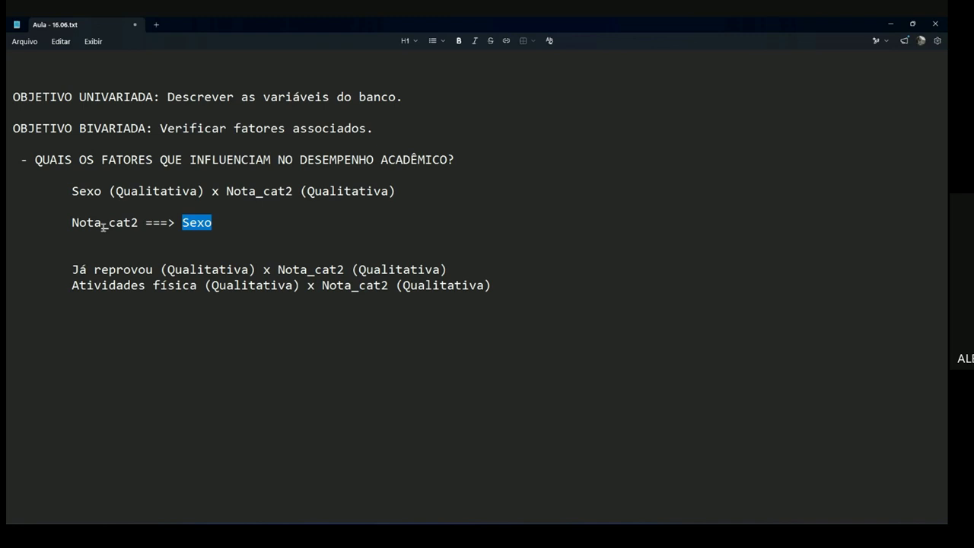
{"action": "left_click", "coordinate": [103, 222]}
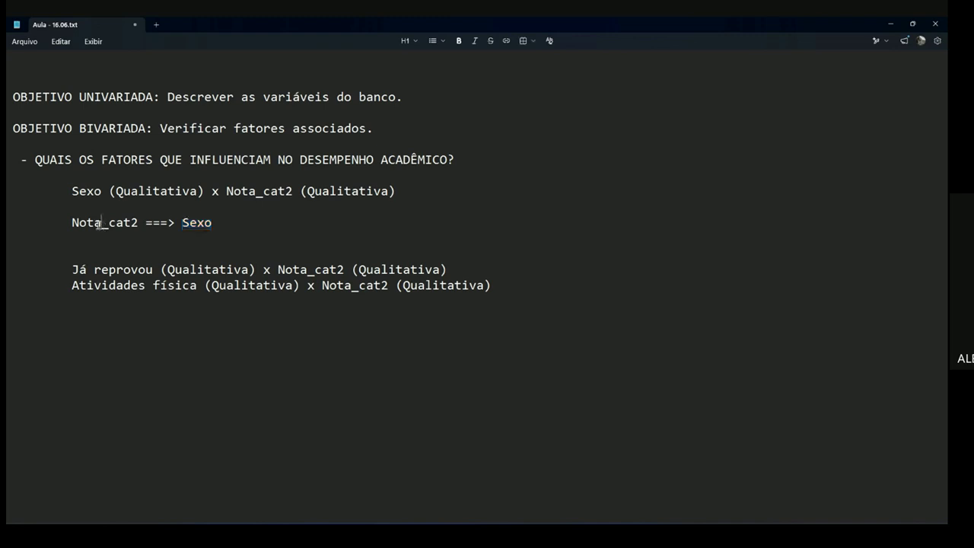
{"action": "double_click", "coordinate": [86, 224]}
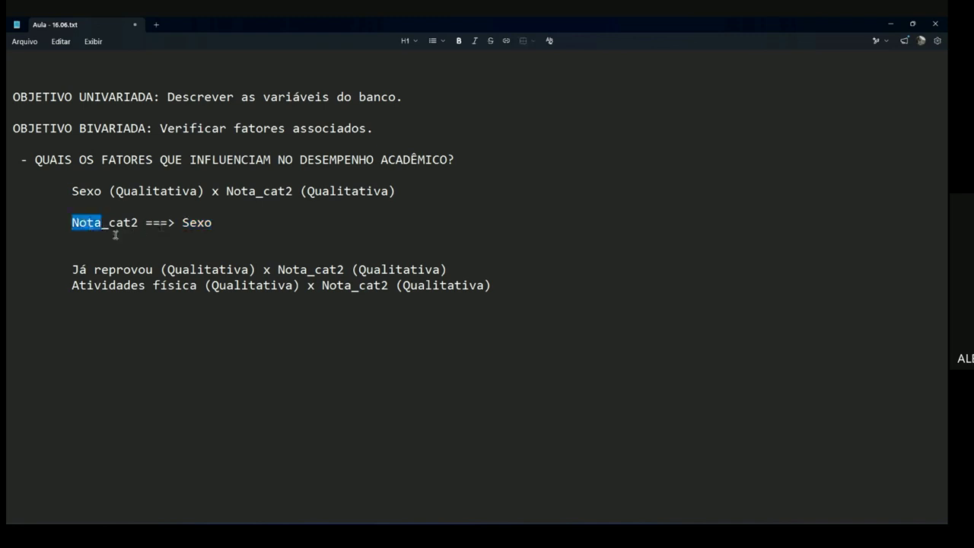
{"action": "double_click", "coordinate": [194, 223]}
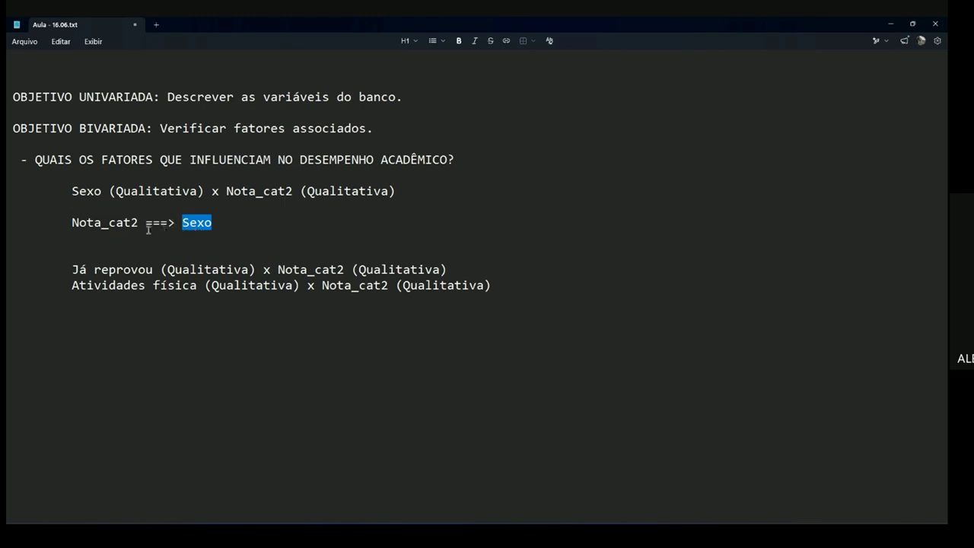
{"action": "triple_click", "coordinate": [86, 223]}
{"action": "double_click", "coordinate": [88, 222]}
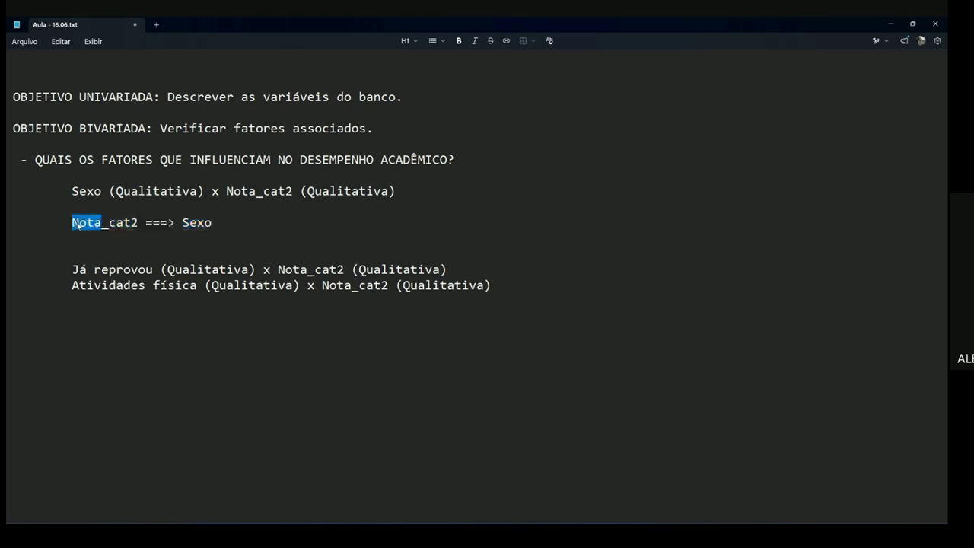
{"action": "left_click_drag", "start_coordinate": [72, 223], "coordinate": [214, 221]}
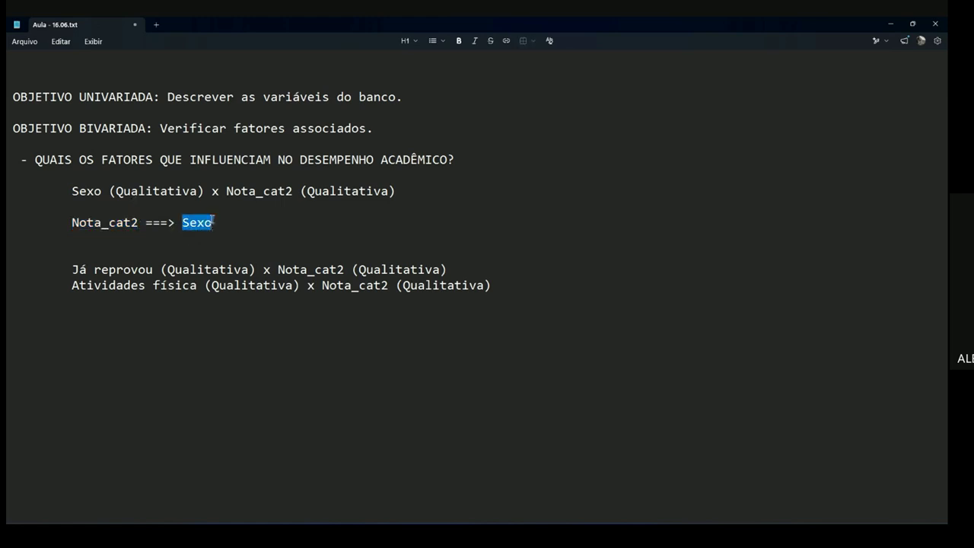
Switch to the Word report and examine how the bivariate table arranges the evaluated factors against the Classificação da nota columns
{"action": "key", "text": "alt+Tab"}
{"action": "left_click_drag", "start_coordinate": [505, 212], "coordinate": [532, 228]}
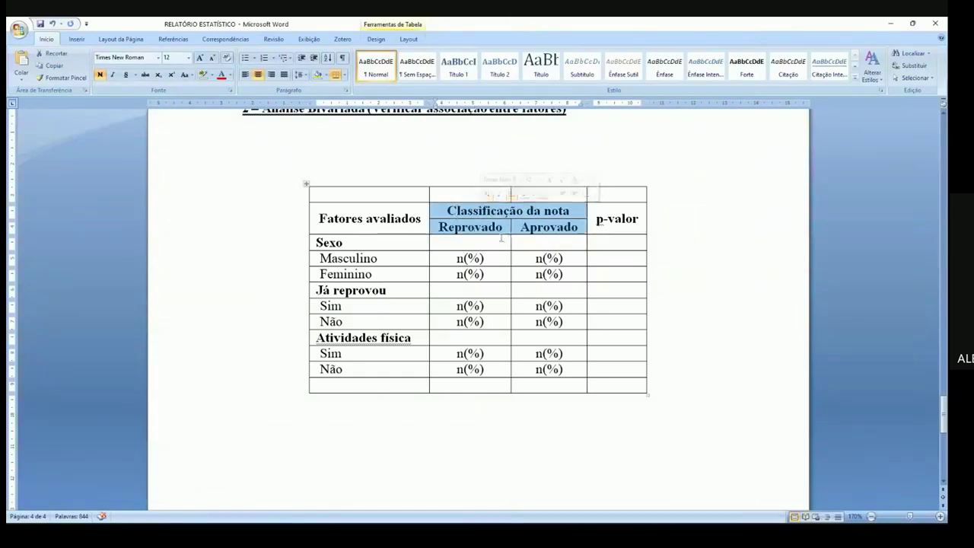
{"action": "left_click_drag", "start_coordinate": [364, 245], "coordinate": [373, 373]}
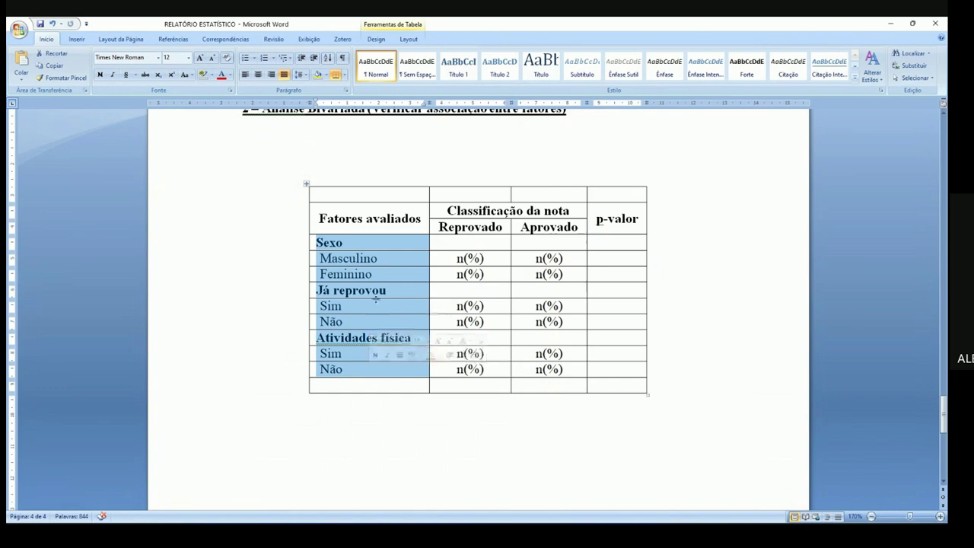
{"action": "left_click", "coordinate": [368, 242]}
{"action": "left_click_drag", "start_coordinate": [367, 241], "coordinate": [367, 259]}
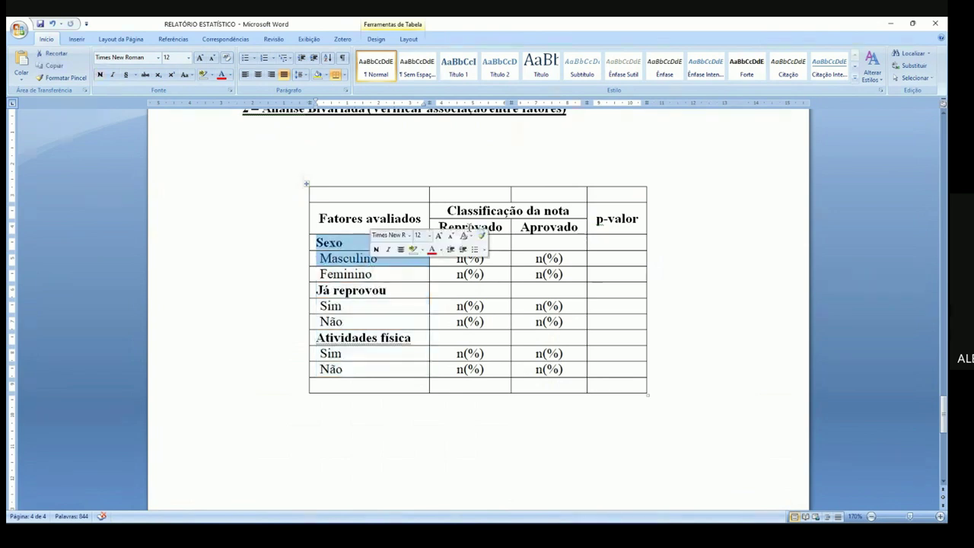
{"action": "left_click_drag", "start_coordinate": [441, 227], "coordinate": [523, 211]}
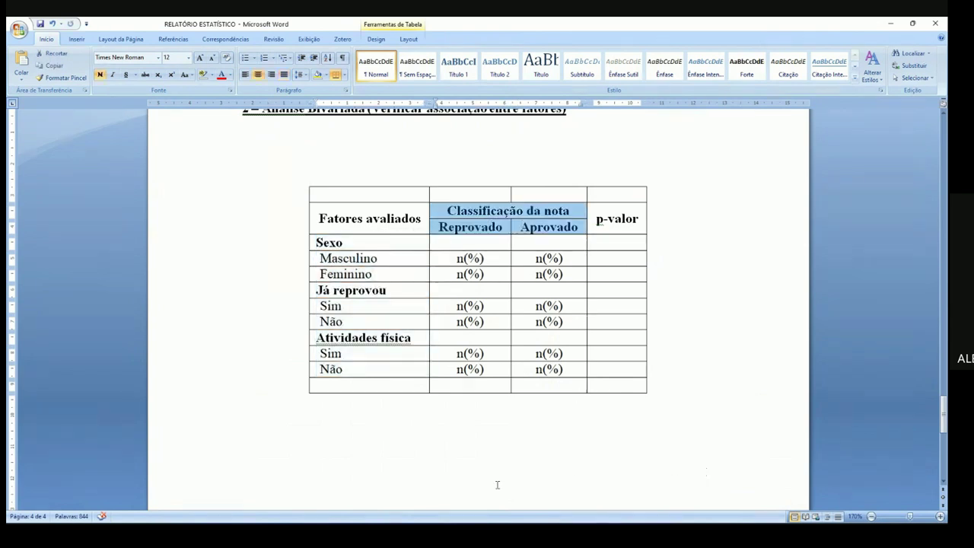
Switch to jamovi and set up the contingency table with Sexo as the row variable and Nota_cat2 as the column variable
{"action": "key", "text": "alt+Tab"}
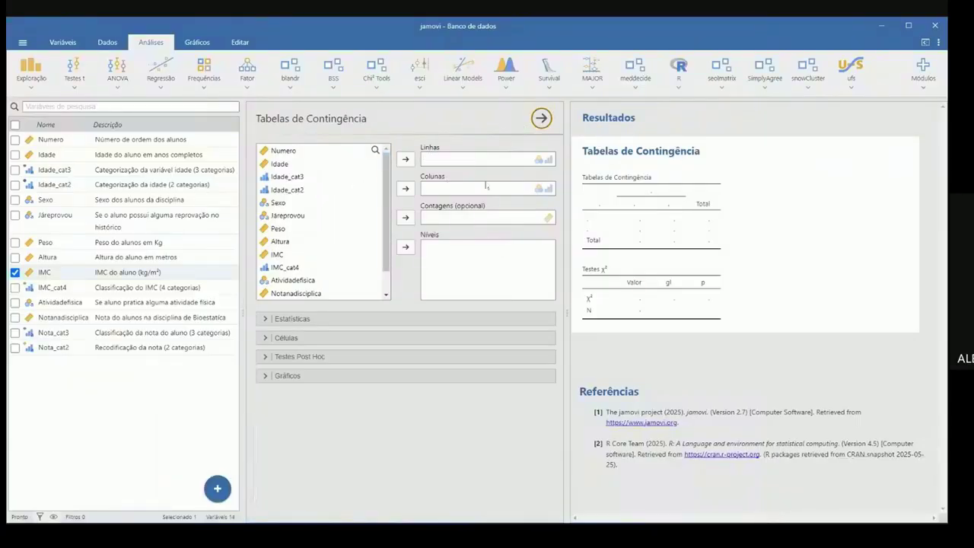
{"action": "left_click", "coordinate": [282, 204]}
{"action": "left_click", "coordinate": [405, 159]}
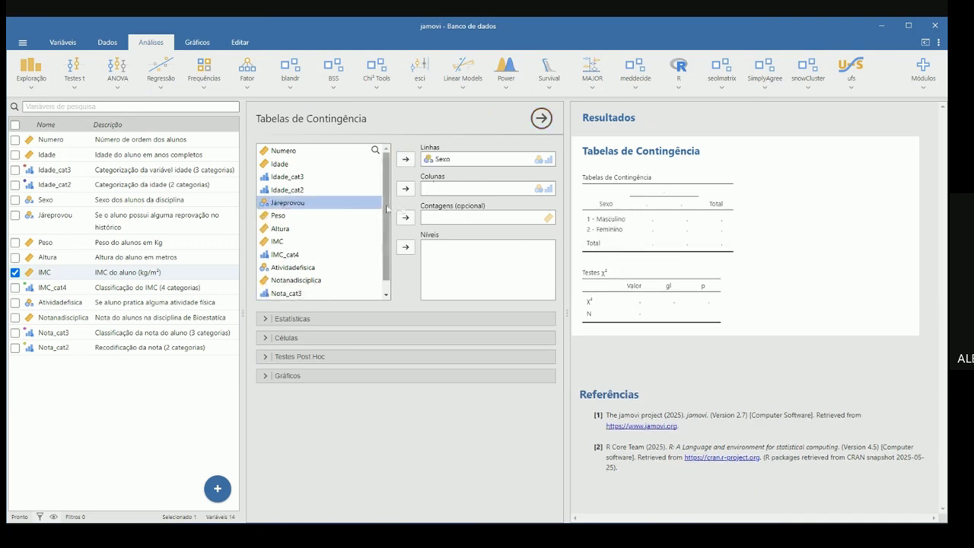
{"action": "scroll", "coordinate": [386, 210], "scroll_direction": "down", "scroll_amount": 1}
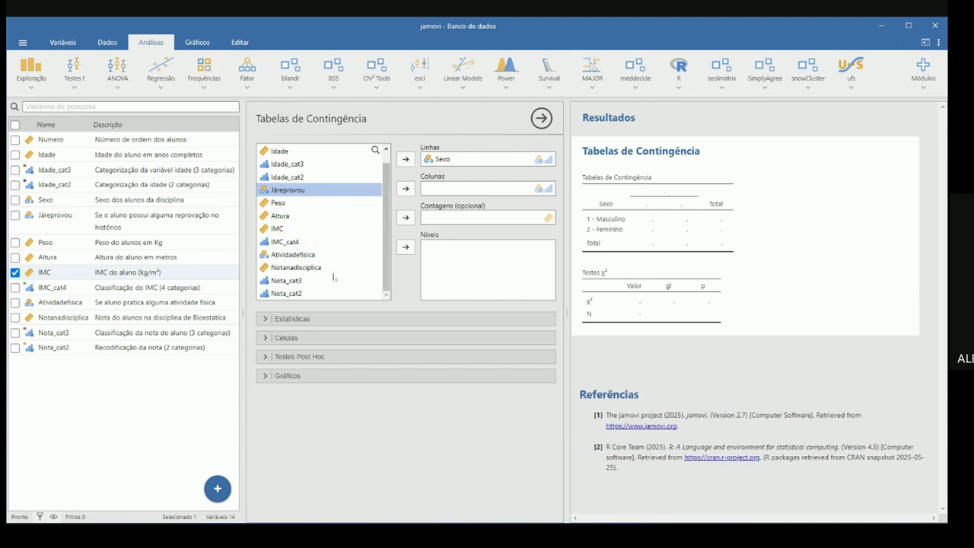
{"action": "left_click", "coordinate": [293, 296]}
{"action": "left_click", "coordinate": [405, 188]}
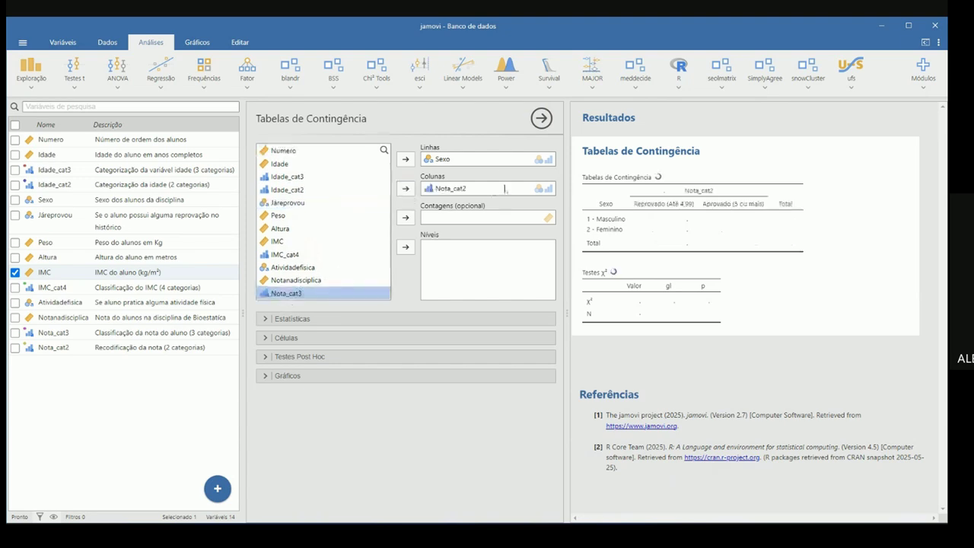
{"action": "left_click", "coordinate": [445, 159]}
{"action": "left_click", "coordinate": [454, 188]}
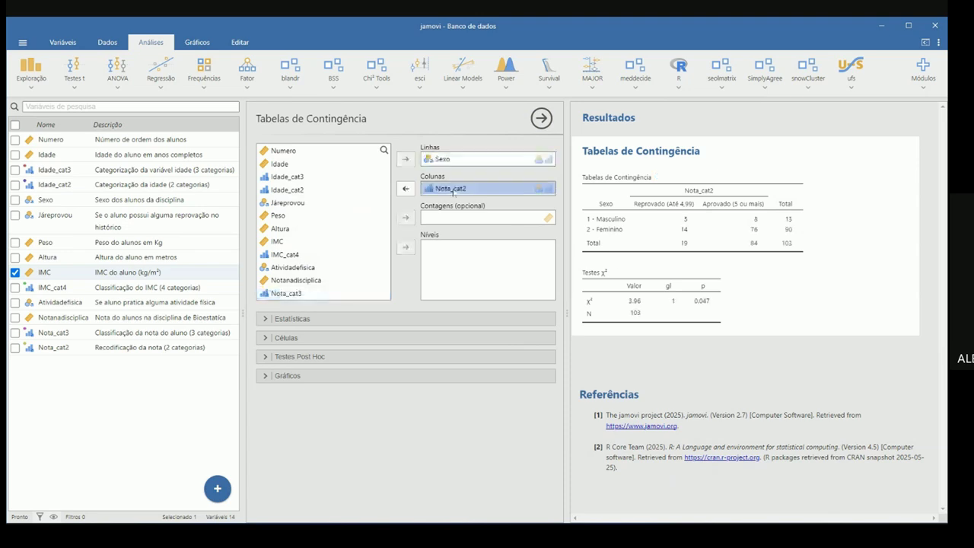
{"action": "left_click", "coordinate": [449, 162]}
{"action": "left_click", "coordinate": [455, 189]}
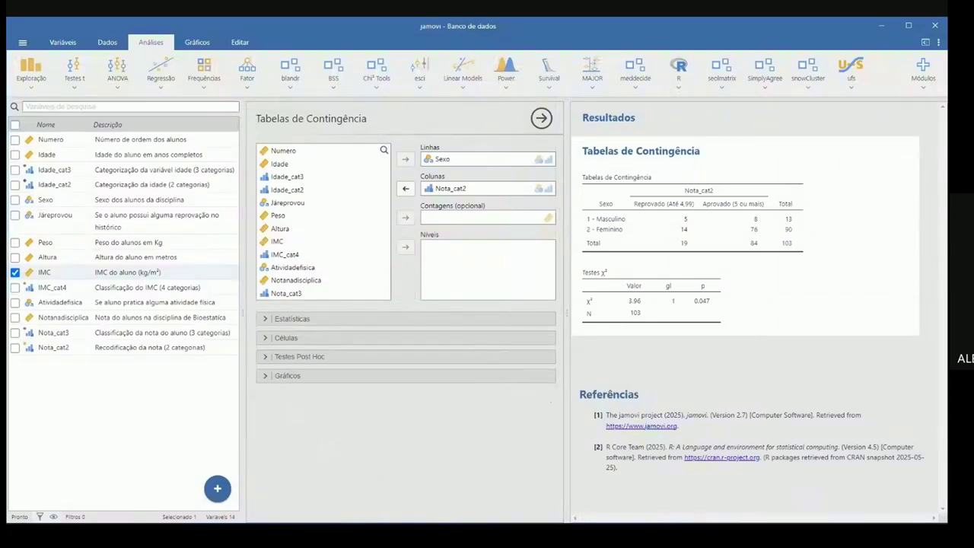
Review the statistics options available for the Sexo by Nota_cat2 contingency table
{"action": "mouse_move", "coordinate": [466, 535]}
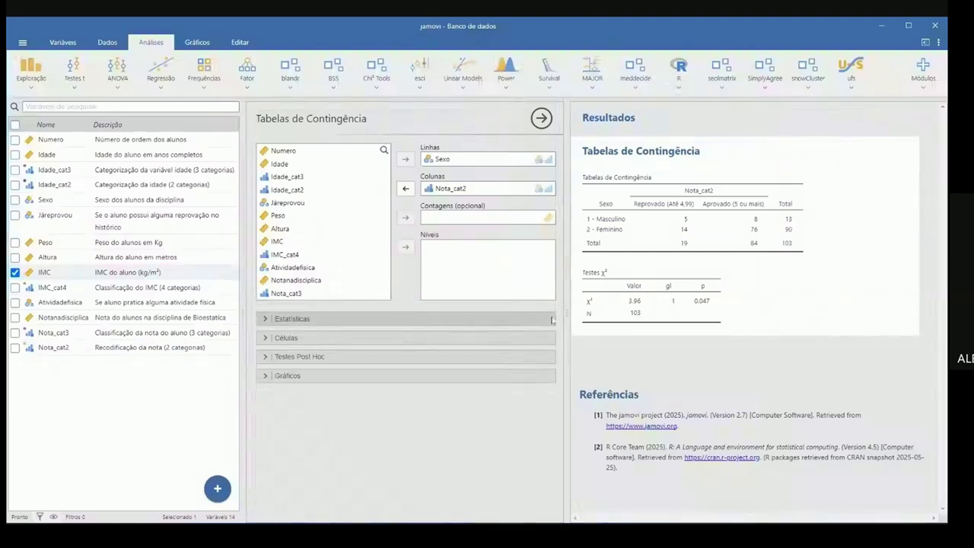
{"action": "left_click", "coordinate": [266, 325]}
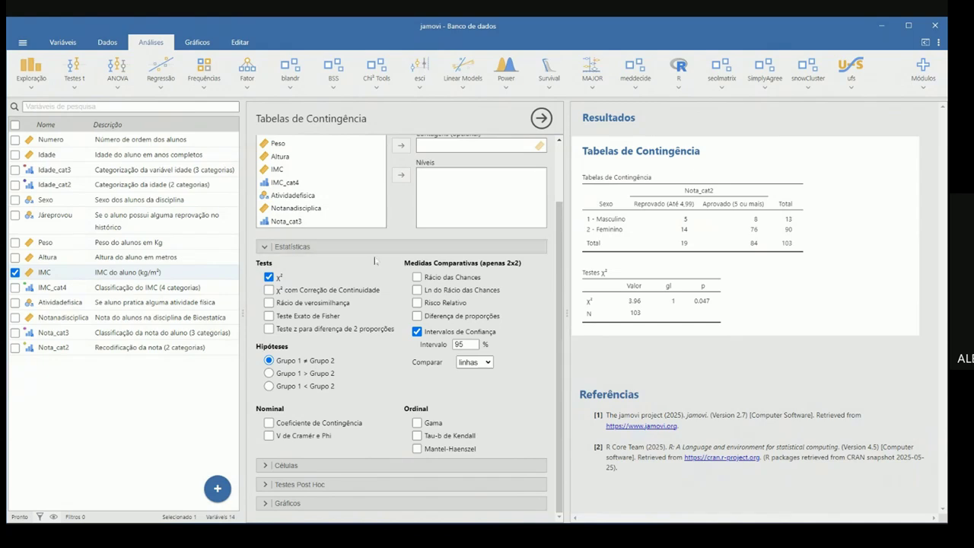
{"action": "left_click", "coordinate": [282, 246]}
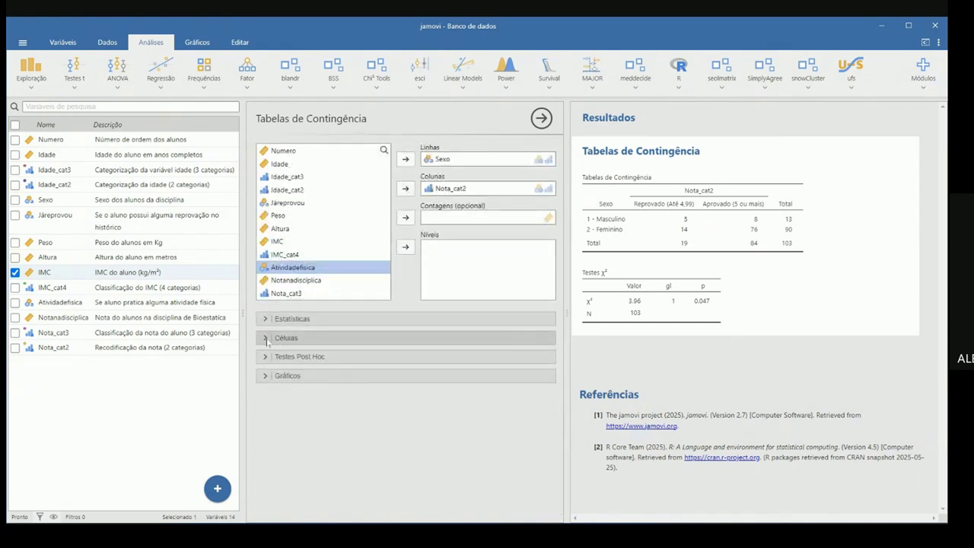
Try row, column and total percentages in the contingency table cells, and leave only the row percentages enabled
{"action": "left_click", "coordinate": [278, 340]}
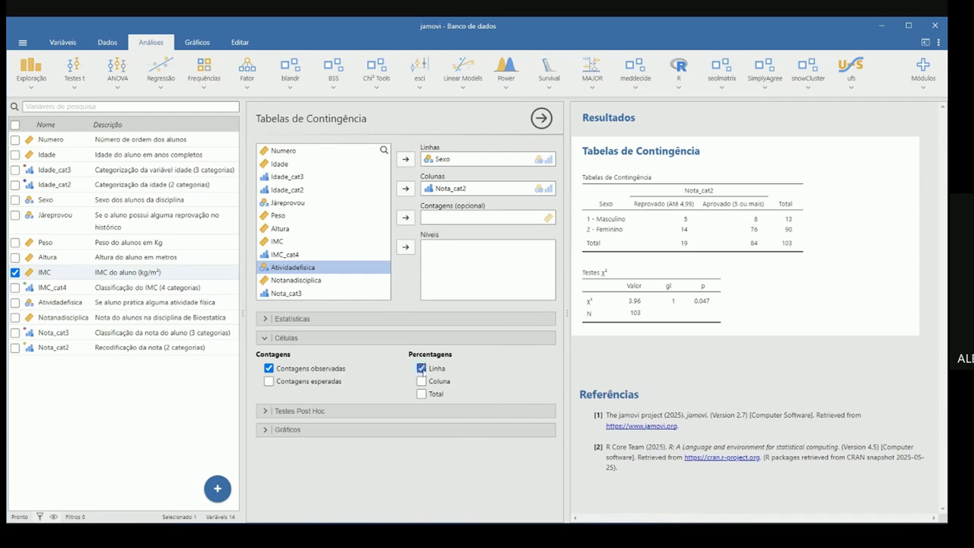
{"action": "left_click", "coordinate": [421, 381]}
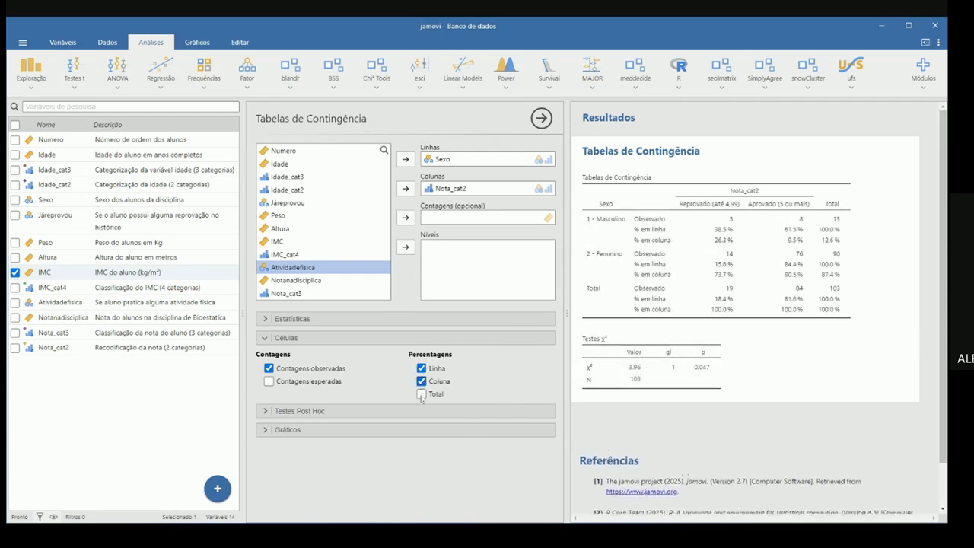
{"action": "left_click", "coordinate": [421, 394]}
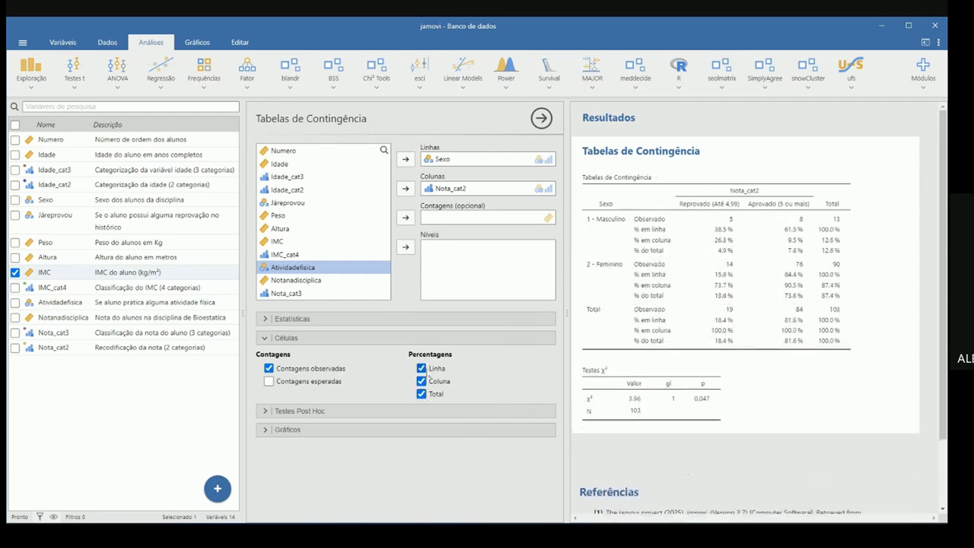
{"action": "left_click", "coordinate": [421, 394]}
{"action": "left_click", "coordinate": [422, 381]}
{"action": "left_click", "coordinate": [422, 368]}
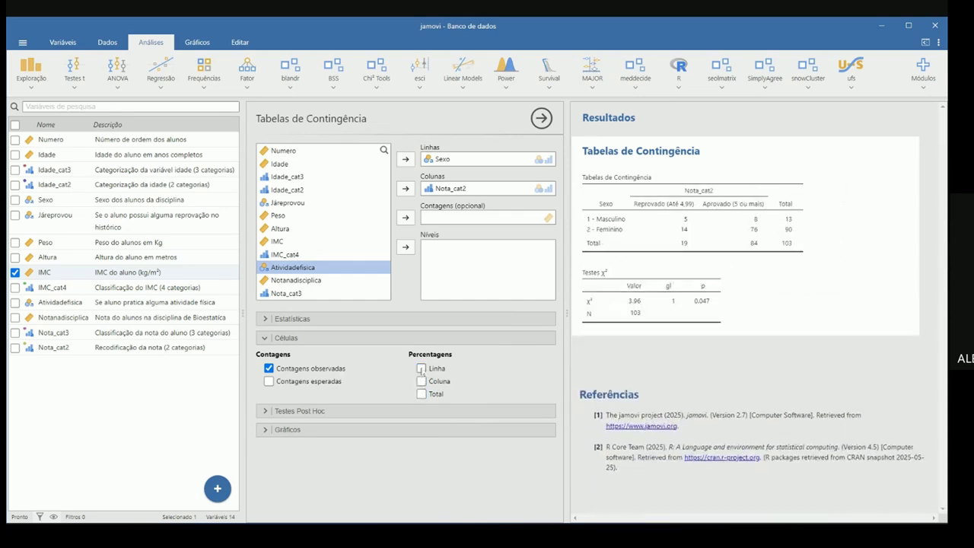
{"action": "left_click", "coordinate": [422, 368]}
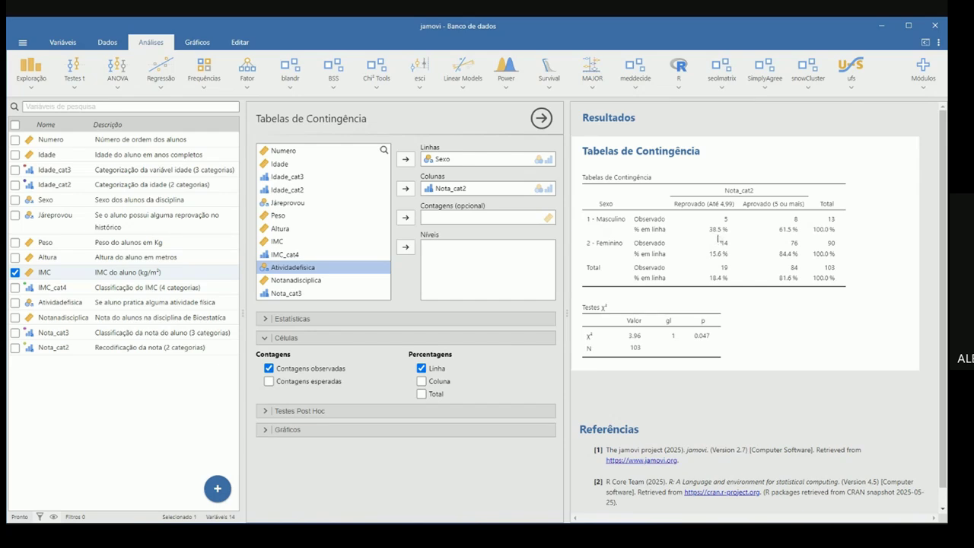
Check the row percentage of failed male students by computing 5 ÷ 13 × 100 in the Calculator, and put the calculator away
{"action": "left_click", "coordinate": [298, 534]}
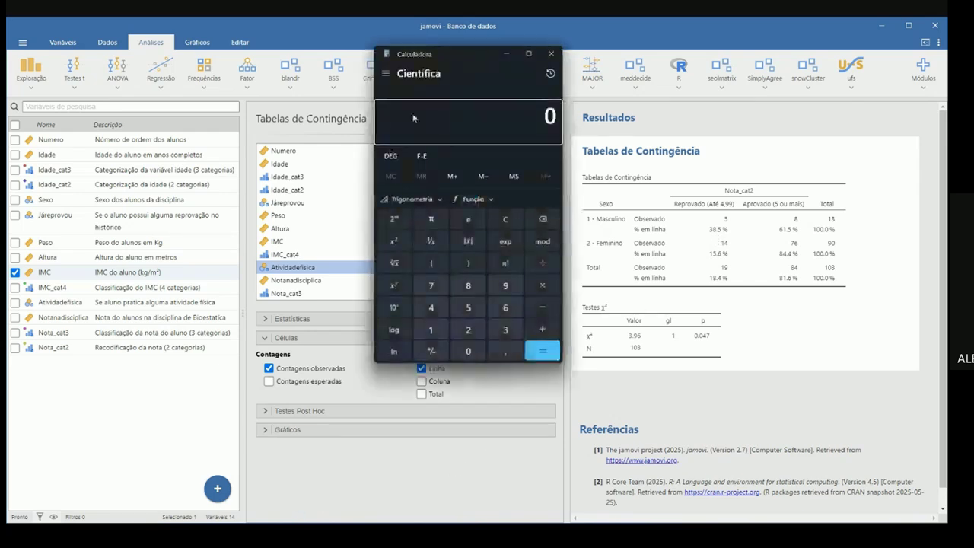
{"action": "left_click_drag", "start_coordinate": [451, 86], "coordinate": [413, 134]}
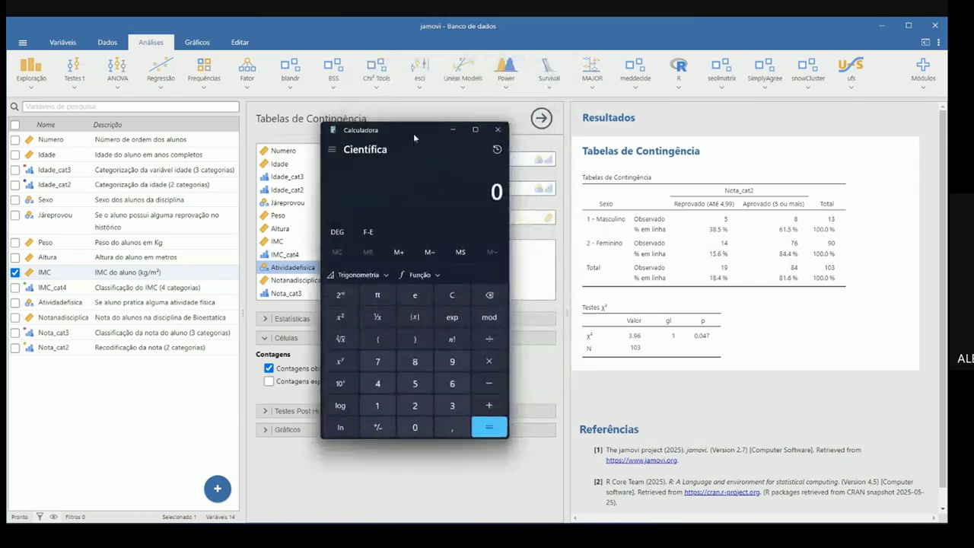
{"action": "type", "text": "5 ÷"}
{"action": "type", "text": "13"}
{"action": "key", "text": "Return"}
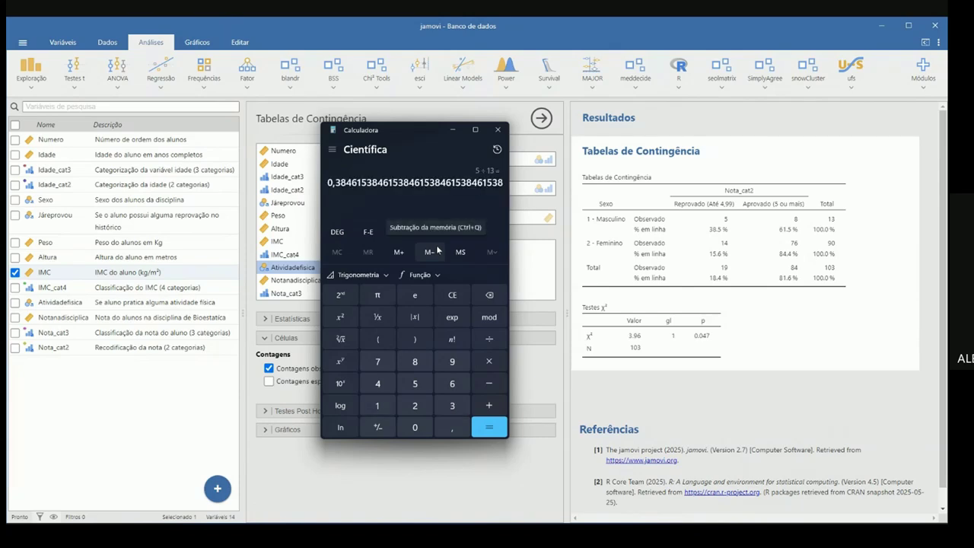
{"action": "type", "text": "*100"}
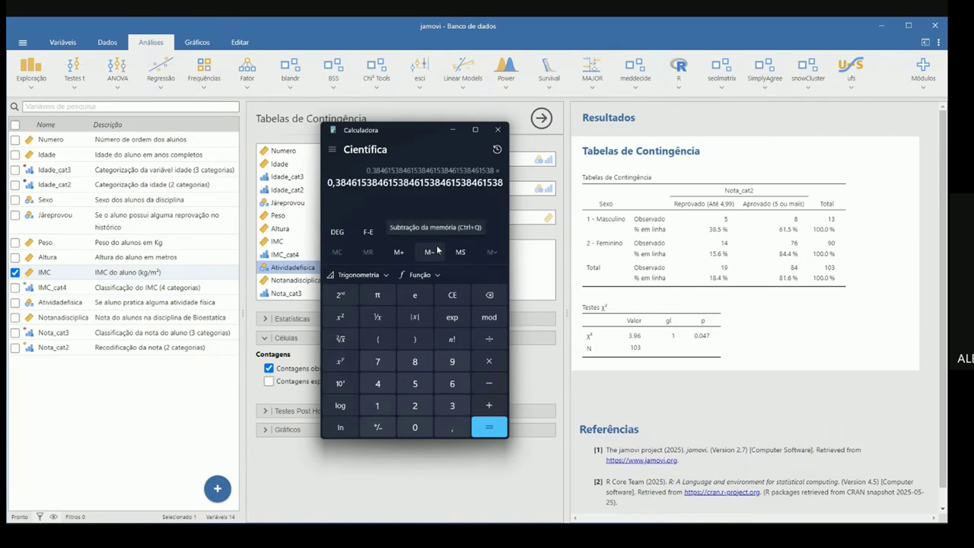
{"action": "key", "text": "Return"}
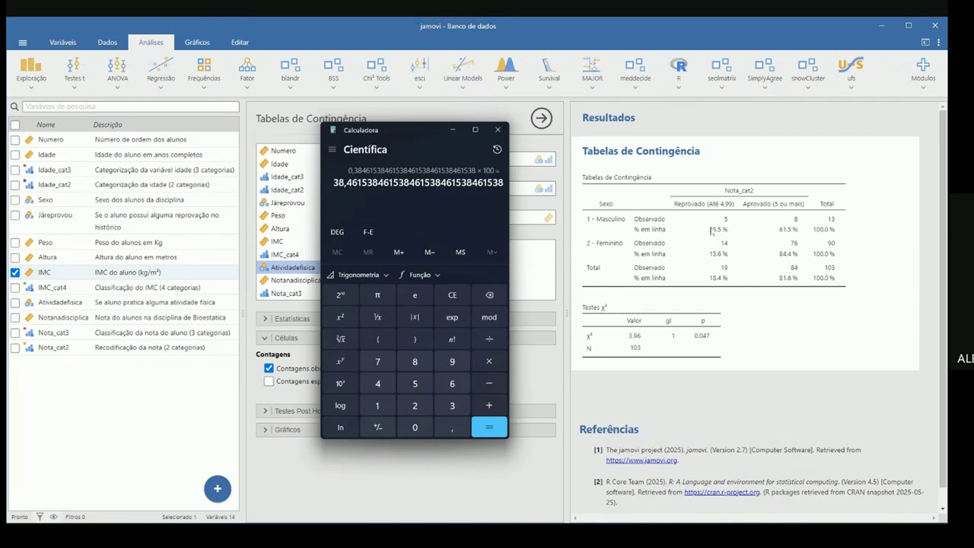
{"action": "left_click", "coordinate": [452, 130]}
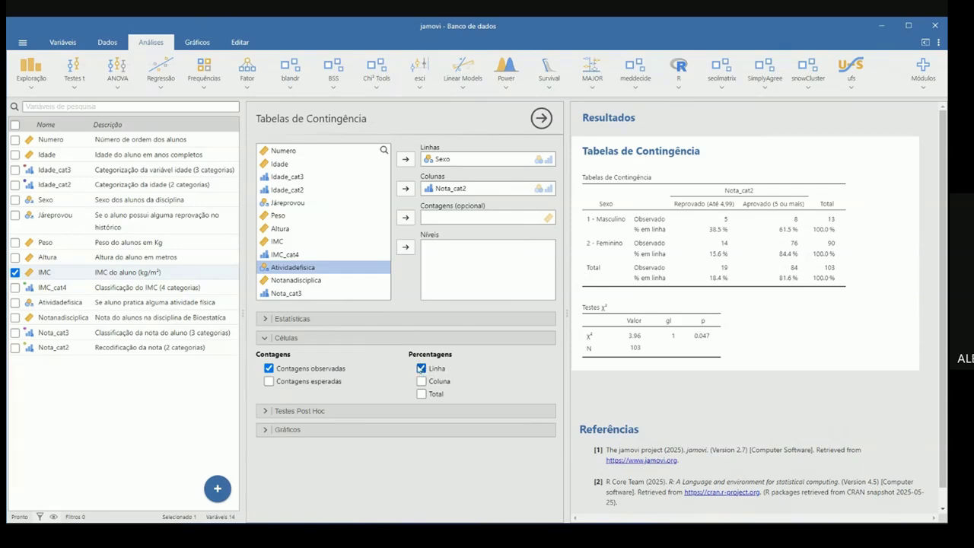
Replace the row percentages with column percentages in the Sexo by Nota_cat2 contingency table
{"action": "left_click", "coordinate": [421, 368]}
{"action": "left_click", "coordinate": [421, 381]}
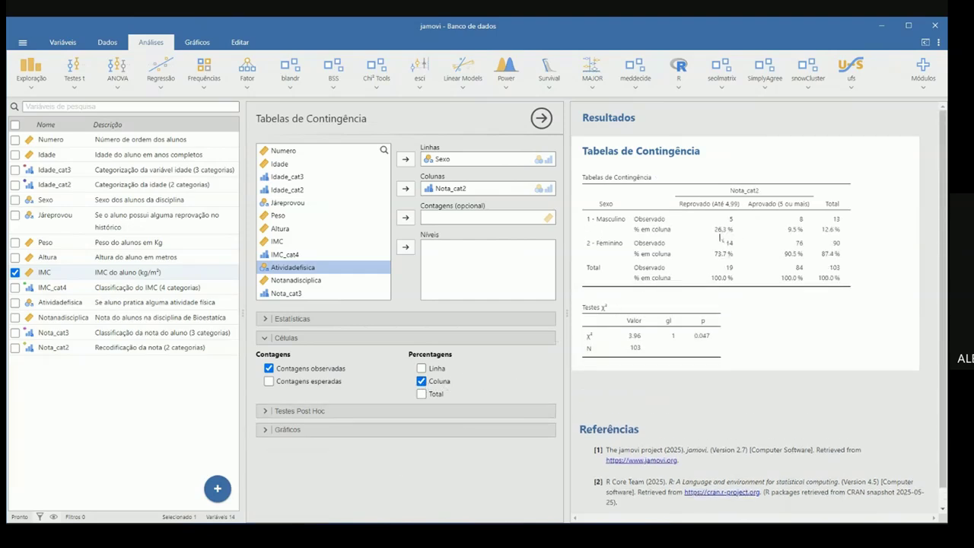
Check the column percentage of failed male students by computing 5 ÷ 19 × 100 in the Calculator, and put the calculator away
{"action": "left_click", "coordinate": [289, 536]}
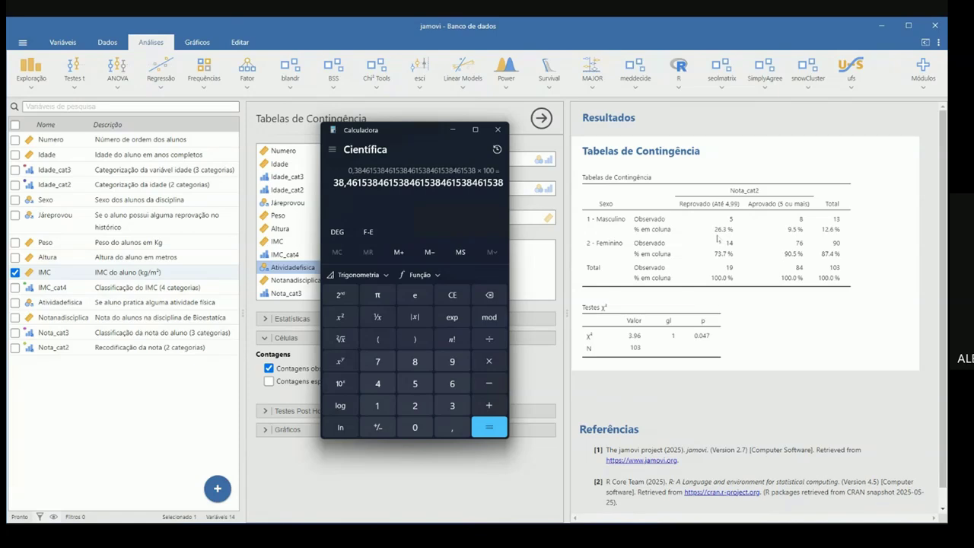
{"action": "left_click", "coordinate": [453, 295]}
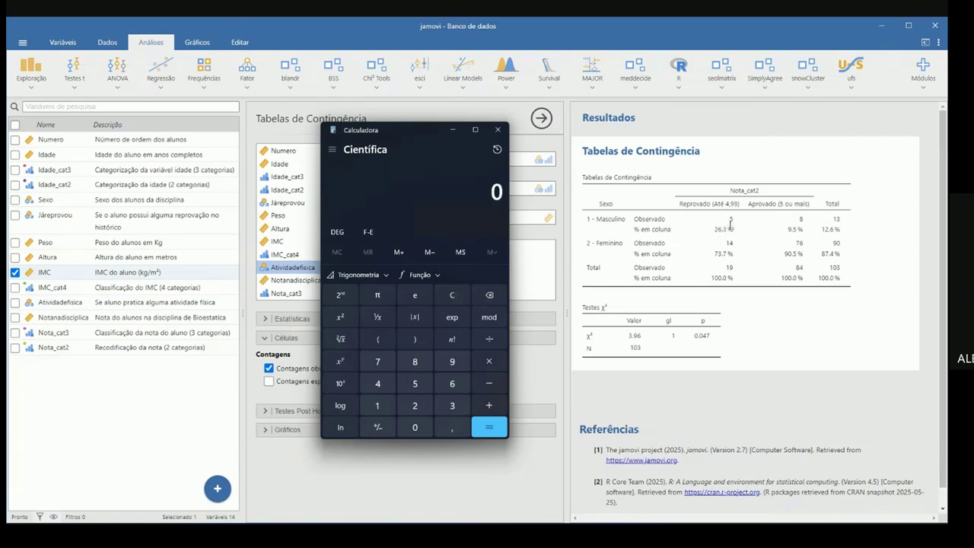
{"action": "type", "text": "5"}
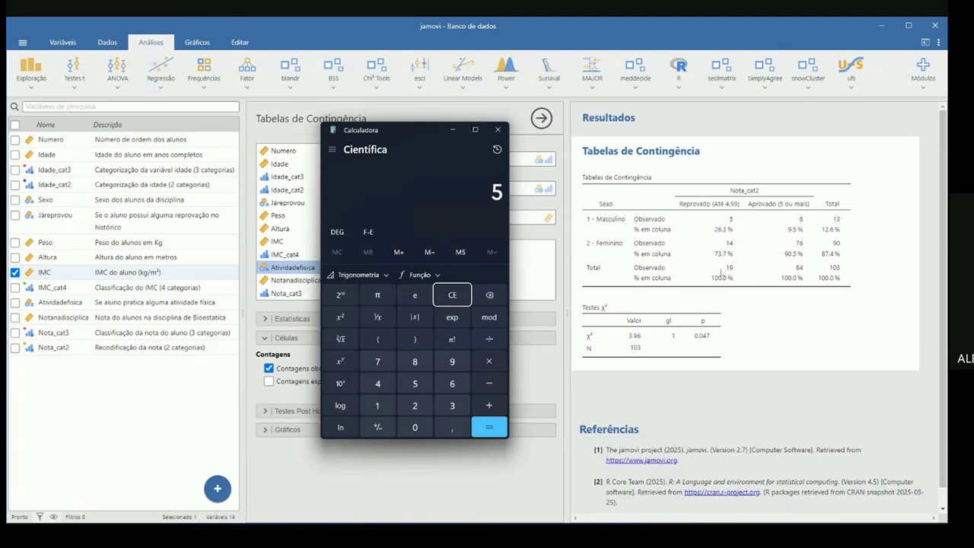
{"action": "left_click", "coordinate": [500, 113]}
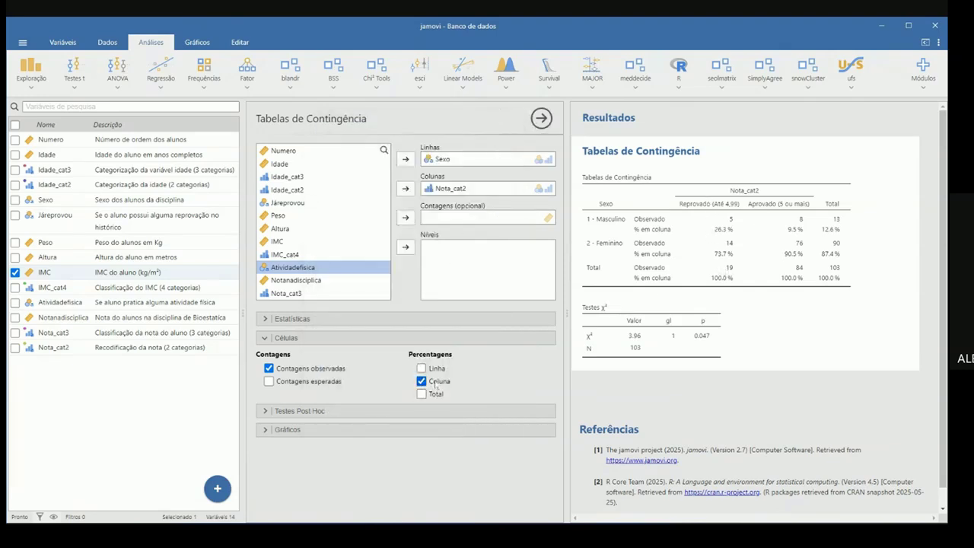
{"action": "key", "text": "alt+Tab"}
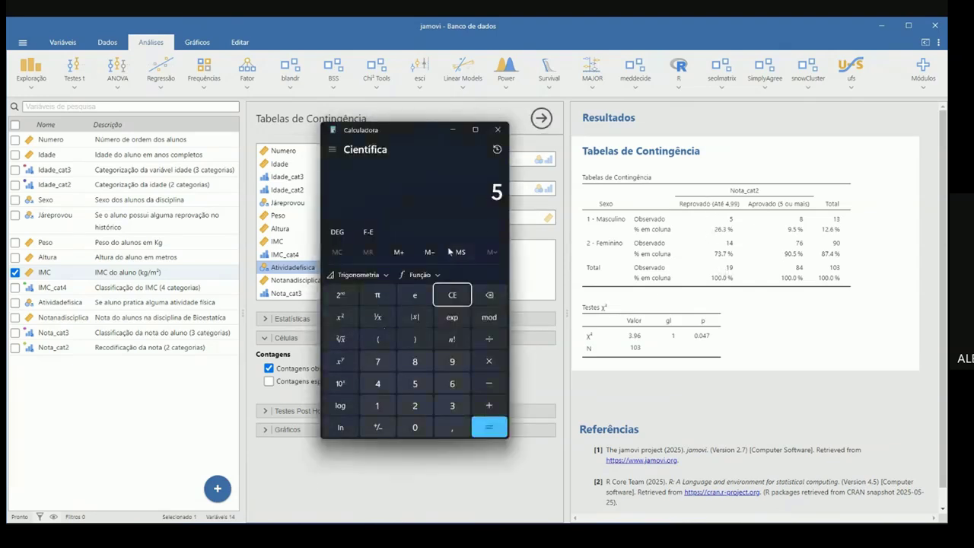
{"action": "type", "text": "19"}
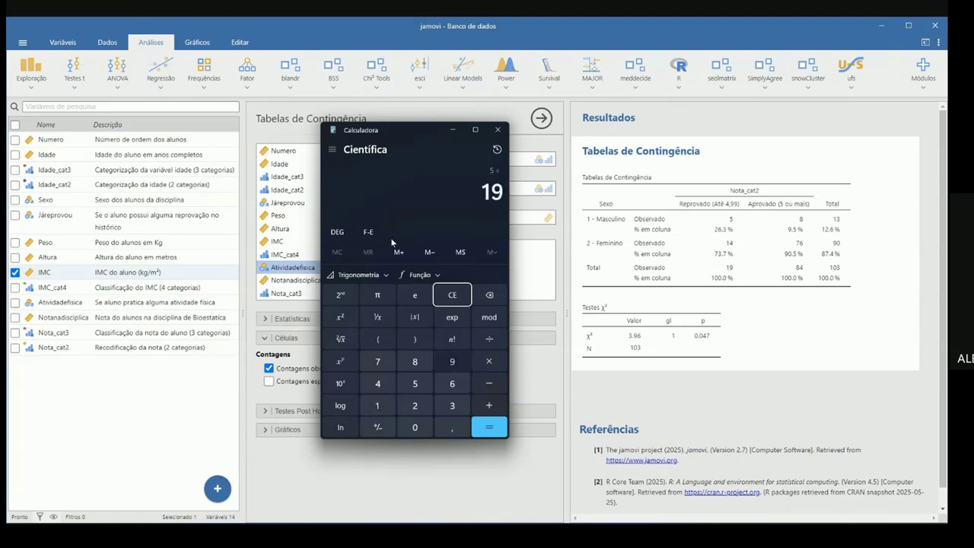
{"action": "key", "text": "Return"}
{"action": "type", "text": "*100"}
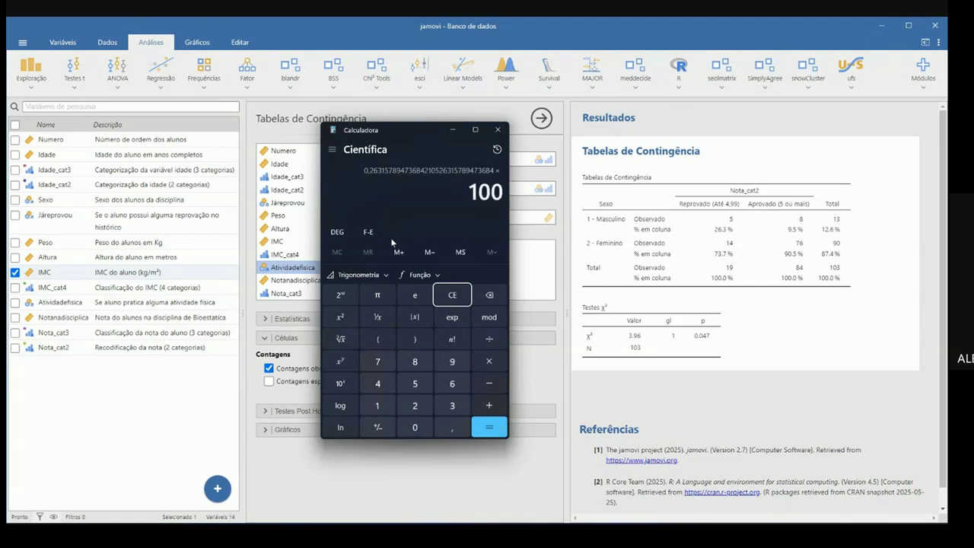
{"action": "key", "text": "Return"}
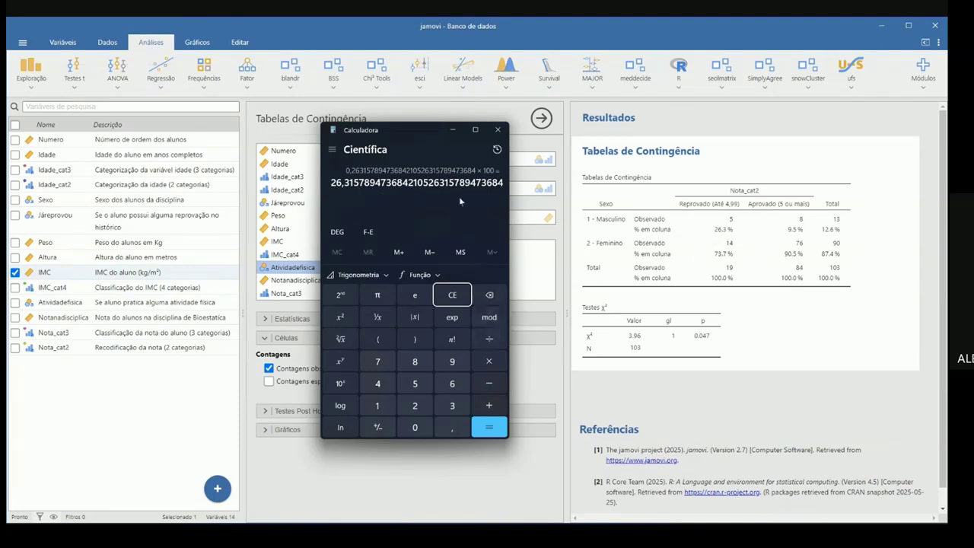
{"action": "left_click", "coordinate": [455, 130]}
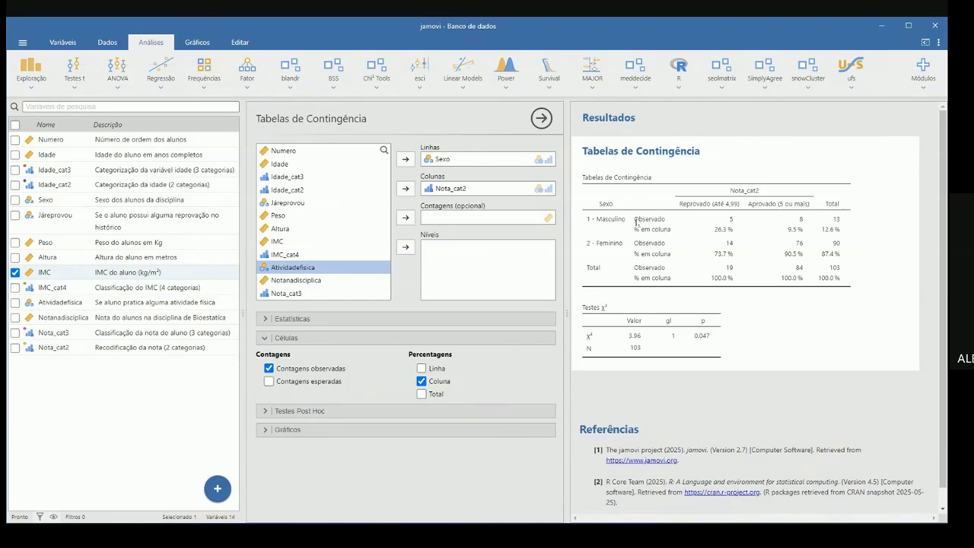
Replace the column percentages with row percentages in the Sexo by Nota_cat2 contingency table, and switch to the statistical report in Word
{"action": "left_click", "coordinate": [421, 381]}
{"action": "left_click", "coordinate": [421, 369]}
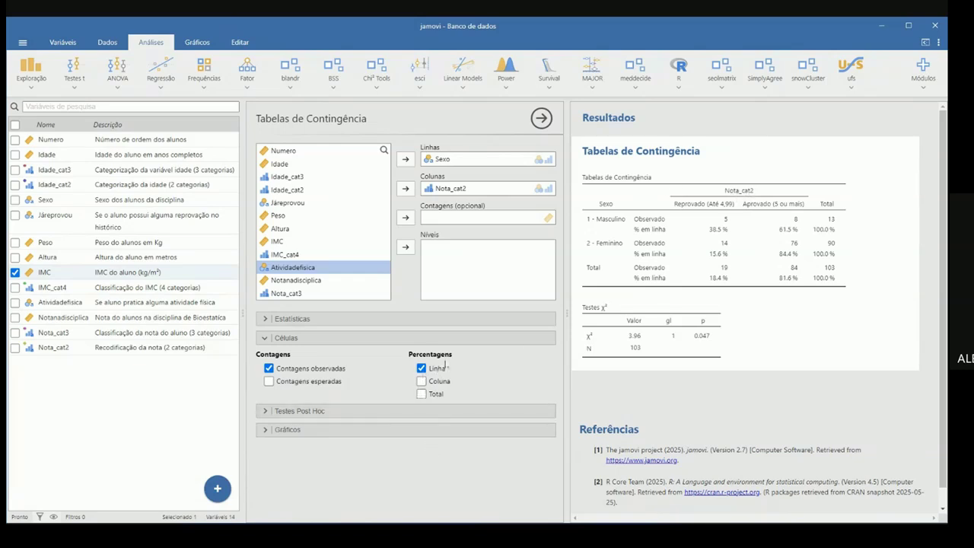
{"action": "key", "text": "alt+Tab"}
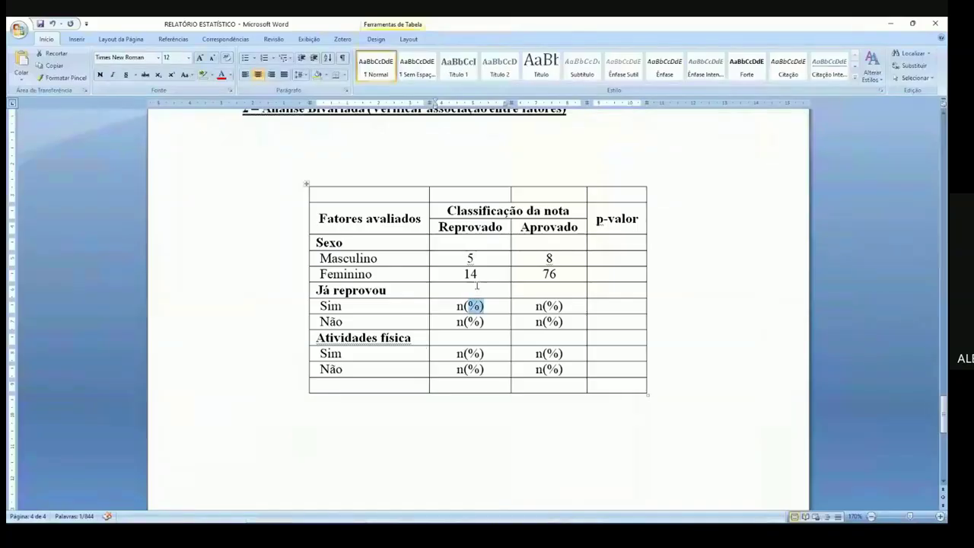
Append "(%)" to the four Masculino and Feminino counts under Reprovado and Aprovado
{"action": "left_click", "coordinate": [474, 259]}
{"action": "type", "text": "(%)"}
{"action": "key", "text": "shift+Left"}
{"action": "key", "text": "shift+Left"}
{"action": "key", "text": "shift+Left"}
{"action": "key", "text": "ctrl+c"}
{"action": "key", "text": "Down"}
{"action": "key", "text": "ctrl+v"}
{"action": "key", "text": "Up"}
{"action": "key", "text": "Tab"}
{"action": "key", "text": "Right"}
{"action": "key", "text": "ctrl+v"}
{"action": "key", "text": "Down"}
{"action": "key", "text": "ctrl+v"}
{"action": "key", "text": "shift+Tab"}
Fill in the Masculino row percentages from the jamovi results: 38,5 for Reprovado and 61,5 for Aprovado
{"action": "left_click", "coordinate": [507, 255]}
{"action": "key", "text": "Left"}
{"action": "key", "text": "Left"}
{"action": "key", "text": "alt+Tab"}
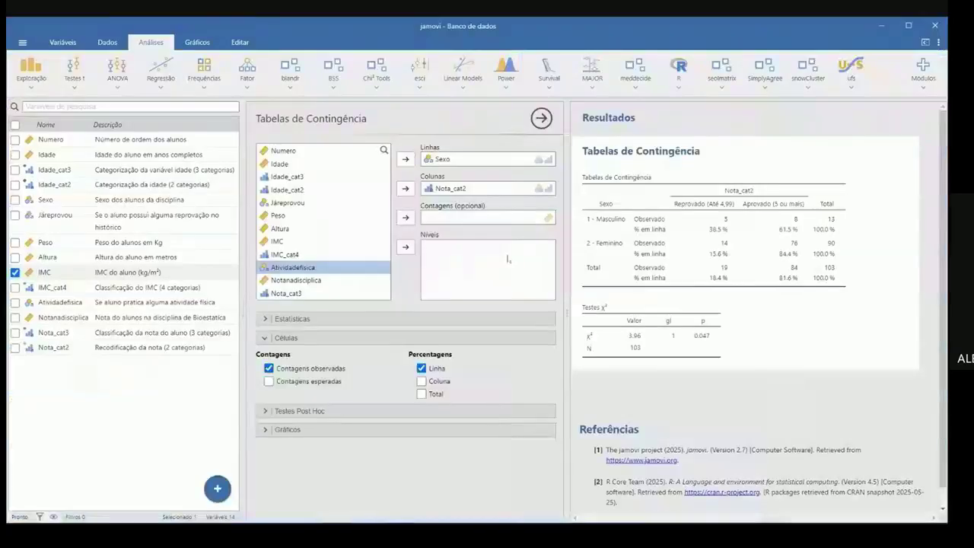
{"action": "key", "text": "alt+Tab"}
{"action": "type", "text": "38,"}
{"action": "key", "text": "BackSpace"}
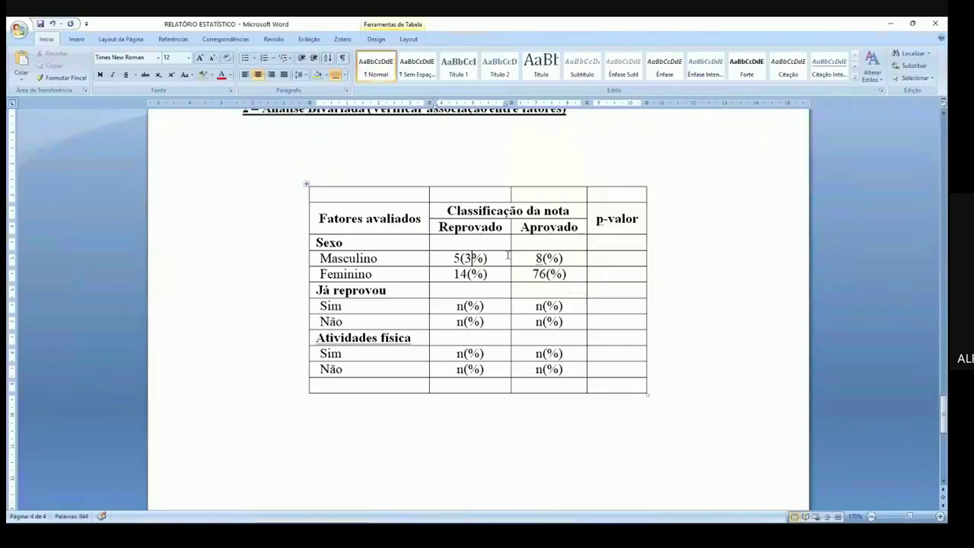
{"action": "type", "text": "8,5"}
{"action": "key", "text": "Tab"}
{"action": "key", "text": "Right"}
{"action": "key", "text": "Left"}
{"action": "key", "text": "Left"}
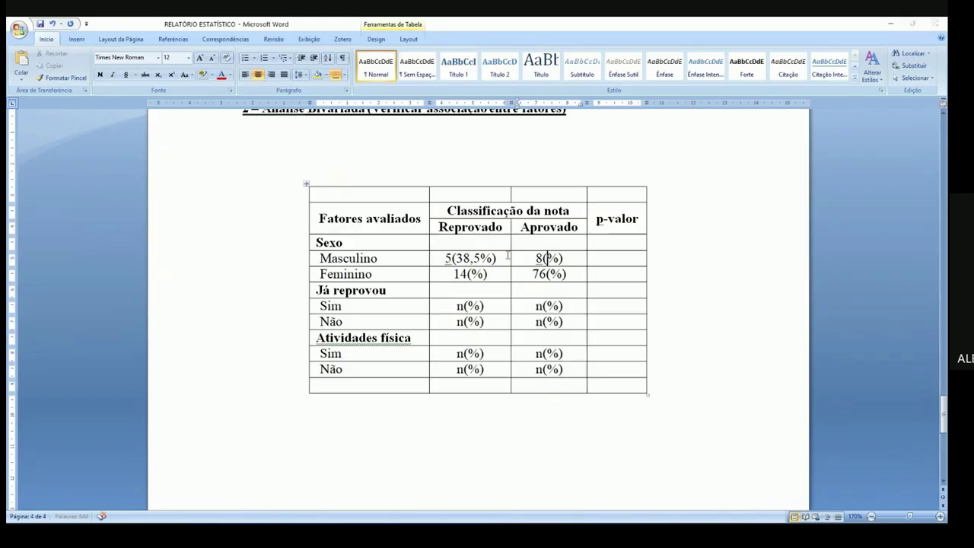
{"action": "key", "text": "alt+Tab"}
{"action": "key", "text": "alt+Tab"}
{"action": "type", "text": "61,5"}
Fill in the Feminino row percentages from the jamovi results: 15,6 for Reprovado and 84,4 for Aprovado
{"action": "key", "text": "Tab"}
{"action": "key", "text": "Tab"}
{"action": "key", "text": "Tab"}
{"action": "key", "text": "Right"}
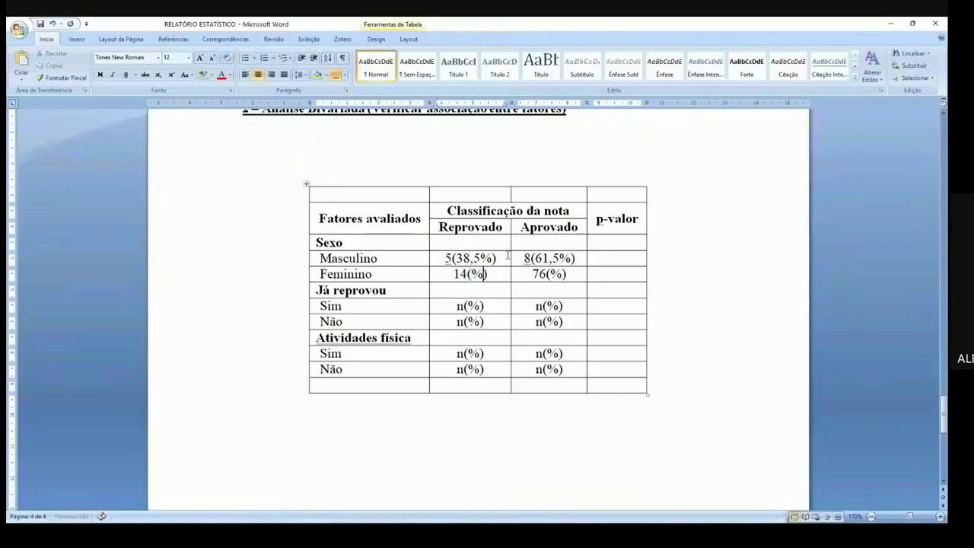
{"action": "key", "text": "Left"}
{"action": "key", "text": "Left"}
{"action": "key", "text": "alt+Tab"}
{"action": "key", "text": "alt+Tab"}
{"action": "type", "text": "15,6"}
{"action": "key", "text": "Tab"}
{"action": "key", "text": "Tab"}
{"action": "key", "text": "Tab"}
{"action": "key", "text": "Right"}
{"action": "key", "text": "Left"}
{"action": "key", "text": "Left"}
{"action": "key", "text": "alt+Tab"}
{"action": "key", "text": "alt+Tab"}
{"action": "type", "text": "84,4"}
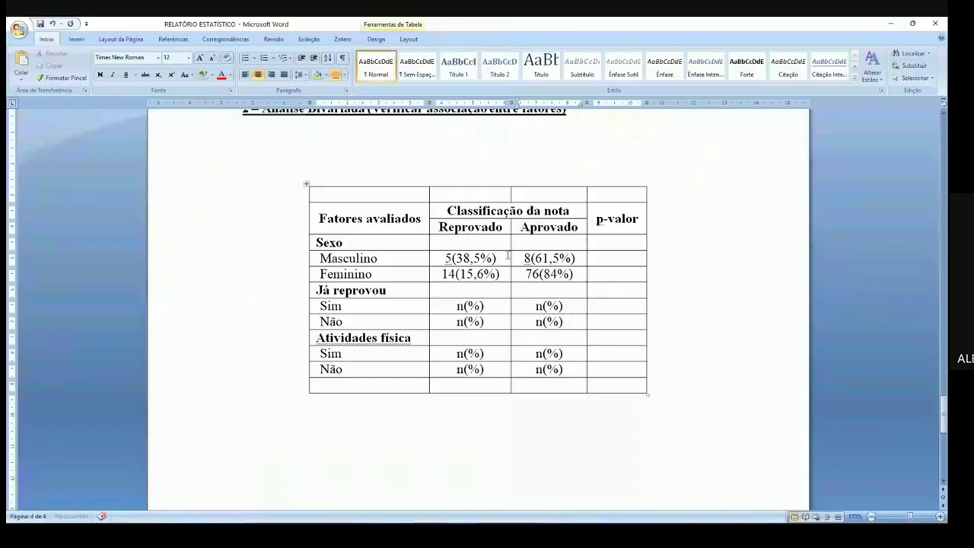
Merge the p-valor cells of the Masculino and Feminino rows into one cell
{"action": "key", "text": "Tab"}
{"action": "key", "text": "shift+Up"}
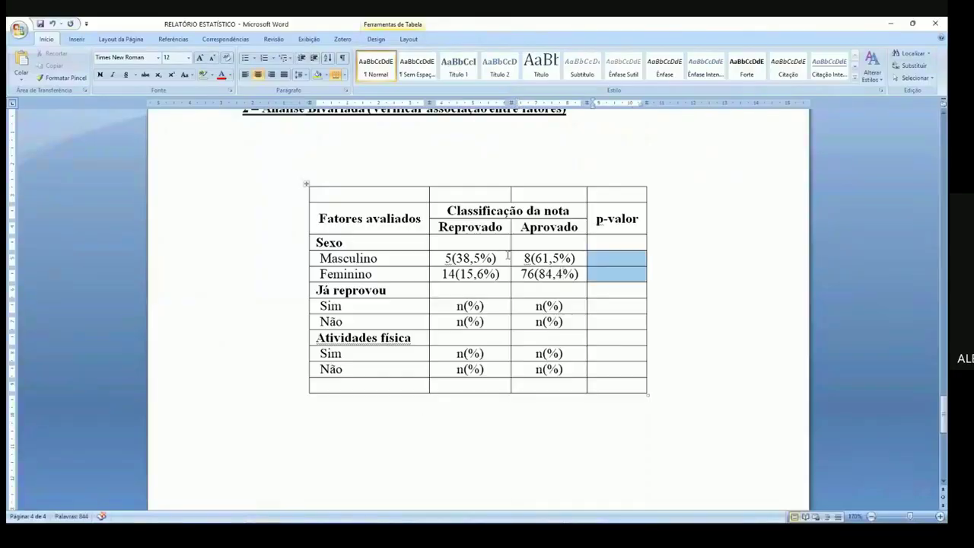
{"action": "key", "text": "Menu"}
{"action": "key", "text": "m"}
Review the Masculino and Feminino percentages across the grade columns and the p-valor column of the bivariate table
{"action": "left_click_drag", "start_coordinate": [496, 260], "coordinate": [563, 258]}
{"action": "left_click", "coordinate": [456, 259]}
{"action": "left_click_drag", "start_coordinate": [455, 259], "coordinate": [558, 260]}
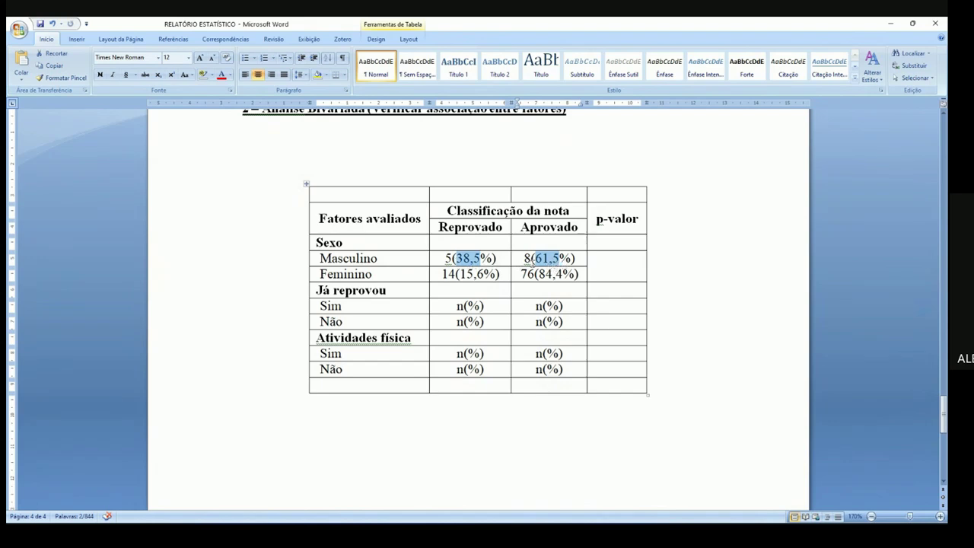
{"action": "left_click_drag", "start_coordinate": [459, 274], "coordinate": [563, 274]}
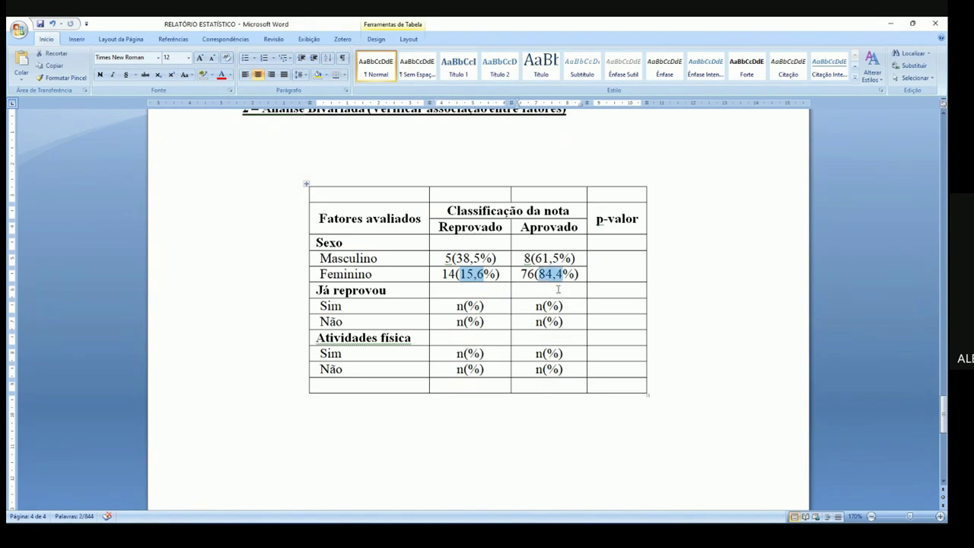
{"action": "left_click", "coordinate": [411, 271]}
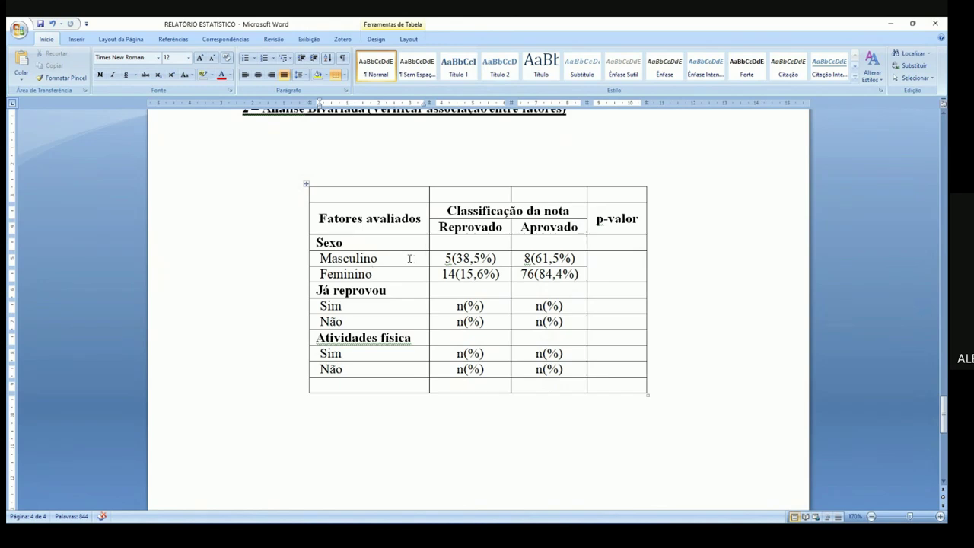
{"action": "left_click_drag", "start_coordinate": [455, 258], "coordinate": [560, 259]}
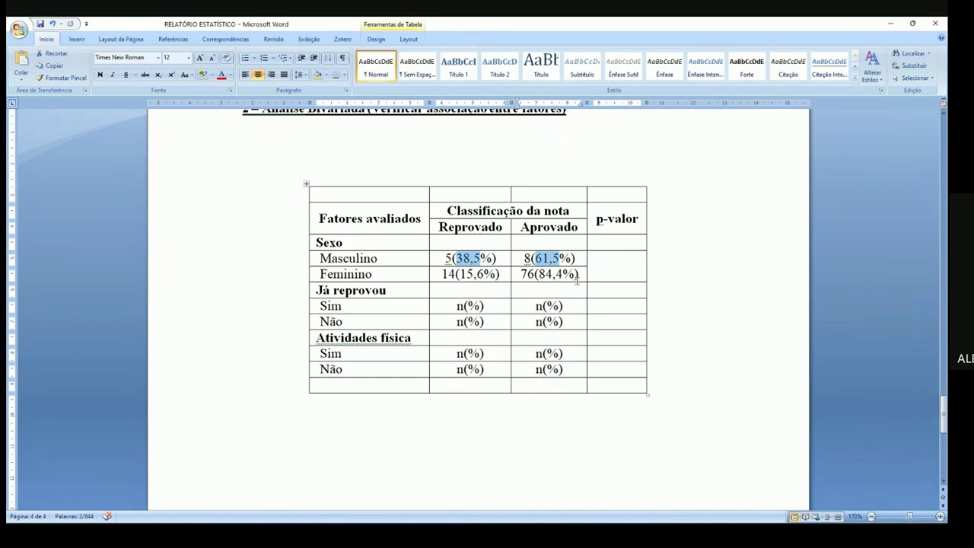
{"action": "key", "text": "alt+Tab"}
{"action": "left_click", "coordinate": [677, 251]}
{"action": "left_click", "coordinate": [622, 265]}
{"action": "left_click", "coordinate": [639, 219]}
{"action": "left_click_drag", "start_coordinate": [641, 219], "coordinate": [596, 221]}
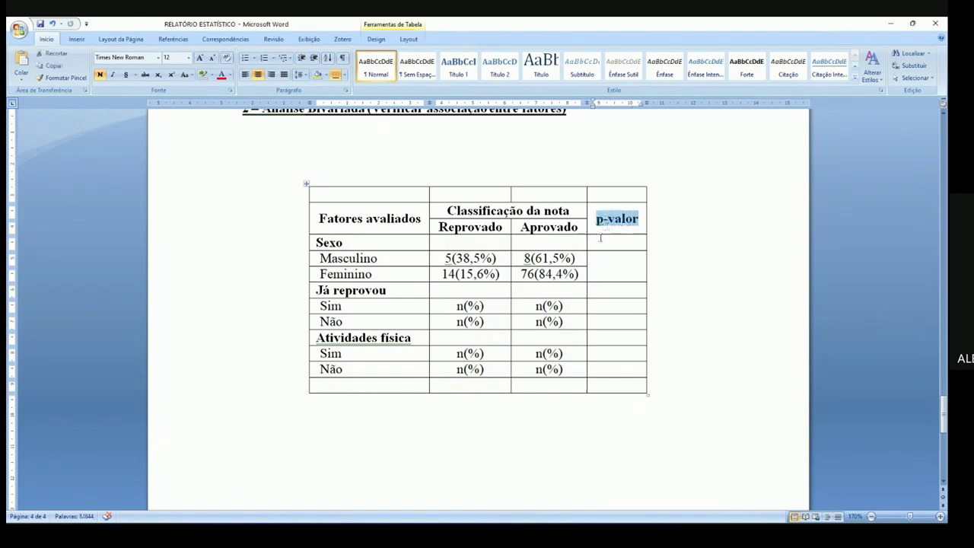
Insert additional blank rows at the end of the bivariate table, below the last Não row
{"action": "left_click_drag", "start_coordinate": [420, 388], "coordinate": [600, 385]}
{"action": "right_click", "coordinate": [600, 385]}
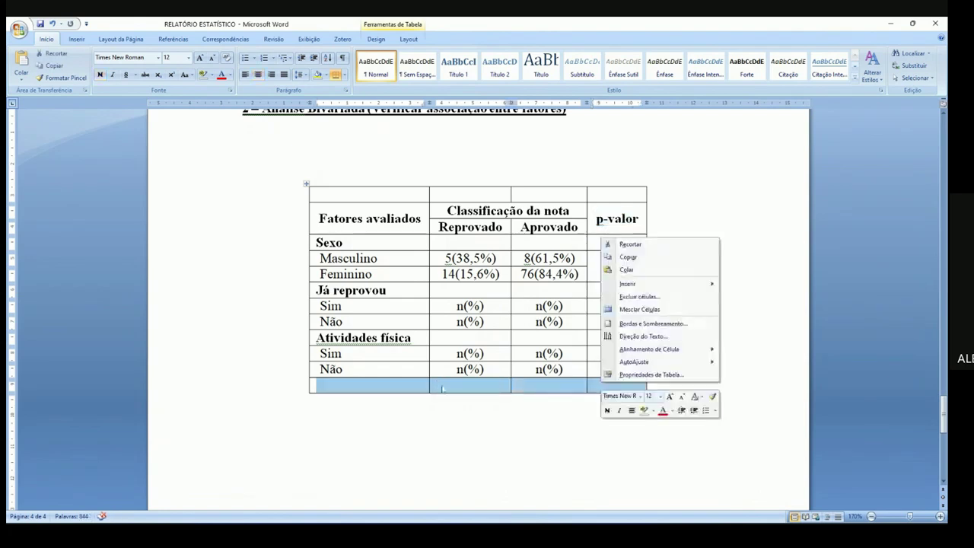
{"action": "right_click", "coordinate": [281, 373]}
{"action": "mouse_move", "coordinate": [365, 246]}
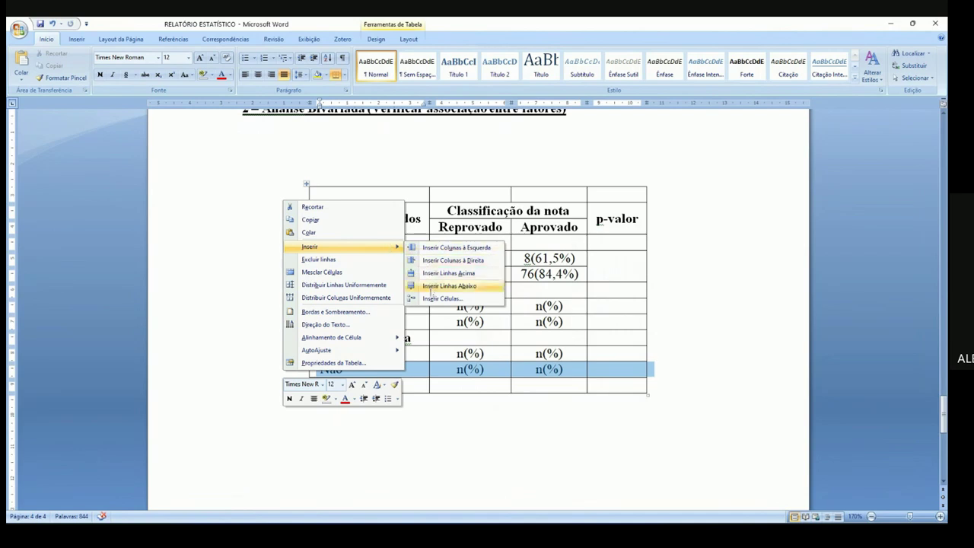
{"action": "left_click", "coordinate": [430, 290]}
{"action": "key", "text": "ctrl+z"}
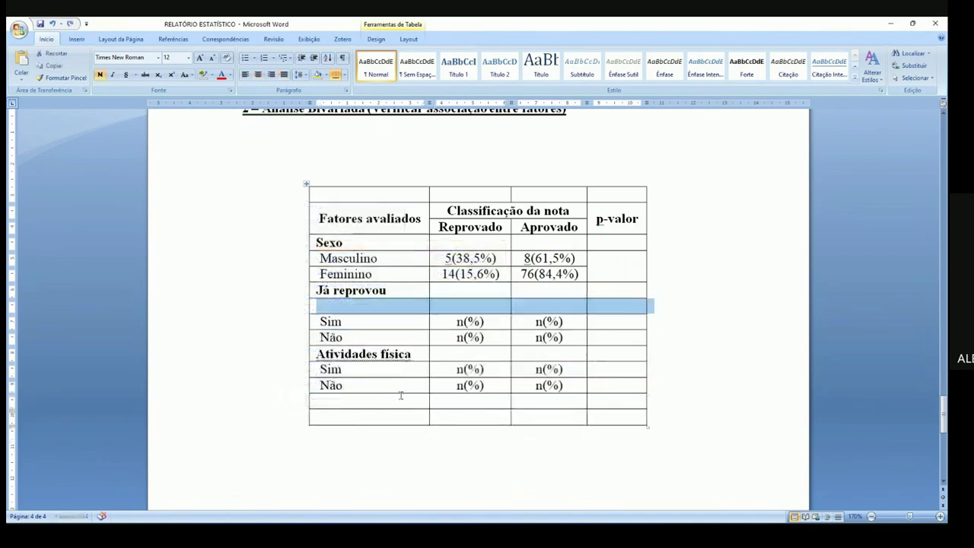
{"action": "right_click", "coordinate": [296, 361]}
{"action": "mouse_move", "coordinate": [358, 240]}
Write the footnote "¹p-valor do teste Qui-quadrado de Pearson" in the merged last row of the table and justify it
{"action": "left_click", "coordinate": [454, 315]}
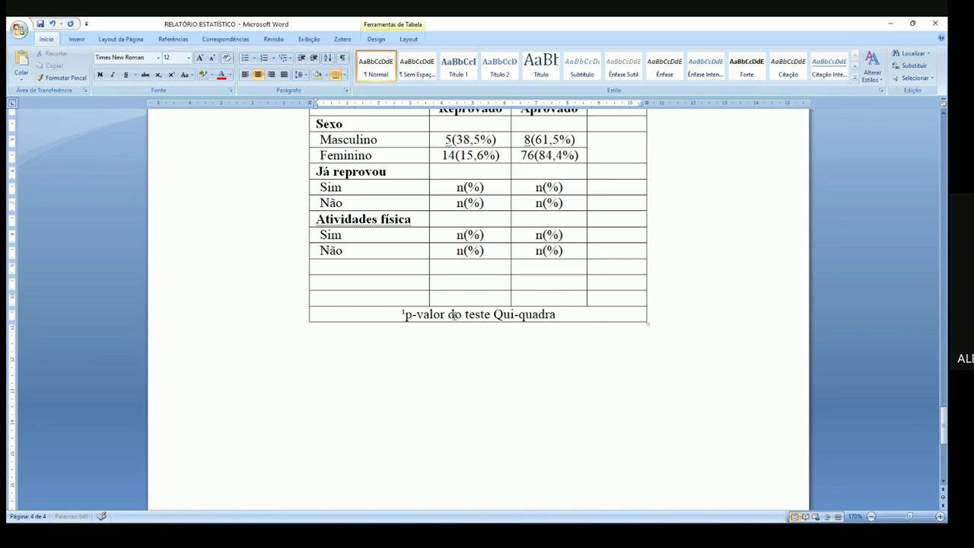
{"action": "type", "text": "do de pEar"}
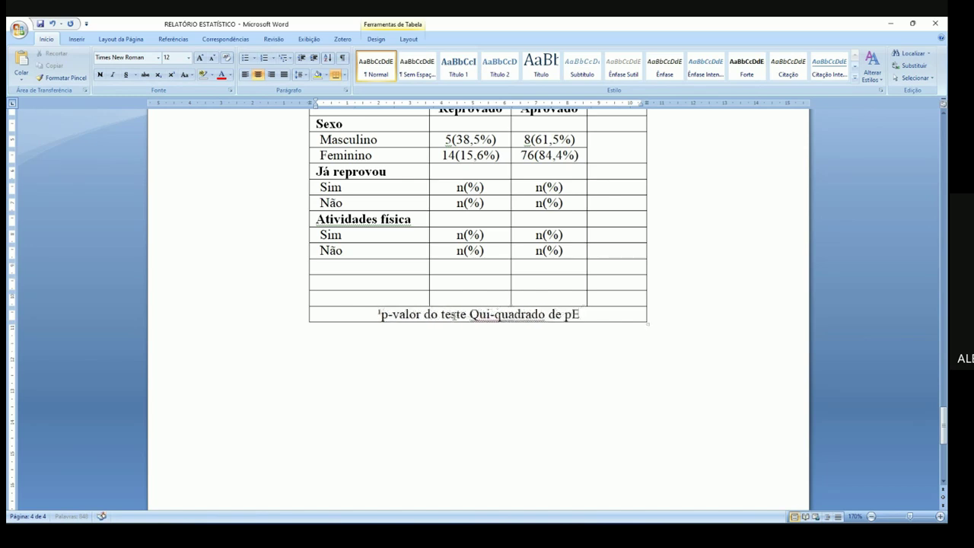
{"action": "key", "text": "BackSpace"}
{"action": "key", "text": "BackSpace"}
{"action": "key", "text": "BackSpace"}
{"action": "key", "text": "BackSpace"}
{"action": "type", "text": "Peardon"}
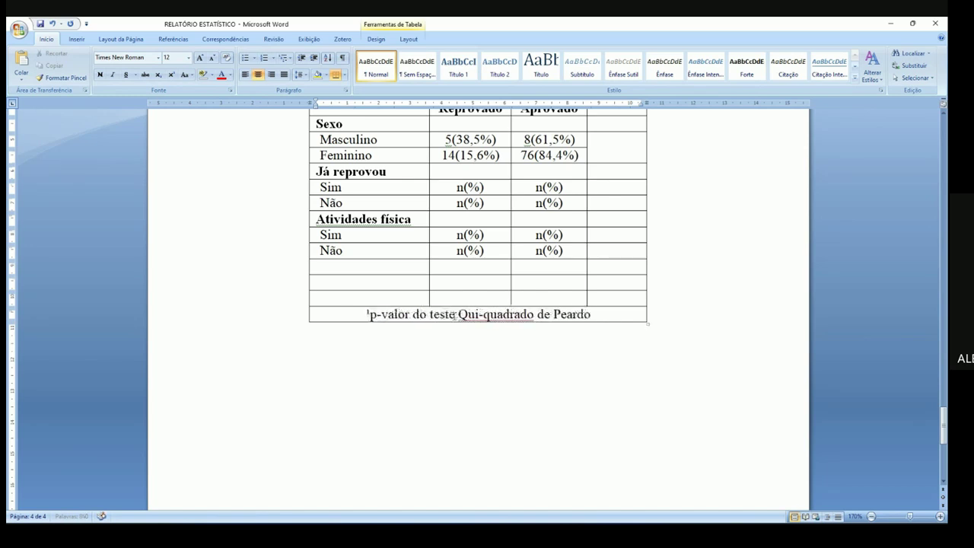
{"action": "key", "text": "BackSpace"}
{"action": "key", "text": "BackSpace"}
{"action": "key", "text": "BackSpace"}
{"action": "type", "text": "son"}
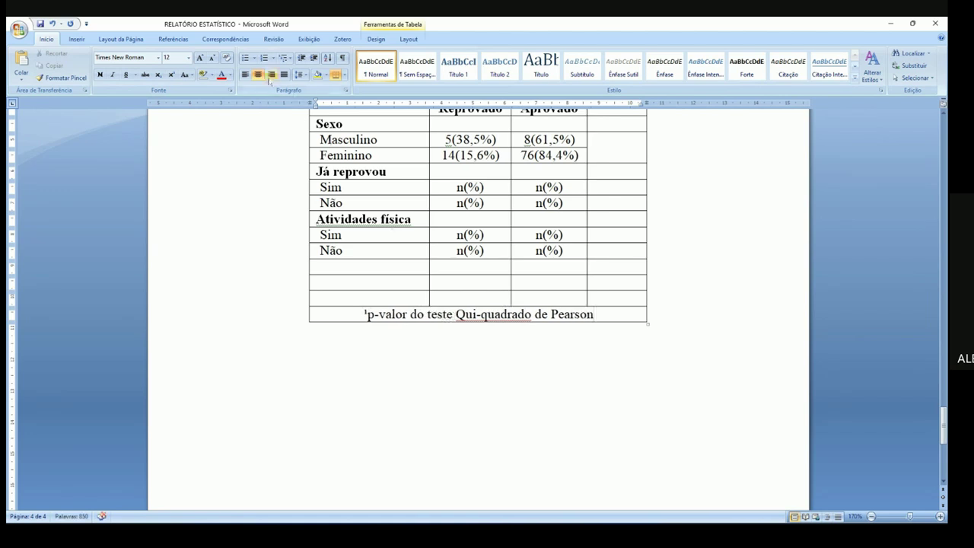
{"action": "left_click", "coordinate": [284, 75]}
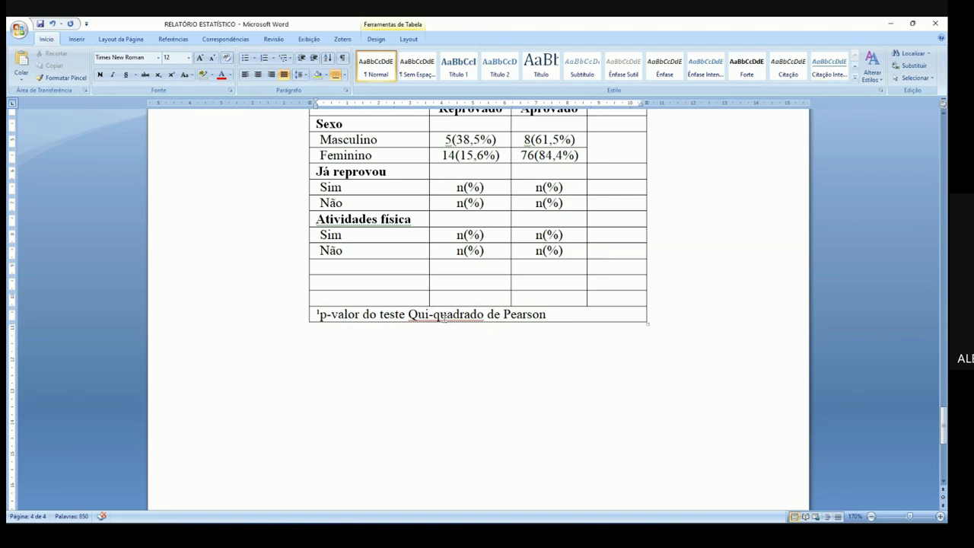
Review the test name in the footnote and the Masculino and Feminino counts with their percentages
{"action": "left_click_drag", "start_coordinate": [407, 313], "coordinate": [481, 320]}
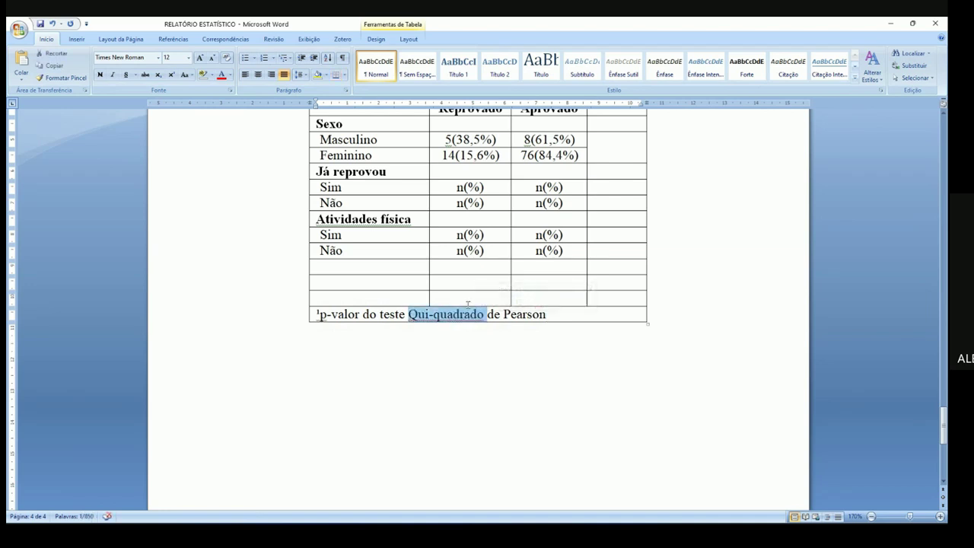
{"action": "left_click", "coordinate": [560, 315]}
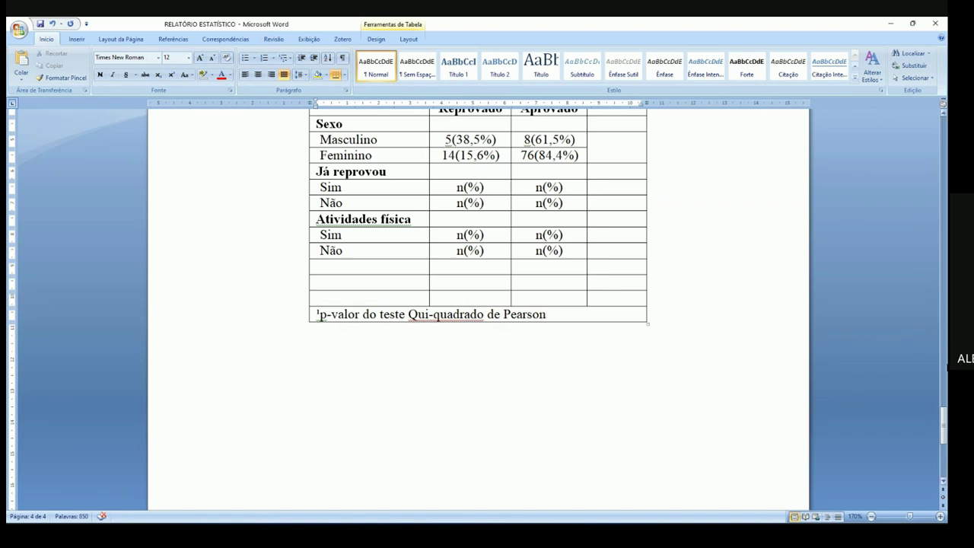
{"action": "scroll", "coordinate": [562, 304], "scroll_direction": "up", "scroll_amount": 3}
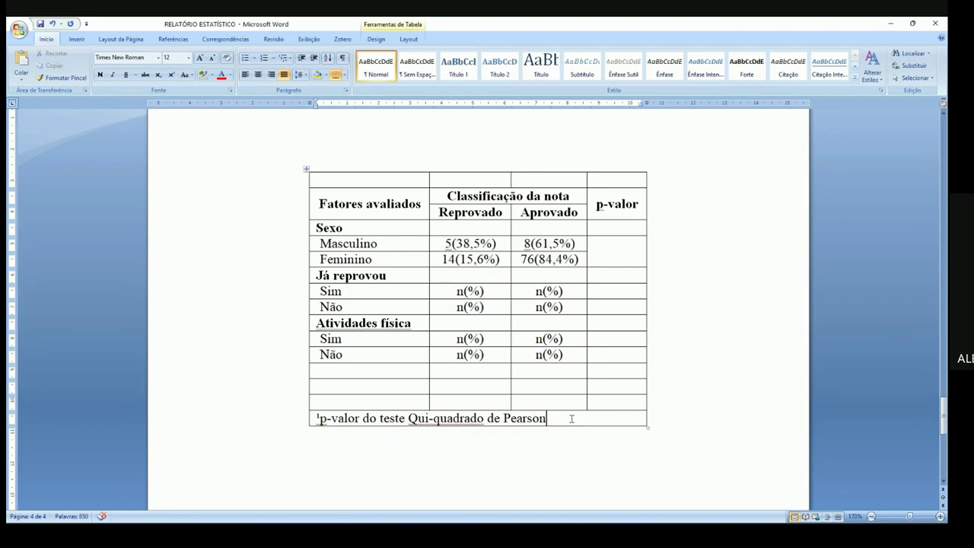
{"action": "left_click_drag", "start_coordinate": [444, 245], "coordinate": [537, 262]}
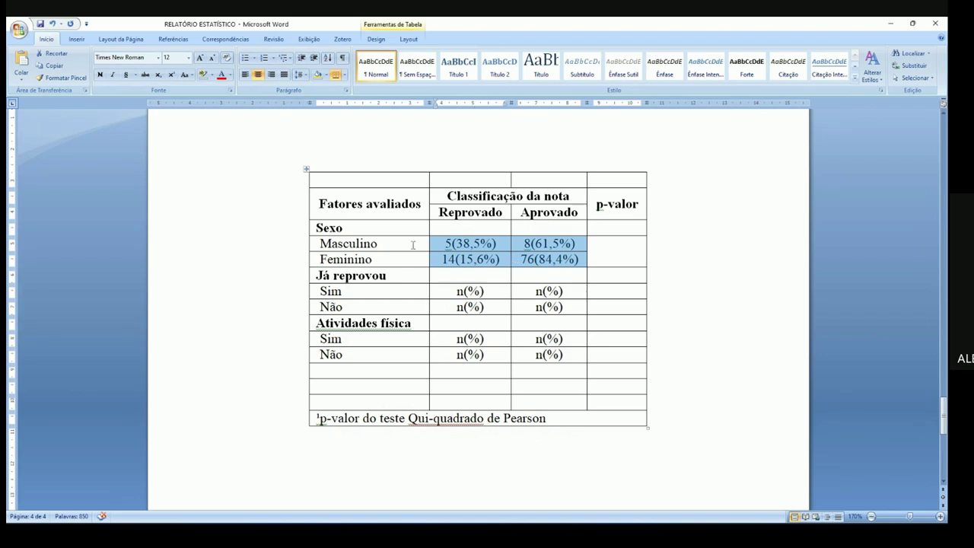
{"action": "left_click_drag", "start_coordinate": [413, 244], "coordinate": [319, 245]}
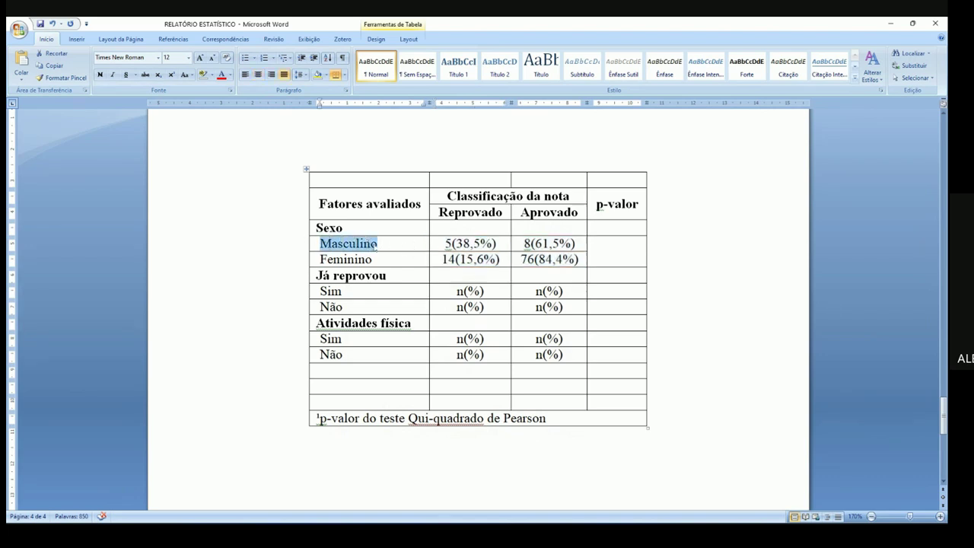
Compare the Reprovado percentages of Masculino and Feminino and check the four Sexo cells against the p-valor column
{"action": "left_click_drag", "start_coordinate": [461, 213], "coordinate": [499, 213]}
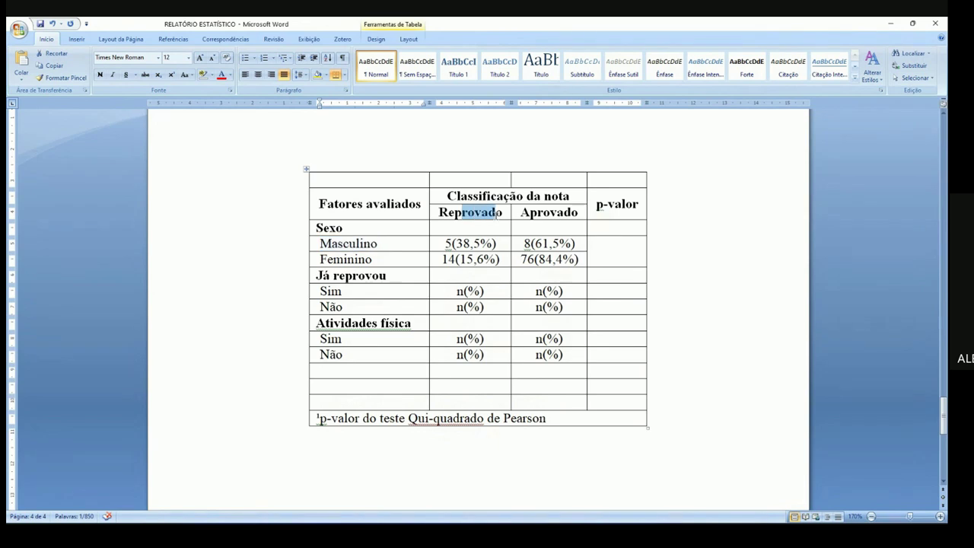
{"action": "left_click", "coordinate": [565, 212]}
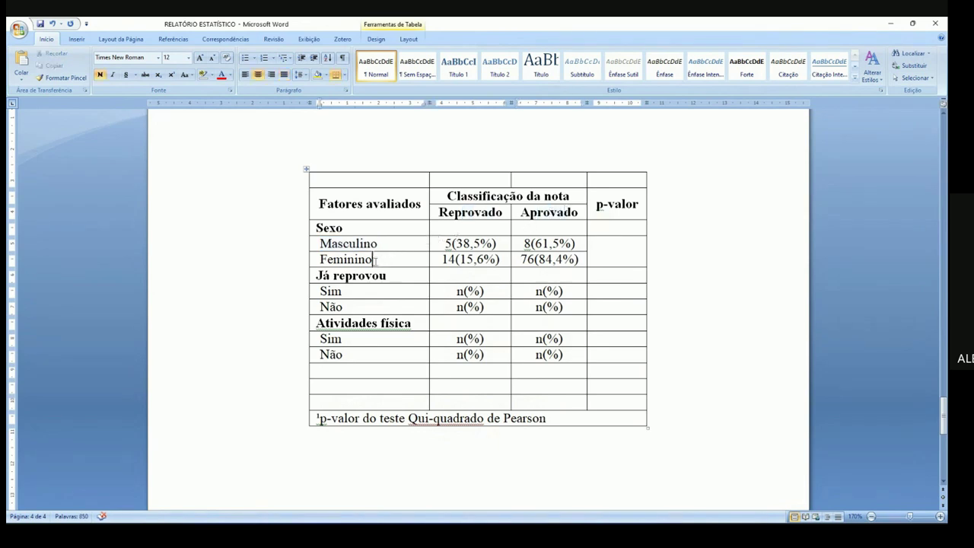
{"action": "left_click_drag", "start_coordinate": [384, 259], "coordinate": [319, 260]}
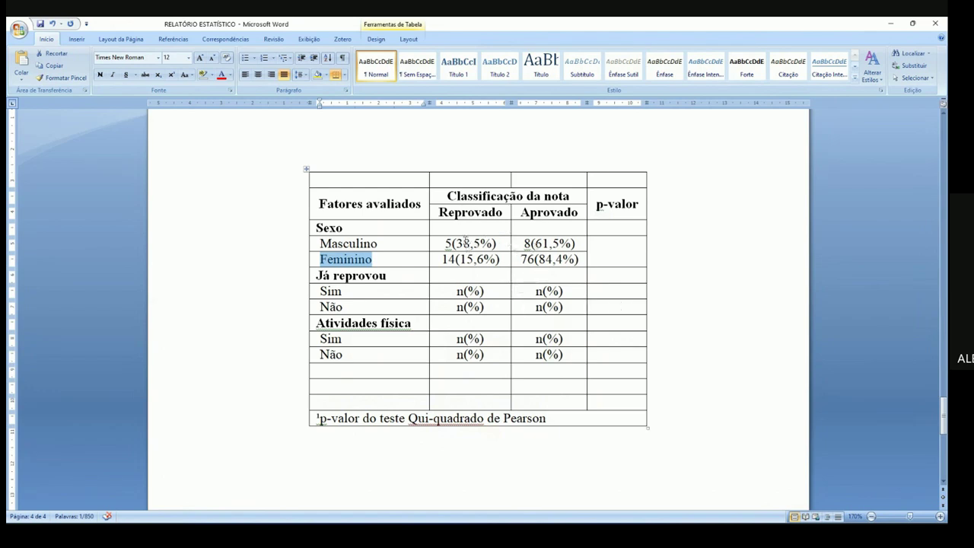
{"action": "left_click_drag", "start_coordinate": [454, 244], "coordinate": [485, 245]}
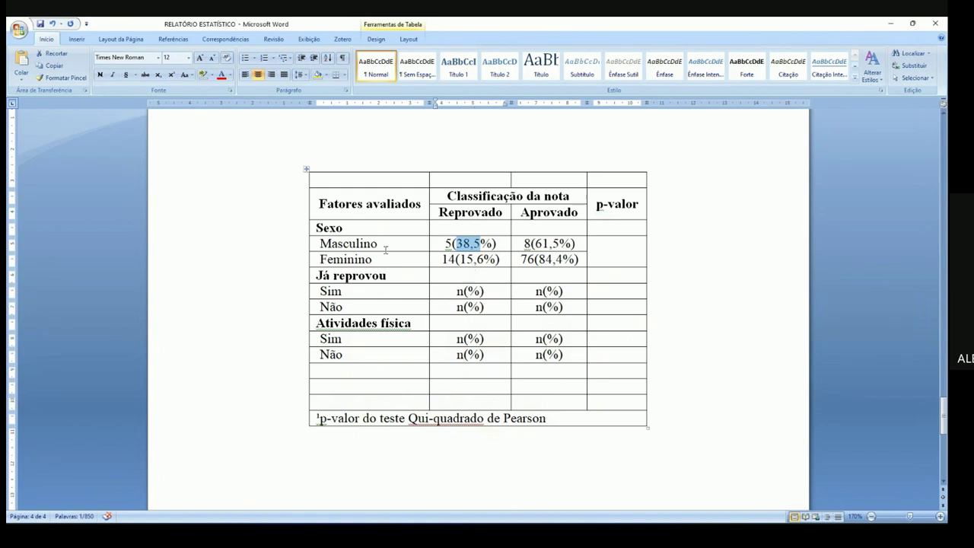
{"action": "left_click_drag", "start_coordinate": [379, 244], "coordinate": [319, 243]}
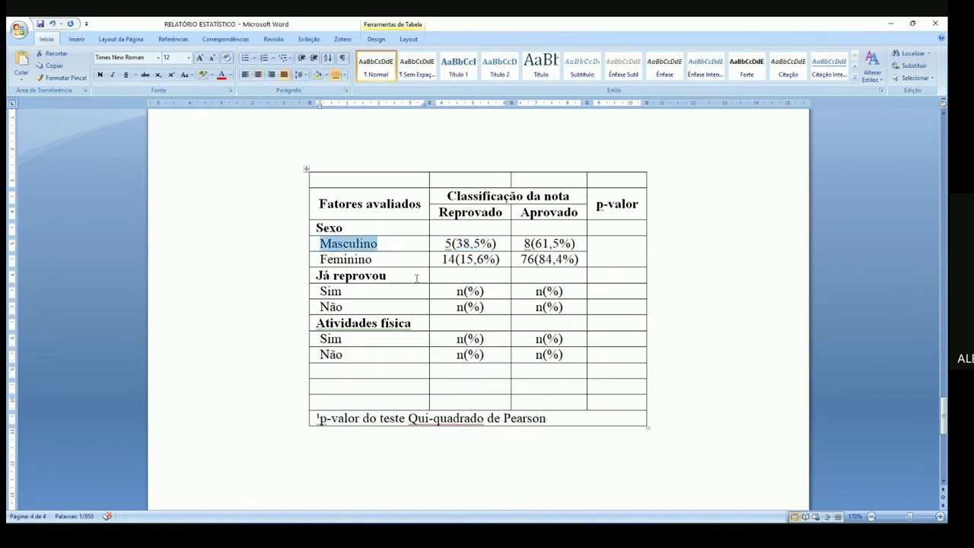
{"action": "double_click", "coordinate": [362, 259]}
{"action": "left_click_drag", "start_coordinate": [459, 259], "coordinate": [486, 262]}
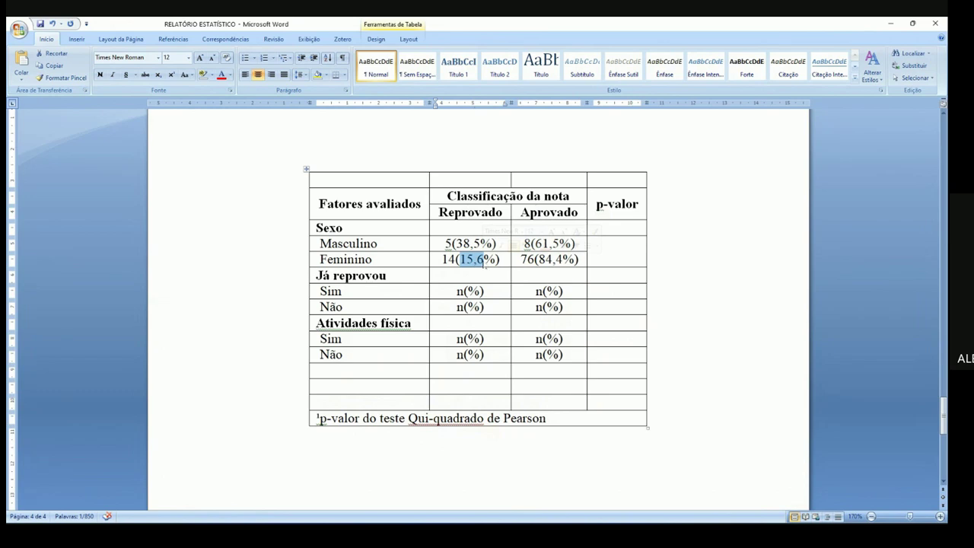
{"action": "left_click", "coordinate": [619, 251]}
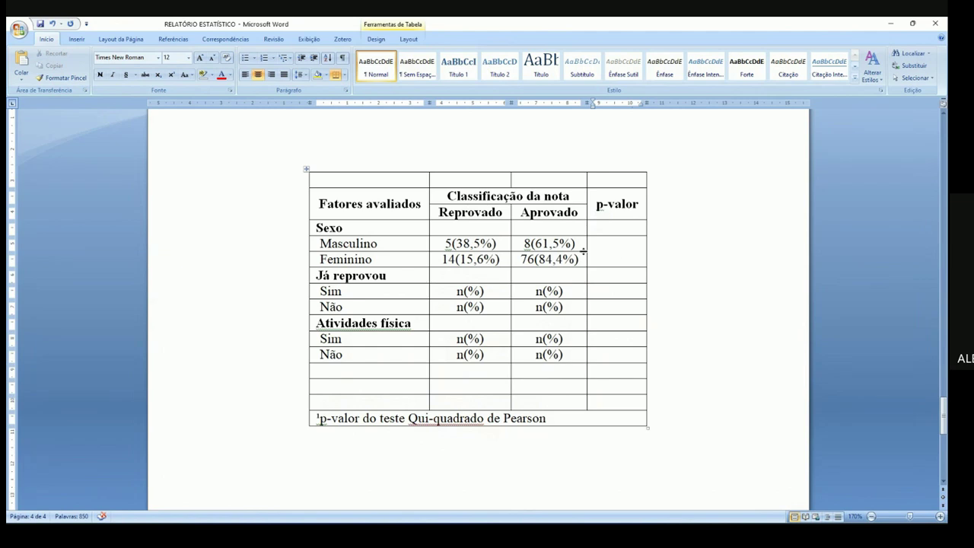
{"action": "left_click_drag", "start_coordinate": [447, 245], "coordinate": [560, 260]}
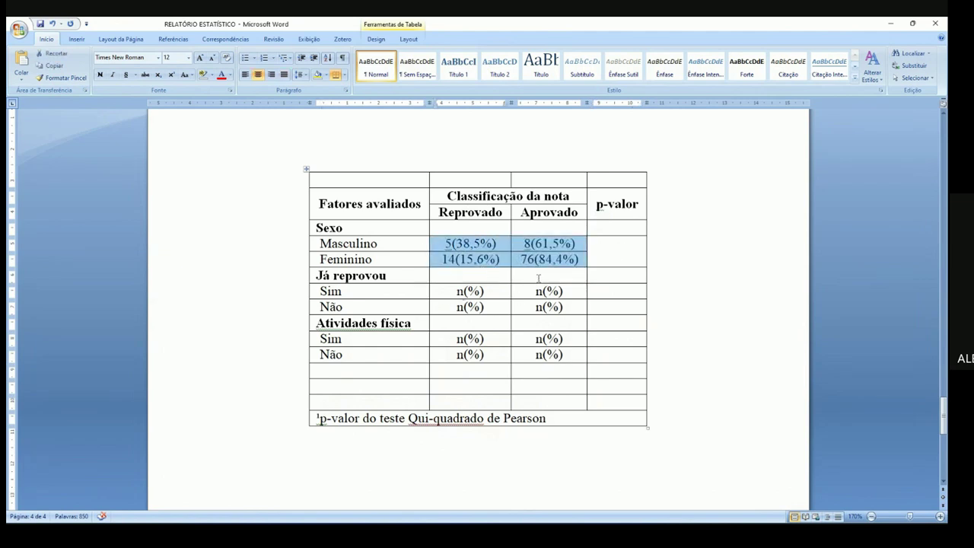
Enter the chi-square p-value from jamovi as 0,047¹ in the Sexo p-valor cell and check its mark against the footnote
{"action": "left_click", "coordinate": [619, 263]}
{"action": "key", "text": "alt+Tab"}
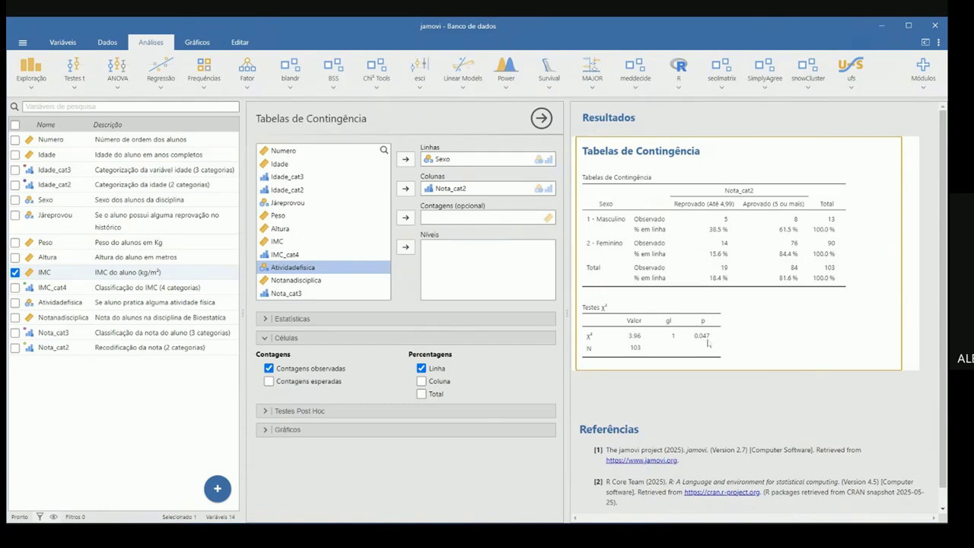
{"action": "key", "text": "alt+Tab"}
{"action": "type", "text": "0,0"}
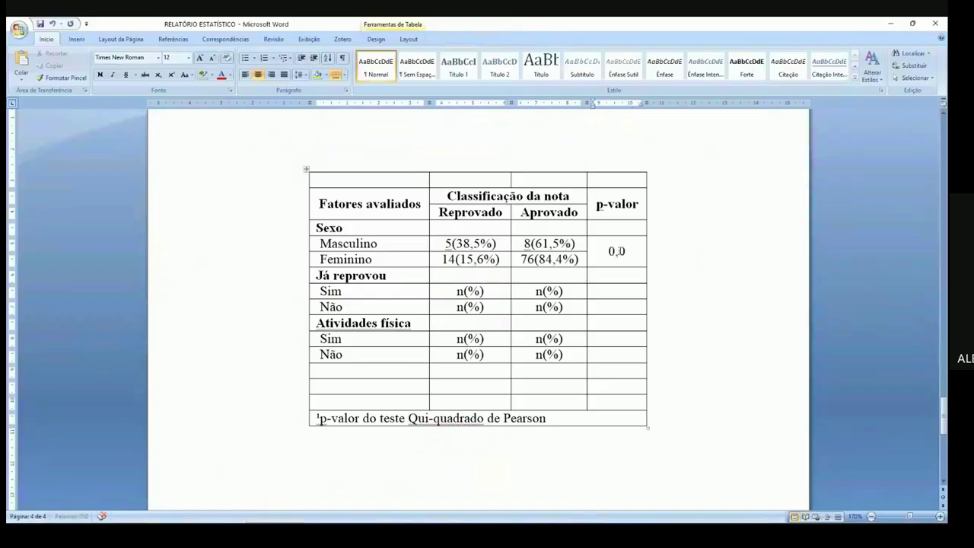
{"action": "type", "text": "47¹"}
{"action": "left_click_drag", "start_coordinate": [630, 251], "coordinate": [634, 251]}
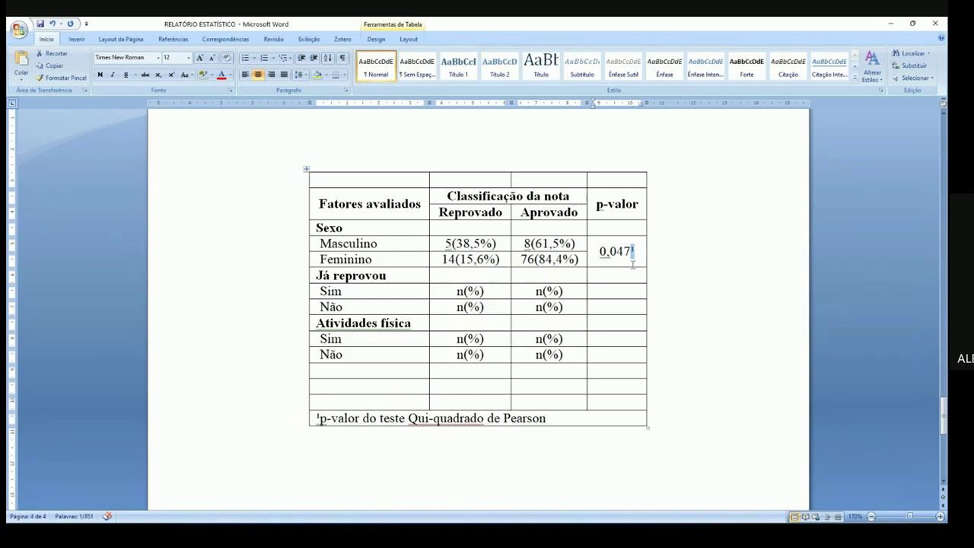
{"action": "left_click", "coordinate": [317, 418]}
{"action": "left_click_drag", "start_coordinate": [319, 418], "coordinate": [505, 418]}
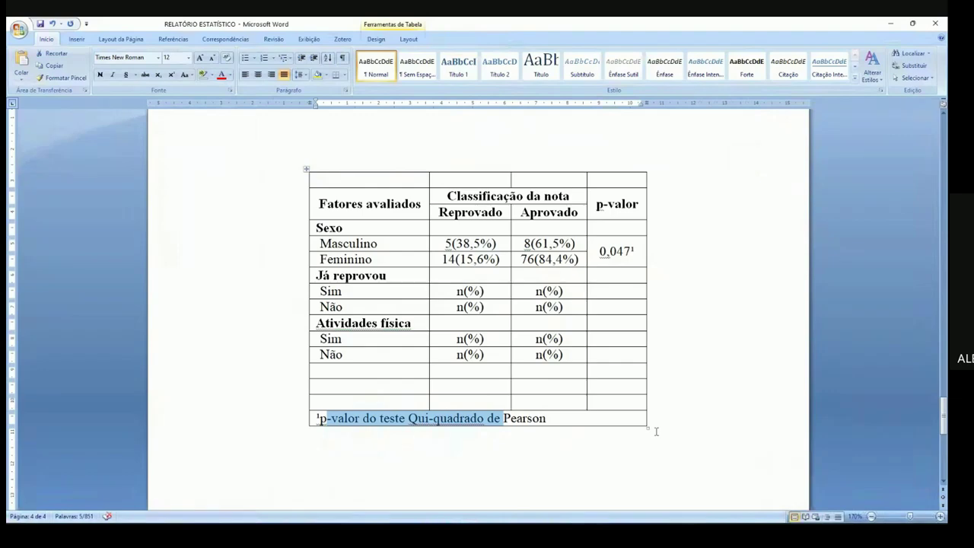
Switch to the Aula - 16.06.txt notes and delete the line "Nota_cat2 ===> Sexo" with its extra blank lines
{"action": "key", "text": "alt+Tab"}
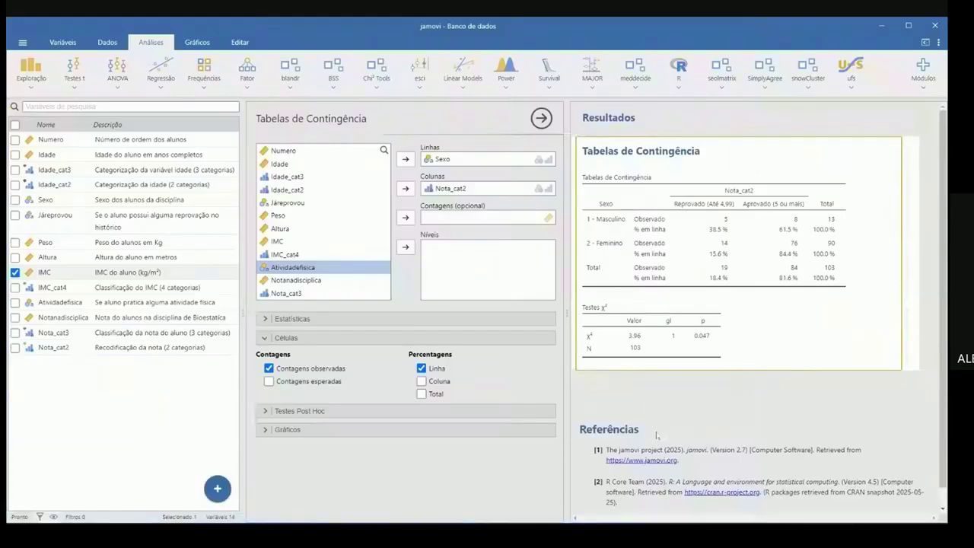
{"action": "key", "text": "alt+Tab"}
{"action": "key", "text": "alt+Tab"}
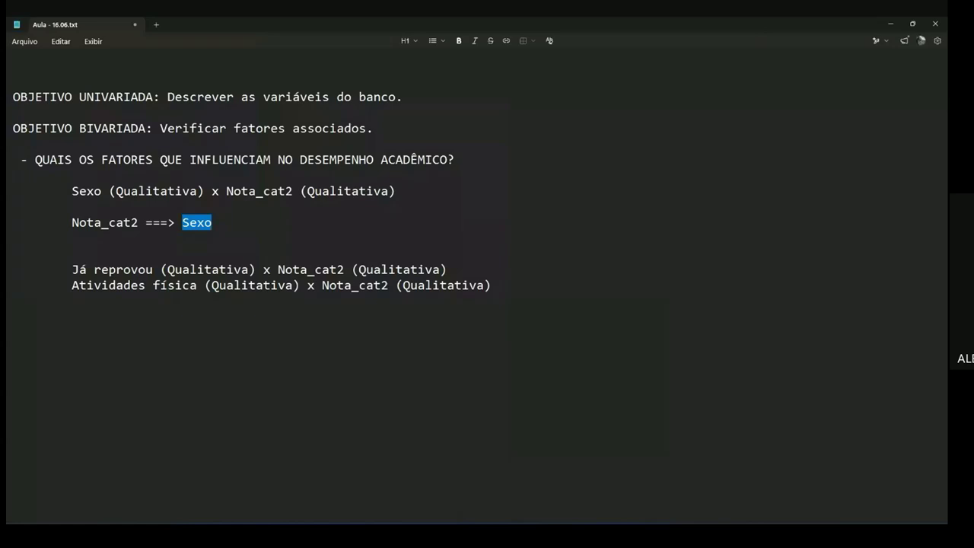
{"action": "left_click_drag", "start_coordinate": [72, 191], "coordinate": [102, 190]}
{"action": "left_click_drag", "start_coordinate": [226, 191], "coordinate": [286, 190]}
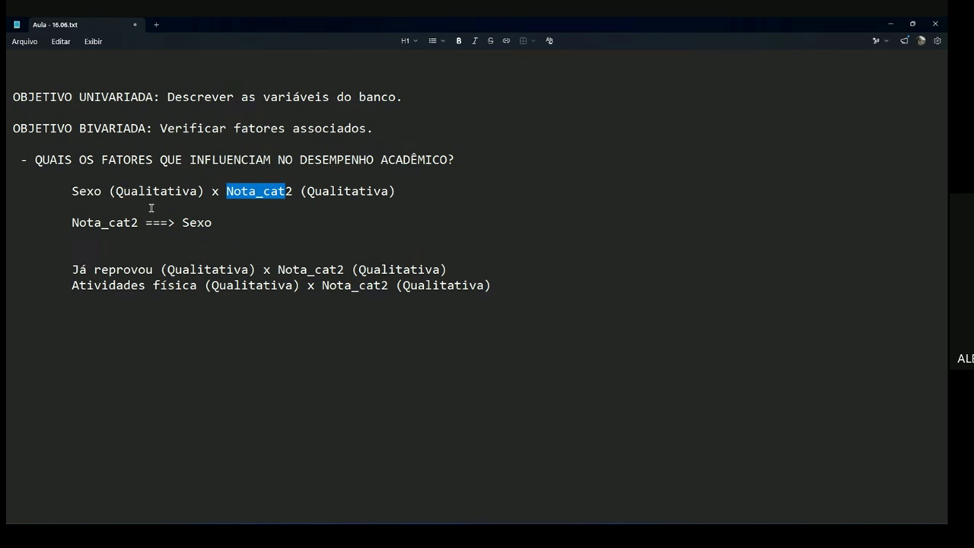
{"action": "left_click", "coordinate": [46, 222]}
{"action": "left_click_drag", "start_coordinate": [26, 226], "coordinate": [218, 233]}
{"action": "key", "text": "BackSpace"}
{"action": "key", "text": "BackSpace"}
{"action": "left_click_drag", "start_coordinate": [102, 191], "coordinate": [79, 191]}
{"action": "left_click_drag", "start_coordinate": [226, 191], "coordinate": [307, 209]}
Review the Sexo rows in the Word table, plus the analysis choice, row and column variables and chi-square p-value in jamovi
{"action": "key", "text": "alt+Tab"}
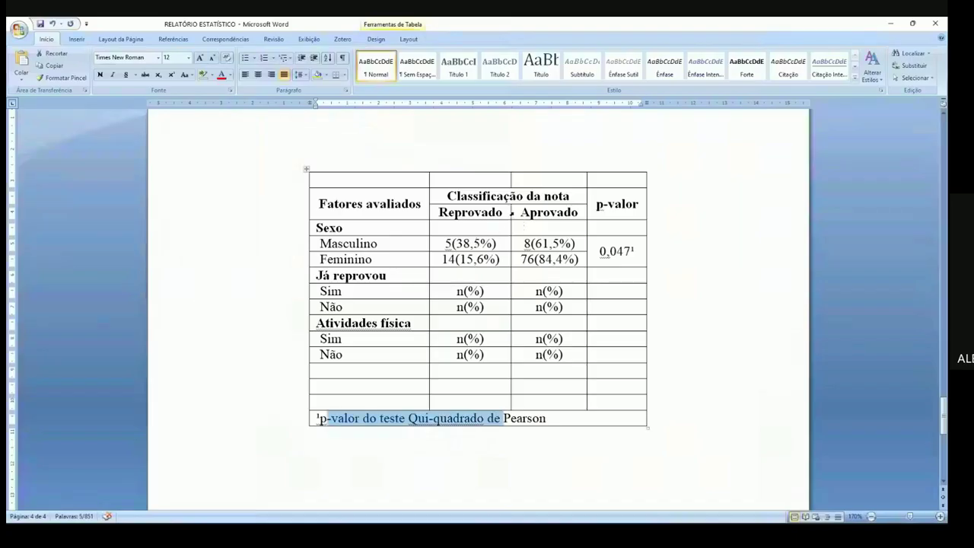
{"action": "left_click_drag", "start_coordinate": [341, 227], "coordinate": [346, 270]}
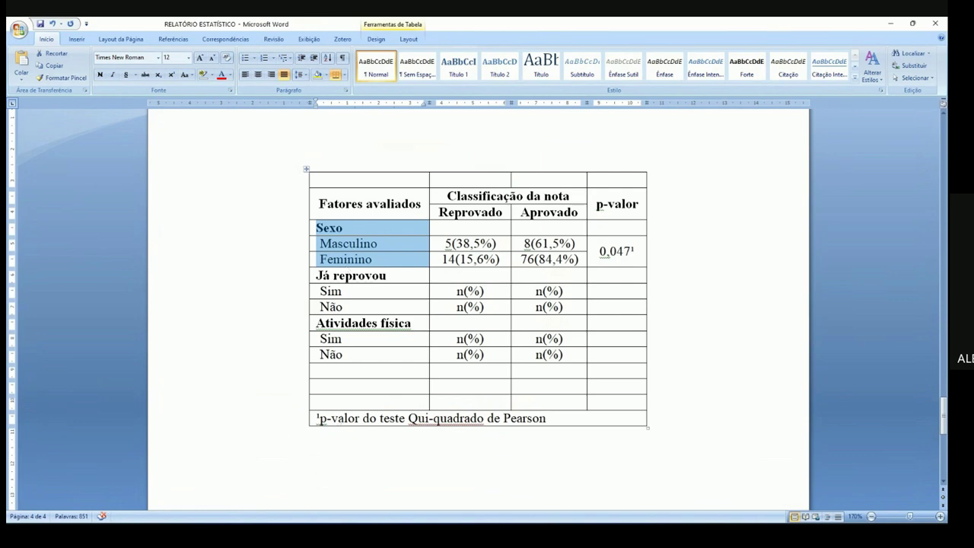
{"action": "key", "text": "alt+Tab"}
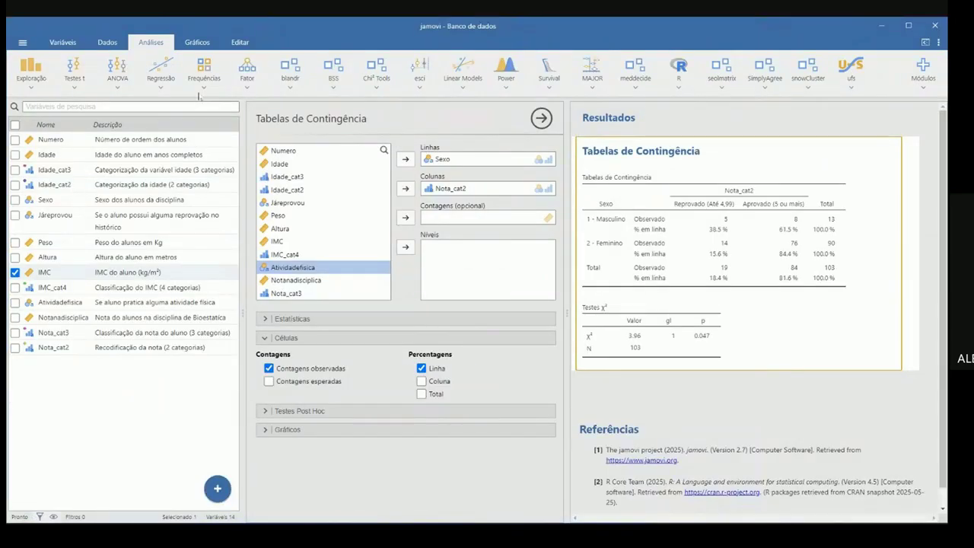
{"action": "left_click", "coordinate": [201, 89]}
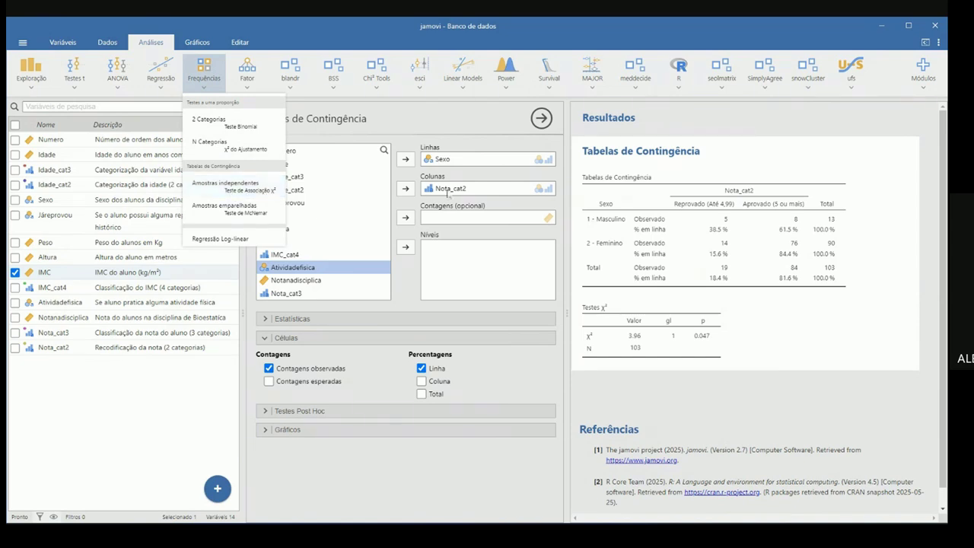
{"action": "left_click", "coordinate": [446, 127]}
{"action": "left_click", "coordinate": [432, 156]}
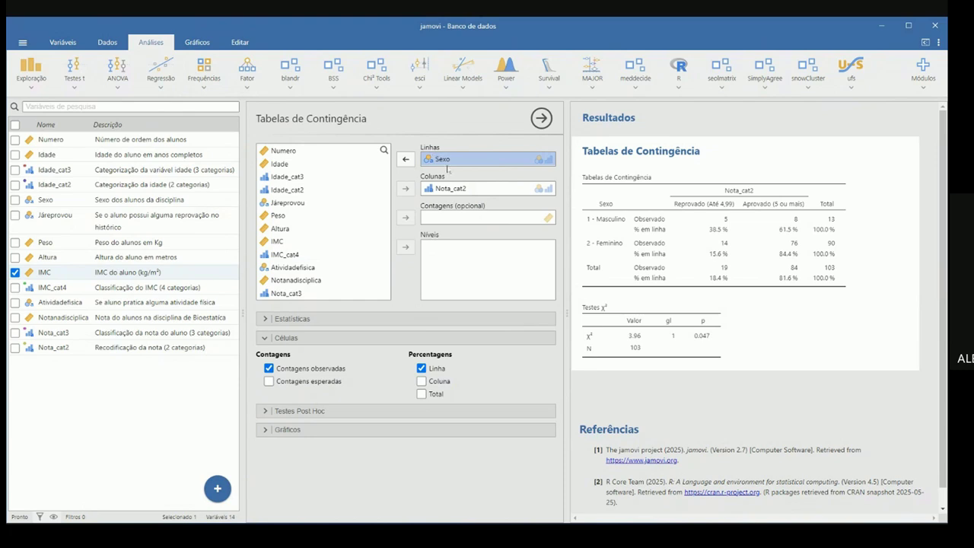
{"action": "left_click", "coordinate": [454, 192]}
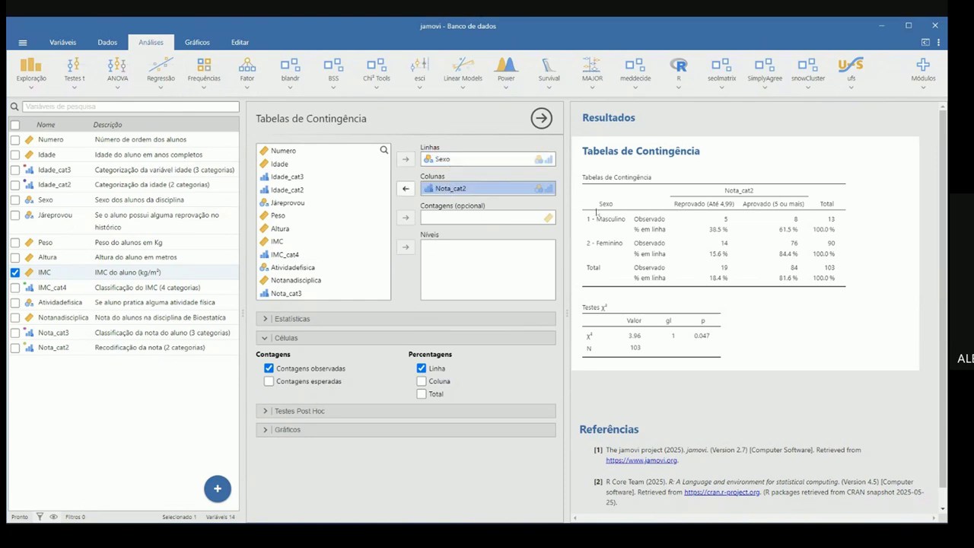
{"action": "left_click", "coordinate": [684, 244]}
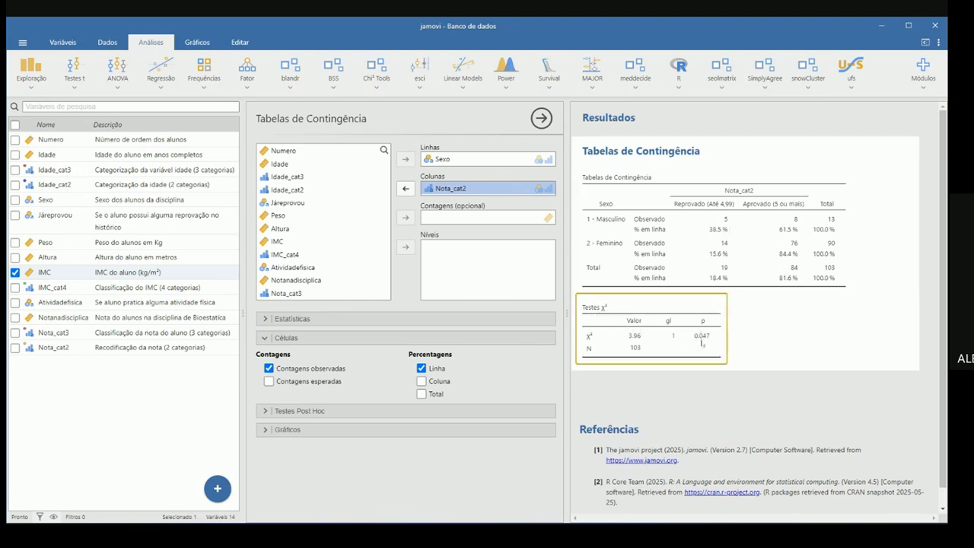
Return to the Aula - 16.06.txt notes and write "Teste qui-quadrado de Pearson" below the variable pairs
{"action": "key", "text": "alt+Tab"}
{"action": "key", "text": "alt+Tab"}
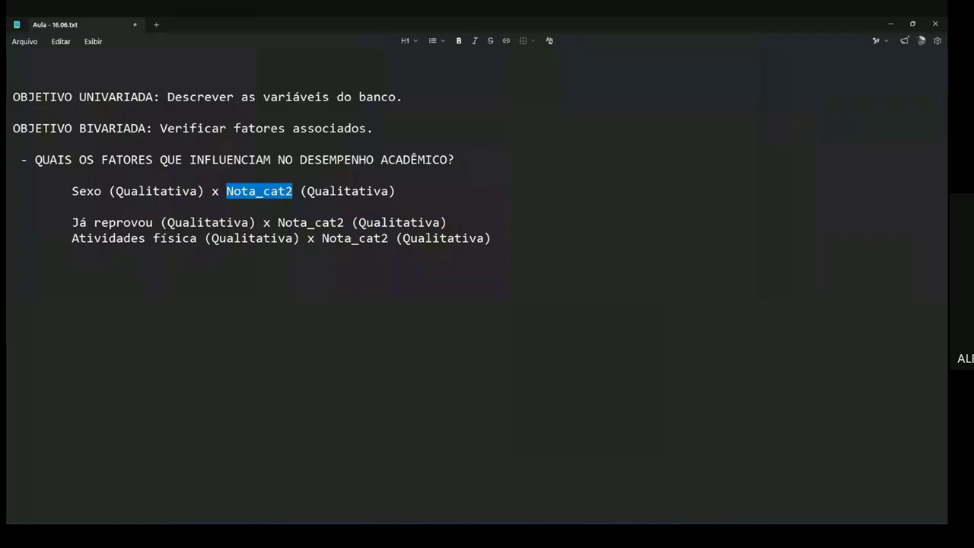
{"action": "type", "text": "Teste qui-="}
{"action": "key", "text": "BackSpace"}
{"action": "type", "text": "quadrado"}
{"action": "key", "text": "ctrl+z"}
{"action": "key", "text": "ctrl+z"}
{"action": "key", "text": "ctrl+z"}
{"action": "key", "text": "ctrl+z"}
{"action": "key", "text": "BackSpace"}
{"action": "type", "text": "quadrado de pe"}
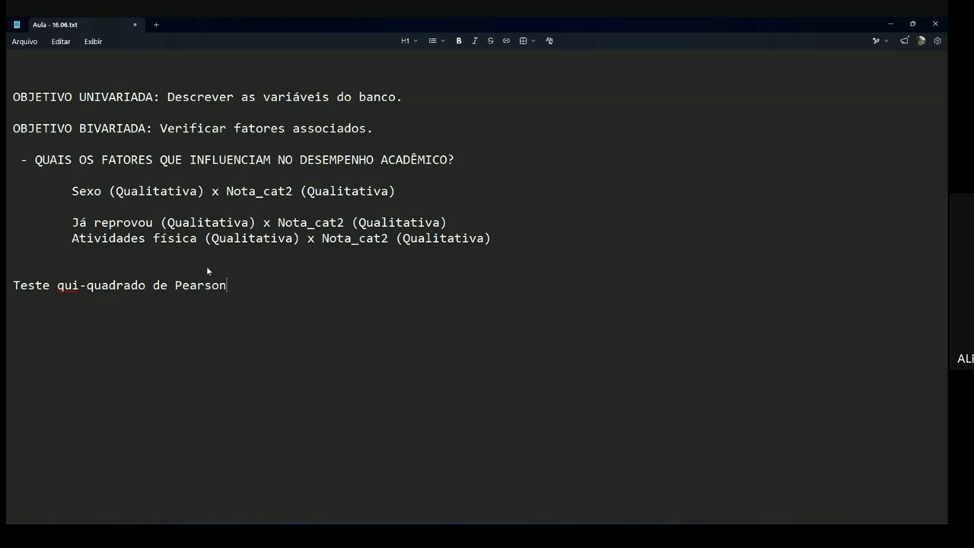
Capitalize the Q of "Qui-quadrado" and end the test's heading line with a colon
{"action": "key", "text": "ctrl+Left"}
{"action": "key", "text": "ctrl+Left"}
{"action": "key", "text": "ctrl+Left"}
{"action": "key", "text": "ctrl+Left"}
{"action": "key", "text": "shift+Right"}
{"action": "type", "text": "Q"}
{"action": "key", "text": "End"}
Add the indented line "Serve para avaliar a associação entre duas variáveis qualitativas." under the test heading
{"action": "key", "text": "Return"}
{"action": "type", "text": "Serve para avaliar a a"}
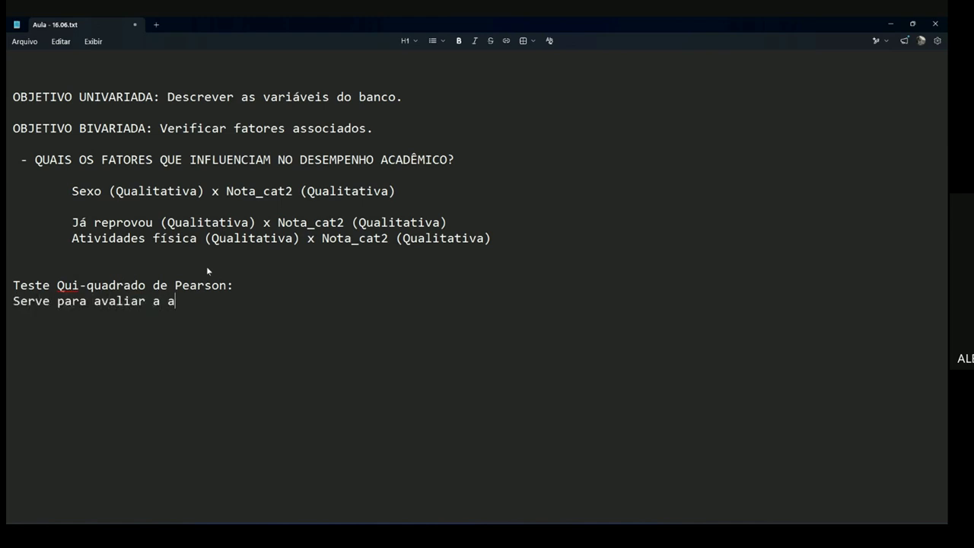
{"action": "type", "text": "ssociação entre du"}
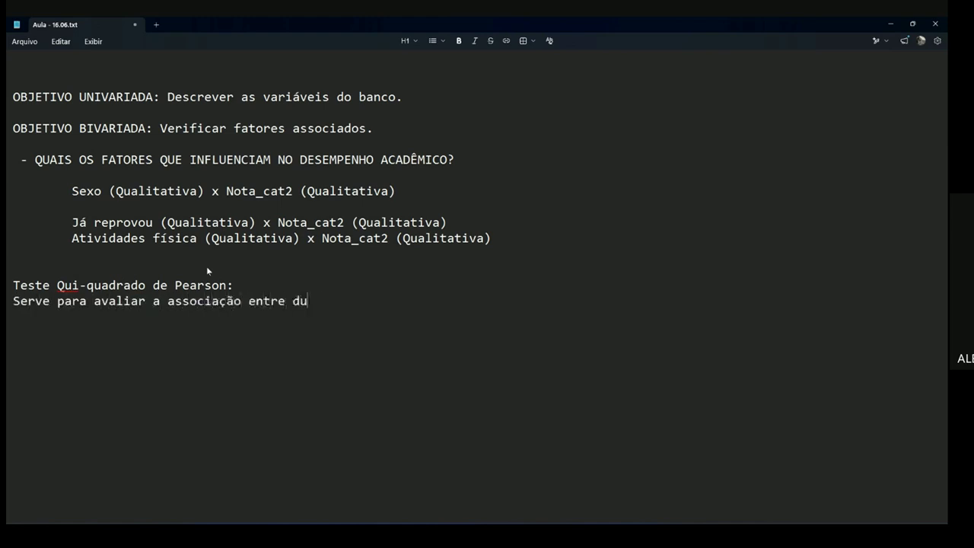
{"action": "type", "text": "as varia´veis"}
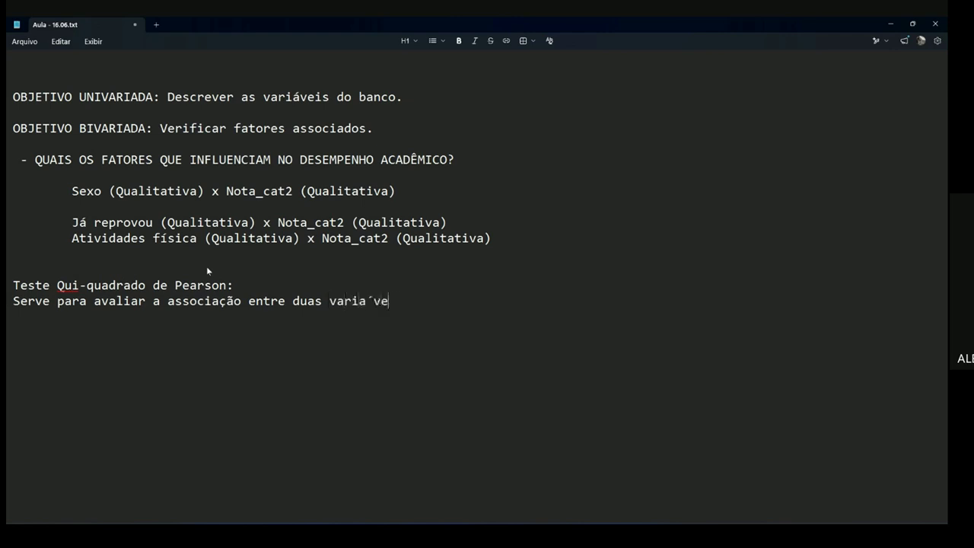
{"action": "key", "text": "BackSpace"}
{"action": "key", "text": "BackSpace"}
{"action": "key", "text": "BackSpace"}
{"action": "key", "text": "BackSpace"}
{"action": "key", "text": "BackSpace"}
{"action": "type", "text": "áveis qualitativas"}
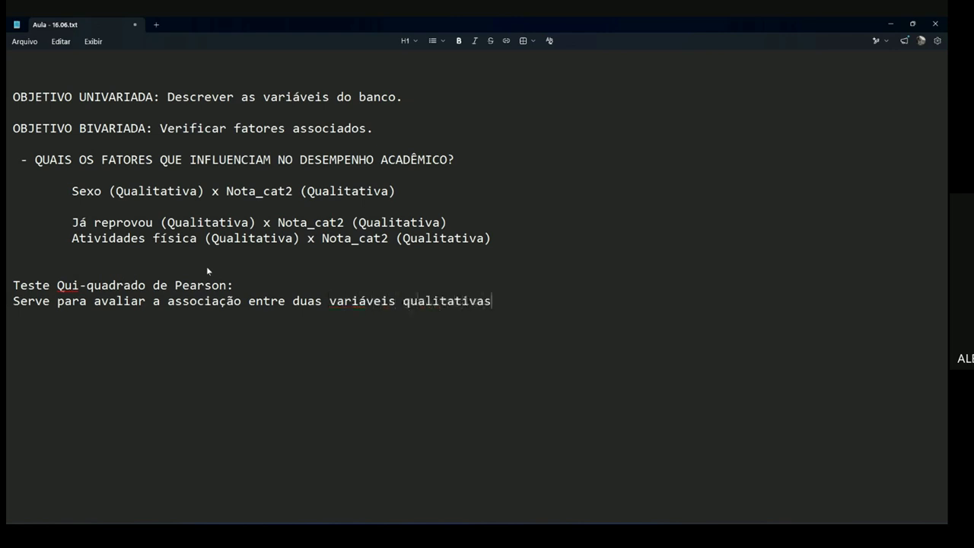
{"action": "key", "text": "Home"}
{"action": "key", "text": "Tab"}
{"action": "key", "text": "End"}
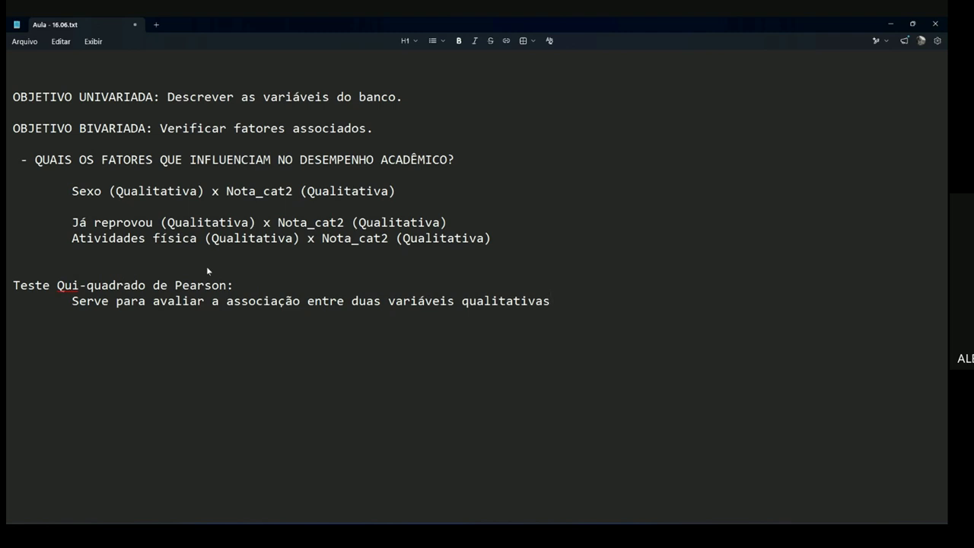
Begin an indented conclusion line reading "Conclusão: Se o p-valor for menor que 0,05 ()"
{"action": "key", "text": "Return"}
{"action": "key", "text": "Tab"}
{"action": "type", "text": "Conclusaõ"}
{"action": "key", "text": "BackSpace"}
{"action": "key", "text": "BackSpace"}
{"action": "type", "text": "ão: Se o p-va"}
{"action": "key", "text": "BackSpace"}
{"action": "key", "text": "BackSpace"}
{"action": "type", "text": "-valor "}
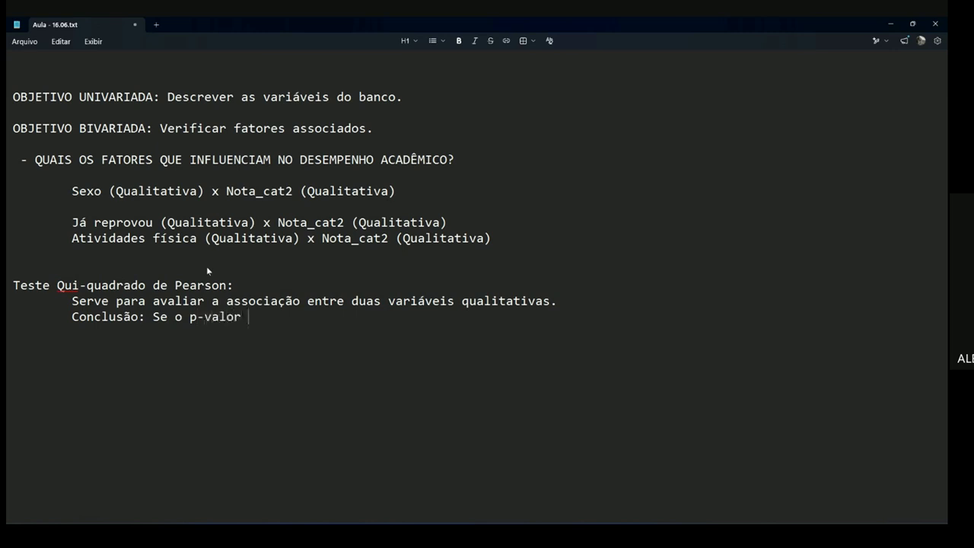
{"action": "type", "text": "for menor que 0,05 ()"}
Complete the conclusion with "p<0,05" inside the parentheses, followed by ", há associação entre as variáveis avaliadas."
{"action": "key", "text": "Left"}
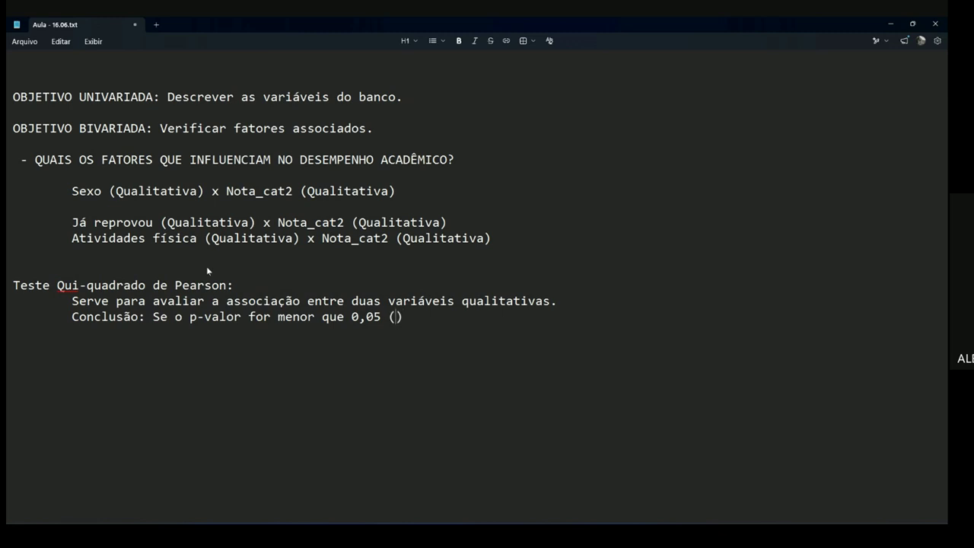
{"action": "type", "text": "p<0,05"}
{"action": "key", "text": "Right"}
{"action": "key", "text": "shift+Left"}
{"action": "key", "text": "Right"}
{"action": "key", "text": "shift+Right"}
{"action": "key", "text": "Right"}
{"action": "key", "text": "Right"}
{"action": "type", "text": "há associação ente"}
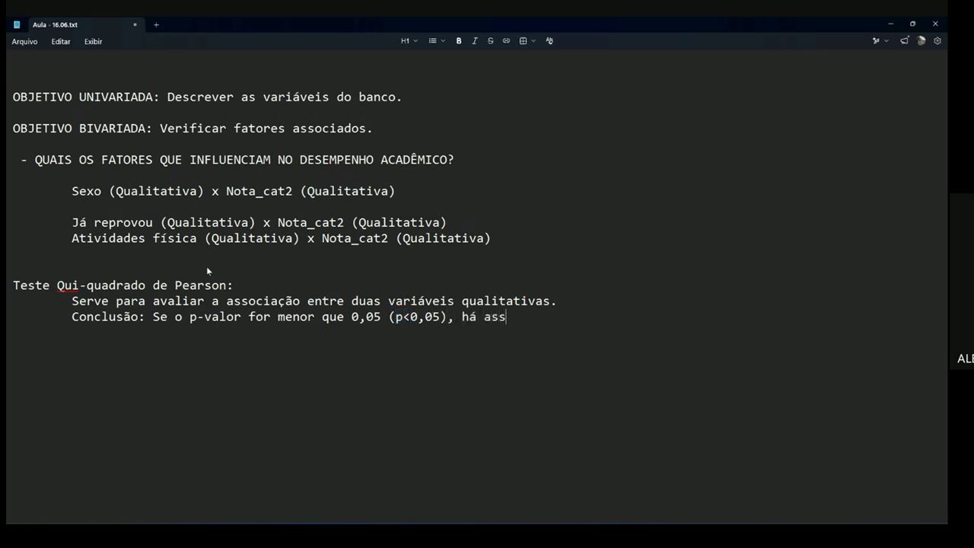
{"action": "key", "text": "BackSpace"}
{"action": "type", "text": "re as variav"}
{"action": "key", "text": "BackSpace"}
{"action": "key", "text": "BackSpace"}
{"action": "type", "text": "áveis avaliadas."}
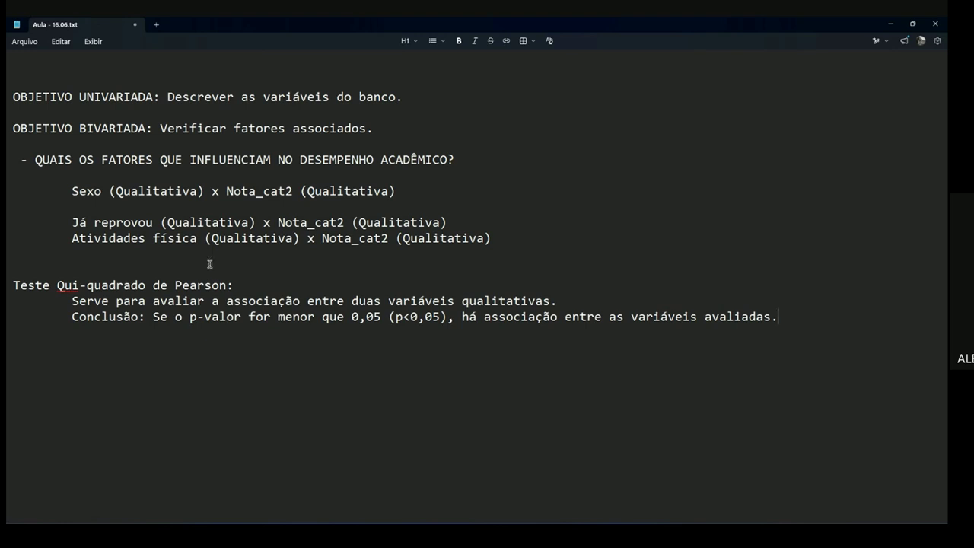
Review the association wording and the p<0,05 rule in the notes alongside the Reprovado and Aprovado columns of the report table
{"action": "double_click", "coordinate": [528, 318]}
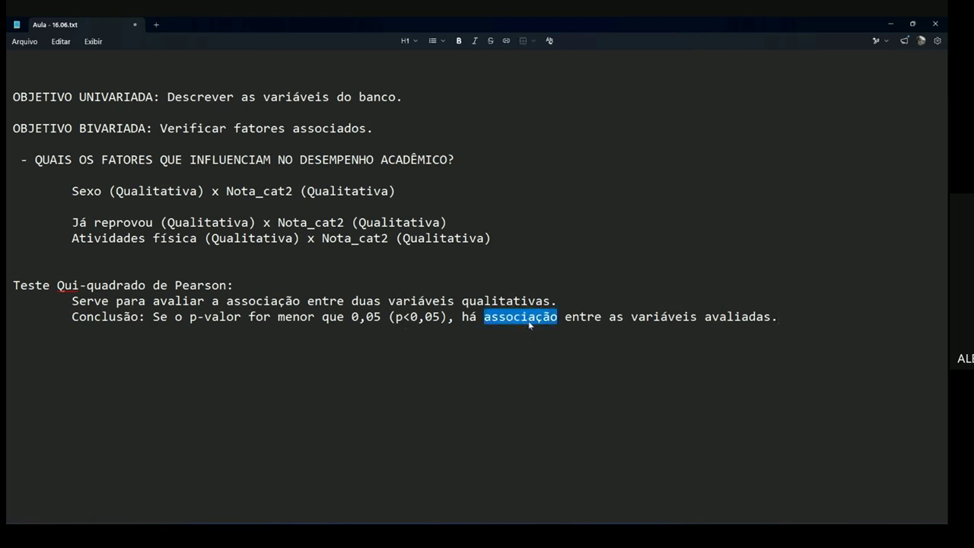
{"action": "key", "text": "alt+Tab"}
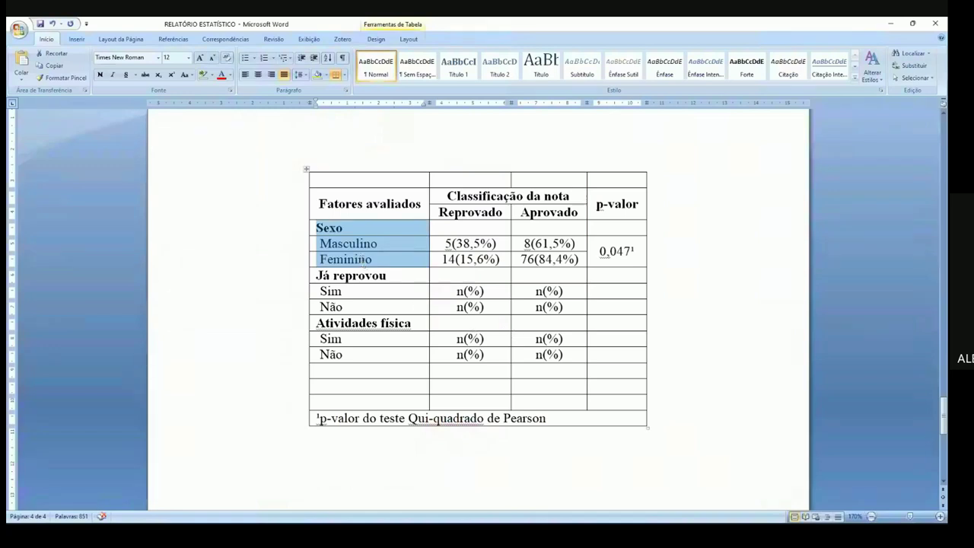
{"action": "left_click_drag", "start_coordinate": [498, 212], "coordinate": [541, 211]}
{"action": "key", "text": "alt+Tab"}
{"action": "left_click", "coordinate": [405, 316]}
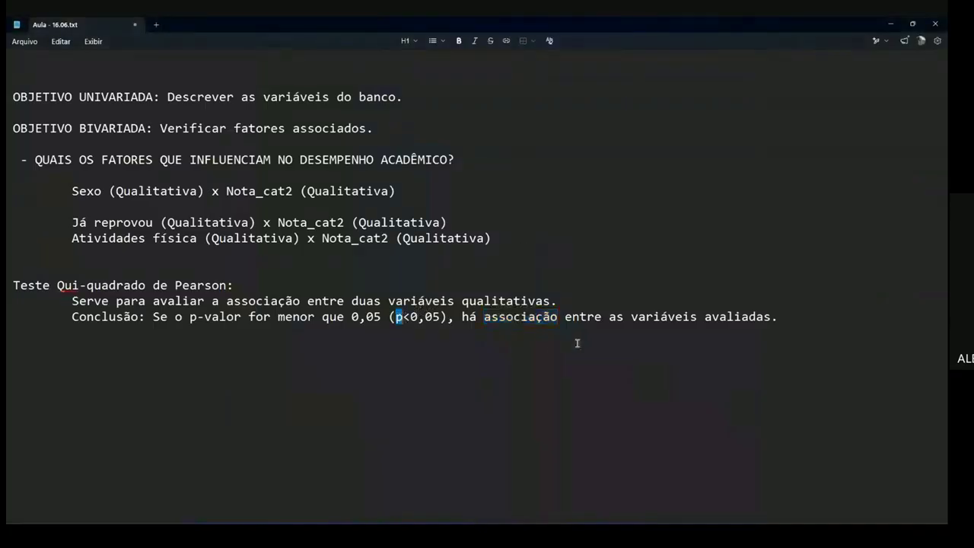
{"action": "key", "text": "Insert"}
{"action": "key", "text": "Right"}
{"action": "key", "text": "Right"}
{"action": "key", "text": "Right"}
{"action": "key", "text": "shift+Right"}
{"action": "key", "text": "shift+Right"}
{"action": "key", "text": "alt+Tab"}
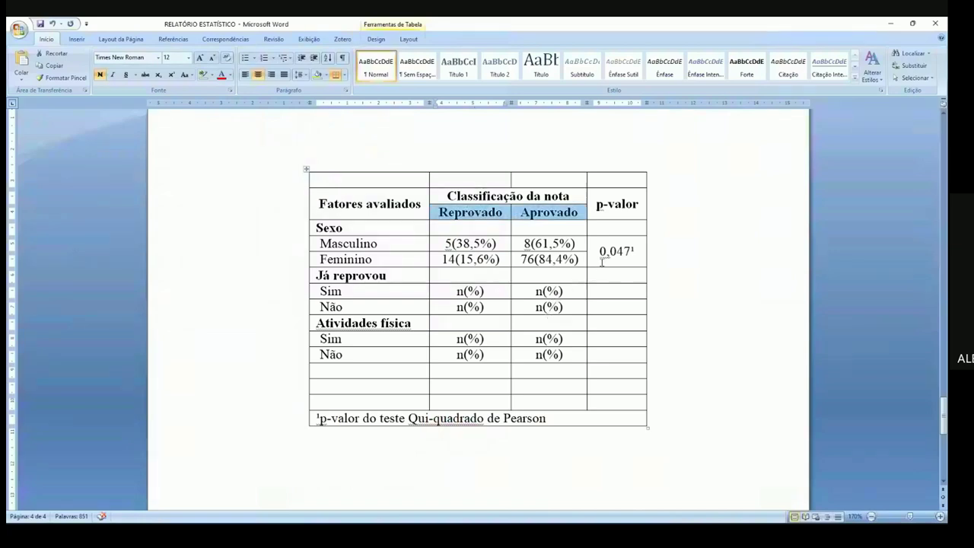
Add 0,050 on a new line under the Sexo p-value in the report table
{"action": "left_click", "coordinate": [635, 257]}
{"action": "key", "text": "Return"}
{"action": "type", "text": "0,050"}
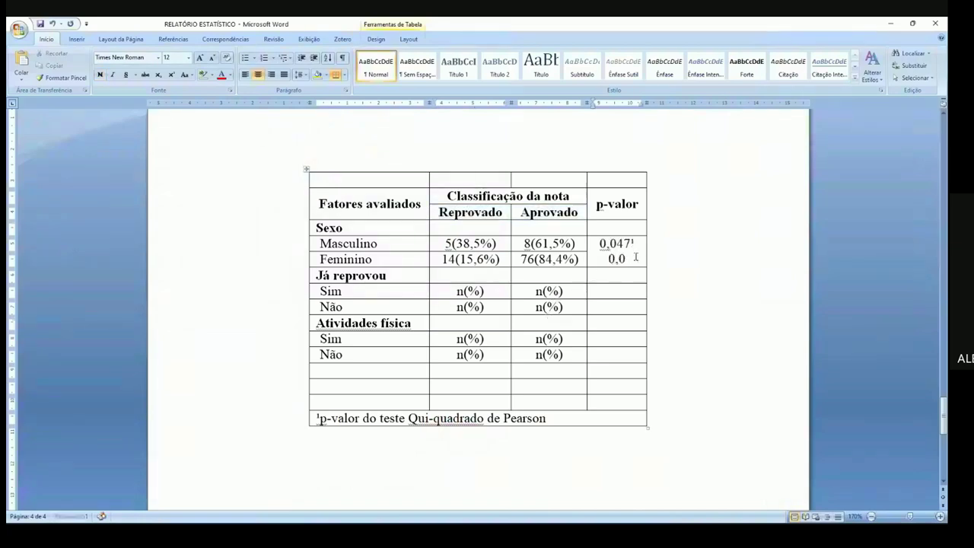
Compare the leading digits of the Sexo p-value with the 0,050 reference below it
{"action": "key", "text": "Left"}
{"action": "key", "text": "Left"}
{"action": "key", "text": "Left"}
{"action": "key", "text": "Left"}
{"action": "key", "text": "Left"}
{"action": "key", "text": "Up"}
{"action": "key", "text": "shift+Right"}
{"action": "key", "text": "Right"}
{"action": "key", "text": "shift+Right"}
{"action": "key", "text": "shift+Right"}
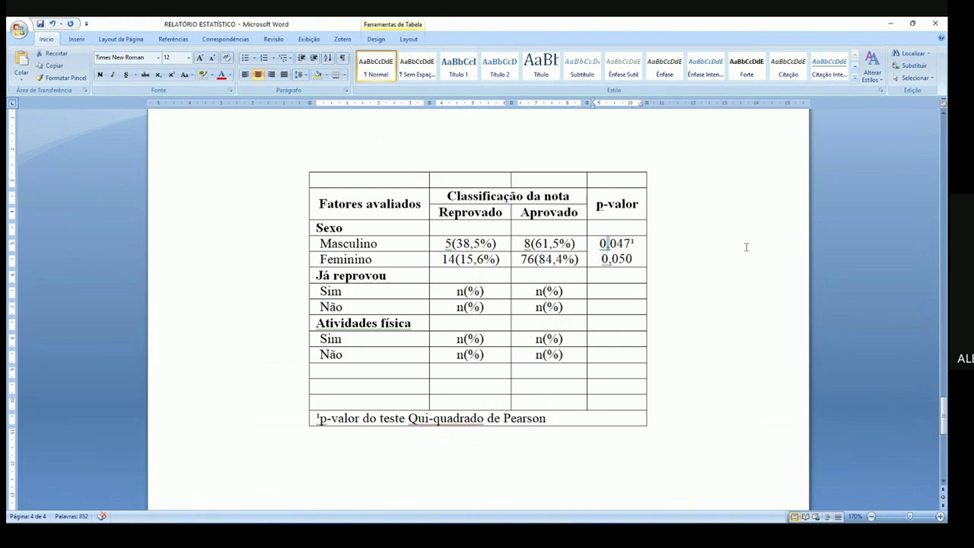
{"action": "key", "text": "Right"}
{"action": "key", "text": "Right"}
{"action": "left_click_drag", "start_coordinate": [599, 243], "coordinate": [630, 244]}
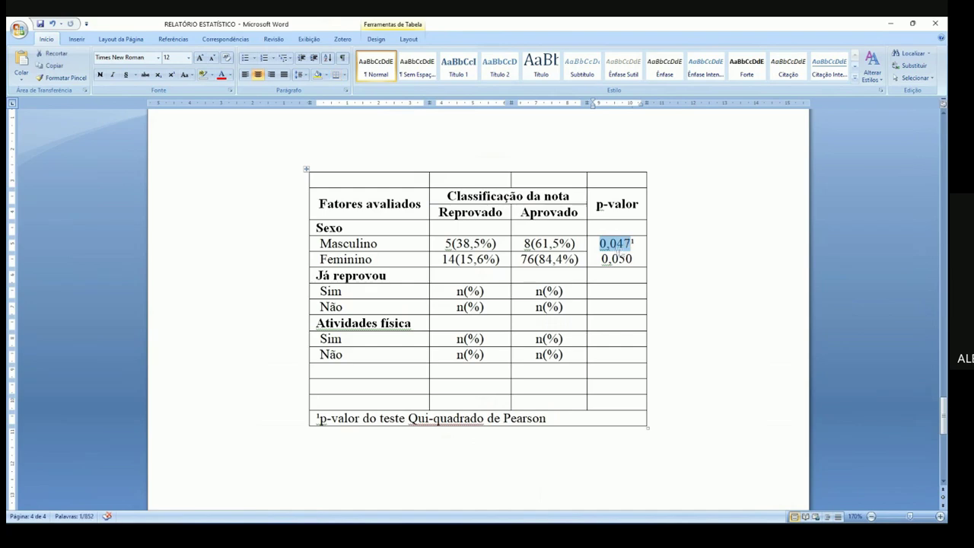
Switch to jamovi to check the chi-square p-value for Sexo by Nota_cat2, and return to the report
{"action": "key", "text": "alt+Tab"}
{"action": "key", "text": "alt+Tab"}
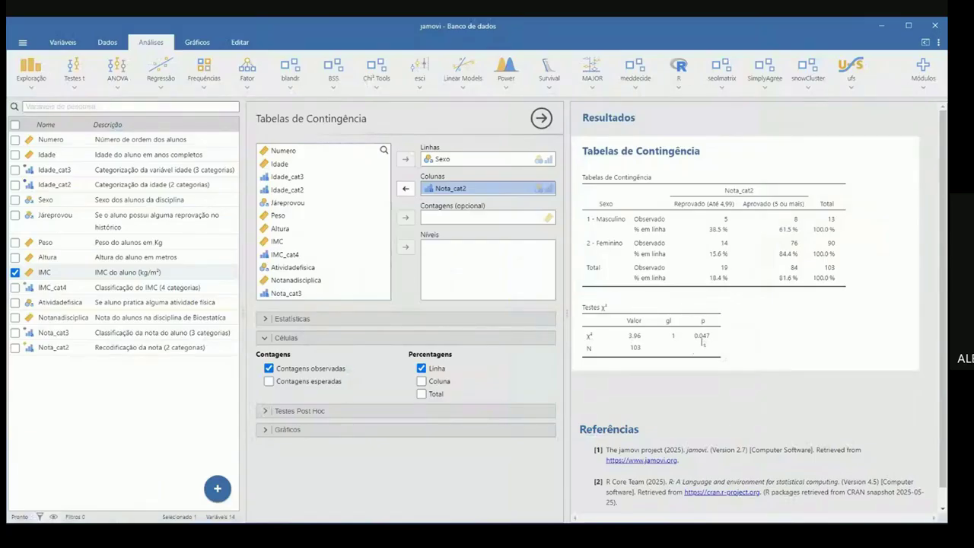
{"action": "key", "text": "alt+Tab"}
Insert blank lines above 0,050 to separate it from the Sexo p-value
{"action": "mouse_move", "coordinate": [598, 262]}
{"action": "left_mouse_down"}
{"action": "mouse_move", "coordinate": [621, 261]}
{"action": "mouse_move", "coordinate": [610, 260]}
{"action": "left_mouse_up"}
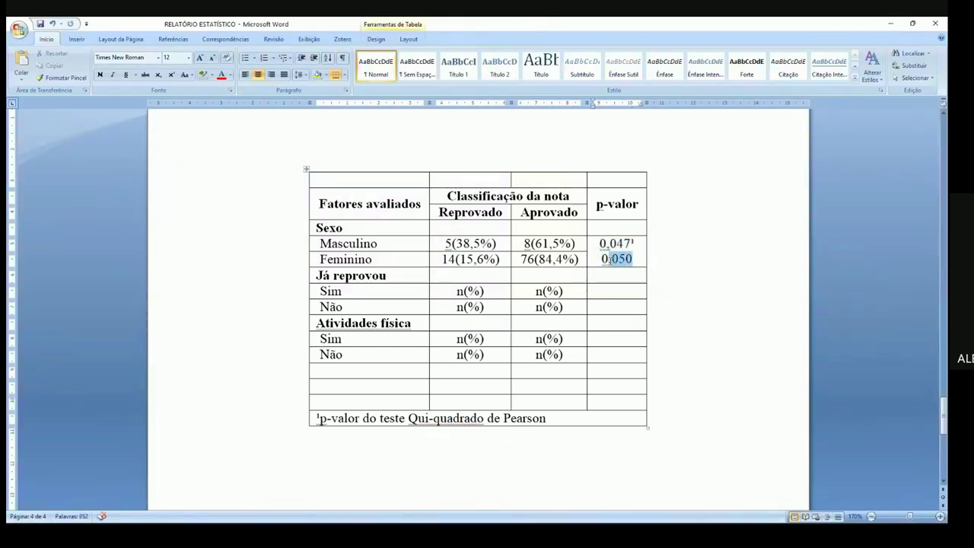
{"action": "left_click", "coordinate": [611, 262]}
{"action": "left_click", "coordinate": [600, 260]}
{"action": "key", "text": "Return"}
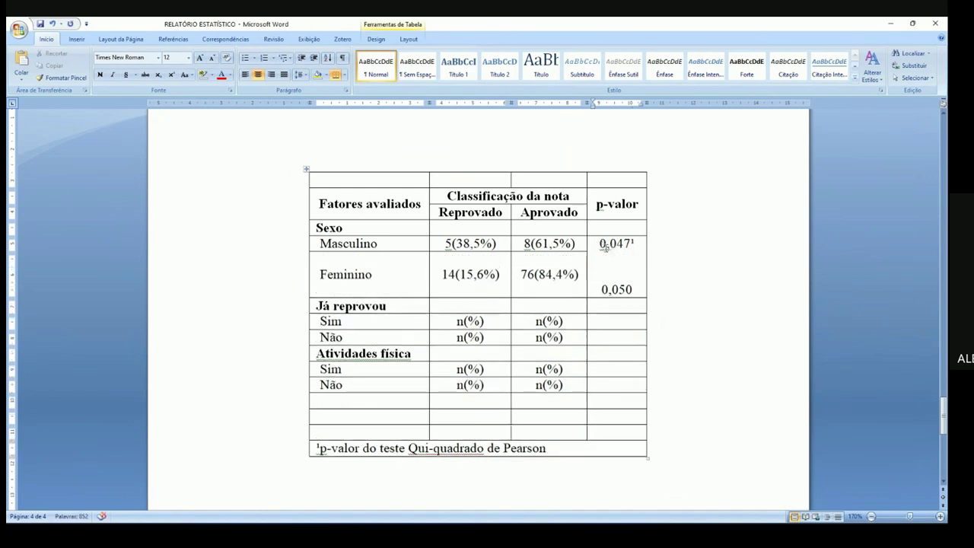
Compare the Sexo p-value with the 0,050 reference digit by digit, from the units through the second decimal
{"action": "left_click_drag", "start_coordinate": [600, 244], "coordinate": [608, 257]}
{"action": "left_click_drag", "start_coordinate": [602, 291], "coordinate": [608, 292]}
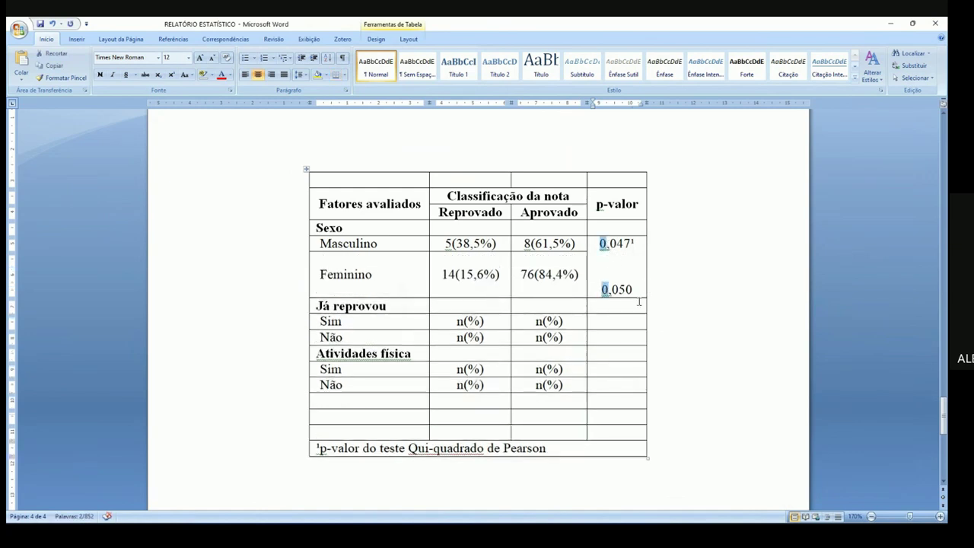
{"action": "double_click", "coordinate": [615, 243]}
{"action": "left_click", "coordinate": [617, 244]}
{"action": "key", "text": "shift+Left"}
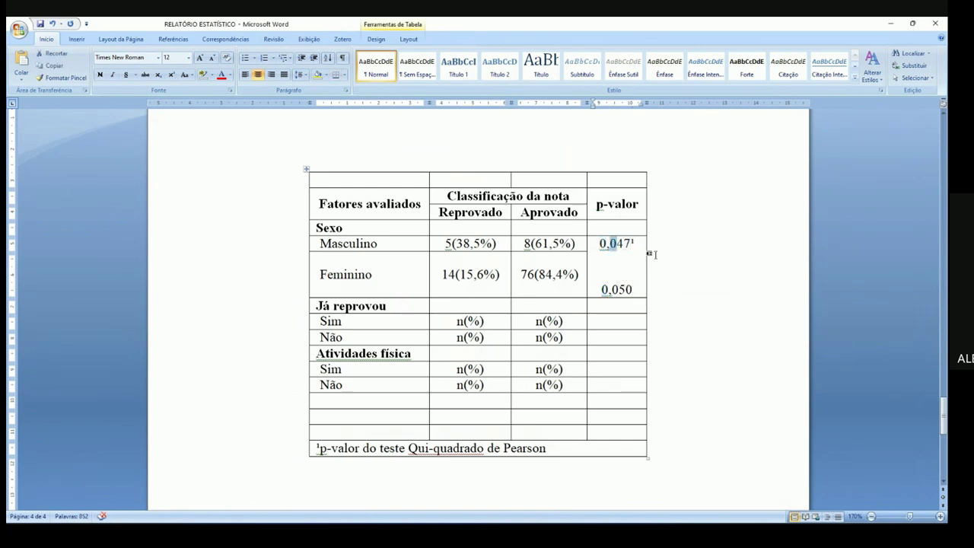
{"action": "left_click_drag", "start_coordinate": [612, 290], "coordinate": [632, 291]}
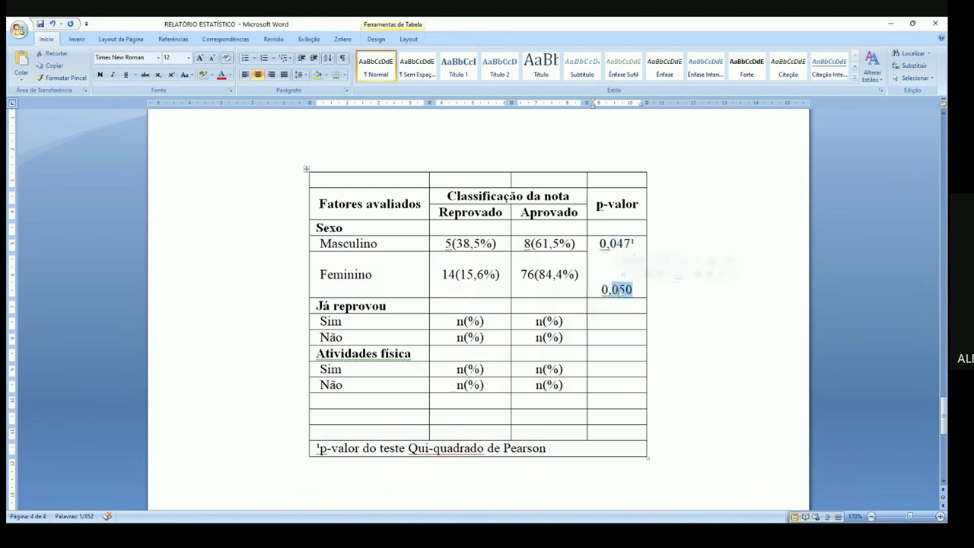
{"action": "left_click", "coordinate": [620, 293]}
{"action": "key", "text": "shift+Left"}
{"action": "left_click_drag", "start_coordinate": [615, 245], "coordinate": [621, 244]}
{"action": "left_click_drag", "start_coordinate": [618, 288], "coordinate": [626, 290]}
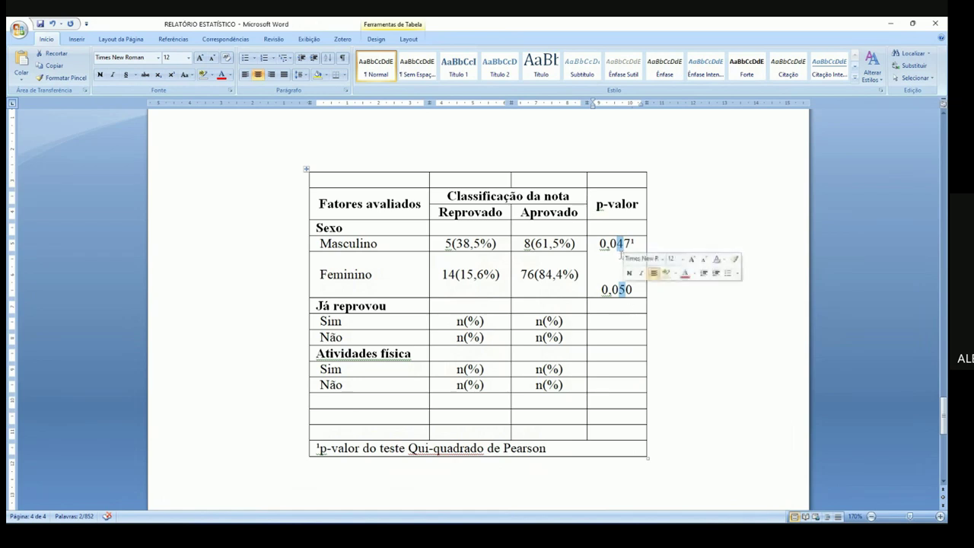
{"action": "left_click_drag", "start_coordinate": [617, 244], "coordinate": [623, 246]}
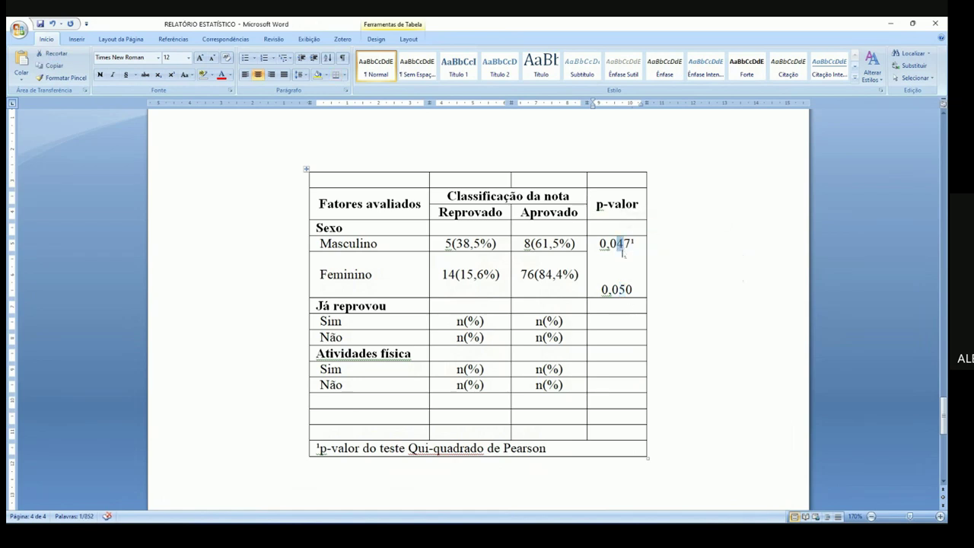
Compare the complete Sexo p-value with the complete 0,050 reference
{"action": "left_click_drag", "start_coordinate": [599, 245], "coordinate": [625, 245]}
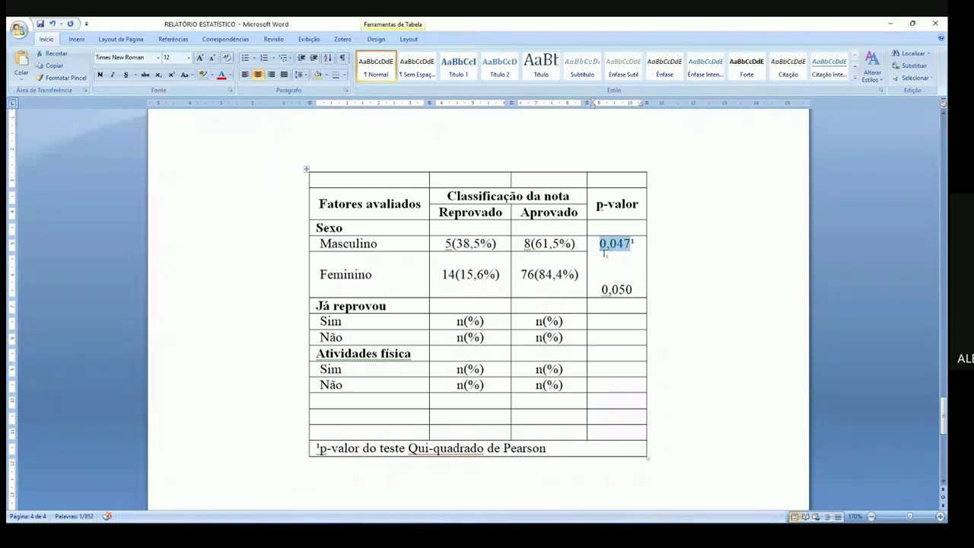
{"action": "double_click", "coordinate": [612, 289]}
{"action": "left_click", "coordinate": [632, 286]}
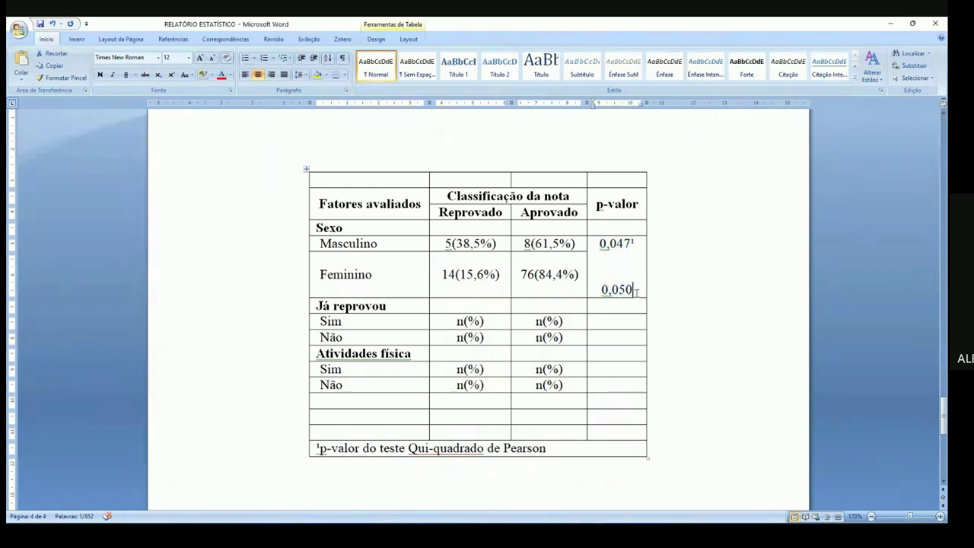
{"action": "double_click", "coordinate": [615, 245]}
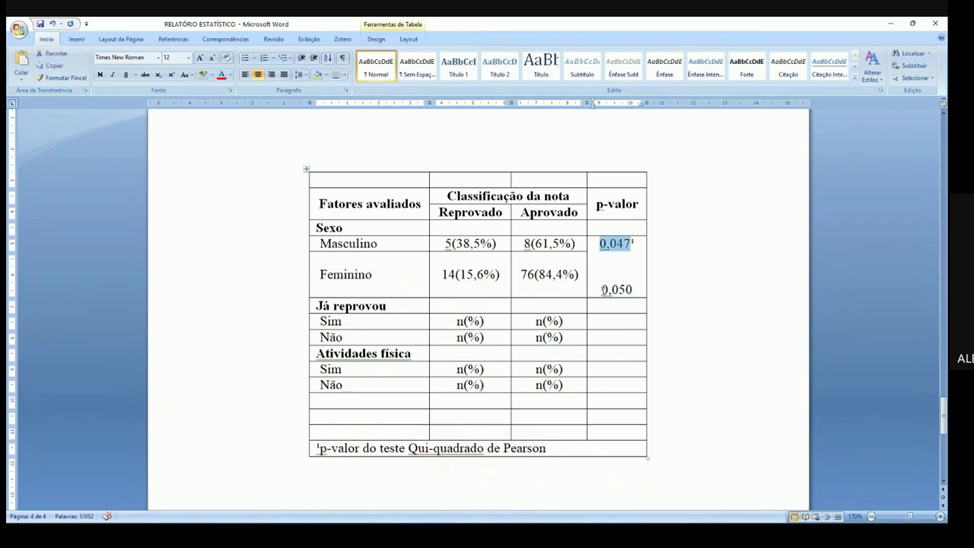
{"action": "double_click", "coordinate": [604, 290]}
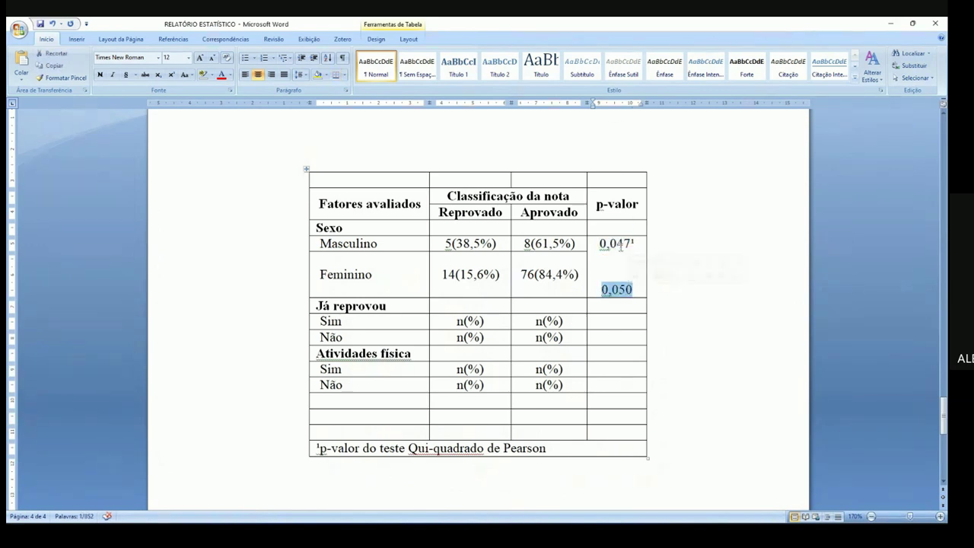
Switch to the notes and reread the p<0,05 condition and its conclusion about association between the variables
{"action": "key", "text": "alt+Tab"}
{"action": "key", "text": "alt+Tab"}
{"action": "key", "text": "alt+Tab"}
{"action": "key", "text": "alt+Tab"}
{"action": "left_click_drag", "start_coordinate": [396, 317], "coordinate": [405, 316]}
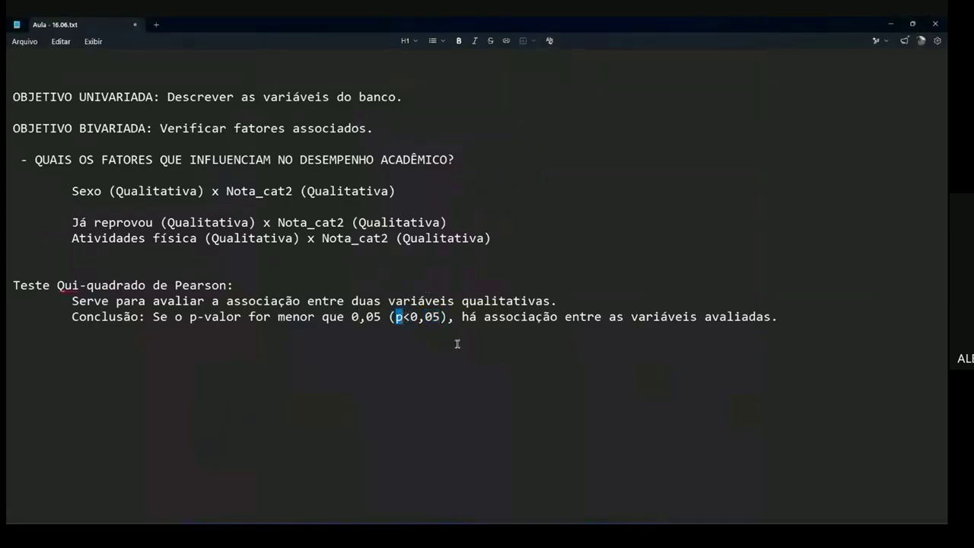
{"action": "left_click_drag", "start_coordinate": [403, 319], "coordinate": [440, 318]}
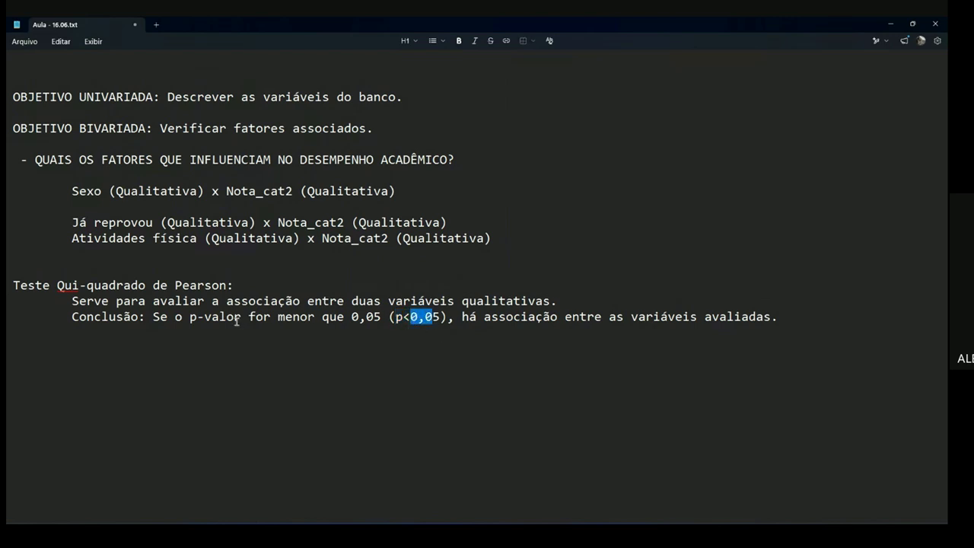
{"action": "left_click_drag", "start_coordinate": [463, 319], "coordinate": [772, 319]}
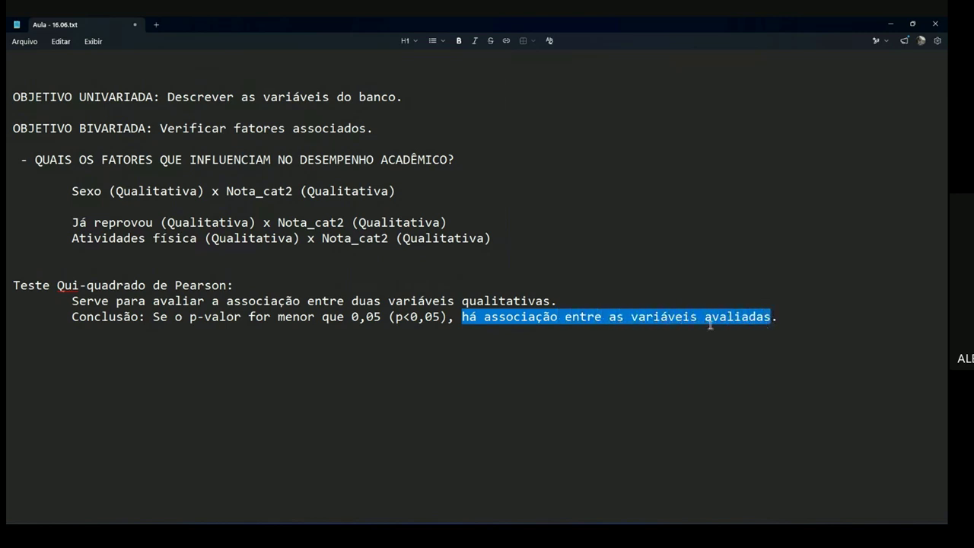
Return to the report and remove 0,050 and the extra blank lines from the Sexo p-value cell
{"action": "key", "text": "alt+Tab"}
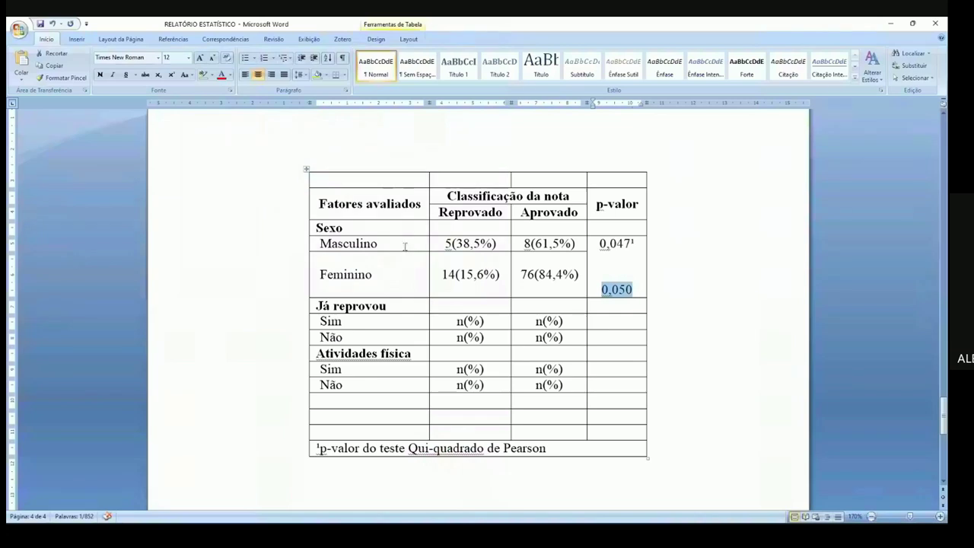
{"action": "left_click_drag", "start_coordinate": [631, 296], "coordinate": [600, 269]}
{"action": "key", "text": "BackSpace"}
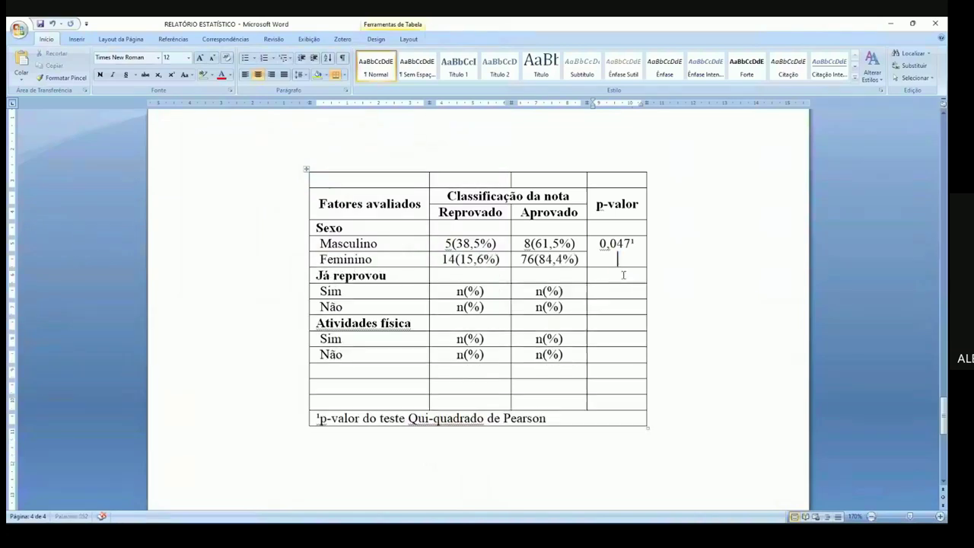
{"action": "key", "text": "BackSpace"}
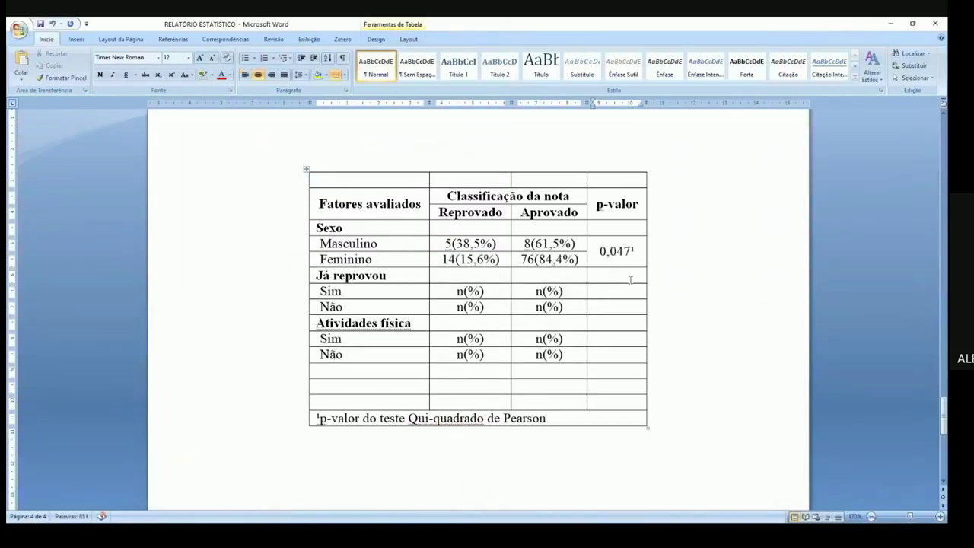
Add "Há associação" on a new line under the Sexo p-value
{"action": "key", "text": "Return"}
{"action": "type", "text": "Há"}
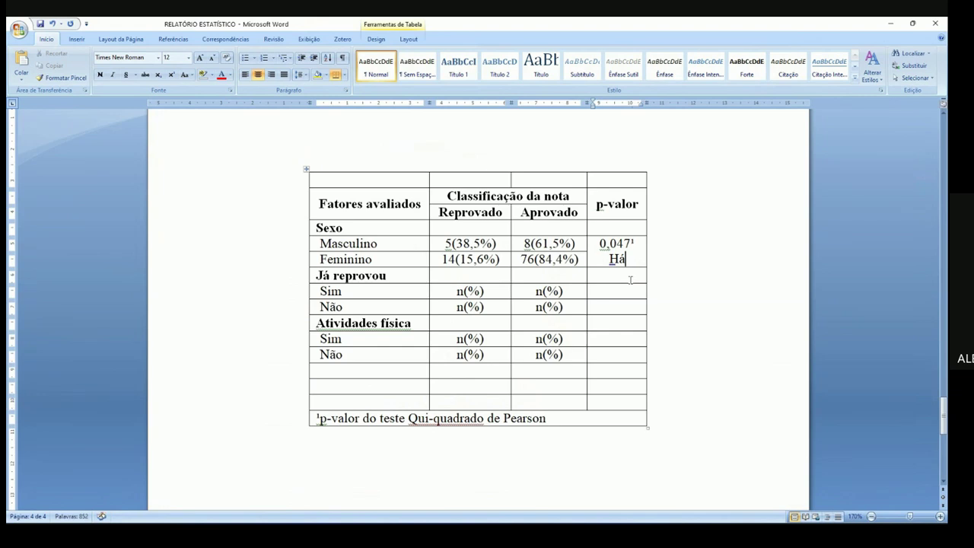
{"action": "type", "text": " associação"}
Examine the Sexo p-value and its rows, and the Já reprovou rows of the table
{"action": "left_click_drag", "start_coordinate": [631, 244], "coordinate": [599, 245]}
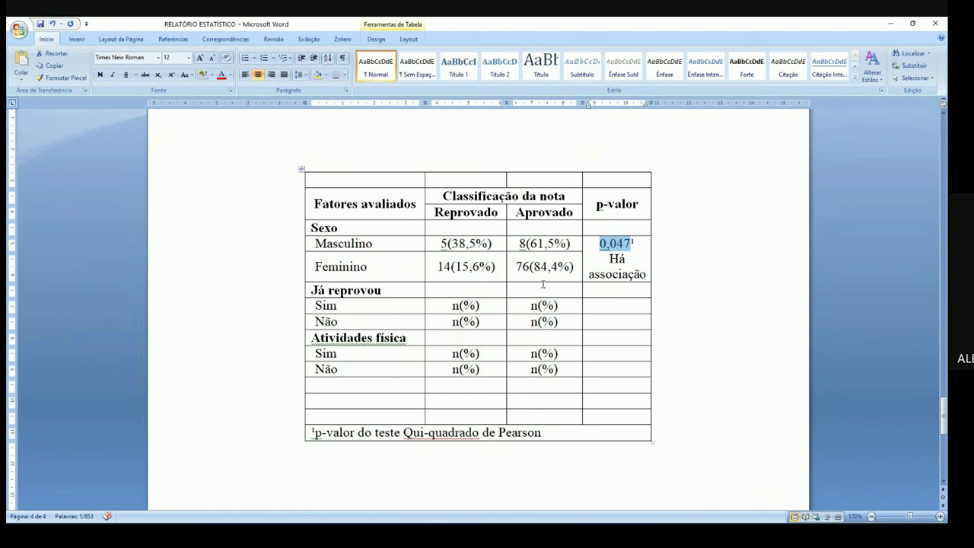
{"action": "left_click_drag", "start_coordinate": [312, 290], "coordinate": [543, 321]}
{"action": "left_click_drag", "start_coordinate": [386, 247], "coordinate": [612, 259]}
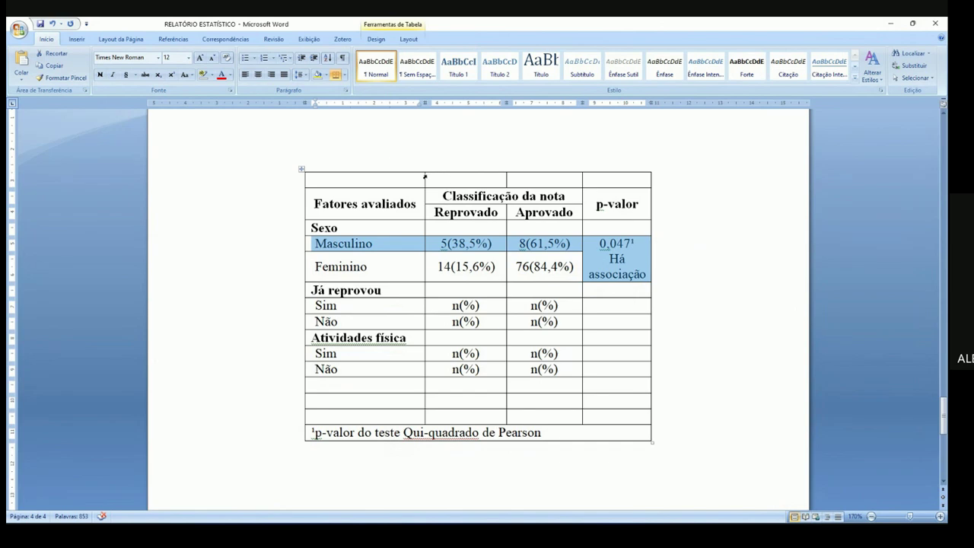
{"action": "left_click", "coordinate": [328, 139]}
{"action": "left_click_drag", "start_coordinate": [390, 285], "coordinate": [546, 321]}
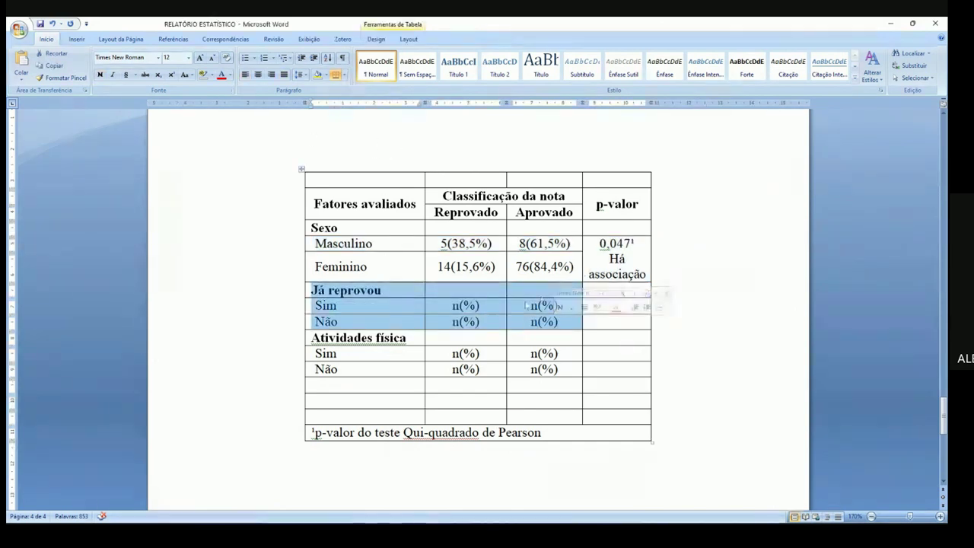
{"action": "key", "text": "alt+Tab"}
{"action": "key", "text": "alt+Tab"}
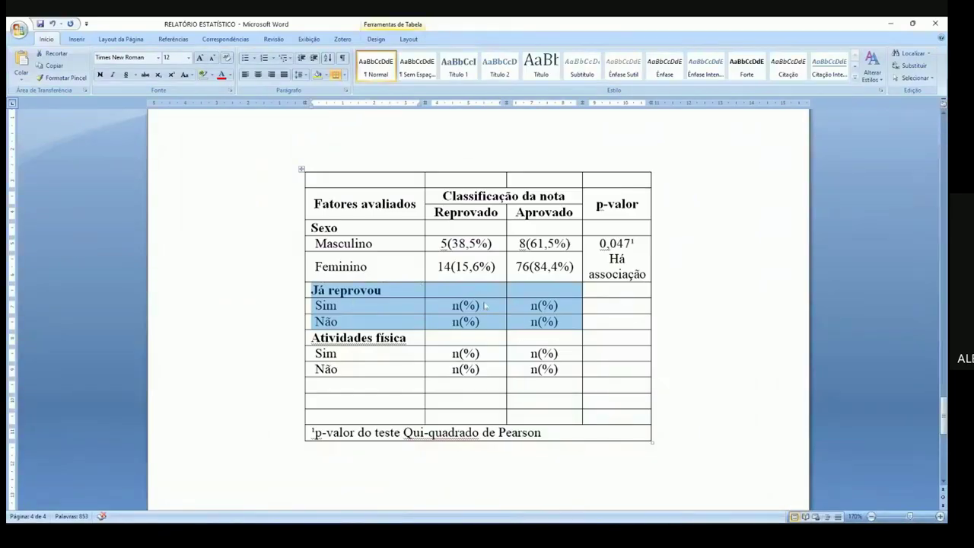
{"action": "left_click", "coordinate": [354, 291]}
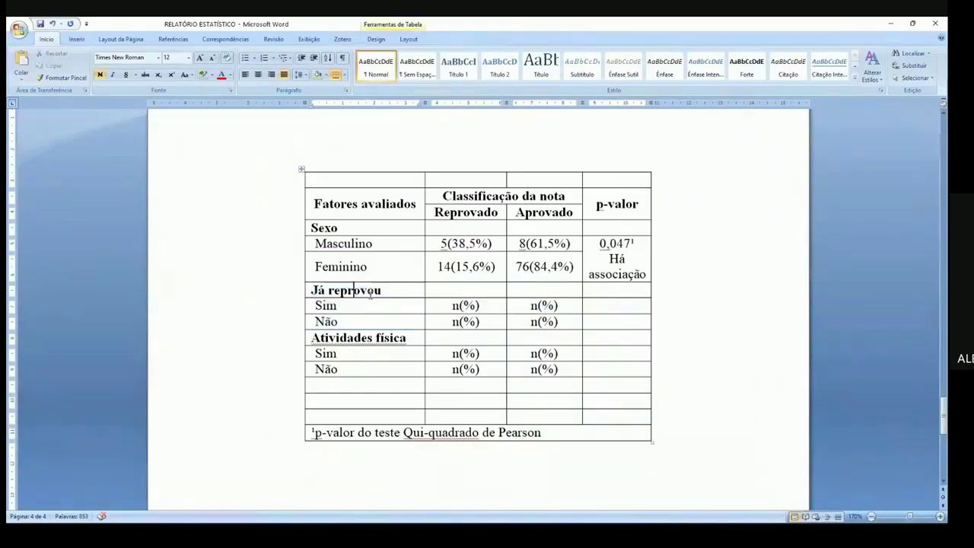
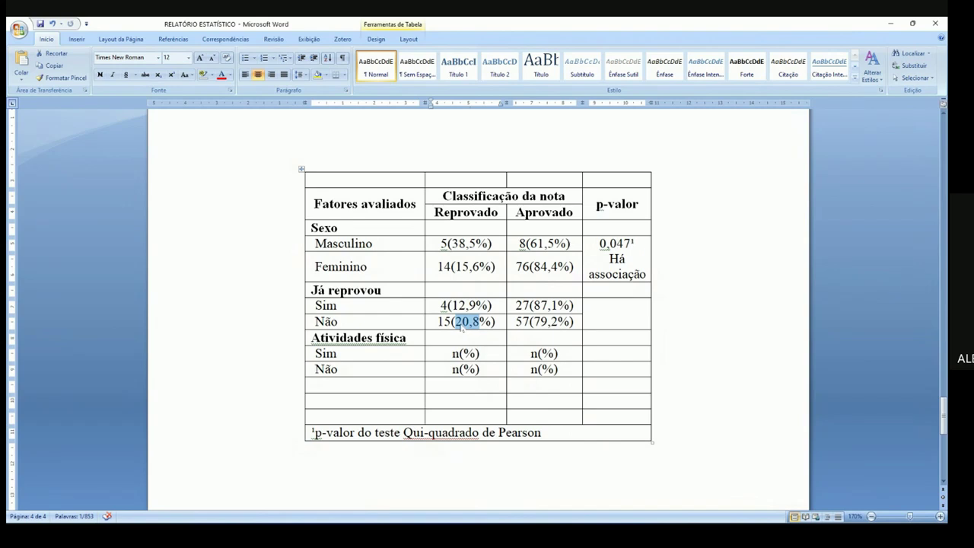
Examine the Sim row of Já reprovou and its percentage in the Reprovado column
{"action": "left_click", "coordinate": [338, 306]}
{"action": "double_click", "coordinate": [325, 305]}
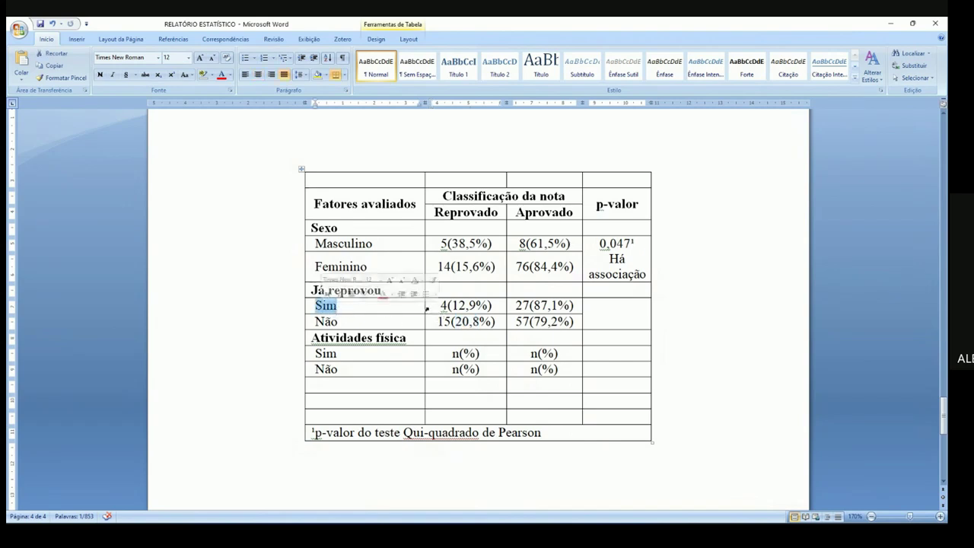
{"action": "left_click", "coordinate": [339, 306]}
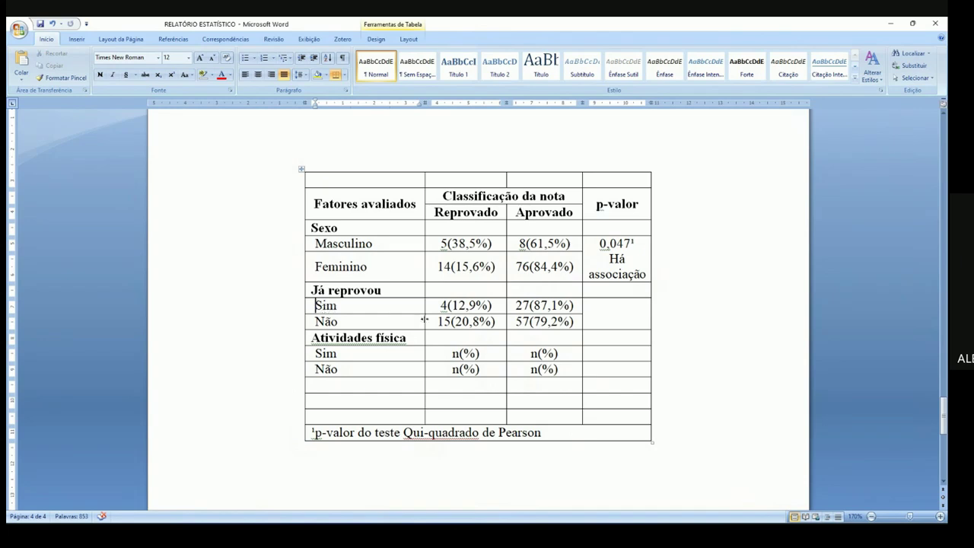
{"action": "left_click", "coordinate": [454, 306]}
{"action": "left_click_drag", "start_coordinate": [477, 306], "coordinate": [452, 305]}
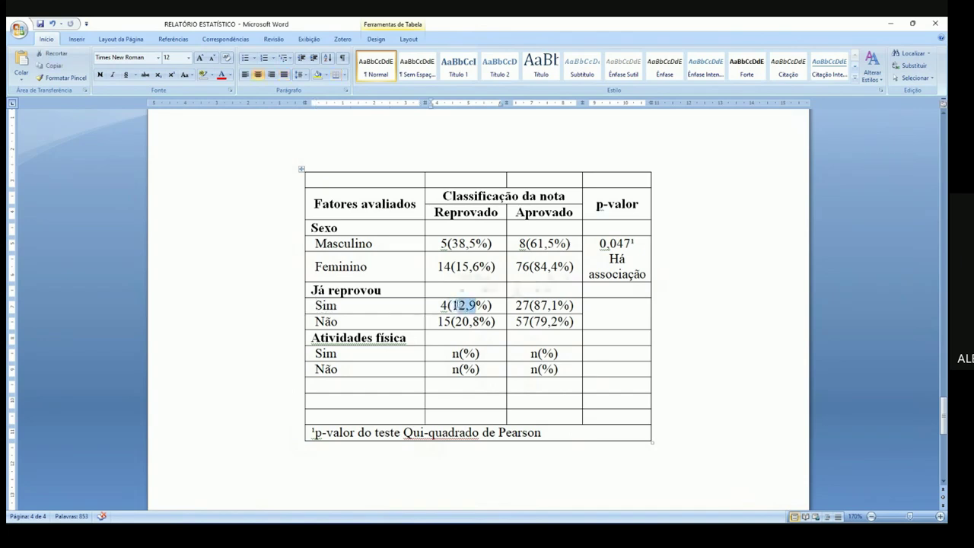
Compare the Sim and Não percentages of Já reprovou in the Reprovado column
{"action": "double_click", "coordinate": [465, 212]}
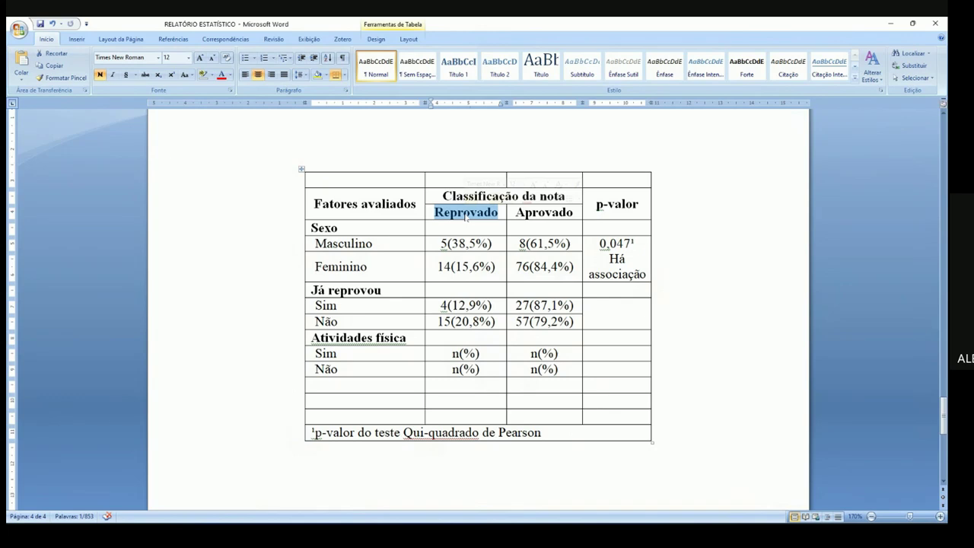
{"action": "double_click", "coordinate": [344, 324]}
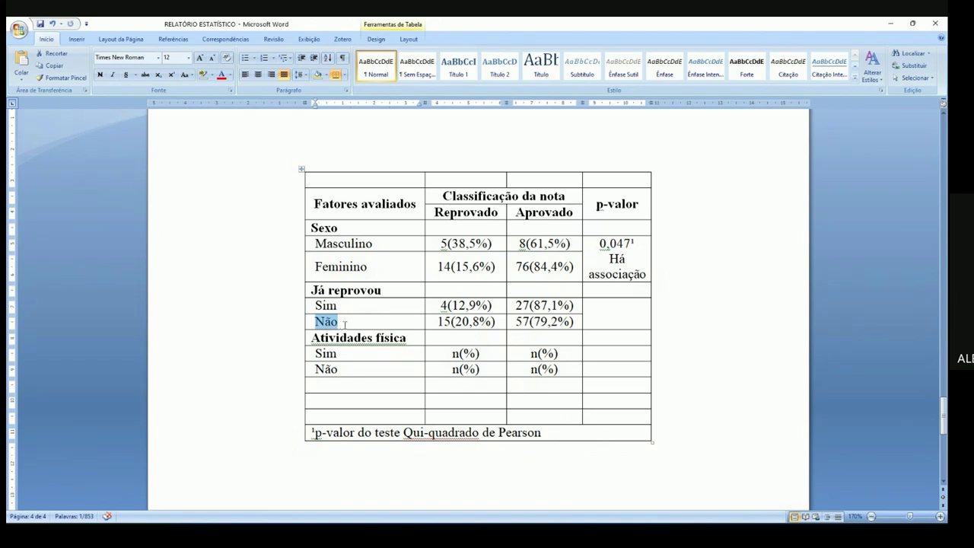
{"action": "mouse_move", "coordinate": [467, 323]}
{"action": "left_mouse_down"}
{"action": "mouse_move", "coordinate": [476, 324]}
{"action": "mouse_move", "coordinate": [455, 324]}
{"action": "left_mouse_up"}
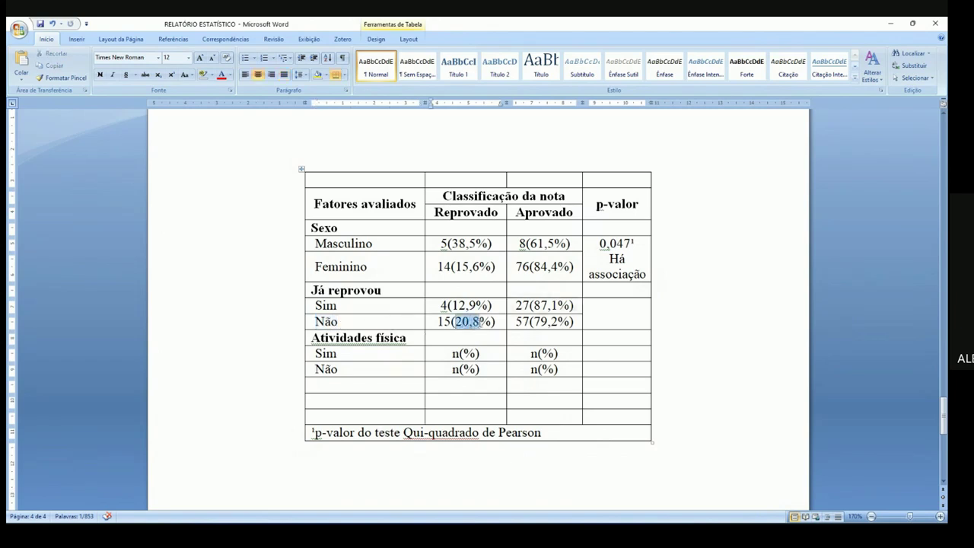
{"action": "double_click", "coordinate": [465, 213]}
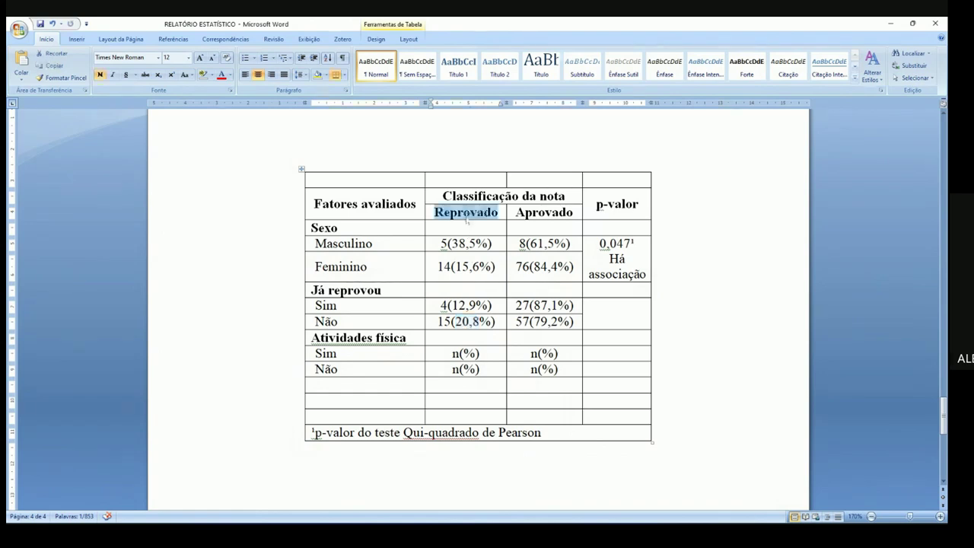
{"action": "left_click_drag", "start_coordinate": [456, 322], "coordinate": [484, 320]}
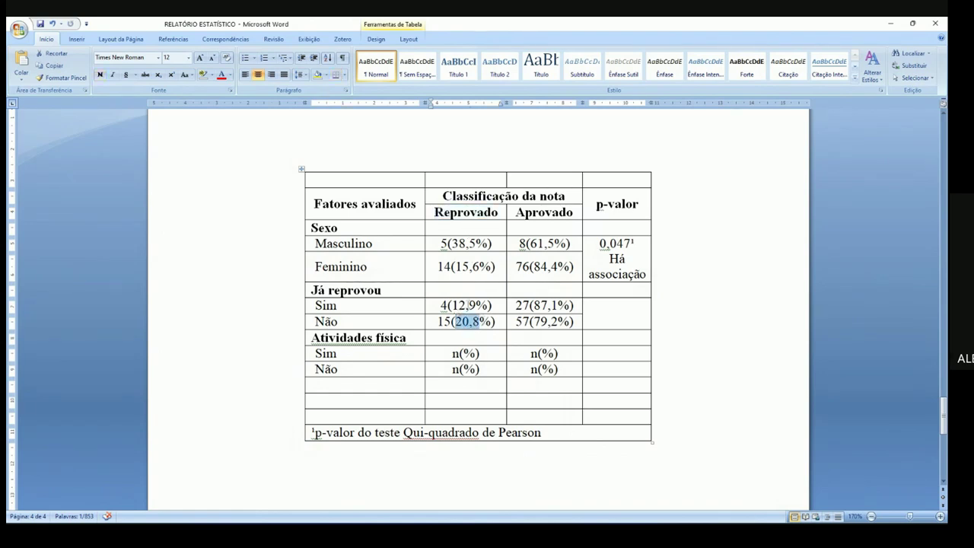
{"action": "left_click_drag", "start_coordinate": [337, 321], "coordinate": [315, 321]}
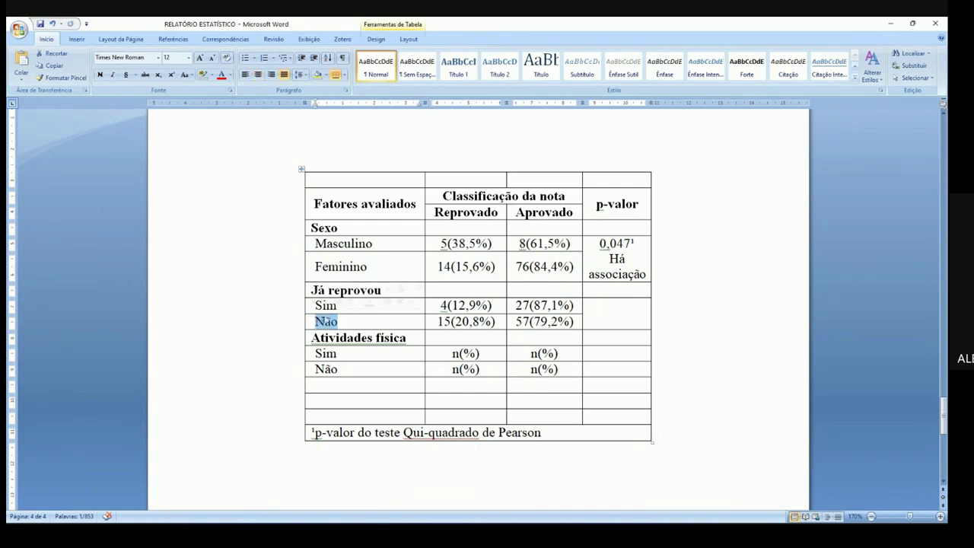
{"action": "left_click", "coordinate": [464, 322]}
{"action": "left_click_drag", "start_coordinate": [452, 306], "coordinate": [478, 322]}
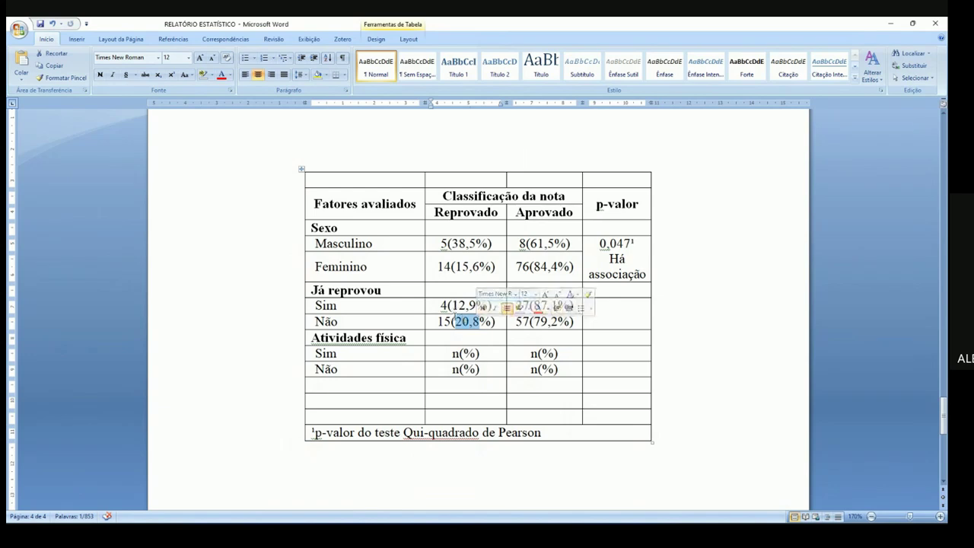
{"action": "left_click", "coordinate": [456, 322]}
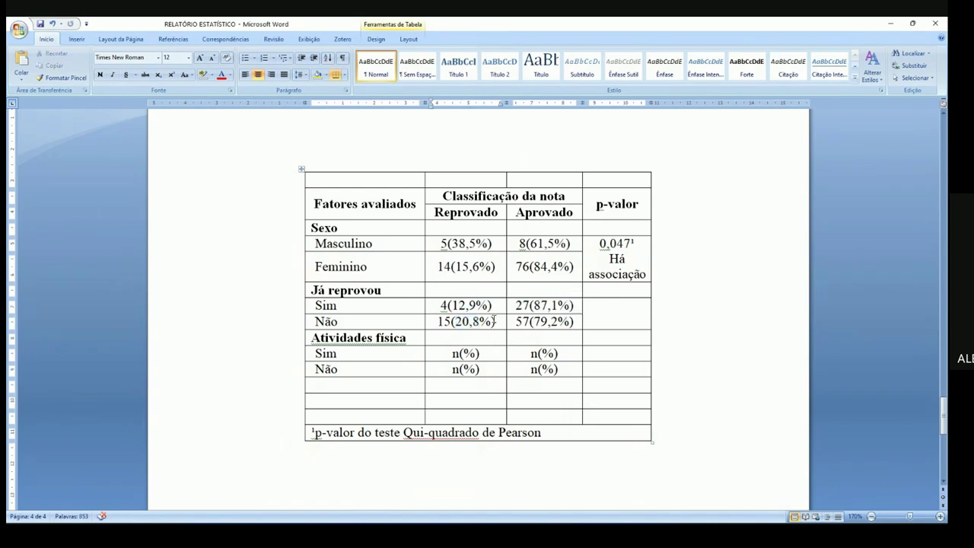
Check the Já reprovou chi-square p-value in jamovi and enter 0,341 in its p-value cell in the Word report
{"action": "left_click", "coordinate": [599, 313]}
{"action": "key", "text": "alt+Tab"}
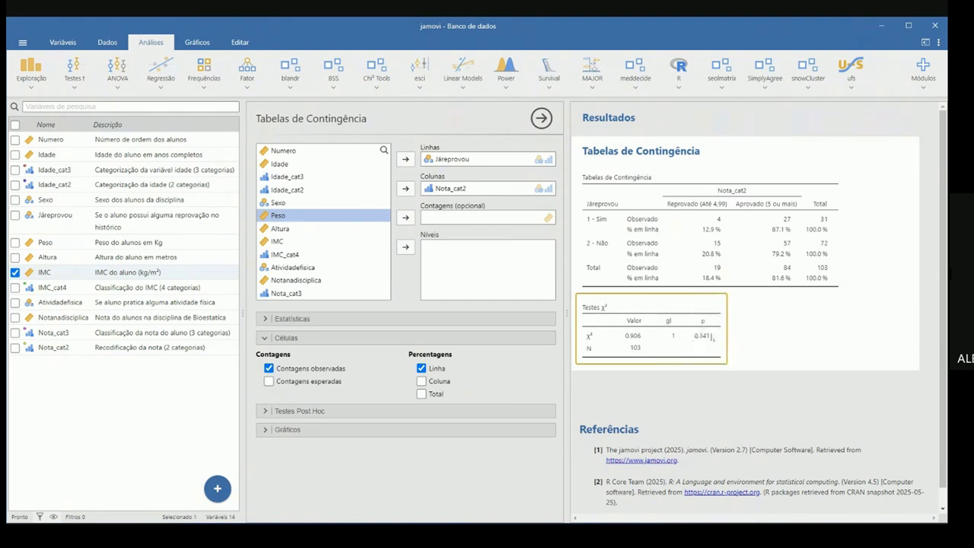
{"action": "key", "text": "ctrl"}
{"action": "key", "text": "ctrl"}
{"action": "key", "text": "ctrl"}
{"action": "key", "text": "alt+Tab"}
{"action": "type", "text": "0,341"}
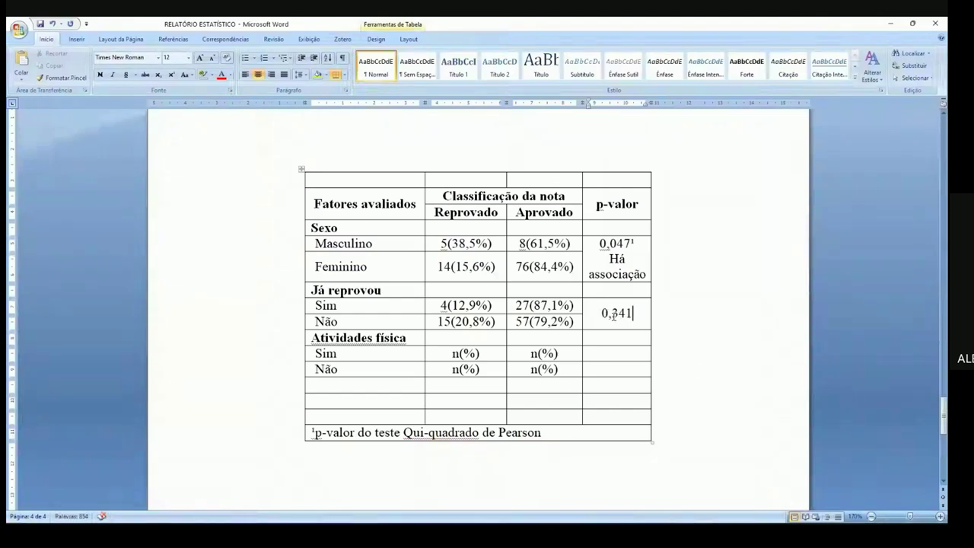
Compare the Já reprovou p-value with the chi-square conclusion rule in the Aula - 16.06.txt notes and return to the report
{"action": "left_click_drag", "start_coordinate": [613, 316], "coordinate": [629, 314]}
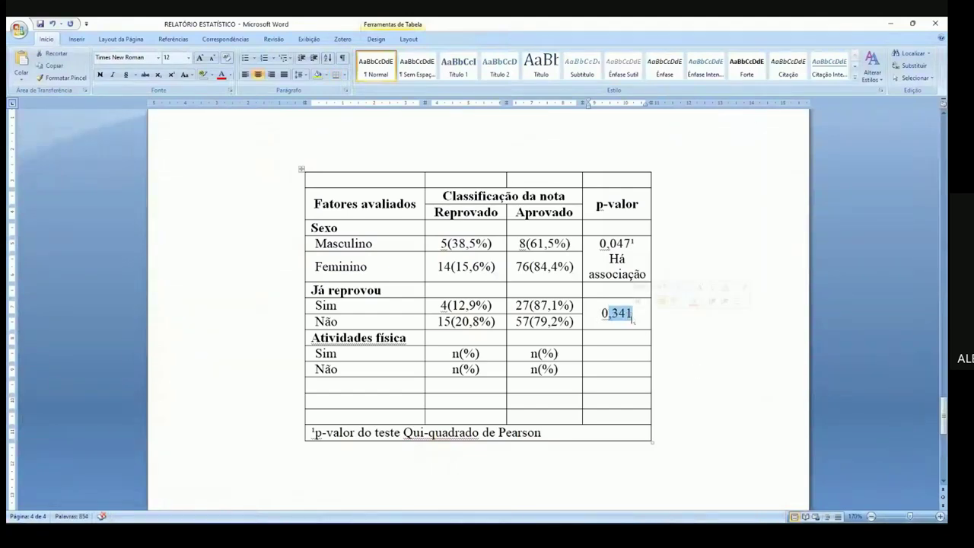
{"action": "left_click", "coordinate": [289, 464]}
{"action": "left_click_drag", "start_coordinate": [152, 316], "coordinate": [379, 320]}
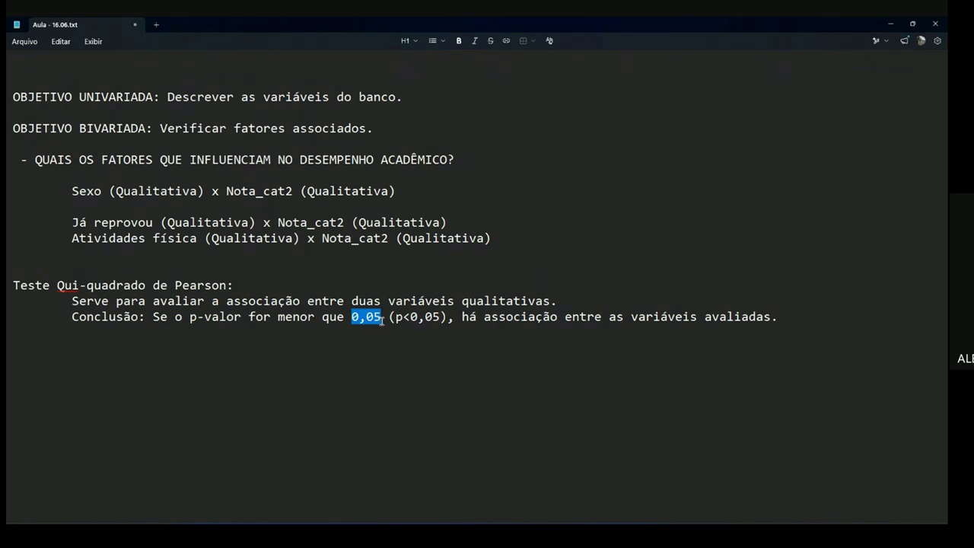
{"action": "left_click_drag", "start_coordinate": [469, 318], "coordinate": [760, 335]}
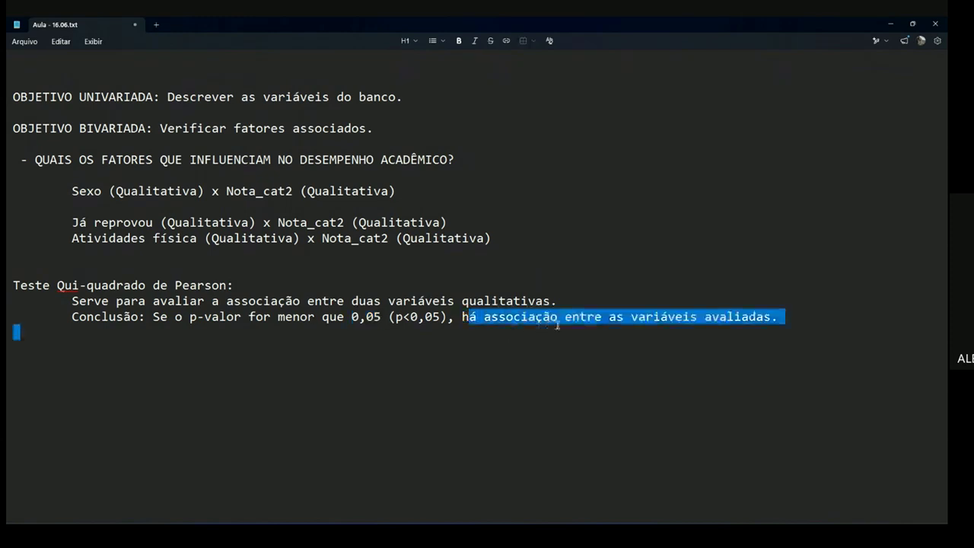
{"action": "key", "text": "alt+Tab"}
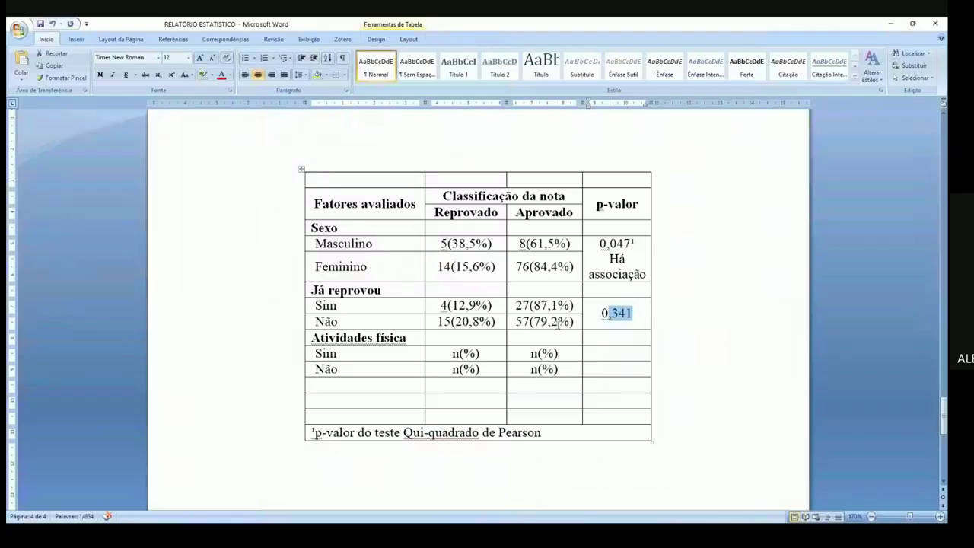
Add 0,050 on a new line under the Já reprovou p-value, followed by blank lines
{"action": "left_click", "coordinate": [633, 313]}
{"action": "key", "text": "Return"}
{"action": "type", "text": "0,050"}
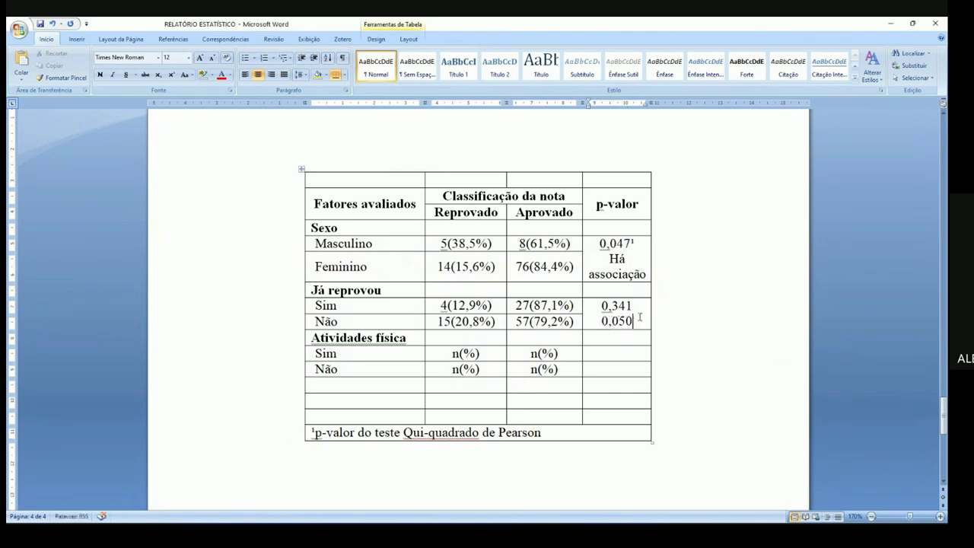
{"action": "key", "text": "Return"}
{"action": "key", "text": "Return"}
Compare 0,341 with 0,050 digit by digit in the Já reprovou p-value cell
{"action": "double_click", "coordinate": [607, 306]}
{"action": "left_click", "coordinate": [609, 306]}
{"action": "key", "text": "shift+Left"}
{"action": "key", "text": "Down"}
{"action": "key", "text": "shift+Left"}
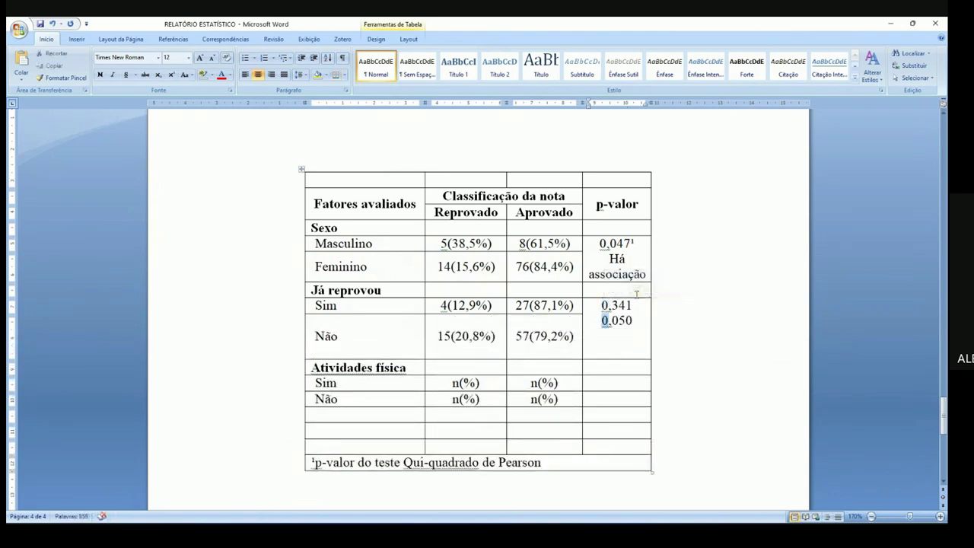
{"action": "left_click_drag", "start_coordinate": [611, 308], "coordinate": [633, 310]}
{"action": "key", "text": "Left"}
{"action": "key", "text": "shift+Right"}
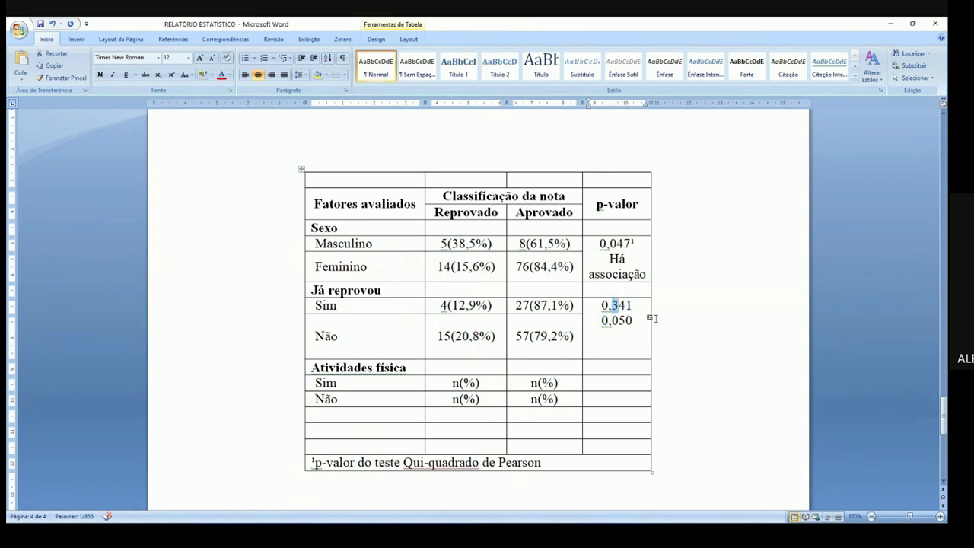
{"action": "key", "text": "Left"}
{"action": "key", "text": "Left"}
{"action": "key", "text": "shift+Left"}
{"action": "key", "text": "shift+Down"}
{"action": "key", "text": "Up"}
{"action": "key", "text": "Down"}
{"action": "key", "text": "Right"}
{"action": "key", "text": "Right"}
{"action": "key", "text": "shift+Right"}
{"action": "key", "text": "Down"}
{"action": "key", "text": "shift+Left"}
{"action": "key", "text": "Up"}
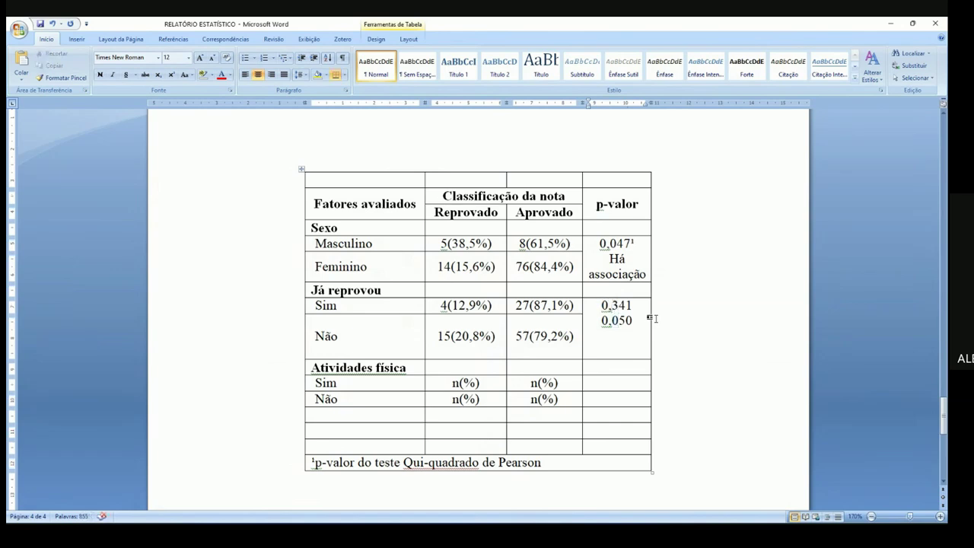
{"action": "left_click_drag", "start_coordinate": [601, 303], "coordinate": [631, 325]}
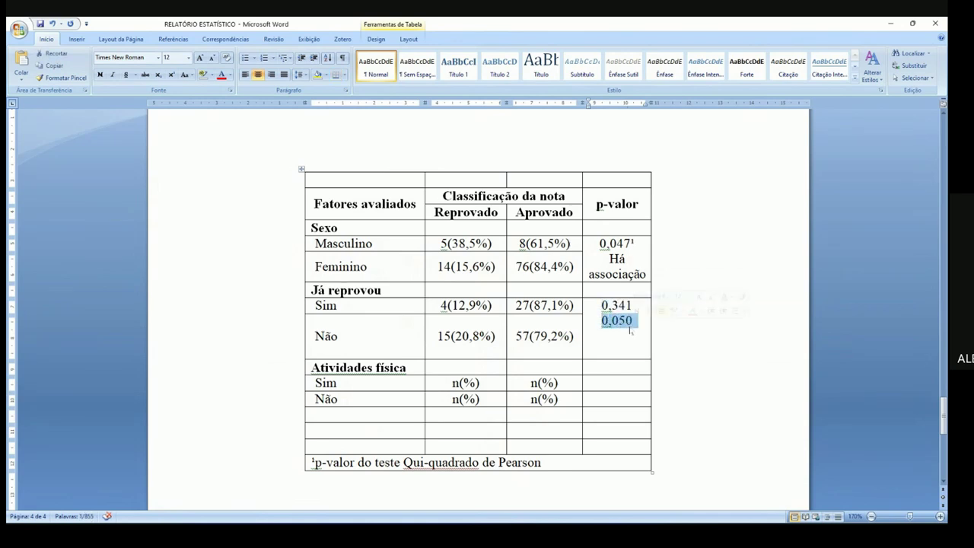
Review the "há associação" wording of the chi-square conclusion in the notes and return to the report
{"action": "key", "text": "alt+Tab"}
{"action": "left_click_drag", "start_coordinate": [396, 317], "coordinate": [563, 318]}
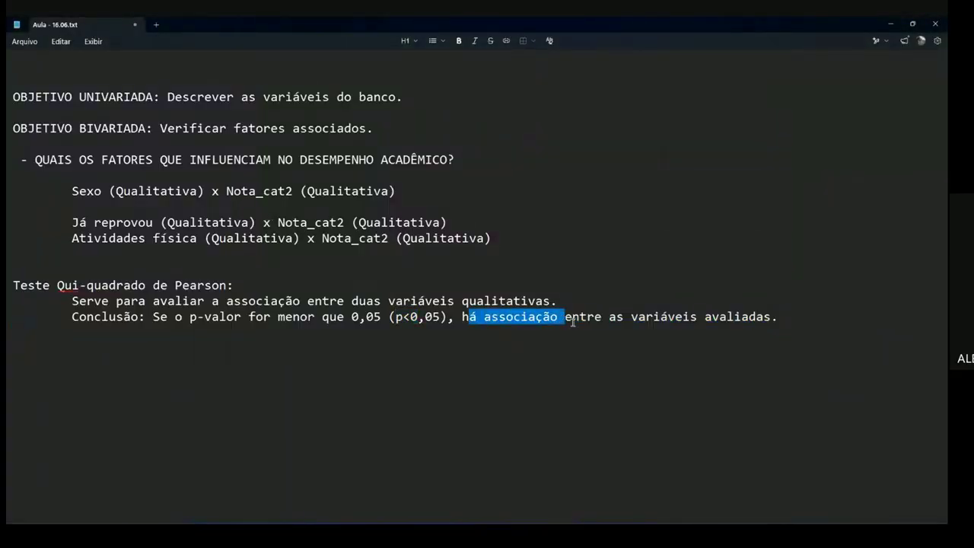
{"action": "key", "text": "alt+Tab"}
Write "Não há associação" under the Já reprovou p-value and remove the 0,050 line
{"action": "left_click", "coordinate": [643, 314]}
{"action": "key", "text": "Return"}
{"action": "type", "text": "Não há"}
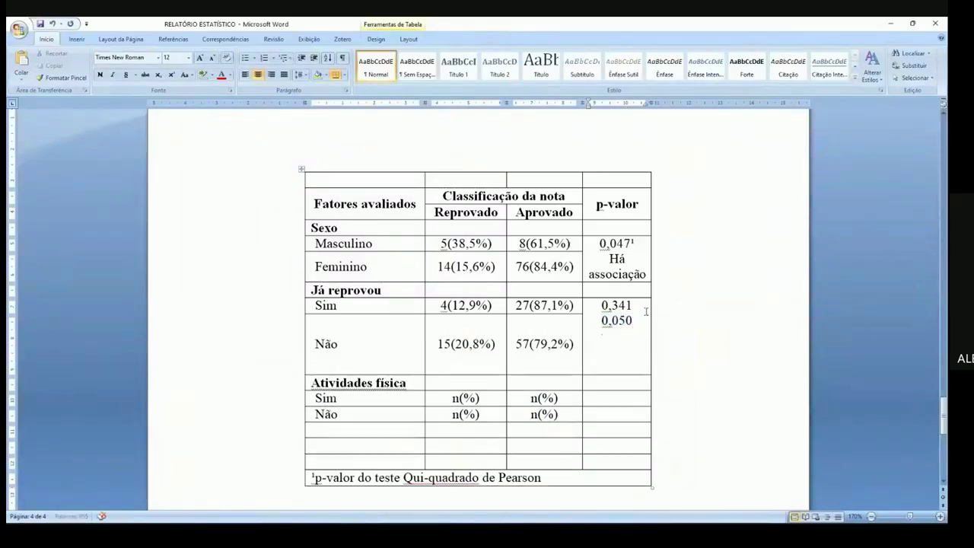
{"action": "key", "text": "BackSpace"}
{"action": "key", "text": "BackSpace"}
{"action": "key", "text": "BackSpace"}
{"action": "key", "text": "BackSpace"}
{"action": "key", "text": "BackSpace"}
{"action": "type", "text": "ão há associação"}
{"action": "left_click_drag", "start_coordinate": [642, 316], "coordinate": [606, 319]}
{"action": "key", "text": "Delete"}
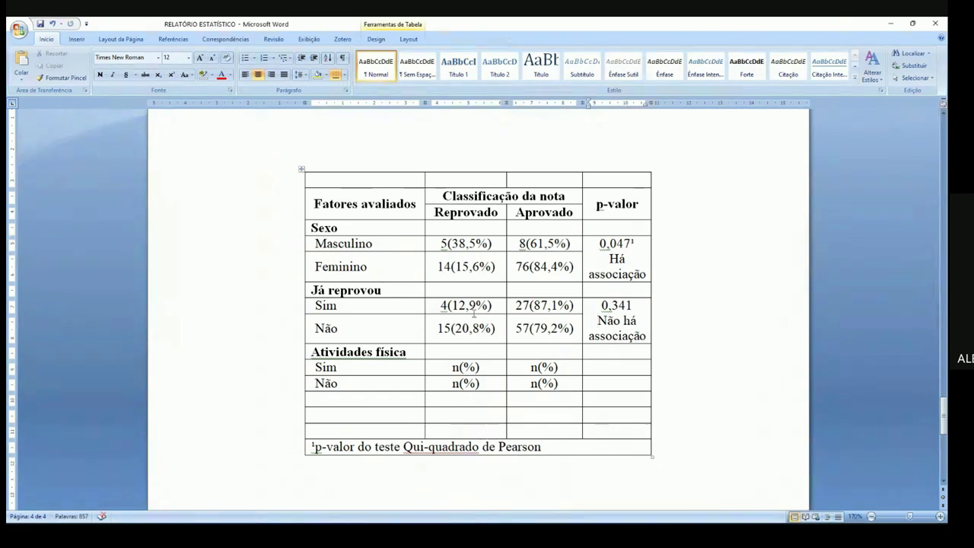
Examine the Já reprovou counts and percentages against the "Não há associação" conclusion
{"action": "left_click_drag", "start_coordinate": [472, 307], "coordinate": [528, 328]}
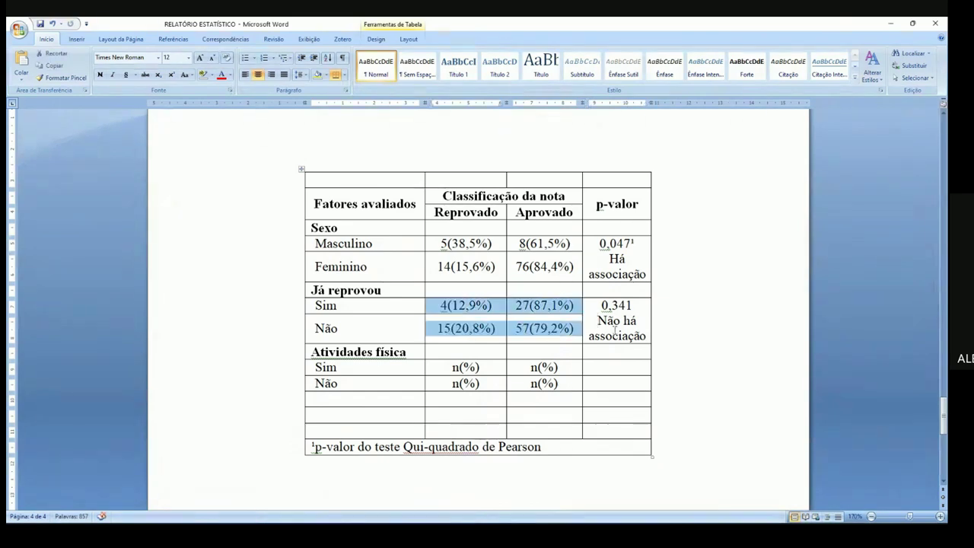
{"action": "left_click_drag", "start_coordinate": [643, 335], "coordinate": [598, 317]}
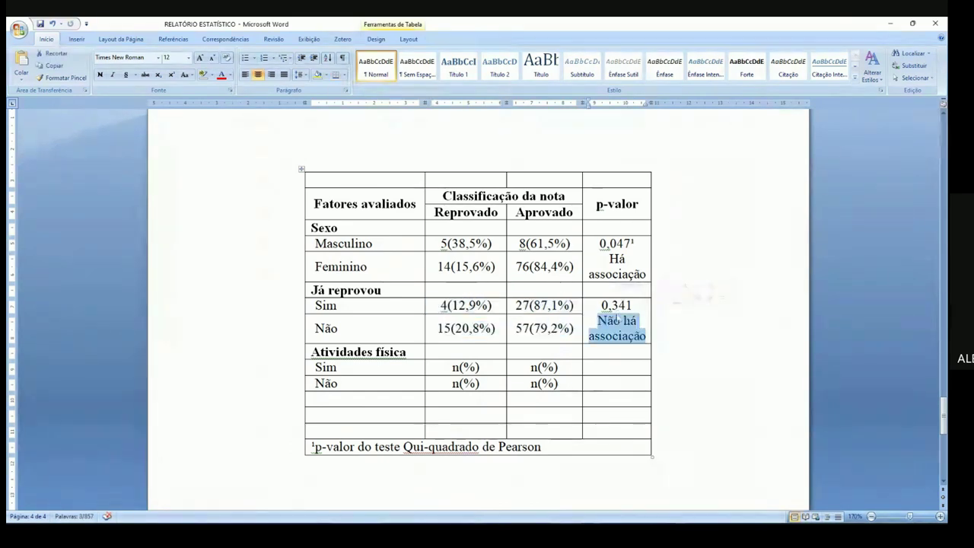
{"action": "left_click_drag", "start_coordinate": [451, 305], "coordinate": [479, 330]}
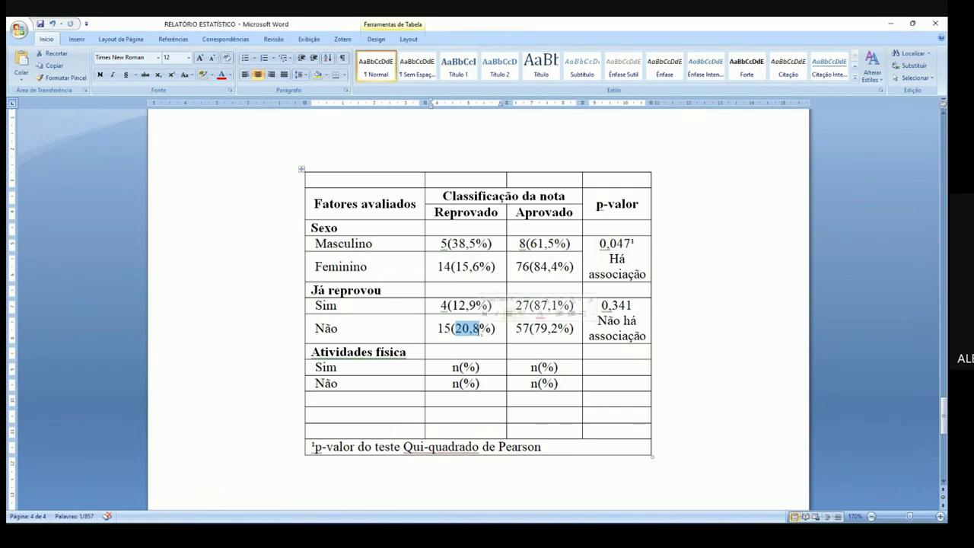
{"action": "left_click_drag", "start_coordinate": [454, 305], "coordinate": [495, 328]}
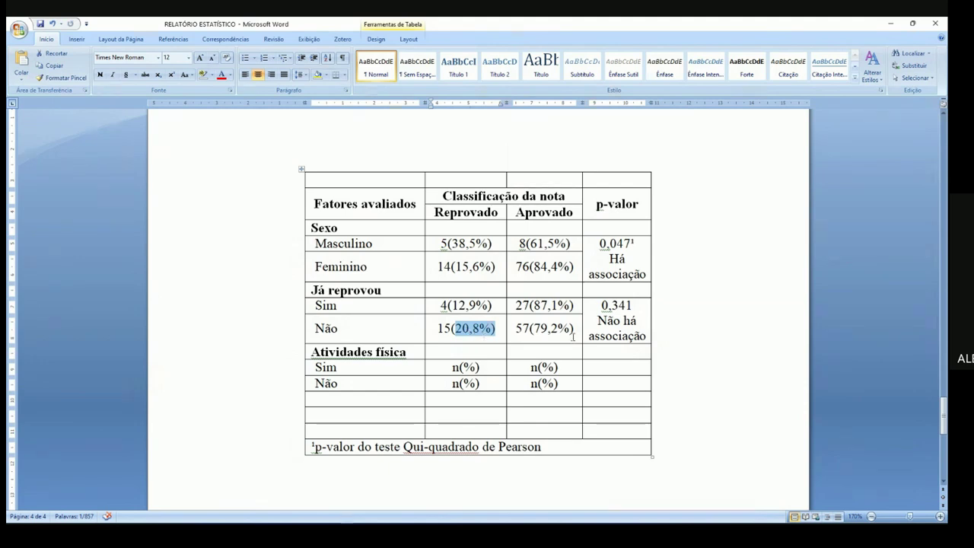
Compare the Reprovado percentages of Já reprovou with its p-value cell cleared, and undo the clearing
{"action": "left_click_drag", "start_coordinate": [646, 336], "coordinate": [593, 305]}
{"action": "key", "text": "Delete"}
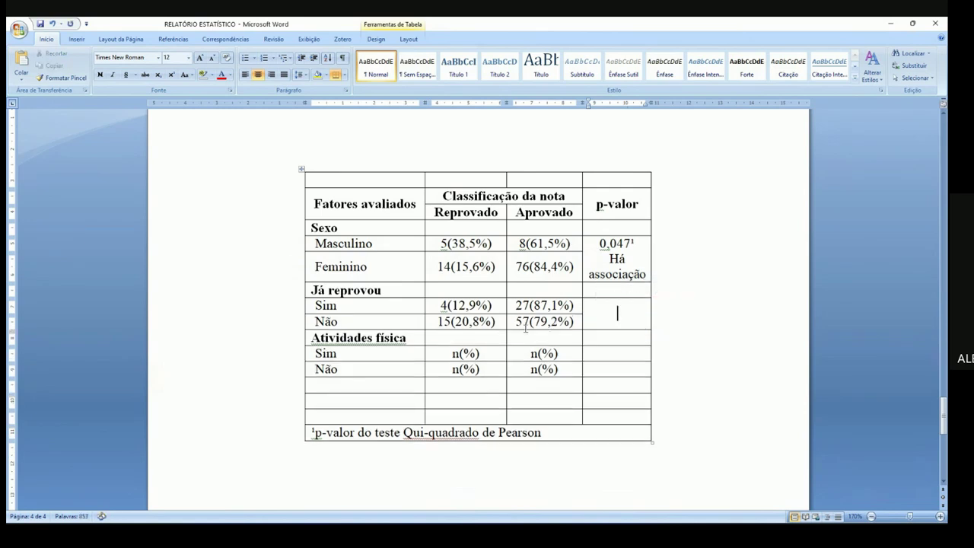
{"action": "left_click_drag", "start_coordinate": [468, 305], "coordinate": [468, 323]}
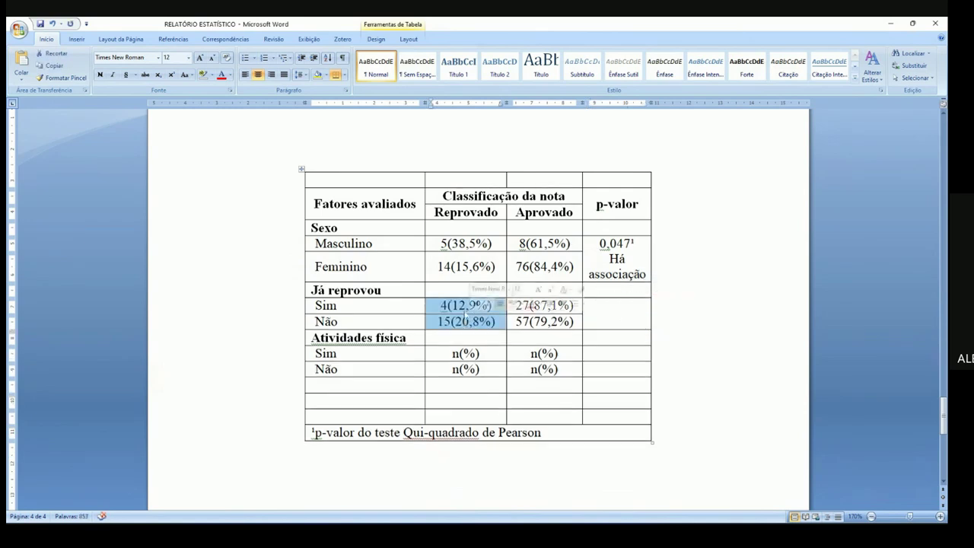
{"action": "left_click", "coordinate": [368, 307]}
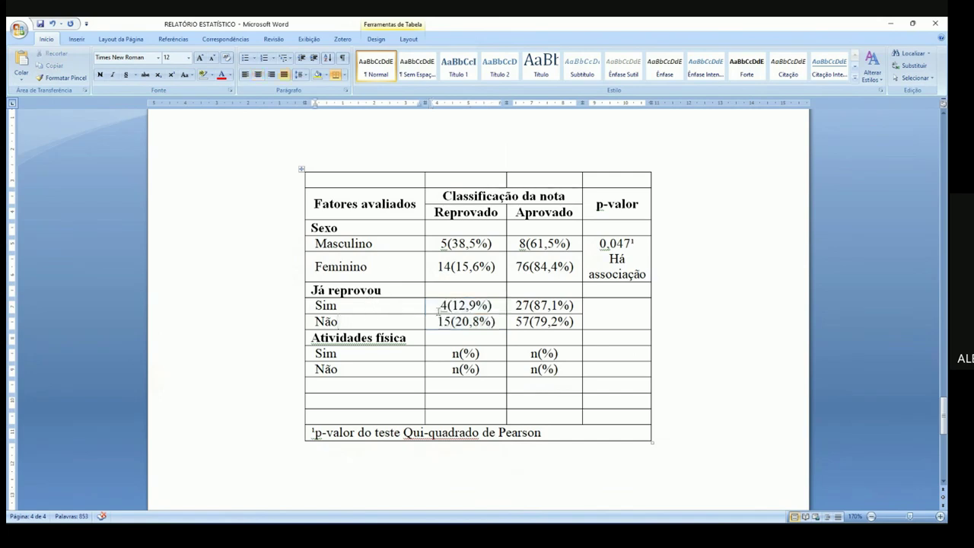
{"action": "key", "text": "ctrl+z"}
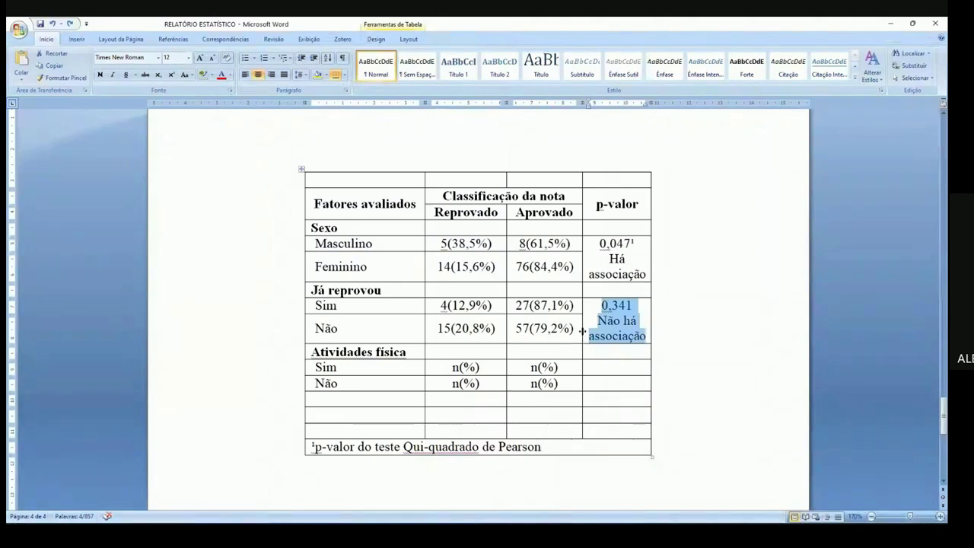
Review the association conclusions for Sexo and Já reprovou together with the Não row's Reprovado percentage
{"action": "left_click", "coordinate": [606, 336]}
{"action": "left_click_drag", "start_coordinate": [646, 336], "coordinate": [608, 305]}
{"action": "left_click", "coordinate": [387, 242]}
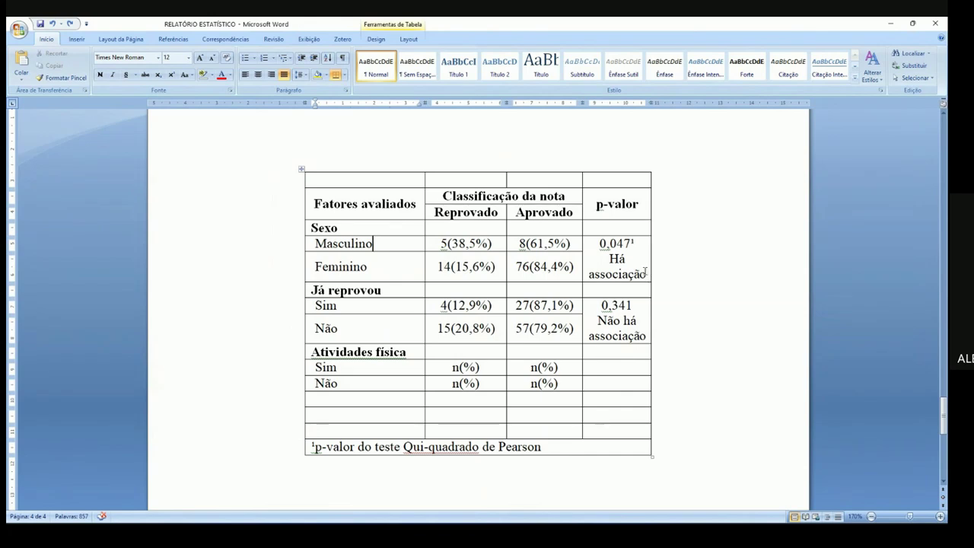
{"action": "triple_click", "coordinate": [628, 276]}
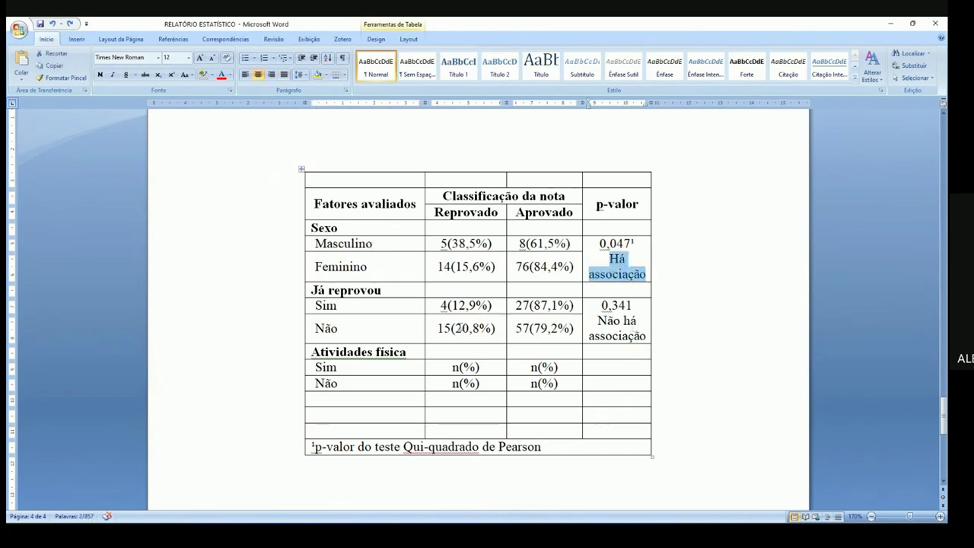
{"action": "triple_click", "coordinate": [348, 291]}
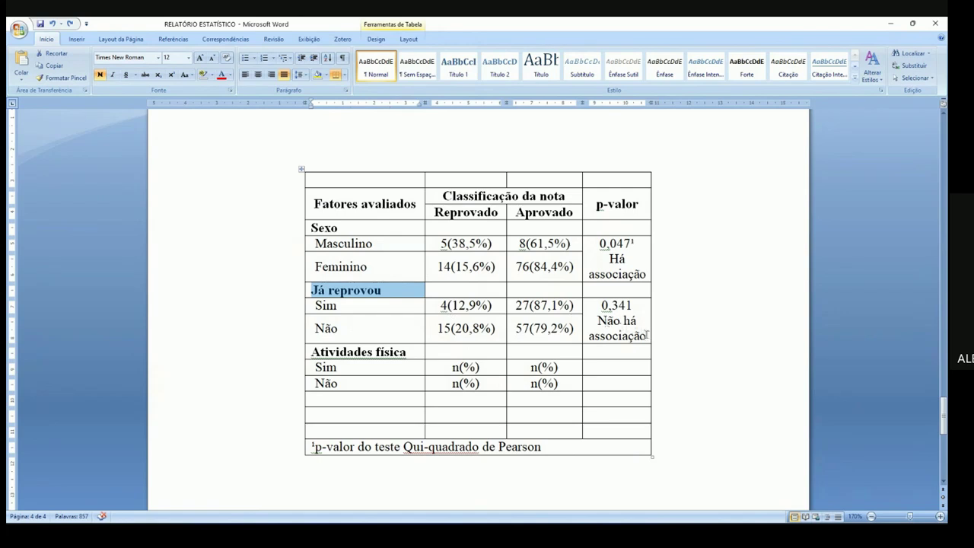
{"action": "double_click", "coordinate": [607, 320]}
{"action": "left_click", "coordinate": [616, 323]}
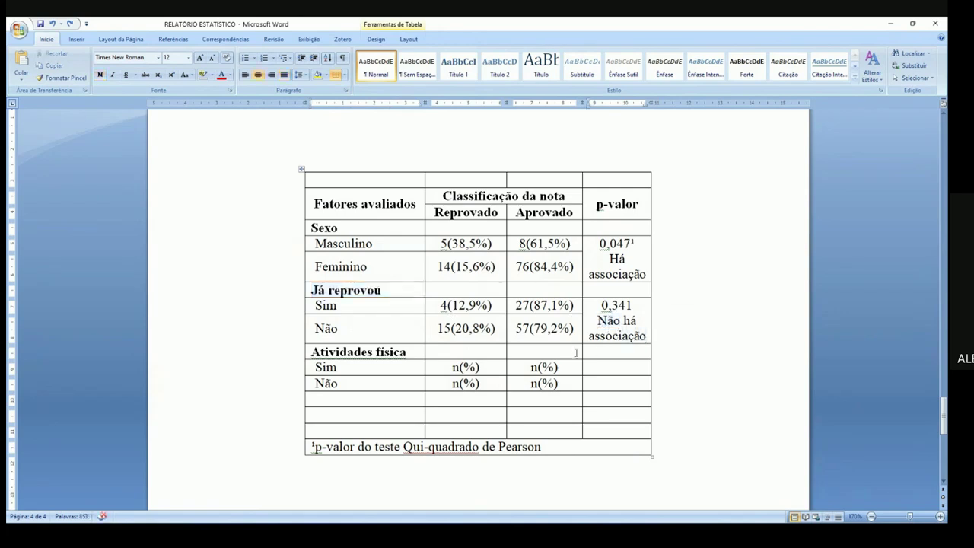
{"action": "left_click_drag", "start_coordinate": [455, 328], "coordinate": [479, 332]}
{"action": "double_click", "coordinate": [326, 329]}
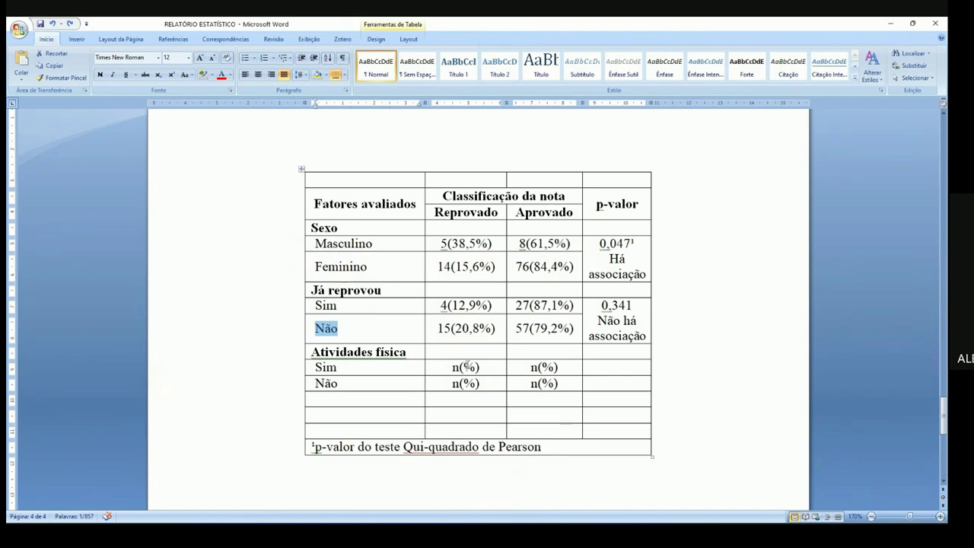
Switch to jamovi and replace Járeprovou with Atividadefisica as the row variable of the contingency table against Nota_cat2
{"action": "left_click", "coordinate": [363, 366]}
{"action": "double_click", "coordinate": [353, 352]}
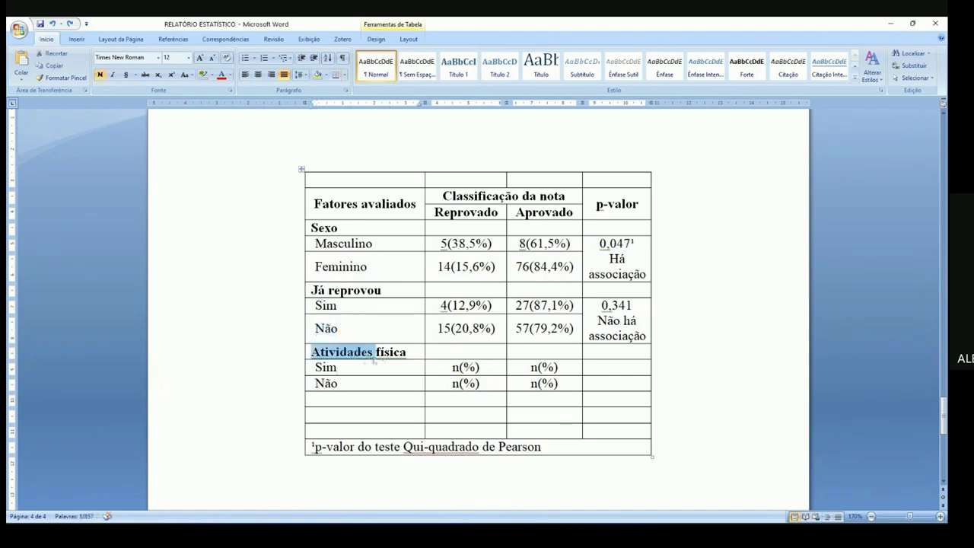
{"action": "left_click_drag", "start_coordinate": [339, 352], "coordinate": [403, 375]}
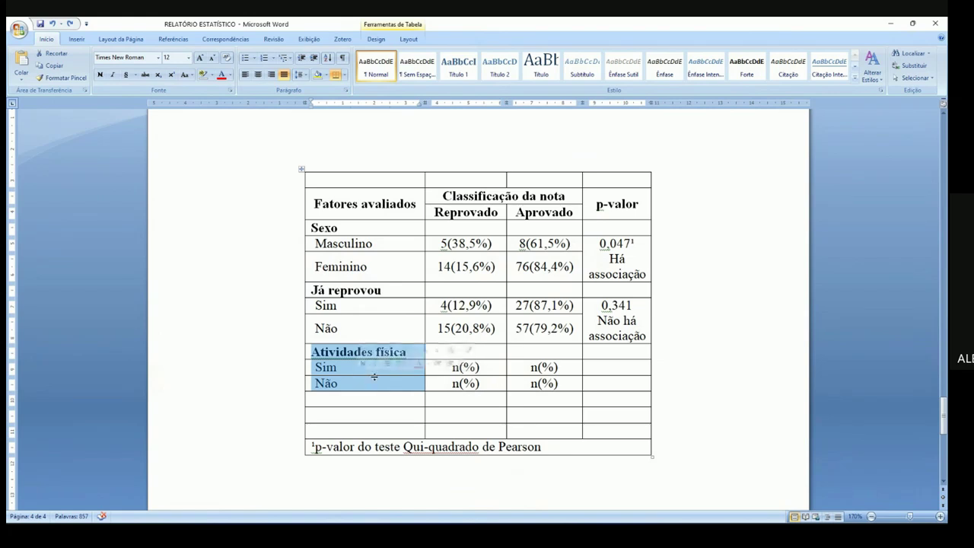
{"action": "left_click_drag", "start_coordinate": [490, 208], "coordinate": [536, 198]}
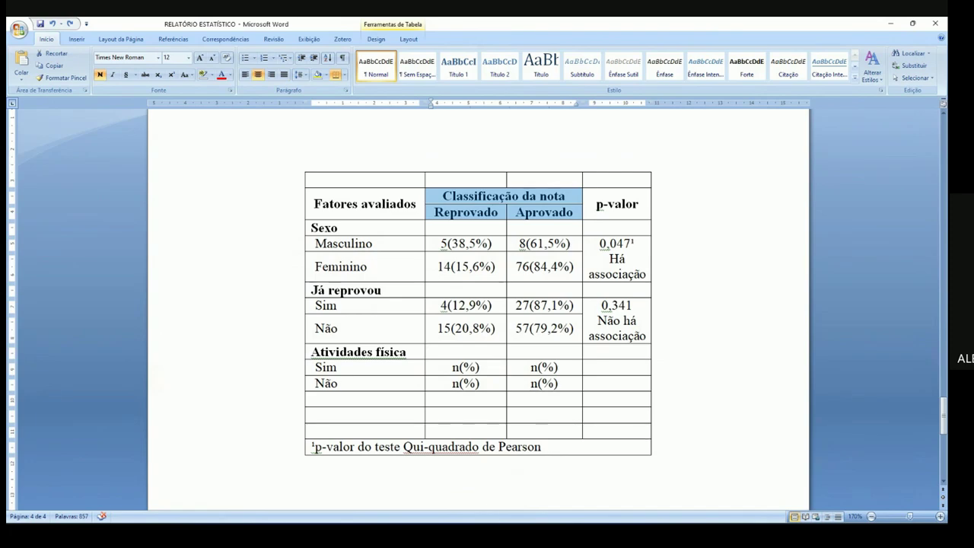
{"action": "mouse_move", "coordinate": [380, 532]}
{"action": "left_click", "coordinate": [379, 479]}
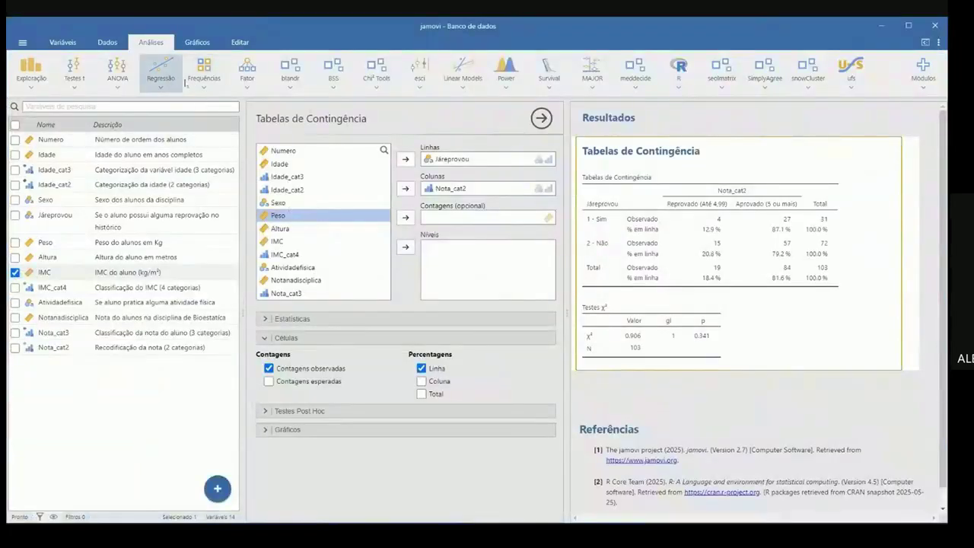
{"action": "left_click", "coordinate": [204, 76]}
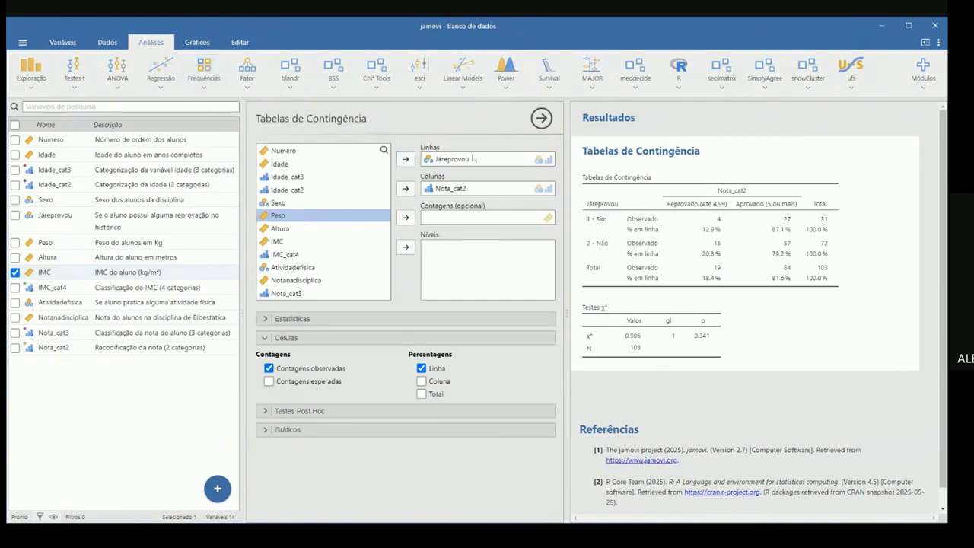
{"action": "left_click", "coordinate": [451, 161]}
{"action": "left_click", "coordinate": [406, 159]}
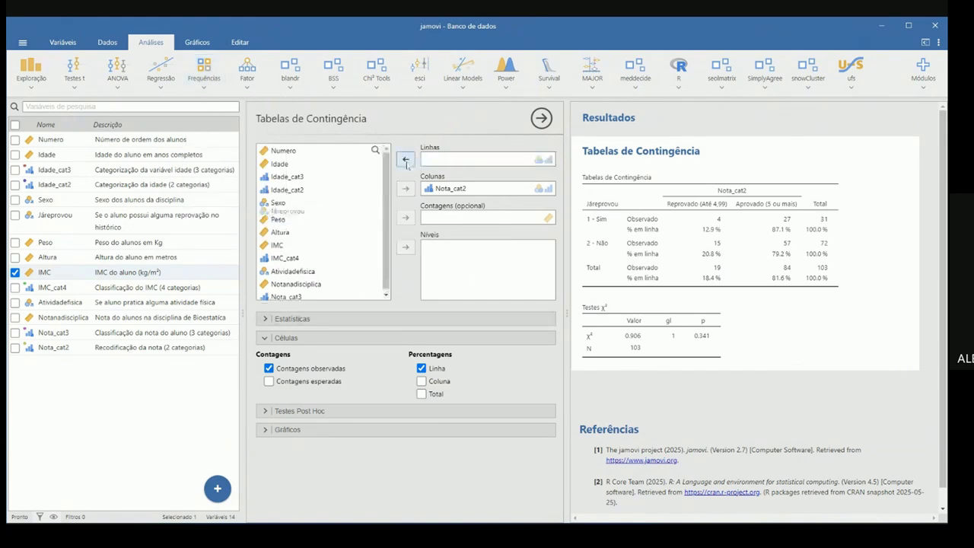
{"action": "left_click", "coordinate": [298, 268]}
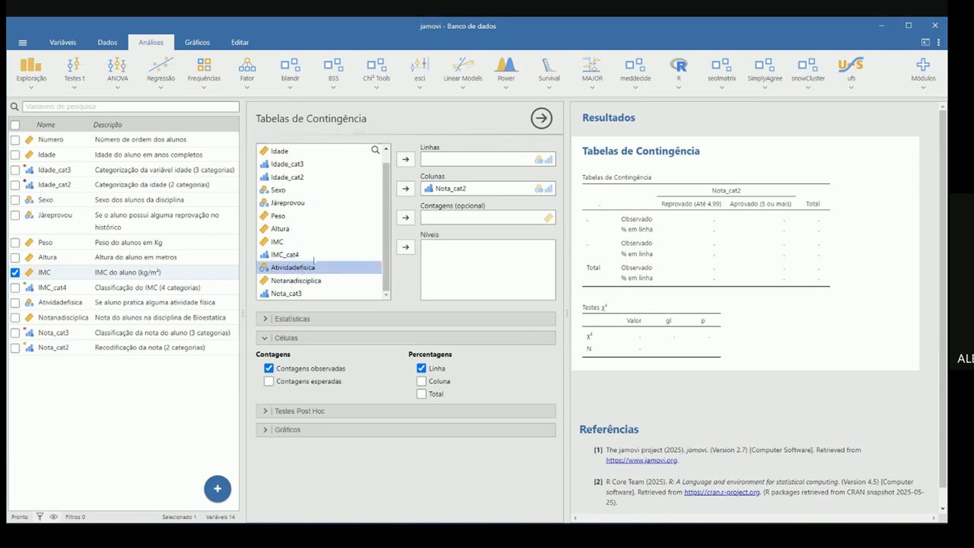
{"action": "left_click", "coordinate": [406, 159]}
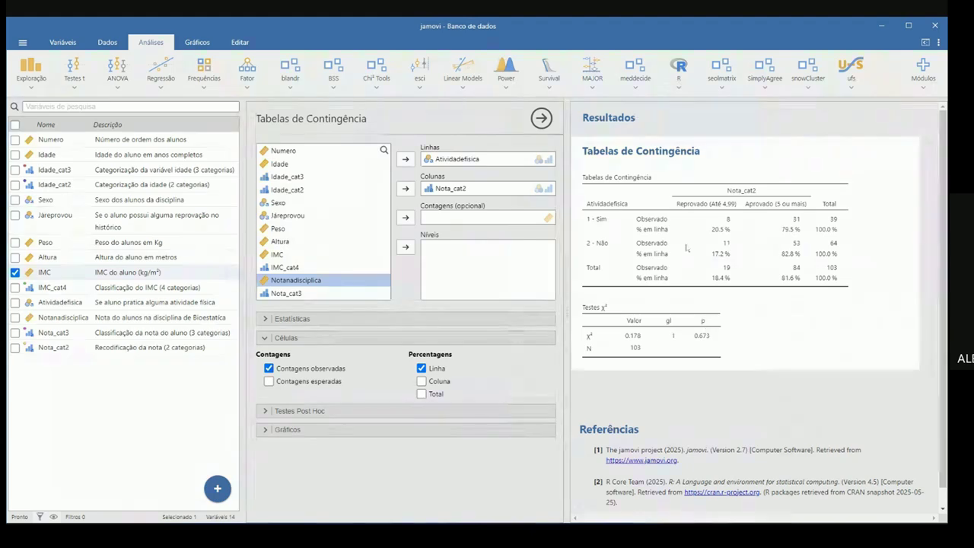
Back in the Word report, clear the n(%) placeholders of the physical activity rows and correct their heading to "Atividade física"
{"action": "key", "text": "alt+Tab"}
{"action": "left_click_drag", "start_coordinate": [455, 368], "coordinate": [522, 380]}
{"action": "key", "text": "Delete"}
{"action": "double_click", "coordinate": [337, 367]}
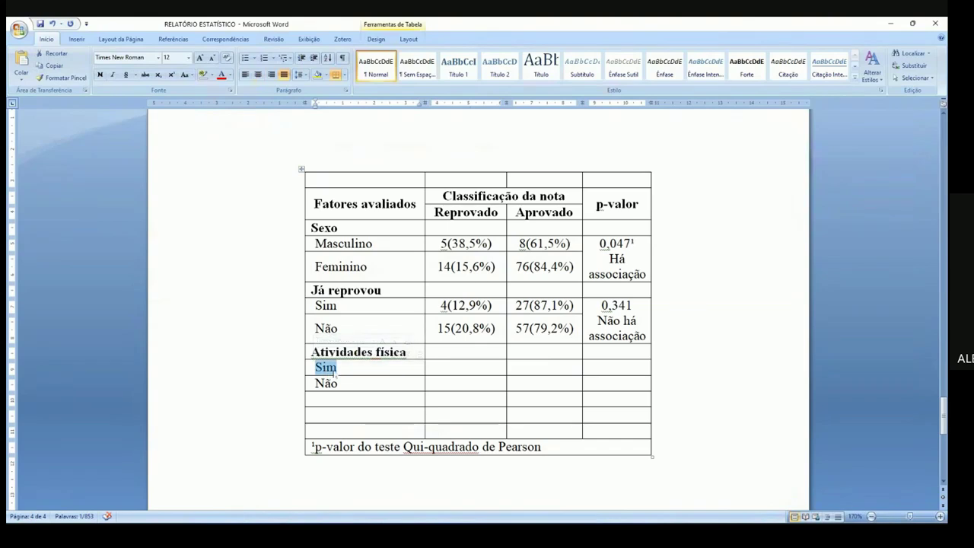
{"action": "left_click", "coordinate": [362, 366]}
{"action": "left_click", "coordinate": [367, 352]}
{"action": "key", "text": "BackSpace"}
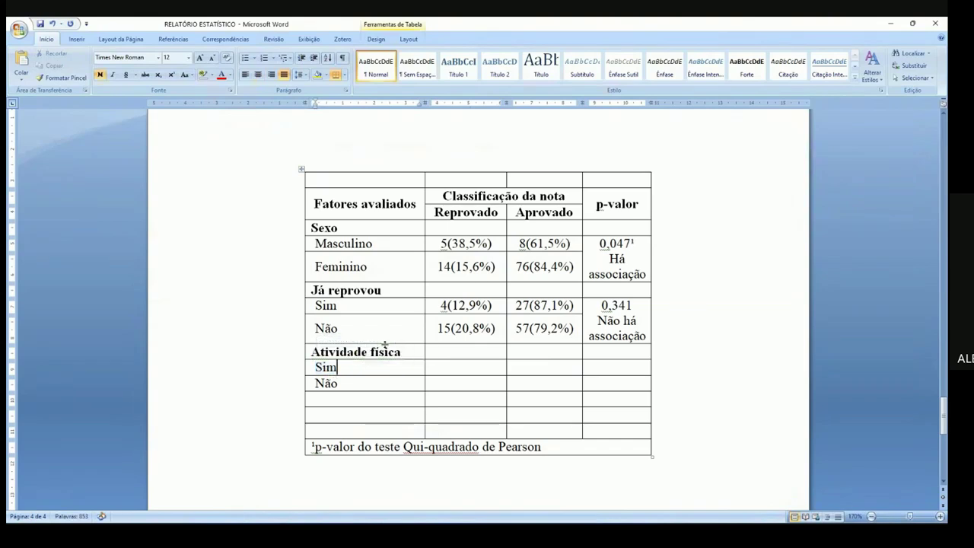
Enter jamovi's observed counts for the Atividade física Sim row: 8 under Reprovado and 31 under Aprovado
{"action": "key", "text": "alt+Tab"}
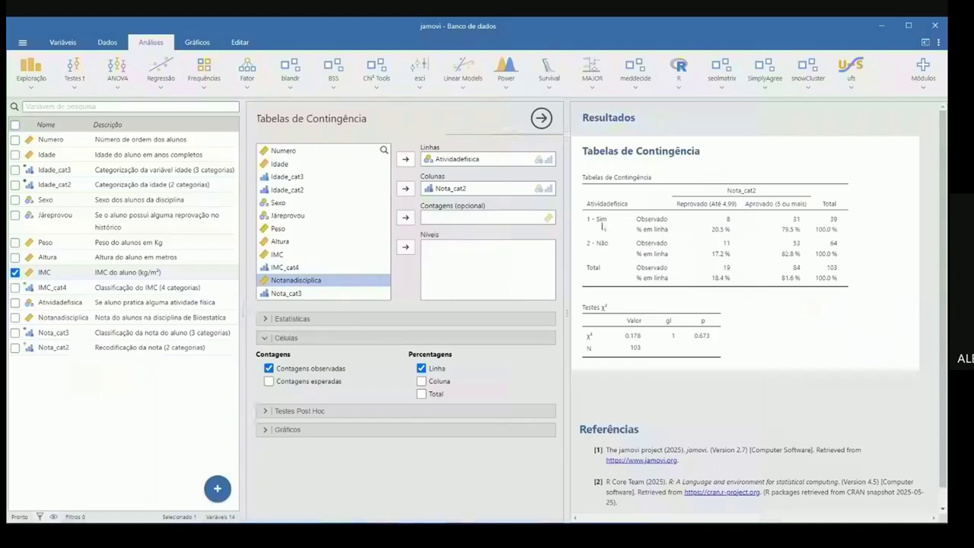
{"action": "key", "text": "alt+Tab"}
{"action": "type", "text": "8"}
{"action": "key", "text": "Tab"}
{"action": "key", "text": "alt+Tab"}
{"action": "key", "text": "alt+Tab"}
{"action": "type", "text": "31"}
{"action": "key", "text": "Down"}
{"action": "key", "text": "Left"}
Enter jamovi's observed counts for the Atividade física Não row: 11 under Reprovado and 53 under Aprovado
{"action": "key", "text": "alt+Tab"}
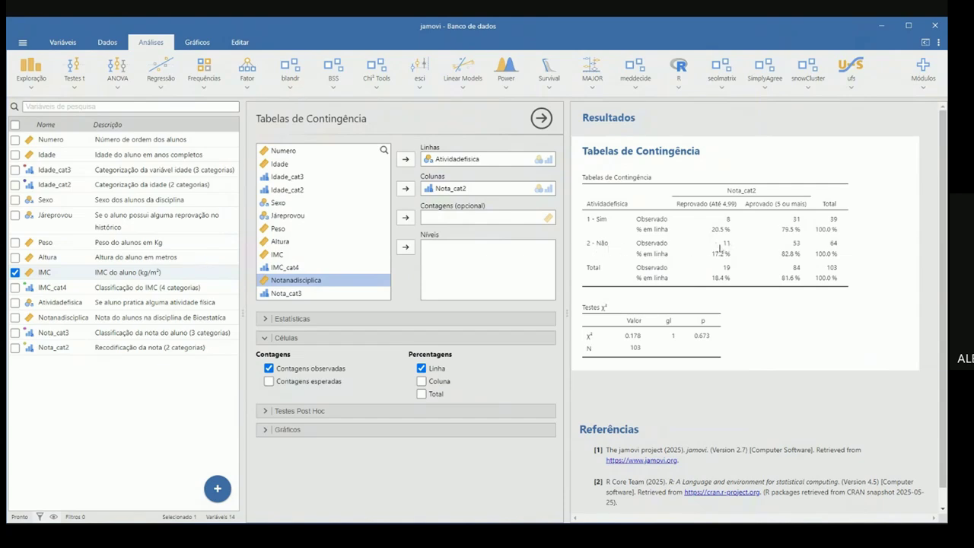
{"action": "key", "text": "alt+Tab"}
{"action": "type", "text": "11"}
{"action": "key", "text": "Tab"}
{"action": "key", "text": "alt+Tab"}
{"action": "key", "text": "alt+Tab"}
{"action": "type", "text": "53"}
Append "(%)" to all four Atividade física counts
{"action": "key", "text": "Left"}
{"action": "key", "text": "Left"}
{"action": "key", "text": "Left"}
{"action": "key", "text": "Up"}
{"action": "type", "text": "(%)"}
{"action": "key", "text": "shift+Left"}
{"action": "key", "text": "shift+Left"}
{"action": "key", "text": "shift+Left"}
{"action": "key", "text": "ctrl+c"}
{"action": "key", "text": "Down"}
{"action": "key", "text": "ctrl+v"}
{"action": "key", "text": "Up"}
{"action": "key", "text": "Right"}
{"action": "key", "text": "Right"}
{"action": "key", "text": "Right"}
{"action": "key", "text": "ctrl+v"}
{"action": "key", "text": "Down"}
{"action": "key", "text": "ctrl+v"}
{"action": "key", "text": "Left"}
{"action": "key", "text": "Left"}
{"action": "key", "text": "Left"}
{"action": "key", "text": "Left"}
{"action": "key", "text": "Left"}
{"action": "key", "text": "Left"}
{"action": "key", "text": "Left"}
{"action": "key", "text": "Left"}
{"action": "key", "text": "Up"}
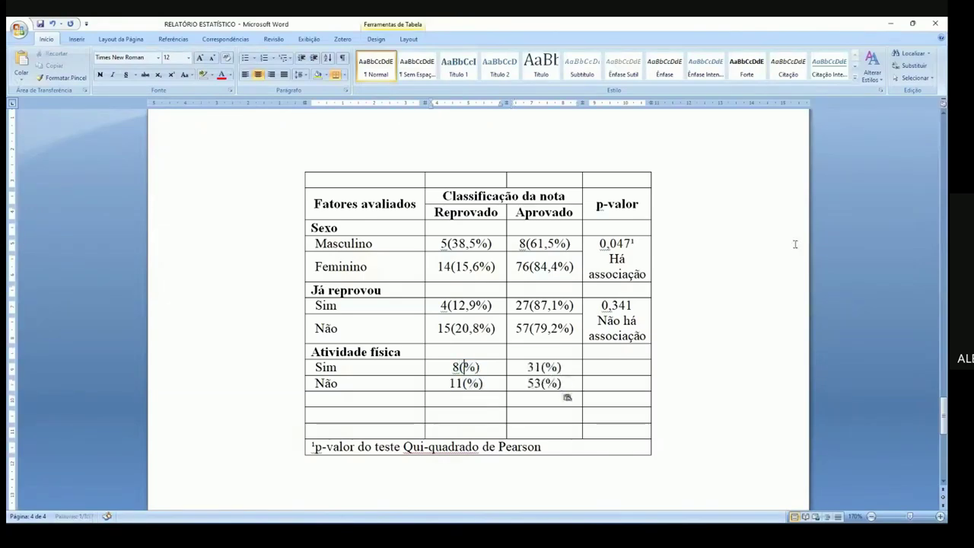
Fill in the Sim row percentages of Atividade física from jamovi: 20,5 for Reprovado and 79,5 for Aprovado
{"action": "key", "text": "alt+Tab"}
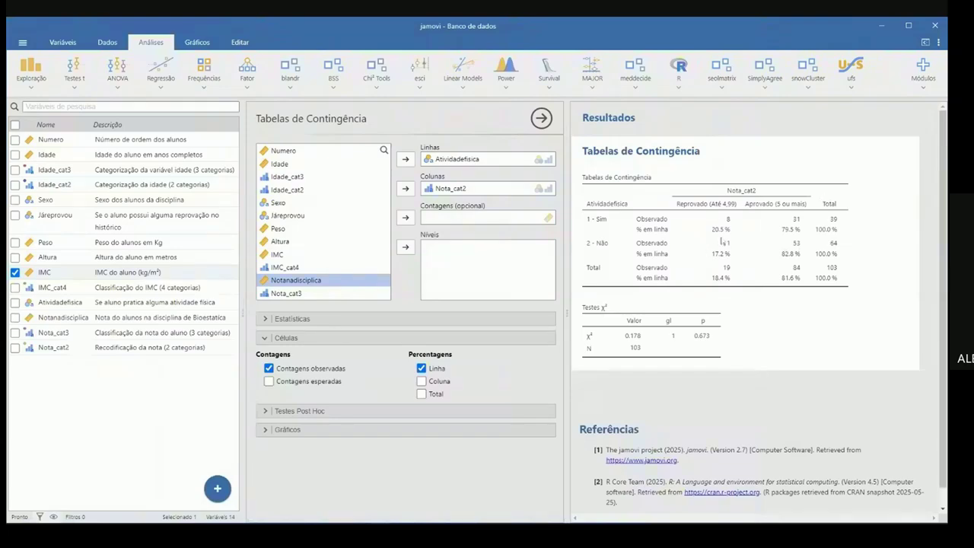
{"action": "key", "text": "alt+Tab"}
{"action": "type", "text": "20,5"}
{"action": "key", "text": "alt+Tab"}
{"action": "key", "text": "alt+Tab"}
{"action": "type", "text": "79,5"}
Fill in the Não row percentages of Atividade física from jamovi: 17,2 for Reprovado and 82,8 for Aprovado
{"action": "key", "text": "Tab"}
{"action": "key", "text": "Tab"}
{"action": "key", "text": "Tab"}
{"action": "key", "text": "Right"}
{"action": "key", "text": "Left"}
{"action": "key", "text": "alt+Tab"}
{"action": "key", "text": "alt+Tab"}
{"action": "type", "text": "17,2"}
{"action": "key", "text": "Tab"}
{"action": "key", "text": "Right"}
{"action": "key", "text": "Left"}
{"action": "key", "text": "alt+Tab"}
{"action": "key", "text": "alt+Tab"}
{"action": "type", "text": "82,8"}
Merge the two p-valor cells of Atividade física and enter jamovi's chi-square p-value 0,673
{"action": "key", "text": "Tab"}
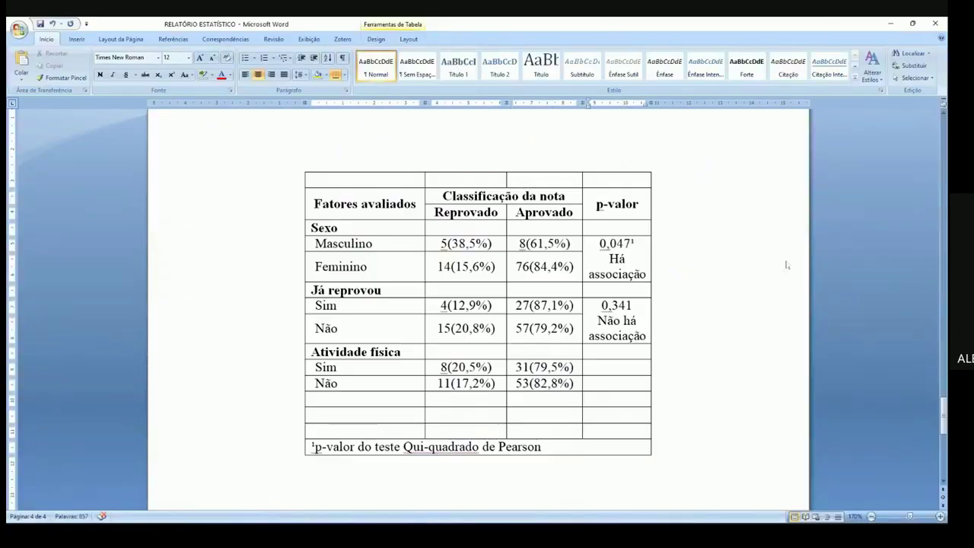
{"action": "key", "text": "shift+Up"}
{"action": "key", "text": "Menu"}
{"action": "key", "text": "m"}
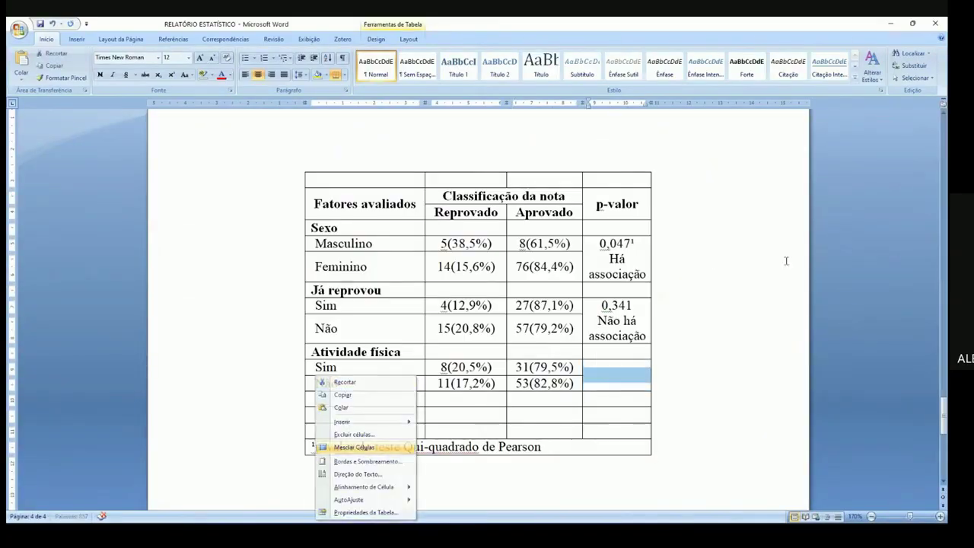
{"action": "key", "text": "alt+Tab"}
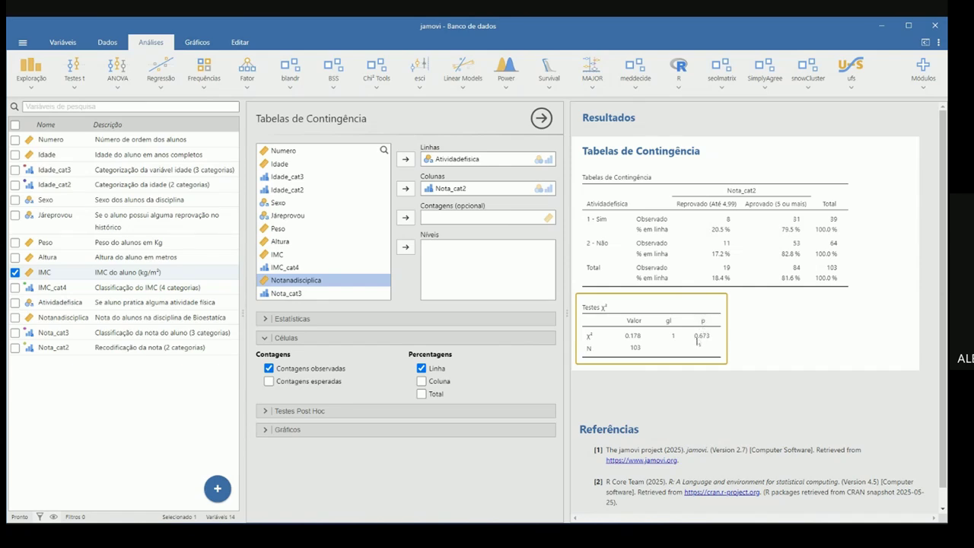
{"action": "key", "text": "alt+Tab"}
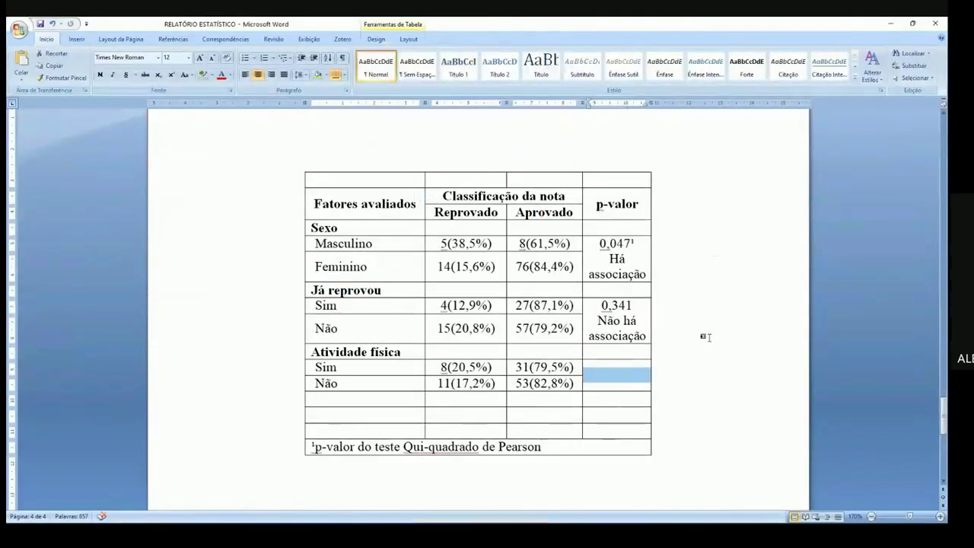
{"action": "type", "text": "0,673"}
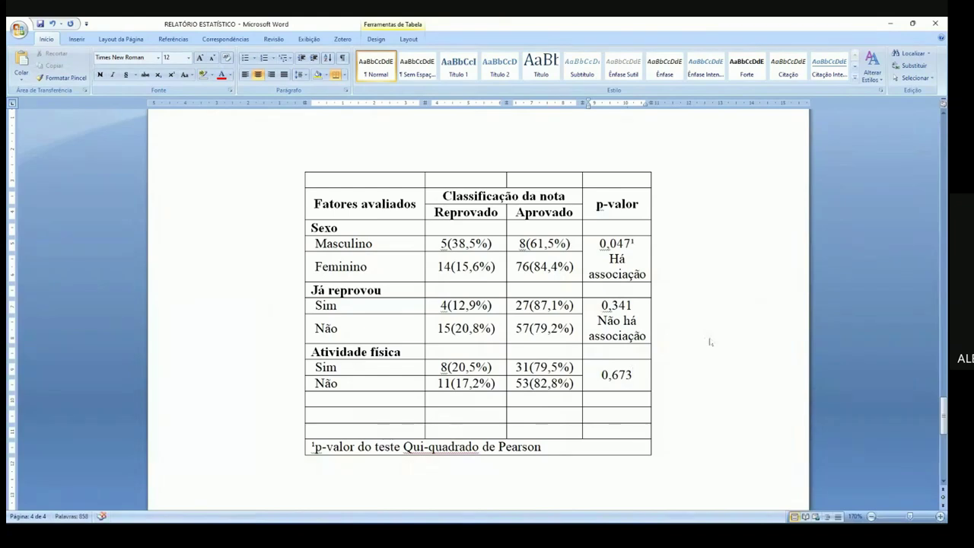
Write 0,050 on a line below the Atividade física p-value and compare the two numbers digit by digit
{"action": "key", "text": "Return"}
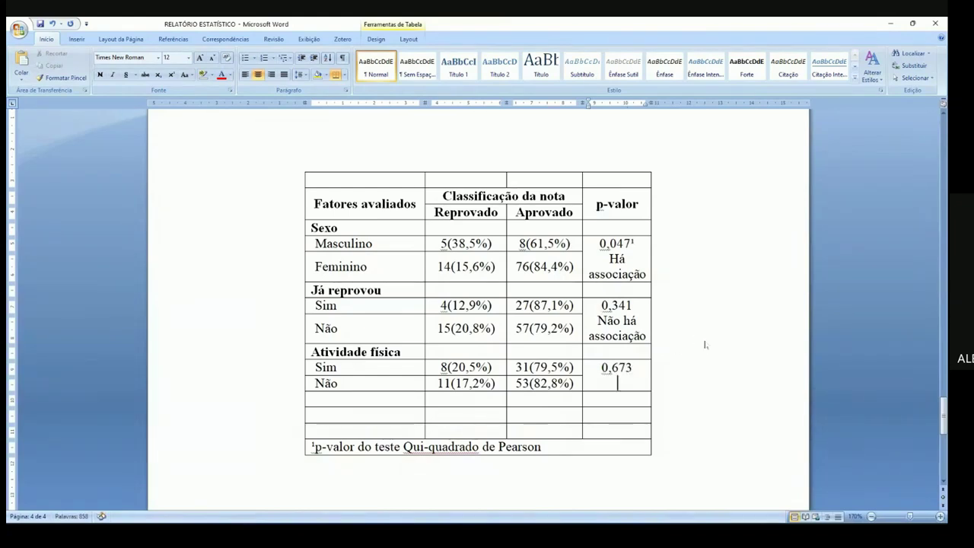
{"action": "type", "text": "0,050"}
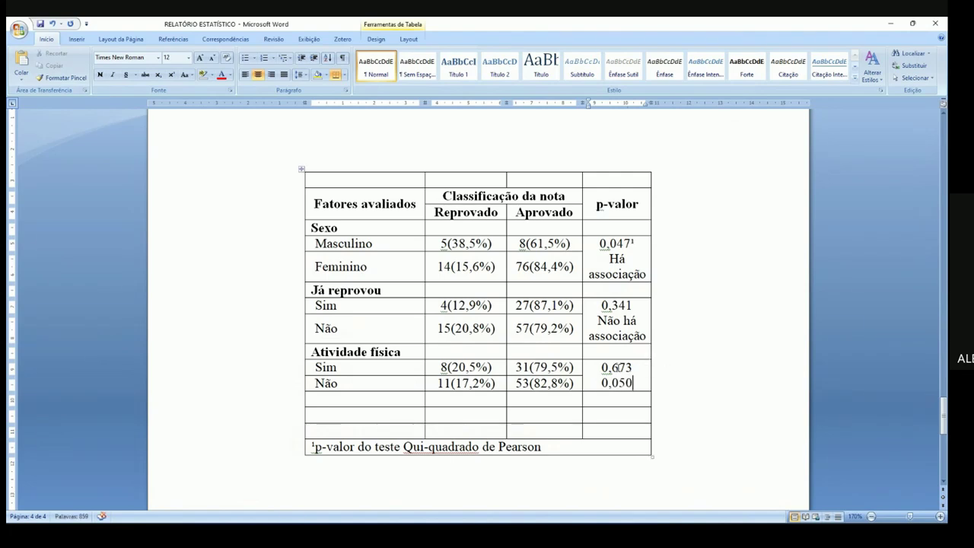
{"action": "key", "text": "Up"}
{"action": "key", "text": "Left"}
{"action": "key", "text": "Left"}
{"action": "key", "text": "Left"}
{"action": "key", "text": "shift+Right"}
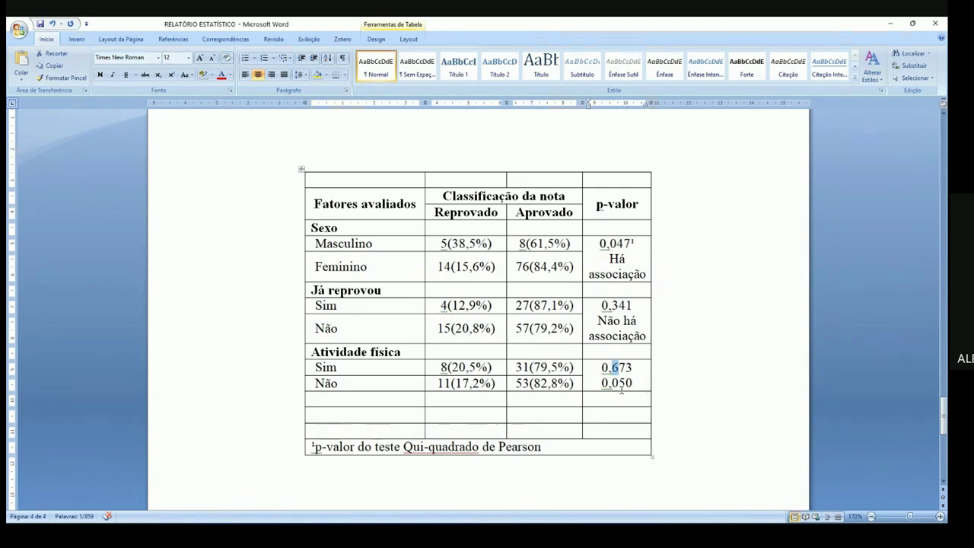
{"action": "left_click_drag", "start_coordinate": [615, 384], "coordinate": [618, 384]}
{"action": "left_click", "coordinate": [626, 383]}
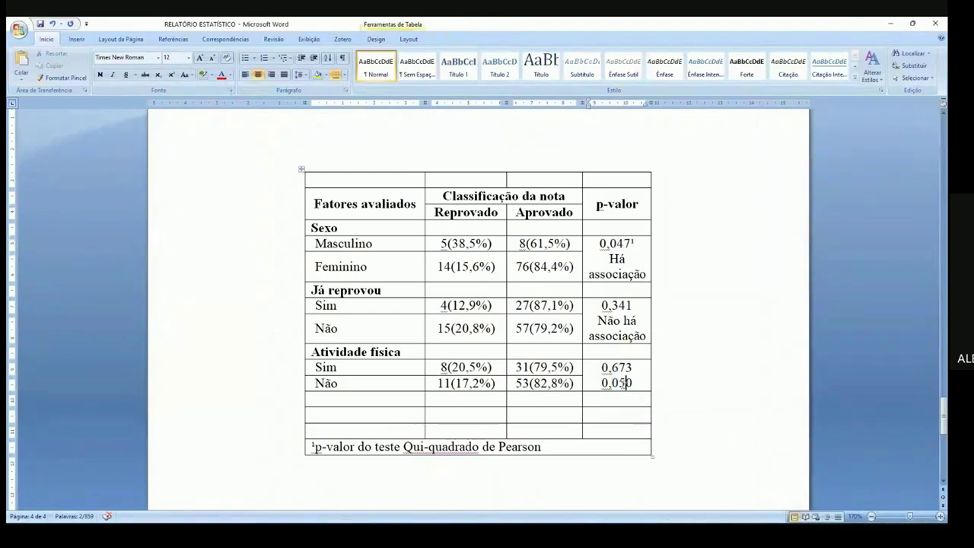
{"action": "left_click_drag", "start_coordinate": [603, 368], "coordinate": [633, 367]}
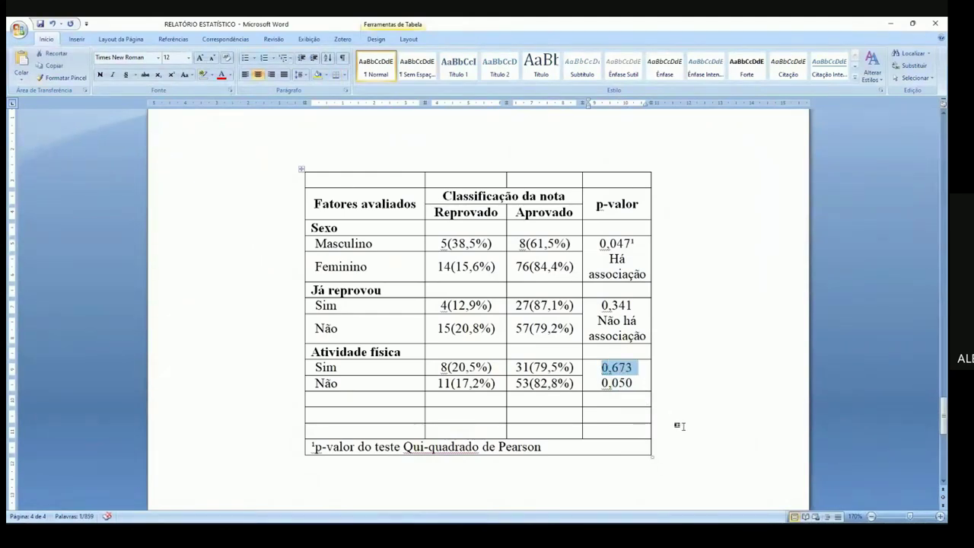
{"action": "left_click_drag", "start_coordinate": [633, 385], "coordinate": [598, 387]}
Check the chi-square conclusion rule for p<0,05 in the Aula - 16.06.txt notes, and return to the report
{"action": "key", "text": "alt+Tab"}
{"action": "key", "text": "alt+Tab"}
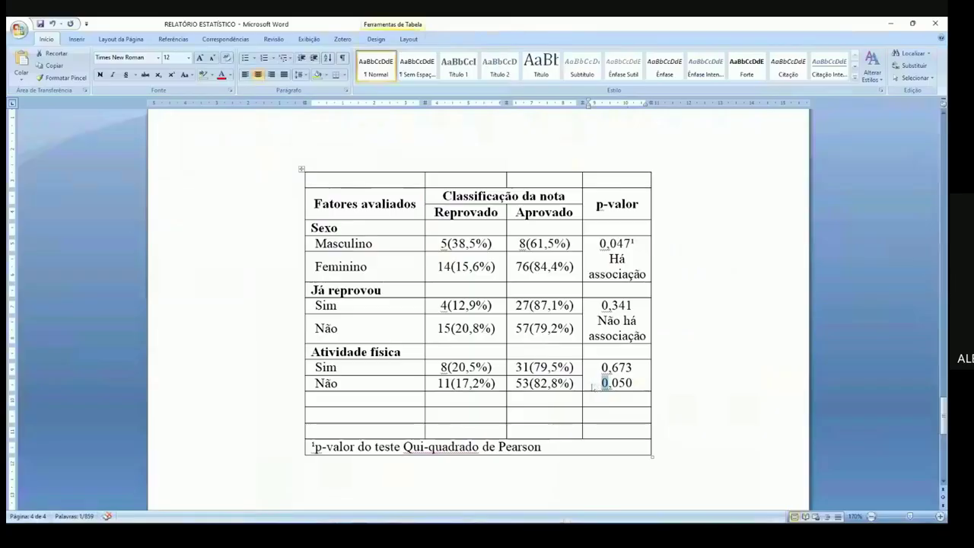
{"action": "key", "text": "alt+Tab"}
{"action": "key", "text": "alt+Tab"}
{"action": "left_click", "coordinate": [358, 316]}
{"action": "left_click_drag", "start_coordinate": [469, 316], "coordinate": [593, 316]}
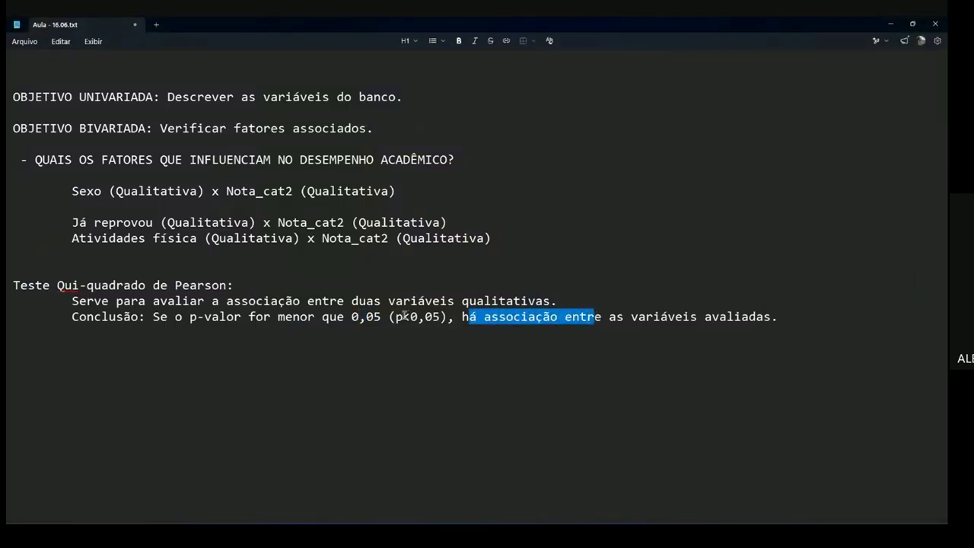
{"action": "left_click_drag", "start_coordinate": [403, 317], "coordinate": [411, 317]}
{"action": "key", "text": "alt+Tab"}
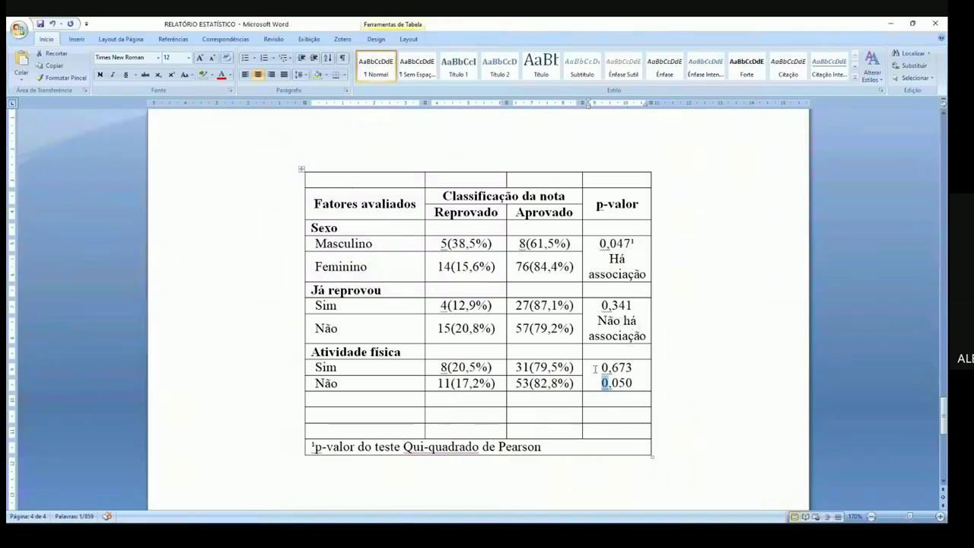
Replace the 0,050 line under the Atividade física p-value with "Não há associação" copied from Já reprovou
{"action": "left_click_drag", "start_coordinate": [639, 335], "coordinate": [598, 320]}
{"action": "key", "text": "ctrl+c"}
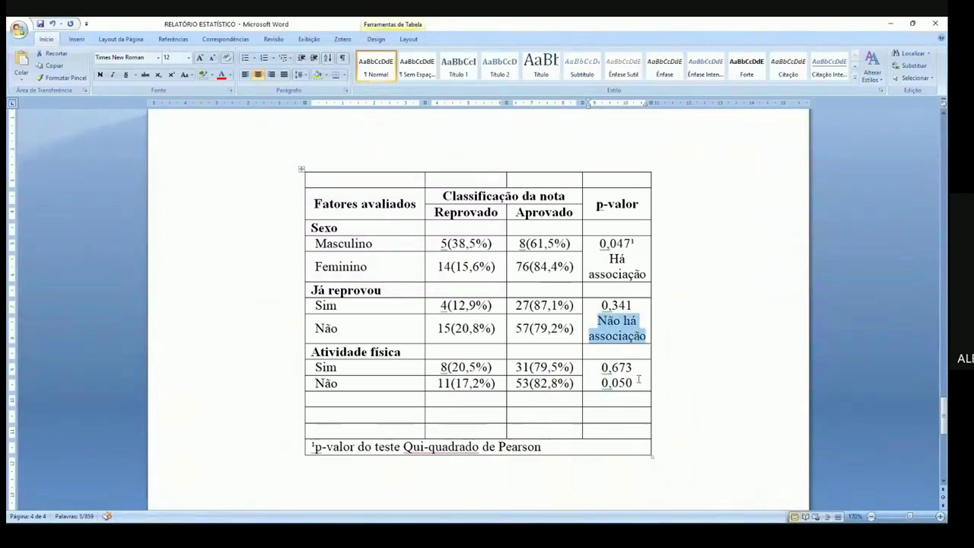
{"action": "left_click_drag", "start_coordinate": [632, 382], "coordinate": [602, 382]}
{"action": "key", "text": "Delete"}
{"action": "key", "text": "ctrl+v"}
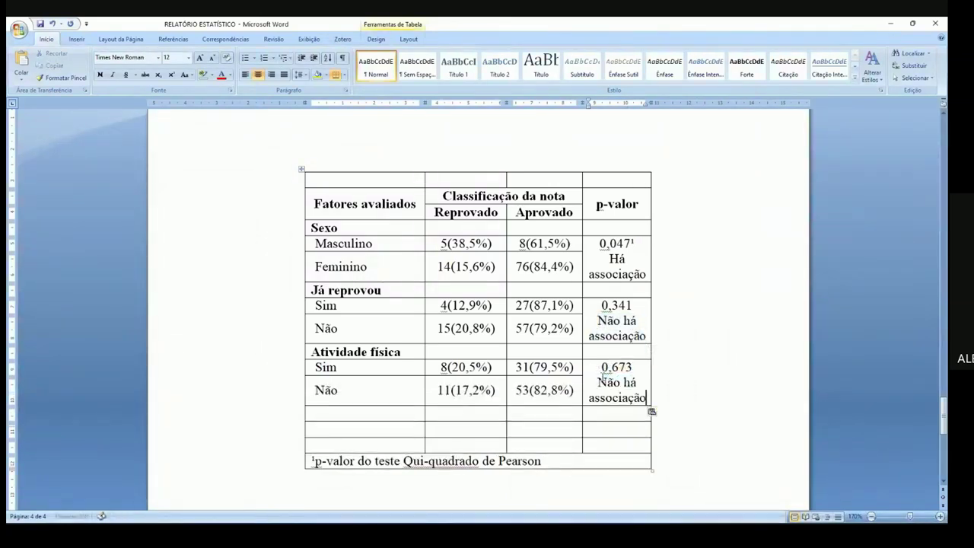
Examine the Atividade física conclusion against its p-value, the grade classification headings and the Reprovado percentages
{"action": "left_click_drag", "start_coordinate": [597, 382], "coordinate": [646, 398]}
{"action": "left_click_drag", "start_coordinate": [335, 350], "coordinate": [352, 396]}
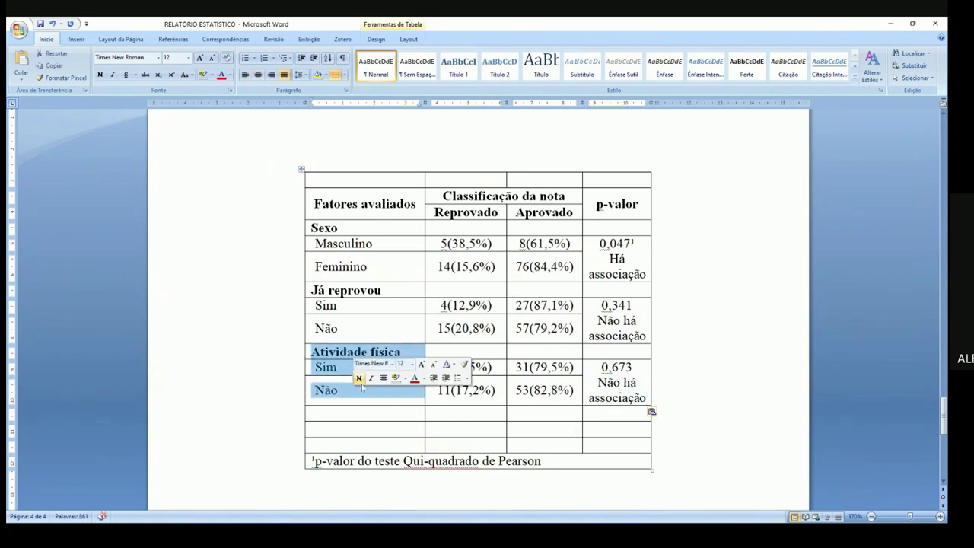
{"action": "left_click_drag", "start_coordinate": [519, 210], "coordinate": [493, 201]}
{"action": "left_click_drag", "start_coordinate": [602, 367], "coordinate": [635, 367]}
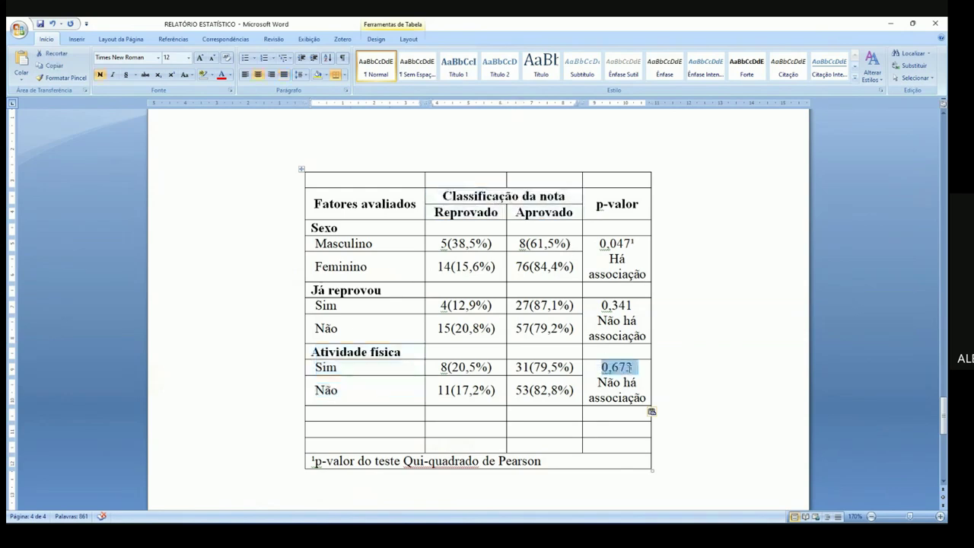
{"action": "left_click_drag", "start_coordinate": [450, 366], "coordinate": [479, 390]}
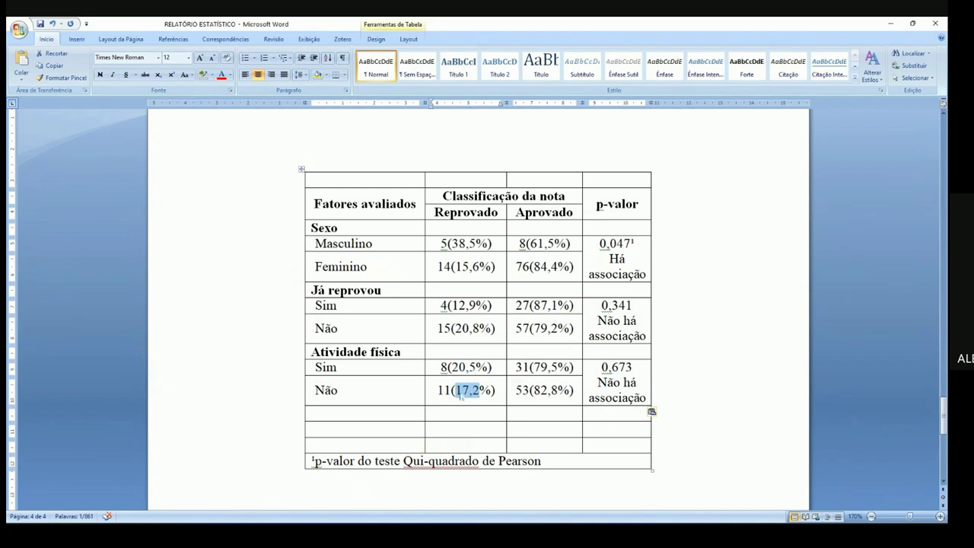
Delete two of the empty rows above the table's footnote and review the listed factors against the Classificação da nota headings
{"action": "left_click_drag", "start_coordinate": [304, 411], "coordinate": [310, 430]}
{"action": "right_click", "coordinate": [313, 433]}
{"action": "left_click", "coordinate": [338, 320]}
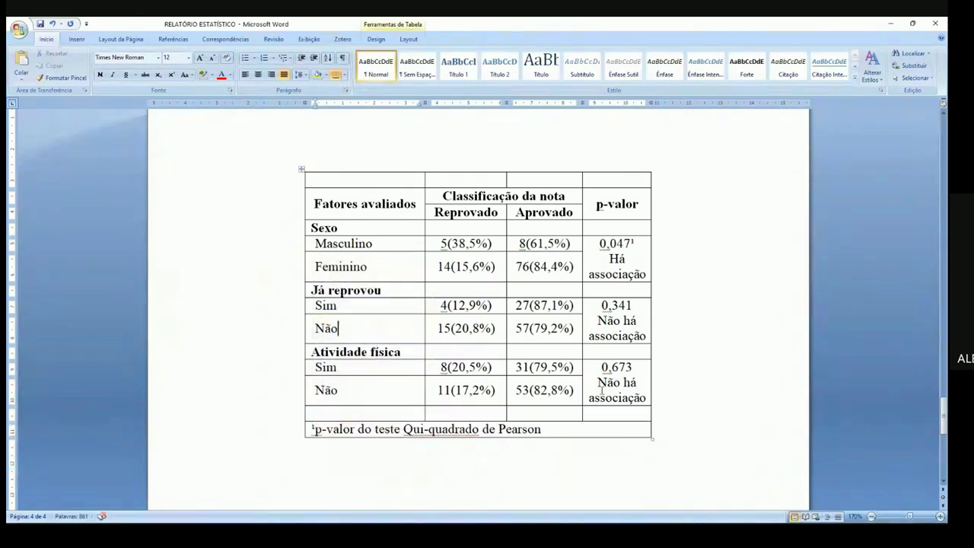
{"action": "left_click_drag", "start_coordinate": [352, 230], "coordinate": [350, 390]}
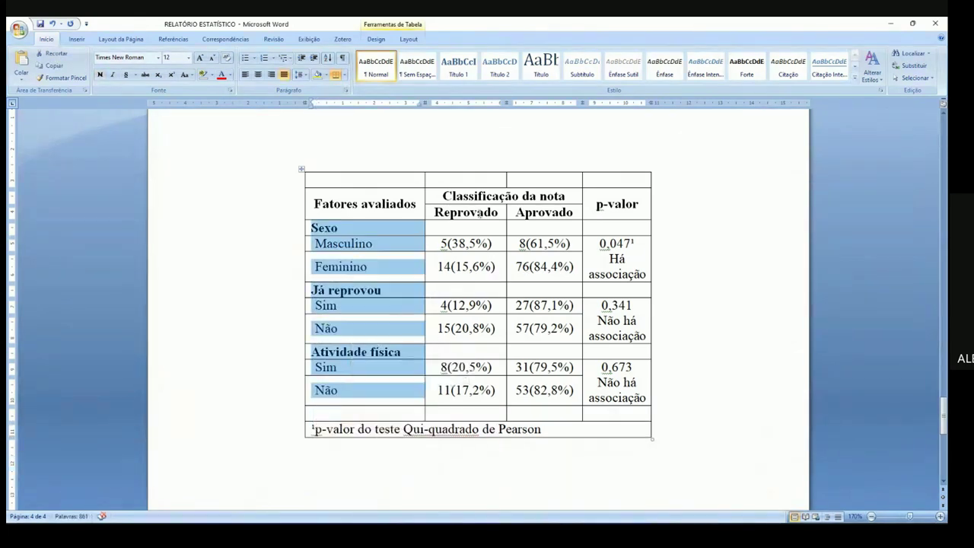
{"action": "left_click_drag", "start_coordinate": [465, 197], "coordinate": [524, 213]}
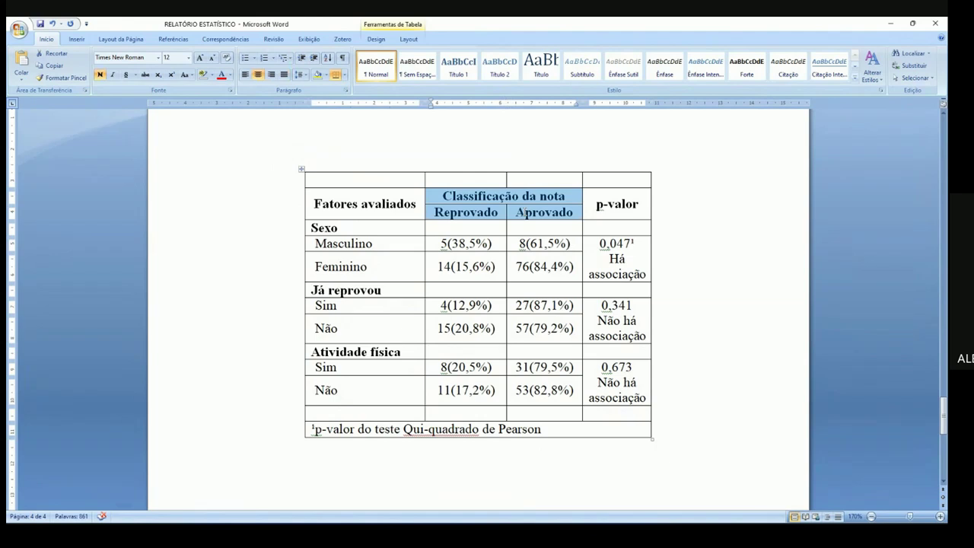
Insert five empty rows below the Feminino row in the report's bivariate table
{"action": "key", "text": "alt+Tab"}
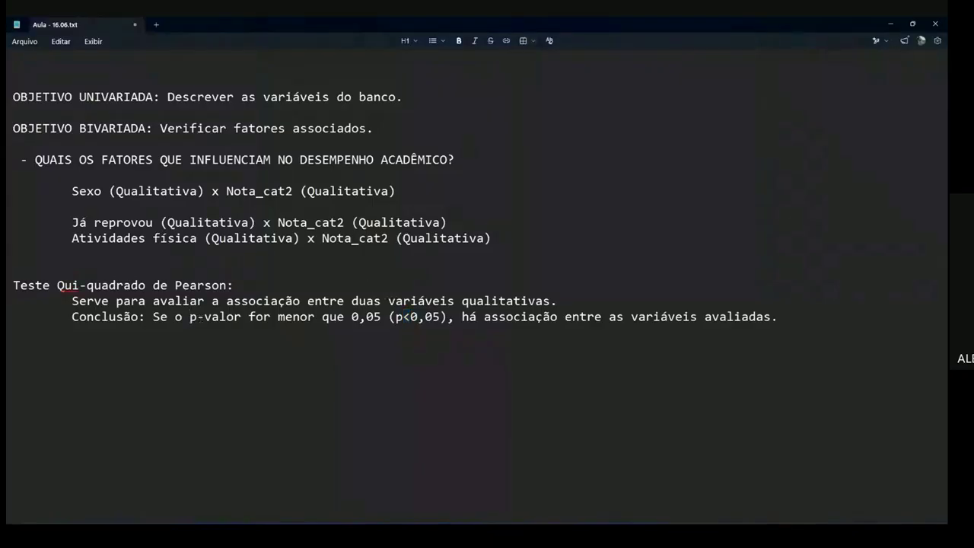
{"action": "key", "text": "alt+Tab"}
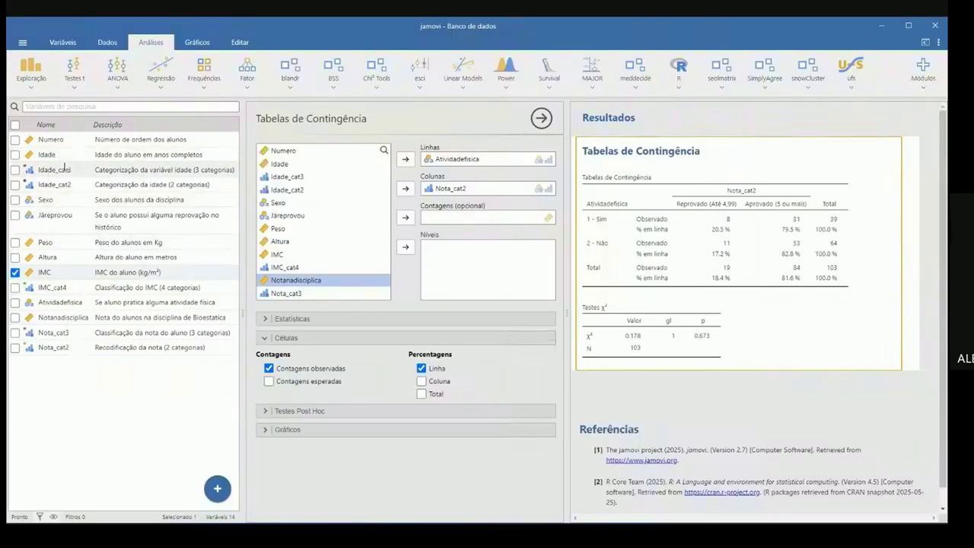
{"action": "key", "text": "alt+Tab"}
{"action": "key", "text": "alt+Tab"}
{"action": "key", "text": "alt+Tab"}
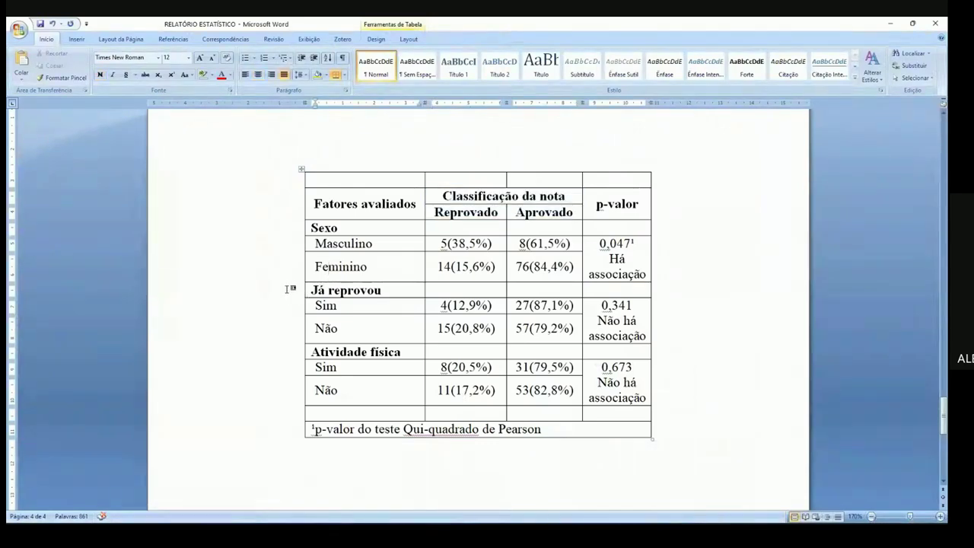
{"action": "right_click", "coordinate": [287, 271]}
{"action": "mouse_move", "coordinate": [327, 319]}
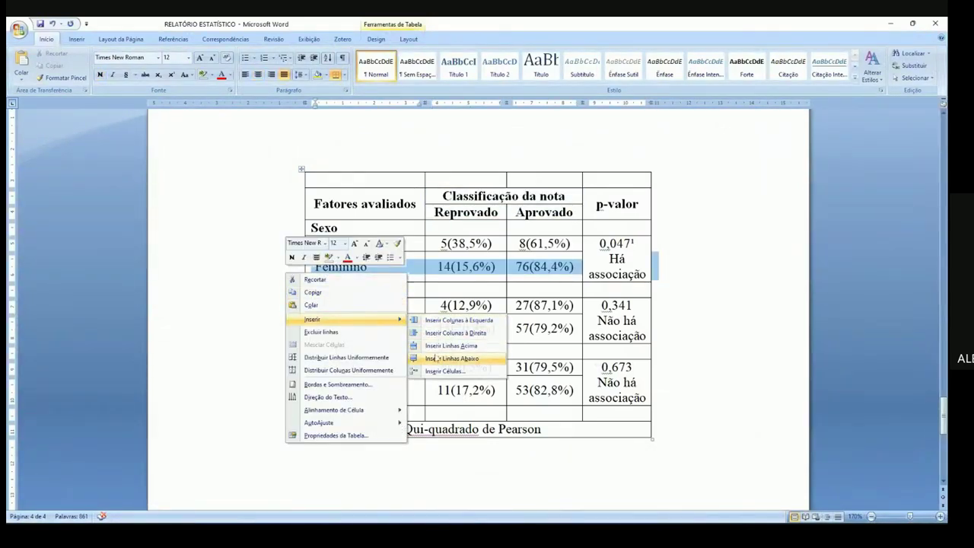
{"action": "left_click", "coordinate": [455, 358]}
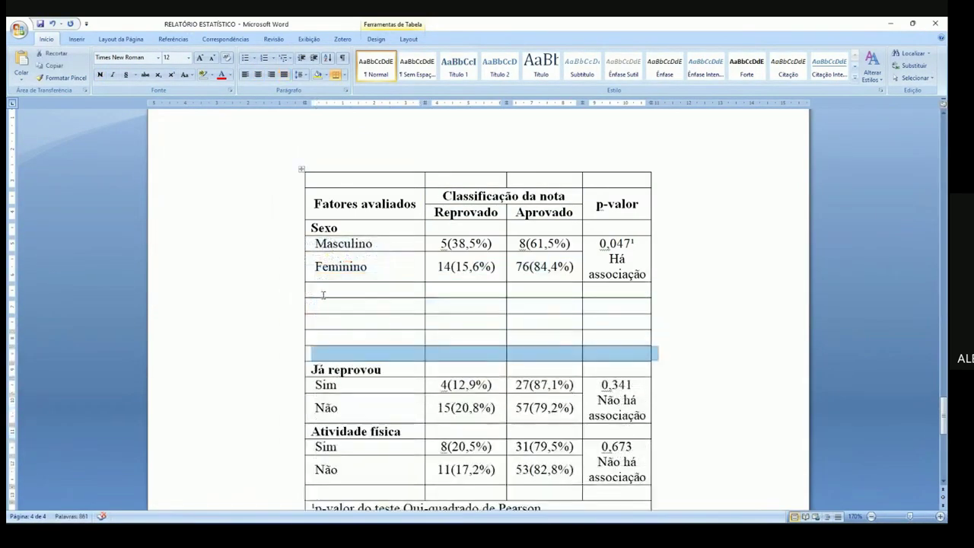
Enter "Idade" in bold as the heading of the first empty row below Feminino
{"action": "left_click", "coordinate": [322, 289]}
{"action": "type", "text": "Idade"}
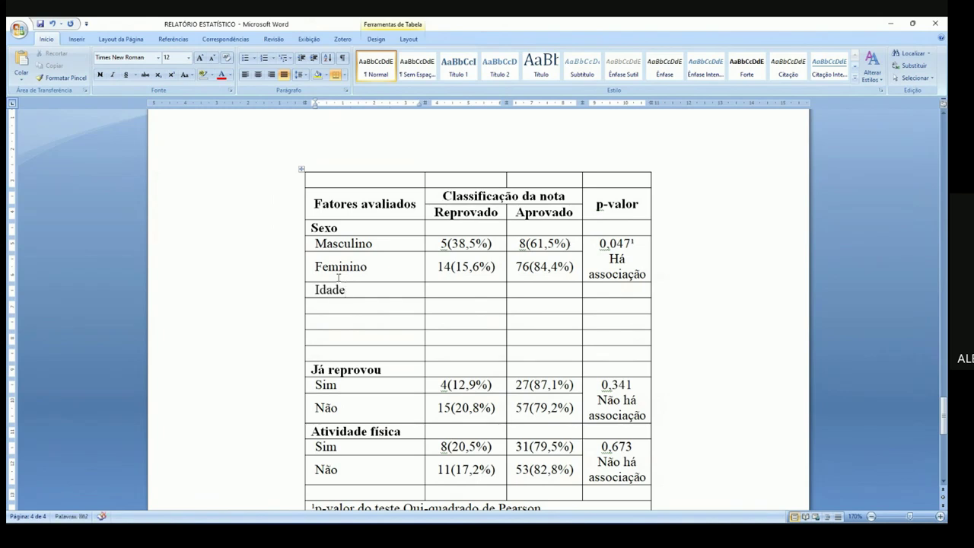
{"action": "left_click", "coordinate": [344, 303]}
{"action": "triple_click", "coordinate": [332, 283]}
{"action": "key", "text": "ctrl+b"}
{"action": "left_click", "coordinate": [336, 301]}
Copy the formatting of the Sexo heading to the Idade heading
{"action": "left_click", "coordinate": [310, 228]}
{"action": "left_click", "coordinate": [63, 78]}
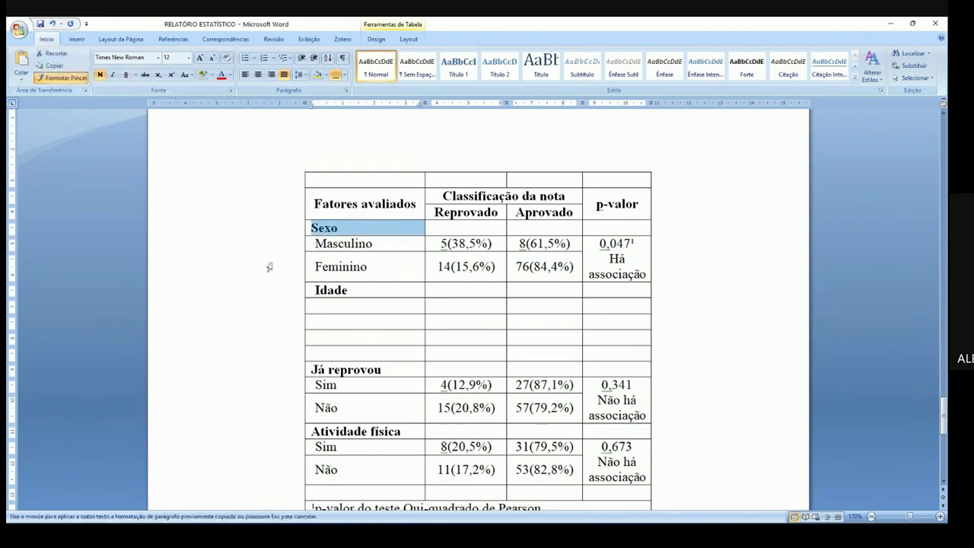
{"action": "left_click", "coordinate": [307, 287]}
{"action": "left_click", "coordinate": [321, 304]}
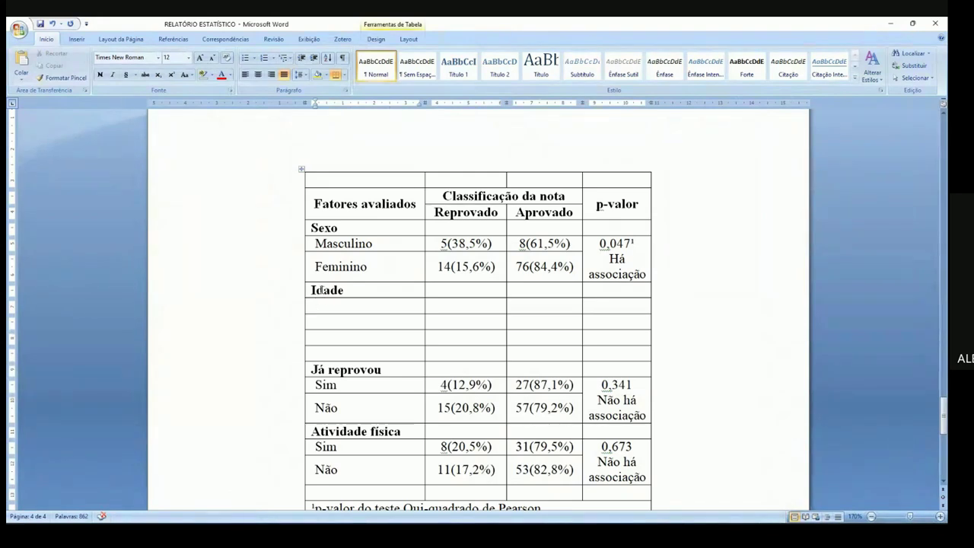
Compare Idade with the Classificação da nota headings, and examine the Idade_cat2 categories in the jamovi data sheet
{"action": "triple_click", "coordinate": [321, 290]}
{"action": "left_click_drag", "start_coordinate": [512, 206], "coordinate": [507, 196]}
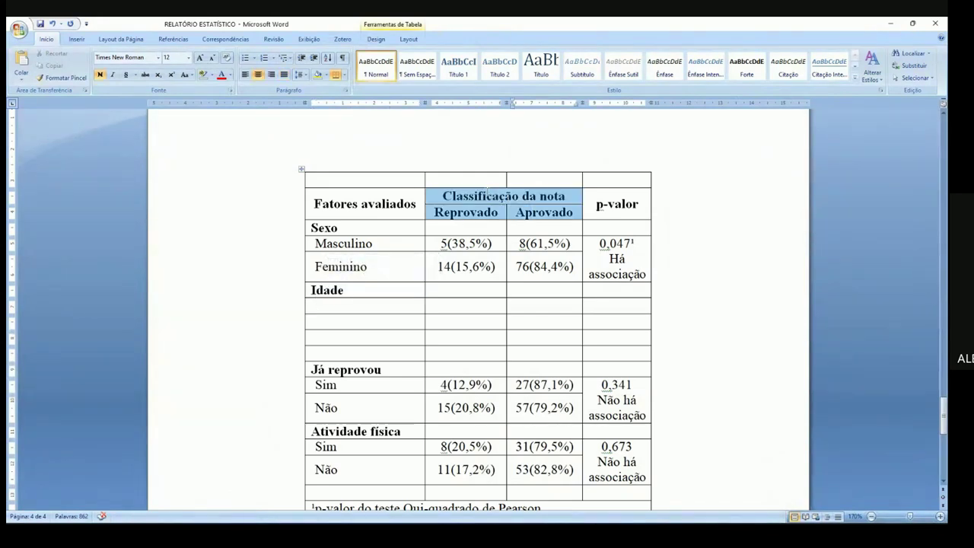
{"action": "left_click", "coordinate": [354, 319]}
{"action": "left_click", "coordinate": [348, 308]}
{"action": "key", "text": "alt+Tab"}
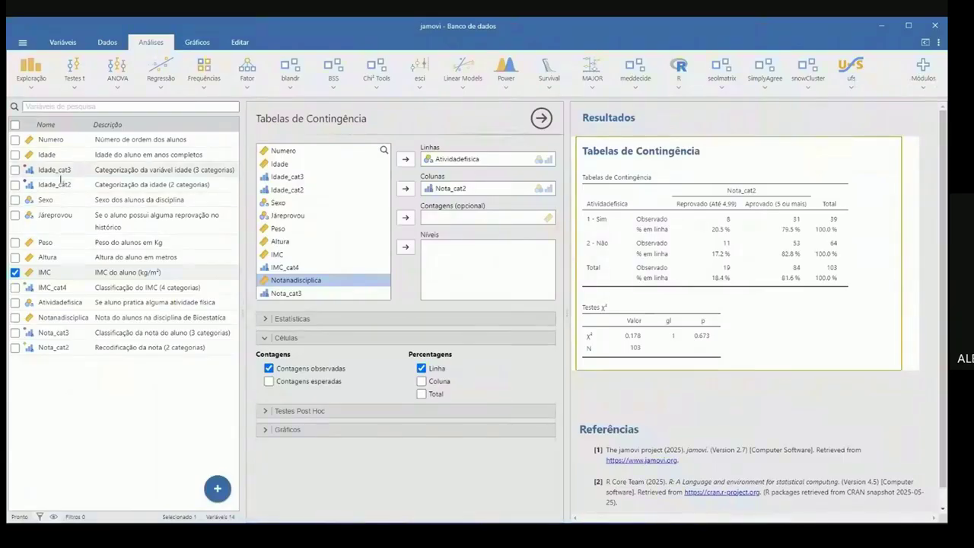
{"action": "left_click", "coordinate": [54, 184]}
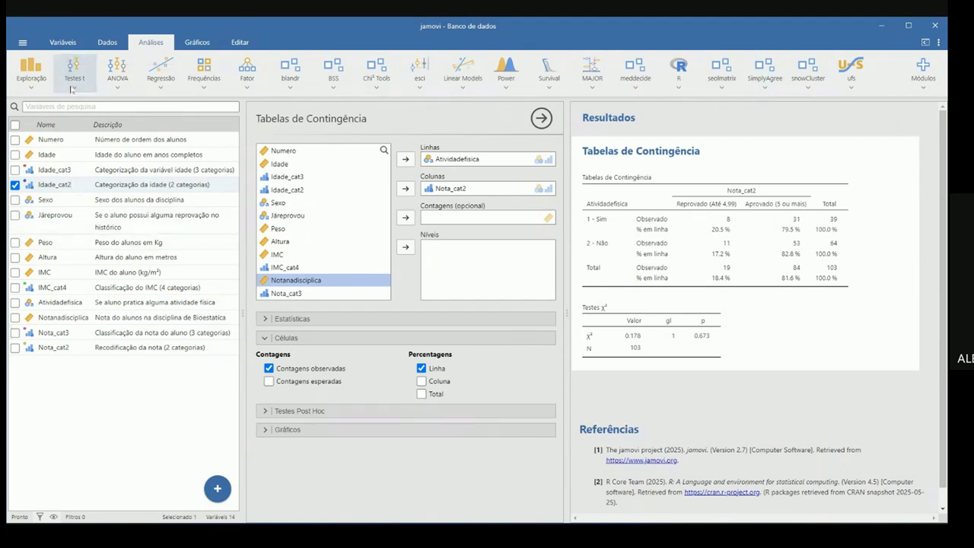
{"action": "left_click", "coordinate": [107, 42]}
{"action": "left_click_drag", "start_coordinate": [105, 505], "coordinate": [55, 515]}
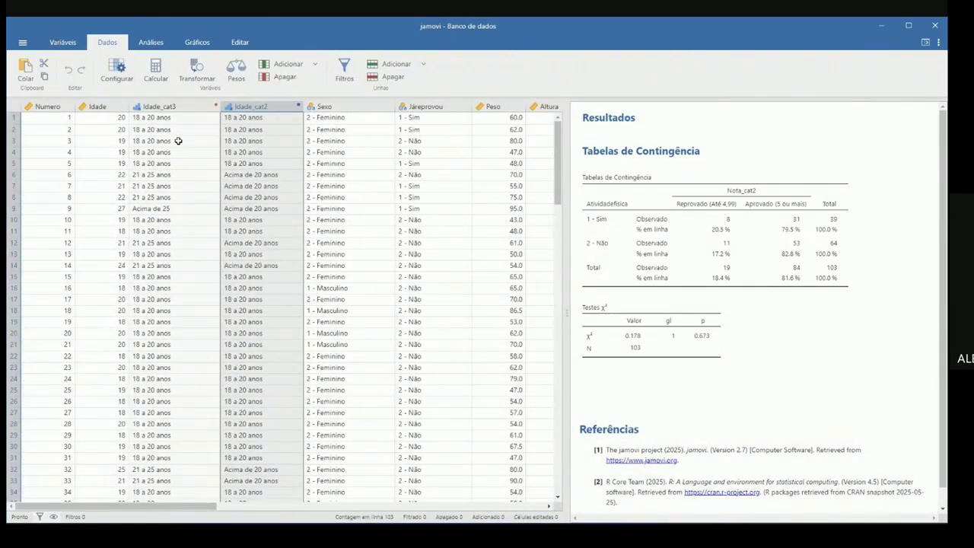
{"action": "left_click", "coordinate": [243, 119]}
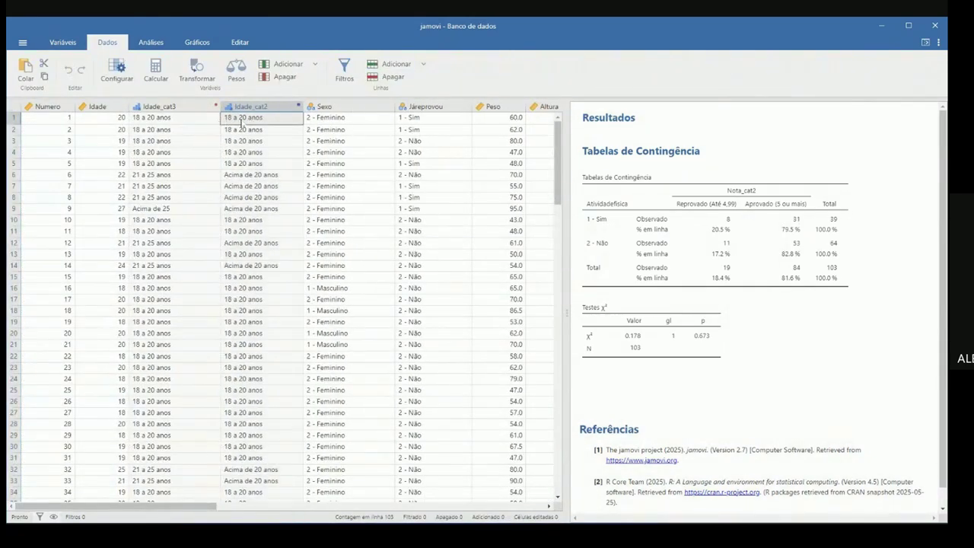
{"action": "left_click", "coordinate": [229, 174]}
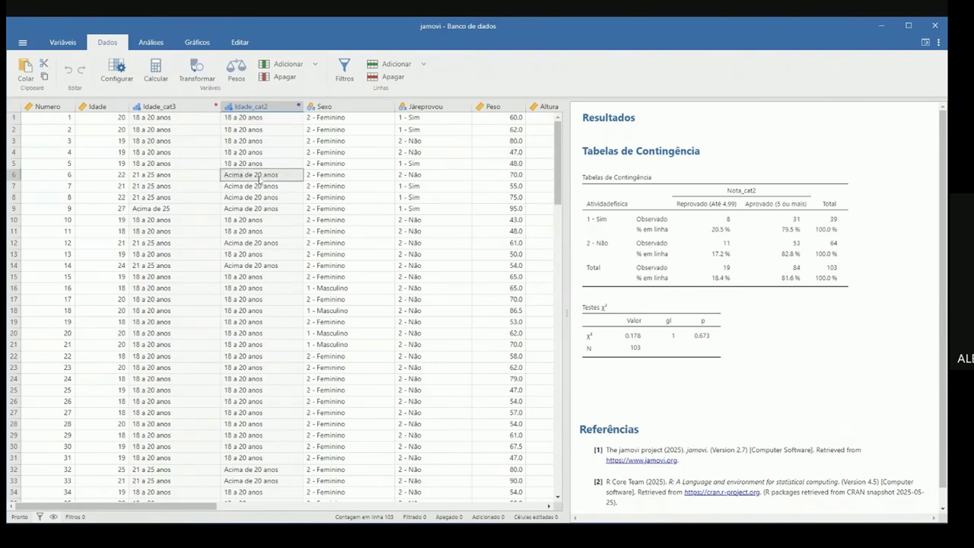
{"action": "left_click", "coordinate": [245, 118]}
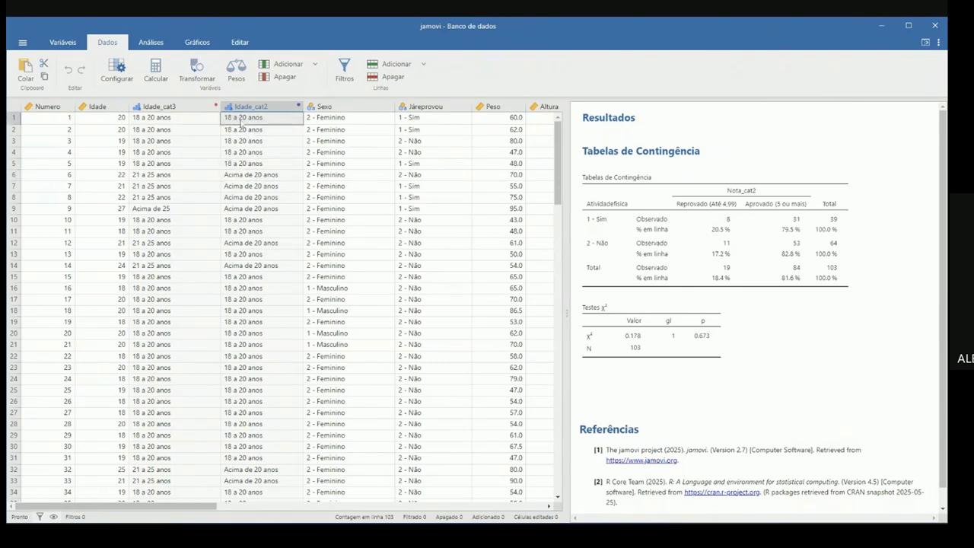
{"action": "left_click", "coordinate": [238, 175]}
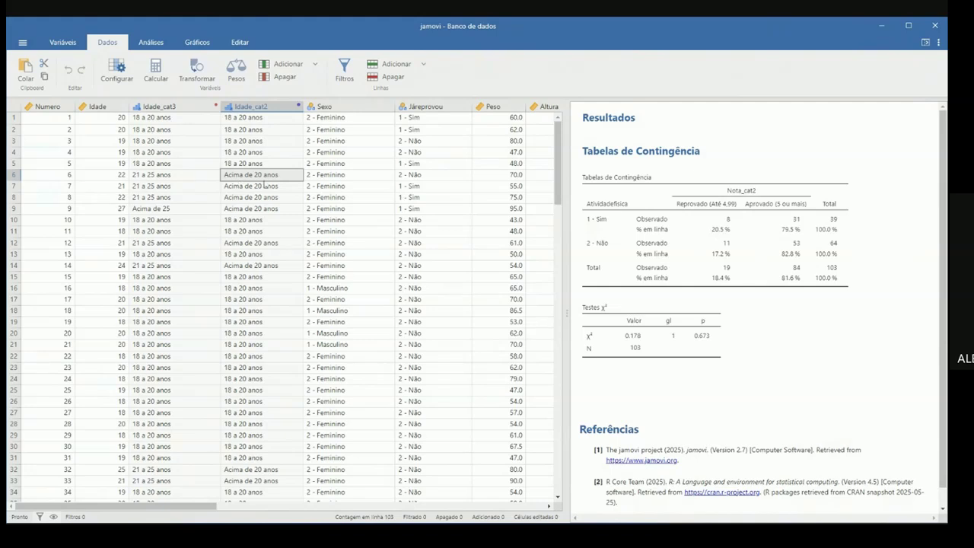
In the Word report, enter the categories "18 a 20 anos" and "Acima de 20 anos" below the Idade heading
{"action": "key", "text": "alt+Tab"}
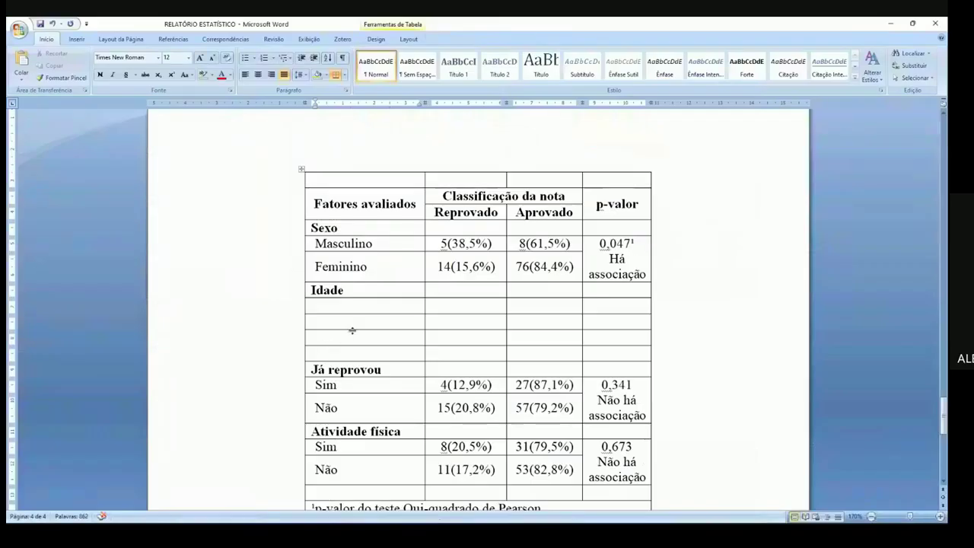
{"action": "type", "text": "18 a 20 anos"}
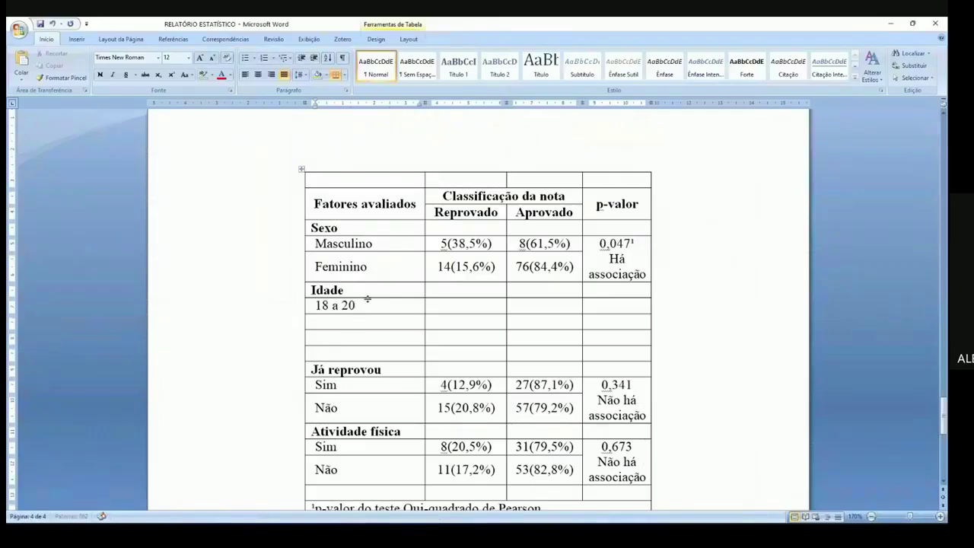
{"action": "key", "text": "Down"}
{"action": "type", "text": "Acima de 0"}
{"action": "key", "text": "BackSpace"}
{"action": "type", "text": "20 anos"}
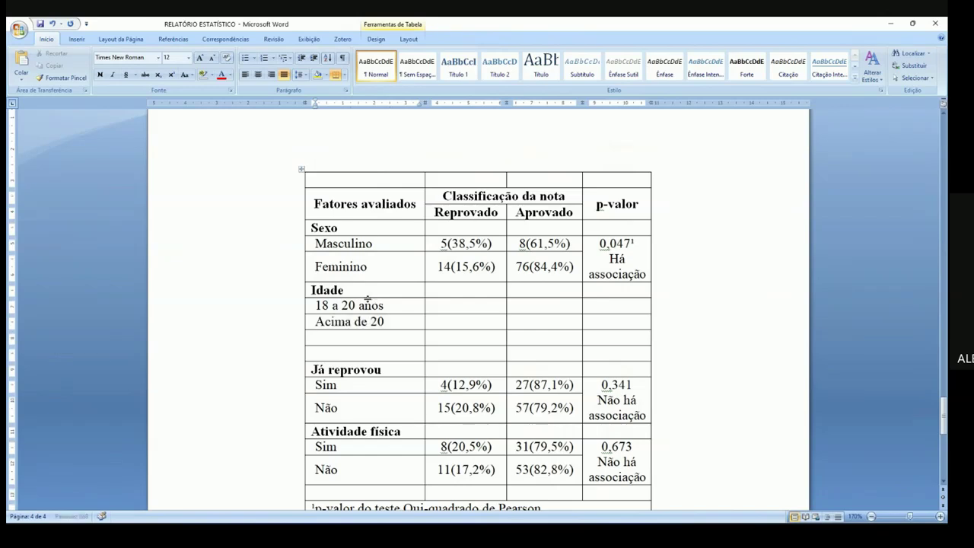
Delete the two leftover empty rows between "Acima de 20 anos" and Já reprovou
{"action": "left_click_drag", "start_coordinate": [299, 337], "coordinate": [297, 352]}
{"action": "right_click", "coordinate": [297, 351]}
{"action": "left_click", "coordinate": [335, 410]}
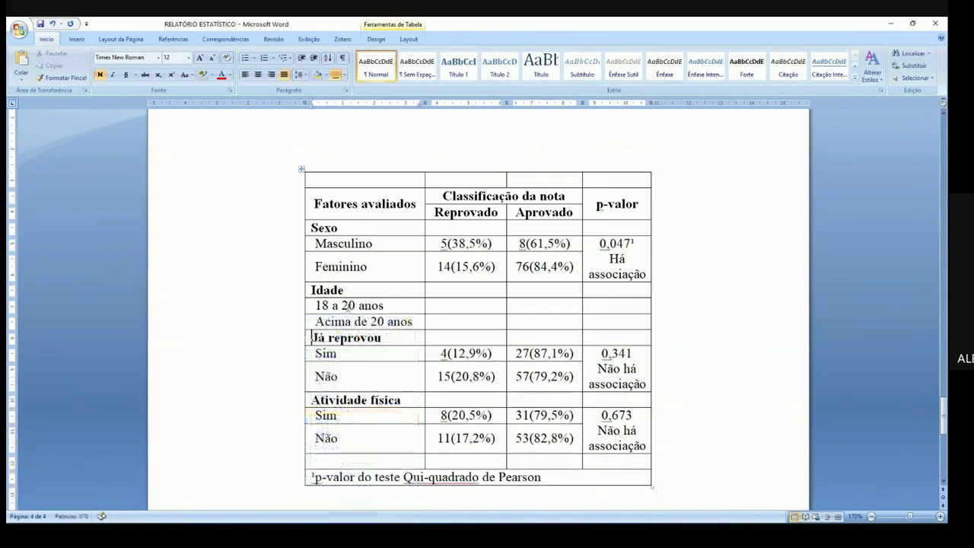
Switch to jamovi, reopen the existing contingency table analysis and replace the row variable Atividadefisica with Idade_cat2
{"action": "left_click_drag", "start_coordinate": [348, 305], "coordinate": [348, 321]}
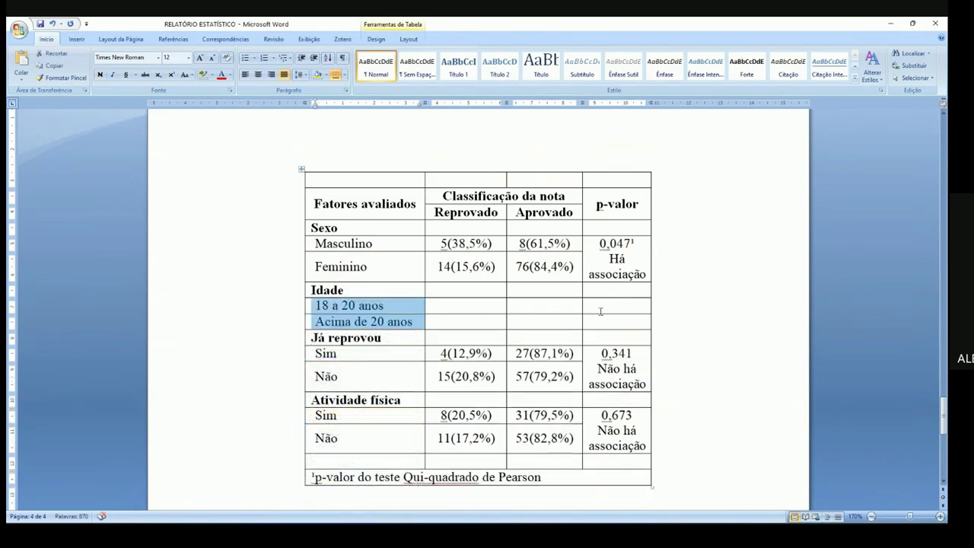
{"action": "left_click", "coordinate": [502, 309]}
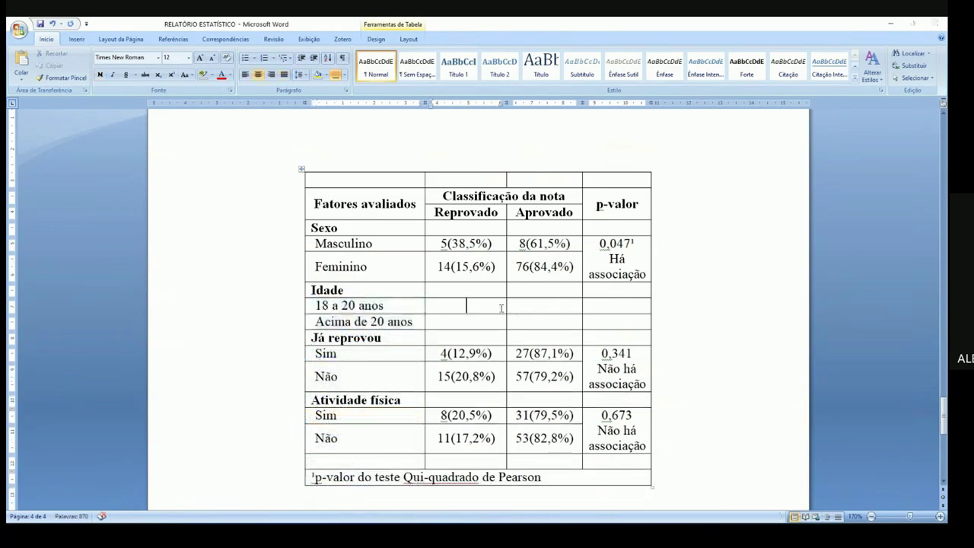
{"action": "key", "text": "alt+Tab"}
{"action": "left_click", "coordinate": [151, 42]}
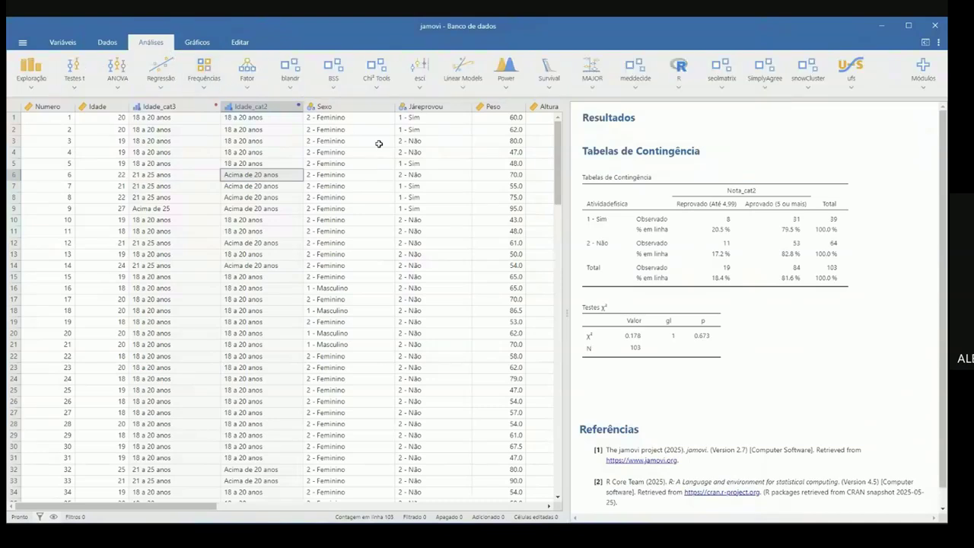
{"action": "left_click", "coordinate": [207, 67]}
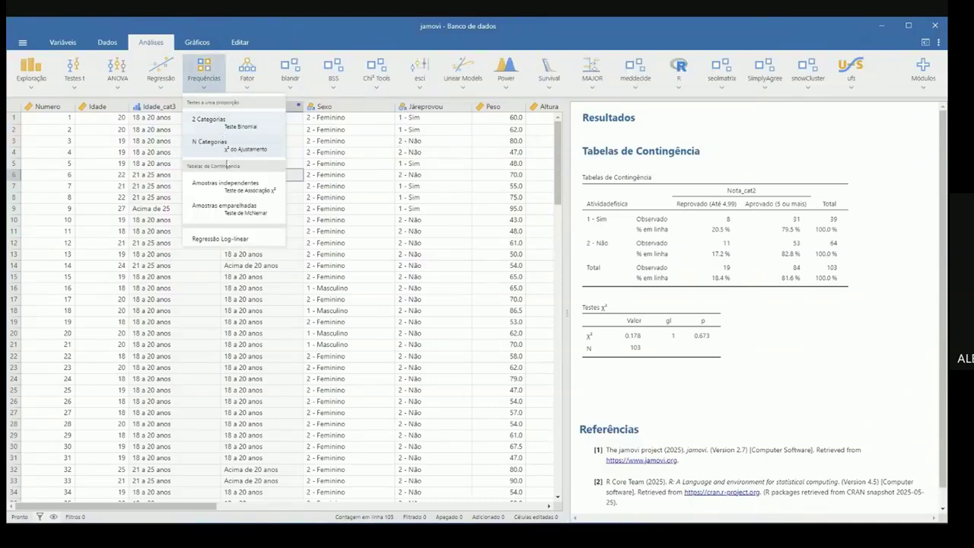
{"action": "left_click", "coordinate": [740, 235]}
{"action": "left_click", "coordinate": [663, 240]}
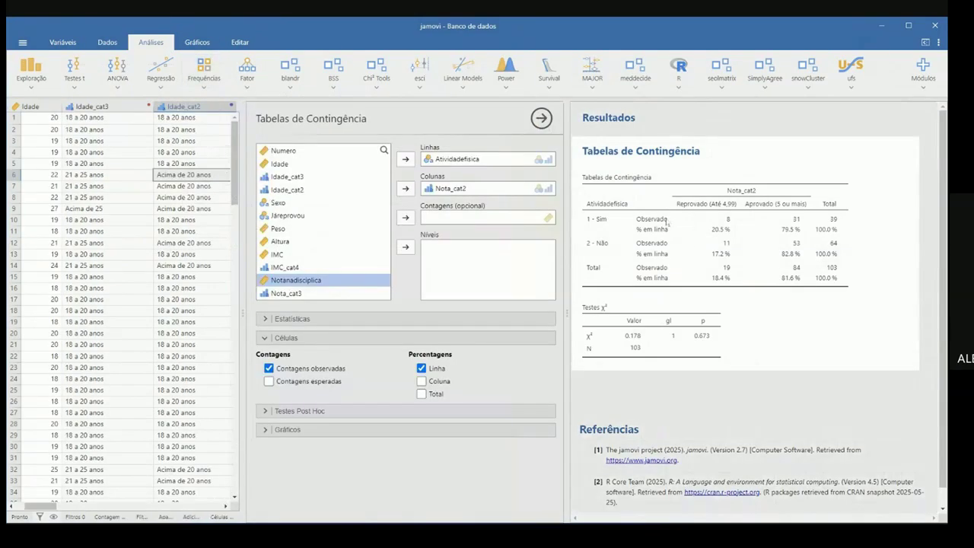
{"action": "left_click", "coordinate": [458, 160]}
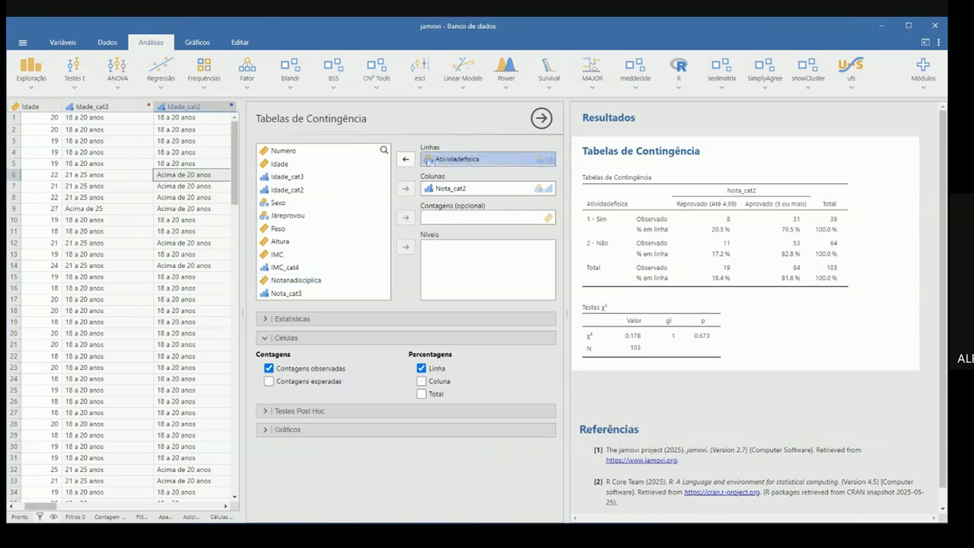
{"action": "left_click", "coordinate": [405, 159]}
{"action": "scroll", "coordinate": [388, 188], "scroll_direction": "down", "scroll_amount": 1}
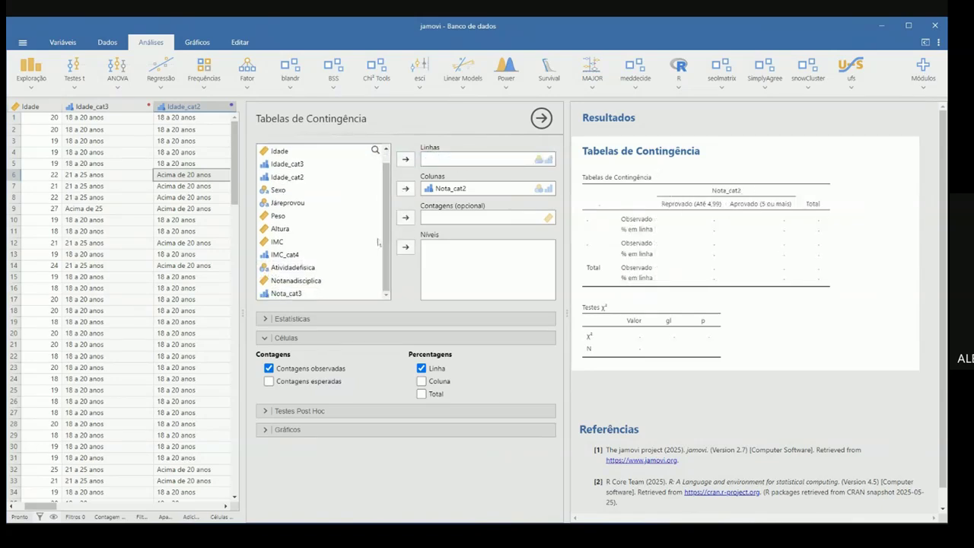
{"action": "left_click", "coordinate": [289, 183]}
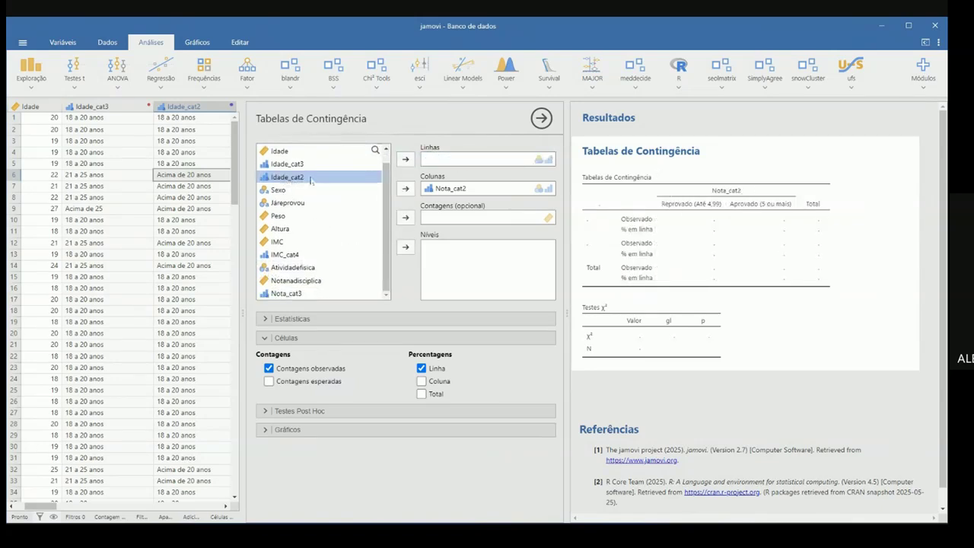
{"action": "left_click", "coordinate": [406, 159]}
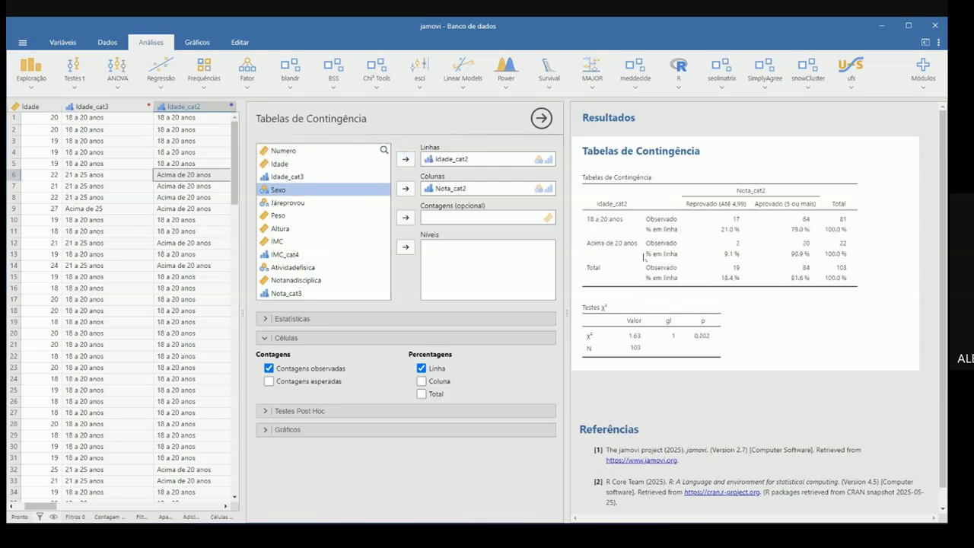
Copy the jamovi counts for 18 a 20 anos into the report: 17 under Reprovado and 64 under Aprovado
{"action": "key", "text": "alt+Tab"}
{"action": "double_click", "coordinate": [378, 305]}
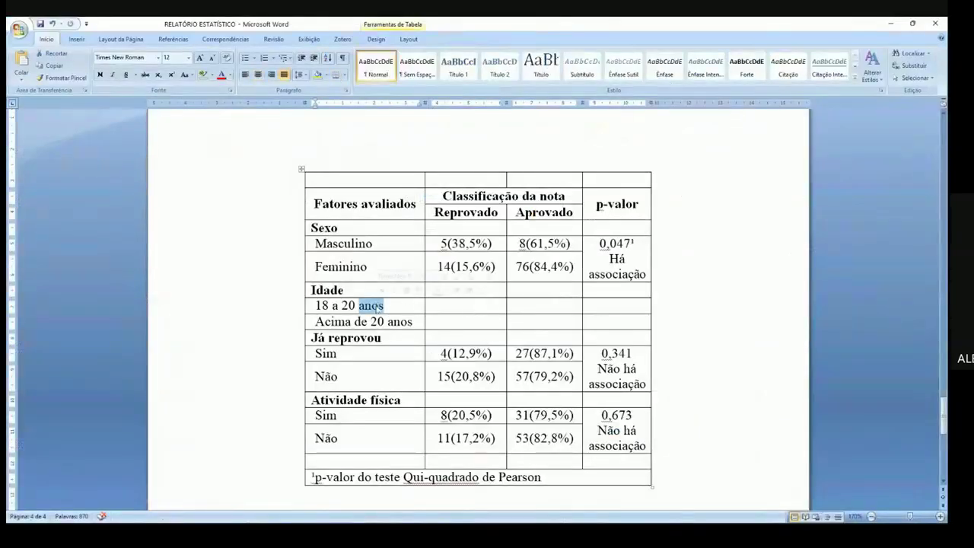
{"action": "left_click", "coordinate": [434, 308]}
{"action": "key", "text": "alt+Tab"}
{"action": "key", "text": "alt+Tab"}
{"action": "type", "text": "17"}
{"action": "key", "text": "Tab"}
{"action": "key", "text": "alt+Tab"}
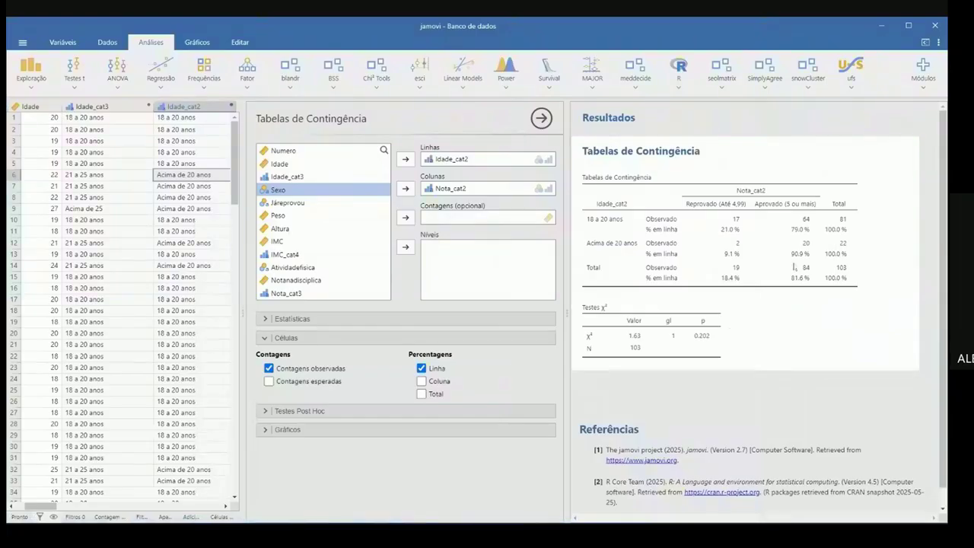
{"action": "key", "text": "alt+Tab"}
{"action": "type", "text": "64"}
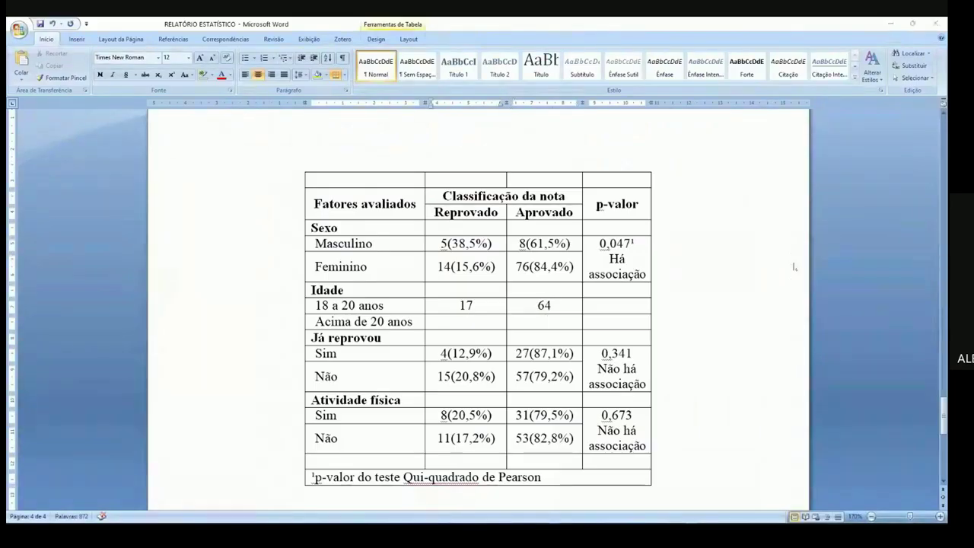
Fill the Acima de 20 anos row with the jamovi counts 2 under Reprovado and 20 under Aprovado
{"action": "key", "text": "alt+Tab"}
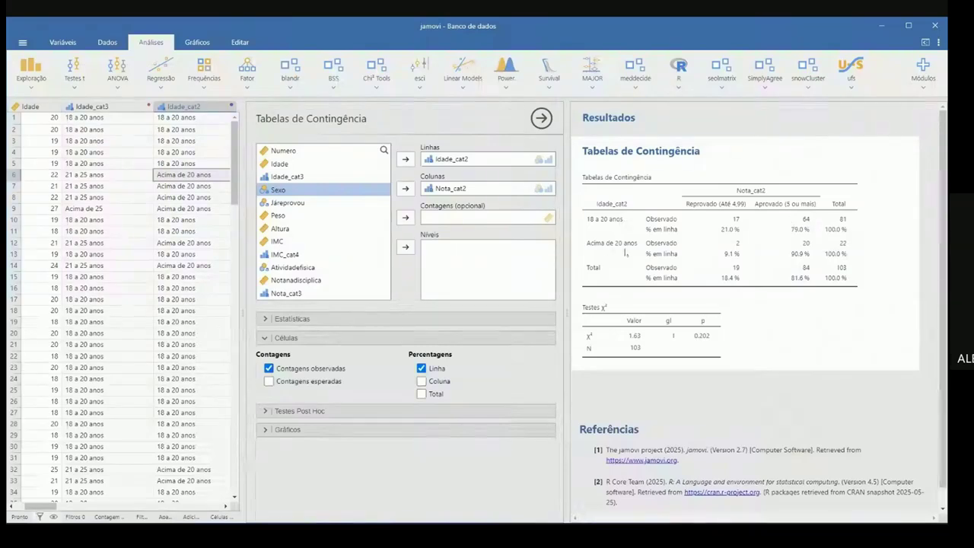
{"action": "key", "text": "alt+Tab"}
{"action": "type", "text": "2"}
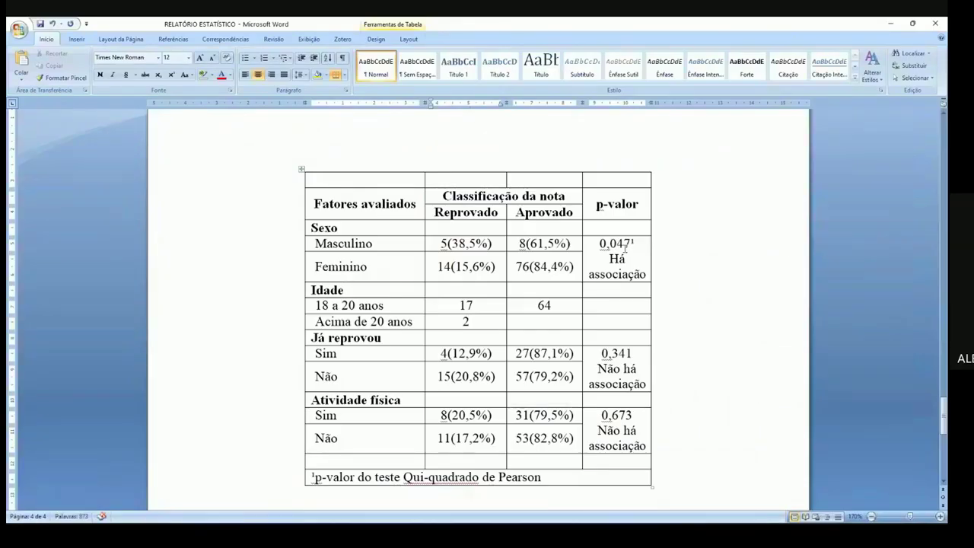
{"action": "key", "text": "Tab"}
{"action": "key", "text": "alt+Tab"}
{"action": "key", "text": "alt+Tab"}
{"action": "type", "text": "20"}
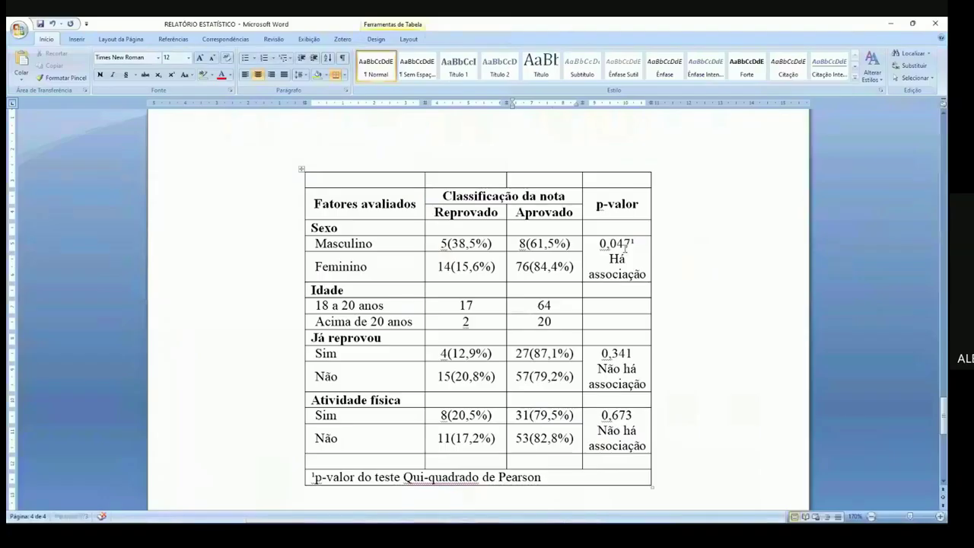
Add a "(%)" placeholder after each of the four Idade counts in the Reprovado and Aprovado columns
{"action": "left_click", "coordinate": [494, 312]}
{"action": "type", "text": "(%)"}
{"action": "key", "text": "shift+Left"}
{"action": "key", "text": "shift+Left"}
{"action": "key", "text": "shift+Left"}
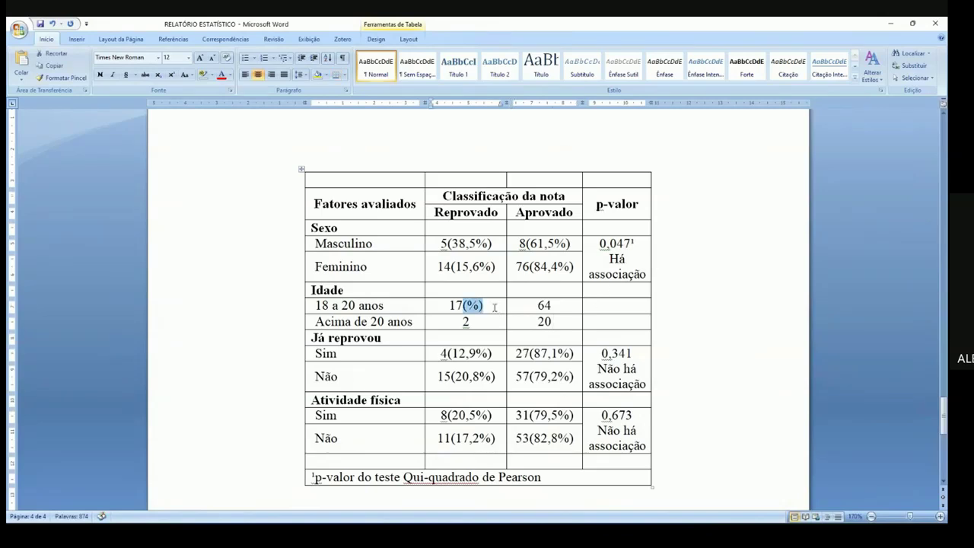
{"action": "key", "text": "ctrl+c"}
{"action": "key", "text": "Down"}
{"action": "key", "text": "ctrl+v"}
{"action": "key", "text": "Right"}
{"action": "key", "text": "Right"}
{"action": "key", "text": "Right"}
{"action": "key", "text": "ctrl+v"}
{"action": "key", "text": "Down"}
{"action": "key", "text": "ctrl+v"}
Fill in the 18 a 20 anos row percentages from jamovi: 21,0 under Reprovado and 79,0 under Aprovado
{"action": "left_click", "coordinate": [495, 307]}
{"action": "key", "text": "Left"}
{"action": "key", "text": "Left"}
{"action": "key", "text": "alt+Tab"}
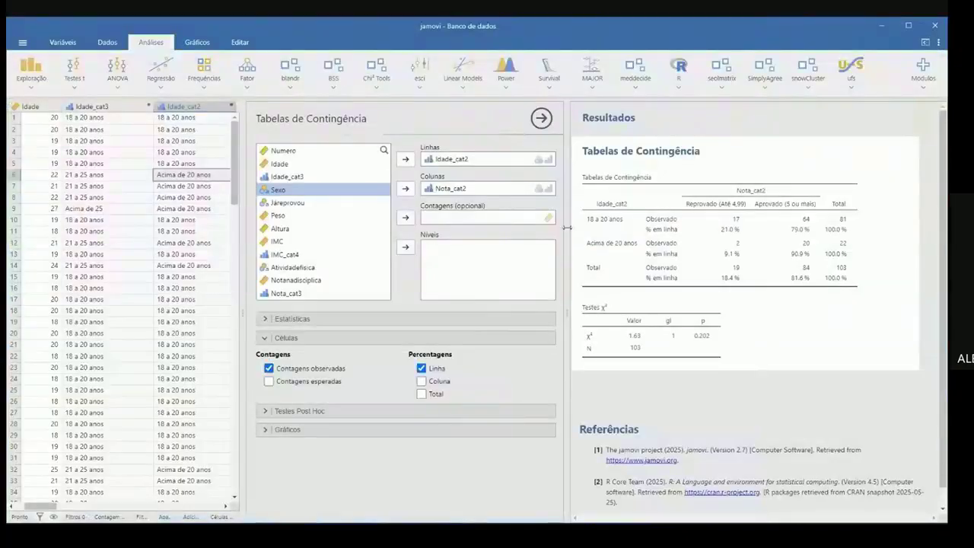
{"action": "key", "text": "alt+Tab"}
{"action": "type", "text": "21,0"}
{"action": "key", "text": "Right"}
{"action": "key", "text": "Right"}
{"action": "key", "text": "Right"}
{"action": "key", "text": "Right"}
{"action": "key", "text": "Right"}
{"action": "key", "text": "Right"}
{"action": "key", "text": "alt+Tab"}
{"action": "key", "text": "alt+Tab"}
{"action": "type", "text": "790"}
{"action": "key", "text": "BackSpace"}
{"action": "type", "text": ",0"}
Fill in the Acima de 20 anos row percentages from jamovi: 9,1 under Reprovado and 90,9 under Aprovado
{"action": "key", "text": "Down"}
{"action": "key", "text": "shift+Tab"}
{"action": "key", "text": "Left"}
{"action": "key", "text": "Right"}
{"action": "key", "text": "Right"}
{"action": "key", "text": "alt+Tab"}
{"action": "key", "text": "alt+Tab"}
{"action": "type", "text": "9,1"}
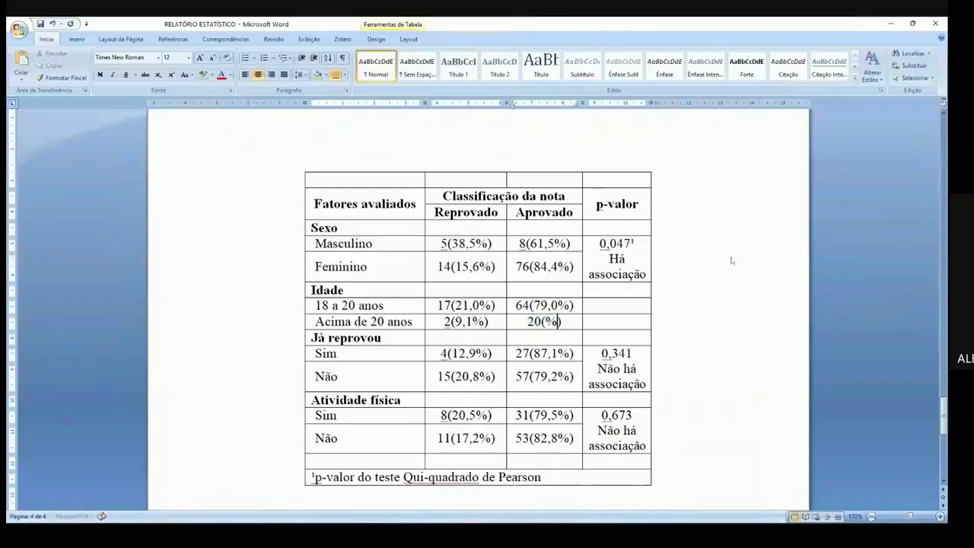
{"action": "key", "text": "alt+Tab"}
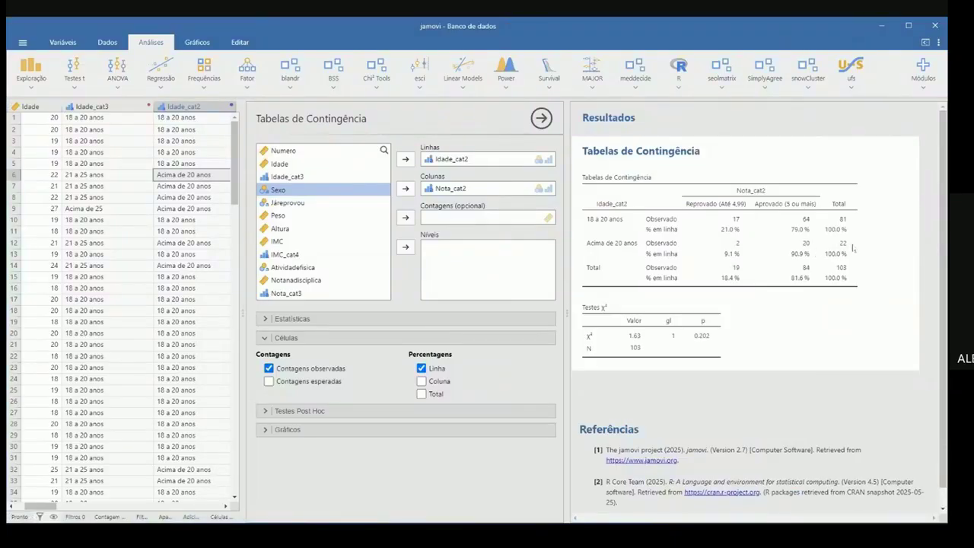
{"action": "key", "text": "alt+Tab"}
{"action": "type", "text": "90,"}
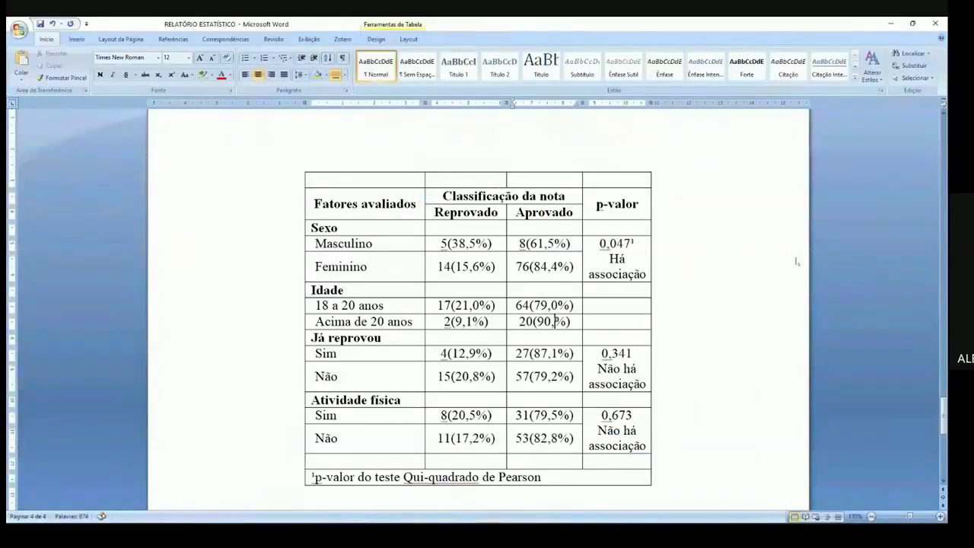
{"action": "type", "text": "9"}
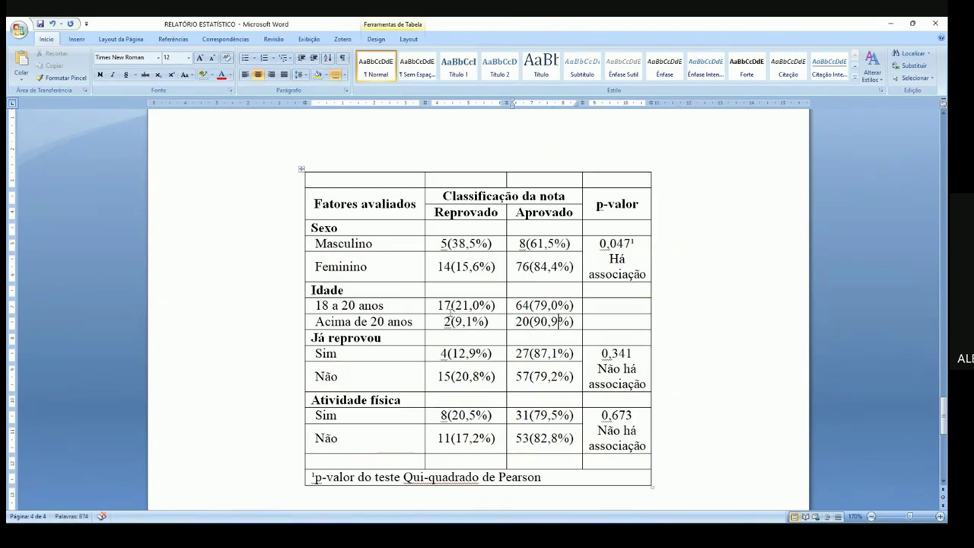
Compare the Reprovado percentages of the two Idade groups in the report table
{"action": "double_click", "coordinate": [456, 308]}
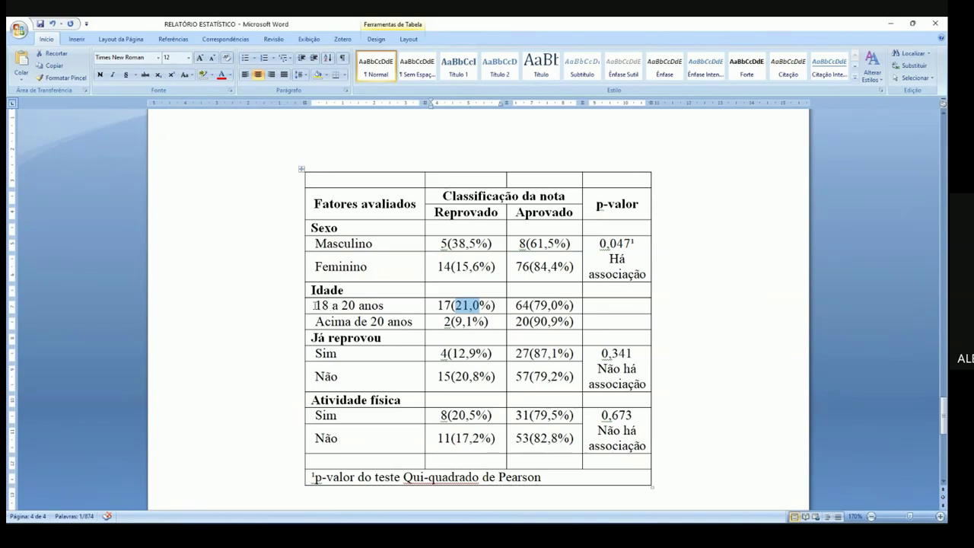
{"action": "left_click_drag", "start_coordinate": [315, 305], "coordinate": [484, 305]}
{"action": "left_click", "coordinate": [464, 321]}
{"action": "left_click_drag", "start_coordinate": [318, 321], "coordinate": [473, 323]}
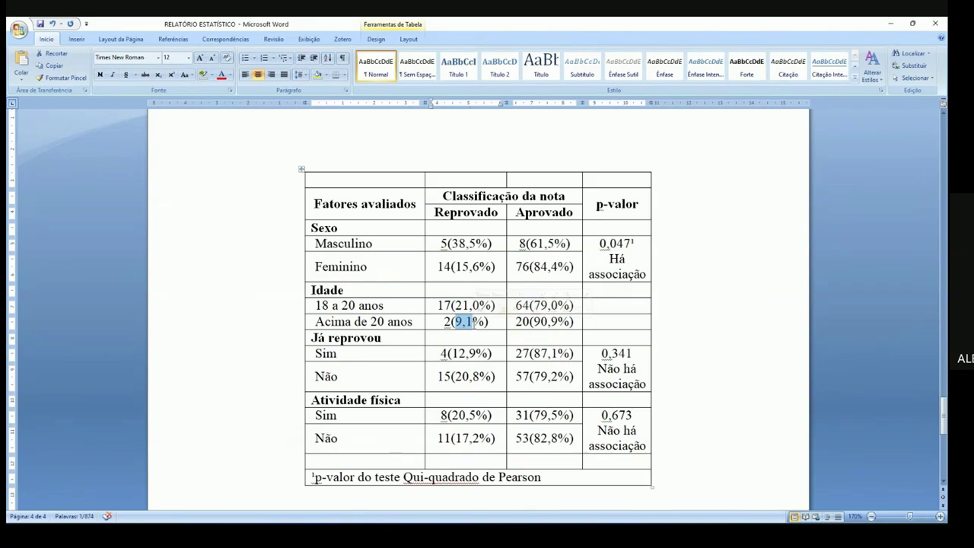
{"action": "left_click_drag", "start_coordinate": [456, 305], "coordinate": [478, 307]}
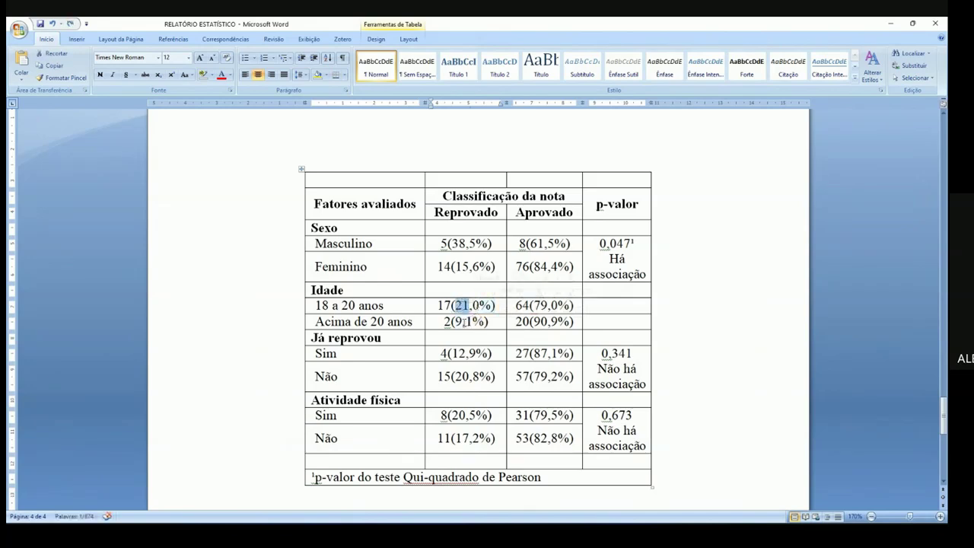
{"action": "left_click", "coordinate": [325, 321]}
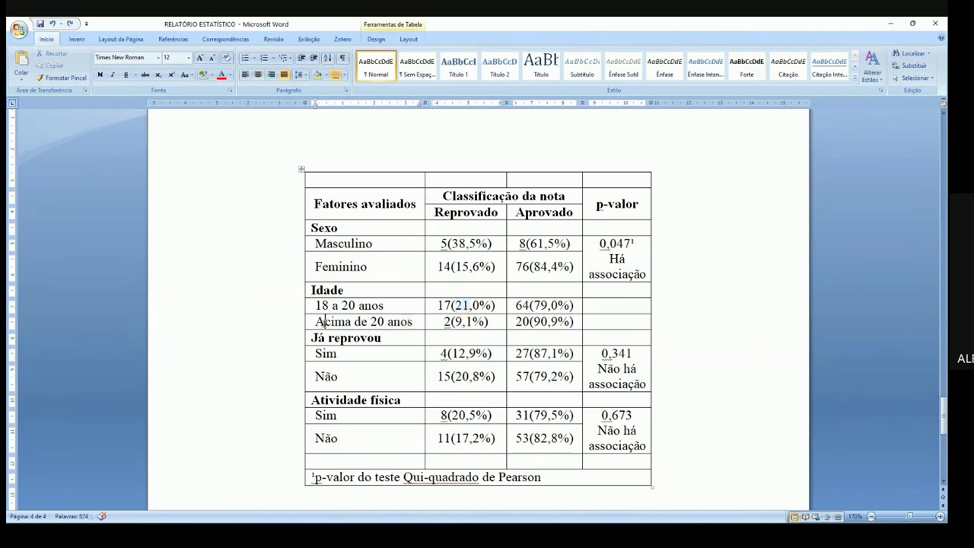
{"action": "left_click_drag", "start_coordinate": [317, 321], "coordinate": [414, 321]}
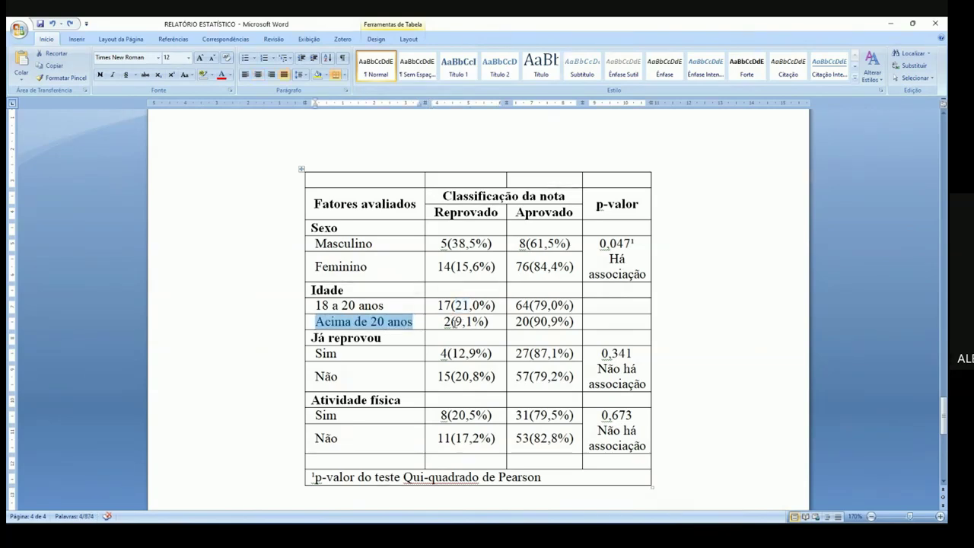
{"action": "left_click", "coordinate": [470, 321]}
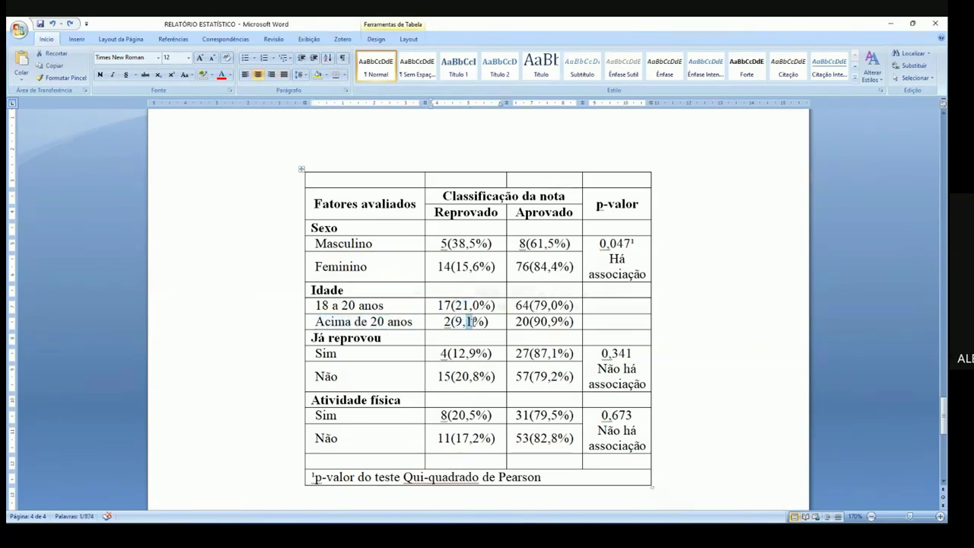
{"action": "left_click", "coordinate": [471, 321]}
{"action": "left_click_drag", "start_coordinate": [481, 305], "coordinate": [453, 322]}
{"action": "left_click", "coordinate": [456, 324]}
{"action": "left_click", "coordinate": [524, 321]}
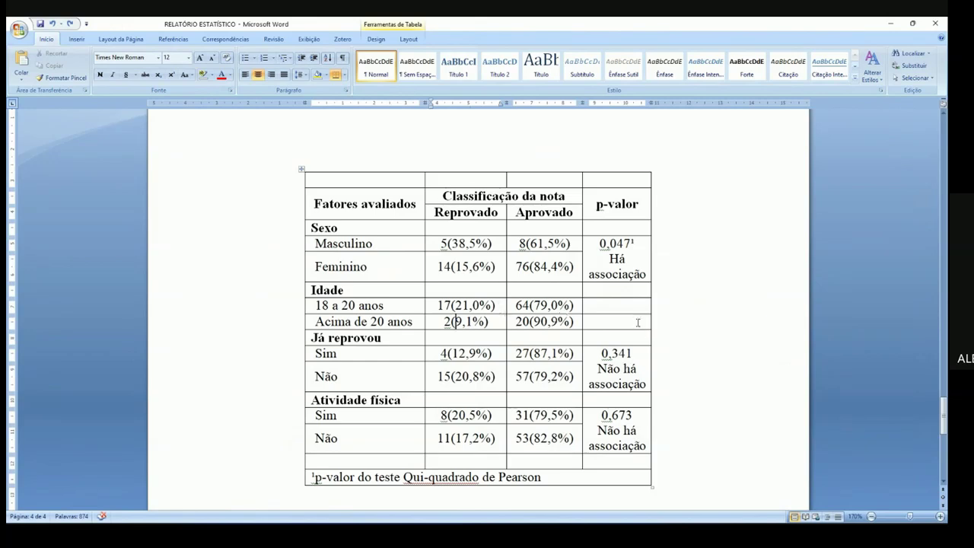
Merge the two Idade p-value cells and enter the jamovi chi-square p-value 0,202
{"action": "left_click_drag", "start_coordinate": [638, 322], "coordinate": [618, 304]}
{"action": "right_click", "coordinate": [614, 318]}
{"action": "left_click", "coordinate": [650, 394]}
{"action": "left_click", "coordinate": [617, 312]}
{"action": "key", "text": "alt+Tab"}
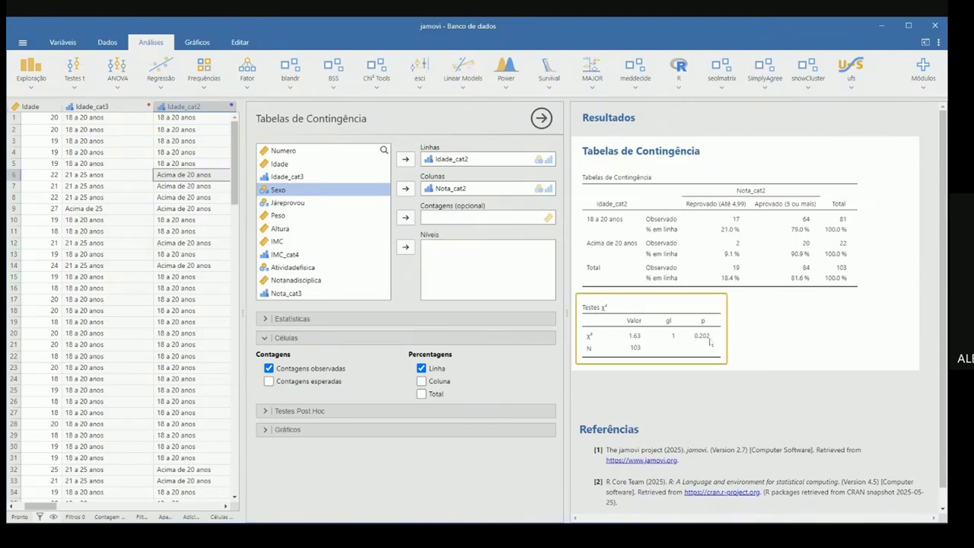
{"action": "key", "text": "alt+Tab"}
{"action": "type", "text": "0,202"}
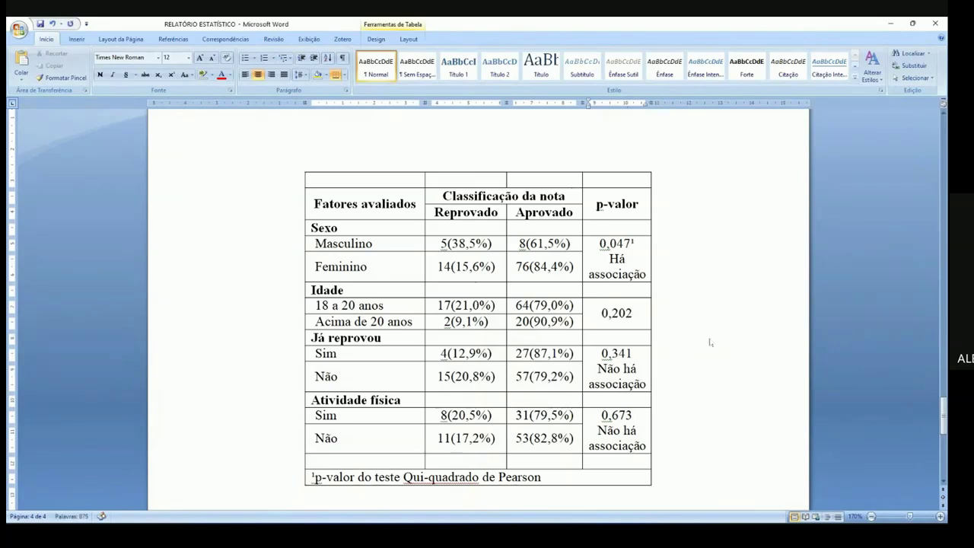
Add the reference value 0,050 on a new line beneath the Idade p-value
{"action": "key", "text": "Return"}
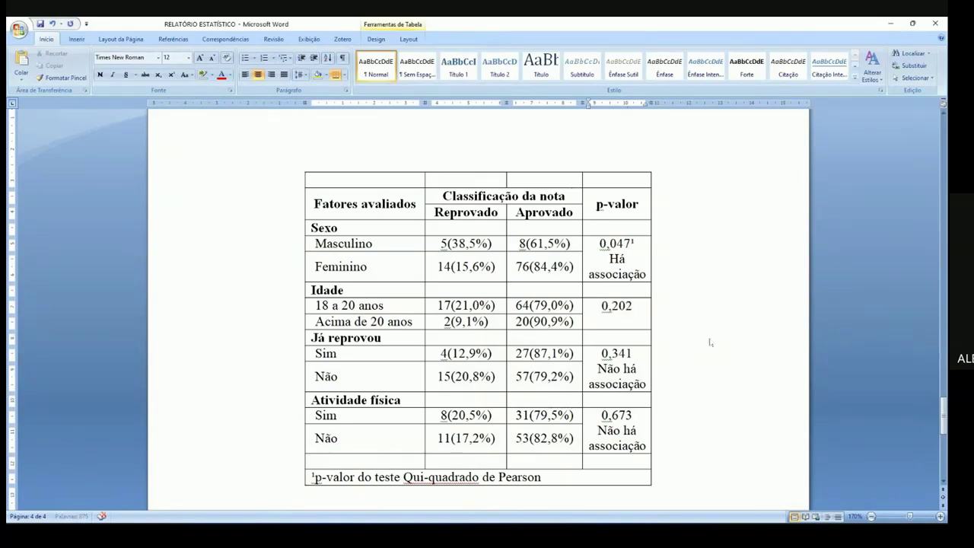
{"action": "type", "text": "0,05"}
{"action": "type", "text": "0"}
{"action": "key", "text": "BackSpace"}
{"action": "type", "text": "50"}
Compare the Idade p-value digit by digit with the 0,050 threshold below it
{"action": "left_click_drag", "start_coordinate": [601, 321], "coordinate": [636, 322]}
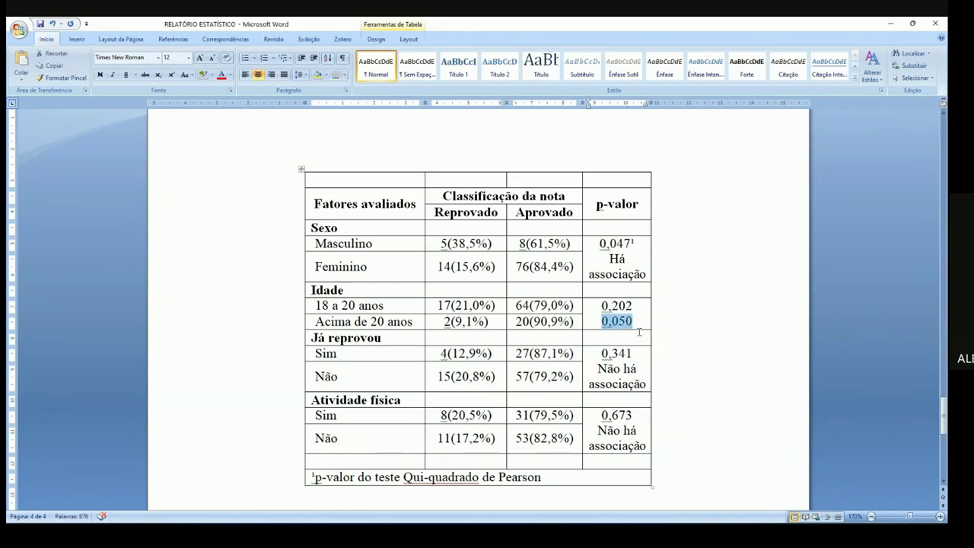
{"action": "left_click", "coordinate": [613, 321]}
{"action": "key", "text": "Up"}
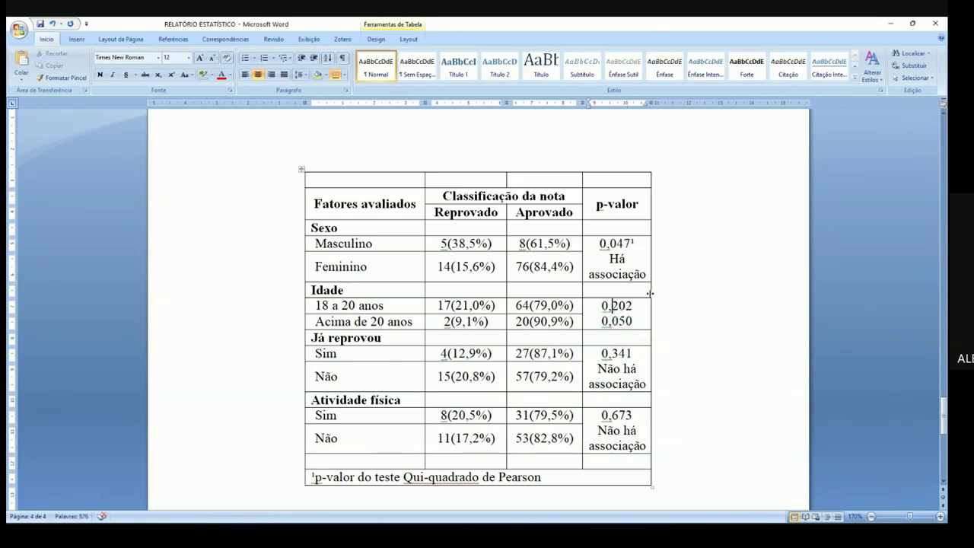
{"action": "key", "text": "shift+Right"}
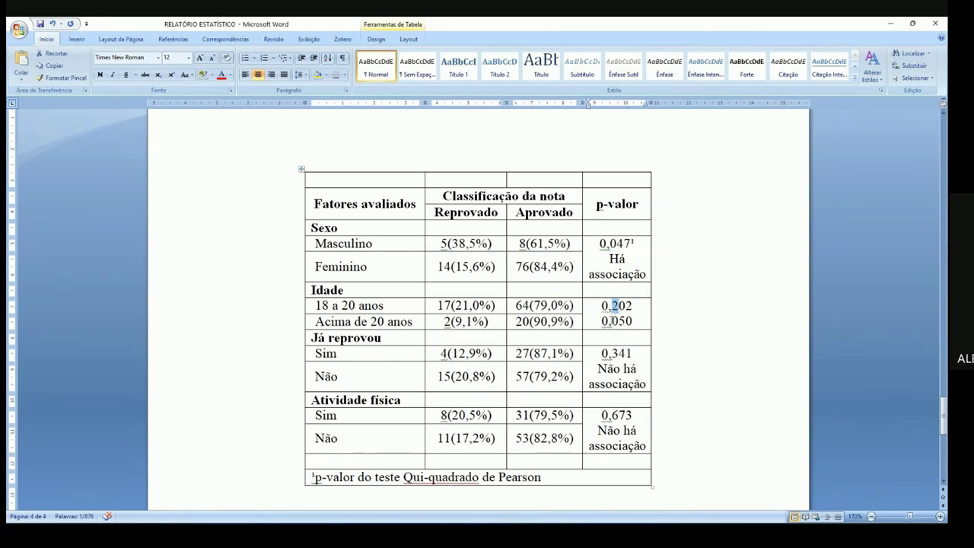
{"action": "left_click_drag", "start_coordinate": [611, 305], "coordinate": [616, 321]}
{"action": "left_click", "coordinate": [613, 307]}
{"action": "key", "text": "End"}
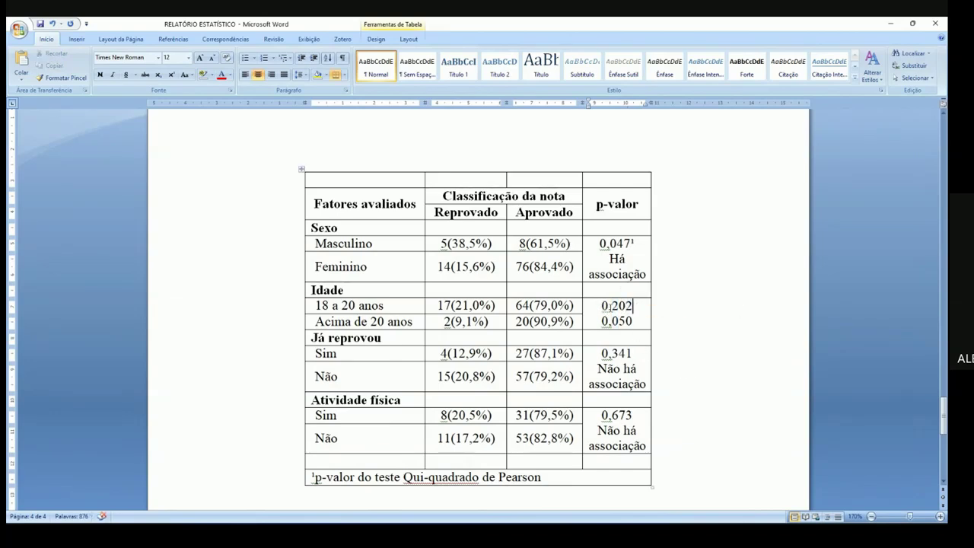
{"action": "double_click", "coordinate": [612, 306]}
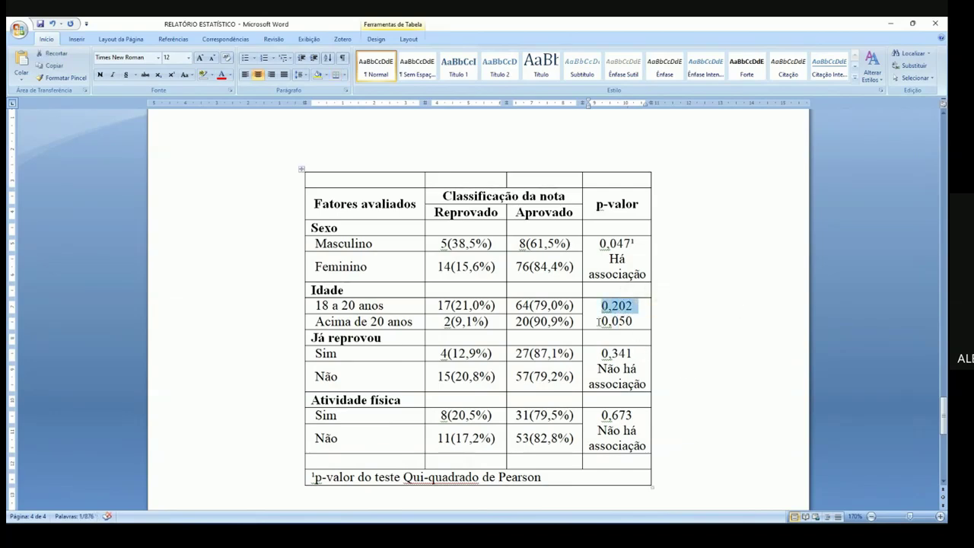
{"action": "double_click", "coordinate": [603, 321]}
Switch to the Aula - 16.06.txt notes and review the p<0,05 association rule for the Teste Qui-quadrado de Pearson
{"action": "key", "text": "alt+Tab"}
{"action": "key", "text": "alt+Tab"}
{"action": "key", "text": "alt+Tab"}
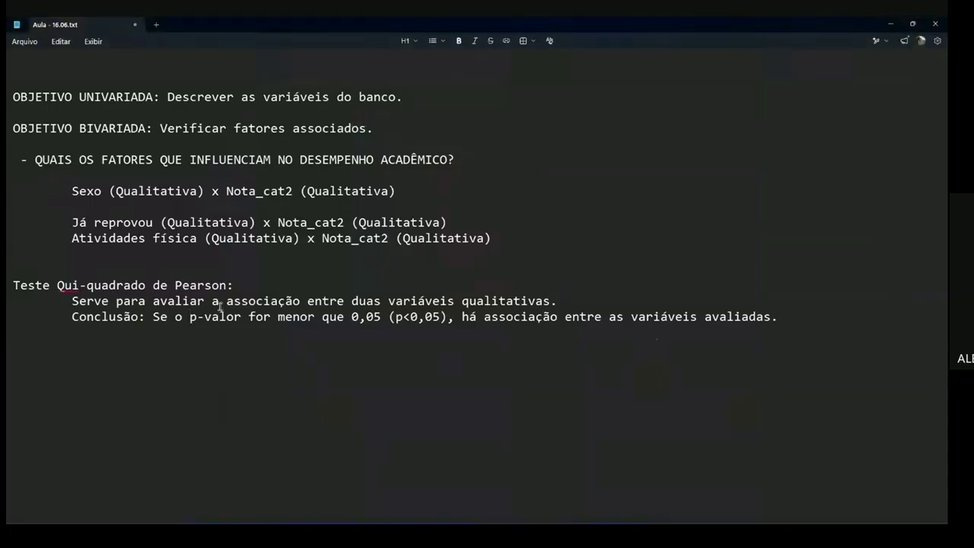
{"action": "left_click_drag", "start_coordinate": [468, 316], "coordinate": [555, 317]}
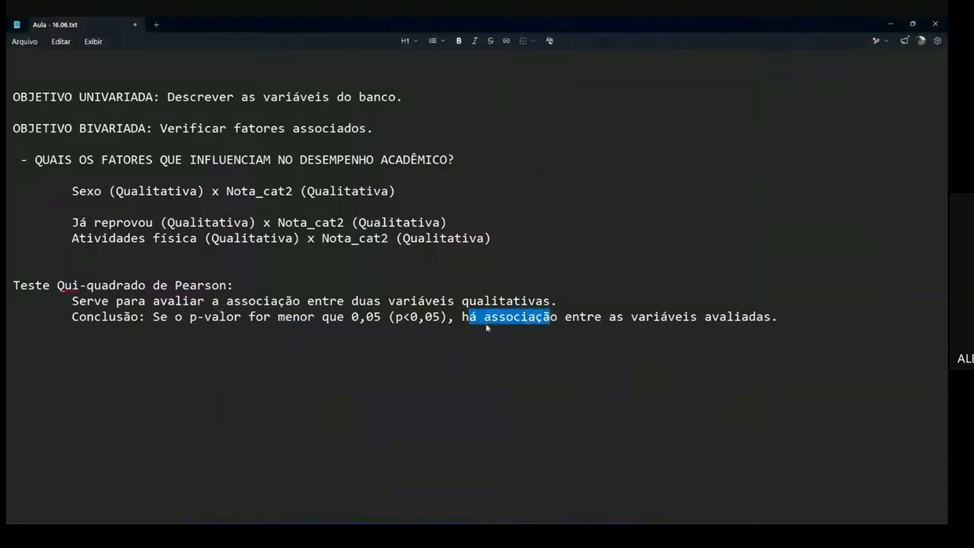
{"action": "left_click_drag", "start_coordinate": [395, 316], "coordinate": [411, 318]}
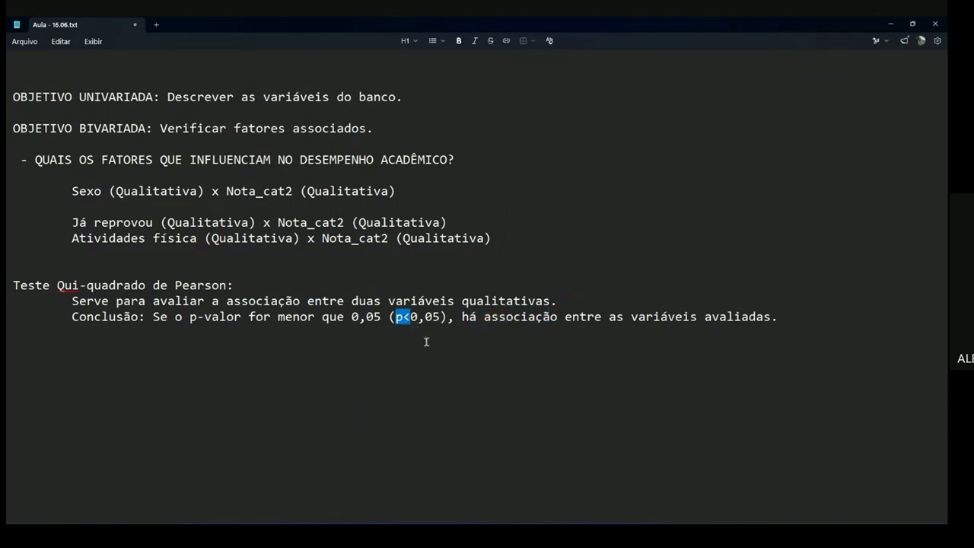
Back in the Word report, replace 0,050 under Idade with "Não há associação" copied from the Já reprovou p-value cell
{"action": "key", "text": "alt+Tab"}
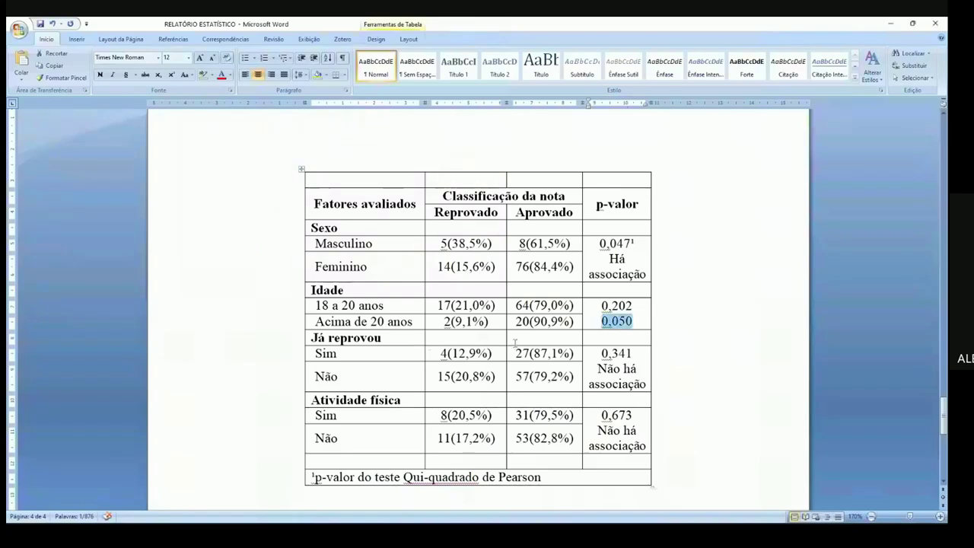
{"action": "left_click", "coordinate": [638, 311]}
{"action": "left_click_drag", "start_coordinate": [645, 385], "coordinate": [597, 368]}
{"action": "key", "text": "ctrl+c"}
{"action": "double_click", "coordinate": [616, 320]}
{"action": "key", "text": "ctrl+v"}
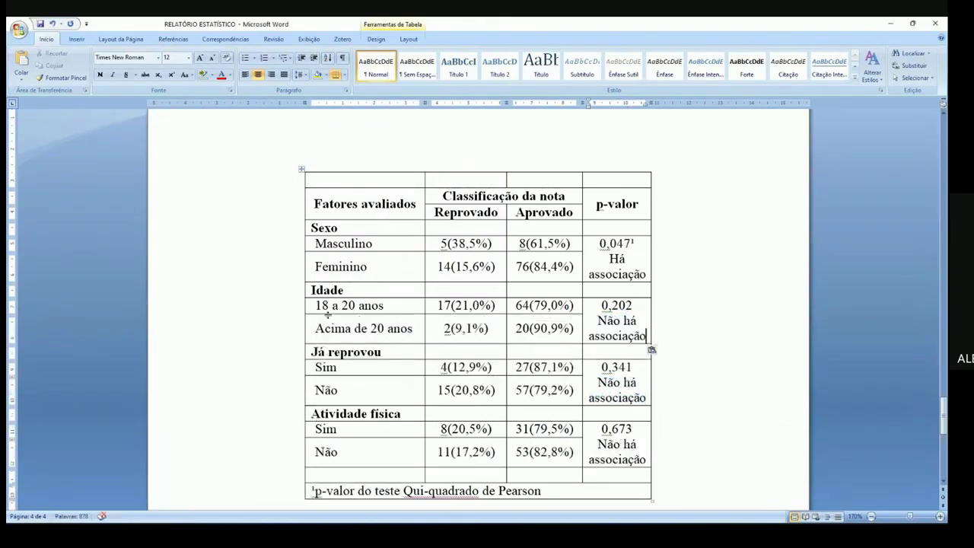
Examine the Idade rows, relating the Reprovado and Aprovado percentages of both age groups to their p-value
{"action": "left_click_drag", "start_coordinate": [337, 291], "coordinate": [341, 325]}
{"action": "left_click_drag", "start_coordinate": [487, 213], "coordinate": [529, 212]}
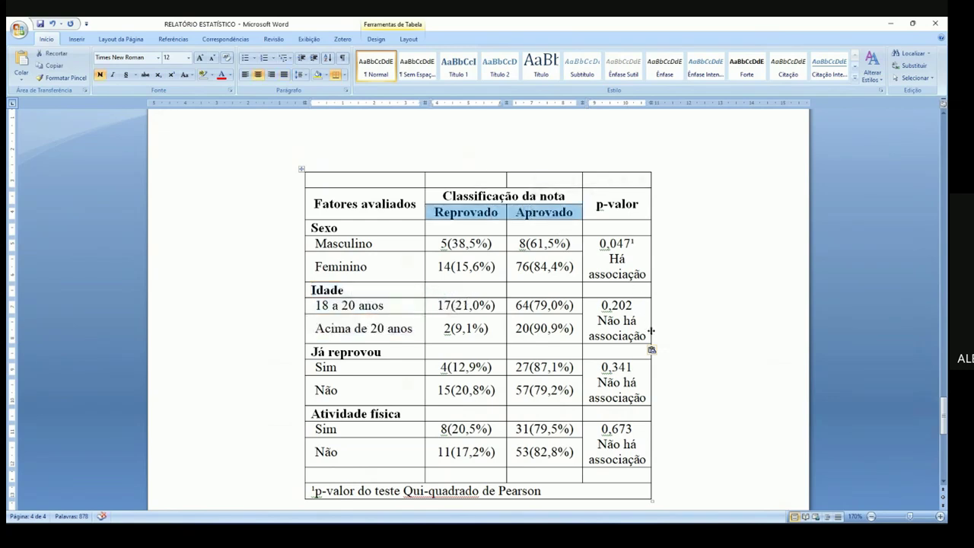
{"action": "mouse_move", "coordinate": [455, 305]}
{"action": "left_mouse_down"}
{"action": "mouse_move", "coordinate": [465, 326]}
{"action": "mouse_move", "coordinate": [464, 306]}
{"action": "mouse_move", "coordinate": [473, 305]}
{"action": "left_mouse_up"}
{"action": "mouse_move", "coordinate": [623, 305]}
{"action": "left_mouse_down"}
{"action": "mouse_move", "coordinate": [614, 306]}
{"action": "mouse_move", "coordinate": [626, 310]}
{"action": "left_mouse_up"}
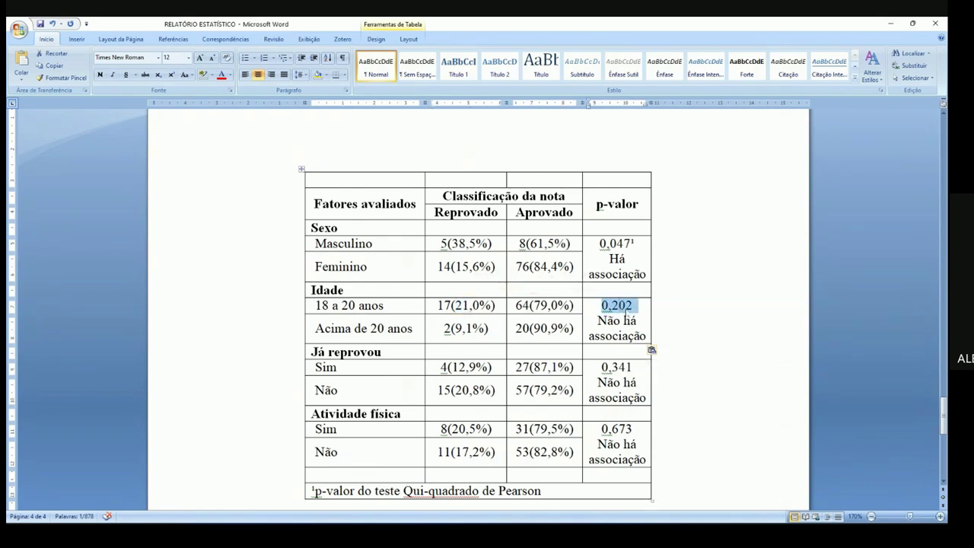
{"action": "left_click_drag", "start_coordinate": [495, 305], "coordinate": [463, 332]}
{"action": "left_click_drag", "start_coordinate": [456, 328], "coordinate": [474, 329]}
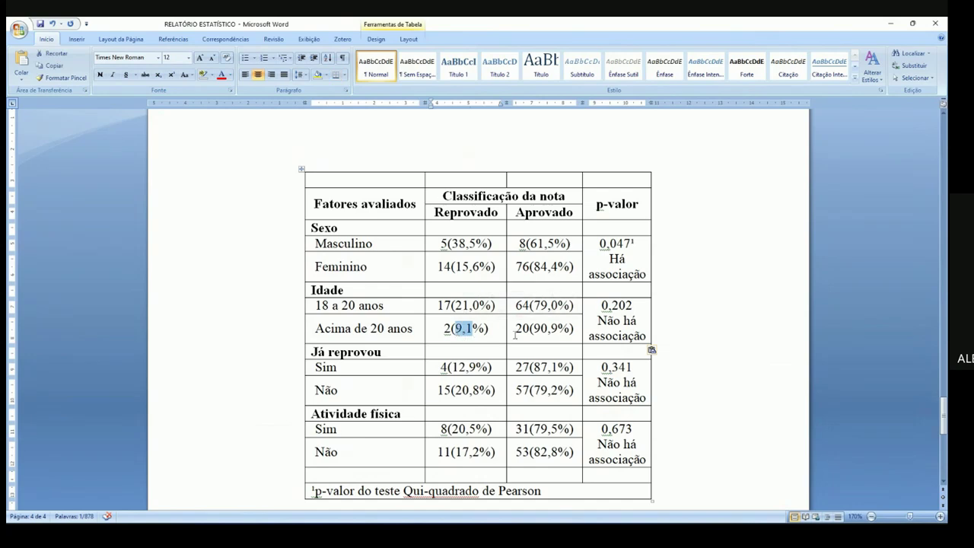
{"action": "left_click_drag", "start_coordinate": [601, 306], "coordinate": [634, 306]}
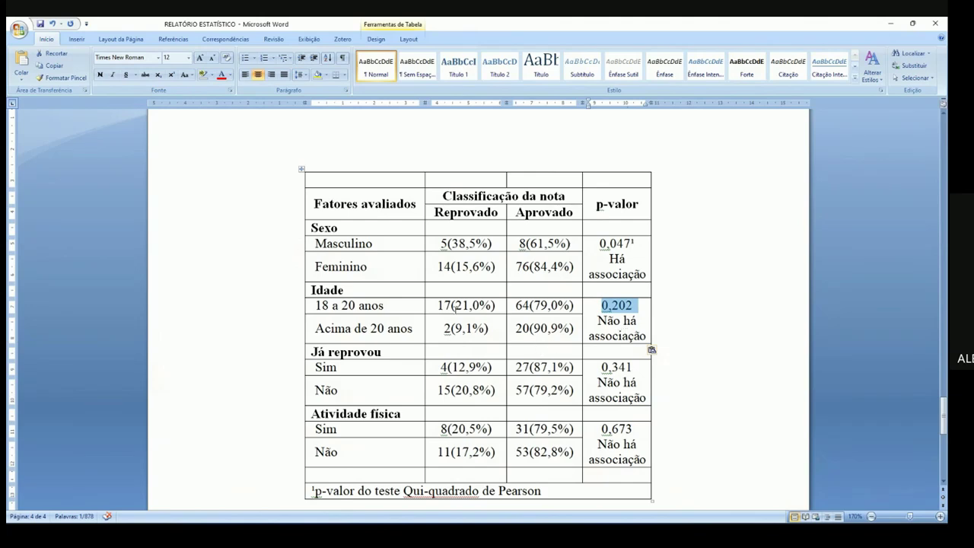
{"action": "left_click_drag", "start_coordinate": [447, 314], "coordinate": [531, 328]}
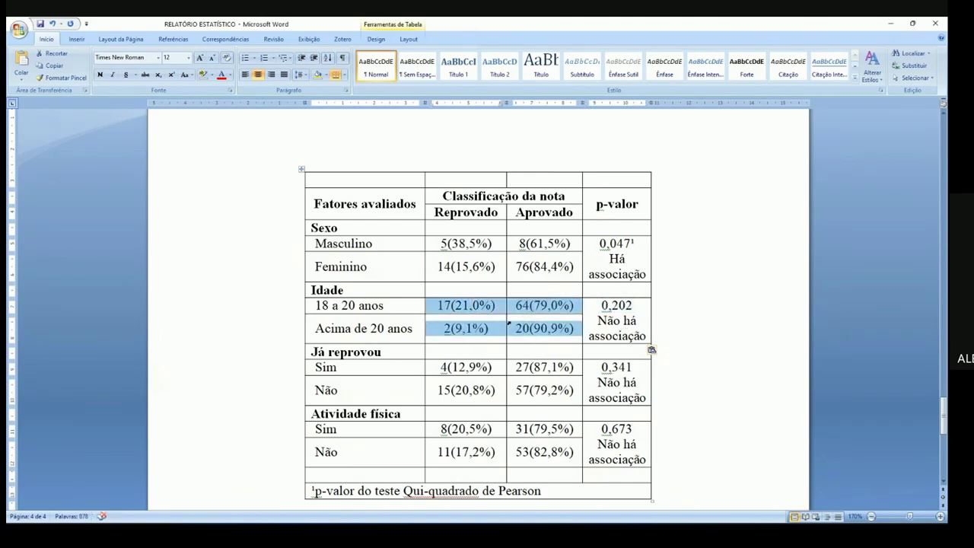
{"action": "left_click", "coordinate": [482, 329]}
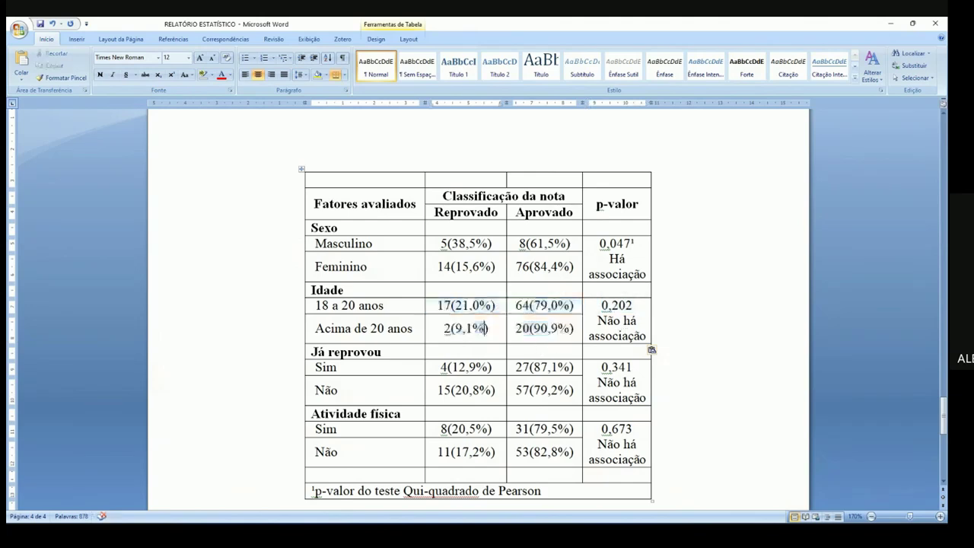
{"action": "left_click_drag", "start_coordinate": [455, 306], "coordinate": [478, 305]}
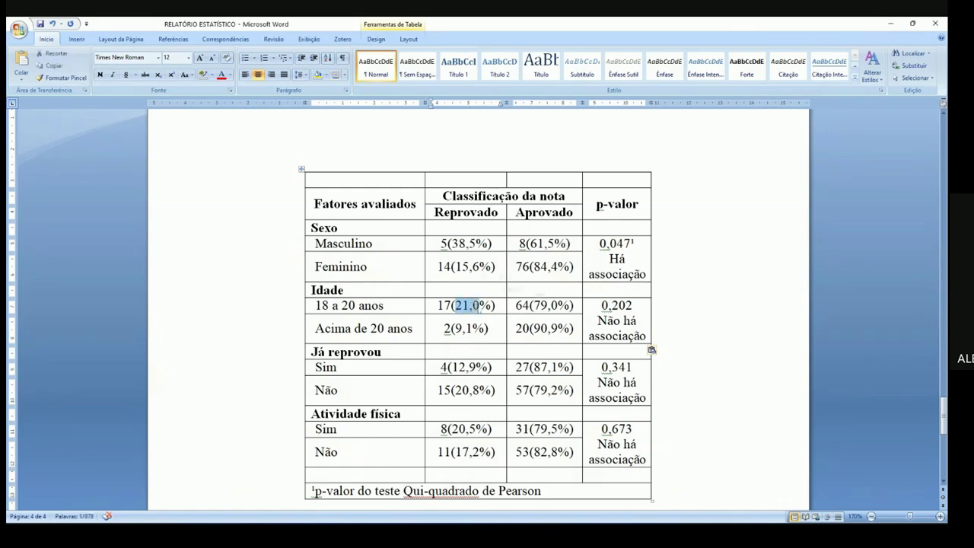
{"action": "left_click_drag", "start_coordinate": [390, 305], "coordinate": [323, 305]}
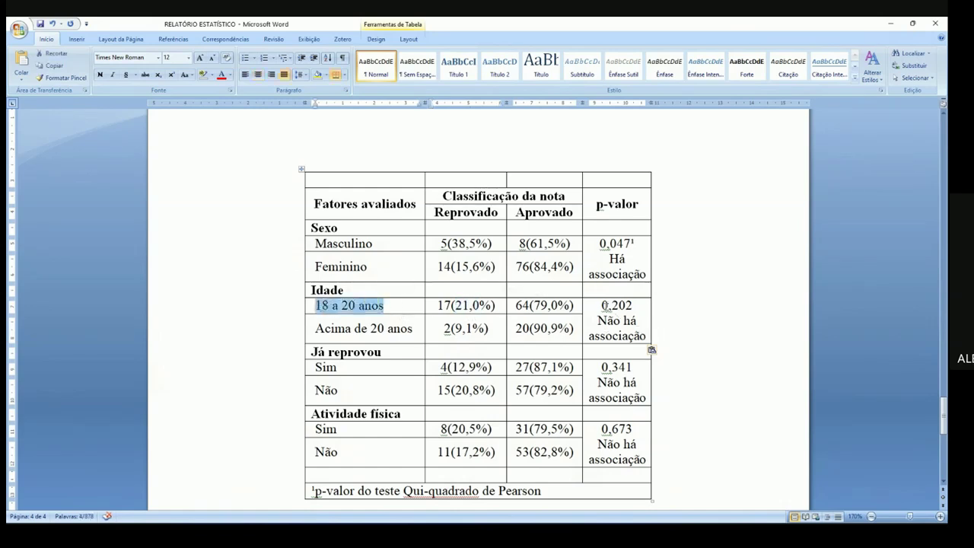
{"action": "left_click_drag", "start_coordinate": [603, 306], "coordinate": [632, 306]}
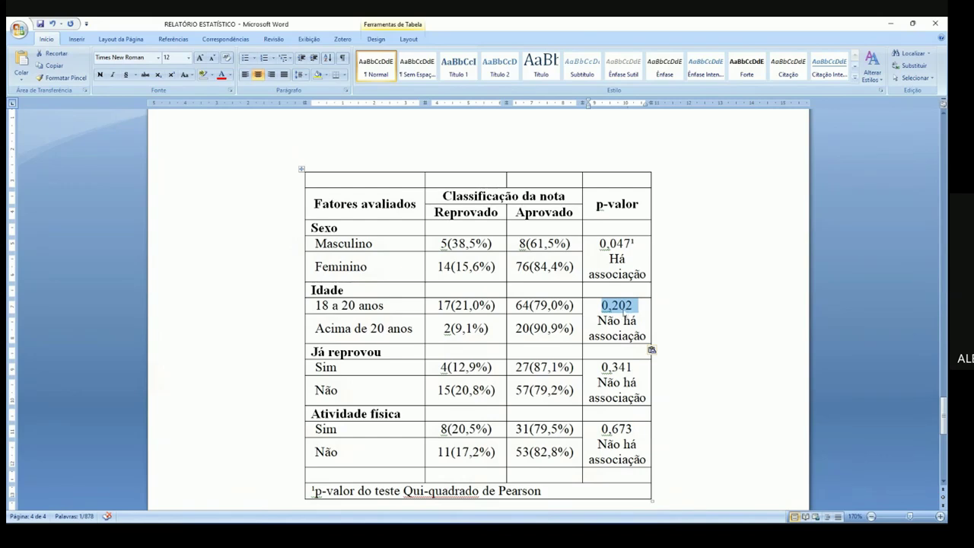
Review whether the 18 a 20 anos group differs from Acima de 20 anos in Reprovado percentage, given the Idade p-value and its "Não há associação" conclusion
{"action": "left_click", "coordinate": [625, 312]}
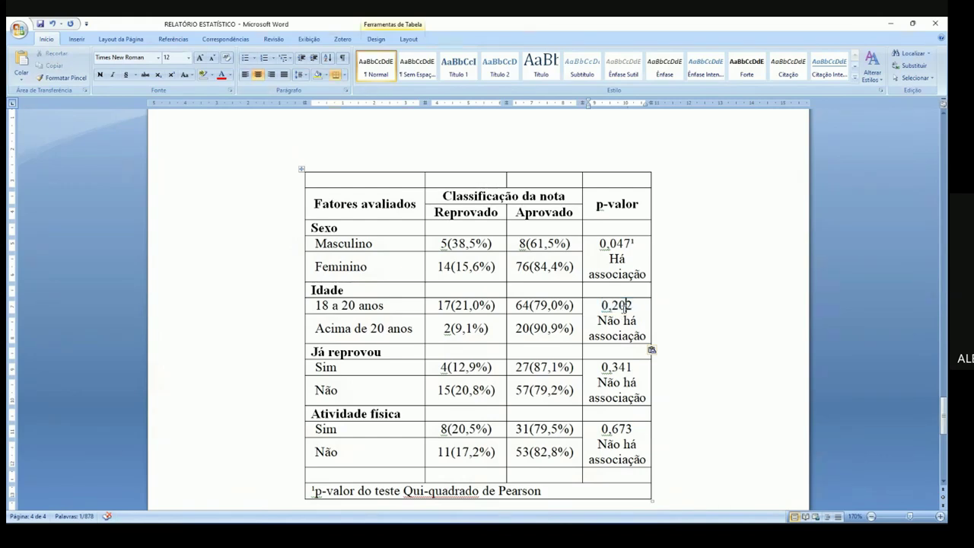
{"action": "double_click", "coordinate": [628, 313]}
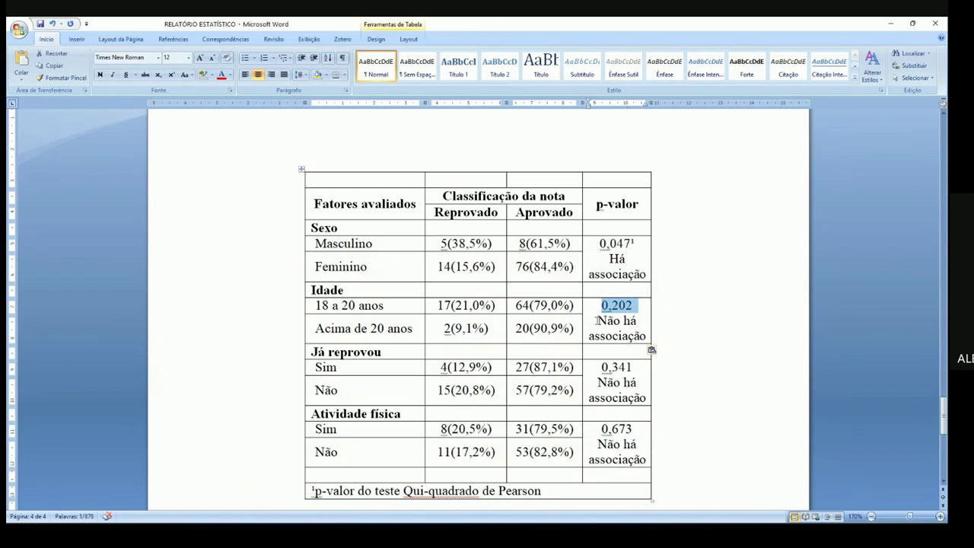
{"action": "left_click_drag", "start_coordinate": [385, 306], "coordinate": [315, 305]}
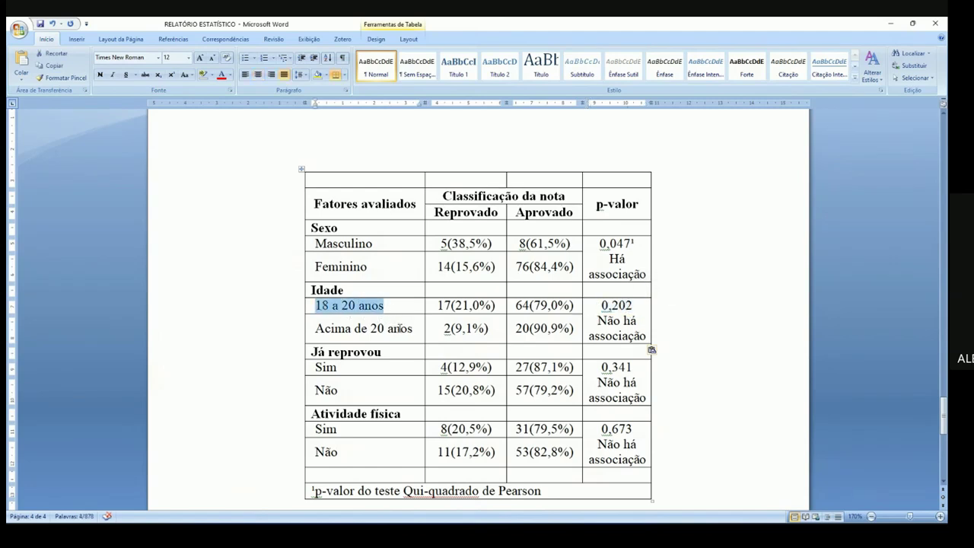
{"action": "left_click_drag", "start_coordinate": [435, 216], "coordinate": [494, 219]}
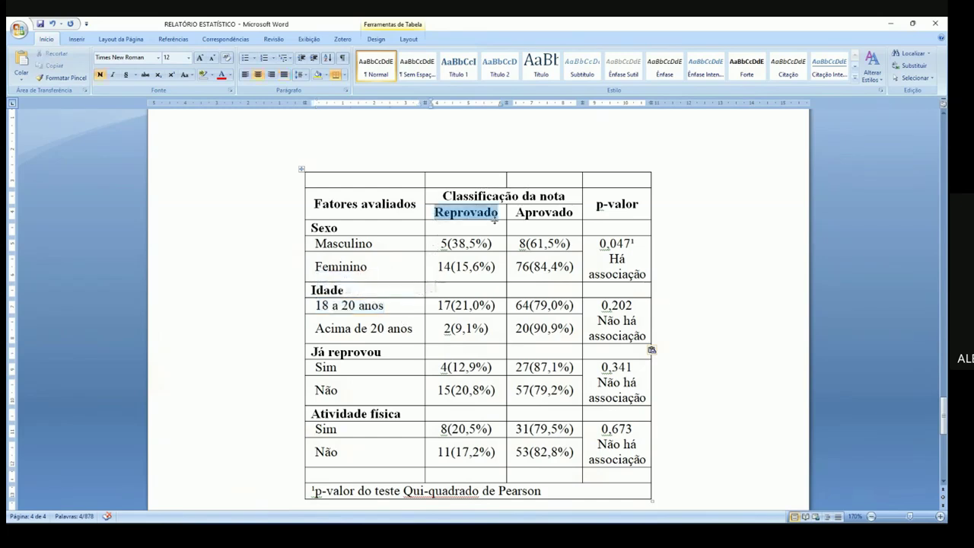
{"action": "left_click_drag", "start_coordinate": [601, 307], "coordinate": [636, 308]}
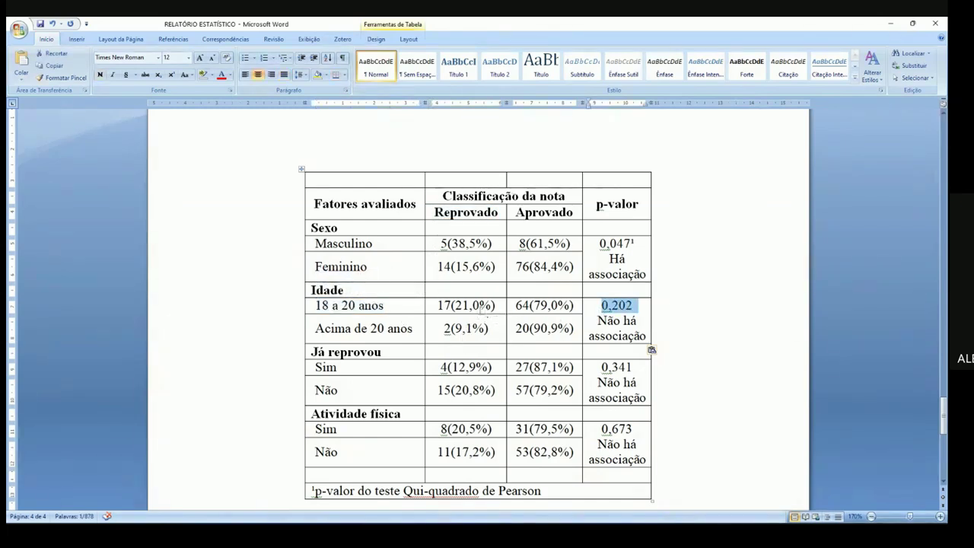
{"action": "left_click_drag", "start_coordinate": [469, 309], "coordinate": [463, 310]}
{"action": "left_click", "coordinate": [462, 329]}
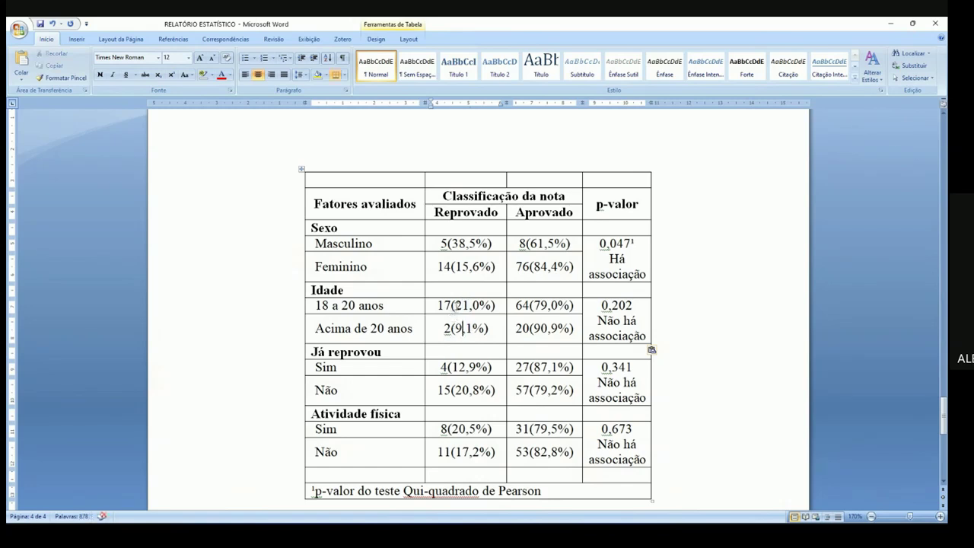
{"action": "left_click_drag", "start_coordinate": [325, 306], "coordinate": [386, 307]}
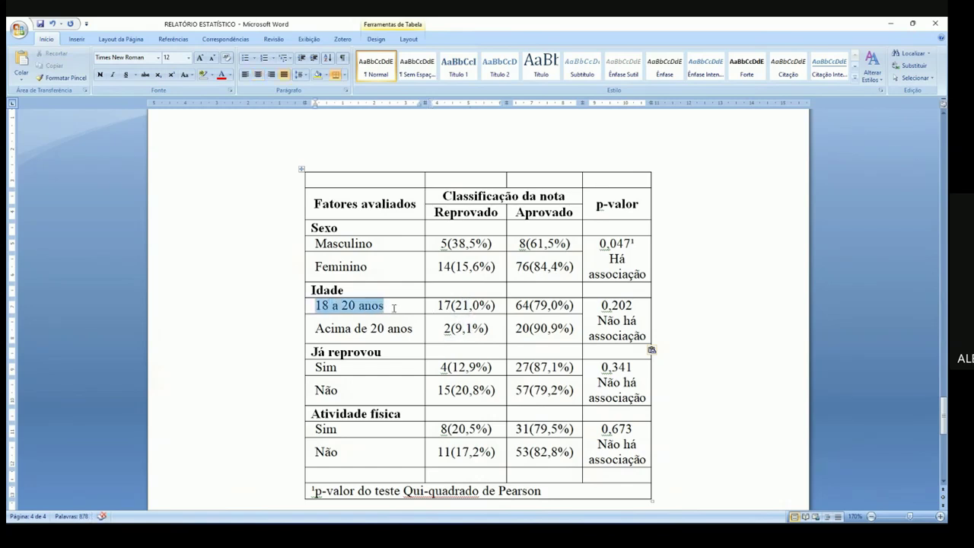
{"action": "left_click_drag", "start_coordinate": [603, 308], "coordinate": [633, 315]}
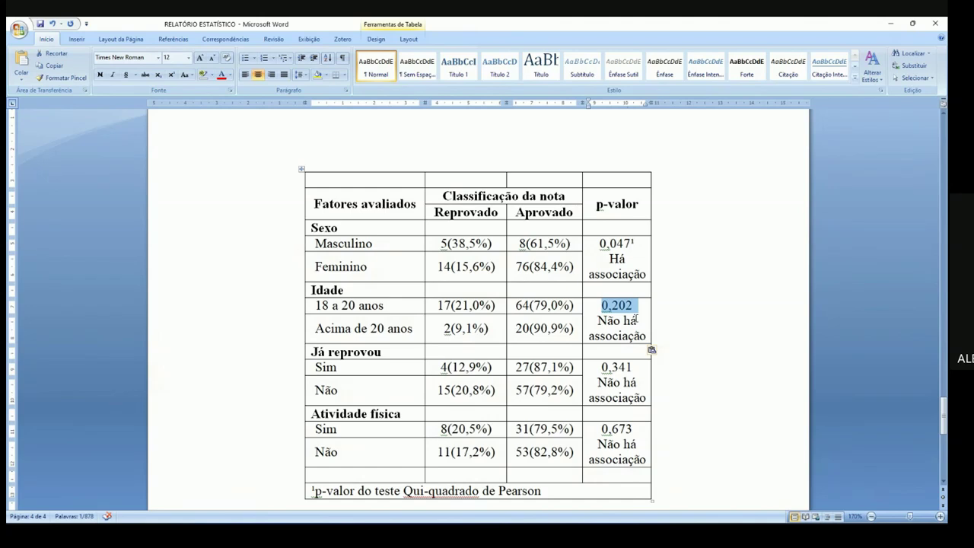
{"action": "left_click", "coordinate": [625, 320]}
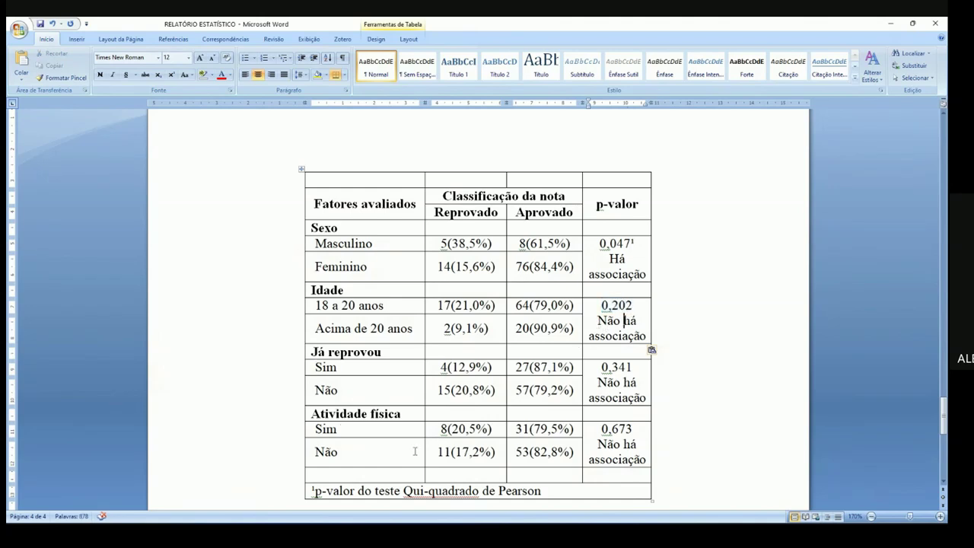
Compare the Sexo, Idade and Já reprovou p-values to review which factors are associated with Classificação da nota
{"action": "left_click_drag", "start_coordinate": [612, 274], "coordinate": [620, 274]}
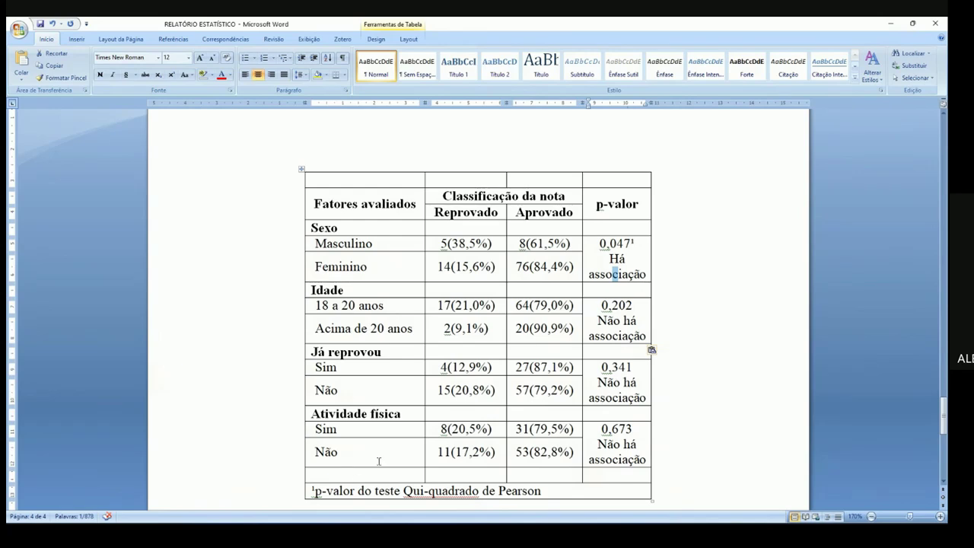
{"action": "left_click_drag", "start_coordinate": [329, 228], "coordinate": [369, 329]}
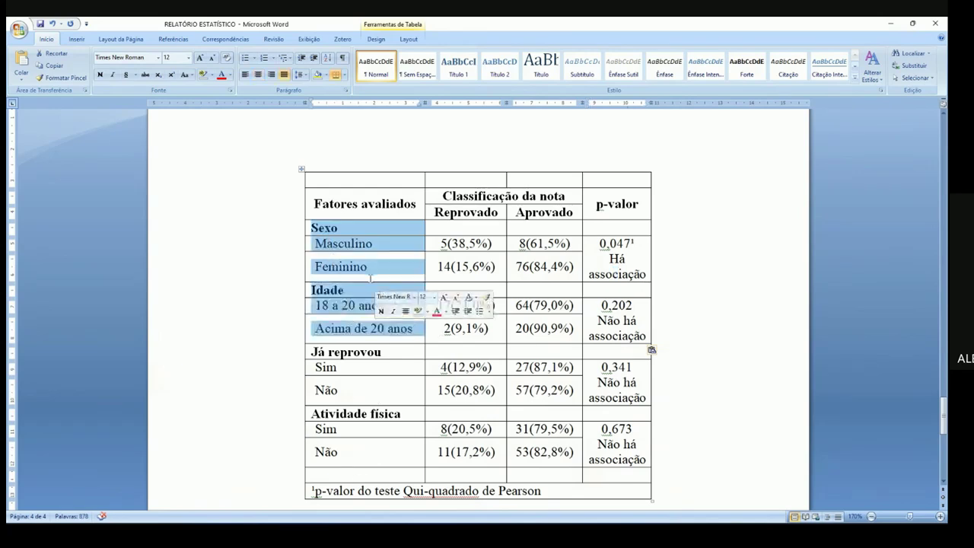
{"action": "left_click", "coordinate": [369, 278]}
{"action": "left_click_drag", "start_coordinate": [347, 229], "coordinate": [351, 263]}
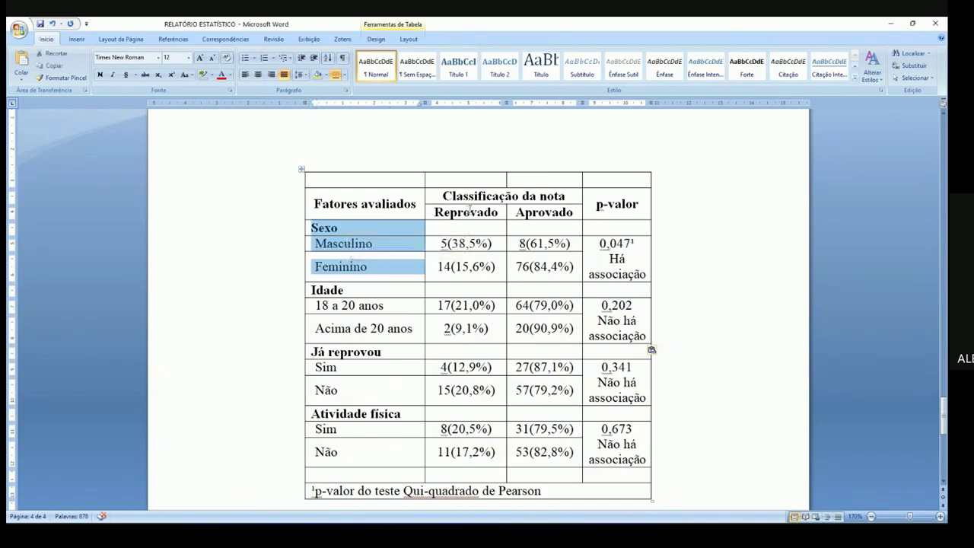
{"action": "double_click", "coordinate": [597, 243]}
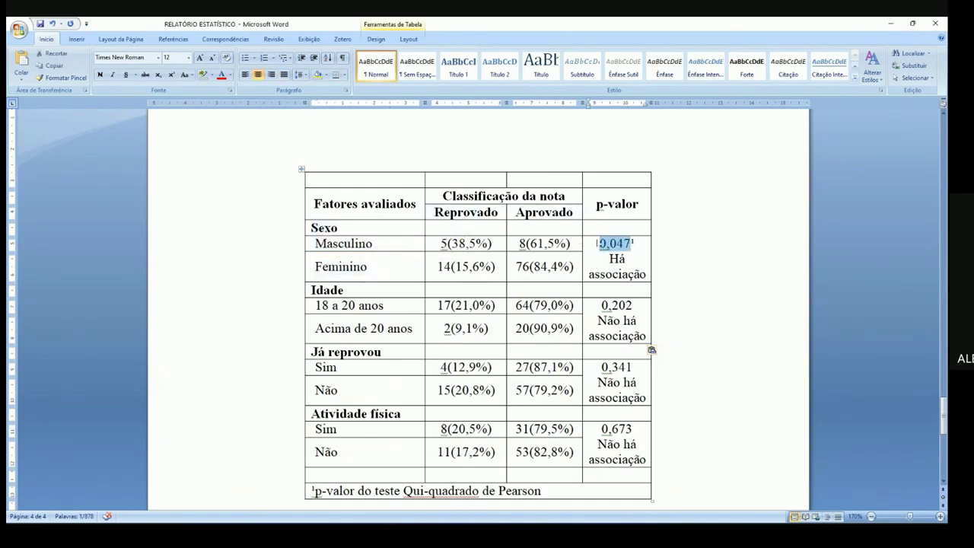
{"action": "left_click_drag", "start_coordinate": [602, 309], "coordinate": [636, 314]}
{"action": "left_click_drag", "start_coordinate": [610, 367], "coordinate": [633, 370]}
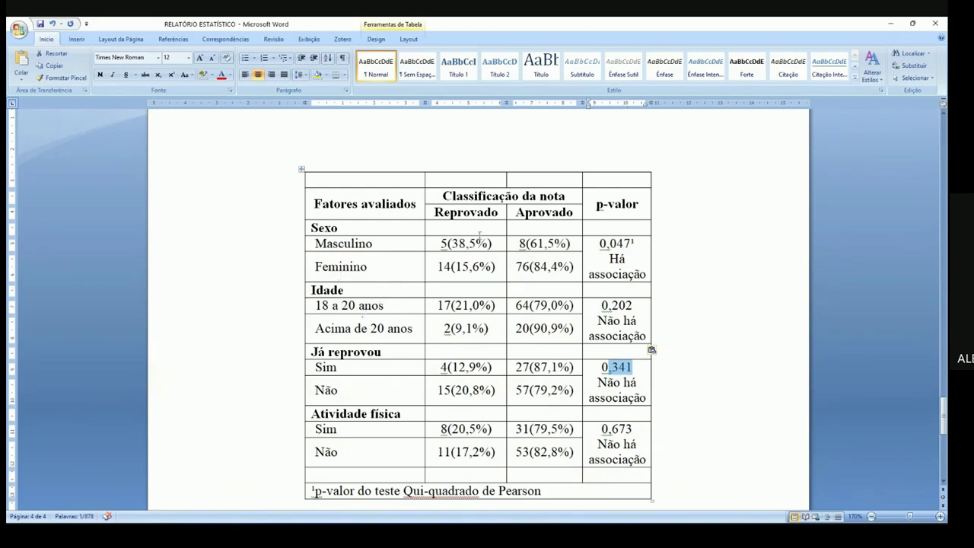
{"action": "left_click_drag", "start_coordinate": [476, 217], "coordinate": [525, 196]}
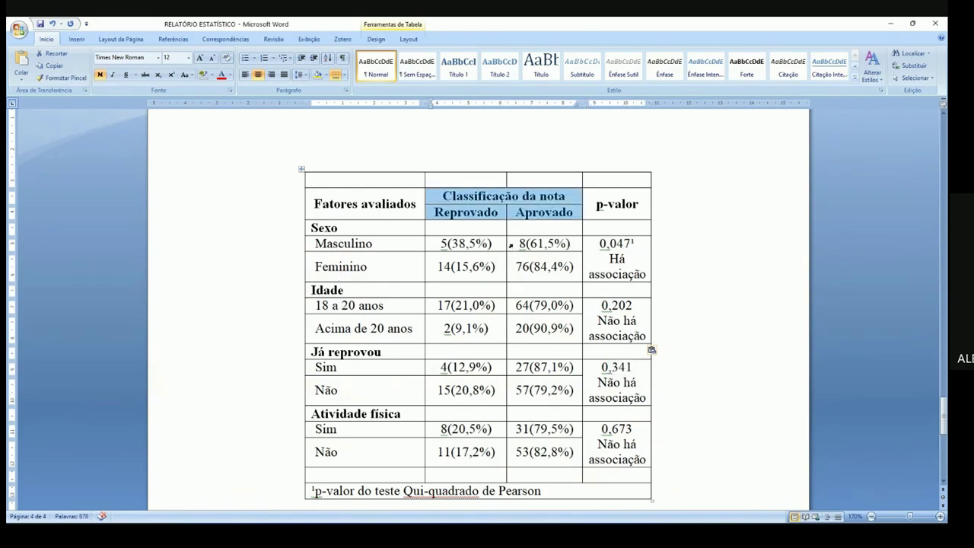
Switch to the Aula - 16.06.txt notes and add an "Idade (Qualitativa)" entry between the Sexo and Já reprovou lines
{"action": "key", "text": "alt+Tab"}
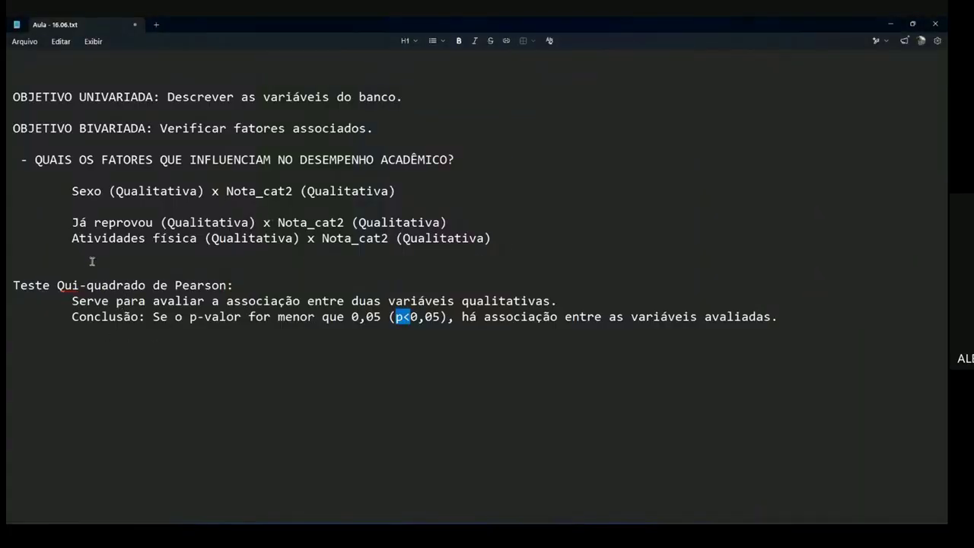
{"action": "left_click", "coordinate": [304, 211]}
{"action": "key", "text": "BackSpace"}
{"action": "key", "text": "Return"}
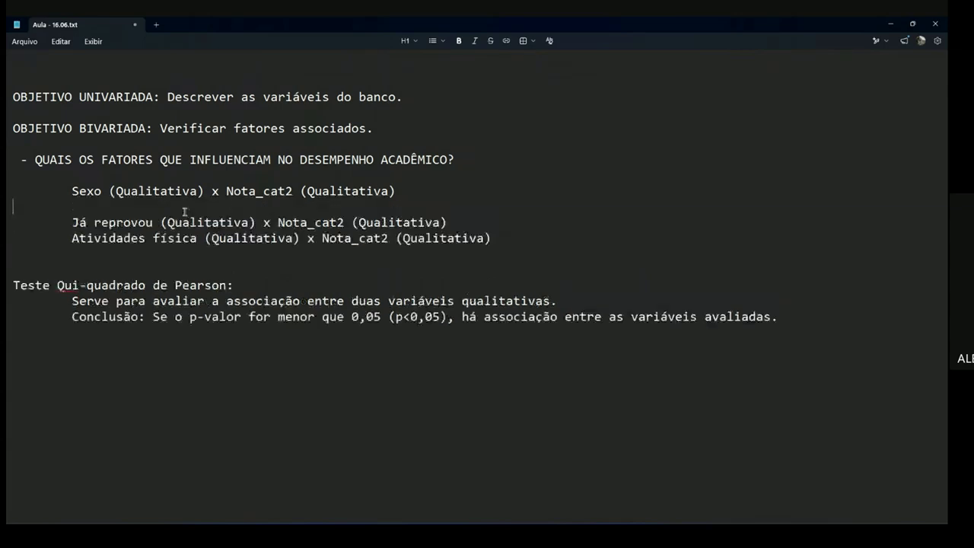
{"action": "type", "text": "Idade ()"}
{"action": "key", "text": "Left"}
{"action": "type", "text": "Qualitativa"}
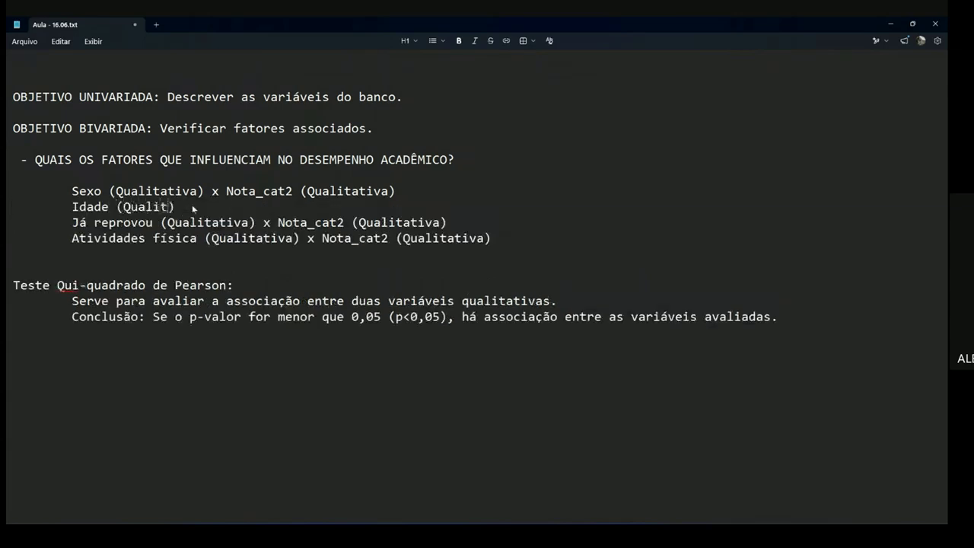
Complete the Idade line in the notes so it reads "Idade (Qualitativa) x Nota_cat2 (Qualitativa)"
{"action": "key", "text": "Right"}
{"action": "type", "text": "x"}
{"action": "left_click_drag", "start_coordinate": [399, 192], "coordinate": [229, 194]}
{"action": "key", "text": "ctrl+c"}
{"action": "left_click", "coordinate": [252, 206]}
{"action": "key", "text": "ctrl+v"}
{"action": "left_click_drag", "start_coordinate": [101, 222], "coordinate": [122, 230]}
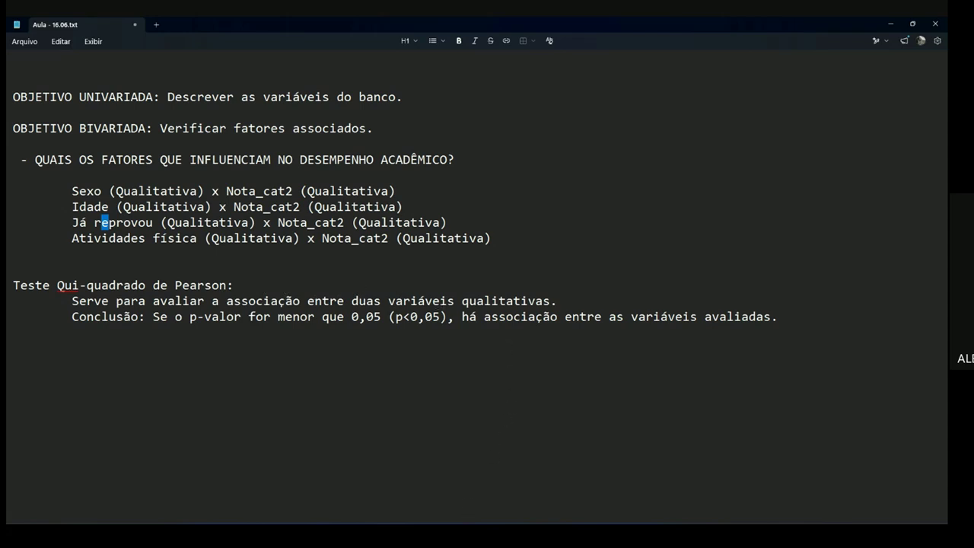
Check the factors table in the RELATÓRIO ESTATÍSTICO document in Word, and switch to jamovi to review the dataset's variable list
{"action": "left_click", "coordinate": [465, 536]}
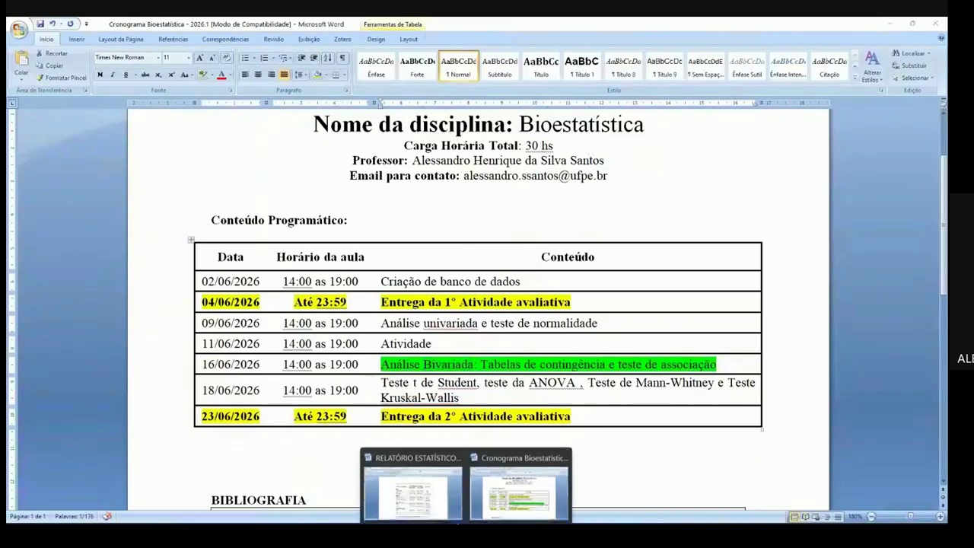
{"action": "left_click", "coordinate": [403, 479]}
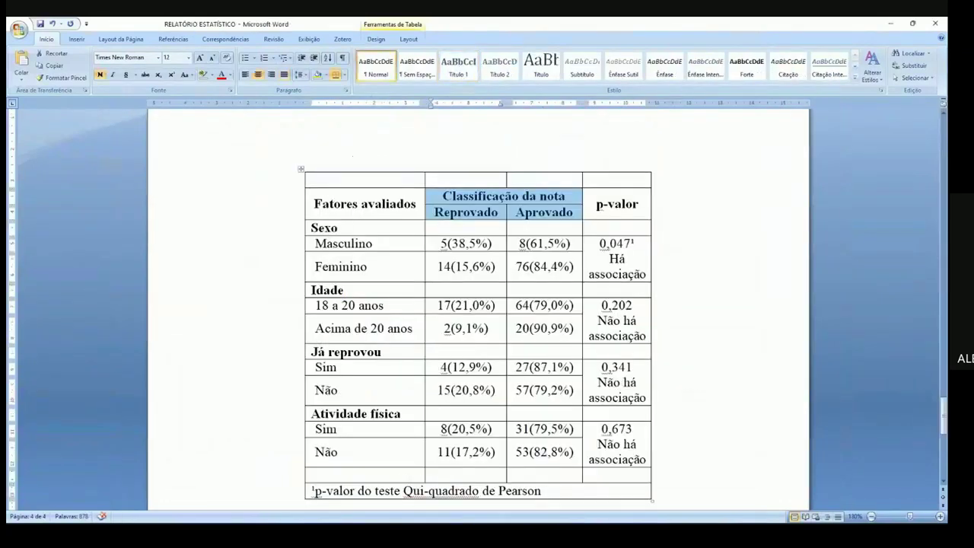
{"action": "left_click", "coordinate": [392, 536]}
{"action": "left_click", "coordinate": [108, 41]}
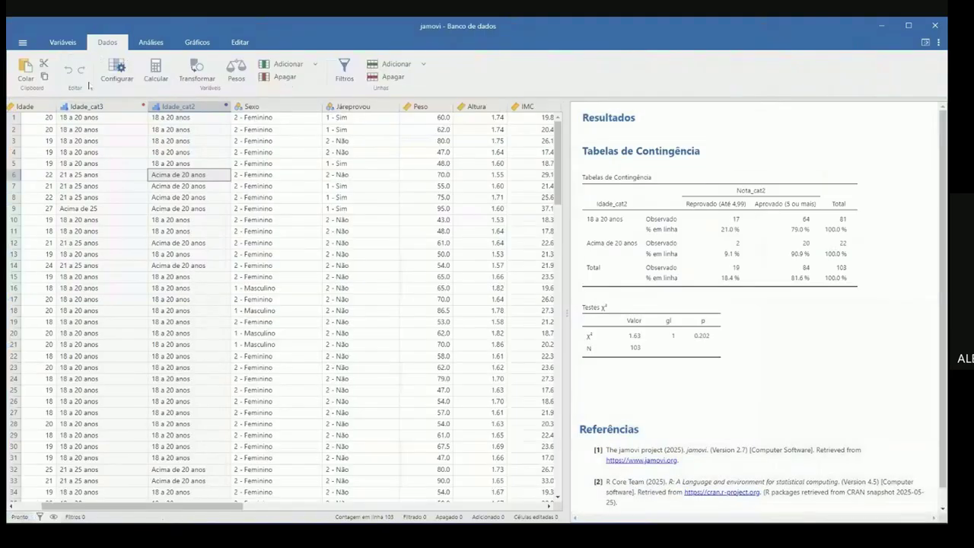
{"action": "left_click", "coordinate": [62, 42]}
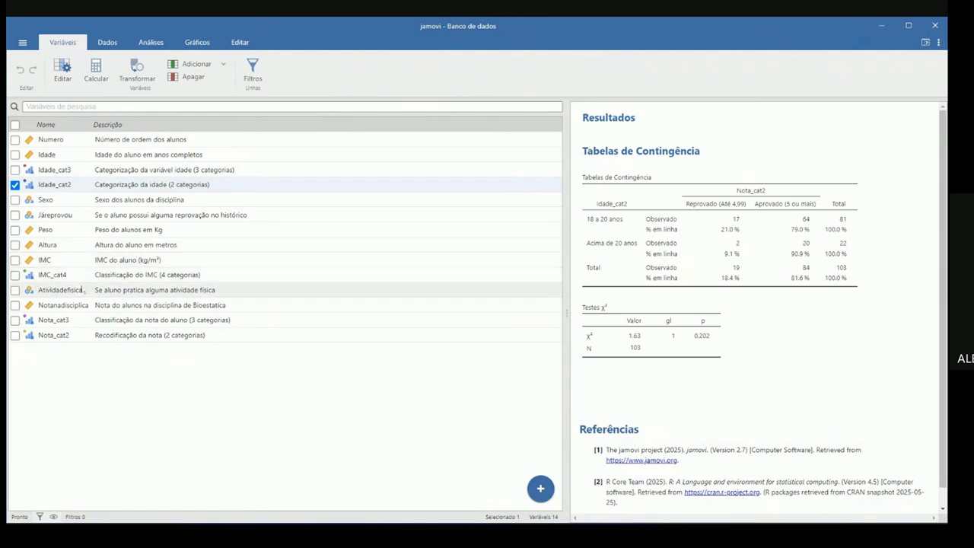
Return to the Word report and insert seven rows below the blank row above the table's Qui-quadrado footnote
{"action": "key", "text": "alt+Tab"}
{"action": "left_click", "coordinate": [296, 478]}
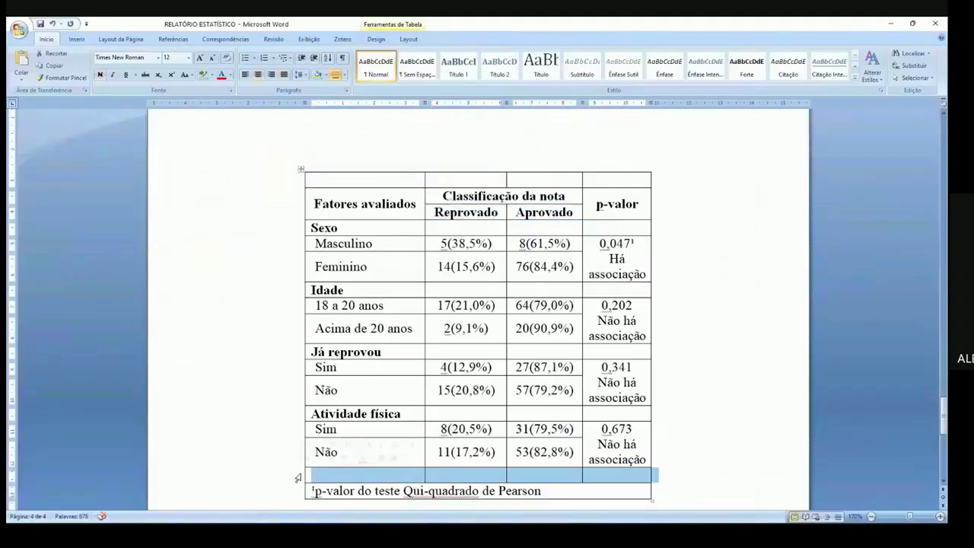
{"action": "left_click_drag", "start_coordinate": [943, 425], "coordinate": [943, 443]}
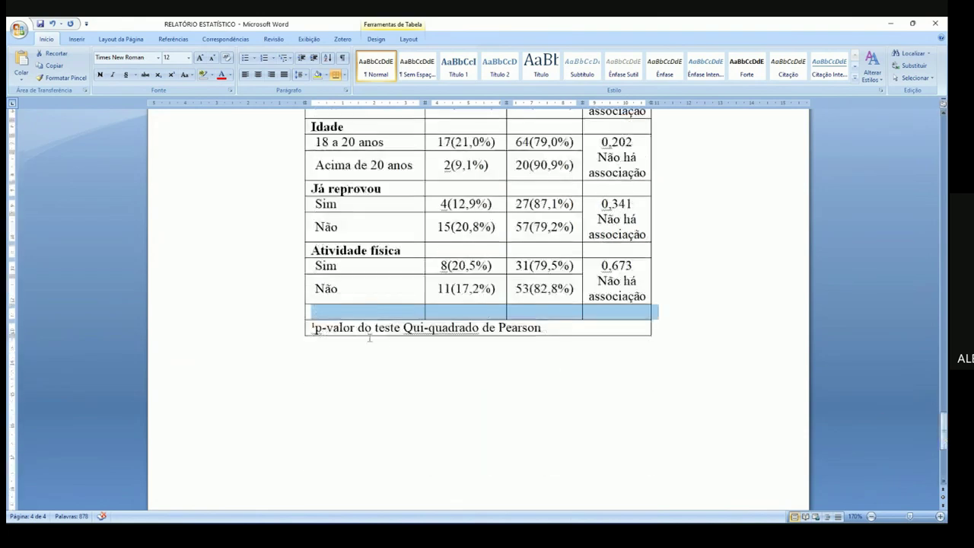
{"action": "right_click", "coordinate": [299, 317]}
{"action": "mouse_move", "coordinate": [350, 365]}
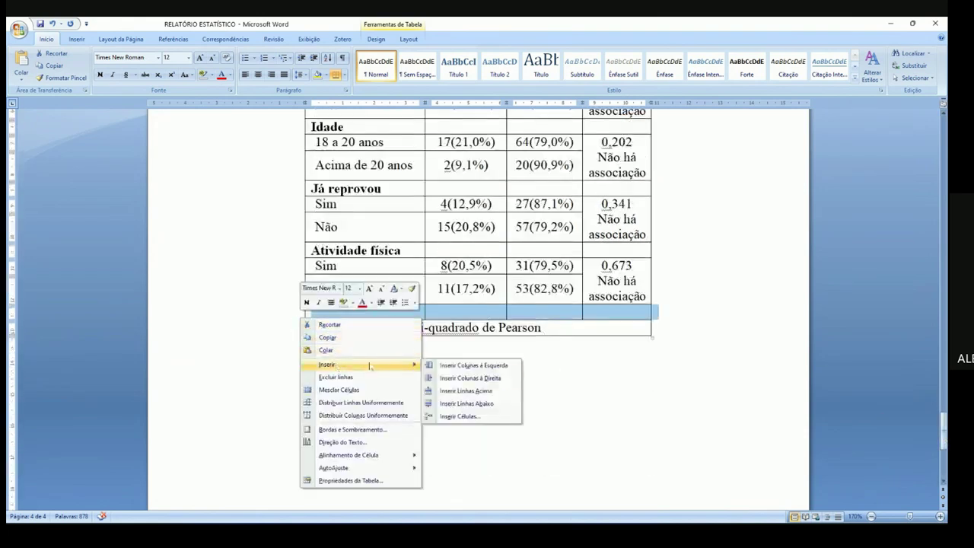
{"action": "left_click", "coordinate": [454, 404]}
{"action": "key", "text": "F4"}
{"action": "key", "text": "F4"}
{"action": "key", "text": "F4"}
{"action": "key", "text": "F4"}
{"action": "key", "text": "F4"}
{"action": "key", "text": "F4"}
Enter the factor label IMC in the first blank row below the Atividade física block
{"action": "left_click", "coordinate": [368, 312]}
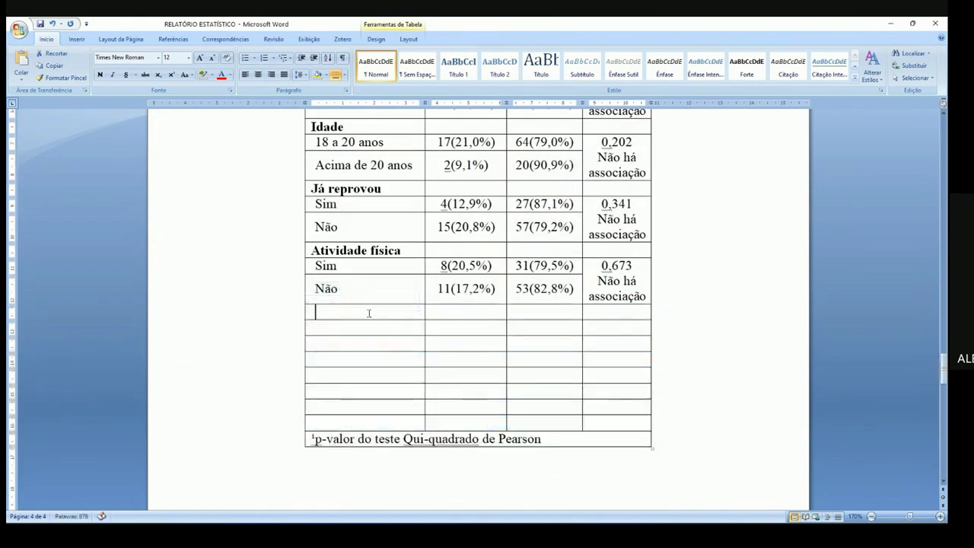
{"action": "type", "text": "IMC"}
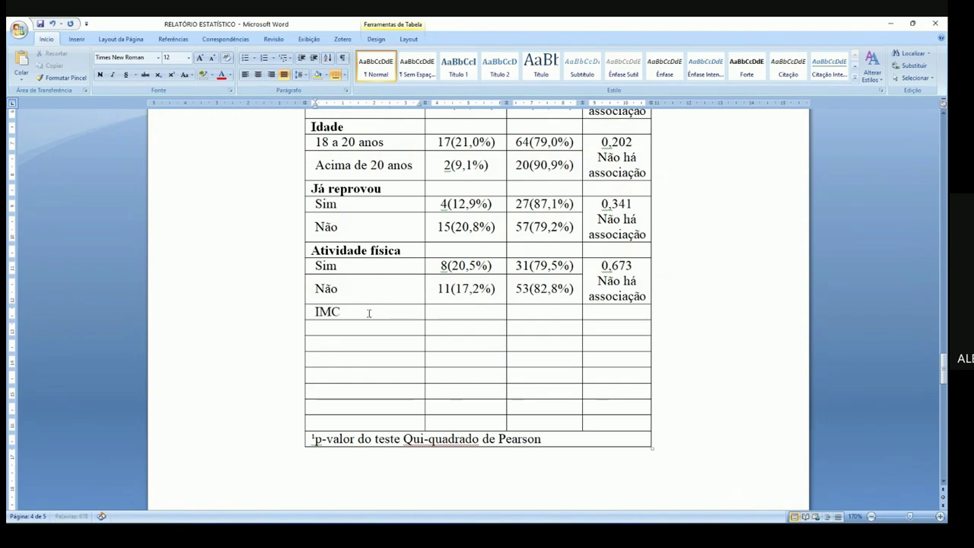
{"action": "key", "text": "Down"}
{"action": "scroll", "coordinate": [875, 377], "scroll_direction": "up", "scroll_amount": 3}
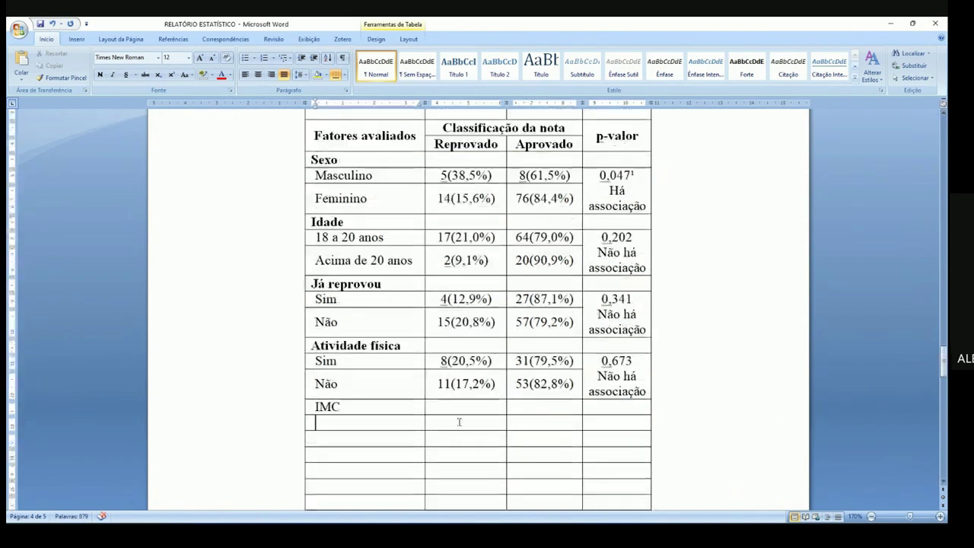
{"action": "left_click_drag", "start_coordinate": [317, 406], "coordinate": [424, 406]}
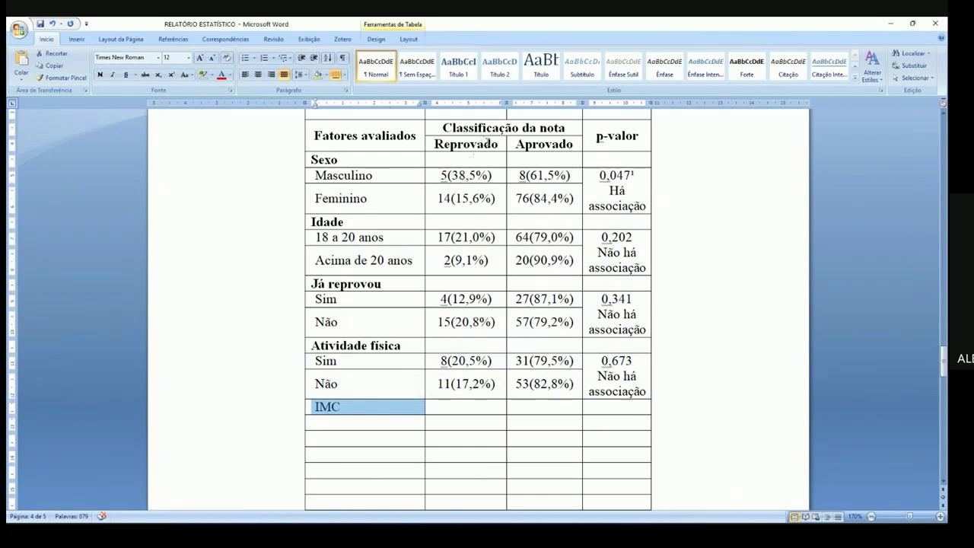
{"action": "left_click_drag", "start_coordinate": [485, 141], "coordinate": [525, 128]}
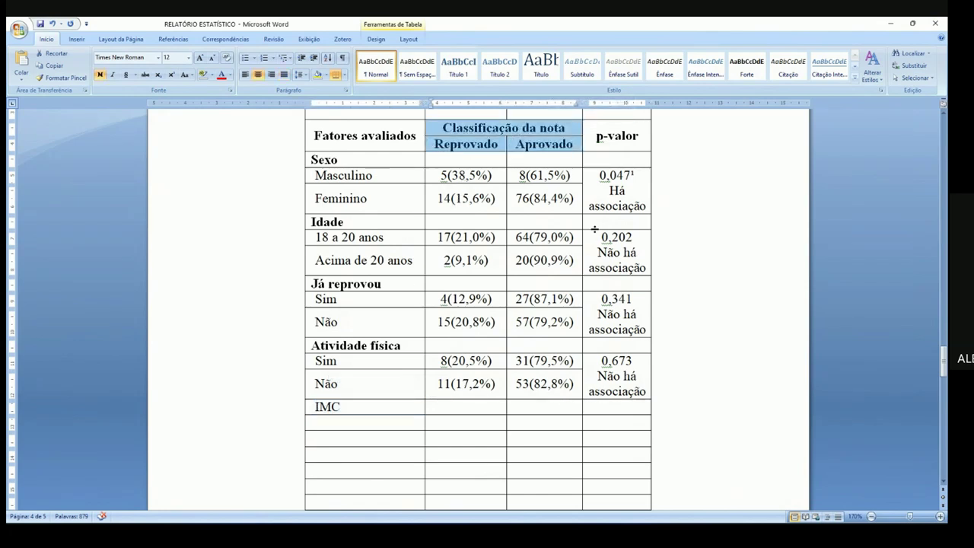
{"action": "left_click_drag", "start_coordinate": [328, 426], "coordinate": [330, 469]}
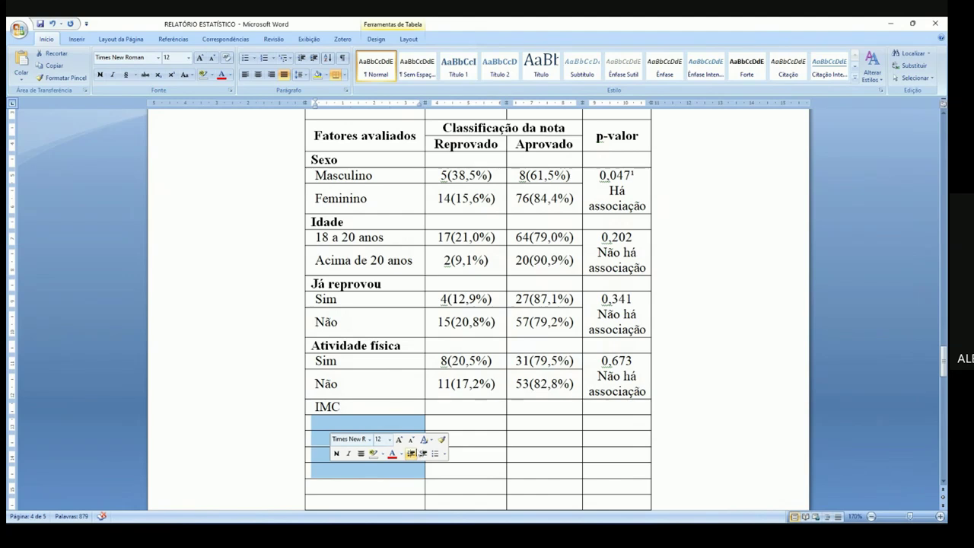
{"action": "left_click_drag", "start_coordinate": [515, 144], "coordinate": [492, 141]}
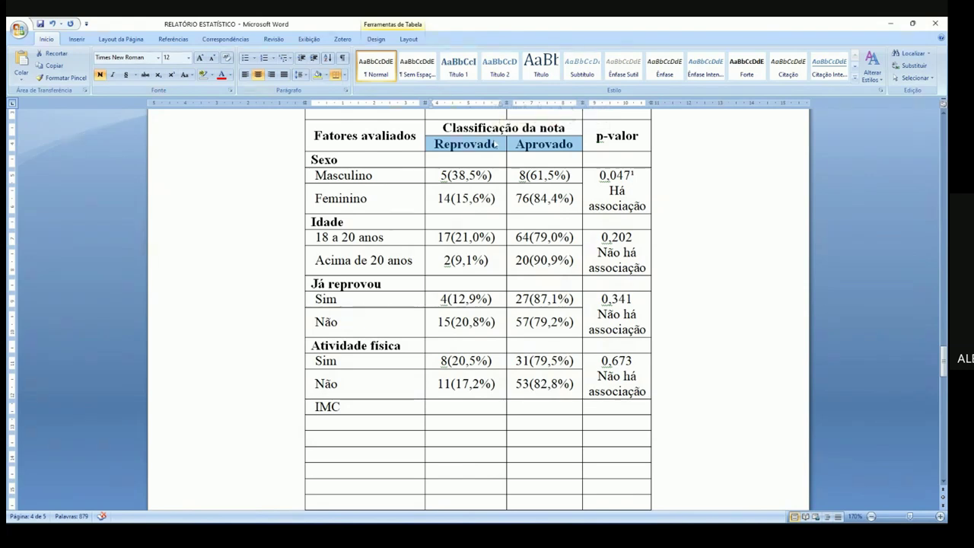
Fill the rows under IMC with the categories Baixo peso, Normal, Sobrepeso and Obeso
{"action": "left_click", "coordinate": [348, 417]}
{"action": "type", "text": "Baixo peso"}
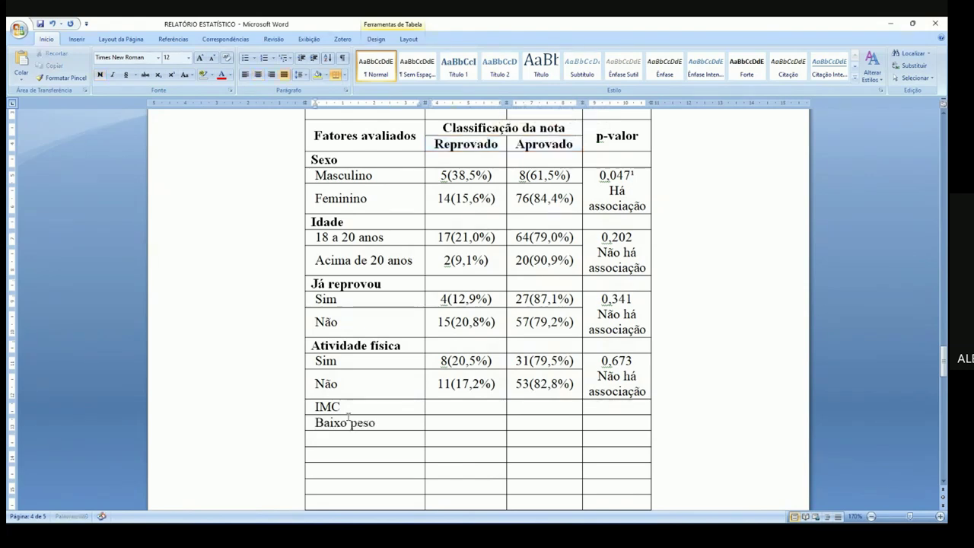
{"action": "key", "text": "Down"}
{"action": "type", "text": "Normal"}
{"action": "key", "text": "Down"}
{"action": "type", "text": "Sobrepeso"}
{"action": "type", "text": "Obeso"}
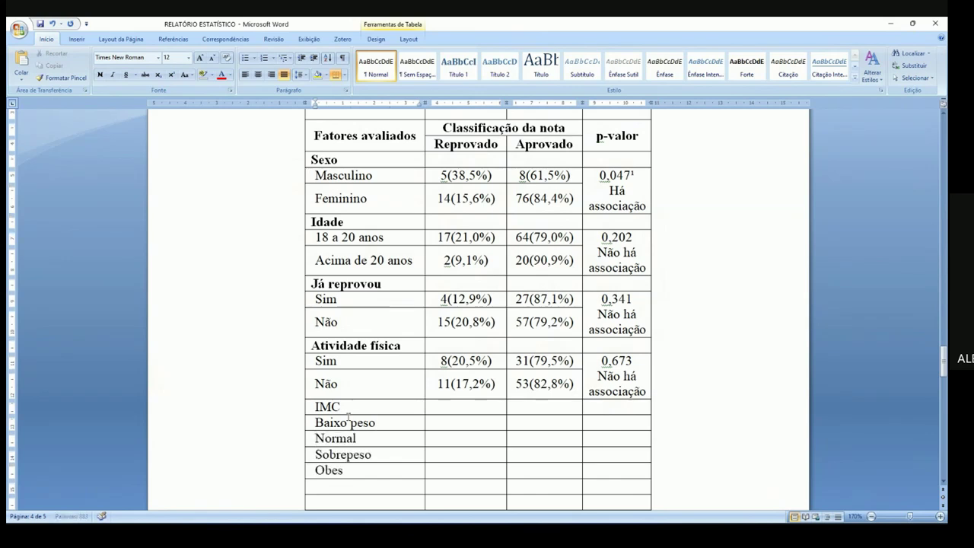
Make the IMC label bold and copy the Atividade física heading's formatting onto it
{"action": "double_click", "coordinate": [316, 407]}
{"action": "key", "text": "ctrl+n"}
{"action": "left_click_drag", "start_coordinate": [478, 149], "coordinate": [545, 135]}
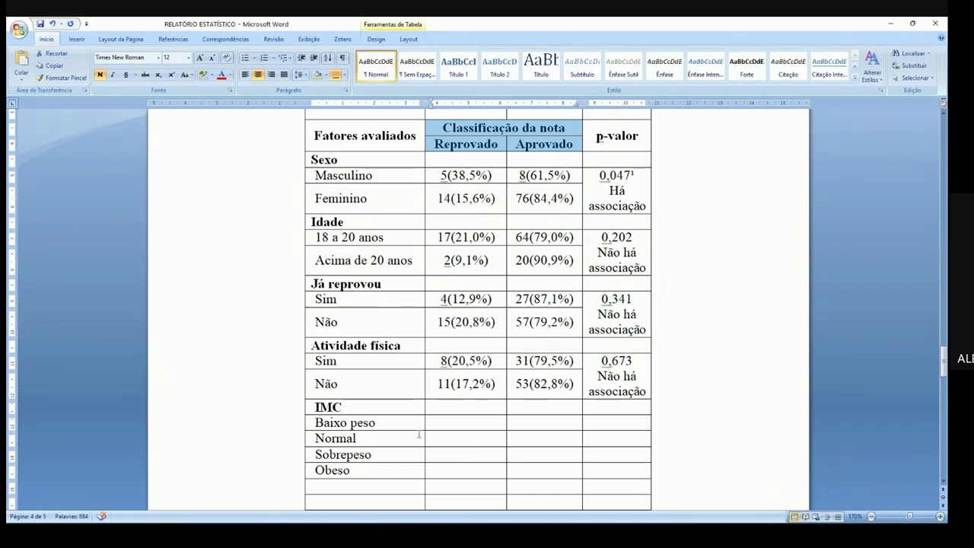
{"action": "left_click", "coordinate": [308, 346]}
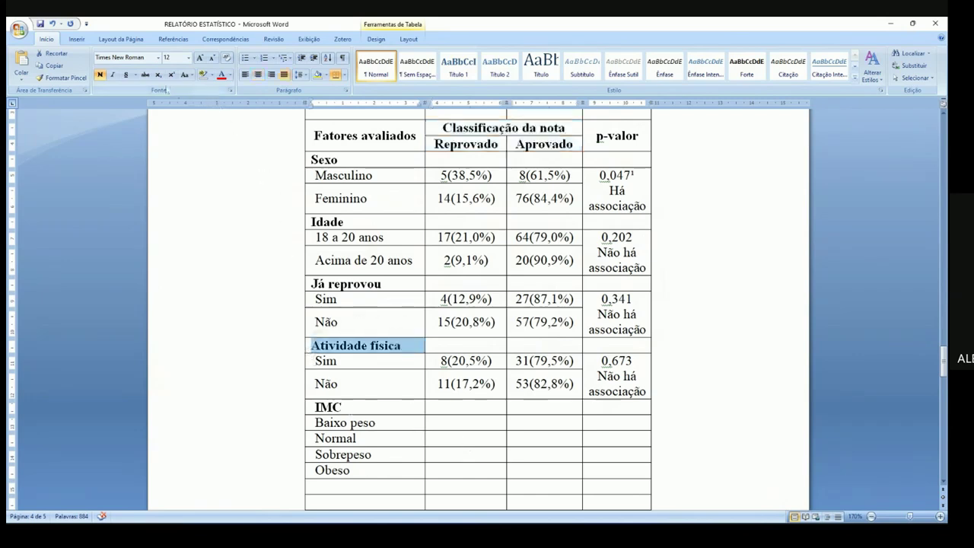
{"action": "left_click", "coordinate": [61, 77]}
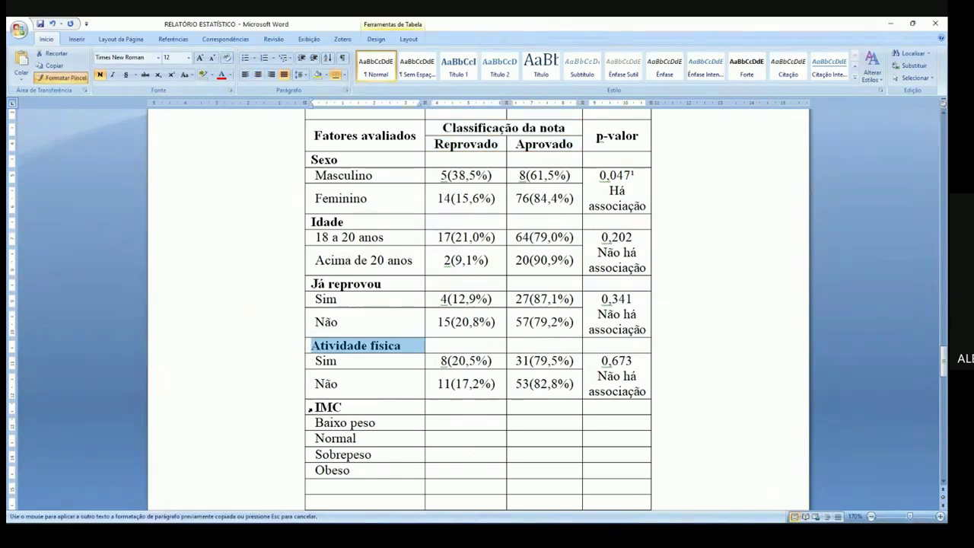
{"action": "left_click", "coordinate": [310, 408]}
Compare the four IMC category rows with the Reprovado and Aprovado columns and the completed Atividade física block
{"action": "left_click", "coordinate": [320, 423]}
{"action": "key", "text": "shift+Down"}
{"action": "key", "text": "shift+Down"}
{"action": "key", "text": "shift+Down"}
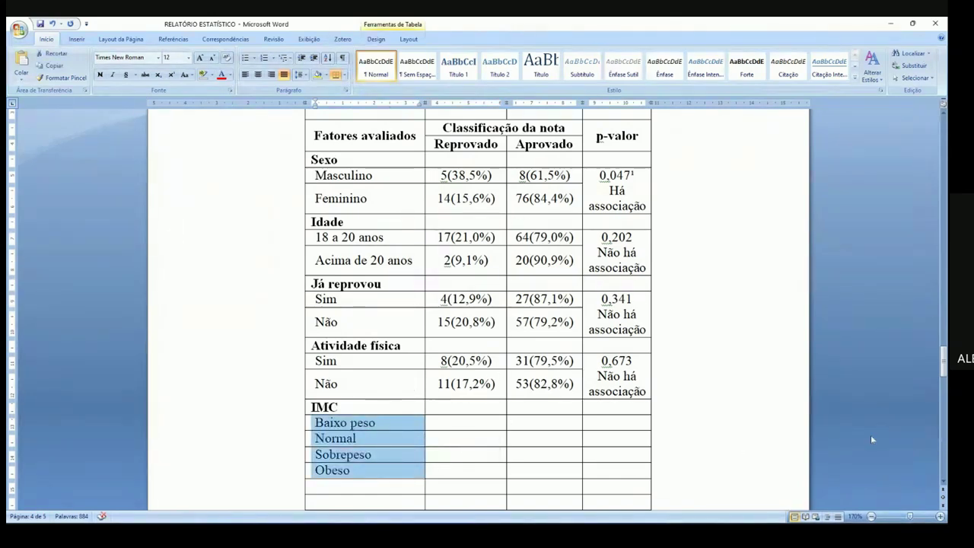
{"action": "left_click_drag", "start_coordinate": [943, 361], "coordinate": [943, 372]}
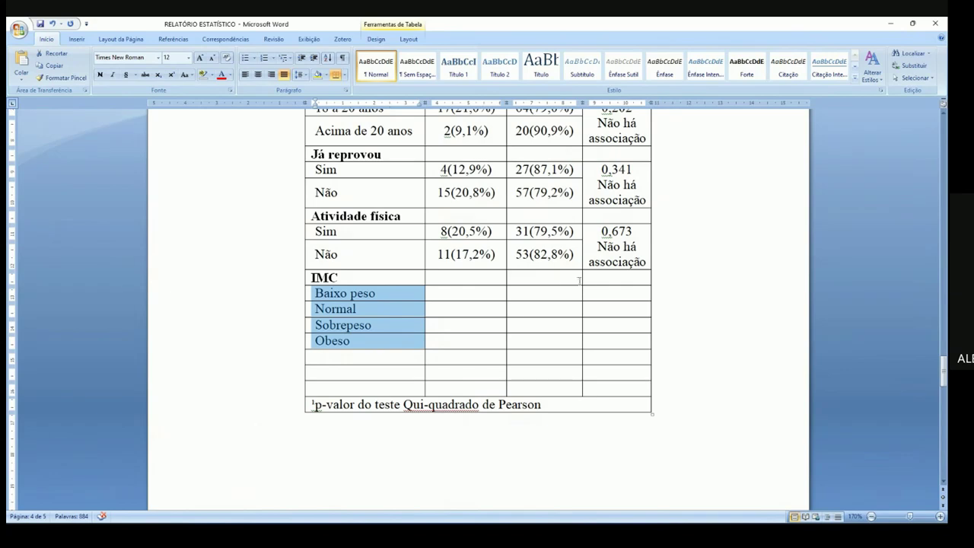
{"action": "left_click_drag", "start_coordinate": [943, 370], "coordinate": [943, 367]}
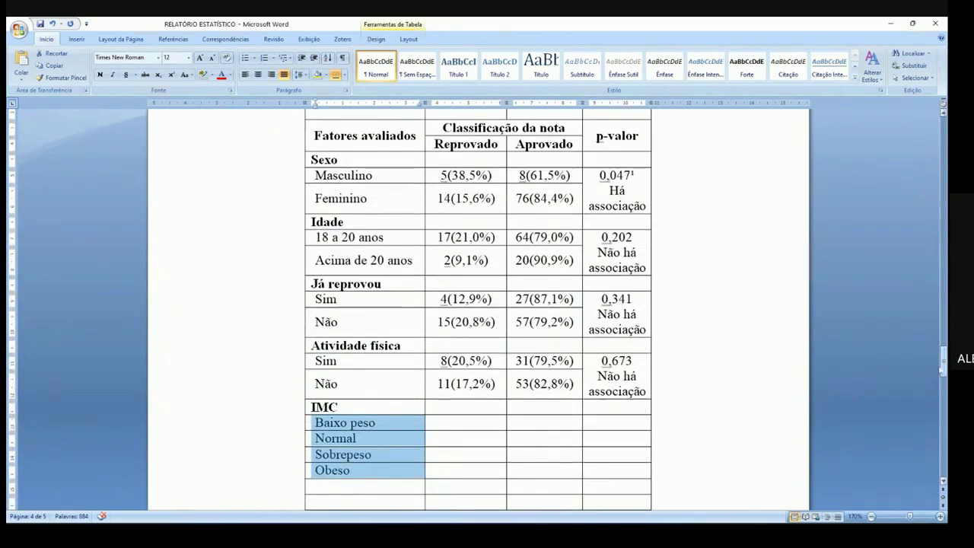
{"action": "left_click", "coordinate": [641, 390]}
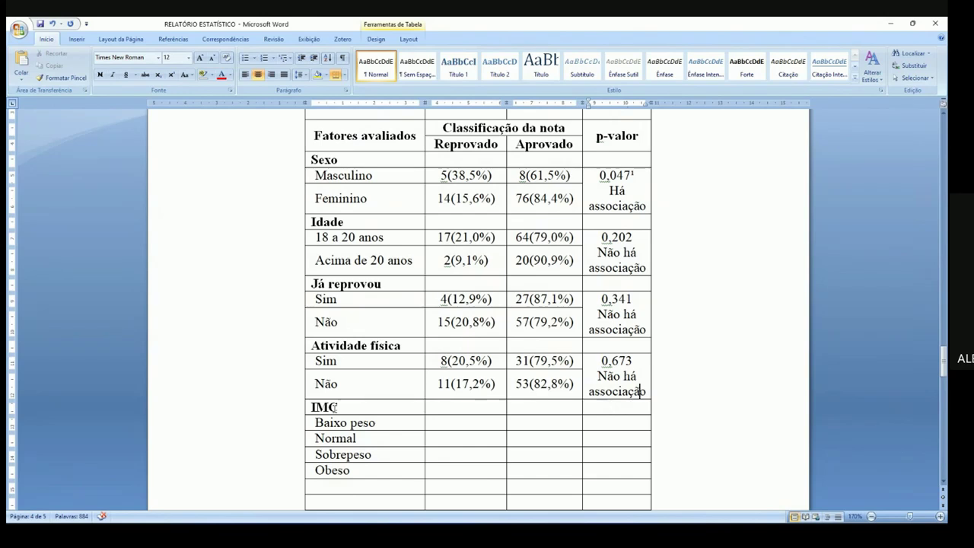
{"action": "left_click_drag", "start_coordinate": [429, 363], "coordinate": [541, 385]}
{"action": "left_click", "coordinate": [502, 385]}
{"action": "left_click_drag", "start_coordinate": [423, 365], "coordinate": [544, 384]}
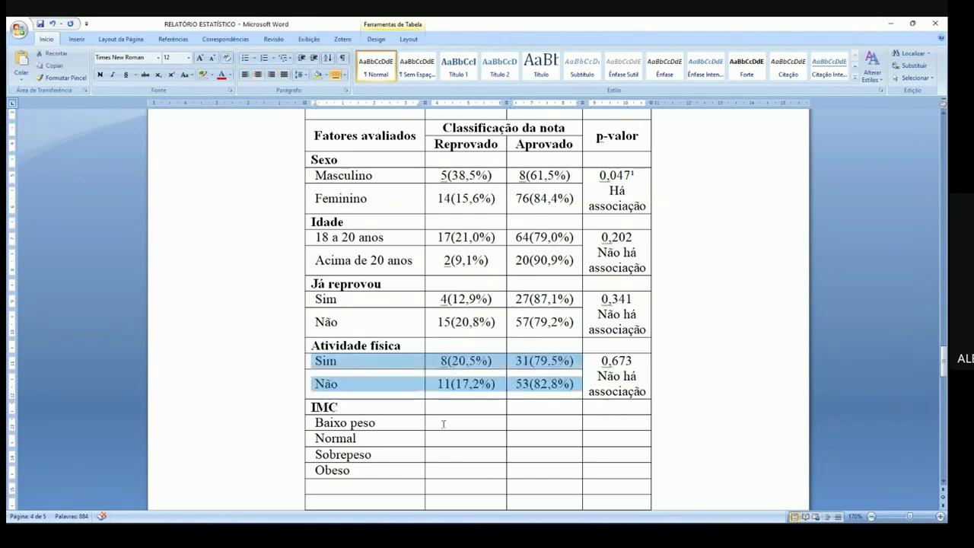
{"action": "left_click_drag", "start_coordinate": [342, 408], "coordinate": [347, 471]}
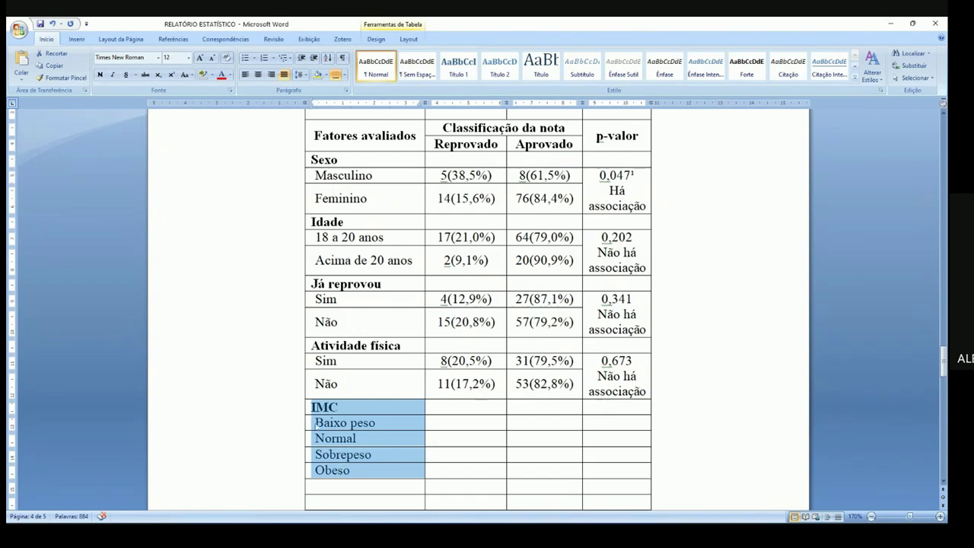
{"action": "left_click_drag", "start_coordinate": [486, 145], "coordinate": [518, 129]}
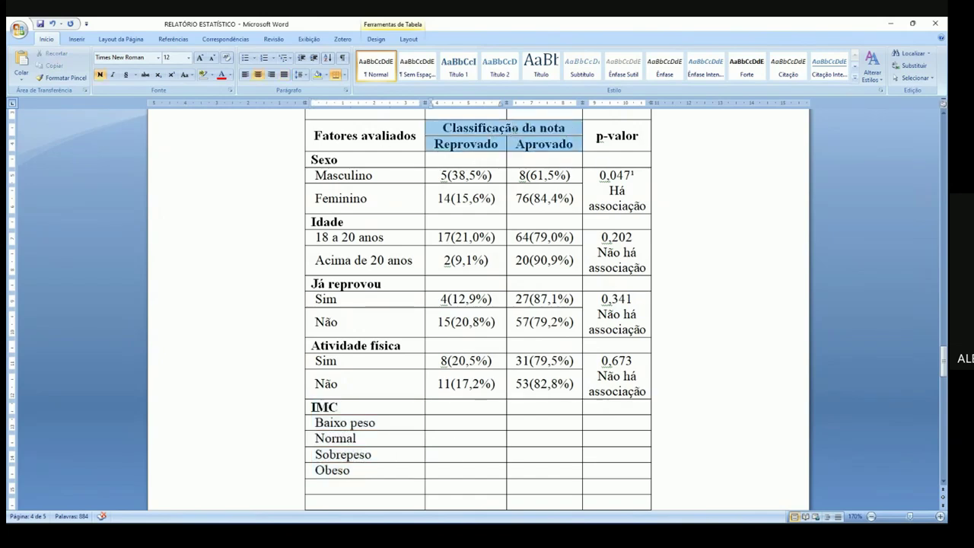
{"action": "left_click", "coordinate": [518, 127]}
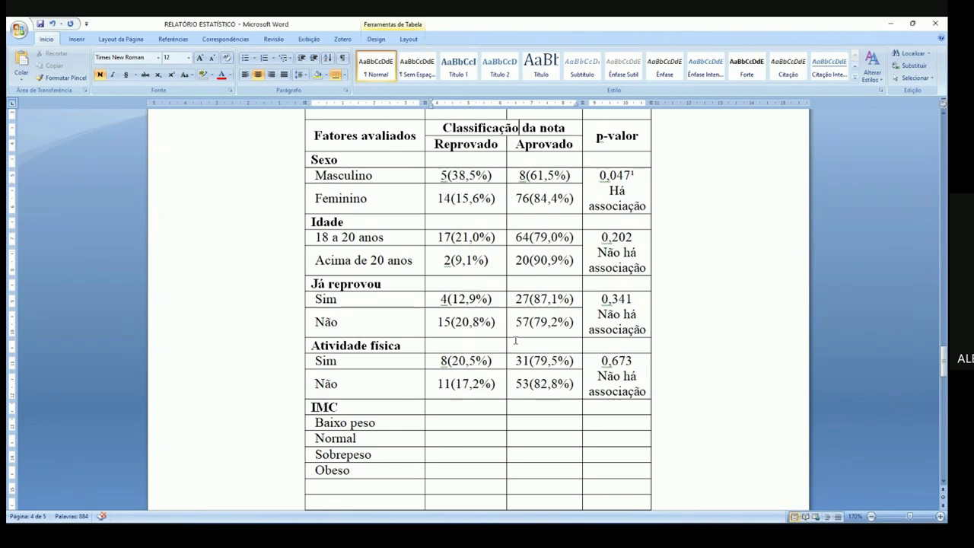
{"action": "left_click", "coordinate": [403, 422]}
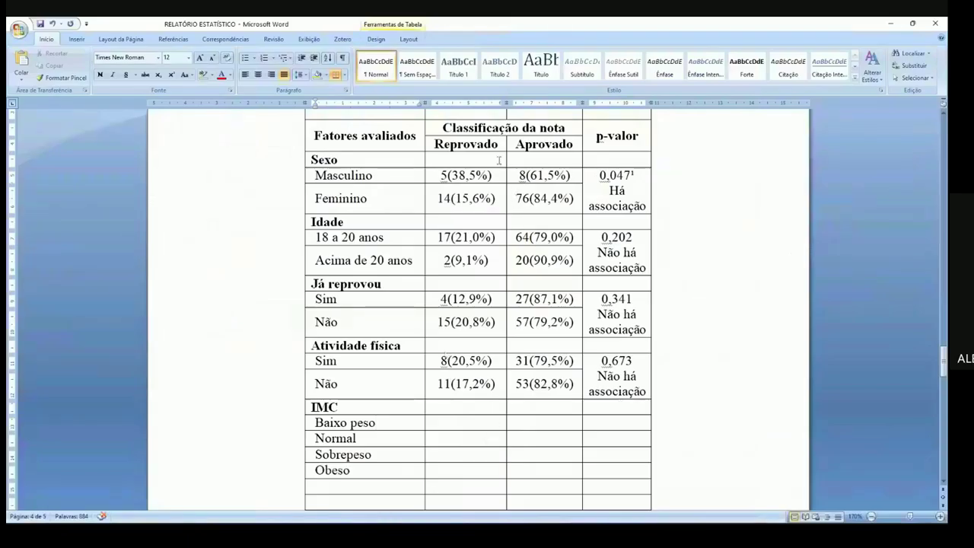
{"action": "left_click_drag", "start_coordinate": [497, 145], "coordinate": [532, 156]}
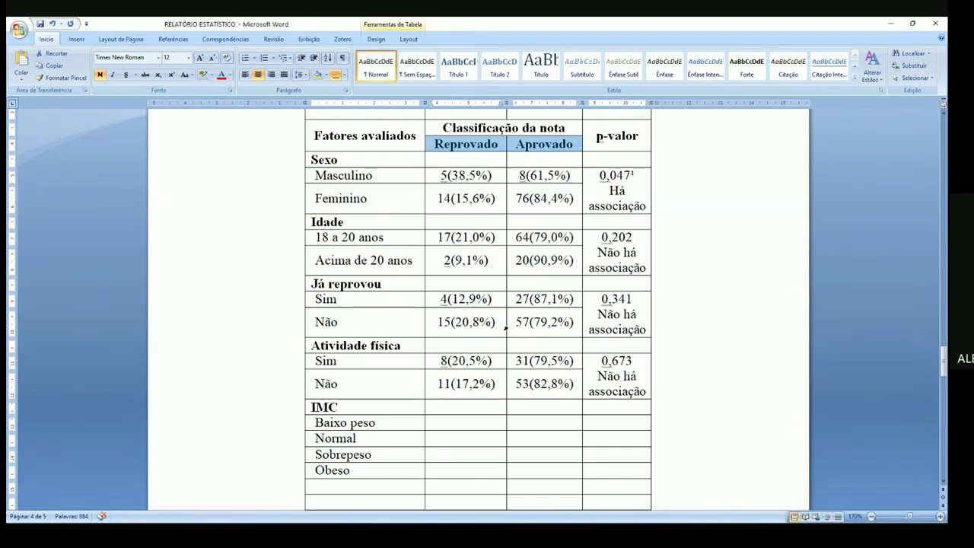
{"action": "left_click_drag", "start_coordinate": [339, 423], "coordinate": [345, 478]}
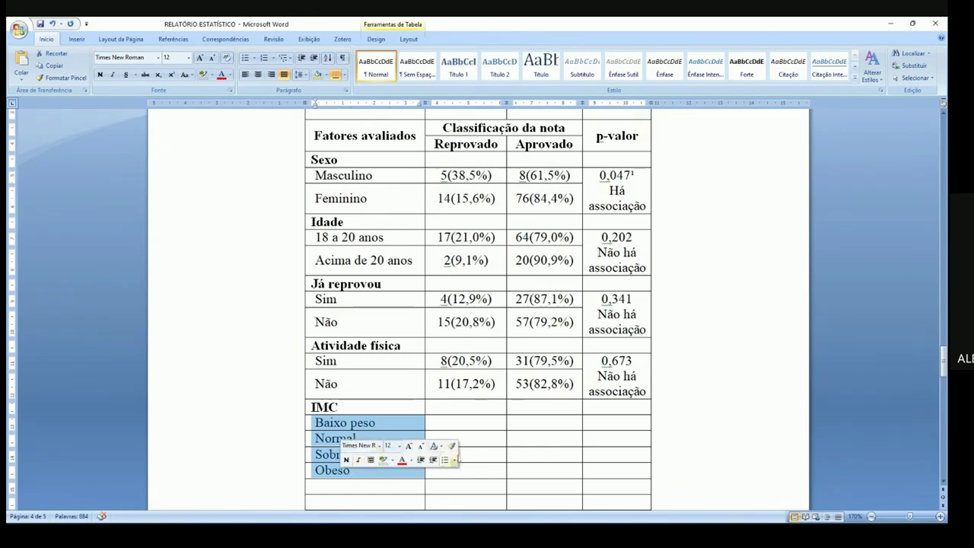
{"action": "left_click_drag", "start_coordinate": [495, 145], "coordinate": [517, 144]}
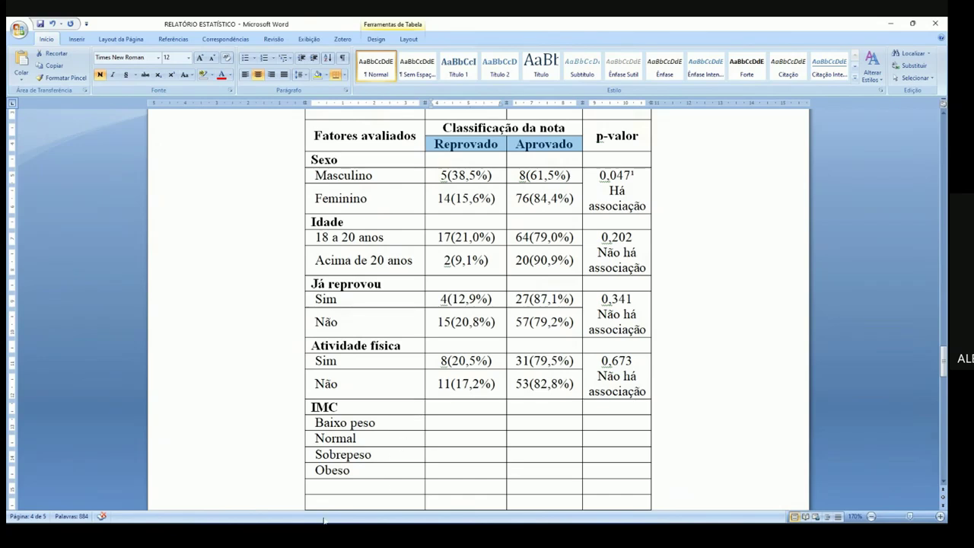
Switch to jamovi and open the existing Idade_cat2 by Nota_cat2 contingency table analysis for editing
{"action": "left_click", "coordinate": [378, 534]}
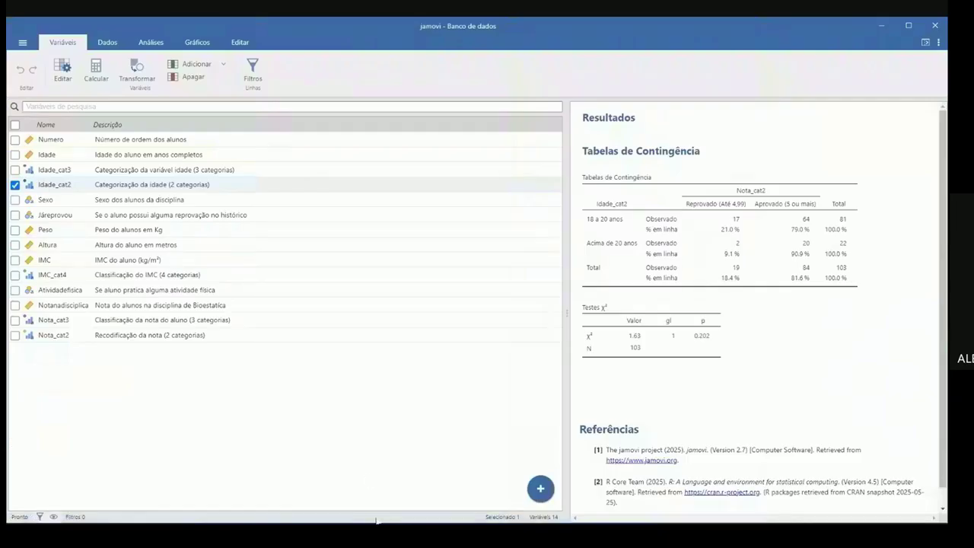
{"action": "left_click", "coordinate": [140, 43]}
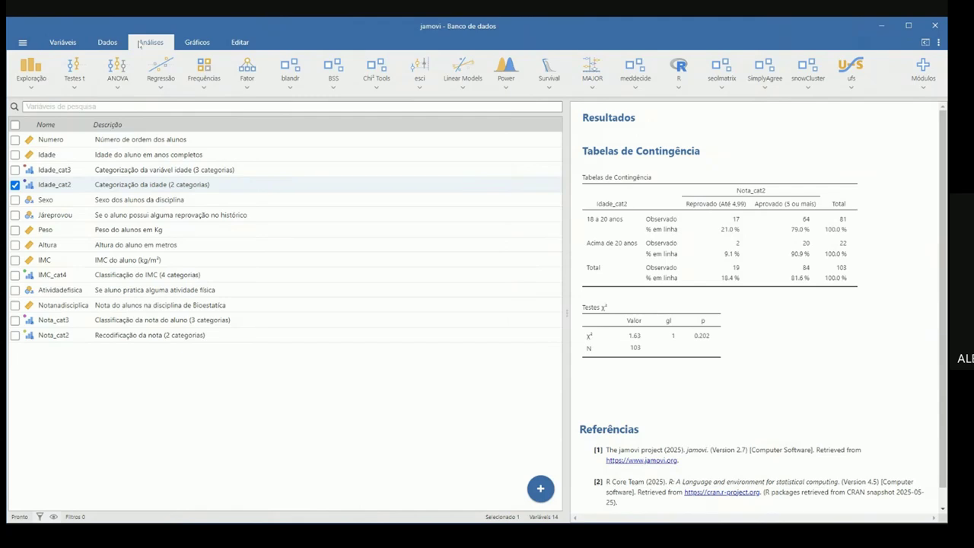
{"action": "left_click", "coordinate": [721, 235]}
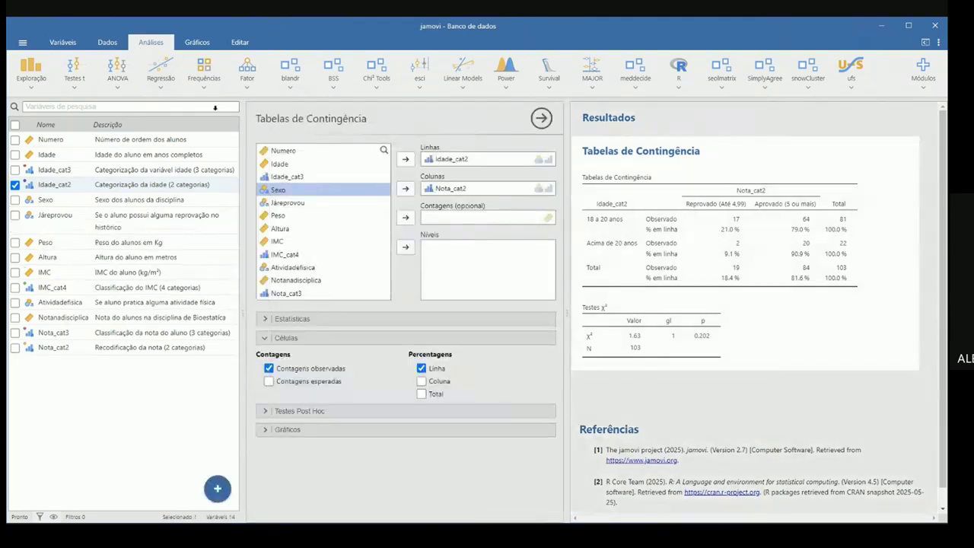
{"action": "left_click", "coordinate": [203, 86]}
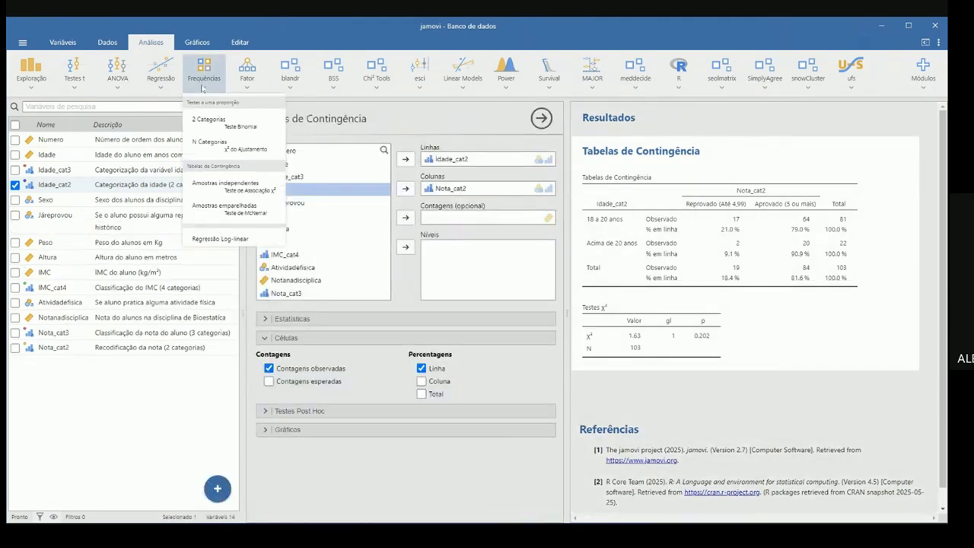
{"action": "left_click", "coordinate": [232, 184]}
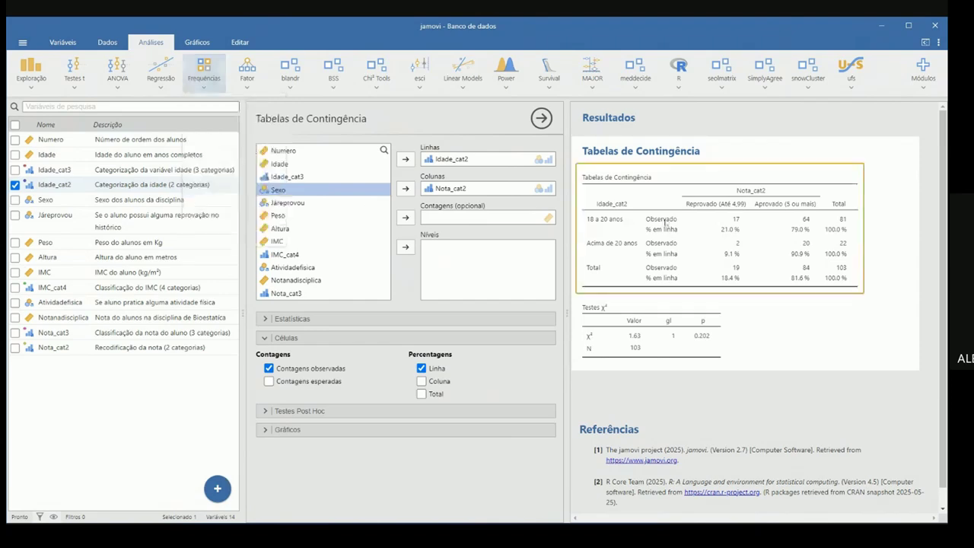
Replace Idade_cat2 with IMC_cat4 as the row variable of the contingency table
{"action": "left_click", "coordinate": [433, 161]}
{"action": "left_click", "coordinate": [406, 160]}
{"action": "scroll", "coordinate": [350, 218], "scroll_direction": "down", "scroll_amount": 1}
{"action": "left_click", "coordinate": [278, 257]}
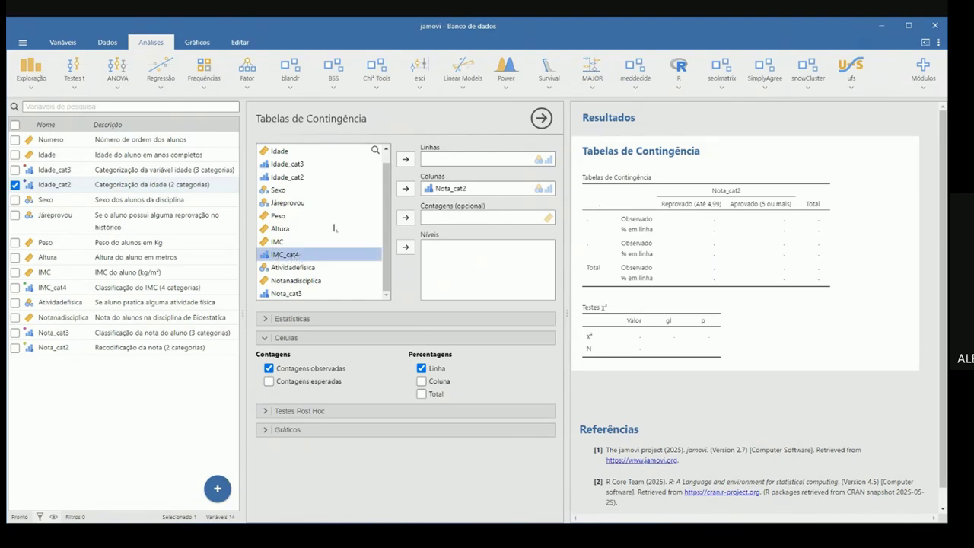
{"action": "left_click", "coordinate": [404, 159]}
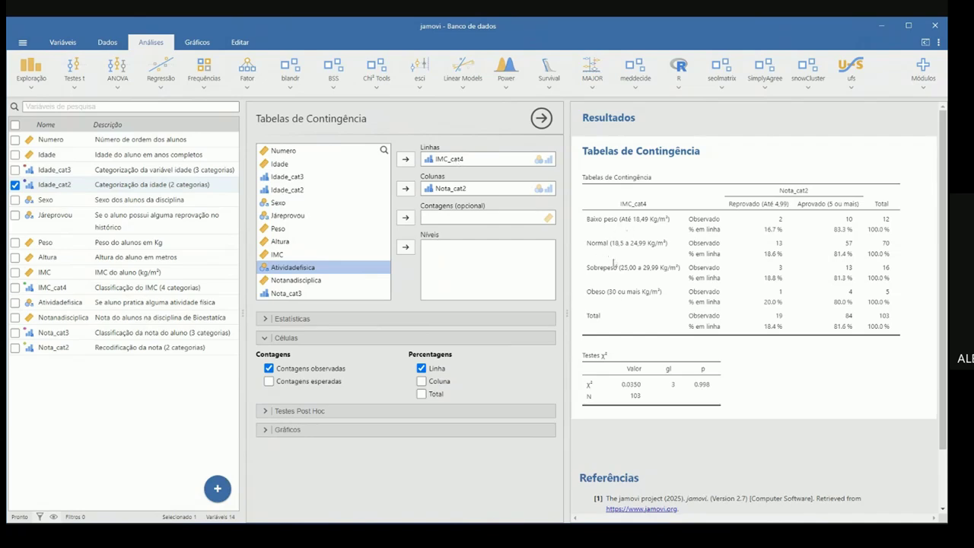
Clear IMC_cat4 from the rows and Nota_cat2 from the columns of the contingency table
{"action": "left_click", "coordinate": [448, 160]}
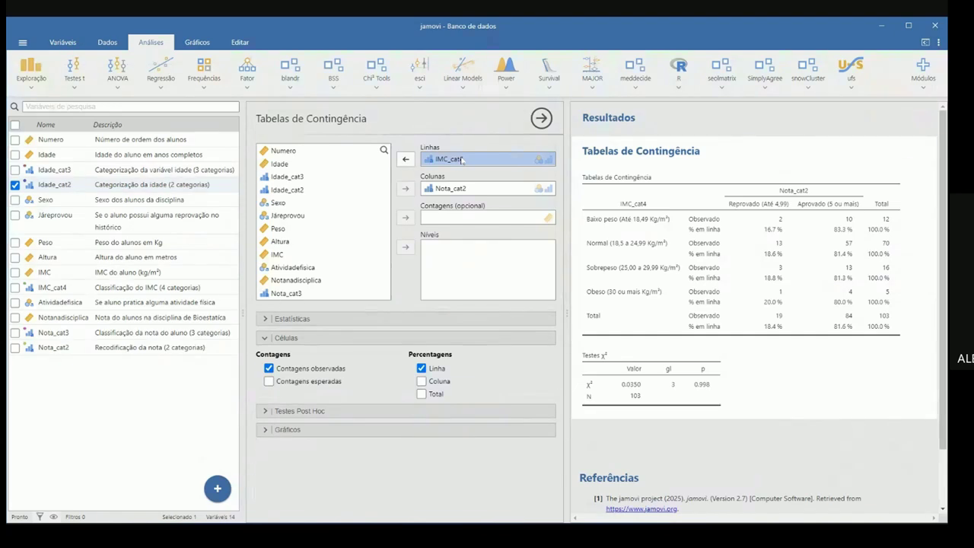
{"action": "left_click", "coordinate": [405, 159]}
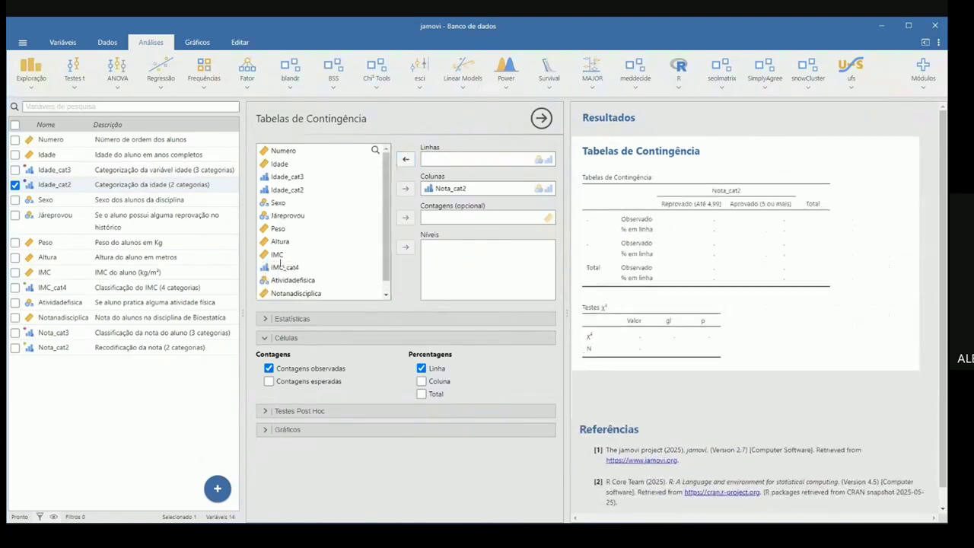
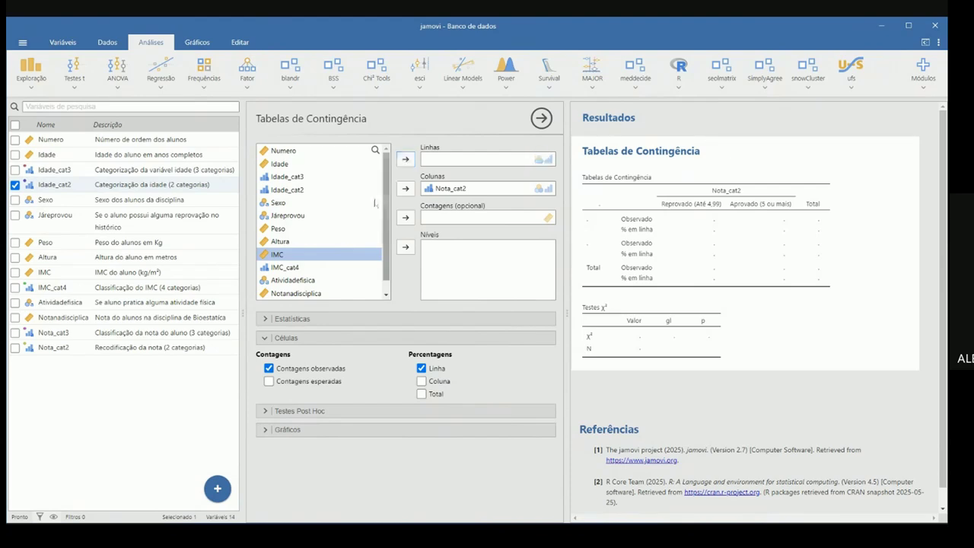
{"action": "left_click", "coordinate": [285, 267]}
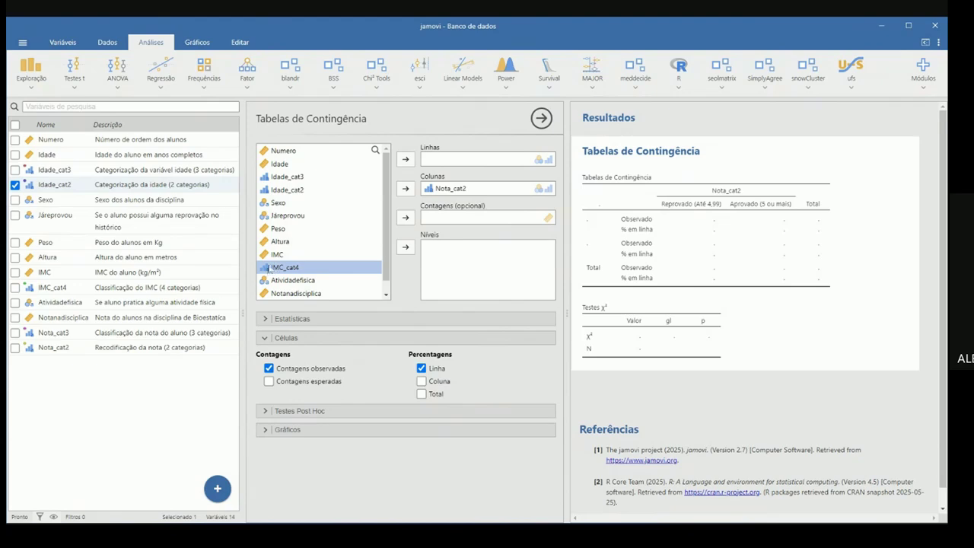
{"action": "left_click", "coordinate": [267, 204]}
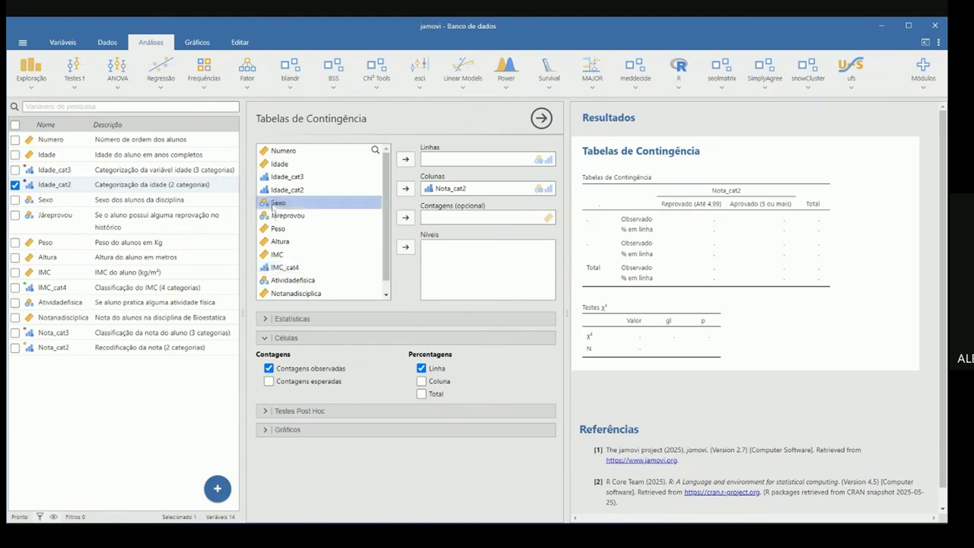
{"action": "left_click", "coordinate": [273, 267]}
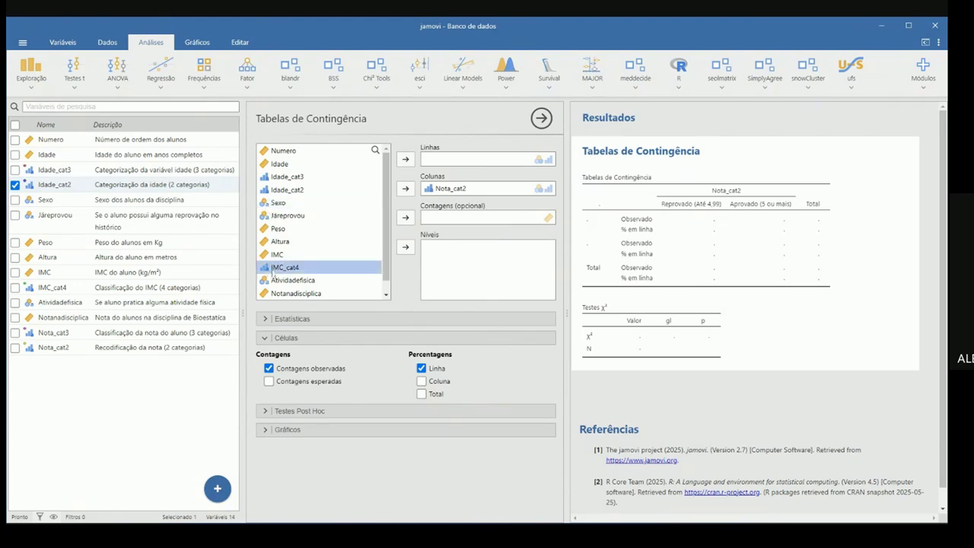
{"action": "left_click", "coordinate": [265, 204]}
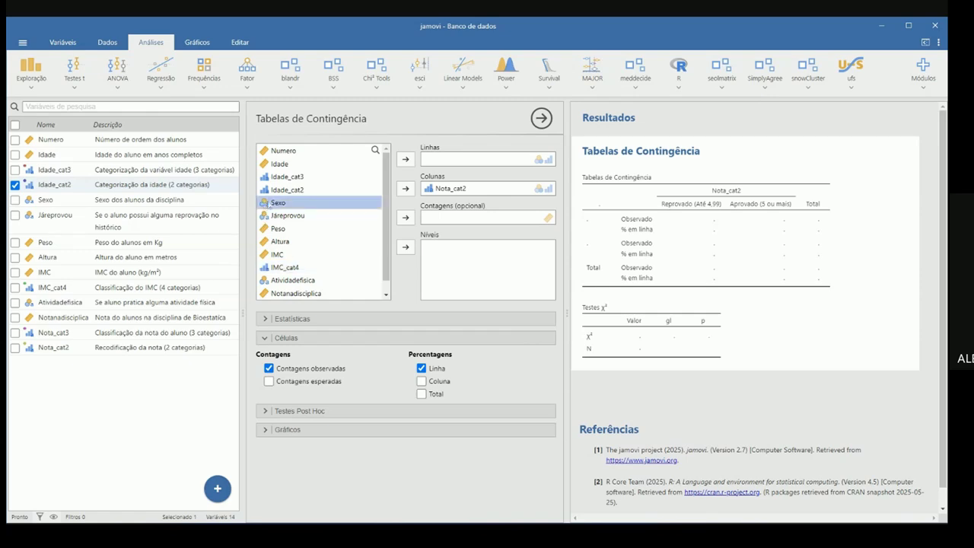
{"action": "left_click", "coordinate": [434, 190]}
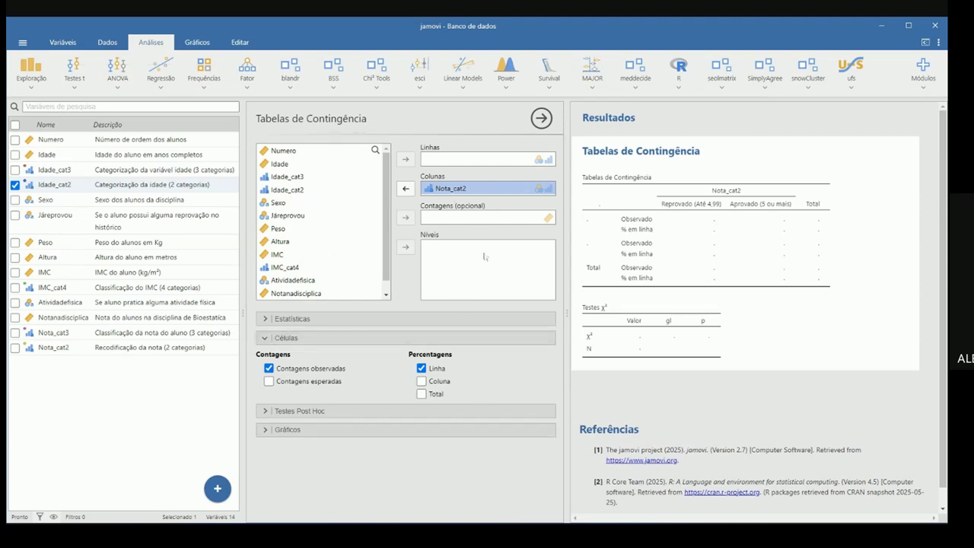
{"action": "left_click", "coordinate": [404, 189]}
Assign Nota_cat2 as the column variable and IMC_cat4 as the row variable of the contingency table
{"action": "left_click", "coordinate": [281, 164]}
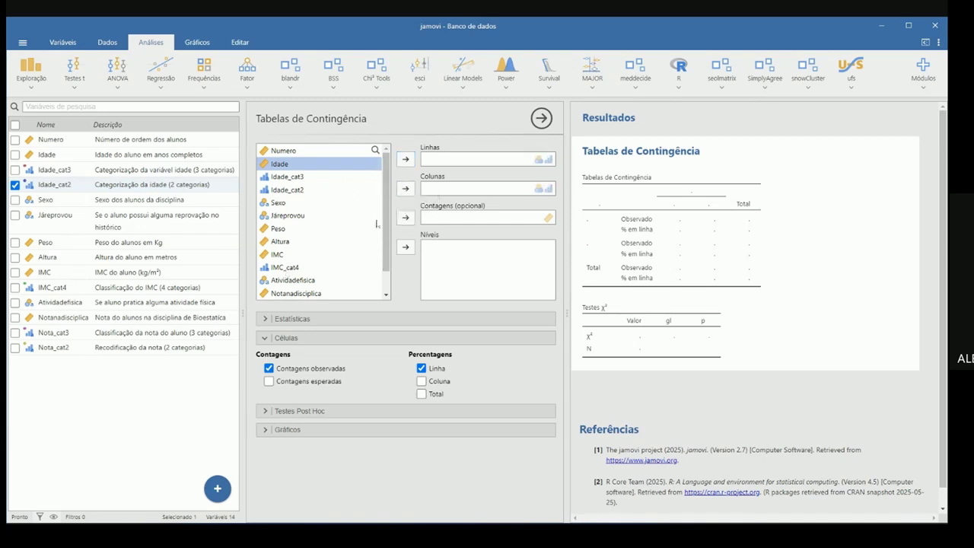
{"action": "scroll", "coordinate": [352, 270], "scroll_direction": "down", "scroll_amount": 1}
{"action": "left_click", "coordinate": [293, 294]}
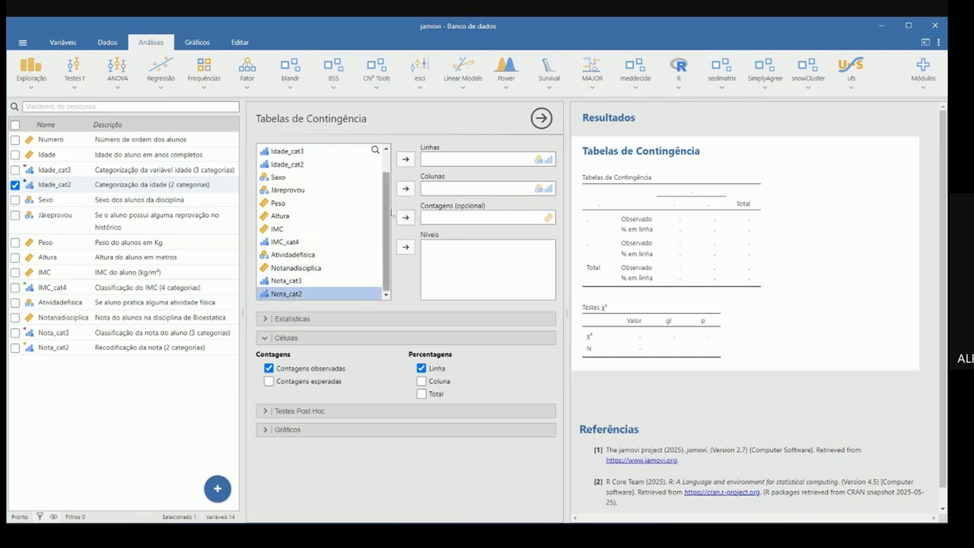
{"action": "left_click", "coordinate": [405, 188]}
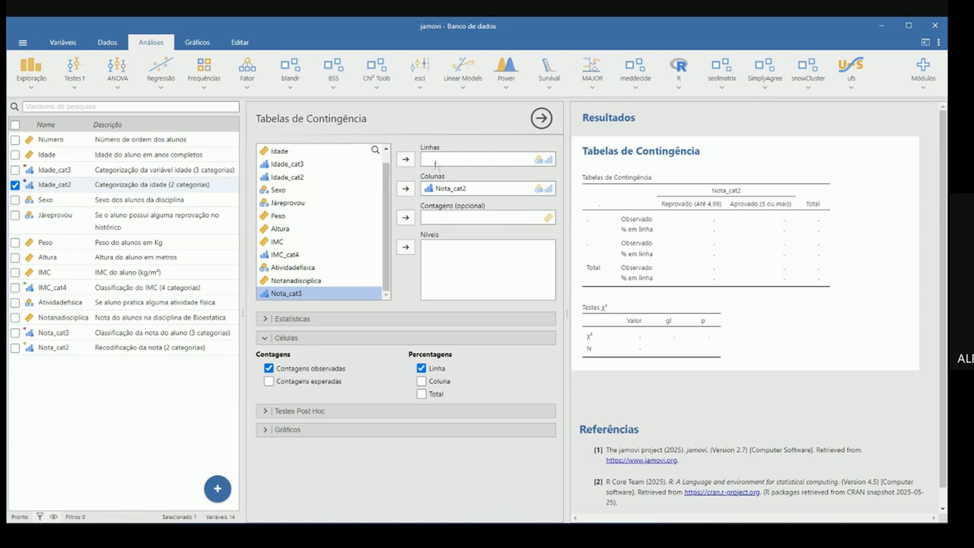
{"action": "scroll", "coordinate": [304, 244], "scroll_direction": "up", "scroll_amount": 2}
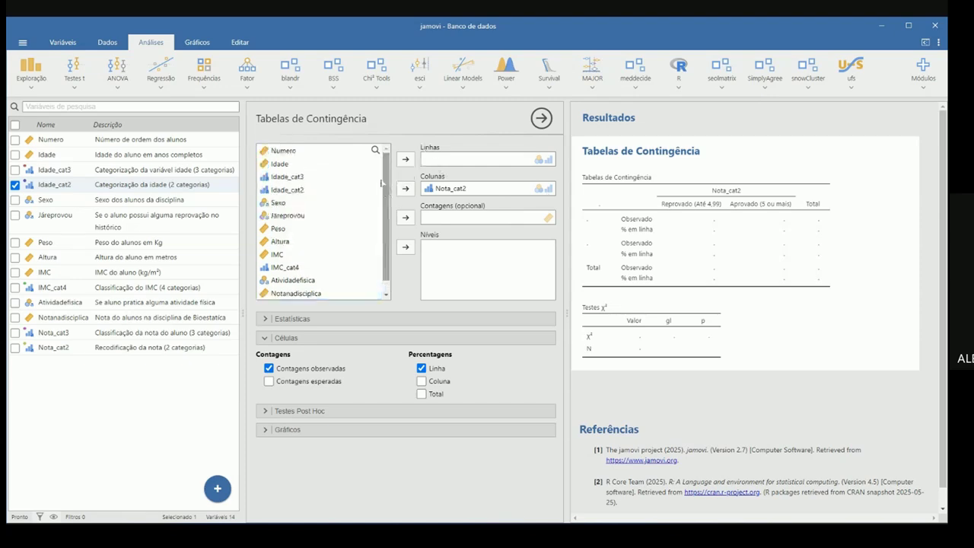
{"action": "left_click", "coordinate": [278, 268]}
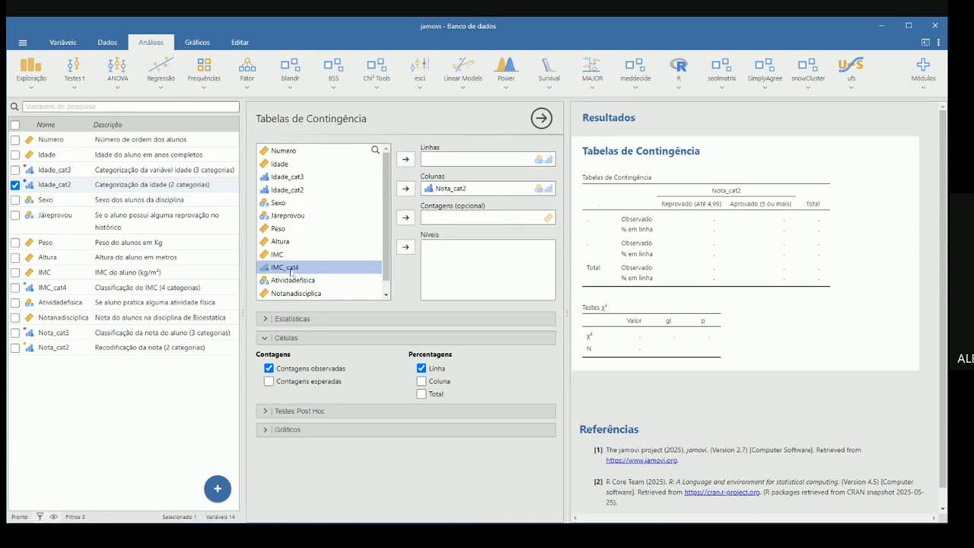
{"action": "left_click", "coordinate": [405, 158]}
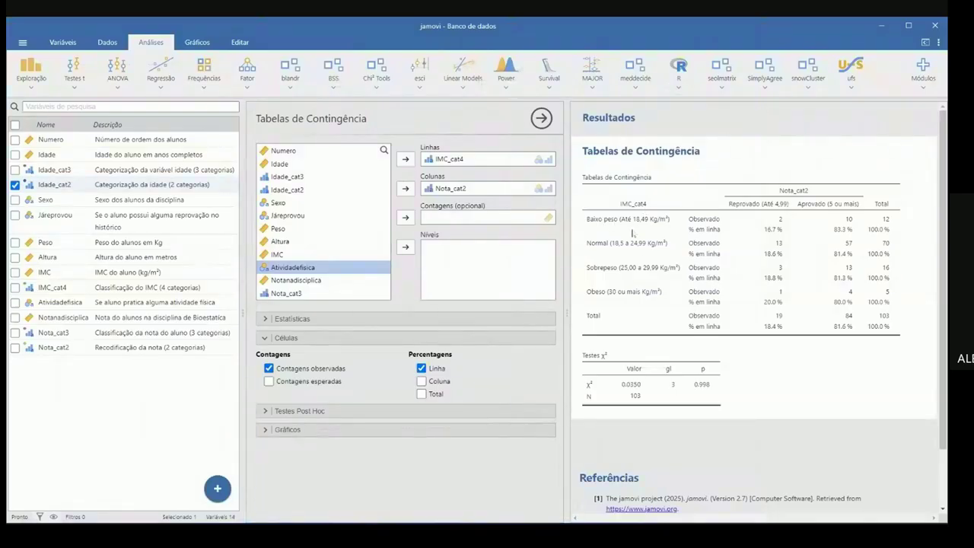
Switch to the Word report and enter the Baixo peso counts 2 under Reprovado and 10 under Aprovado
{"action": "key", "text": "alt+Tab"}
{"action": "type", "text": "2"}
{"action": "key", "text": "Tab"}
{"action": "key", "text": "alt+Tab"}
{"action": "key", "text": "alt+Tab"}
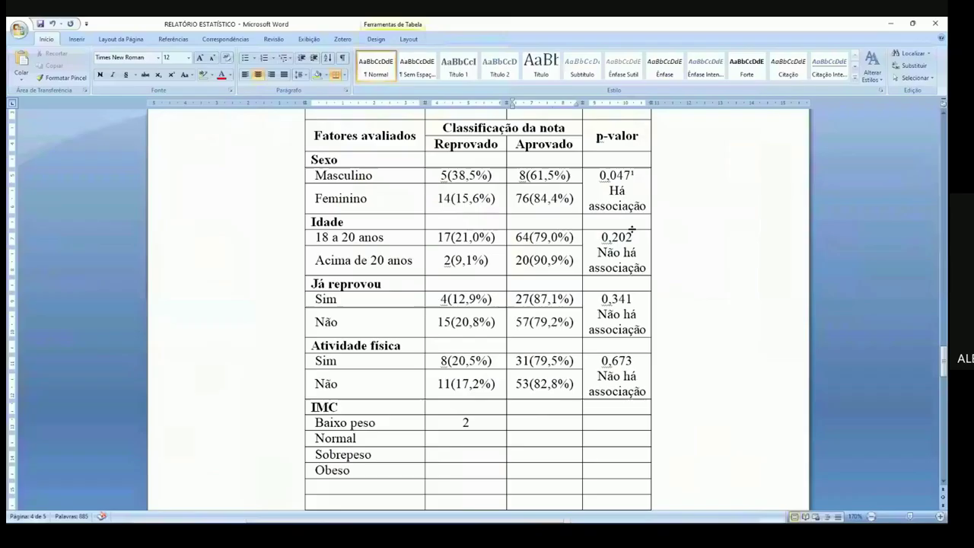
Append the placeholder (%) to both Baixo peso counts
{"action": "type", "text": "(%)"}
{"action": "key", "text": "shift+Left"}
{"action": "key", "text": "shift+Left"}
{"action": "key", "text": "shift+Left"}
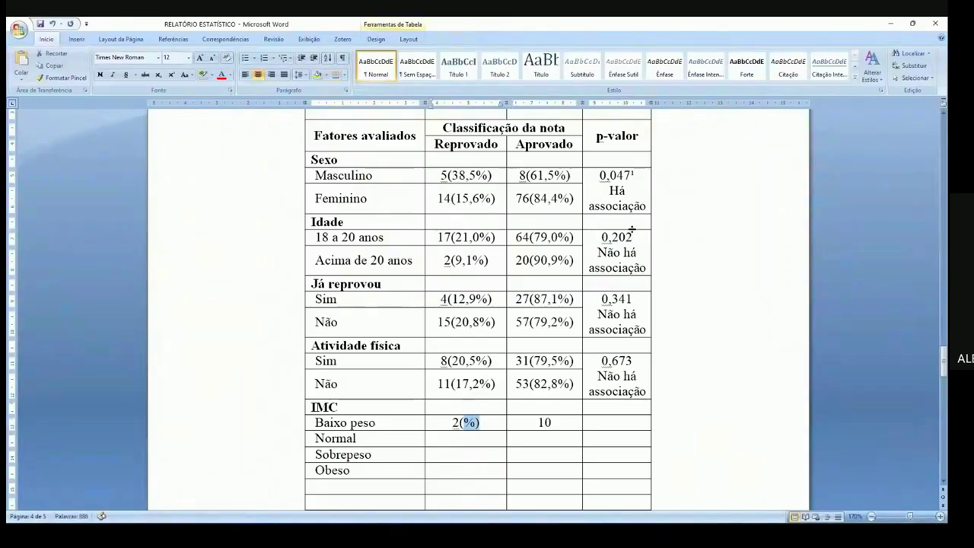
{"action": "key", "text": "ctrl+c"}
{"action": "key", "text": "Tab"}
{"action": "key", "text": "End"}
{"action": "key", "text": "ctrl+v"}
Fill in the Baixo peso percentages from jamovi: 16,7 for Reprovado and 83,3 for Aprovado
{"action": "key", "text": "alt+Tab"}
{"action": "key", "text": "alt+Tab"}
{"action": "type", "text": "16,7"}
{"action": "key", "text": "Tab"}
{"action": "key", "text": "alt+Tab"}
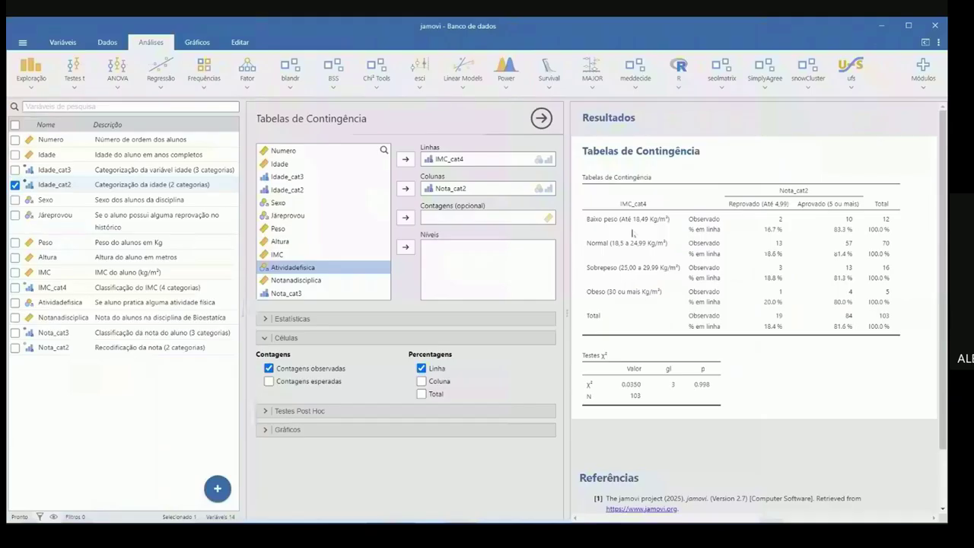
{"action": "key", "text": "alt+Tab"}
{"action": "type", "text": "83,3"}
{"action": "key", "text": "Down"}
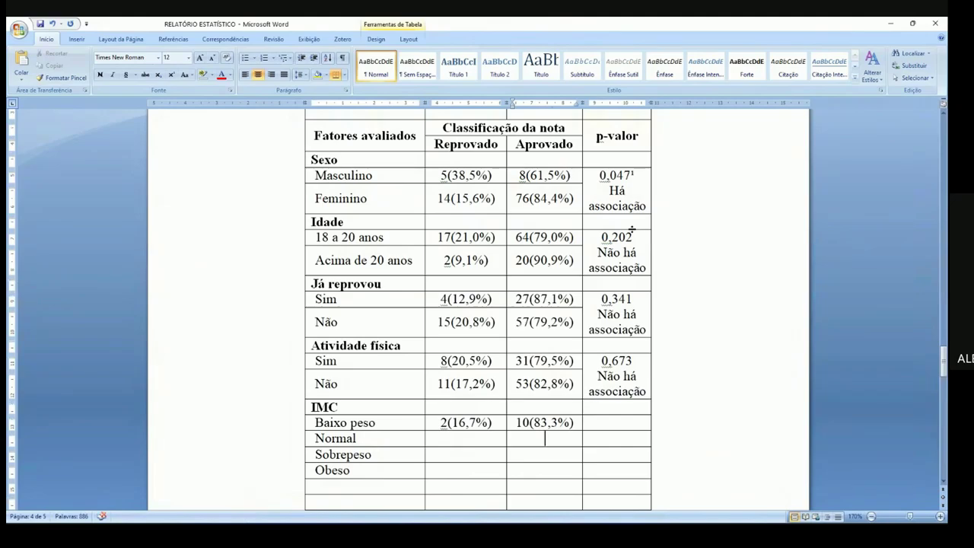
Enter the Normal row counts from jamovi, 13 under Reprovado and 57 under Aprovado, each followed by (%)
{"action": "key", "text": "alt+Tab"}
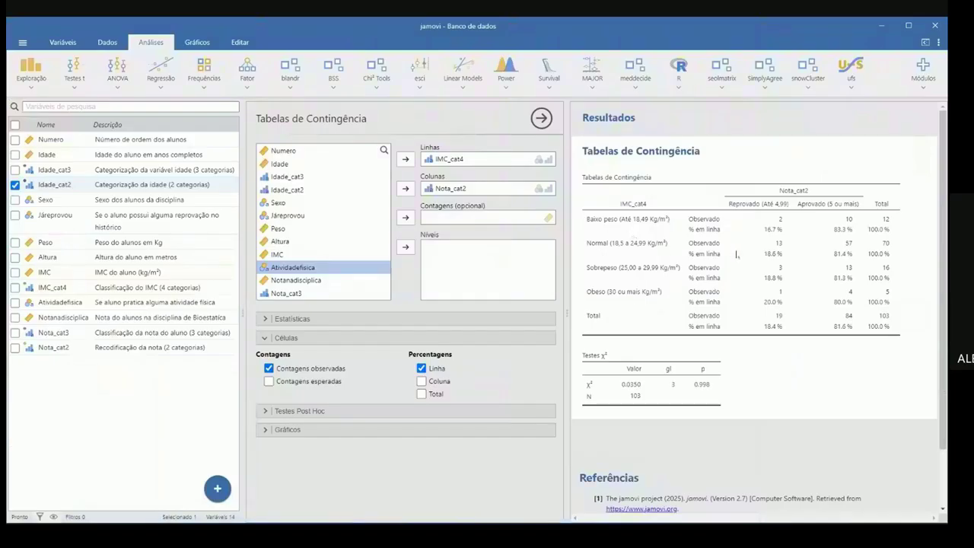
{"action": "key", "text": "alt+Tab"}
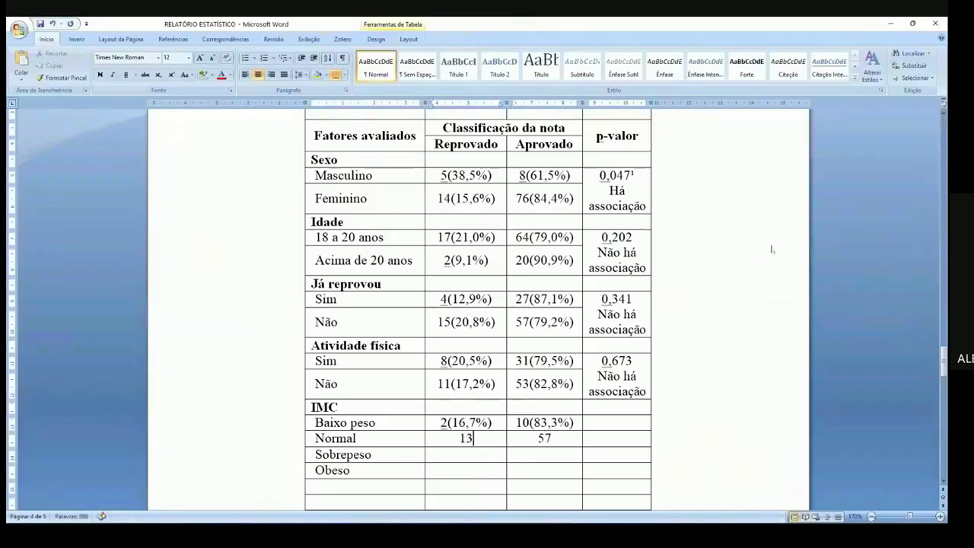
{"action": "key", "text": "ctrl+v"}
{"action": "key", "text": "Left"}
{"action": "key", "text": "Left"}
{"action": "key", "text": "Left"}
{"action": "key", "text": "Left"}
{"action": "key", "text": "Left"}
{"action": "key", "text": "Left"}
{"action": "key", "text": "Left"}
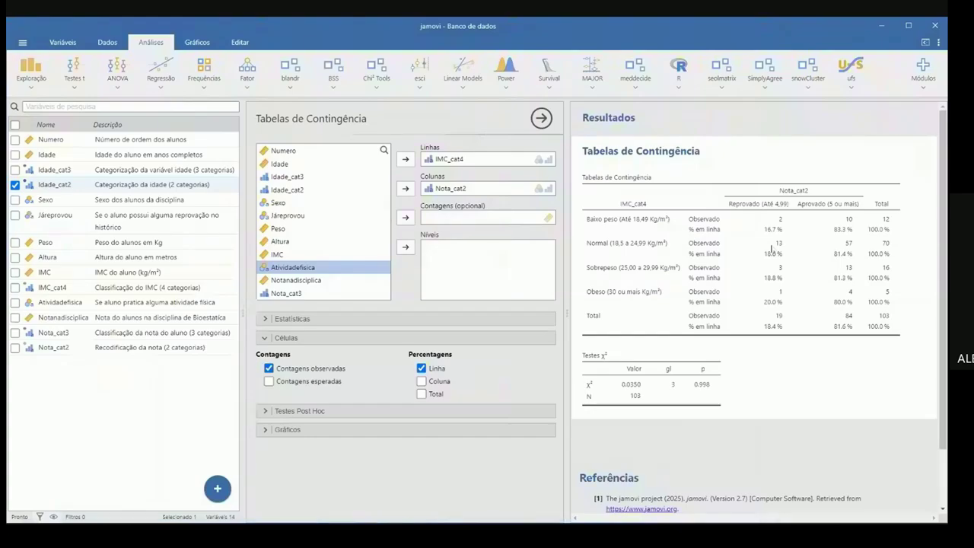
Fill in the Normal row percentages from jamovi: 18,6 for Reprovado and 81,4 for Aprovado
{"action": "key", "text": "alt+Tab"}
{"action": "type", "text": "18,6"}
{"action": "key", "text": "Tab"}
{"action": "key", "text": "Right"}
{"action": "key", "text": "Left"}
{"action": "key", "text": "Left"}
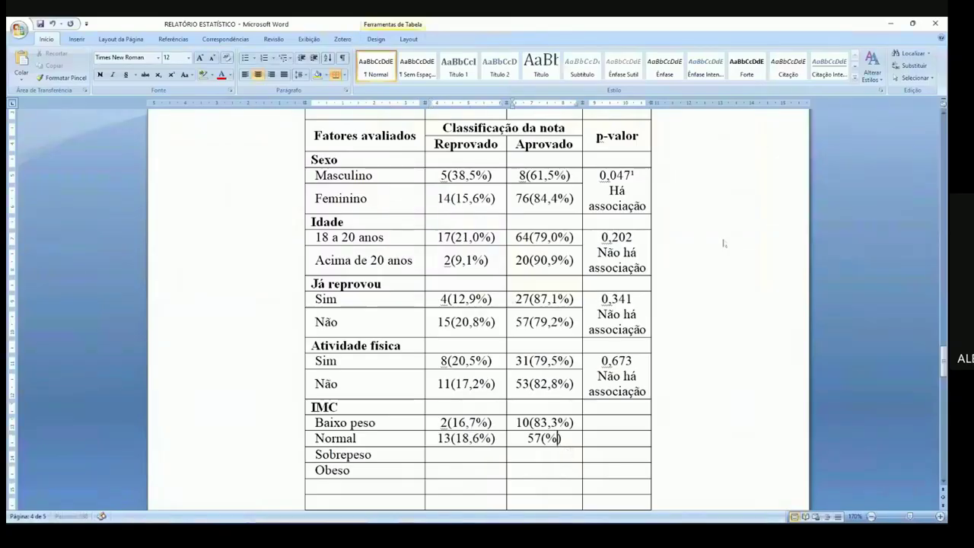
{"action": "key", "text": "alt+Tab"}
{"action": "key", "text": "alt+Tab"}
{"action": "type", "text": "81,4"}
{"action": "key", "text": "Down"}
Enter the Sobrepeso counts from jamovi, 3 under Reprovado and 13 under Aprovado, each followed by (%)
{"action": "key", "text": "Left"}
{"action": "key", "text": "Left"}
{"action": "key", "text": "Right"}
{"action": "key", "text": "alt+Tab"}
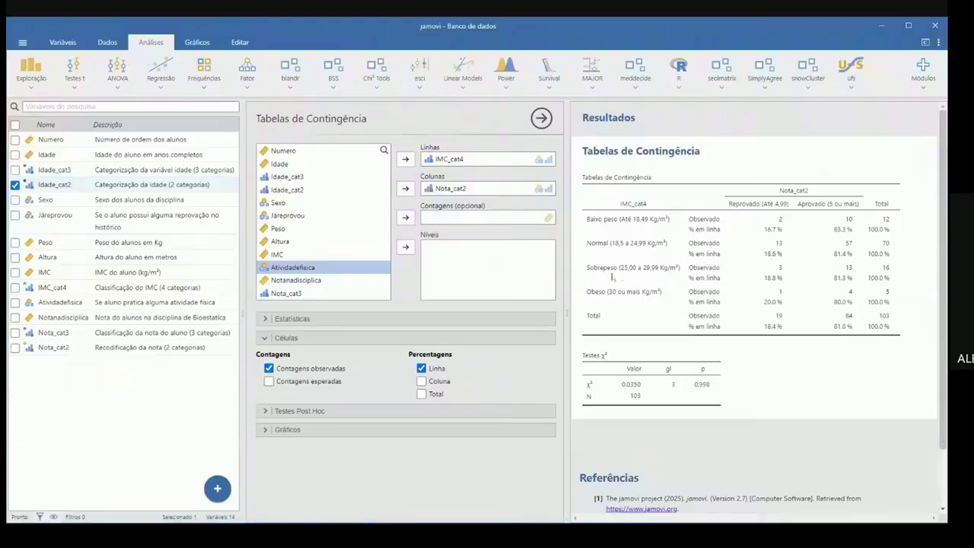
{"action": "key", "text": "alt+Tab"}
{"action": "key", "text": "ctrl+v"}
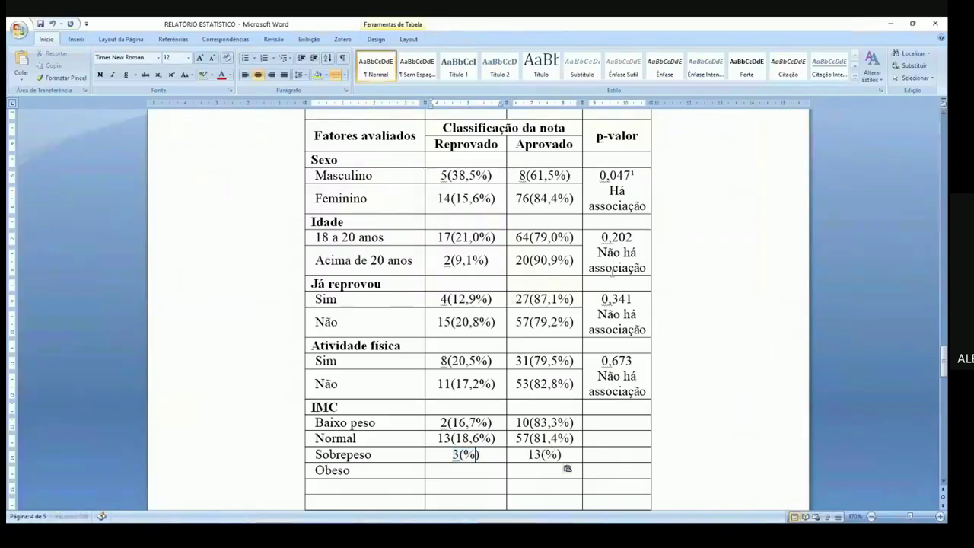
Fill in the Sobrepeso percentages from jamovi: 18,8 for Reprovado and 81,3 for Aprovado
{"action": "key", "text": "Left"}
{"action": "key", "text": "alt+Tab"}
{"action": "key", "text": "alt+Tab"}
{"action": "type", "text": "18,8"}
{"action": "key", "text": "Right"}
{"action": "key", "text": "Right"}
{"action": "key", "text": "Right"}
{"action": "key", "text": "Right"}
{"action": "key", "text": "Right"}
{"action": "key", "text": "Right"}
{"action": "key", "text": "Right"}
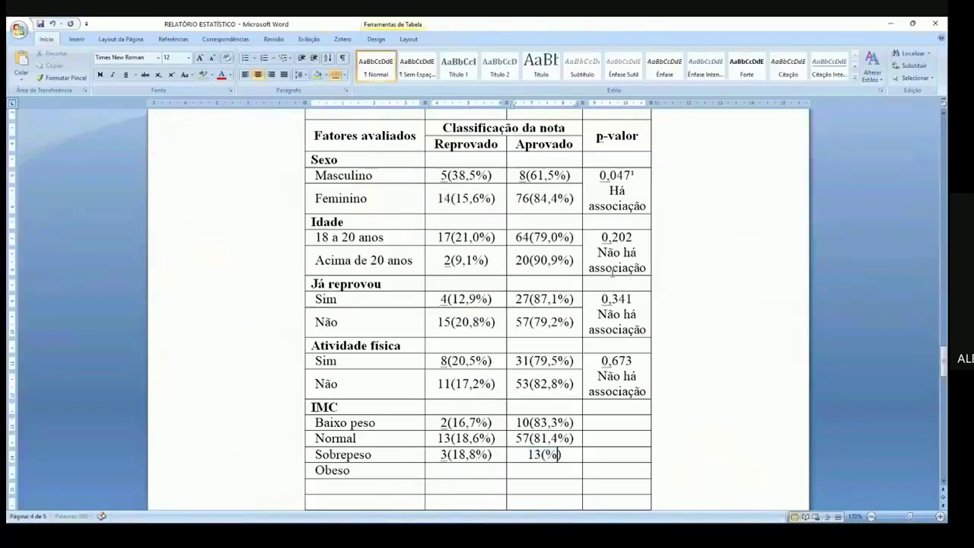
{"action": "key", "text": "Left"}
{"action": "key", "text": "alt+Tab"}
{"action": "key", "text": "alt+Tab"}
{"action": "type", "text": "81,3"}
{"action": "key", "text": "Down"}
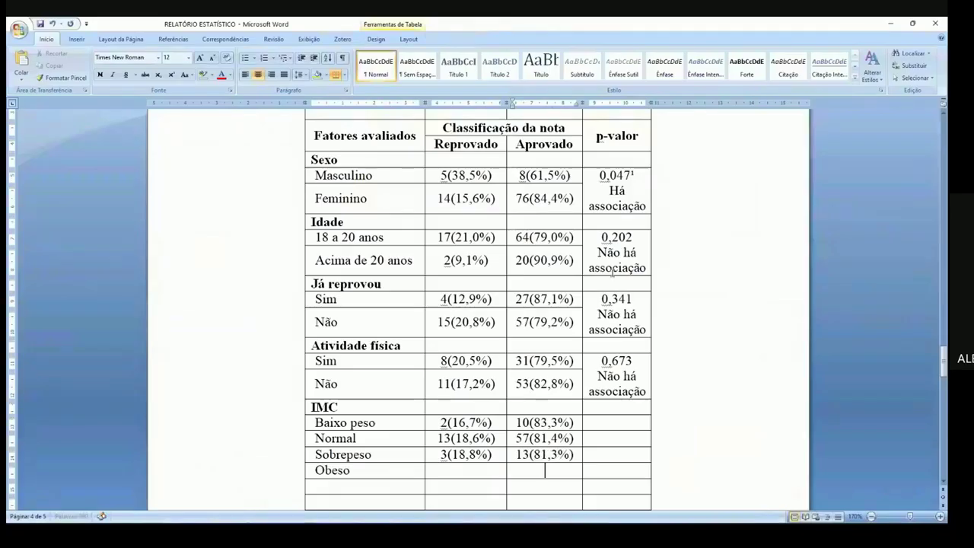
Enter the Obeso counts from jamovi, 1 under Reprovado and 4 under Aprovado, with centred alignment
{"action": "key", "text": "alt+Tab"}
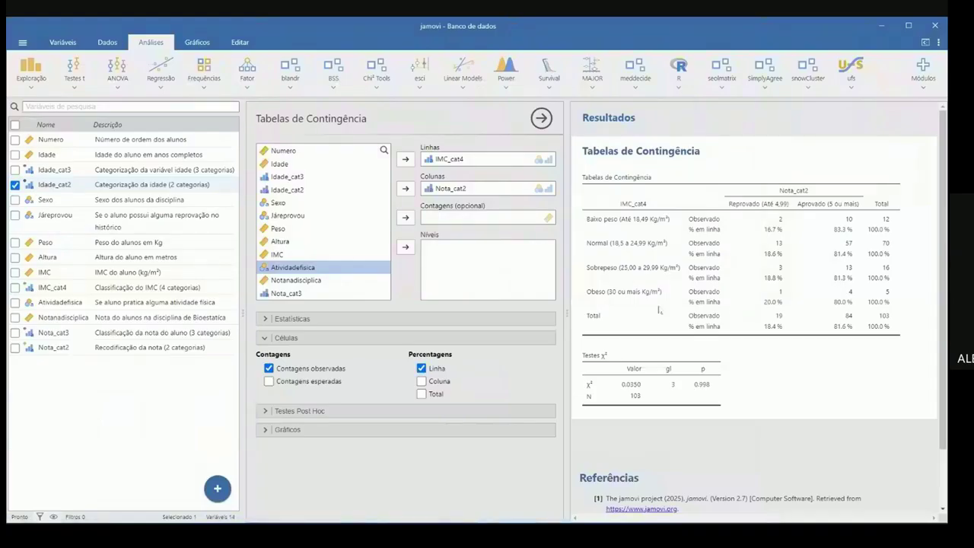
{"action": "key", "text": "alt+Tab"}
{"action": "type", "text": "1"}
{"action": "key", "text": "Right"}
{"action": "type", "text": "4"}
{"action": "key", "text": "Left"}
{"action": "key", "text": "Left"}
{"action": "key", "text": "ctrl+q"}
{"action": "key", "text": "Tab"}
{"action": "key", "text": "shift+Tab"}
{"action": "key", "text": "Left"}
{"action": "key", "text": "ctrl+e"}
Append the placeholder (%) to both Obeso counts
{"action": "type", "text": "(%)"}
{"action": "key", "text": "Right"}
{"action": "key", "text": "Right"}
{"action": "type", "text": "(%)"}
{"action": "key", "text": "Left"}
{"action": "key", "text": "Left"}
{"action": "key", "text": "Left"}
{"action": "key", "text": "Left"}
{"action": "key", "text": "Left"}
{"action": "key", "text": "Left"}
{"action": "key", "text": "Left"}
Fill in the Obeso percentages from jamovi: 20,0 for Reprovado and 80,0 for Aprovado
{"action": "key", "text": "alt+Tab"}
{"action": "key", "text": "alt+Tab"}
{"action": "type", "text": "20,0"}
{"action": "key", "text": "alt+Tab"}
{"action": "key", "text": "alt+Tab"}
{"action": "key", "text": "Right"}
{"action": "key", "text": "Right"}
{"action": "key", "text": "Right"}
{"action": "key", "text": "Right"}
{"action": "key", "text": "Right"}
{"action": "type", "text": "80,0"}
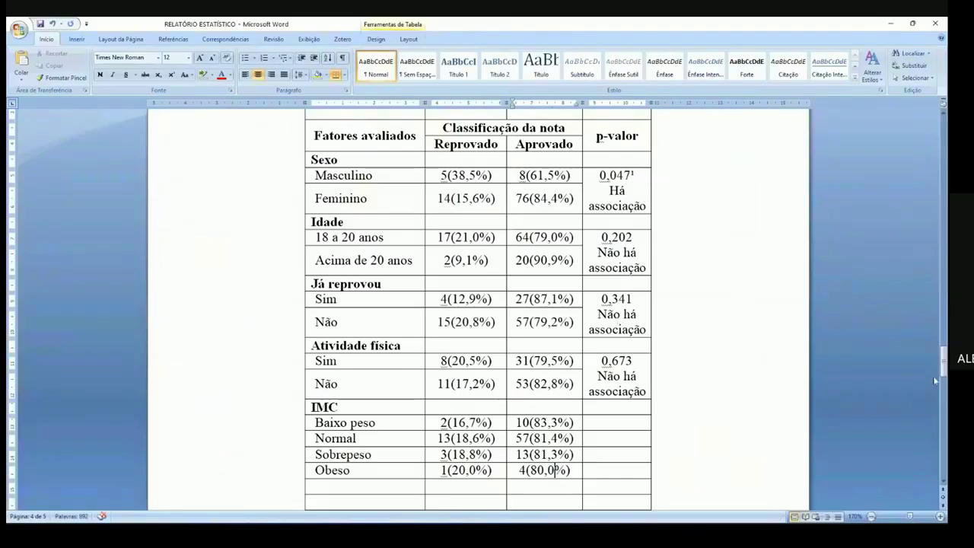
Examine whether the Reprovado and Aprovado percentages in each Sexo and Idade row add up to 100%
{"action": "left_click_drag", "start_coordinate": [943, 358], "coordinate": [943, 361]}
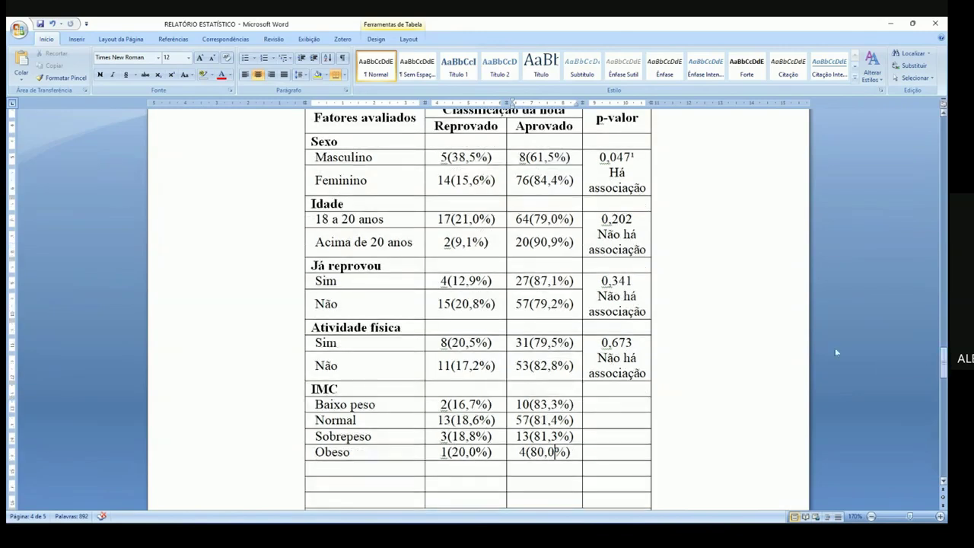
{"action": "left_click_drag", "start_coordinate": [453, 157], "coordinate": [495, 158]}
{"action": "left_click_drag", "start_coordinate": [556, 158], "coordinate": [531, 158]}
{"action": "left_click", "coordinate": [532, 158]}
{"action": "left_click_drag", "start_coordinate": [451, 157], "coordinate": [553, 157]}
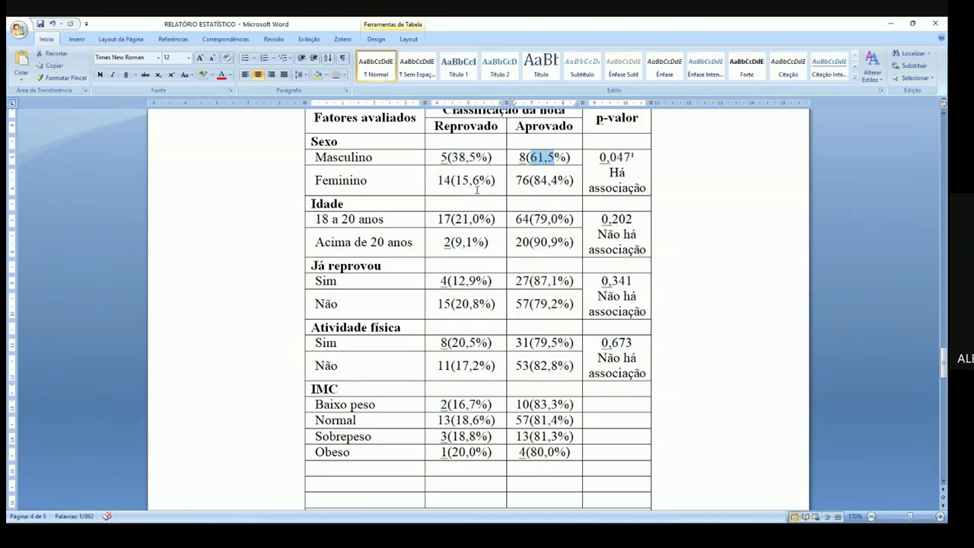
{"action": "left_click_drag", "start_coordinate": [454, 181], "coordinate": [563, 181]}
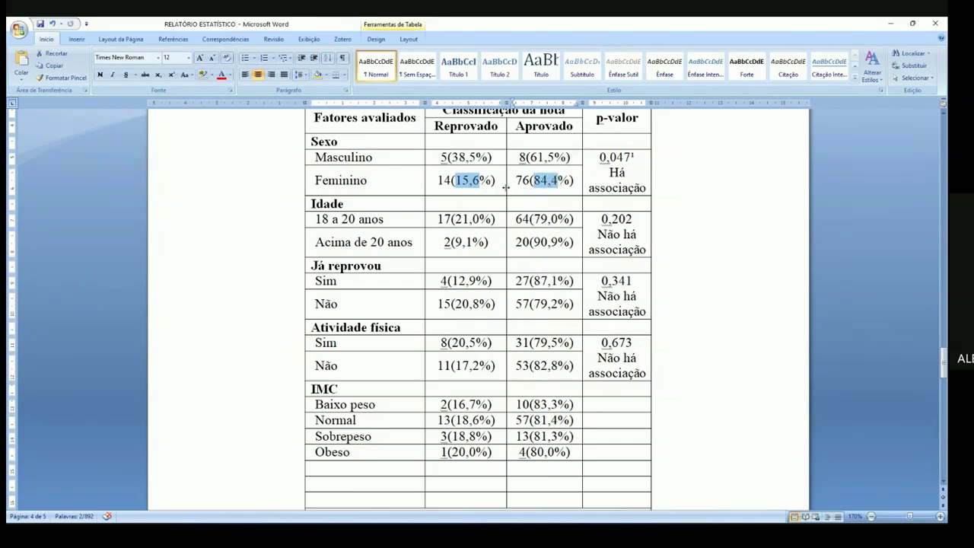
{"action": "left_click_drag", "start_coordinate": [455, 220], "coordinate": [559, 219]}
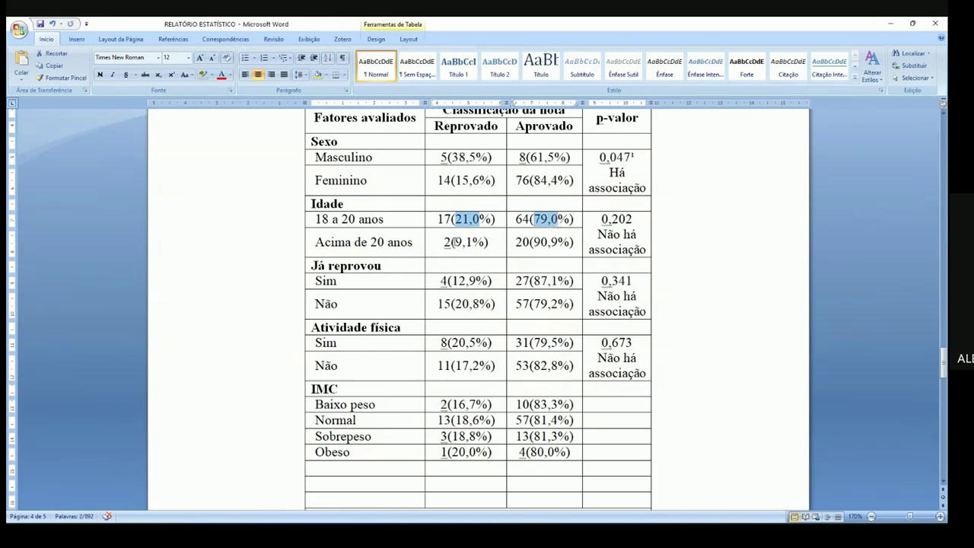
{"action": "left_click_drag", "start_coordinate": [454, 242], "coordinate": [468, 242]}
{"action": "left_click_drag", "start_coordinate": [532, 242], "coordinate": [560, 242]}
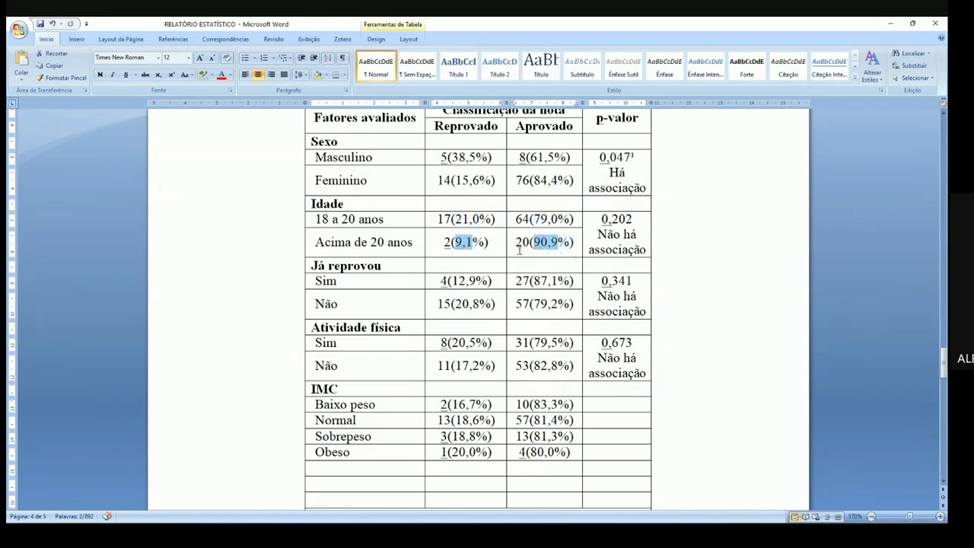
Examine the paired percentages in the Já reprovou, Atividade física, Baixo peso and Normal rows of the table
{"action": "left_click_drag", "start_coordinate": [452, 280], "coordinate": [473, 281]}
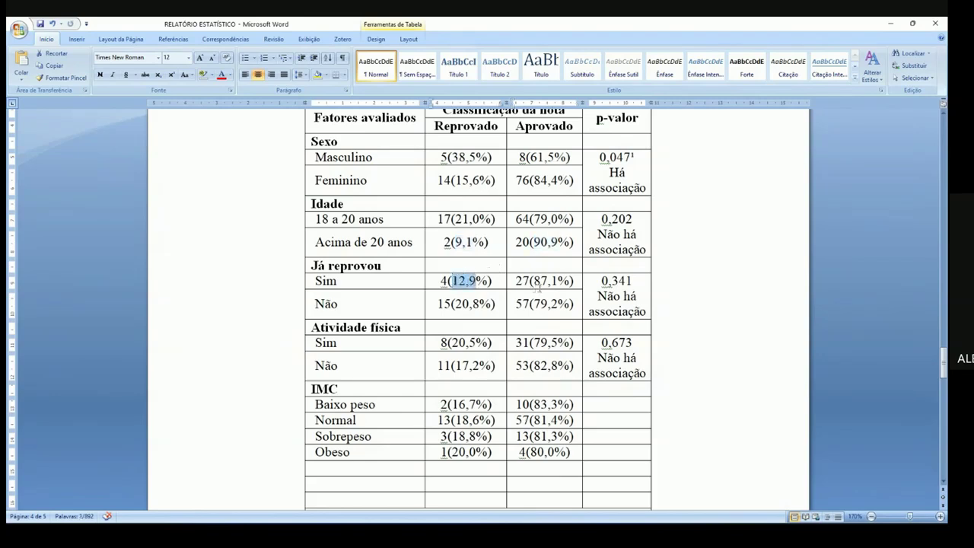
{"action": "left_click_drag", "start_coordinate": [534, 281], "coordinate": [562, 282]}
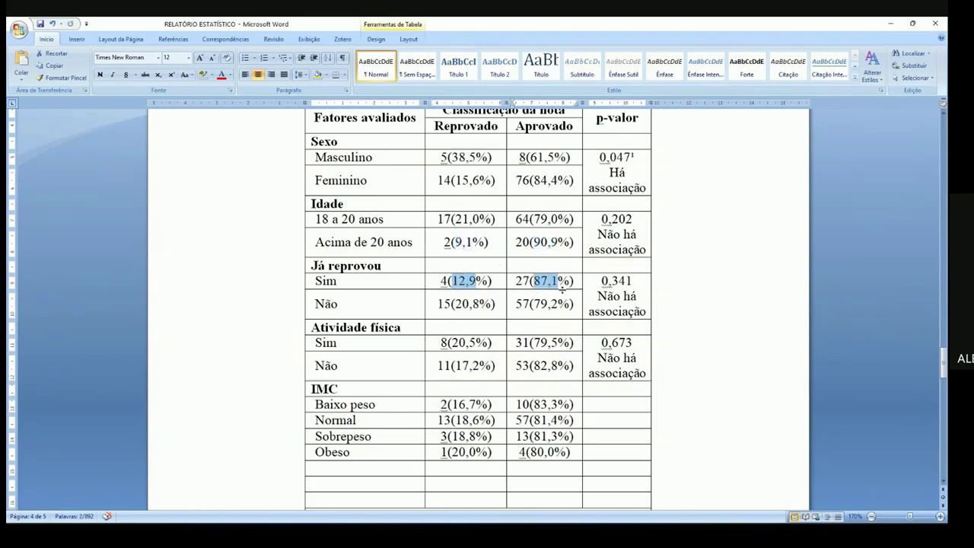
{"action": "left_click_drag", "start_coordinate": [454, 304], "coordinate": [555, 303]}
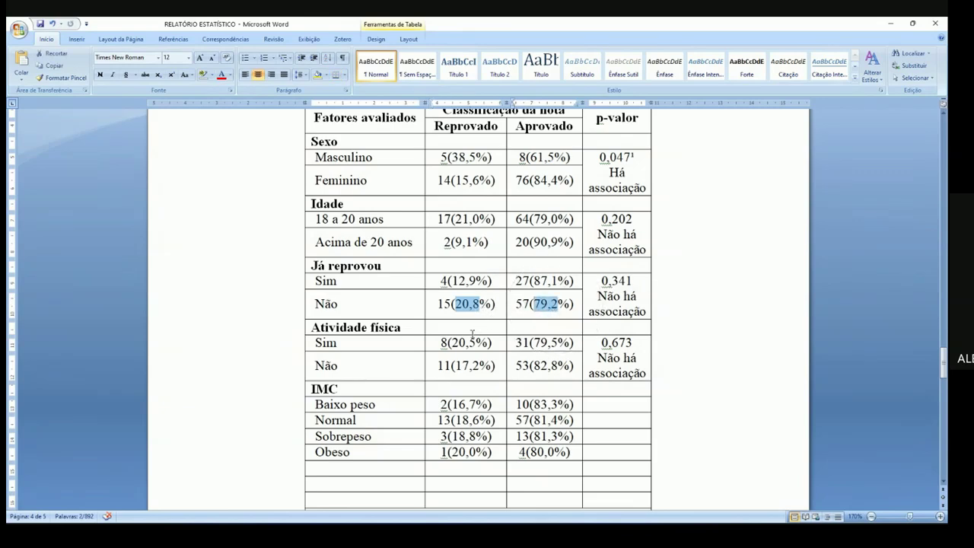
{"action": "left_click_drag", "start_coordinate": [453, 342], "coordinate": [474, 343]}
{"action": "left_click_drag", "start_coordinate": [533, 343], "coordinate": [560, 347]}
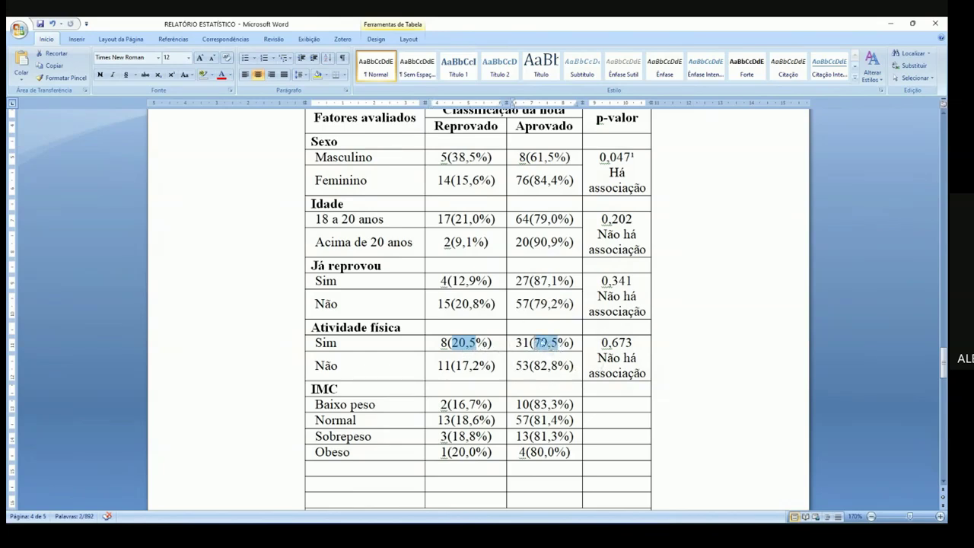
{"action": "left_click_drag", "start_coordinate": [455, 365], "coordinate": [477, 366]}
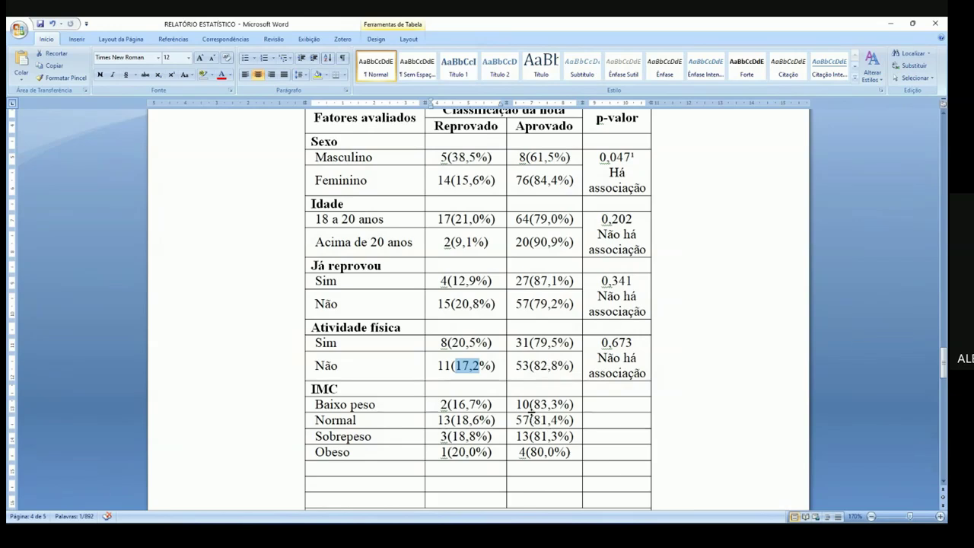
{"action": "left_click_drag", "start_coordinate": [455, 404], "coordinate": [474, 404]}
{"action": "left_click_drag", "start_coordinate": [534, 404], "coordinate": [560, 405]}
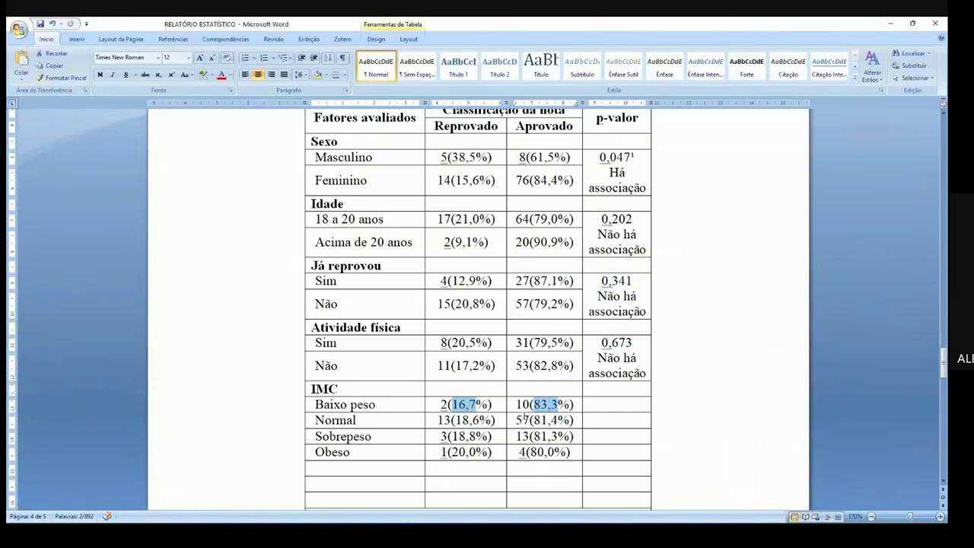
{"action": "left_click_drag", "start_coordinate": [455, 420], "coordinate": [479, 421]}
Add the Sobrepeso percentages 18,8 and 81,3 in Calculator
{"action": "left_click", "coordinate": [487, 535]}
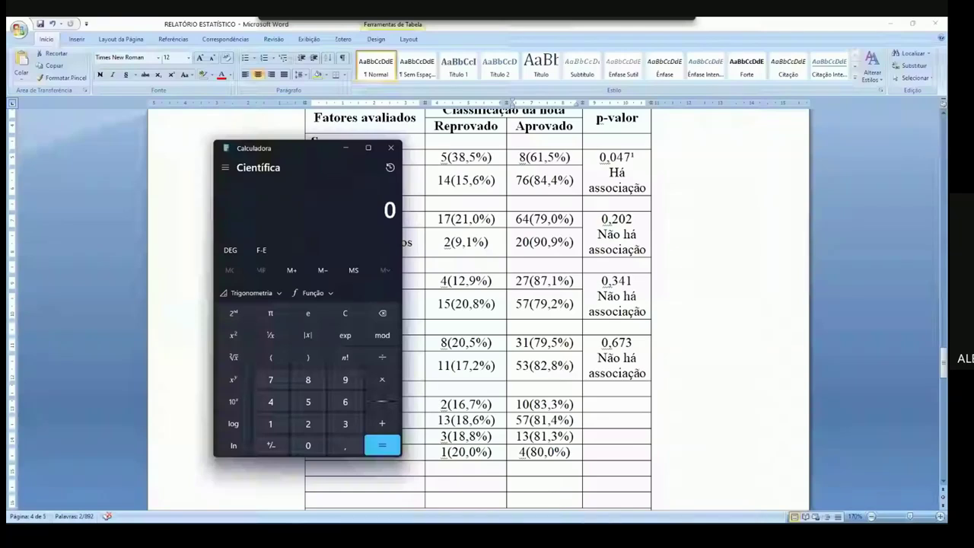
{"action": "left_click_drag", "start_coordinate": [314, 140], "coordinate": [329, 149]}
{"action": "type", "text": "18,8 + 81,3"}
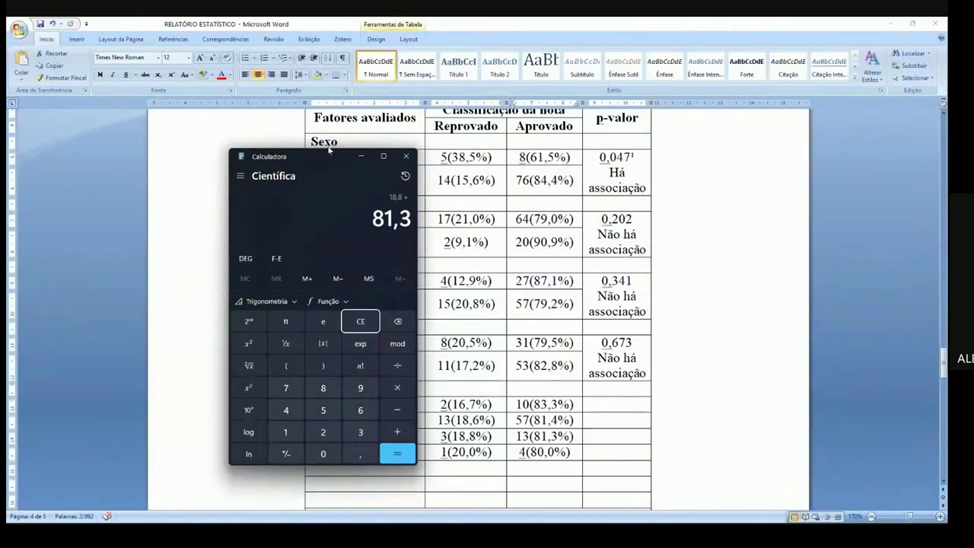
{"action": "key", "text": "Return"}
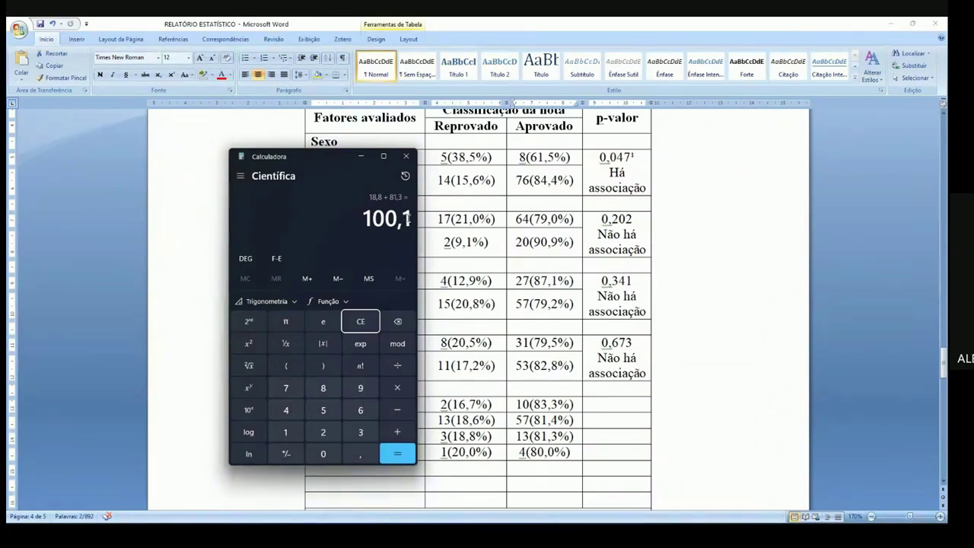
Compare the Sobrepeso percentages in the Word table with jamovi's contingency table
{"action": "key", "text": "alt+Tab"}
{"action": "key", "text": "alt+Tab"}
{"action": "key", "text": "alt+Tab"}
{"action": "key", "text": "alt+Tab"}
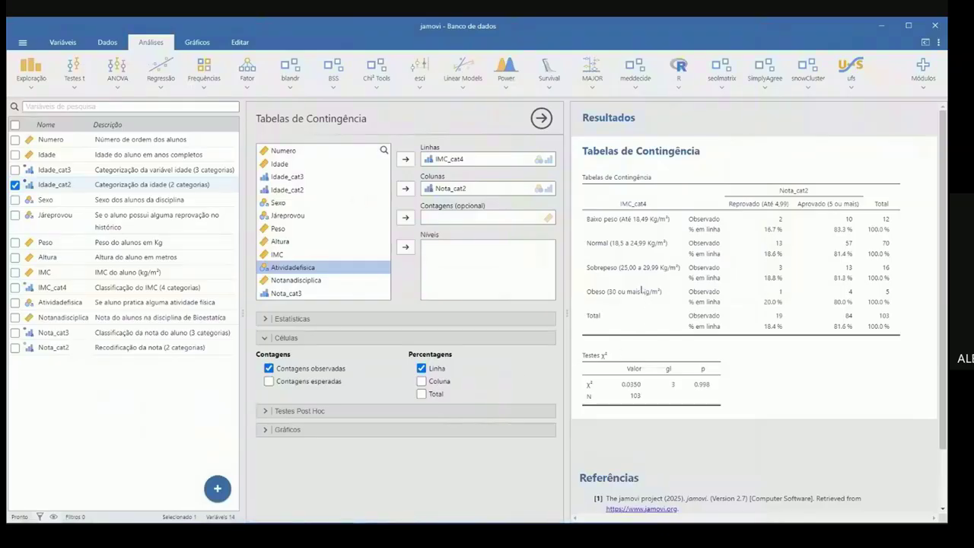
{"action": "key", "text": "alt+Tab"}
{"action": "left_click_drag", "start_coordinate": [465, 436], "coordinate": [477, 437]}
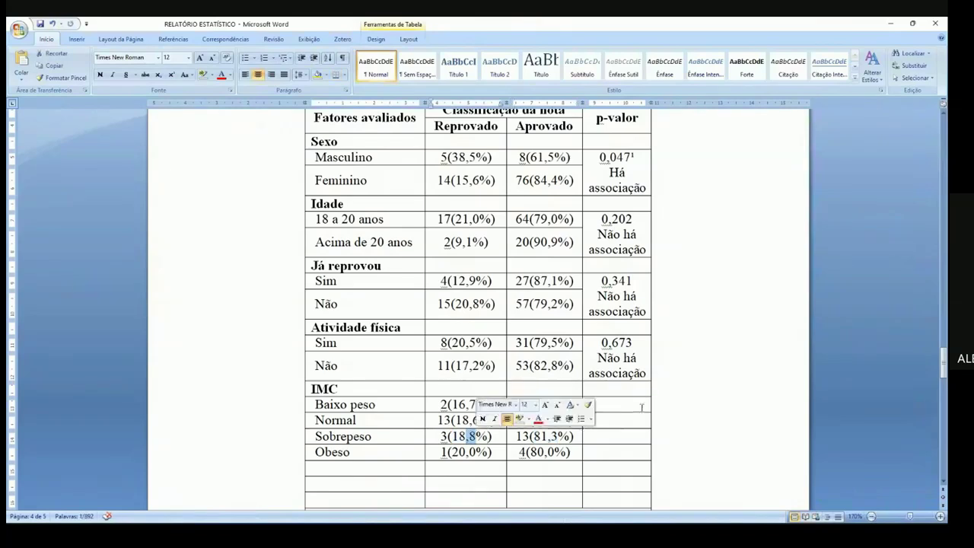
{"action": "key", "text": "alt+Tab"}
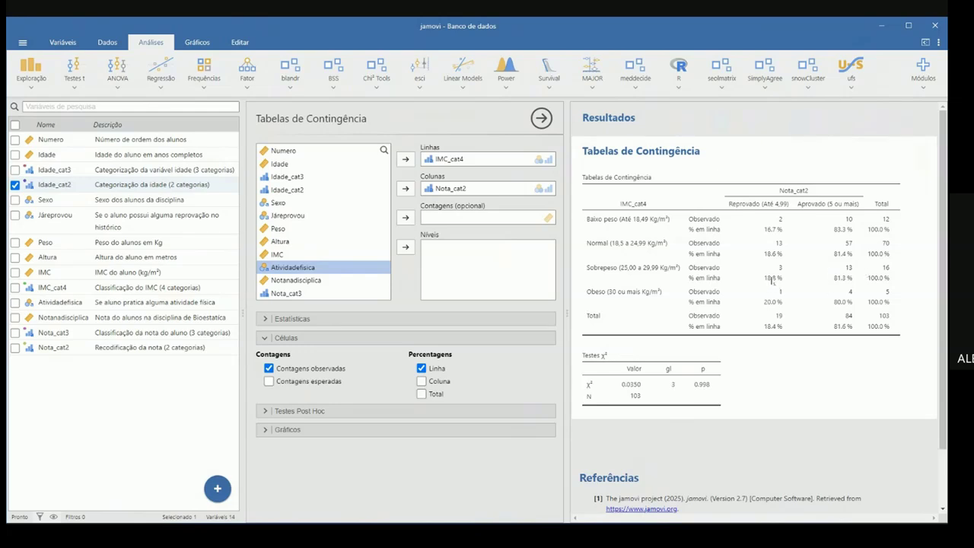
{"action": "key", "text": "alt+Tab"}
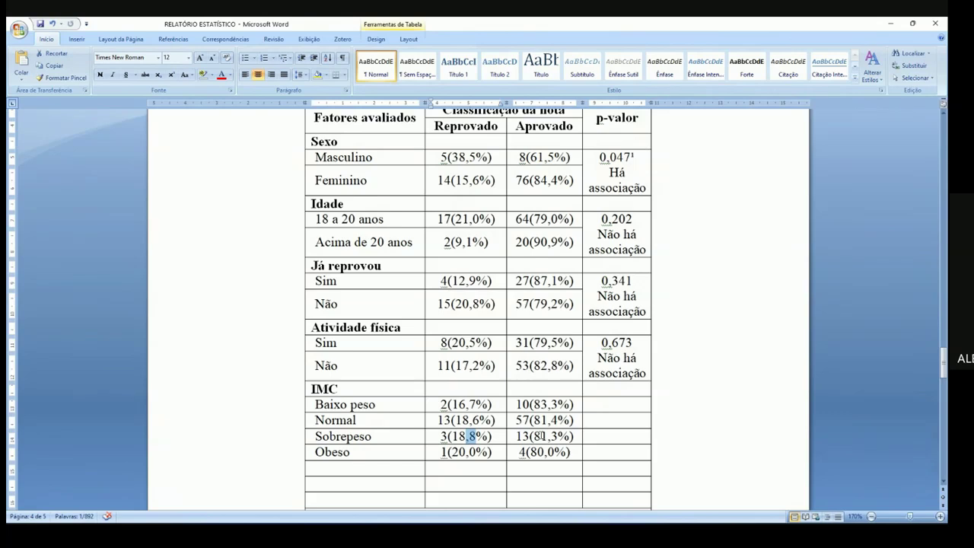
Check the Sobrepeso percentages in the Word table against their sum in Calculator
{"action": "left_click", "coordinate": [601, 444]}
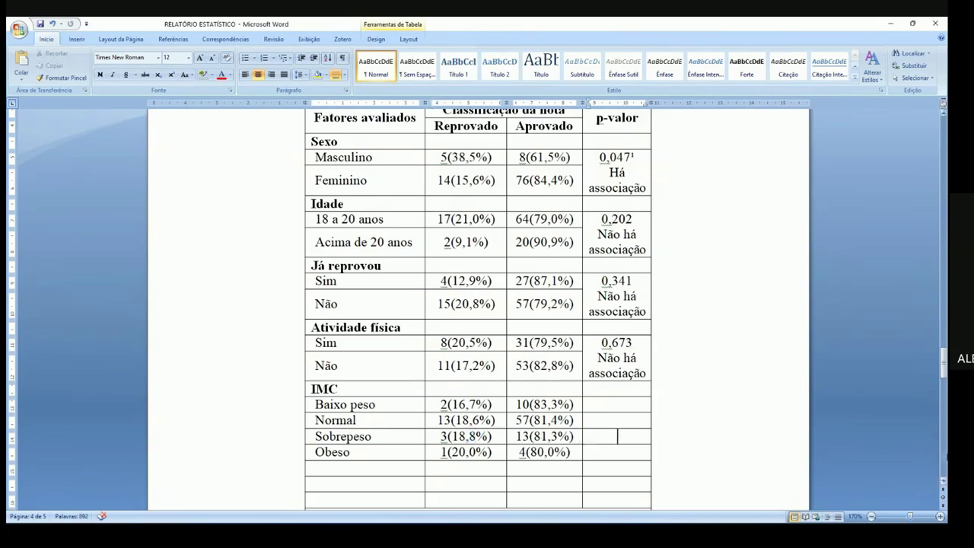
{"action": "scroll", "coordinate": [941, 371], "scroll_direction": "down", "scroll_amount": 4}
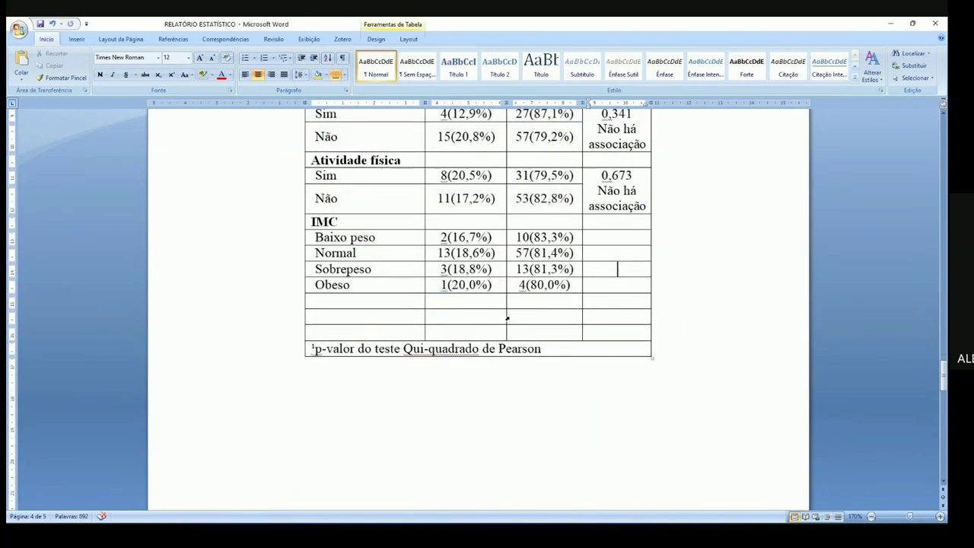
{"action": "left_click_drag", "start_coordinate": [476, 268], "coordinate": [451, 268]}
{"action": "left_click_drag", "start_coordinate": [553, 269], "coordinate": [534, 268], "text": "ctrl"}
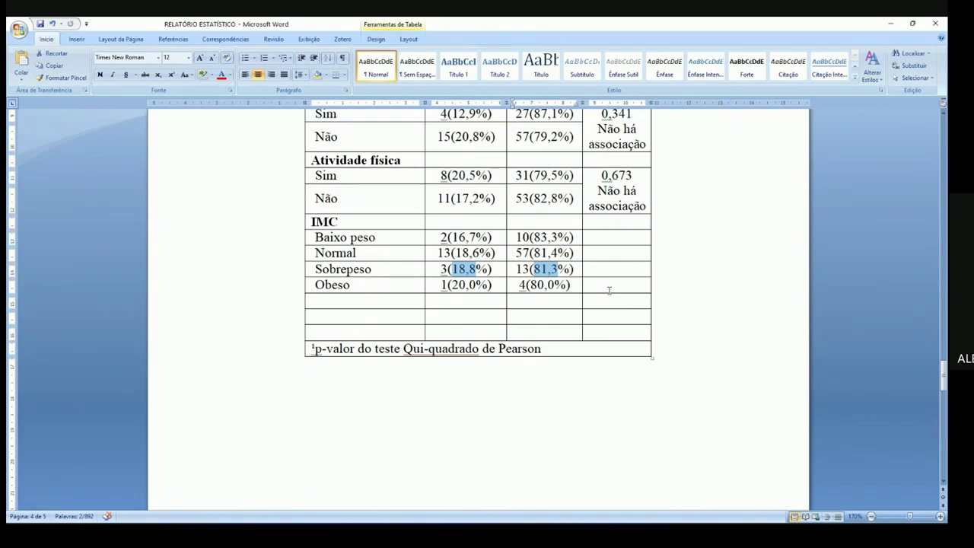
{"action": "left_click", "coordinate": [480, 268]}
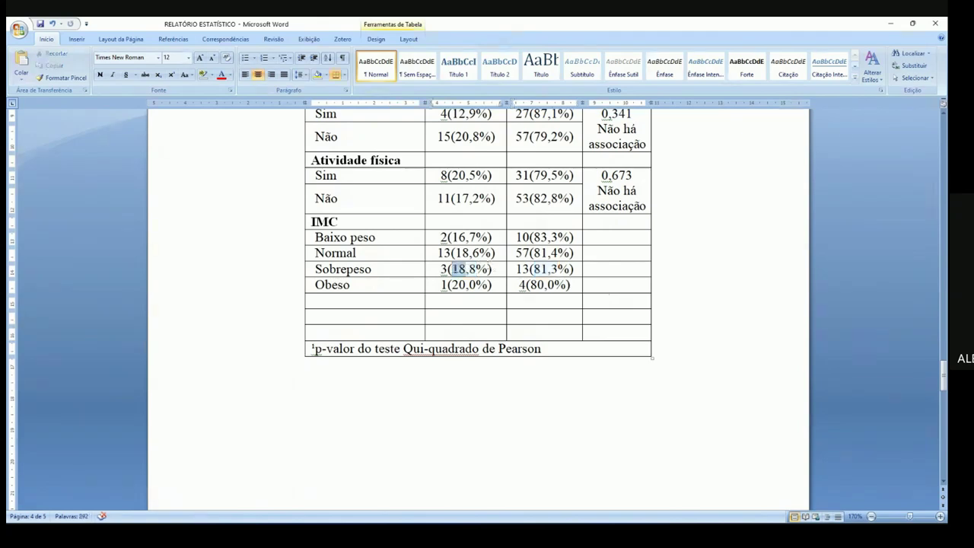
{"action": "key", "text": "alt+Tab"}
{"action": "key", "text": "alt+Tab"}
{"action": "key", "text": "alt+Tab"}
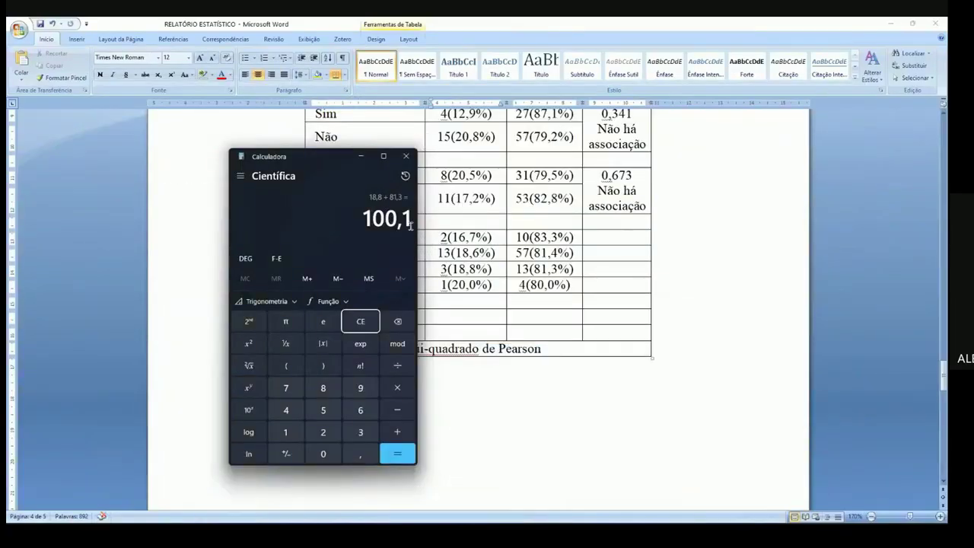
{"action": "left_click_drag", "start_coordinate": [406, 220], "coordinate": [413, 221]}
{"action": "key", "text": "alt+Tab"}
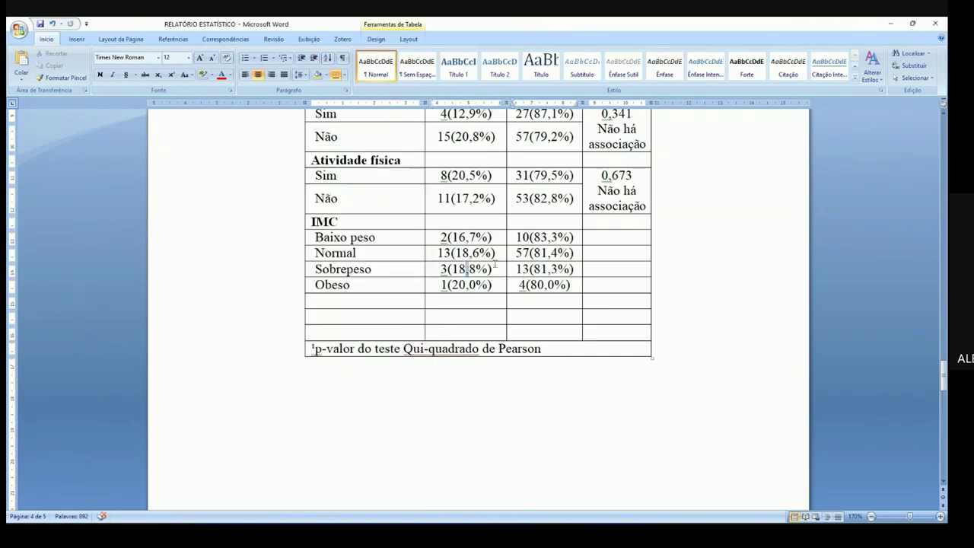
{"action": "key", "text": "alt+Tab"}
{"action": "key", "text": "alt+Tab"}
{"action": "left_click_drag", "start_coordinate": [452, 268], "coordinate": [475, 269]}
{"action": "left_click_drag", "start_coordinate": [534, 270], "coordinate": [560, 269]}
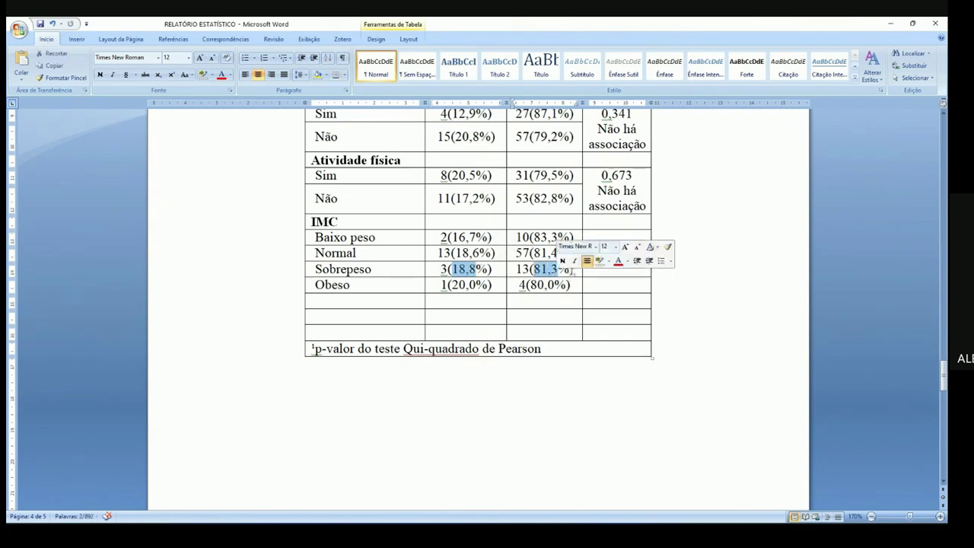
Try 18,7 as the Sobrepeso percentage under Reprovado, and undo that change
{"action": "left_click", "coordinate": [472, 270]}
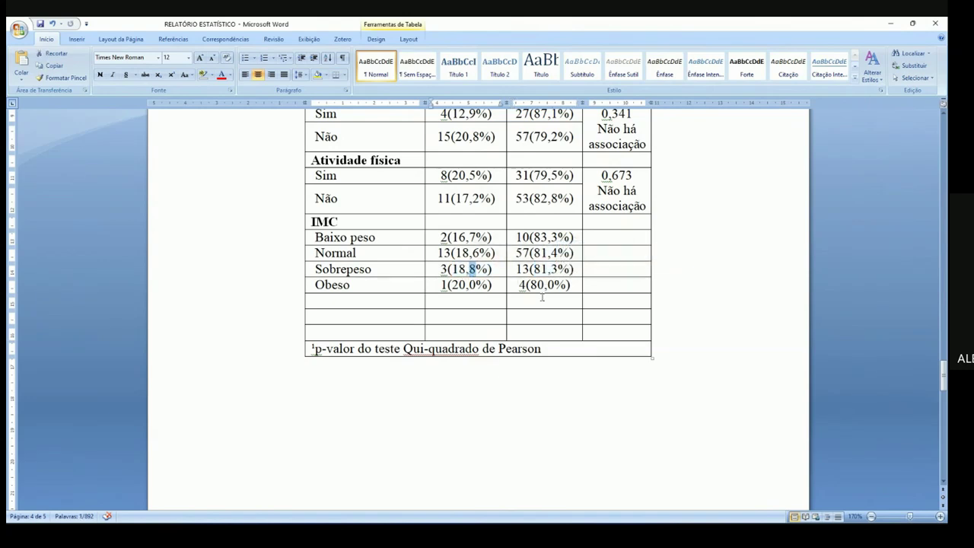
{"action": "type", "text": "7"}
{"action": "left_click_drag", "start_coordinate": [556, 271], "coordinate": [492, 274]}
{"action": "left_click", "coordinate": [540, 272]}
{"action": "key", "text": "alt+Tab"}
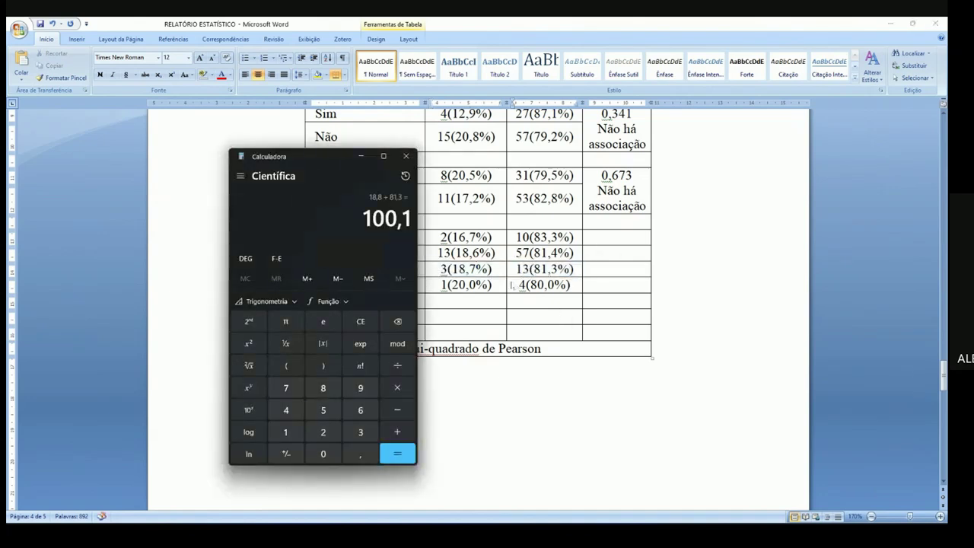
{"action": "key", "text": "alt+Tab"}
{"action": "key", "text": "ctrl+z"}
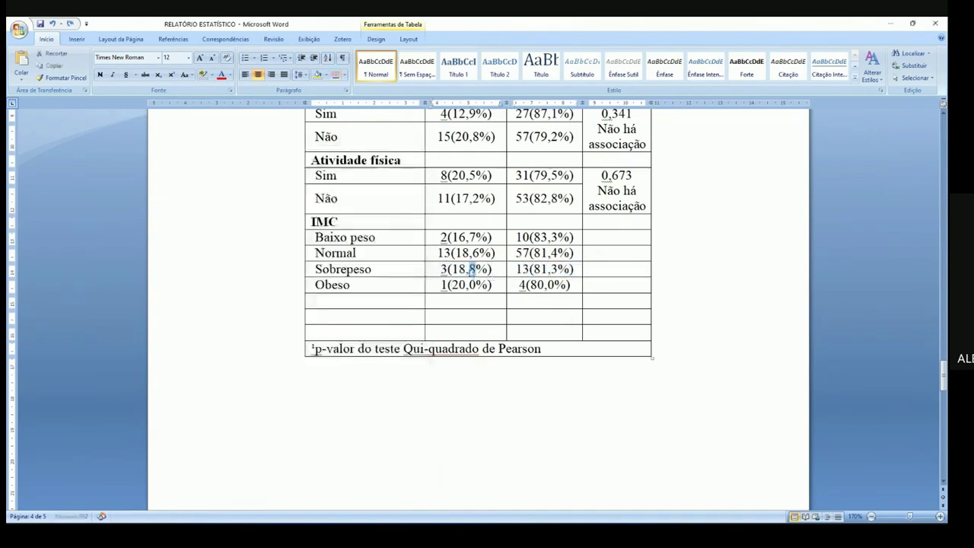
Set the Sobrepeso percentage under Aprovado to 81,1
{"action": "left_click", "coordinate": [558, 270]}
{"action": "key", "text": "shift+Left"}
{"action": "key", "text": "shift+Tab"}
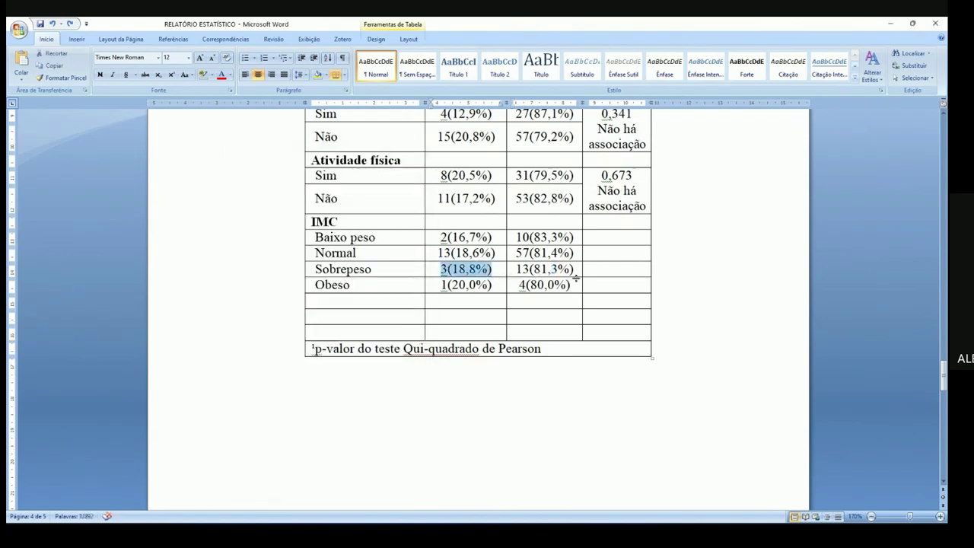
{"action": "key", "text": "Right"}
{"action": "key", "text": "Right"}
{"action": "key", "text": "Right"}
{"action": "key", "text": "Right"}
{"action": "key", "text": "Right"}
{"action": "key", "text": "Right"}
{"action": "key", "text": "Right"}
{"action": "key", "text": "shift+Right"}
{"action": "type", "text": "1"}
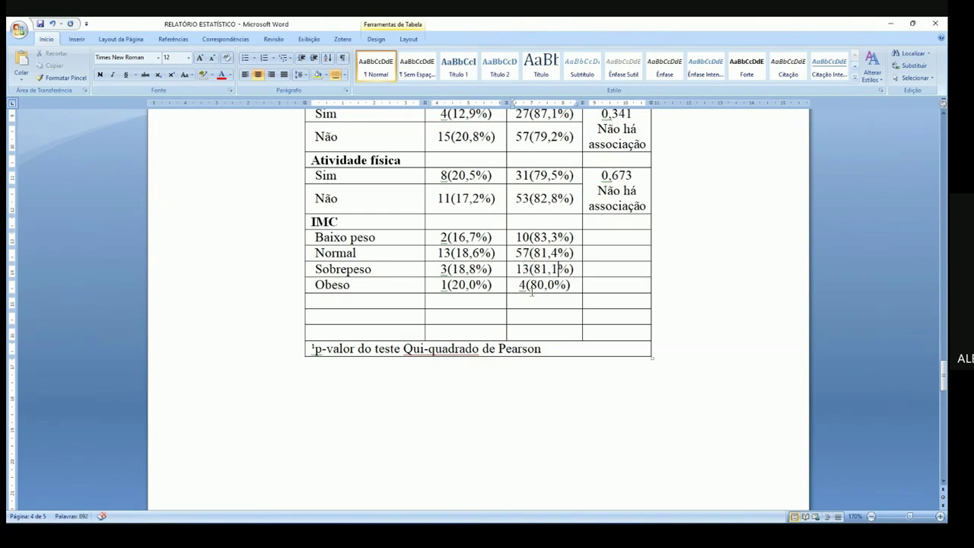
Calculate 18,8 + 81,1 minus 100 in Calculator and compare it with the Sobrepeso percentages in Word
{"action": "key", "text": "alt+Tab"}
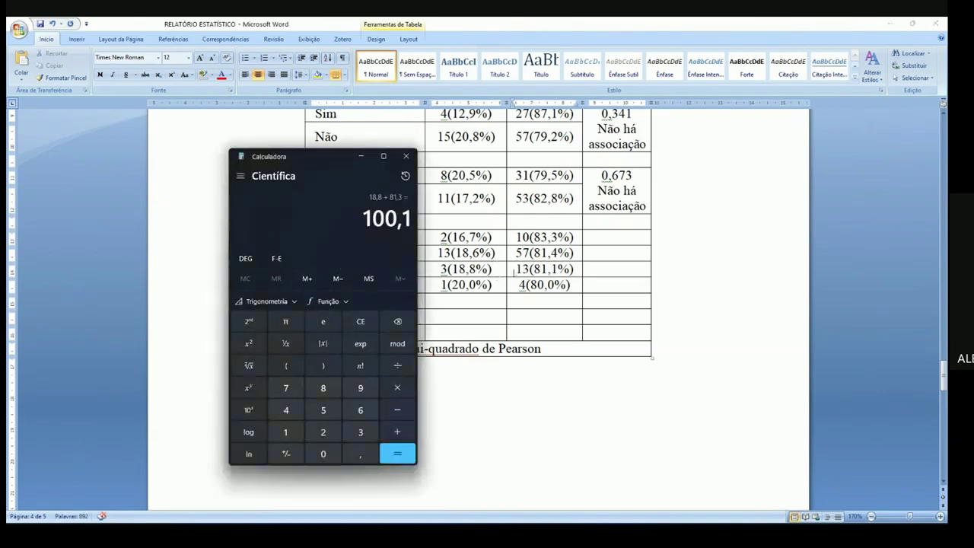
{"action": "left_click", "coordinate": [365, 320]}
{"action": "type", "text": "18,8"}
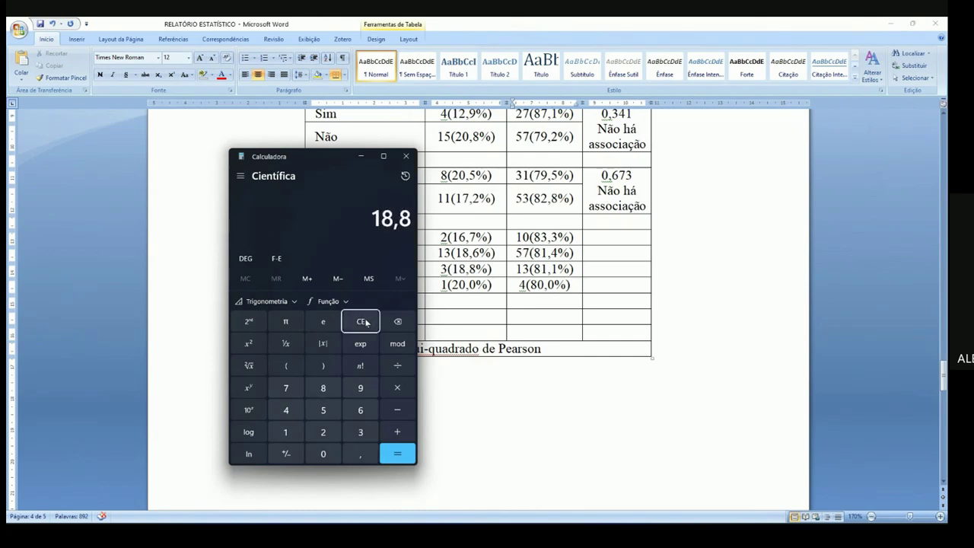
{"action": "type", "text": " + 81,1"}
{"action": "key", "text": "Return"}
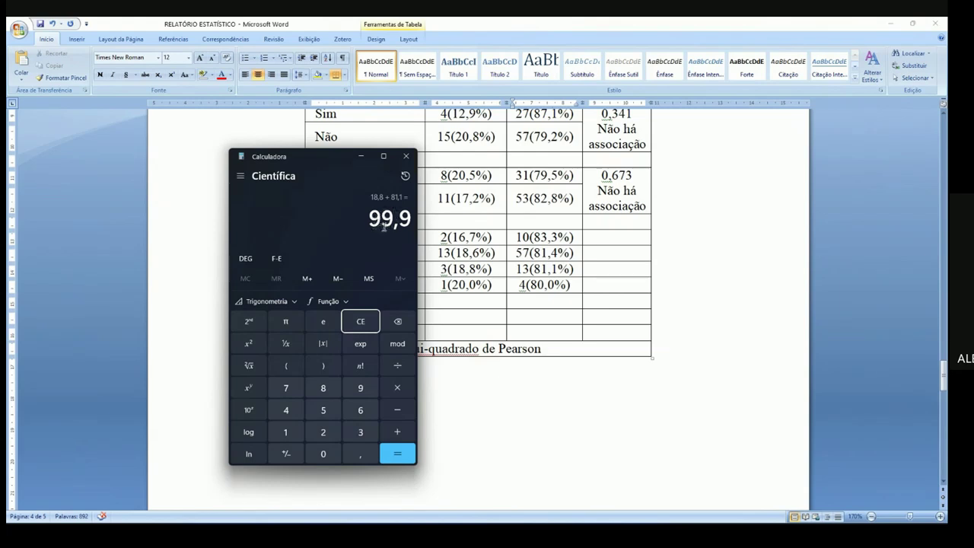
{"action": "type", "text": "-100"}
{"action": "key", "text": "Return"}
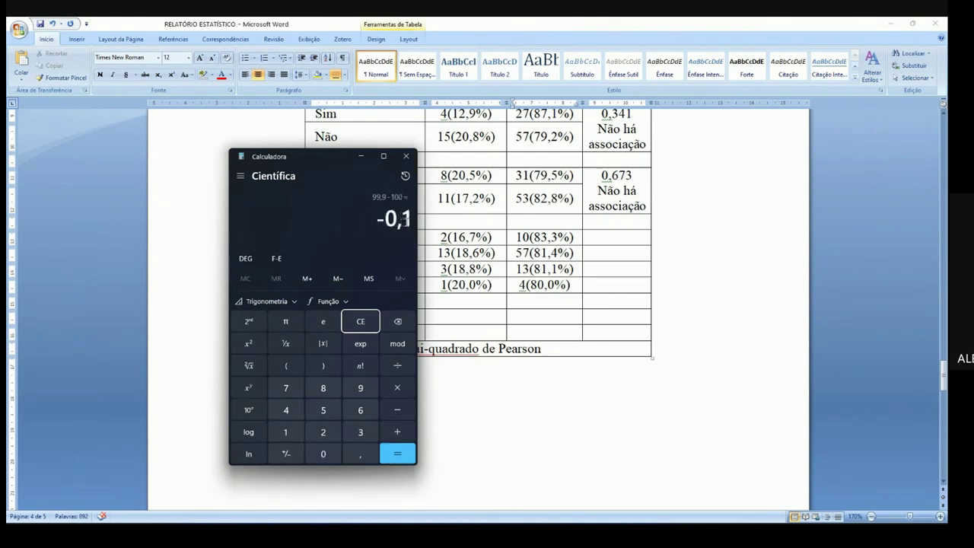
{"action": "left_click_drag", "start_coordinate": [384, 220], "coordinate": [411, 220]}
{"action": "left_click_drag", "start_coordinate": [476, 274], "coordinate": [537, 269]}
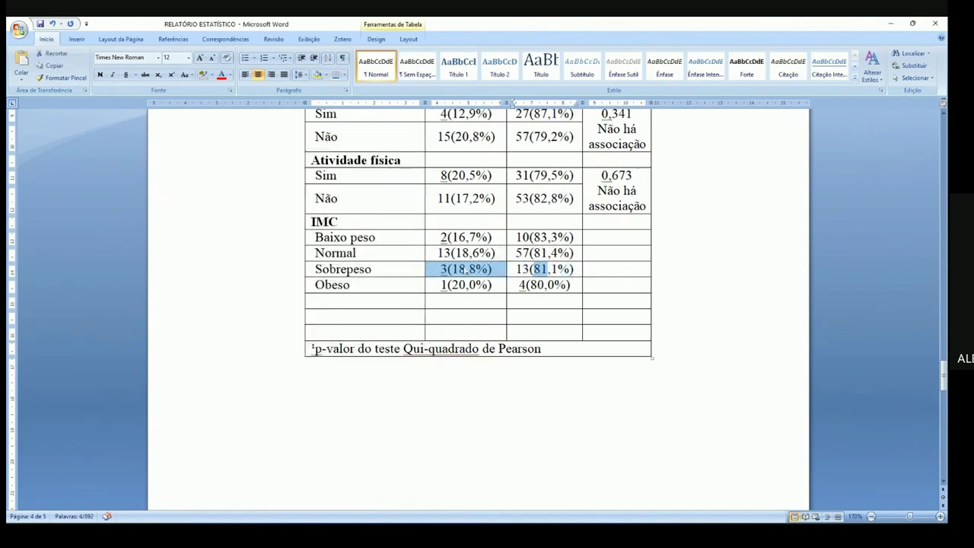
Recheck the difference from 100 in Calculator and try 81,2 as the Sobrepeso percentage under Aprovado
{"action": "left_click", "coordinate": [530, 266]}
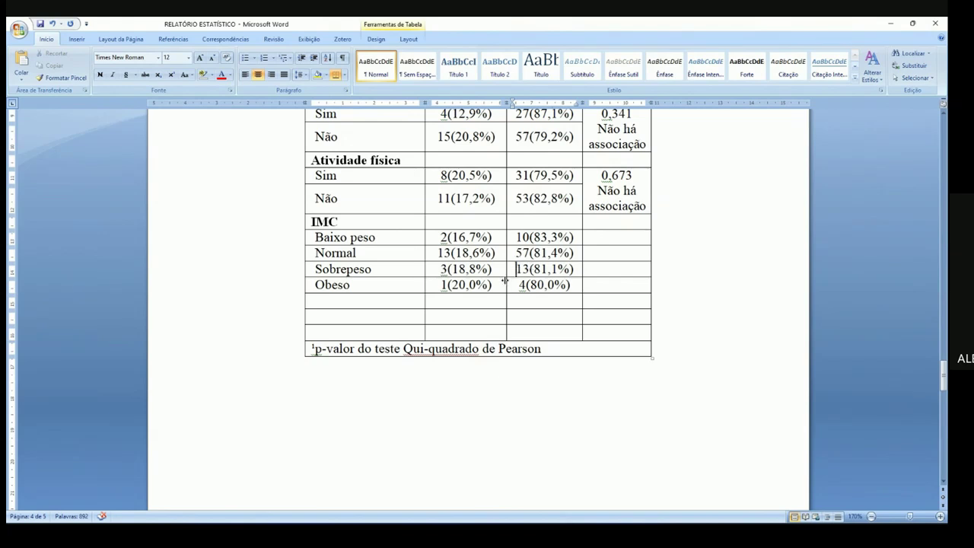
{"action": "key", "text": "alt+Tab"}
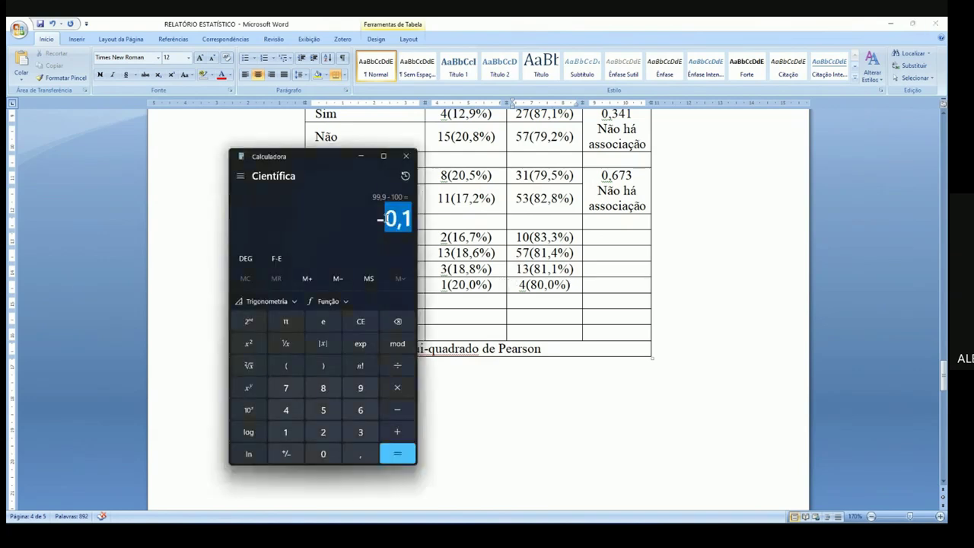
{"action": "key", "text": "alt+Tab"}
{"action": "key", "text": "Right"}
{"action": "key", "text": "Right"}
{"action": "key", "text": "Right"}
{"action": "key", "text": "Right"}
{"action": "key", "text": "Right"}
{"action": "key", "text": "Right"}
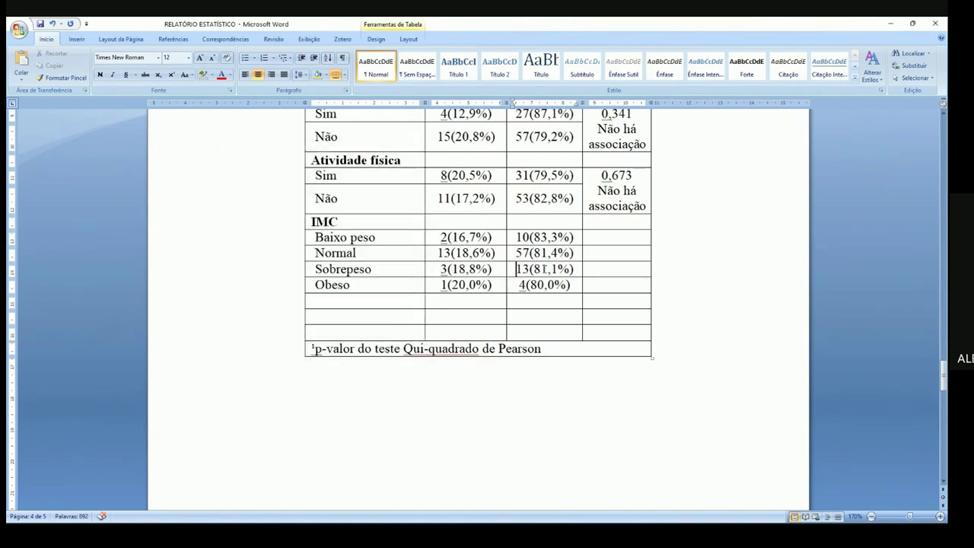
{"action": "key", "text": "shift+Right"}
{"action": "type", "text": "2"}
{"action": "left_click_drag", "start_coordinate": [496, 270], "coordinate": [541, 271]}
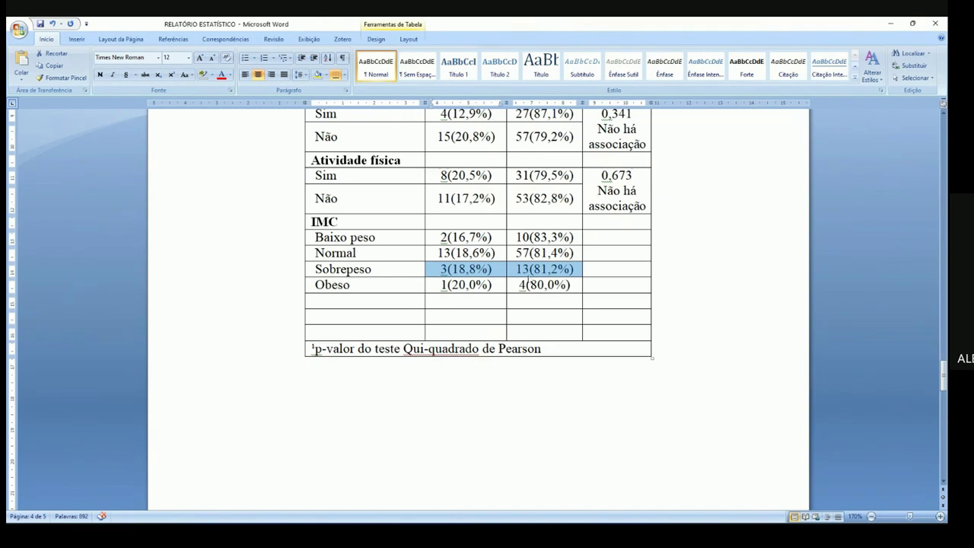
Undo the edits to the Sobrepeso percentage under Aprovado and complete the Obeso percentage in that column as 80,0%
{"action": "left_click", "coordinate": [530, 269]}
{"action": "key", "text": "ctrl+z"}
{"action": "key", "text": "ctrl+z"}
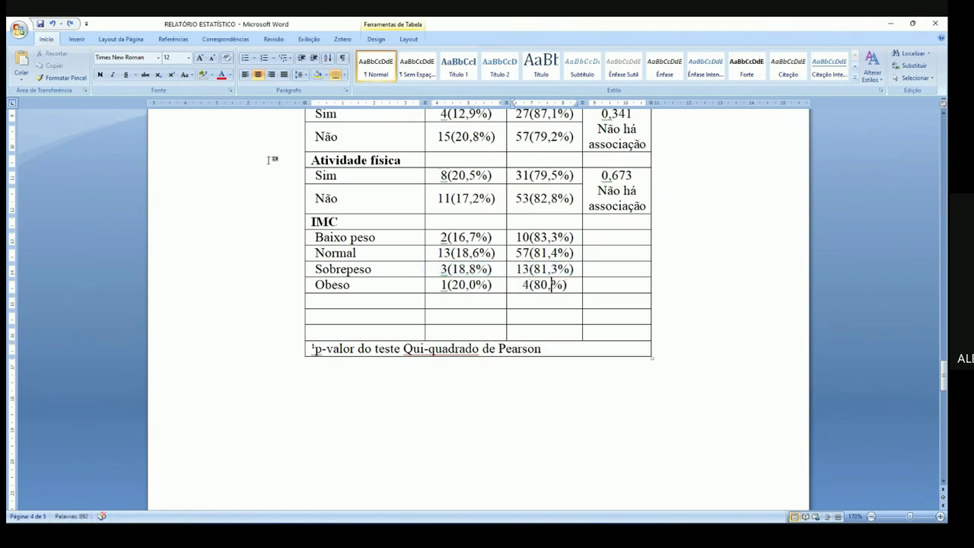
{"action": "type", "text": "0"}
Set the Sobrepeso percentage under Reprovado to 18,7
{"action": "left_click_drag", "start_coordinate": [452, 269], "coordinate": [554, 269]}
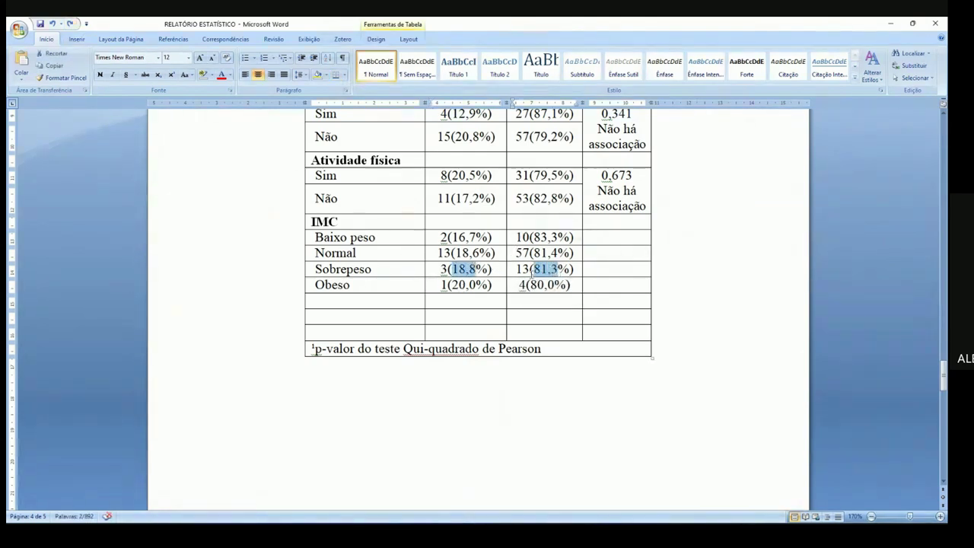
{"action": "left_click", "coordinate": [474, 270]}
{"action": "key", "text": "BackSpace"}
{"action": "type", "text": "7"}
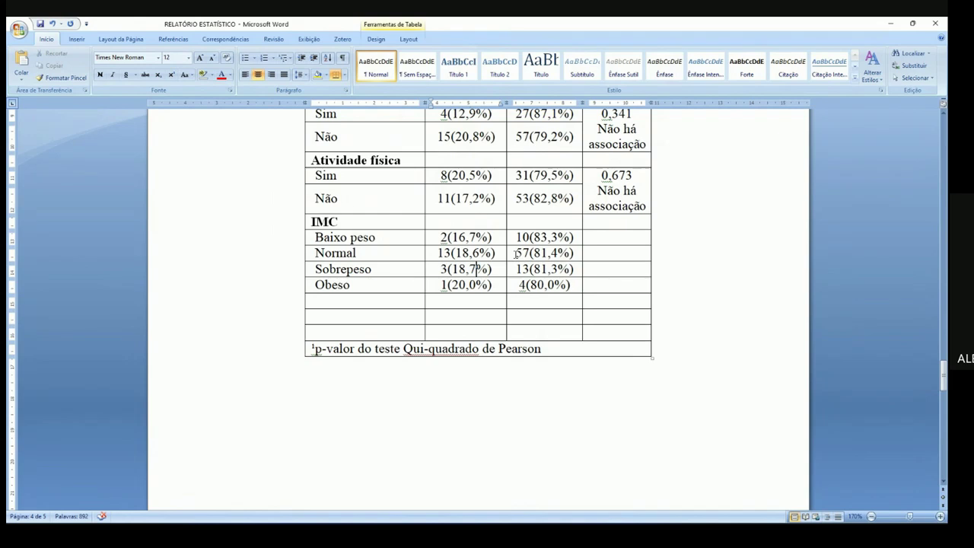
{"action": "key", "text": "Tab"}
Merge the four p-valor cells beside the IMC categories from Baixo peso to Obeso
{"action": "left_click", "coordinate": [617, 267]}
{"action": "left_click_drag", "start_coordinate": [617, 281], "coordinate": [617, 237]}
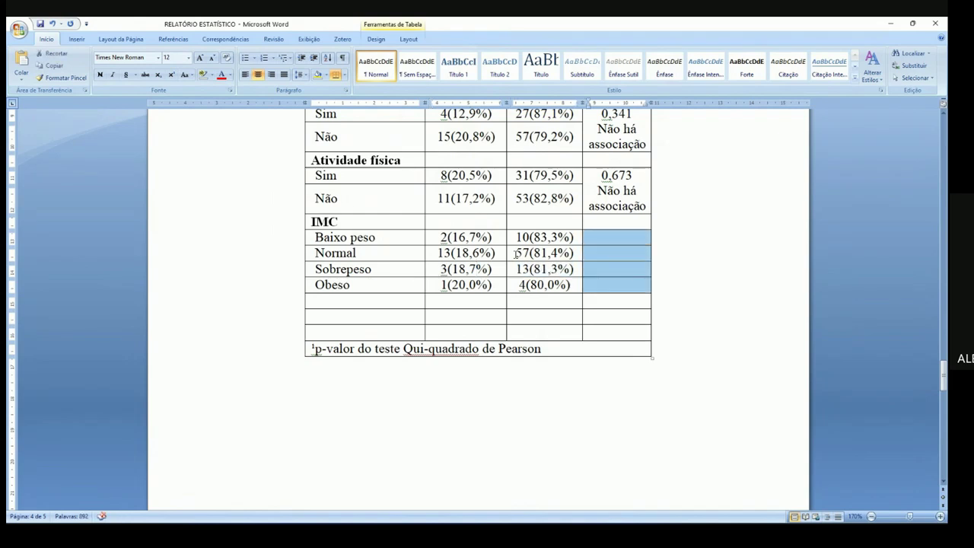
{"action": "right_click", "coordinate": [597, 288]}
{"action": "left_click", "coordinate": [620, 261]}
Enter the chi-square p-value from jamovi, 0,998¹, in the merged IMC cell, with 0,050 on the line below
{"action": "key", "text": "alt+Tab"}
{"action": "key", "text": "alt+Tab"}
{"action": "key", "text": "alt+Tab"}
{"action": "key", "text": "Tab"}
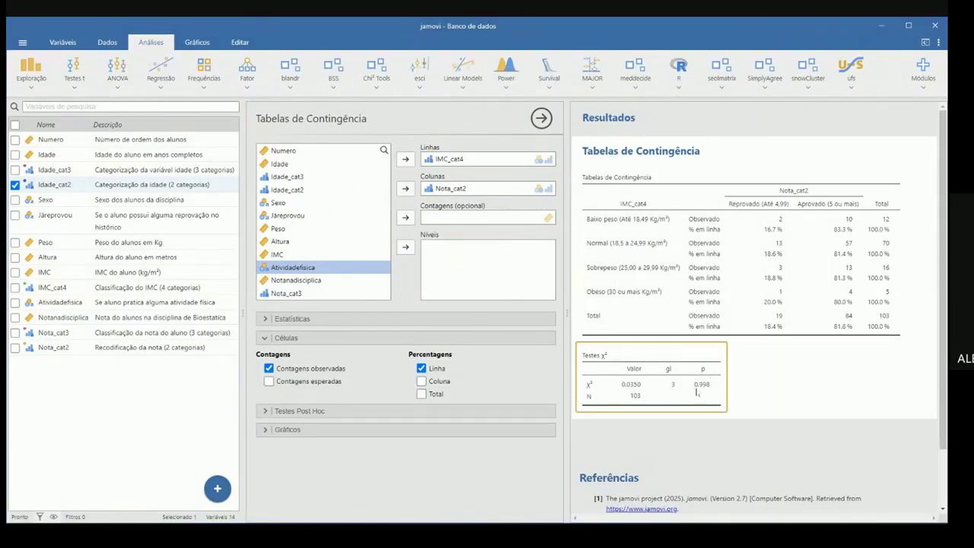
{"action": "key", "text": "alt+Tab"}
{"action": "type", "text": "0,998"}
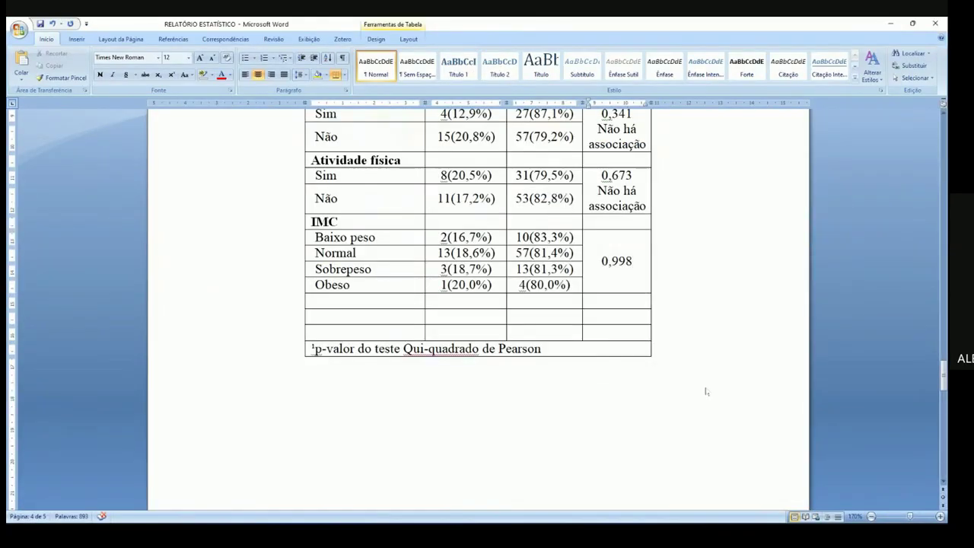
{"action": "type", "text": "¹"}
{"action": "key", "text": "Return"}
{"action": "type", "text": "0,050"}
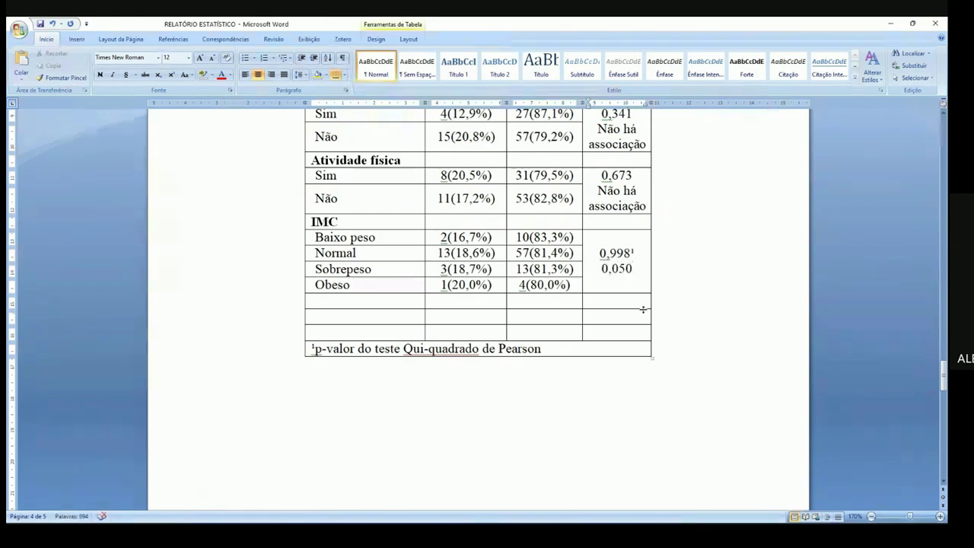
Compare the IMC p-value with the p<0,05 association rule in the Aula - 16.06.txt notes and return to the Word report
{"action": "mouse_move", "coordinate": [599, 253]}
{"action": "left_mouse_down"}
{"action": "mouse_move", "coordinate": [630, 255]}
{"action": "mouse_move", "coordinate": [617, 255]}
{"action": "left_mouse_up"}
{"action": "left_click", "coordinate": [611, 255]}
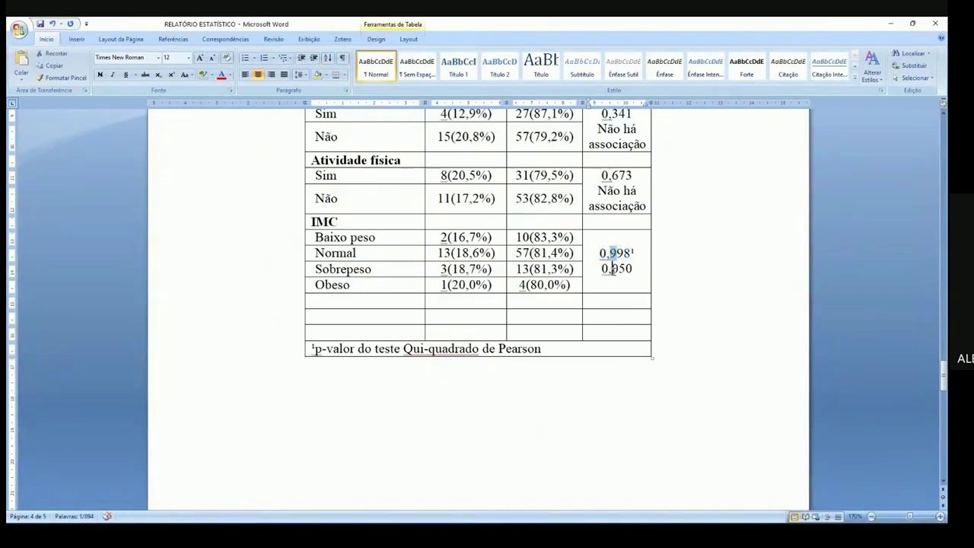
{"action": "left_click_drag", "start_coordinate": [599, 254], "coordinate": [630, 254]}
{"action": "key", "text": "alt+Tab"}
{"action": "key", "text": "alt+Tab"}
{"action": "key", "text": "alt+Tab"}
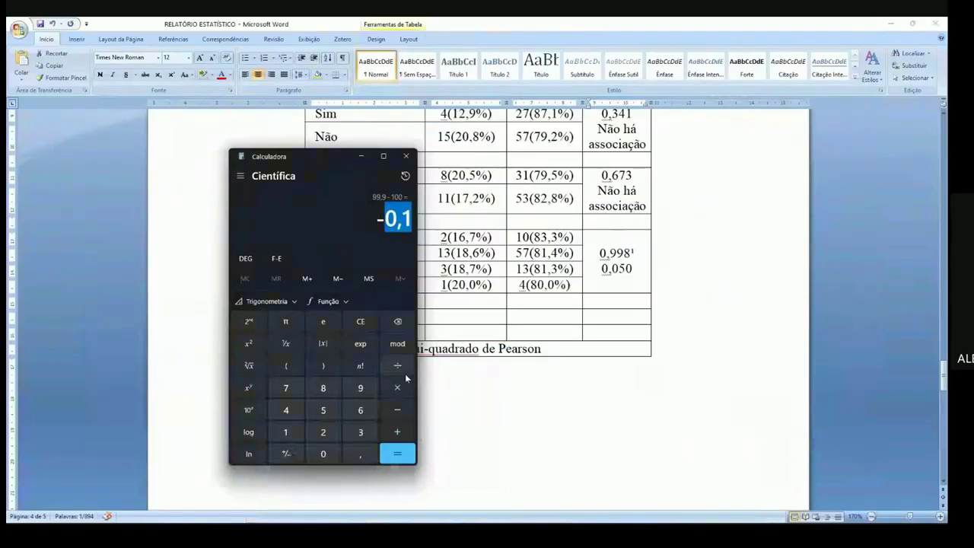
{"action": "key", "text": "alt+Tab"}
{"action": "key", "text": "alt+Tab"}
{"action": "key", "text": "alt+Tab"}
{"action": "key", "text": "alt+Tab"}
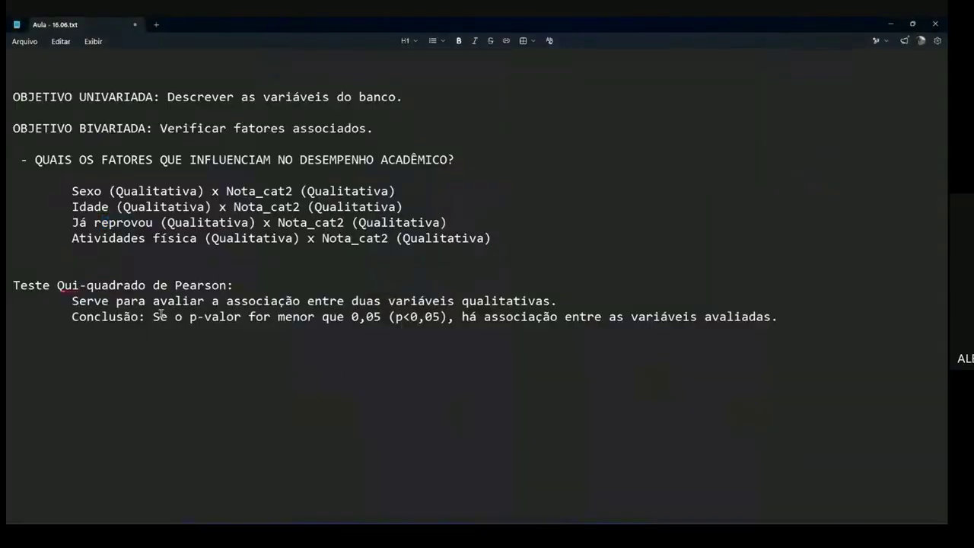
{"action": "left_click_drag", "start_coordinate": [461, 317], "coordinate": [549, 318]}
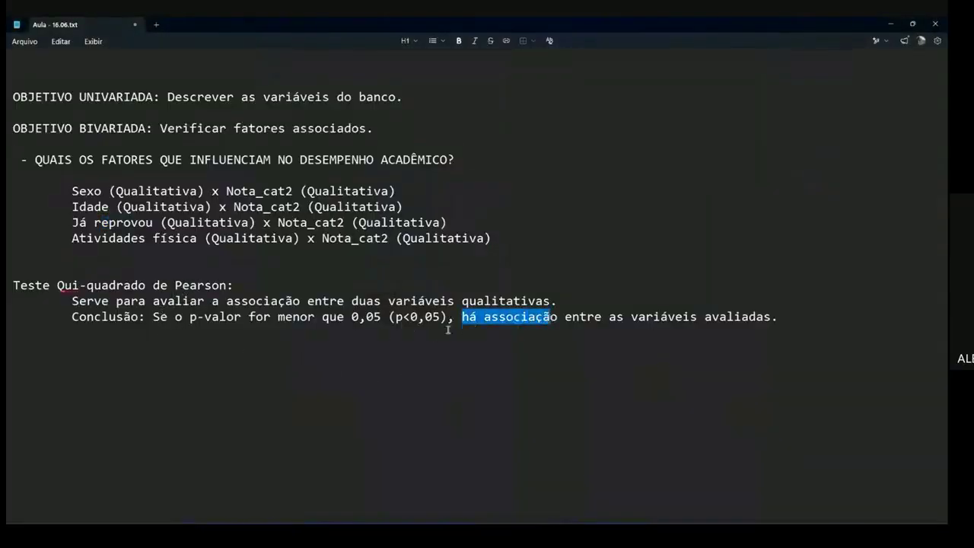
{"action": "left_click_drag", "start_coordinate": [419, 318], "coordinate": [403, 318]}
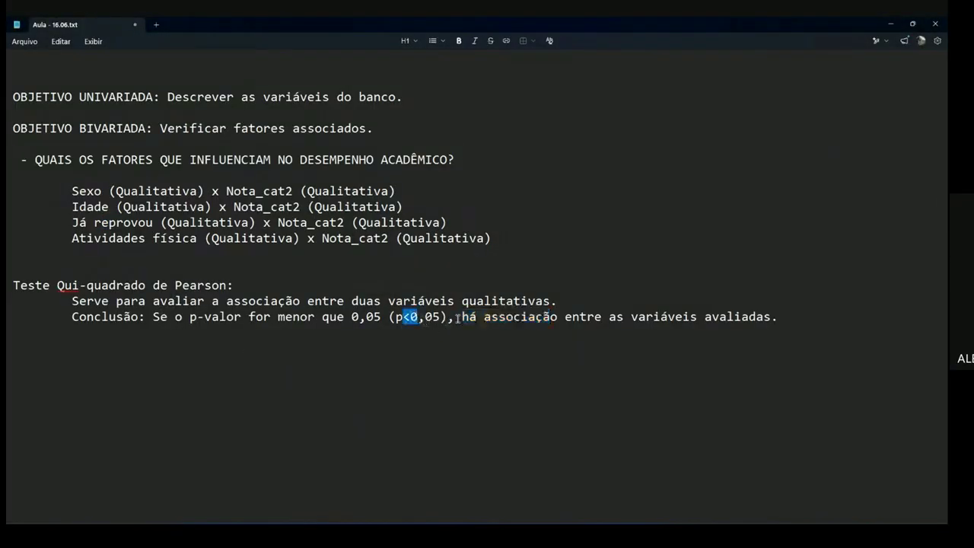
{"action": "key", "text": "alt+Tab"}
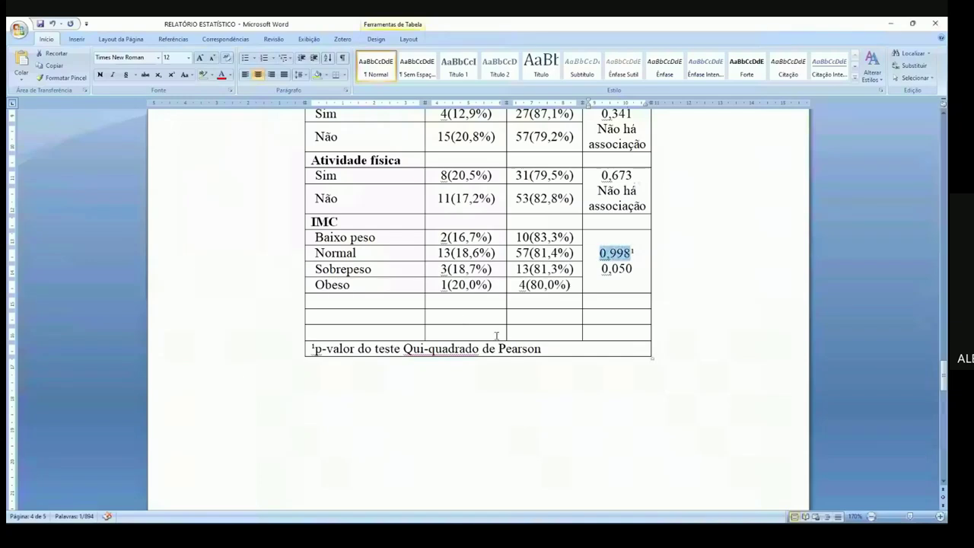
Replace 0,050 in the IMC p-valor cell with the "Não há associação" text copied from the Atividade física block
{"action": "triple_click", "coordinate": [642, 204]}
{"action": "left_click_drag", "start_coordinate": [634, 269], "coordinate": [601, 270]}
{"action": "key", "text": "Delete"}
{"action": "key", "text": "ctrl+v"}
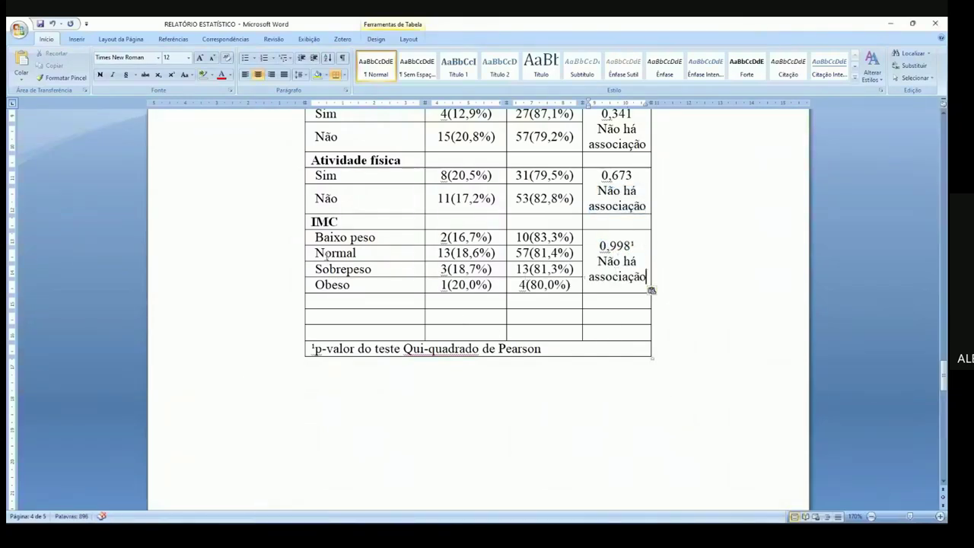
Compare the variable pairs listed in the class notes with the table's factors and examine the Sexo p-value
{"action": "left_click_drag", "start_coordinate": [943, 384], "coordinate": [944, 363]}
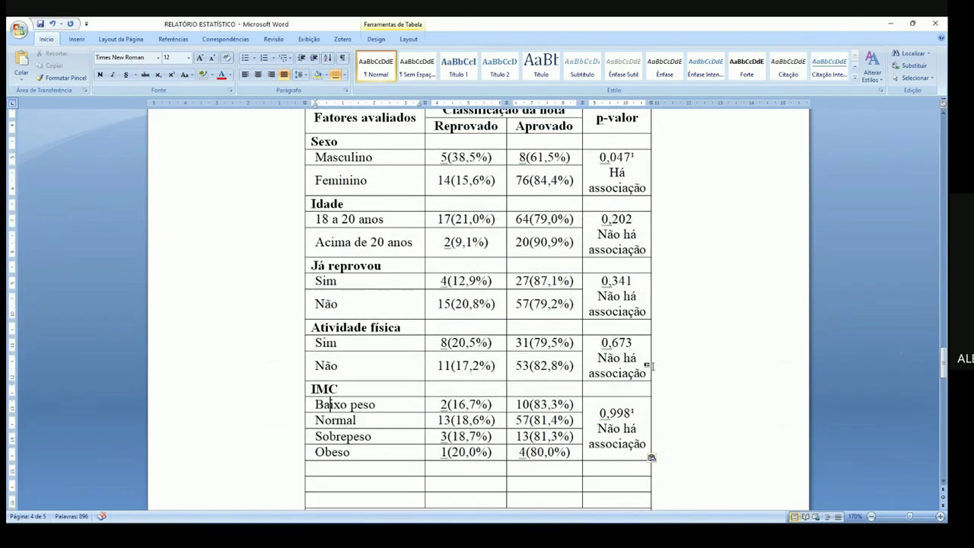
{"action": "key", "text": "alt+Tab"}
{"action": "left_click_drag", "start_coordinate": [9, 195], "coordinate": [12, 238]}
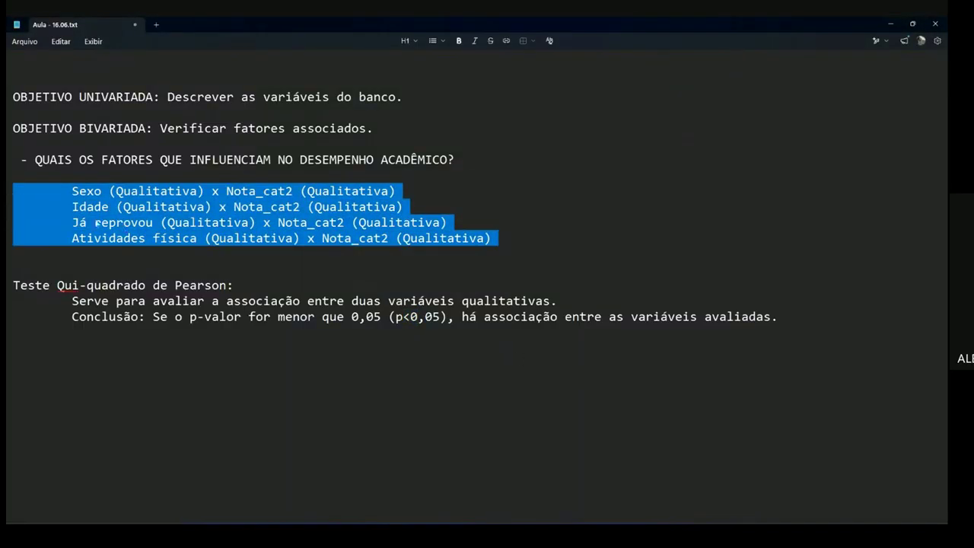
{"action": "key", "text": "alt+Tab"}
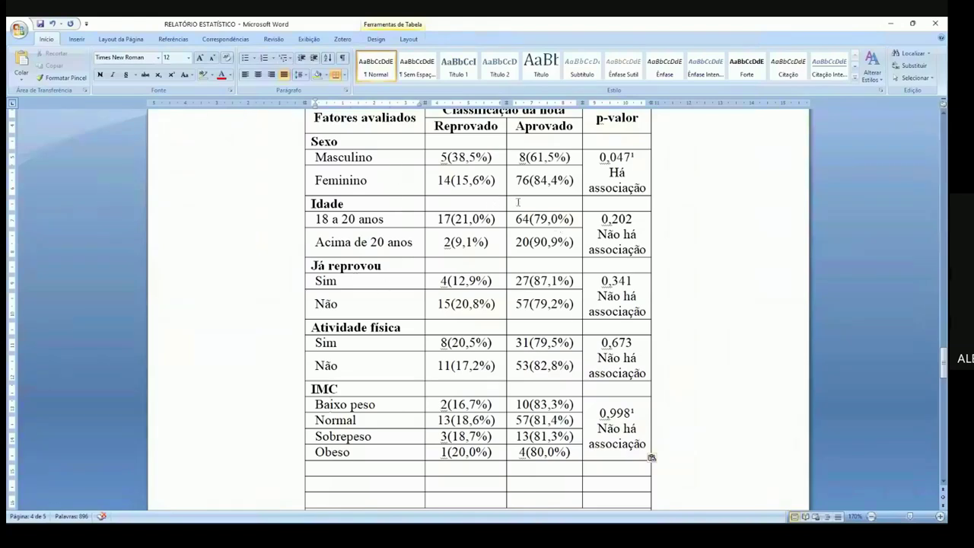
{"action": "left_click", "coordinate": [451, 158]}
{"action": "left_click_drag", "start_coordinate": [608, 157], "coordinate": [630, 158]}
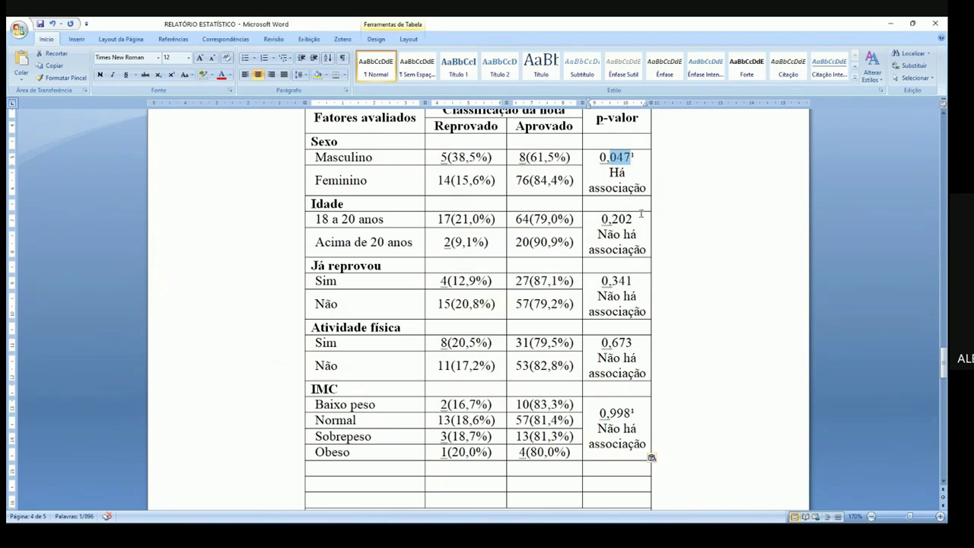
Remove "Há associação" from the Sexo p-valor cell and delete the three empty rows above the footnote
{"action": "left_click_drag", "start_coordinate": [647, 191], "coordinate": [603, 178]}
{"action": "key", "text": "Delete"}
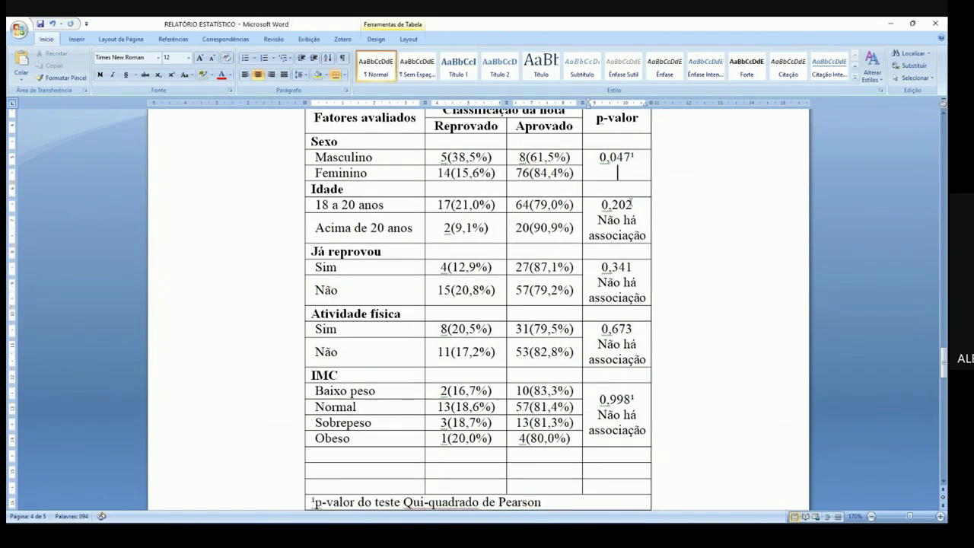
{"action": "left_click_drag", "start_coordinate": [294, 462], "coordinate": [294, 491]}
{"action": "right_click", "coordinate": [315, 487]}
{"action": "left_click", "coordinate": [346, 372]}
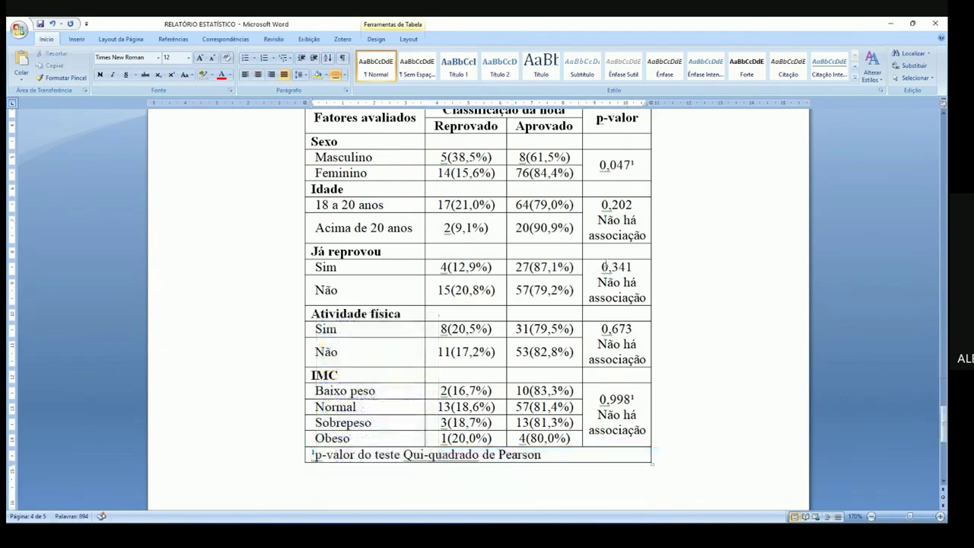
Remove "Não há associação" and its empty line from the Idade, Já reprovou, Atividade física and IMC p-valor cells
{"action": "left_click_drag", "start_coordinate": [647, 238], "coordinate": [598, 221]}
{"action": "key", "text": "Delete"}
{"action": "key", "text": "BackSpace"}
{"action": "left_click_drag", "start_coordinate": [647, 285], "coordinate": [598, 268]}
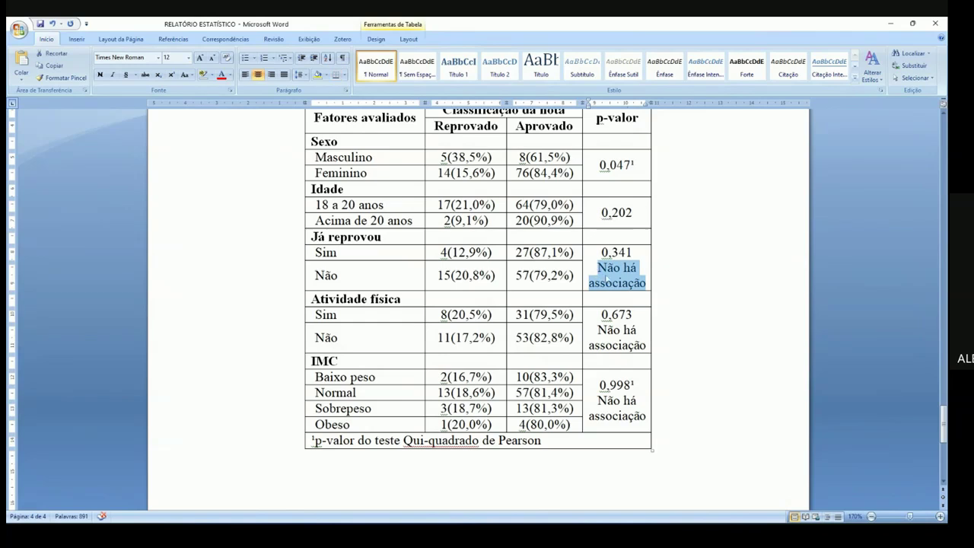
{"action": "key", "text": "Delete"}
{"action": "key", "text": "BackSpace"}
{"action": "left_click_drag", "start_coordinate": [647, 329], "coordinate": [591, 308]}
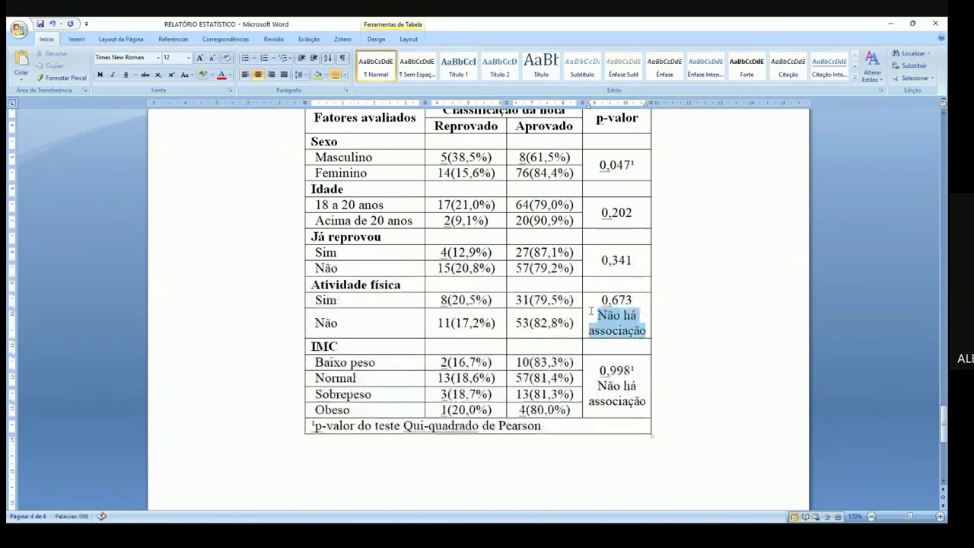
{"action": "key", "text": "Delete"}
{"action": "key", "text": "BackSpace"}
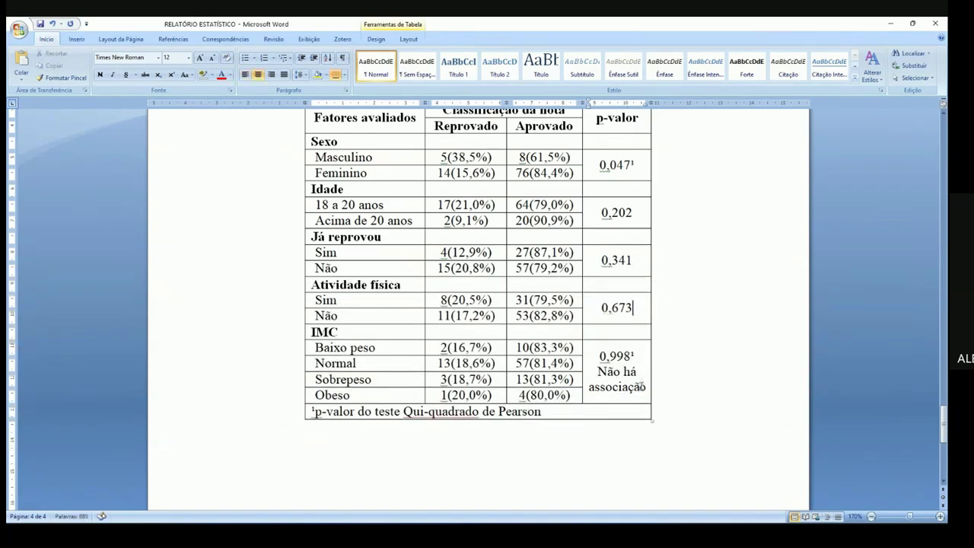
{"action": "left_click_drag", "start_coordinate": [646, 387], "coordinate": [592, 371]}
{"action": "key", "text": "Delete"}
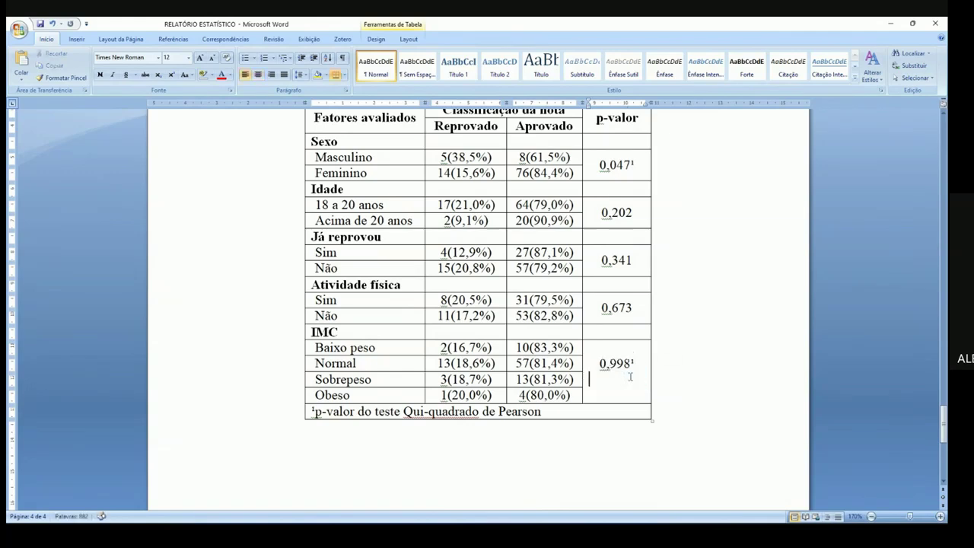
{"action": "key", "text": "BackSpace"}
Add the footnote mark ¹ after the Atividade física, Já reprovou and Idade p-values
{"action": "type", "text": "¹"}
{"action": "key", "text": "Up"}
{"action": "key", "text": "Up"}
{"action": "type", "text": "¹"}
{"action": "key", "text": "Up"}
{"action": "key", "text": "Up"}
{"action": "type", "text": "¹"}
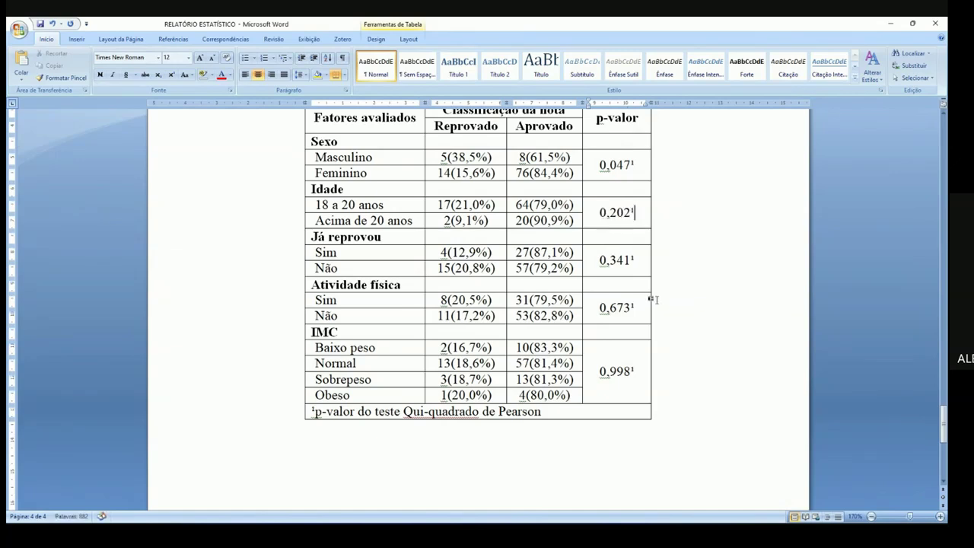
Review the p-valor column of the table from Sexo to IMC
{"action": "left_click_drag", "start_coordinate": [944, 451], "coordinate": [944, 429]}
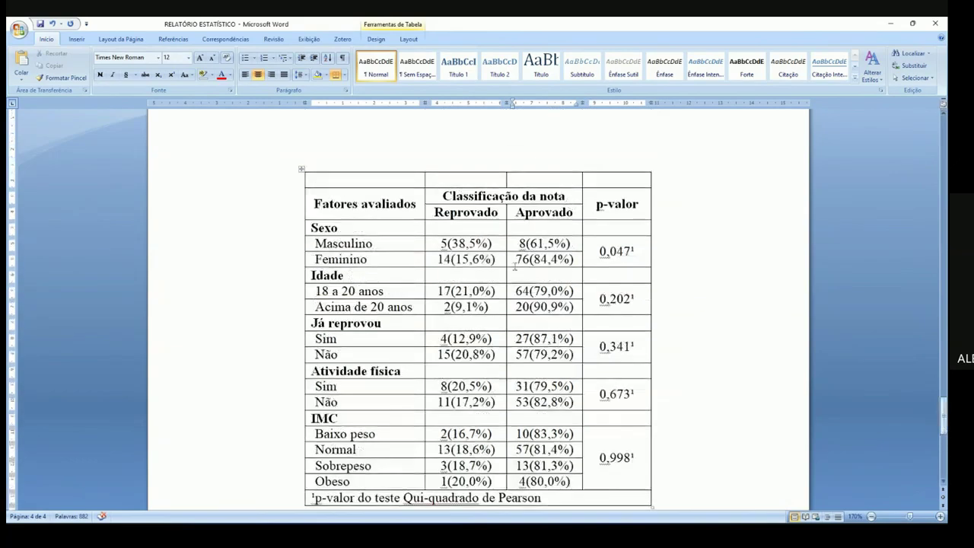
{"action": "left_click_drag", "start_coordinate": [606, 255], "coordinate": [612, 456]}
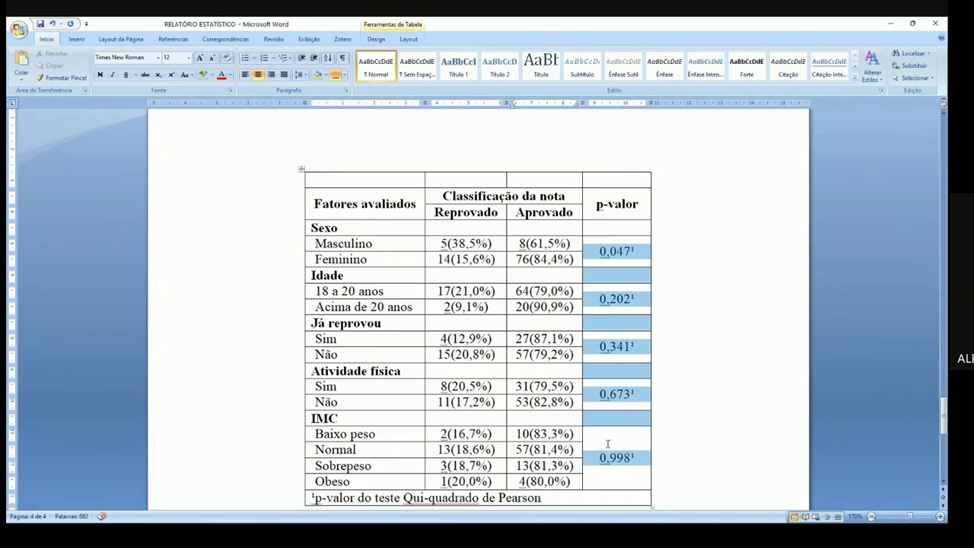
{"action": "left_click", "coordinate": [343, 407]}
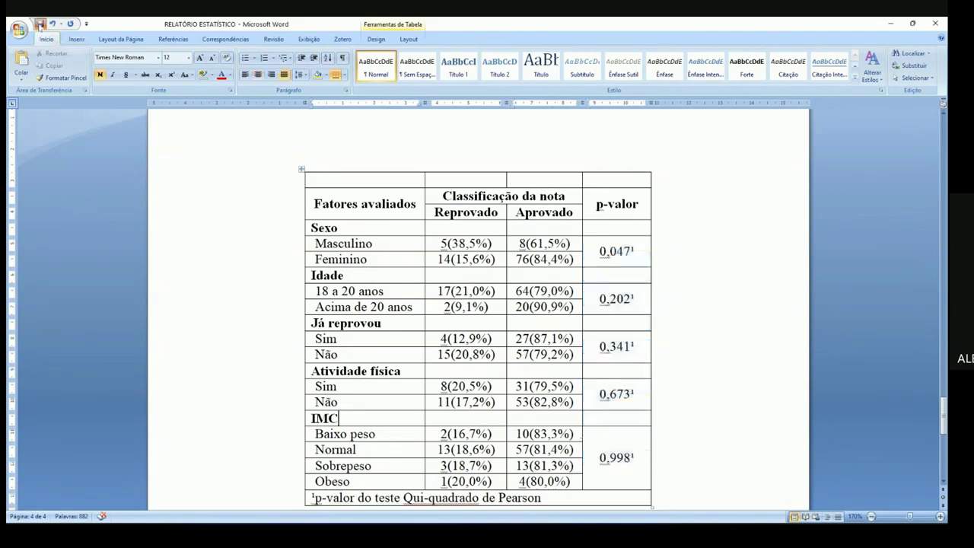
Merge the table's empty top row into one cell and enter the title "Tabela 3. Avaliação dos fatores associados à nota do aluno."
{"action": "scroll", "coordinate": [844, 383], "scroll_direction": "up", "scroll_amount": 1}
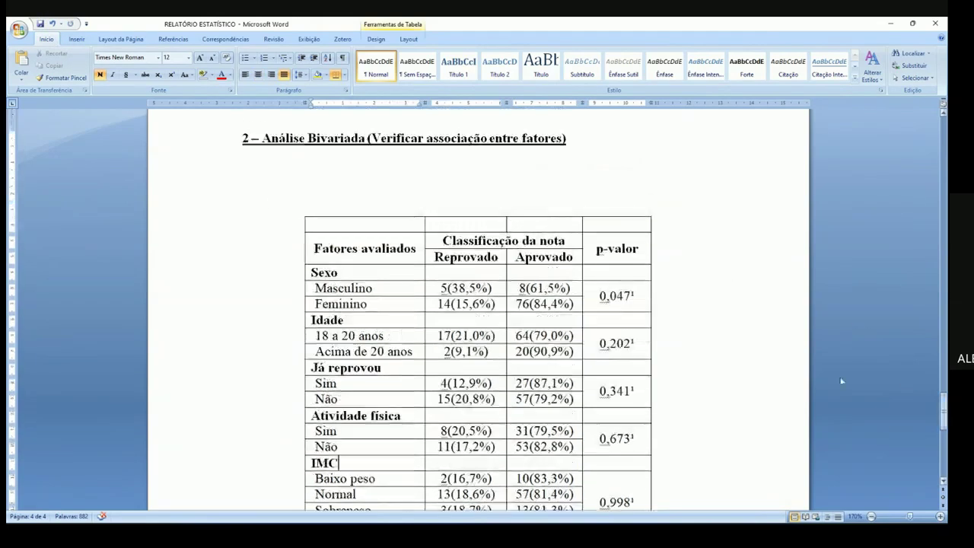
{"action": "left_click_drag", "start_coordinate": [624, 223], "coordinate": [405, 230]}
{"action": "right_click", "coordinate": [406, 230]}
{"action": "left_click", "coordinate": [457, 297]}
{"action": "type", "text": "Tabel"}
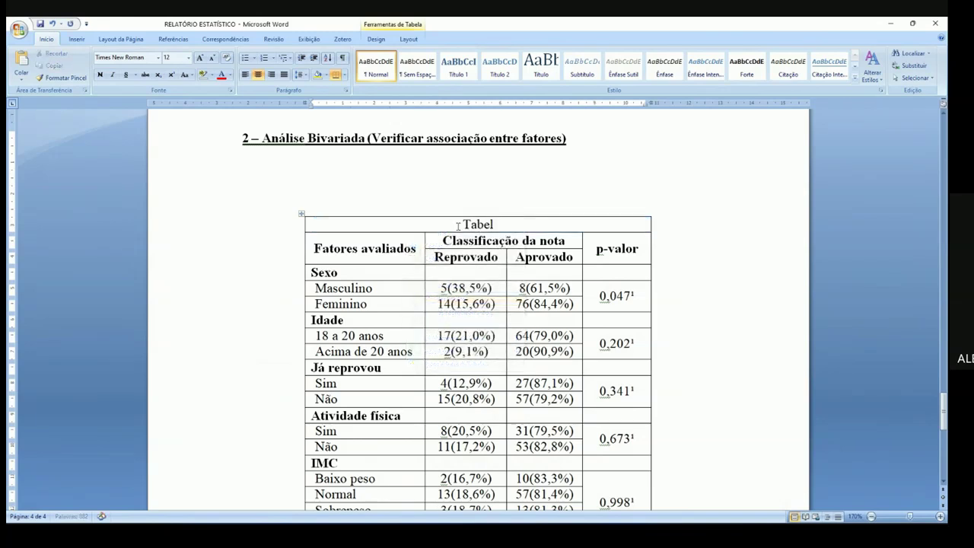
{"action": "type", "text": "a 3. Avaliação dos f"}
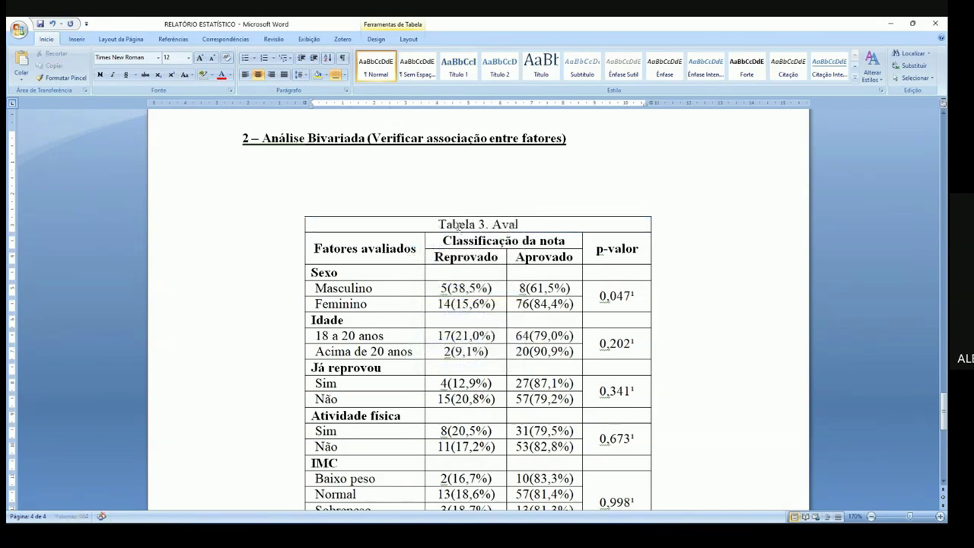
{"action": "type", "text": "ass"}
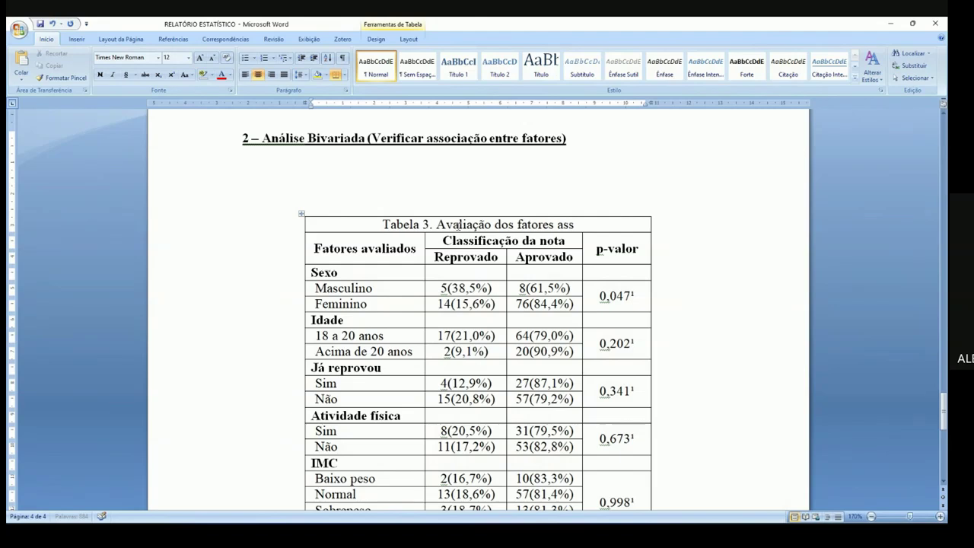
{"action": "type", "text": "ociados à"}
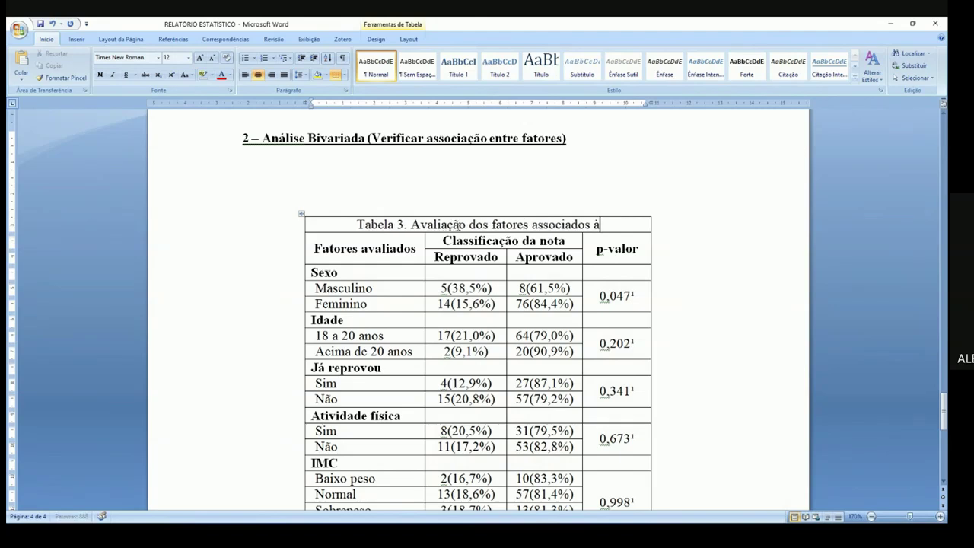
{"action": "type", "text": " nota do"}
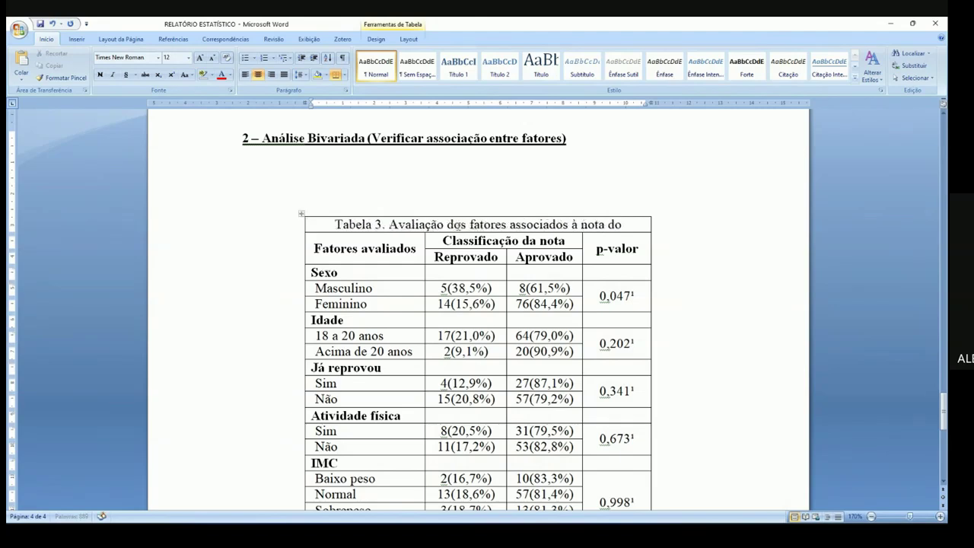
{"action": "type", "text": " aluno."}
Make "Tabela 3" bold in the table title
{"action": "key", "text": "Home"}
{"action": "key", "text": "shift+Right"}
{"action": "key", "text": "shift+Right"}
{"action": "key", "text": "shift+Right"}
{"action": "key", "text": "shift+Right"}
{"action": "key", "text": "shift+Right"}
{"action": "key", "text": "shift+Right"}
{"action": "key", "text": "shift+Right"}
{"action": "key", "text": "shift+Right"}
{"action": "key", "text": "ctrl+n"}
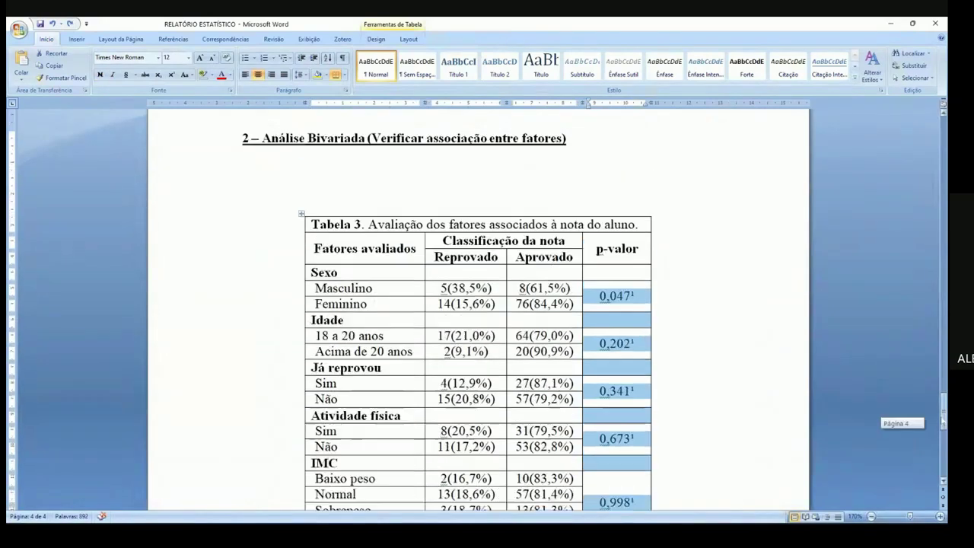
Start a paragraph between the Análise Bivariada heading and the table with "Na tabela 3 verifica-se"
{"action": "mouse_move", "coordinate": [945, 424]}
{"action": "left_mouse_down"}
{"action": "mouse_move", "coordinate": [946, 415]}
{"action": "mouse_move", "coordinate": [946, 432]}
{"action": "left_mouse_up"}
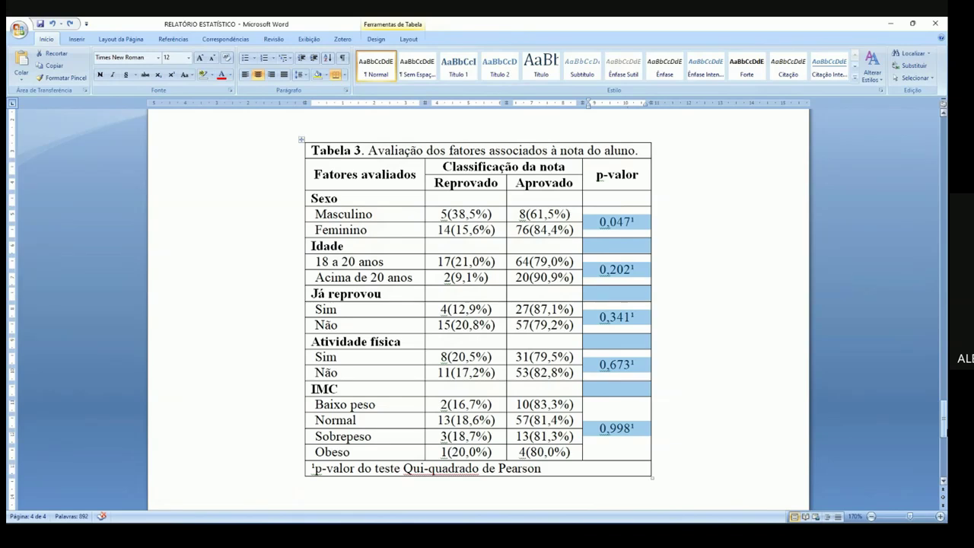
{"action": "left_click_drag", "start_coordinate": [941, 431], "coordinate": [942, 420]}
{"action": "left_click", "coordinate": [414, 230]}
{"action": "key", "text": "Return"}
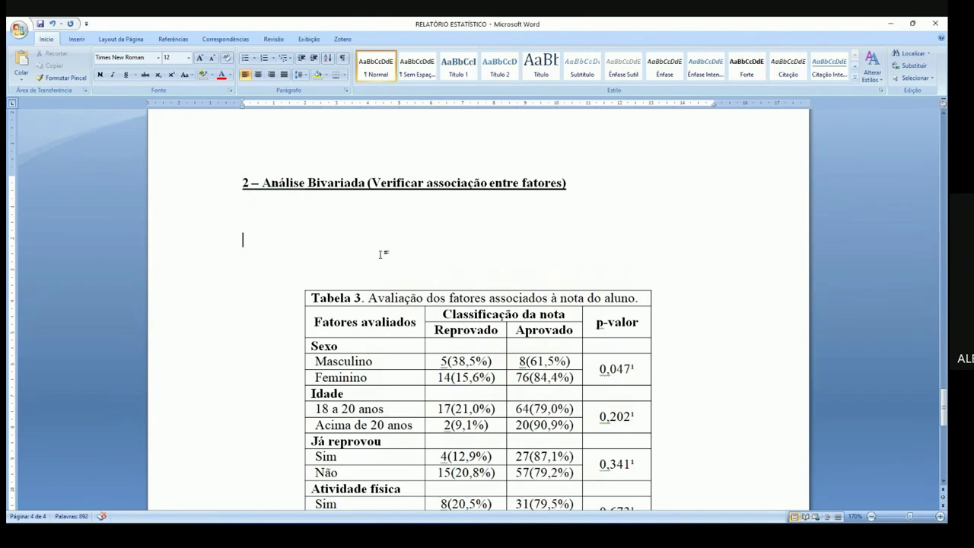
{"action": "type", "text": "NA tabela 3"}
{"action": "key", "text": "Right"}
{"action": "key", "text": "Delete"}
{"action": "type", "text": "a"}
{"action": "key", "text": "End"}
{"action": "type", "text": "verifica"}
{"action": "key", "text": "Caps_Lock"}
{"action": "type", "text": "SE"}
{"action": "key", "text": "BackSpace"}
{"action": "key", "text": "BackSpace"}
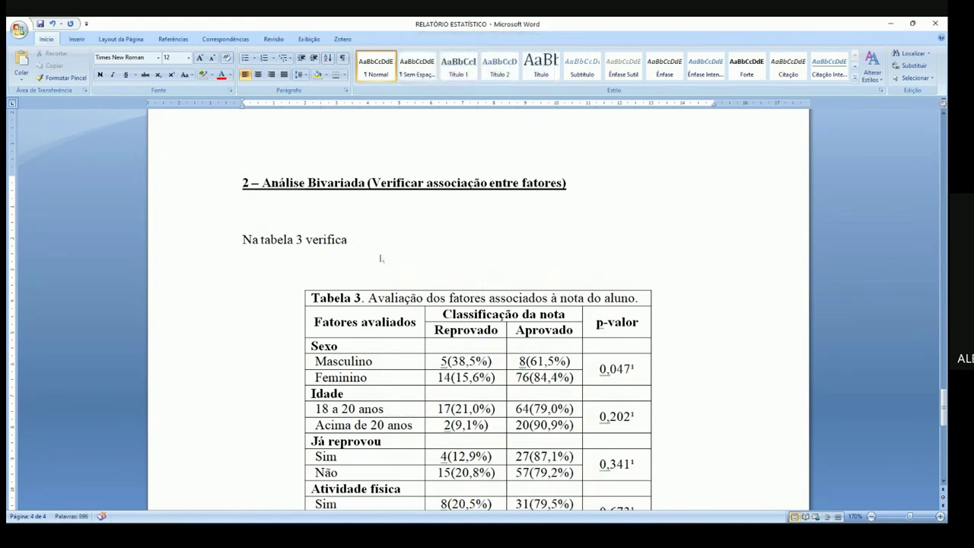
{"action": "key", "text": "Caps_Lock"}
{"action": "type", "text": "-se que"}
{"action": "type", "text": " maior"}
{"action": "key", "text": "BackSpace"}
{"action": "key", "text": "BackSpace"}
{"action": "key", "text": "BackSpace"}
{"action": "key", "text": "BackSpace"}
{"action": "key", "text": "BackSpace"}
Continue the paragraph with "maior prevalência de reprovação no grupo de alunos do sexo masculino" and empty parentheses for the percentage
{"action": "type", "text": "maior prevalEnc"}
{"action": "key", "text": "BackSpace"}
{"action": "key", "text": "BackSpace"}
{"action": "key", "text": "BackSpace"}
{"action": "type", "text": "ência de reprovação no grupo de de"}
{"action": "key", "text": "BackSpace"}
{"action": "key", "text": "BackSpace"}
{"action": "type", "text": "pac"}
{"action": "key", "text": "BackSpace"}
{"action": "key", "text": "BackSpace"}
{"action": "type", "text": "a"}
{"action": "key", "text": "BackSpace"}
{"action": "key", "text": "BackSpace"}
{"action": "type", "text": "alunos do sexu"}
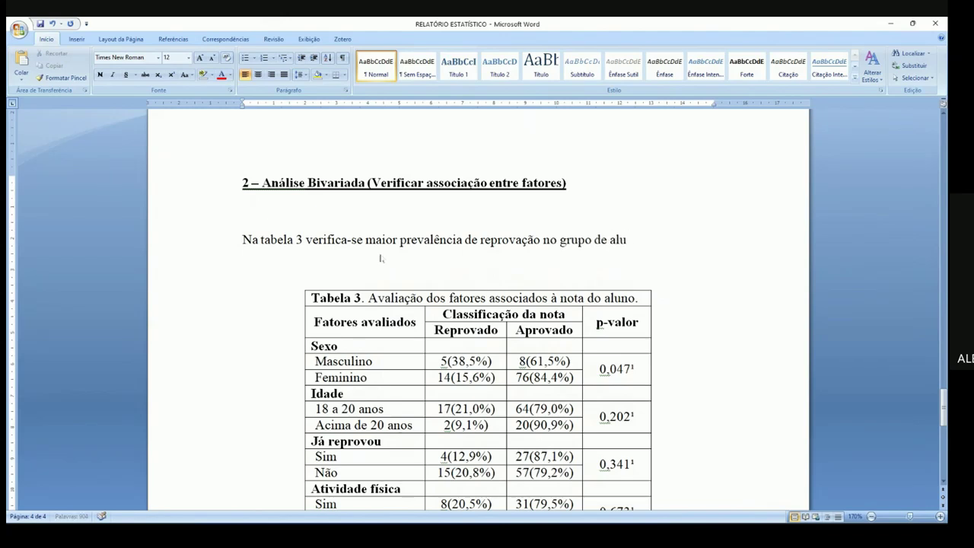
{"action": "key", "text": "BackSpace"}
{"action": "type", "text": "o "}
{"action": "type", "text": "masculinio ()"}
{"action": "key", "text": "BackSpace"}
{"action": "key", "text": "Right"}
{"action": "key", "text": "Right"}
{"action": "key", "text": "Right"}
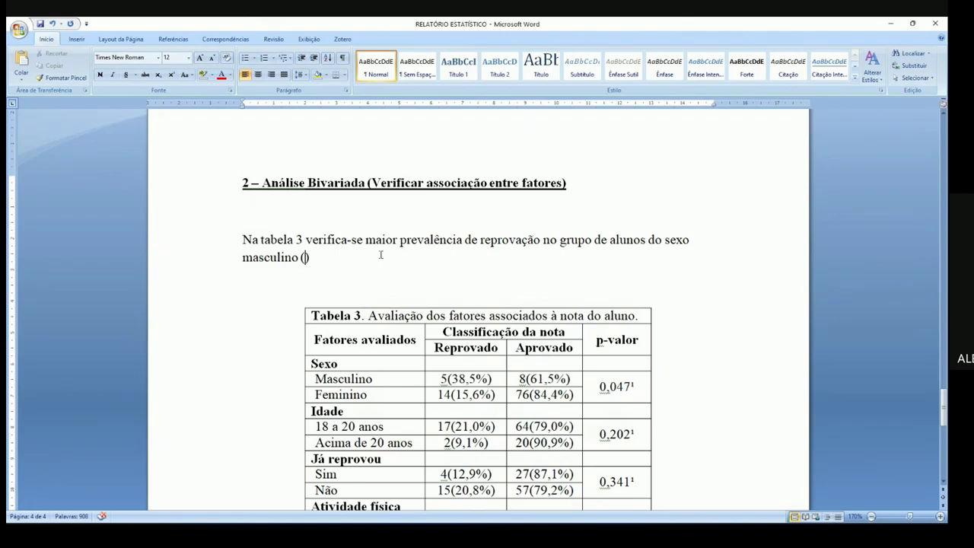
Fill in 38,5% for the male students and add "com idade de 18 a 21 anos (21,0%)," to the paragraph
{"action": "type", "text": "38,5%), com idade de 18 a 2"}
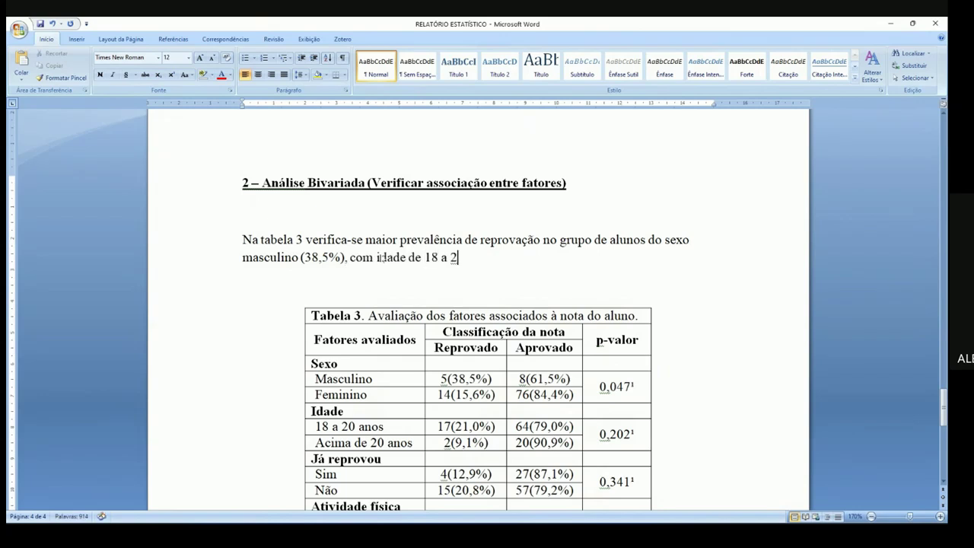
{"action": "key", "text": "BackSpace"}
{"action": "type", "text": "21 anos ()"}
{"action": "key", "text": "Left"}
{"action": "type", "text": "21,0%"}
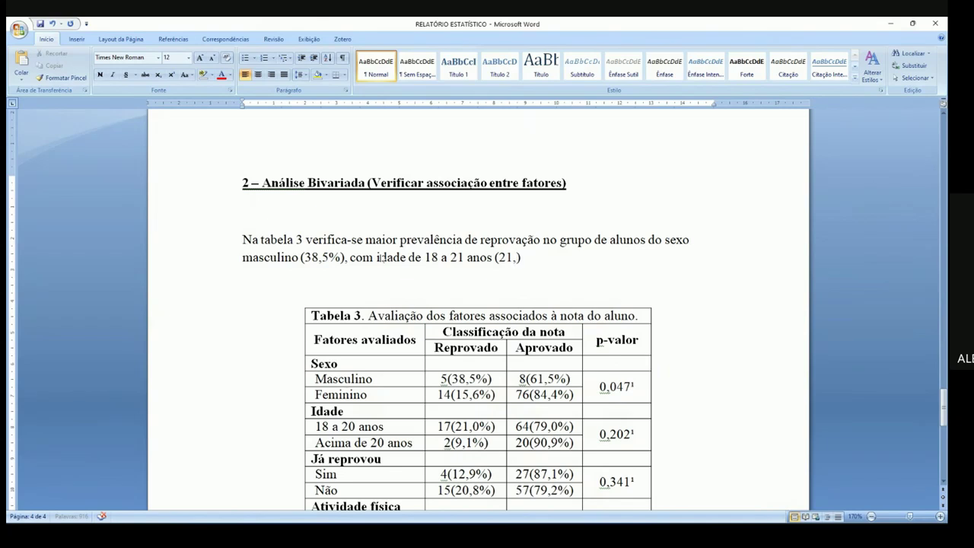
{"action": "key", "text": "Right"}
{"action": "type", "text": ","}
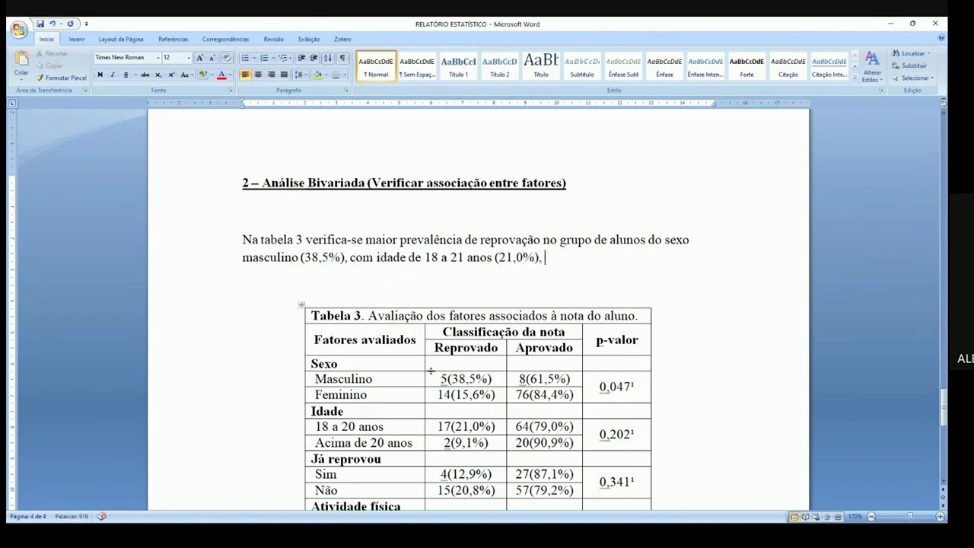
Highlight the Reprovado values of Masculino and 18 a 20 anos in yellow
{"action": "left_click", "coordinate": [429, 375]}
{"action": "left_click", "coordinate": [211, 75]}
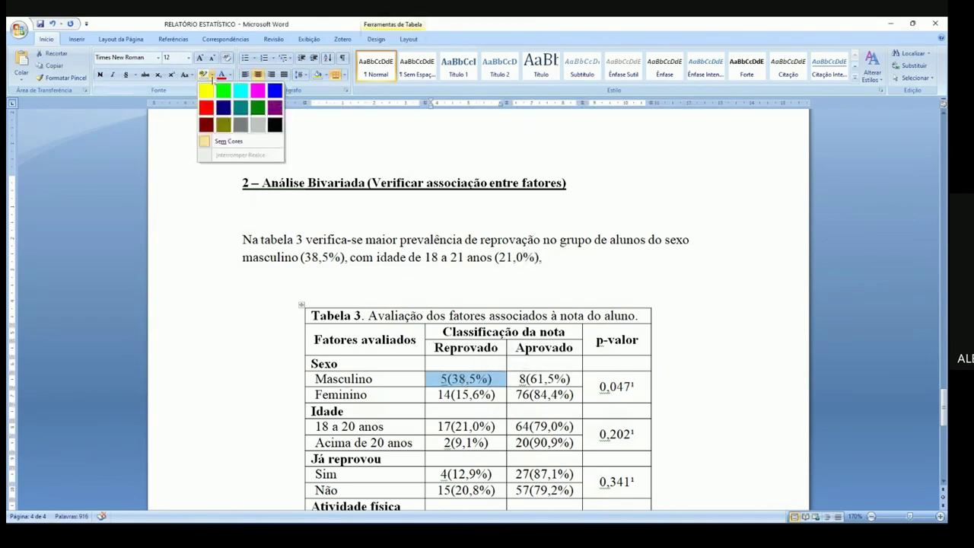
{"action": "left_click", "coordinate": [202, 94]}
{"action": "left_click", "coordinate": [429, 426]}
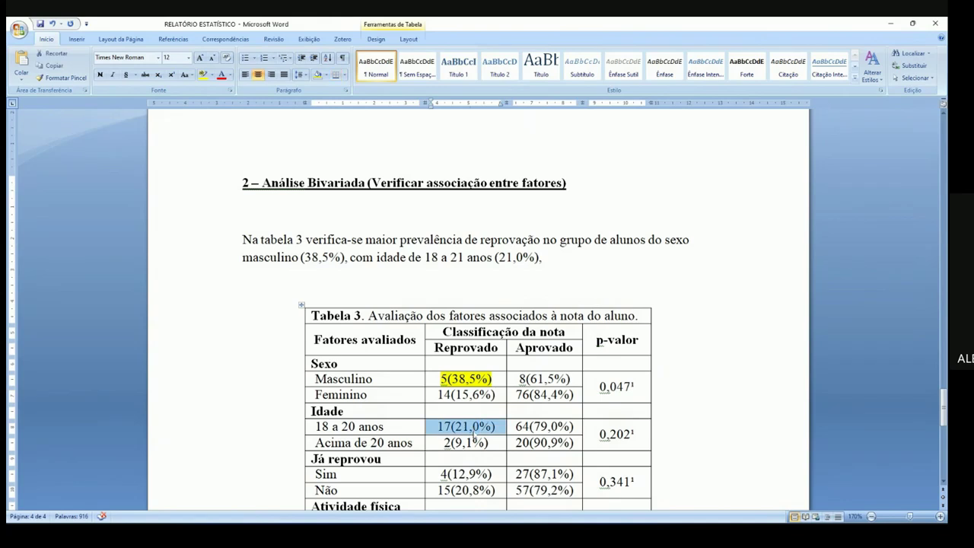
{"action": "left_click", "coordinate": [203, 75]}
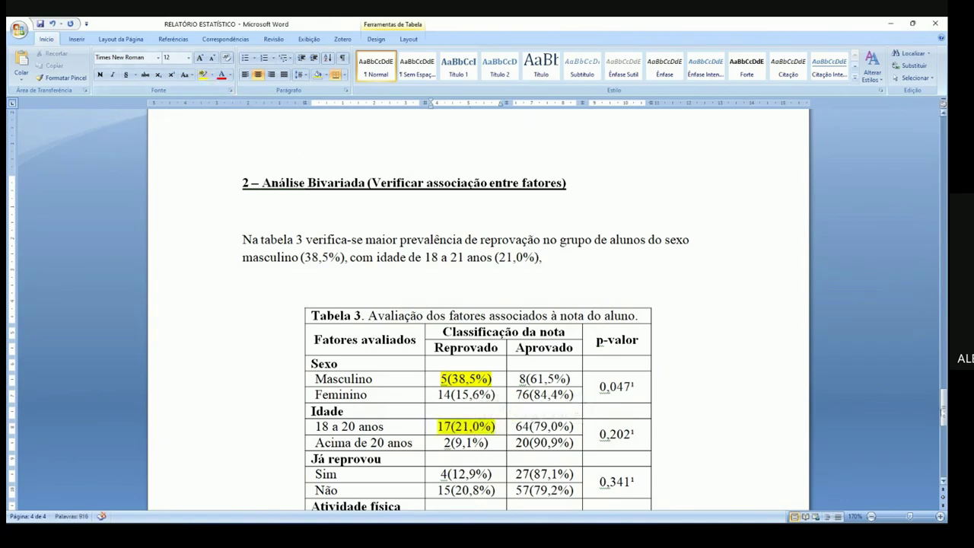
Highlight in yellow the Reprovado values of Já reprovou Não, Atividade física Sim and IMC Obeso
{"action": "scroll", "coordinate": [898, 403], "scroll_direction": "down", "scroll_amount": 2}
{"action": "left_click_drag", "start_coordinate": [455, 372], "coordinate": [460, 390]}
{"action": "left_click", "coordinate": [203, 75]}
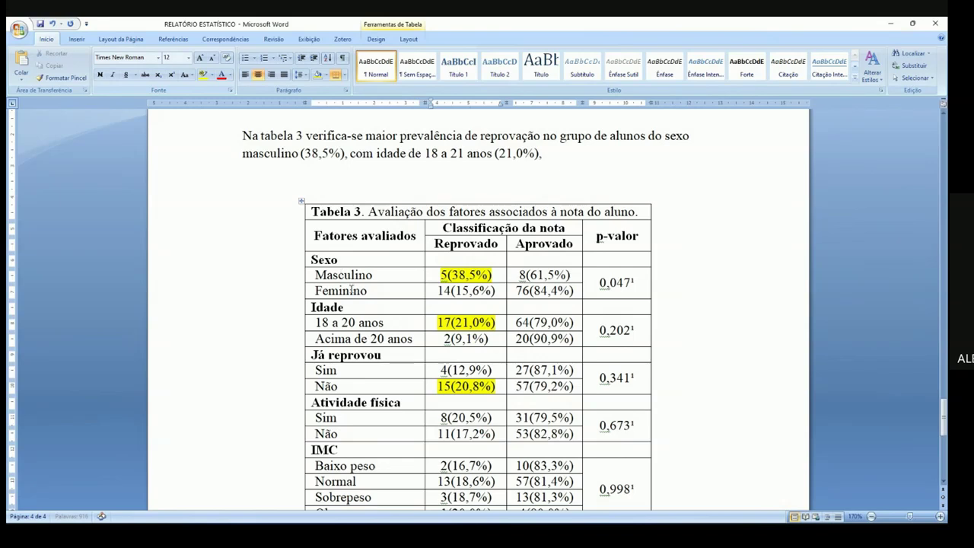
{"action": "left_click_drag", "start_coordinate": [457, 417], "coordinate": [461, 423]}
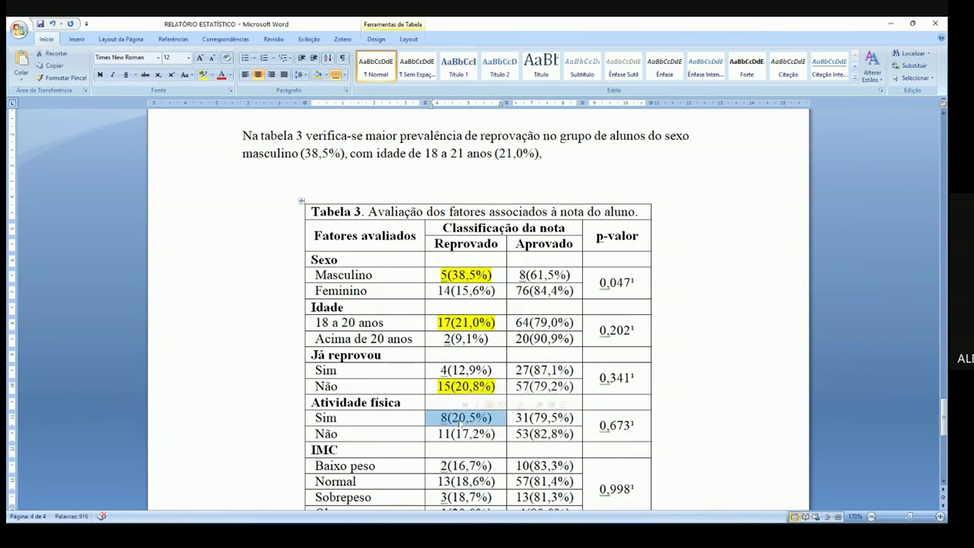
{"action": "left_click", "coordinate": [202, 75]}
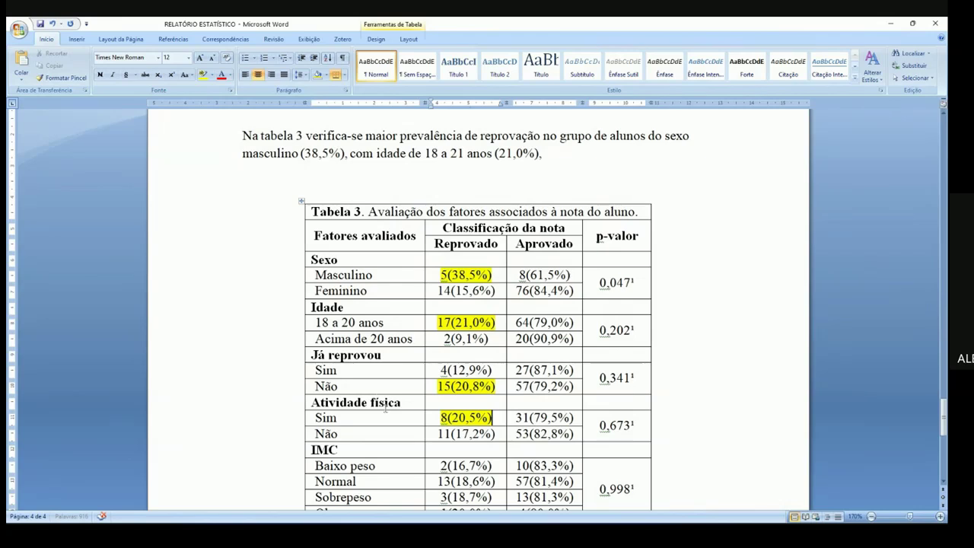
{"action": "left_click_drag", "start_coordinate": [943, 417], "coordinate": [944, 427]}
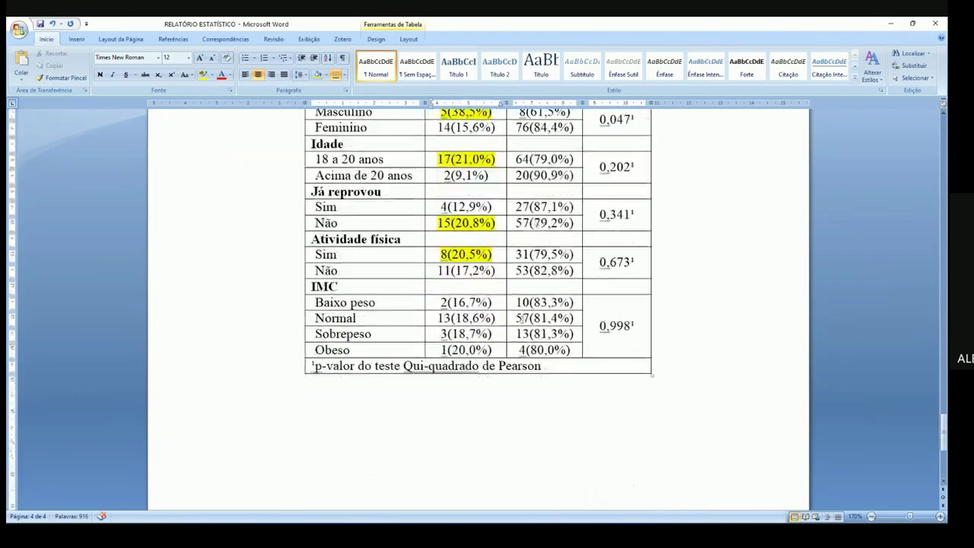
{"action": "triple_click", "coordinate": [464, 349]}
{"action": "left_click", "coordinate": [203, 75]}
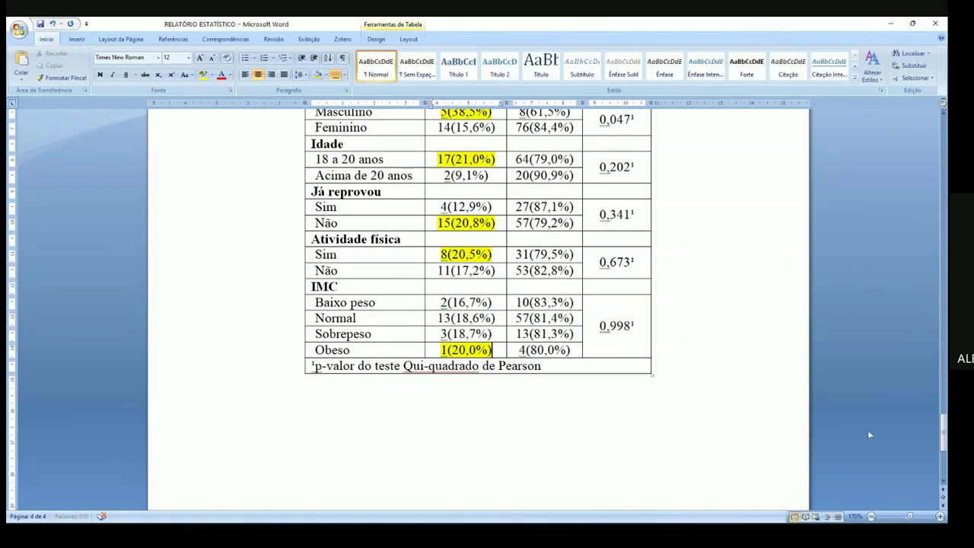
Remove the yellow highlight from the Masculino value in the Reprovado column
{"action": "left_click_drag", "start_coordinate": [944, 445], "coordinate": [944, 435]}
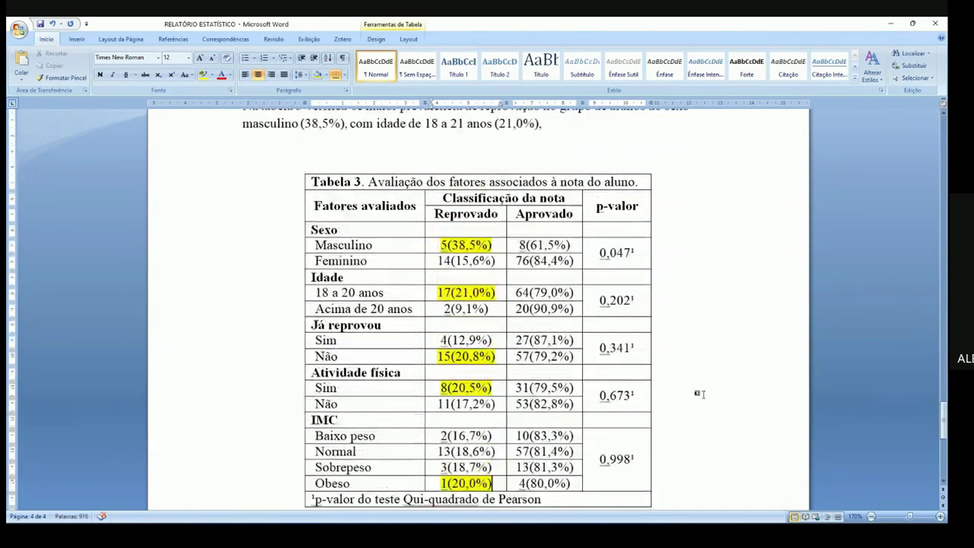
{"action": "left_click_drag", "start_coordinate": [456, 358], "coordinate": [473, 386]}
{"action": "left_click_drag", "start_coordinate": [942, 428], "coordinate": [942, 424]}
{"action": "left_click", "coordinate": [360, 275]}
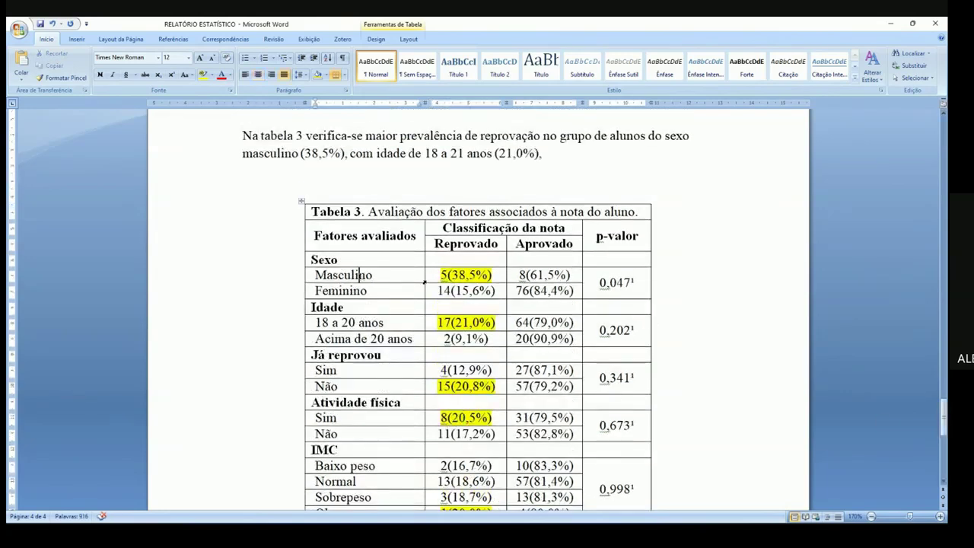
{"action": "left_click_drag", "start_coordinate": [443, 280], "coordinate": [445, 291]}
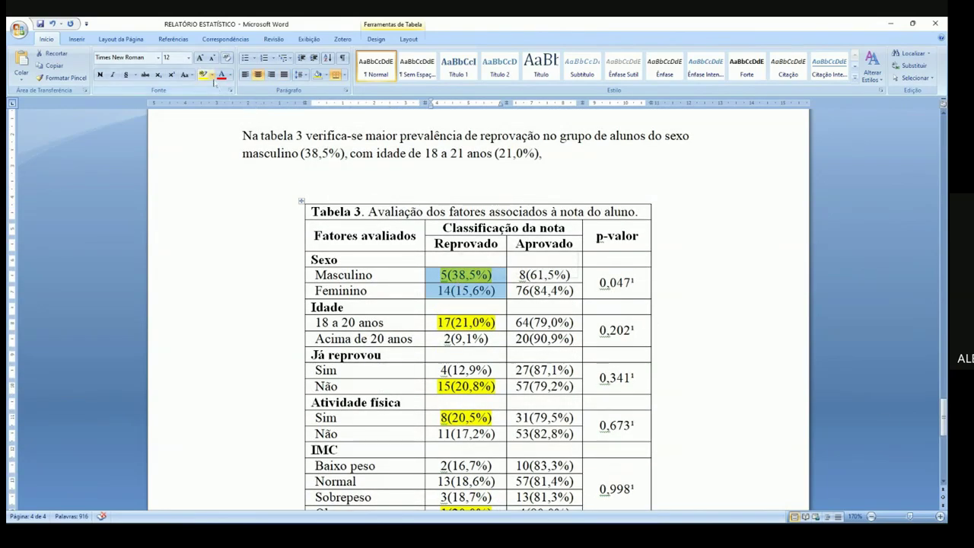
{"action": "left_click", "coordinate": [209, 75]}
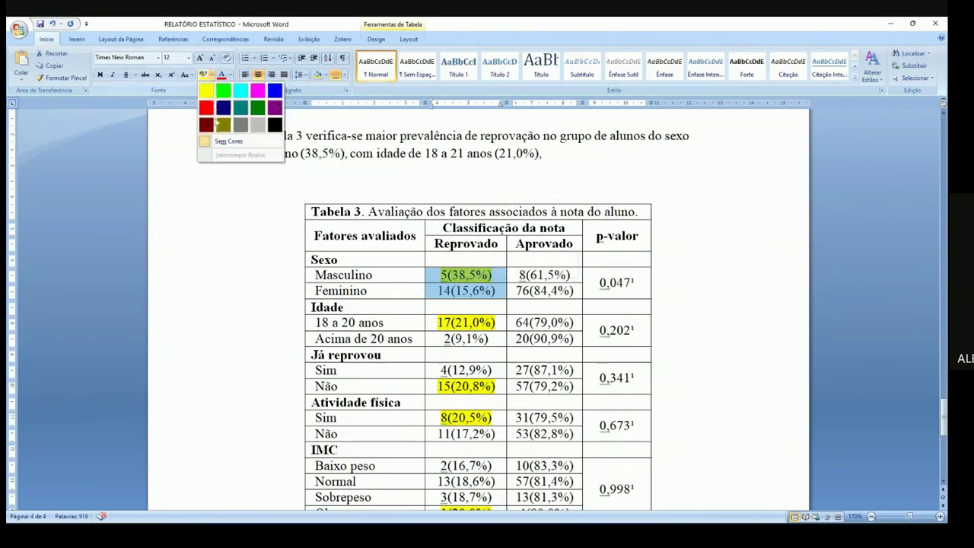
{"action": "left_click", "coordinate": [229, 137]}
Compare the Masculino and Feminino counts in the Reprovado and Aprovado columns of the Sexo factor
{"action": "left_click", "coordinate": [442, 287]}
{"action": "left_click_drag", "start_coordinate": [438, 292], "coordinate": [451, 292]}
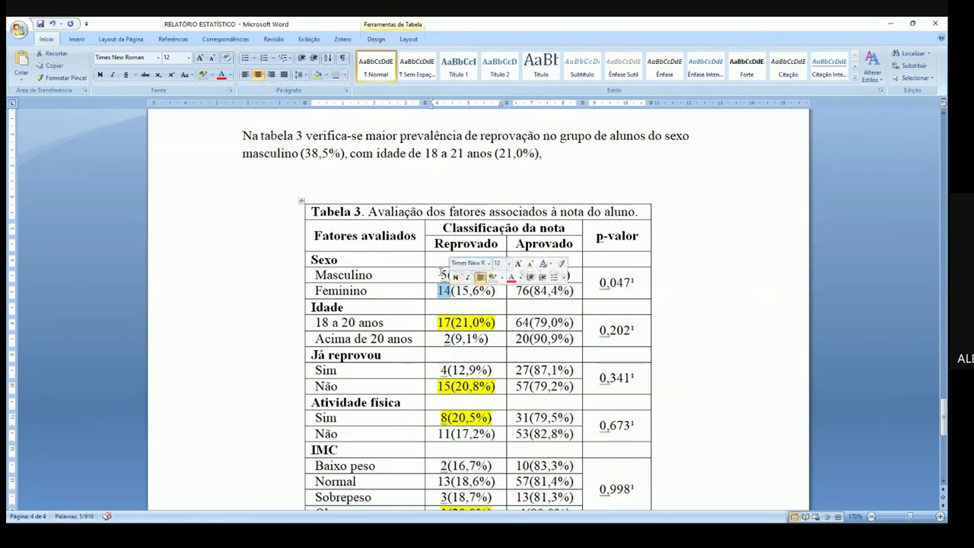
{"action": "left_click_drag", "start_coordinate": [440, 275], "coordinate": [448, 275]}
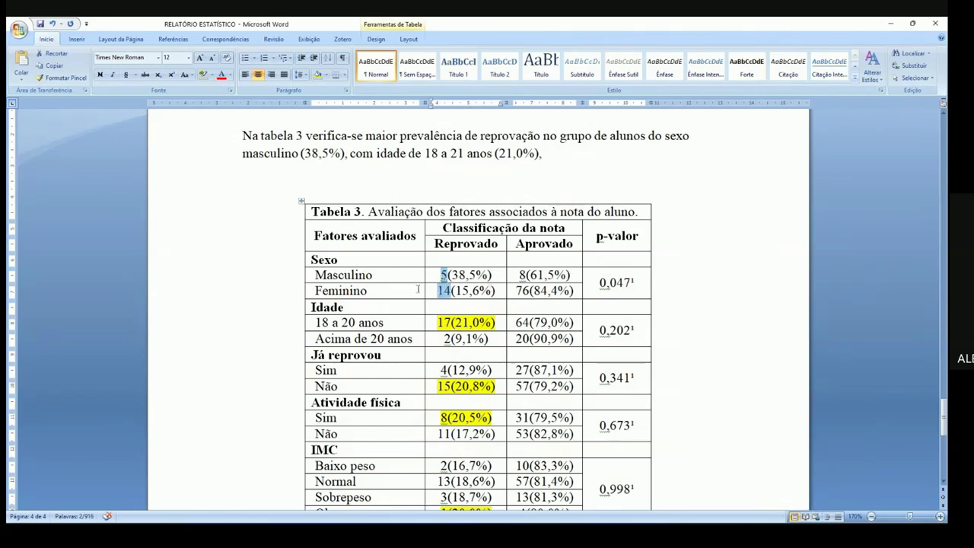
{"action": "left_click_drag", "start_coordinate": [438, 292], "coordinate": [448, 275]}
{"action": "left_click", "coordinate": [441, 275]}
{"action": "double_click", "coordinate": [344, 274]}
{"action": "left_click", "coordinate": [337, 274]}
{"action": "left_click_drag", "start_coordinate": [333, 460], "coordinate": [333, 481]}
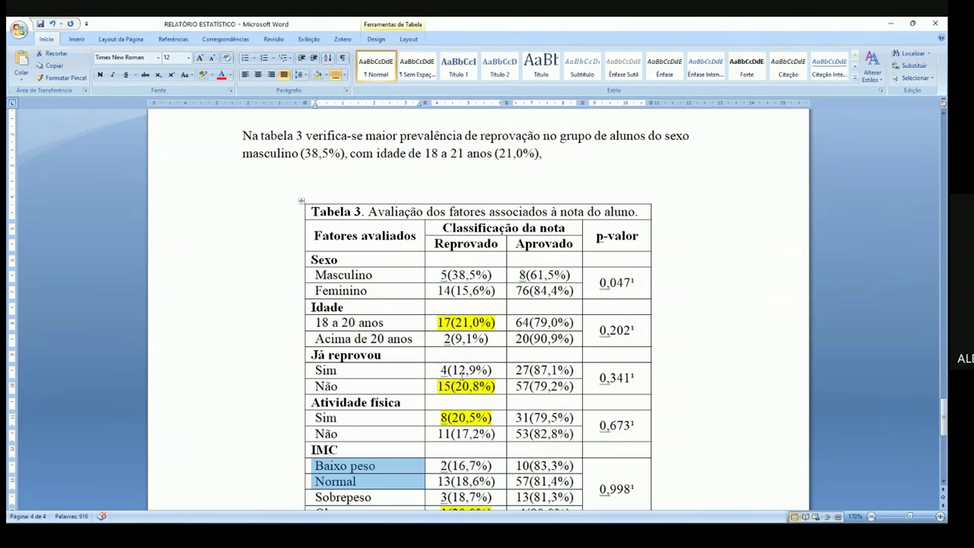
{"action": "double_click", "coordinate": [343, 275]}
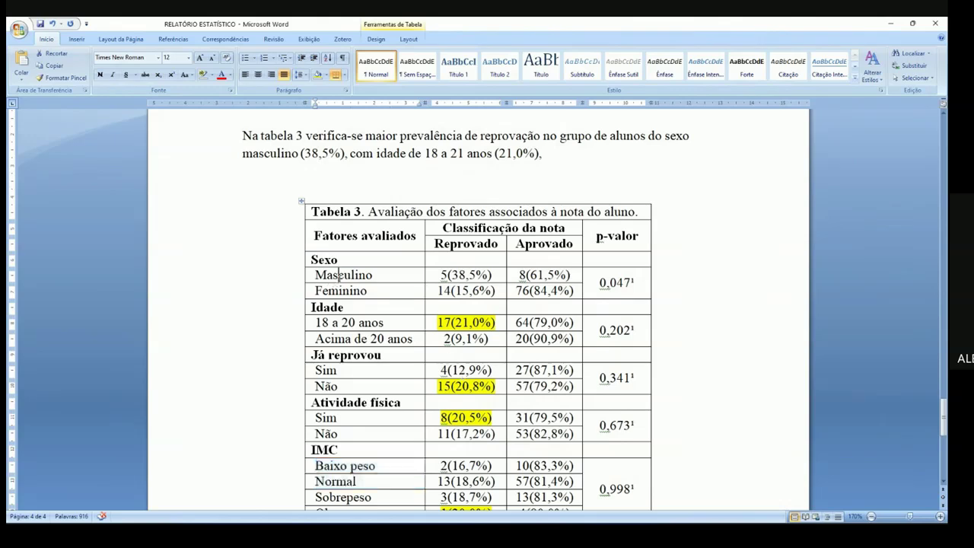
{"action": "left_click_drag", "start_coordinate": [439, 274], "coordinate": [448, 275]}
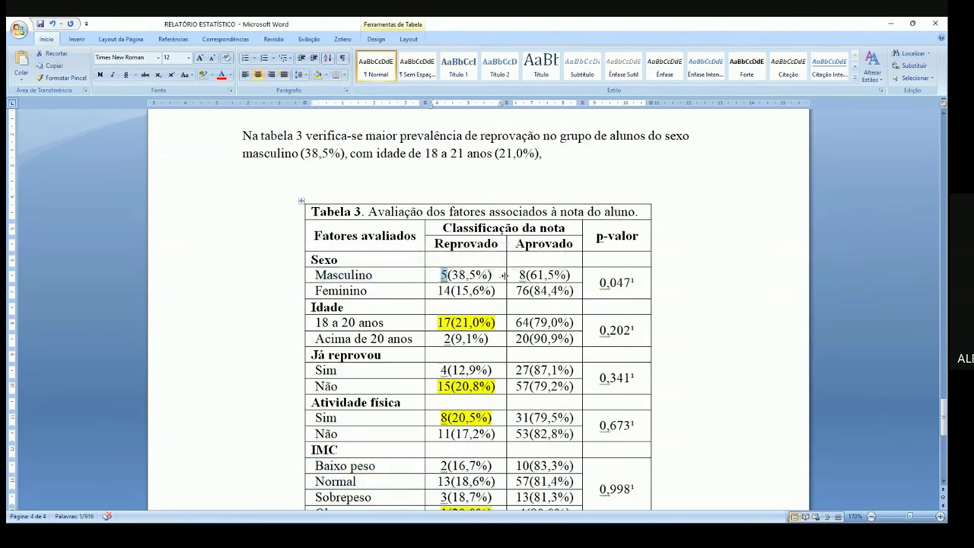
{"action": "left_click_drag", "start_coordinate": [519, 274], "coordinate": [525, 274]}
{"action": "left_click_drag", "start_coordinate": [438, 291], "coordinate": [451, 290]}
{"action": "left_click_drag", "start_coordinate": [515, 290], "coordinate": [526, 291]}
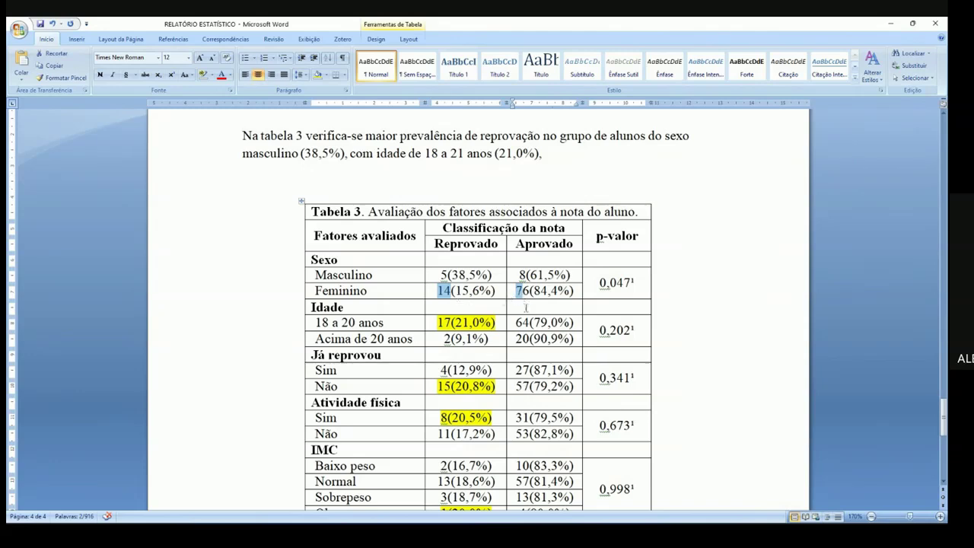
{"action": "left_click_drag", "start_coordinate": [439, 275], "coordinate": [448, 275]}
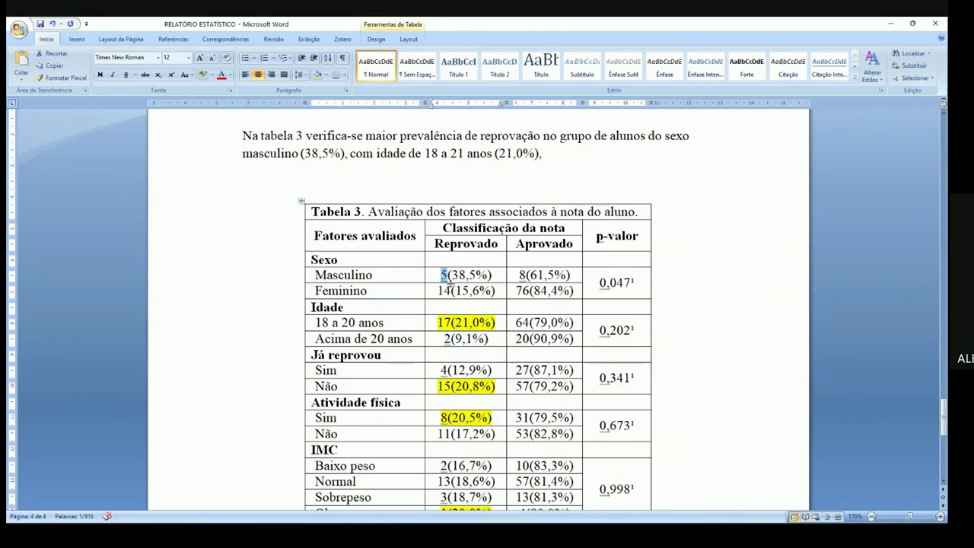
{"action": "left_click_drag", "start_coordinate": [441, 276], "coordinate": [453, 292]}
{"action": "left_click", "coordinate": [442, 275]}
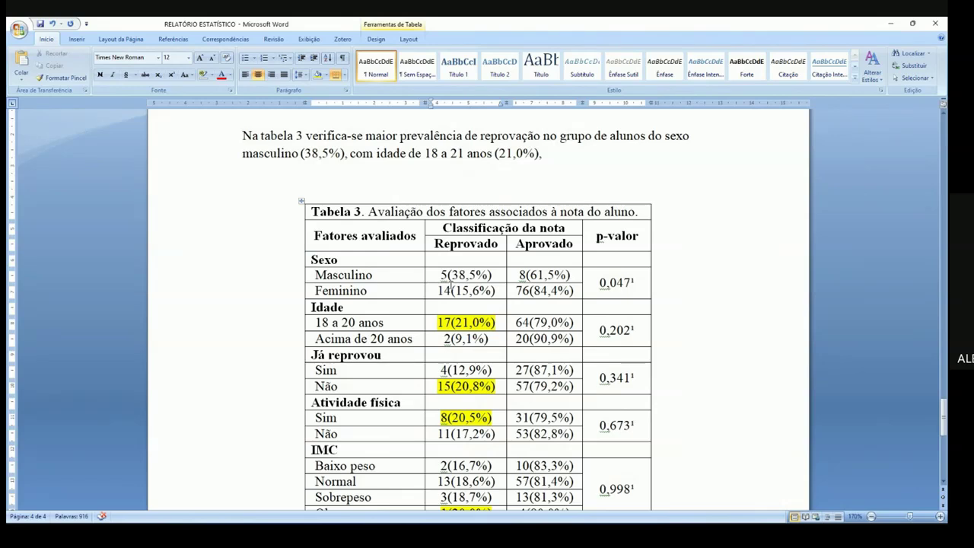
Compare the Masculino and Feminino percentages in the Reprovado column of the Sexo factor
{"action": "left_click_drag", "start_coordinate": [458, 277], "coordinate": [476, 280]}
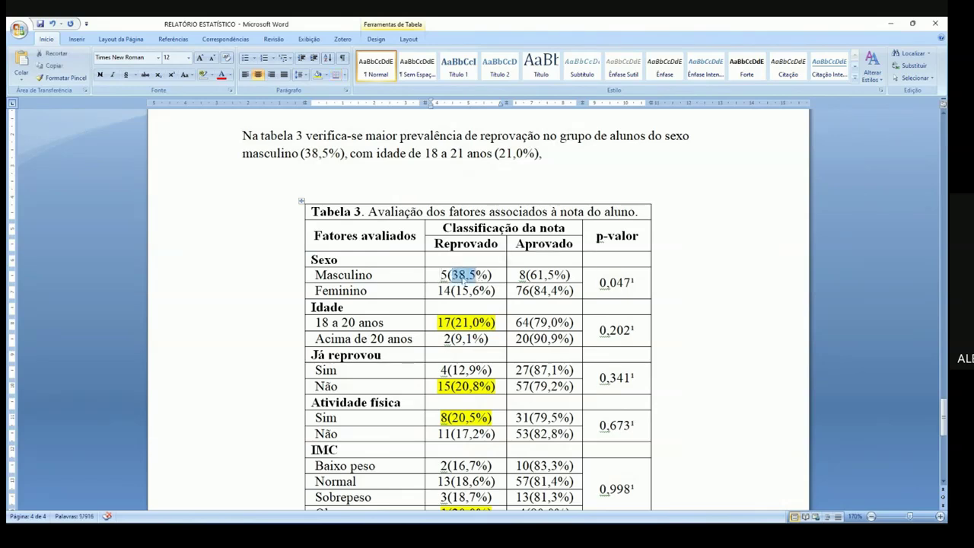
{"action": "left_click_drag", "start_coordinate": [373, 276], "coordinate": [331, 276]}
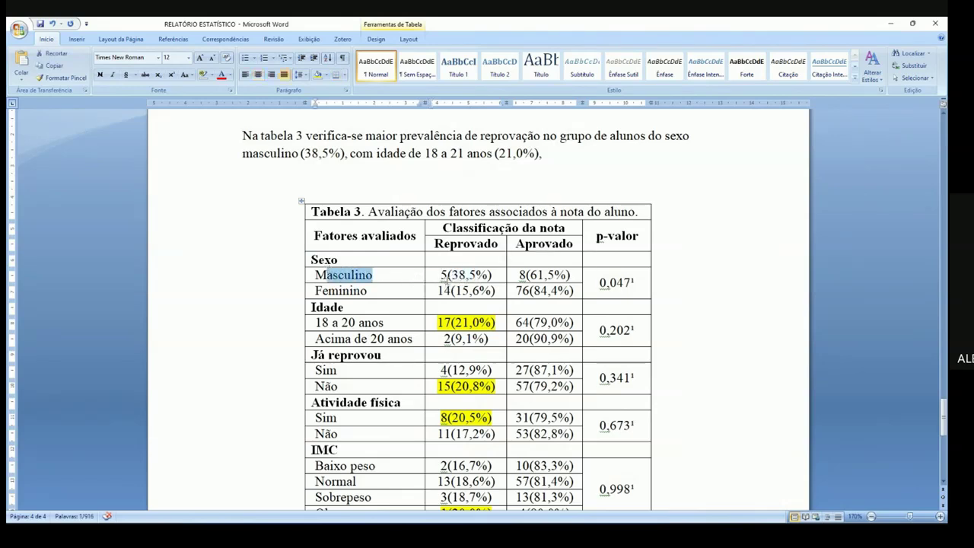
{"action": "left_click", "coordinate": [442, 277]}
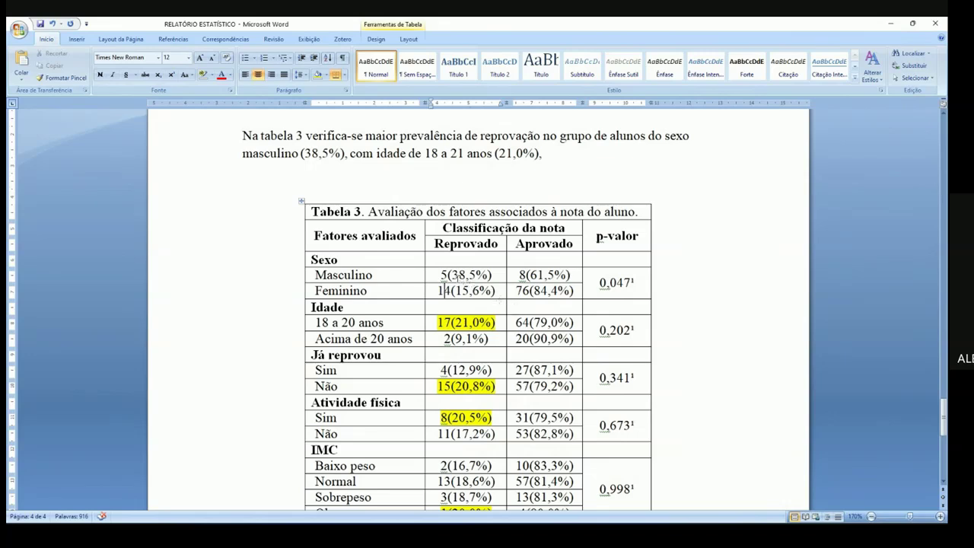
{"action": "left_click_drag", "start_coordinate": [452, 275], "coordinate": [475, 291]}
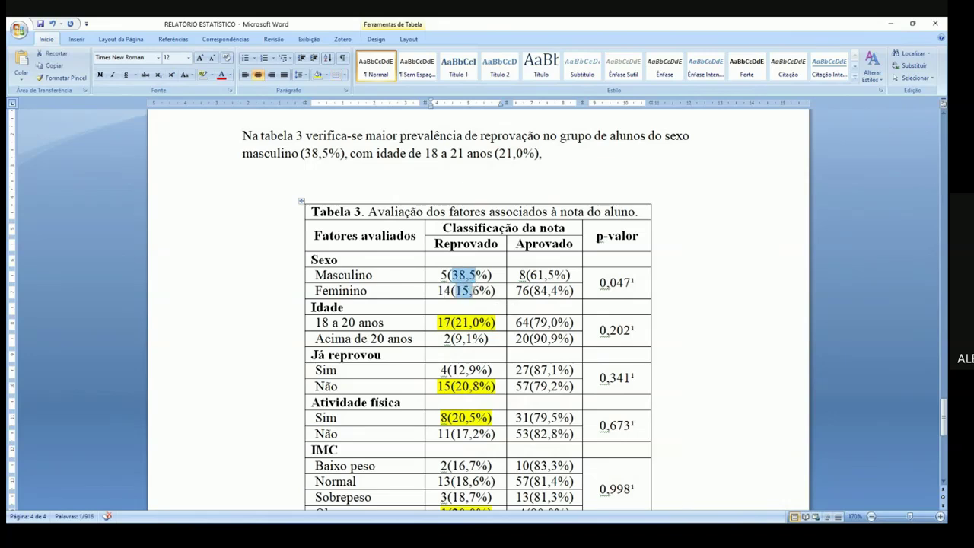
Compare the Reprovado values between the groups of Idade, Já reprovou and Atividade física
{"action": "left_click", "coordinate": [462, 323]}
{"action": "left_click_drag", "start_coordinate": [455, 323], "coordinate": [475, 324]}
{"action": "left_click_drag", "start_coordinate": [452, 370], "coordinate": [472, 370]}
{"action": "left_click", "coordinate": [456, 386]}
{"action": "left_click_drag", "start_coordinate": [456, 387], "coordinate": [477, 387]}
{"action": "mouse_move", "coordinate": [456, 418]}
{"action": "left_mouse_down"}
{"action": "mouse_move", "coordinate": [477, 417]}
{"action": "mouse_move", "coordinate": [465, 434]}
{"action": "mouse_move", "coordinate": [457, 418]}
{"action": "mouse_move", "coordinate": [476, 417]}
{"action": "mouse_move", "coordinate": [441, 418]}
{"action": "left_mouse_up"}
{"action": "left_click_drag", "start_coordinate": [440, 433], "coordinate": [494, 433]}
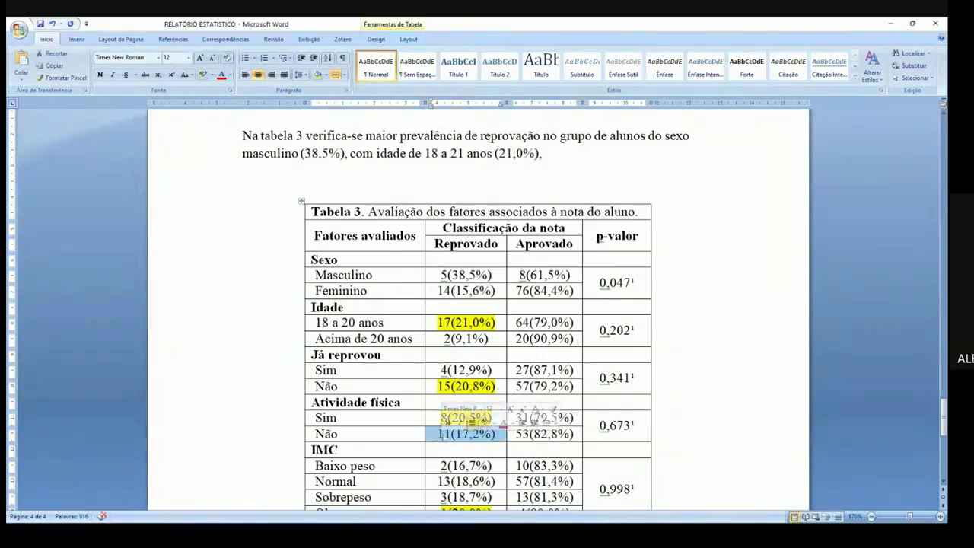
{"action": "left_click", "coordinate": [445, 434]}
{"action": "double_click", "coordinate": [445, 434]}
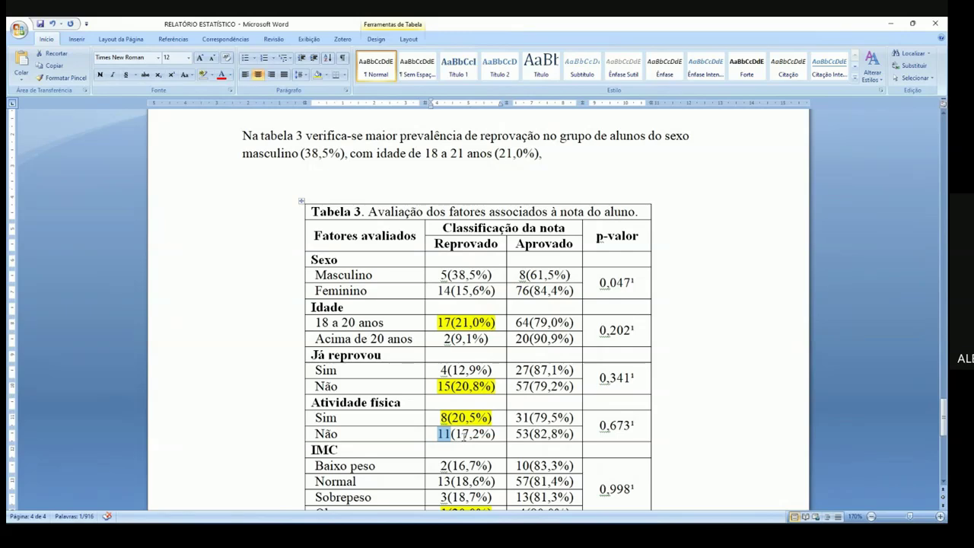
{"action": "scroll", "coordinate": [745, 434], "scroll_direction": "down", "scroll_amount": 3}
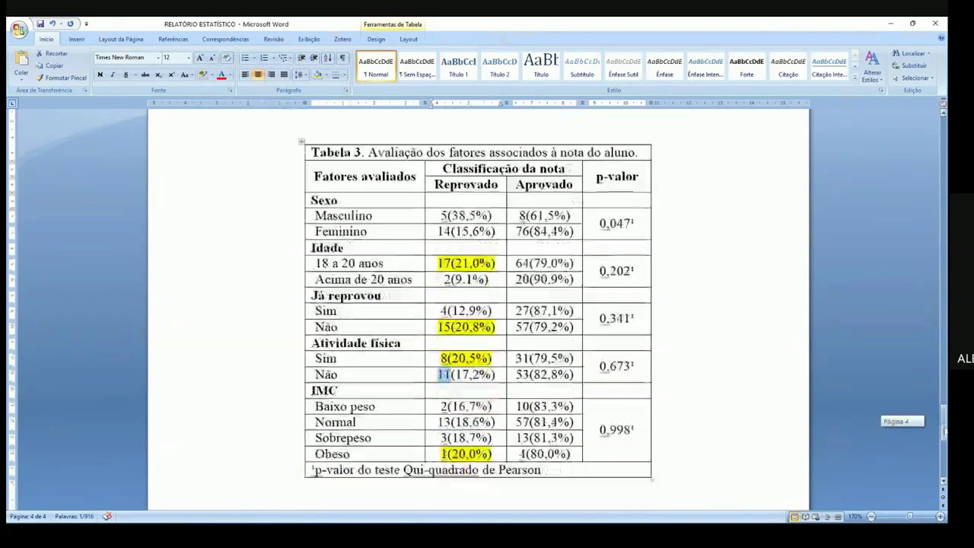
{"action": "left_click_drag", "start_coordinate": [455, 329], "coordinate": [479, 330]}
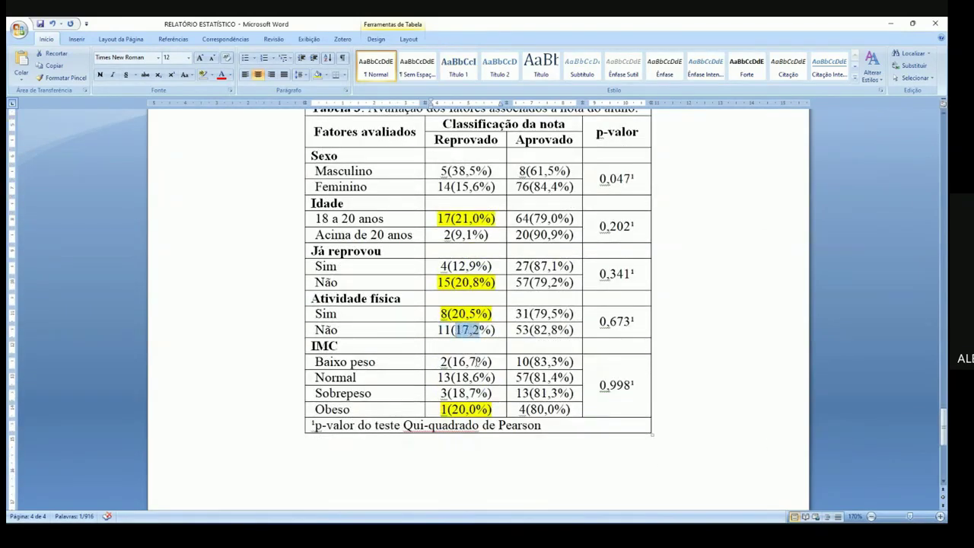
Examine the Reprovado count and percentage of the Obeso group under IMC
{"action": "left_click", "coordinate": [361, 351]}
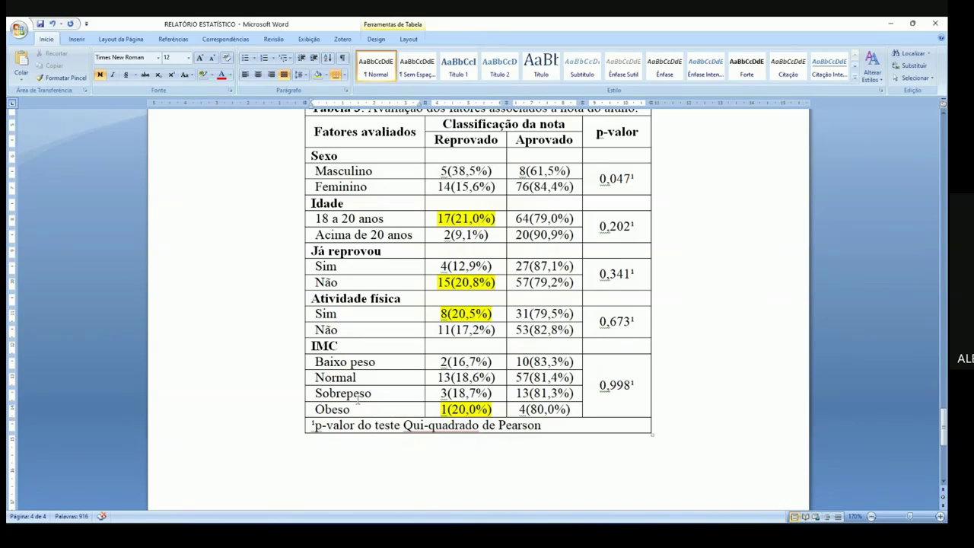
{"action": "left_click_drag", "start_coordinate": [369, 379], "coordinate": [326, 411]}
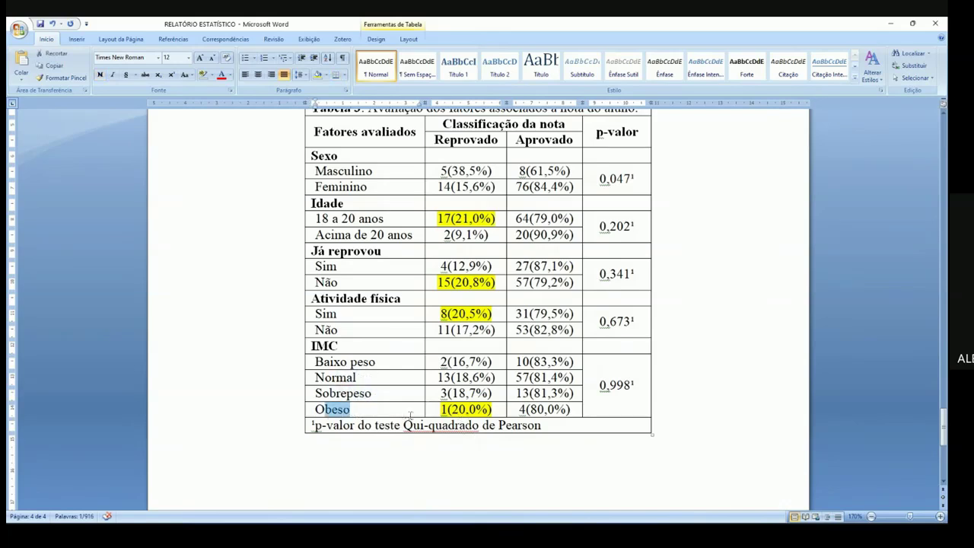
{"action": "left_click", "coordinate": [442, 411]}
{"action": "double_click", "coordinate": [341, 411]}
{"action": "left_click", "coordinate": [440, 410]}
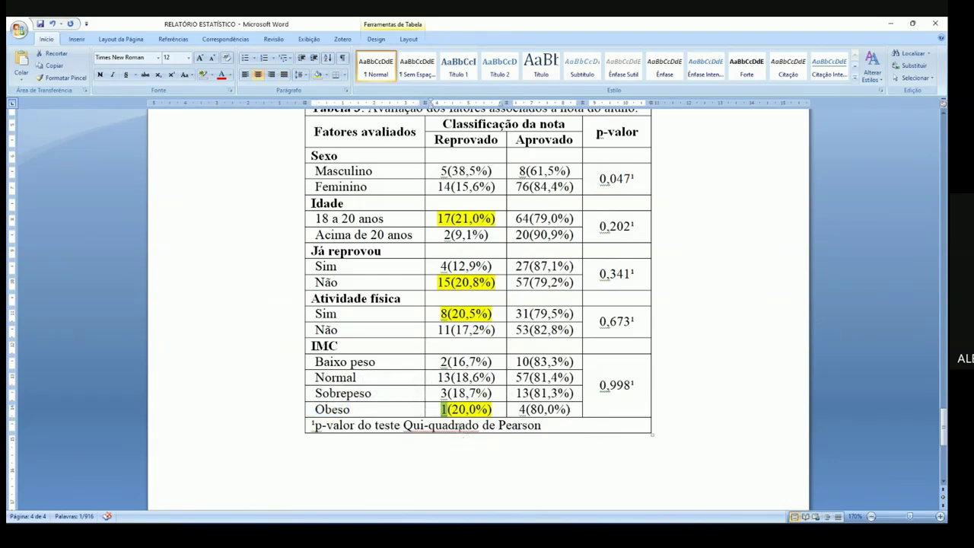
{"action": "left_click_drag", "start_coordinate": [451, 411], "coordinate": [476, 410]}
{"action": "left_click_drag", "start_coordinate": [381, 409], "coordinate": [313, 410]}
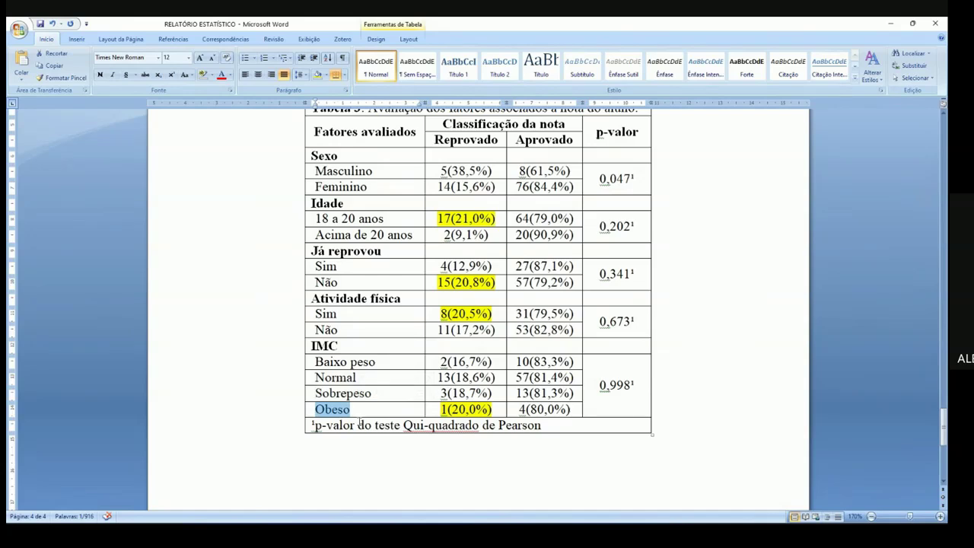
{"action": "left_click", "coordinate": [443, 409]}
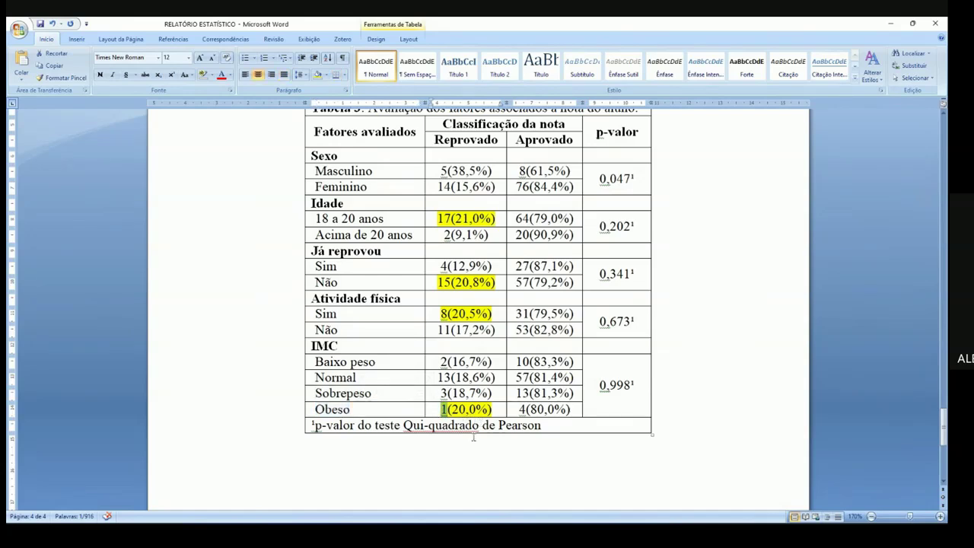
Compare the Reprovado counts and percentages of the Normal and Sobrepeso groups with the other IMC categories
{"action": "left_click_drag", "start_coordinate": [447, 362], "coordinate": [481, 378]}
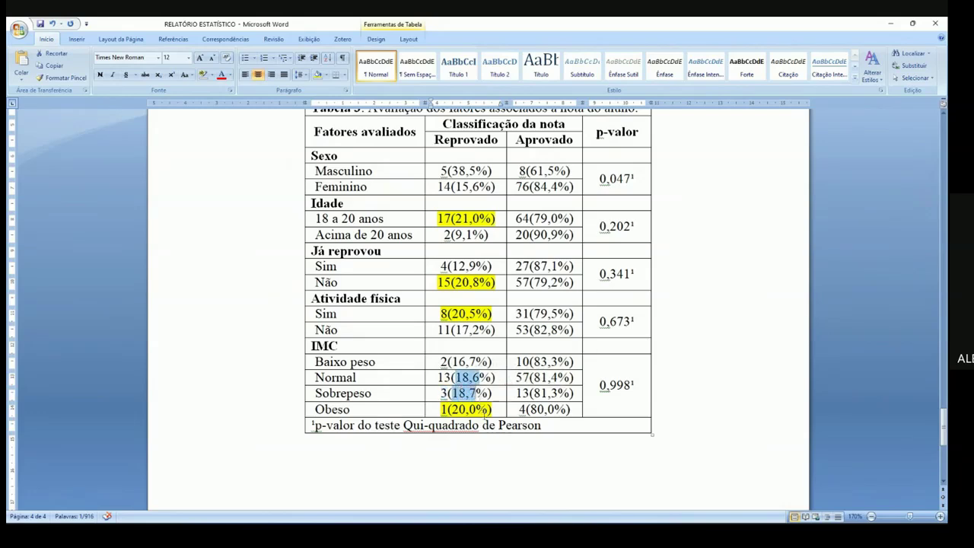
{"action": "left_click", "coordinate": [439, 378]}
{"action": "left_click", "coordinate": [435, 378]}
{"action": "left_click_drag", "start_coordinate": [439, 377], "coordinate": [464, 396]}
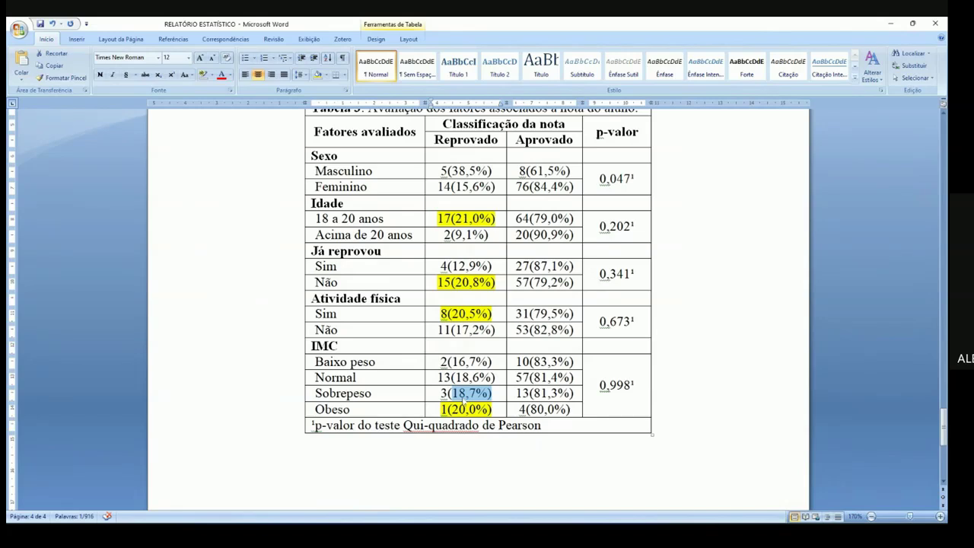
{"action": "left_click", "coordinate": [439, 392]}
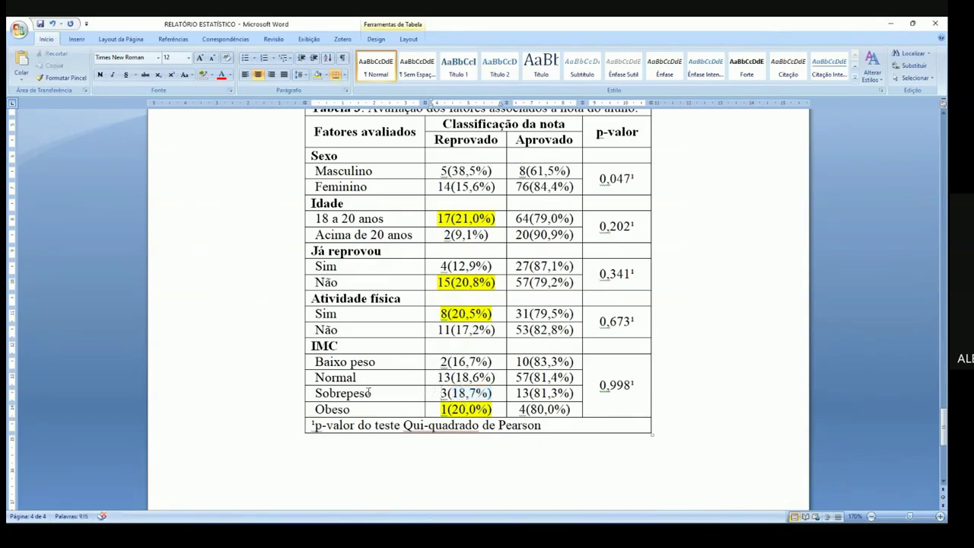
{"action": "left_click_drag", "start_coordinate": [451, 393], "coordinate": [475, 392]}
{"action": "left_click", "coordinate": [473, 392]}
{"action": "left_click_drag", "start_coordinate": [390, 392], "coordinate": [548, 393]}
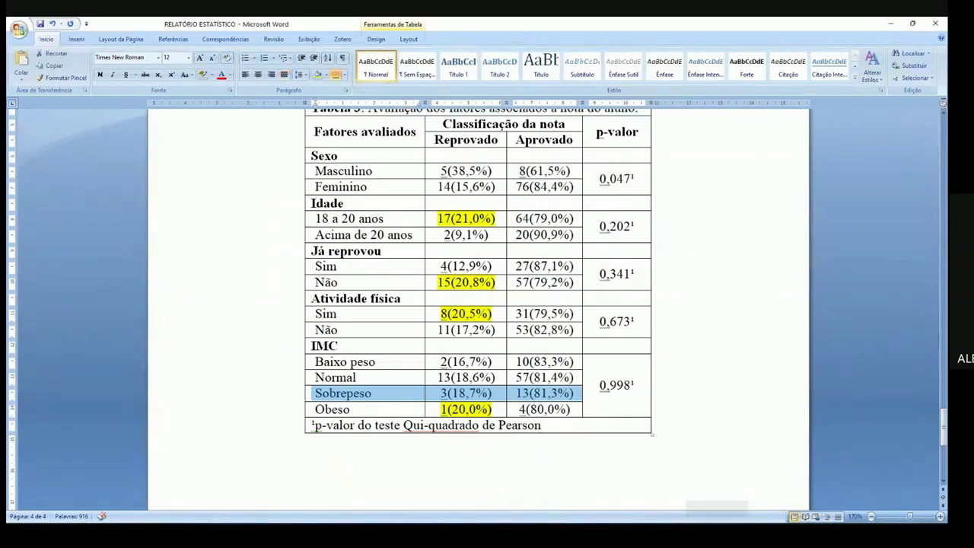
{"action": "left_click_drag", "start_coordinate": [415, 377], "coordinate": [520, 377]}
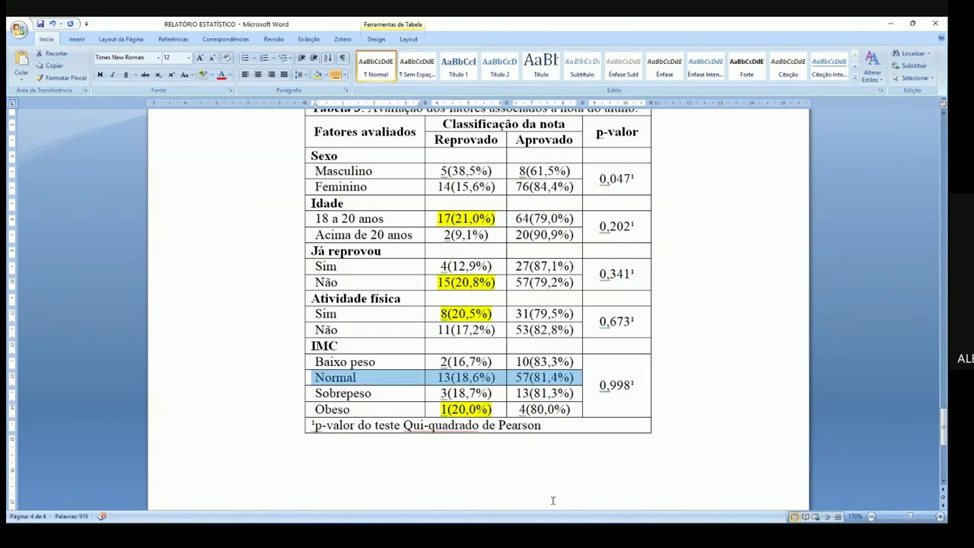
{"action": "left_click", "coordinate": [444, 380]}
{"action": "left_click_drag", "start_coordinate": [455, 378], "coordinate": [480, 378]}
{"action": "left_click", "coordinate": [481, 377]}
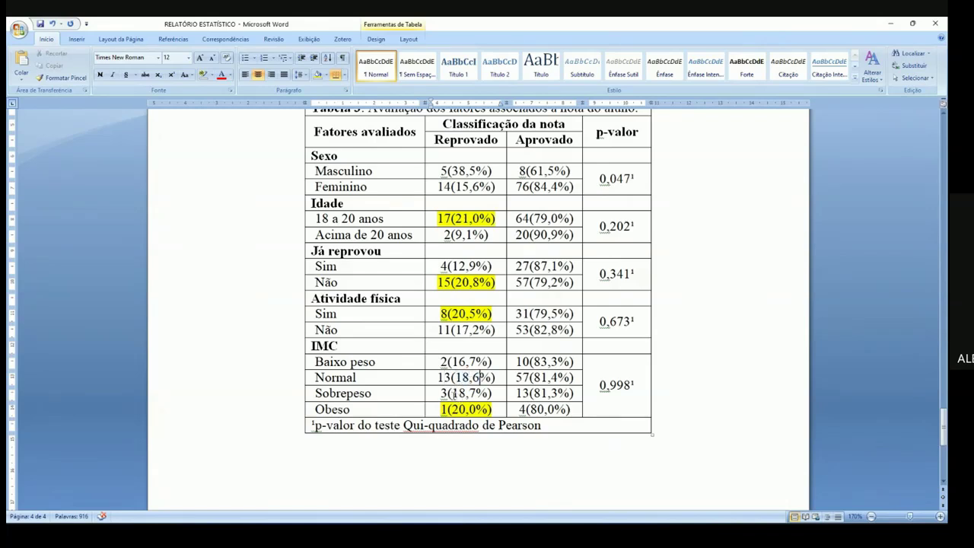
{"action": "left_click_drag", "start_coordinate": [453, 393], "coordinate": [476, 393]}
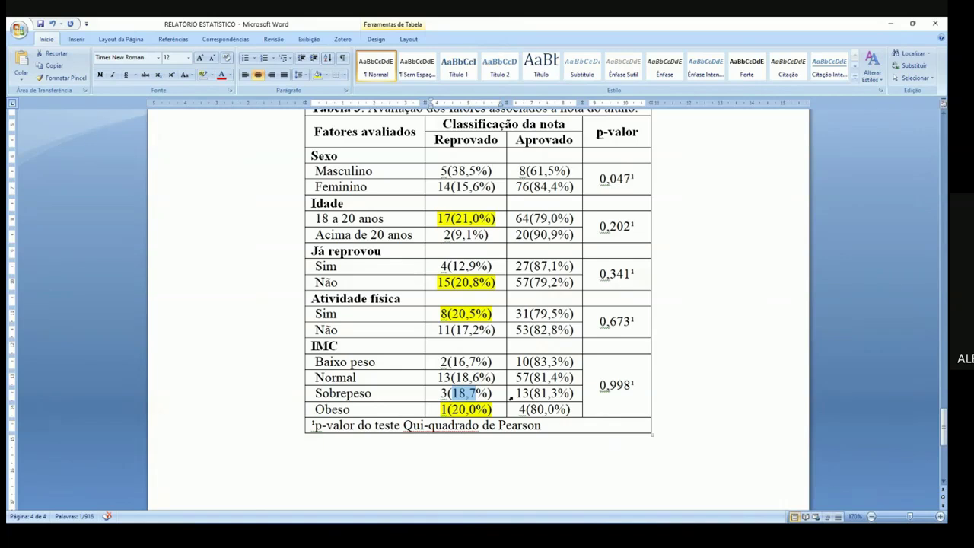
{"action": "left_click_drag", "start_coordinate": [379, 393], "coordinate": [328, 379]}
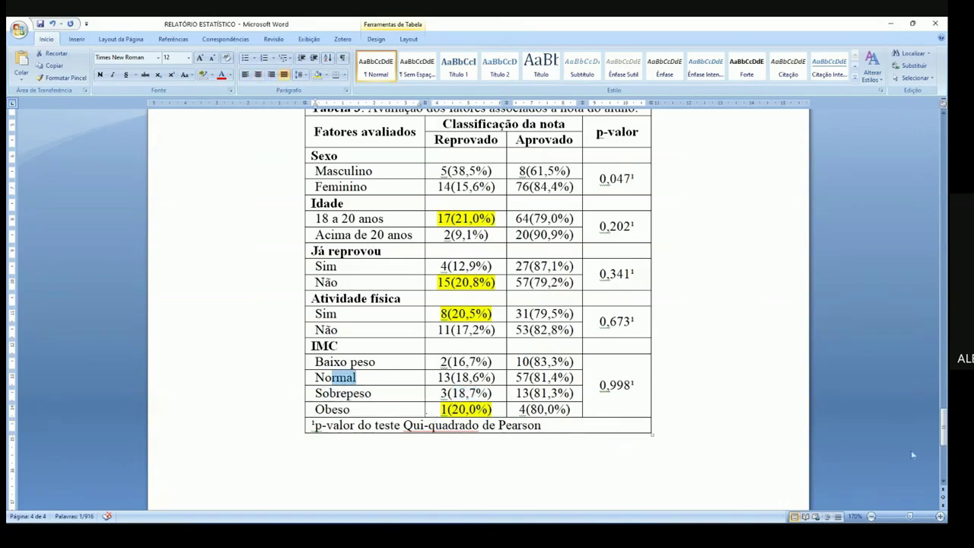
Highlight the Masculino value in the Reprovado column in yellow
{"action": "scroll", "coordinate": [943, 426], "scroll_direction": "up", "scroll_amount": 3}
{"action": "left_click", "coordinate": [466, 275]}
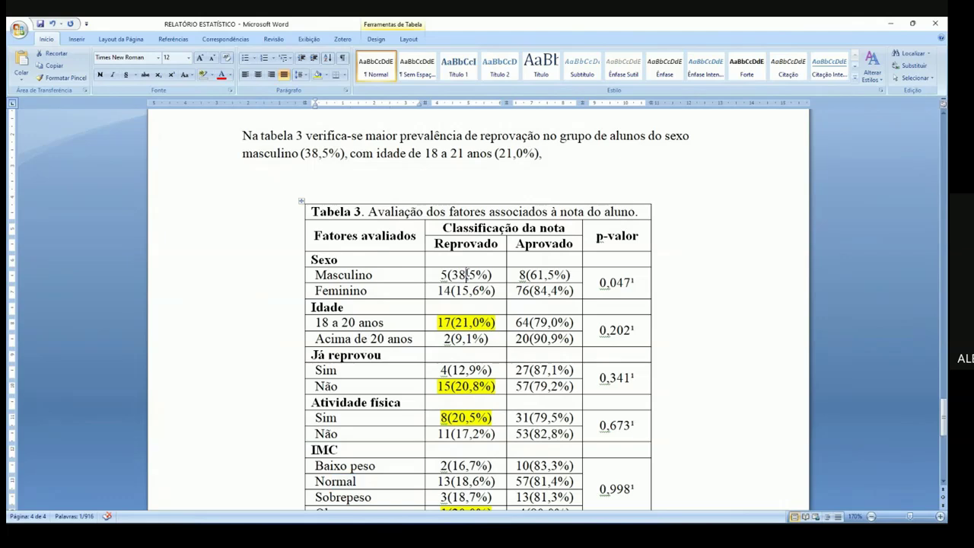
{"action": "triple_click", "coordinate": [466, 275]}
{"action": "left_click", "coordinate": [211, 77]}
{"action": "left_click", "coordinate": [207, 93]}
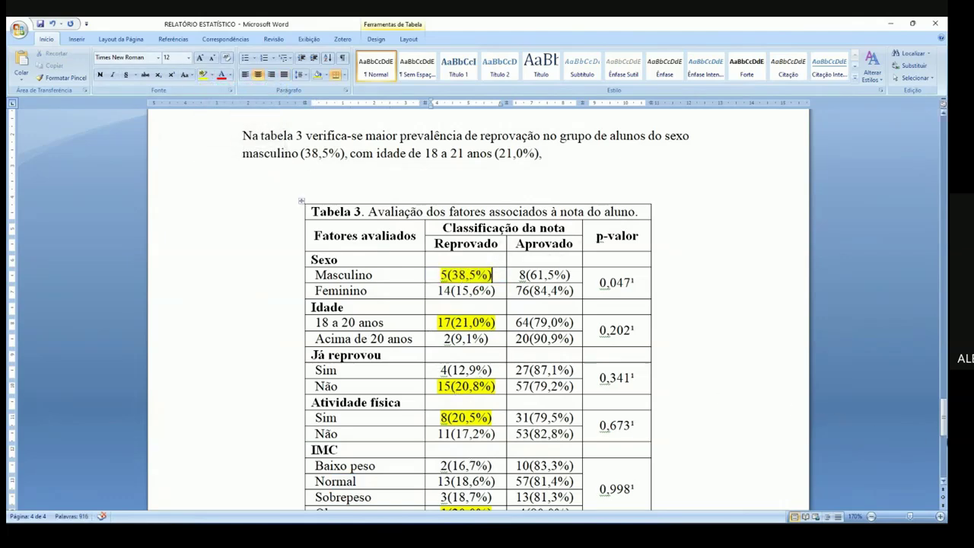
Check the sex and age percentages in the introductory paragraph against the highlighted Reprovado values in Tabela 3
{"action": "scroll", "coordinate": [613, 257], "scroll_direction": "down", "scroll_amount": 2}
{"action": "scroll", "coordinate": [613, 257], "scroll_direction": "up", "scroll_amount": 3}
{"action": "left_click", "coordinate": [580, 203]}
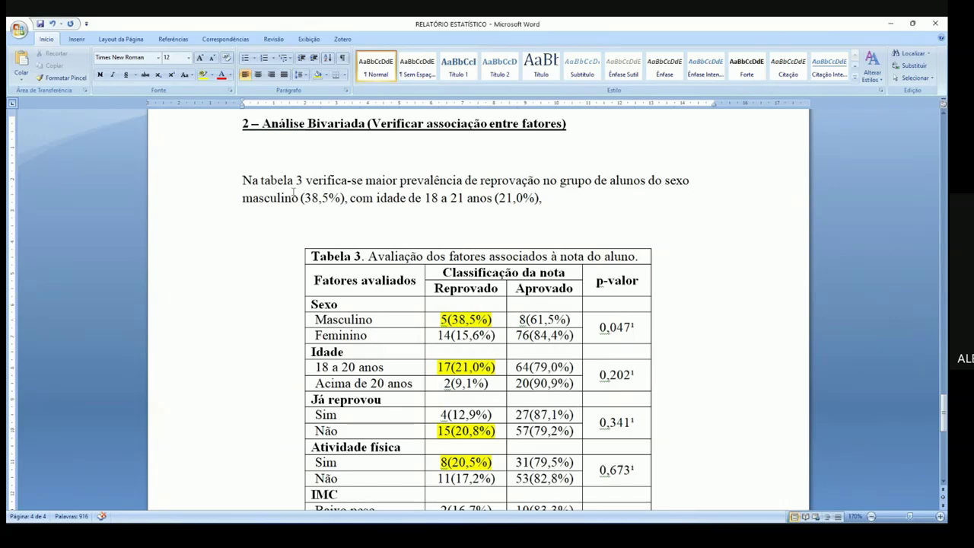
{"action": "left_click_drag", "start_coordinate": [305, 196], "coordinate": [328, 198]}
{"action": "left_click_drag", "start_coordinate": [452, 320], "coordinate": [492, 321]}
{"action": "left_click", "coordinate": [388, 201]}
{"action": "left_click_drag", "start_coordinate": [499, 200], "coordinate": [517, 200]}
{"action": "left_click_drag", "start_coordinate": [454, 368], "coordinate": [495, 368]}
Continue the introductory sentence after "(21,0%)," with "qua não possui"
{"action": "left_click", "coordinate": [563, 202]}
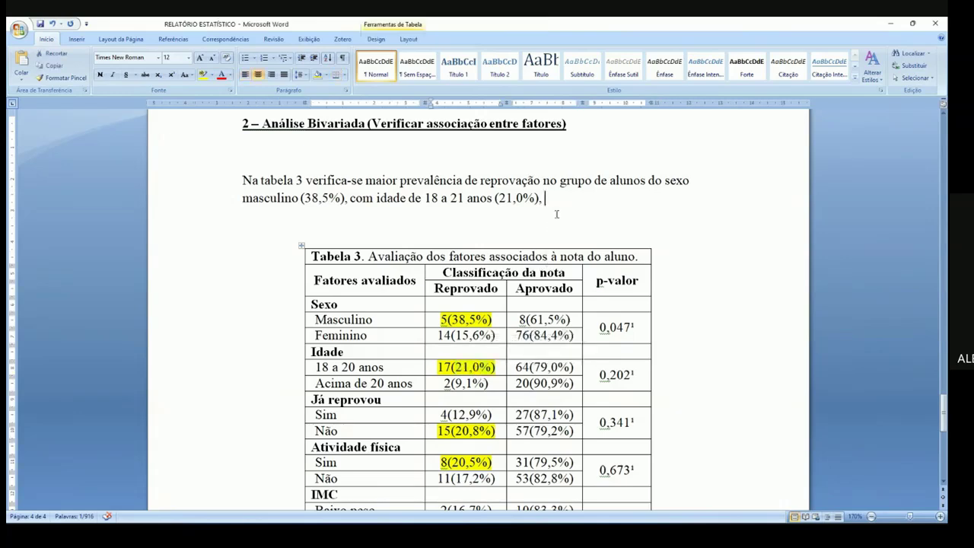
{"action": "type", "text": "qua nõa possui"}
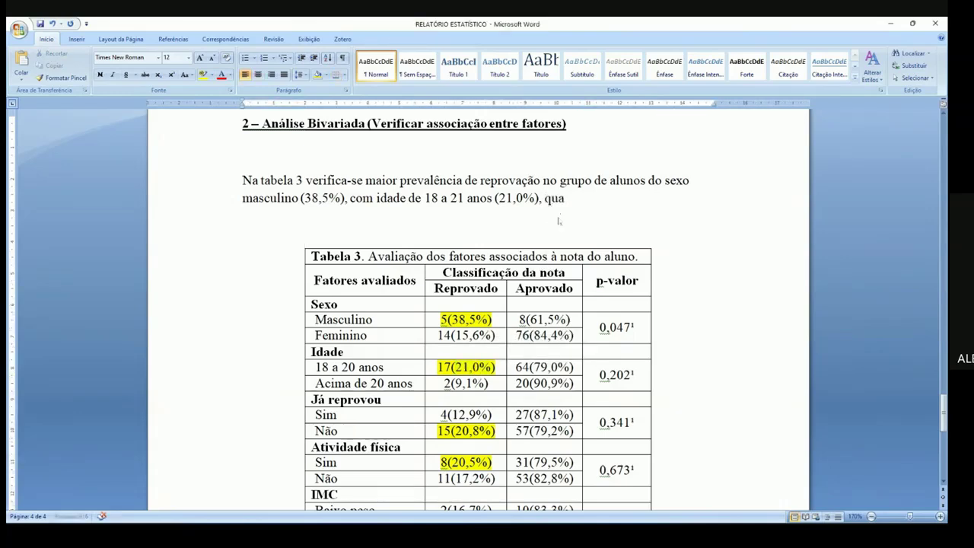
{"action": "key", "text": "BackSpace"}
{"action": "key", "text": "BackSpace"}
{"action": "key", "text": "BackSpace"}
{"action": "key", "text": "BackSpace"}
{"action": "key", "text": "BackSpace"}
{"action": "key", "text": "BackSpace"}
{"action": "key", "text": "BackSpace"}
{"action": "key", "text": "BackSpace"}
{"action": "type", "text": "ão possui rep"}
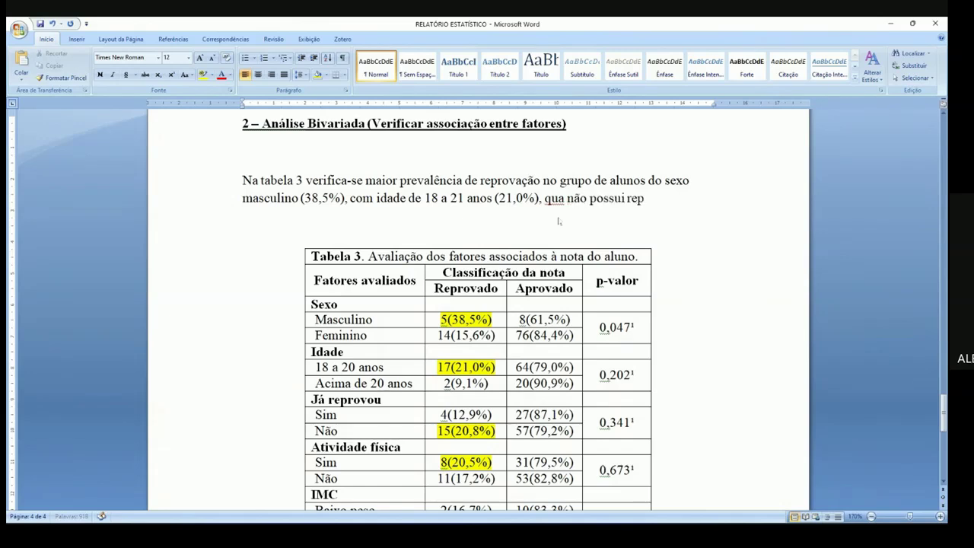
Replace the trailing word after "não possui" with "experiência de reprovaçaõ", correcting the spelling of "experiência"
{"action": "type", "text": "rovação"}
{"action": "key", "text": "BackSpace"}
{"action": "key", "text": "BackSpace"}
{"action": "key", "text": "BackSpace"}
{"action": "key", "text": "BackSpace"}
{"action": "key", "text": "BackSpace"}
{"action": "key", "text": "BackSpace"}
{"action": "key", "text": "BackSpace"}
{"action": "key", "text": "BackSpace"}
{"action": "key", "text": "BackSpace"}
{"action": "key", "text": "BackSpace"}
{"action": "type", "text": "exprreriência de reprovaçaõ"}
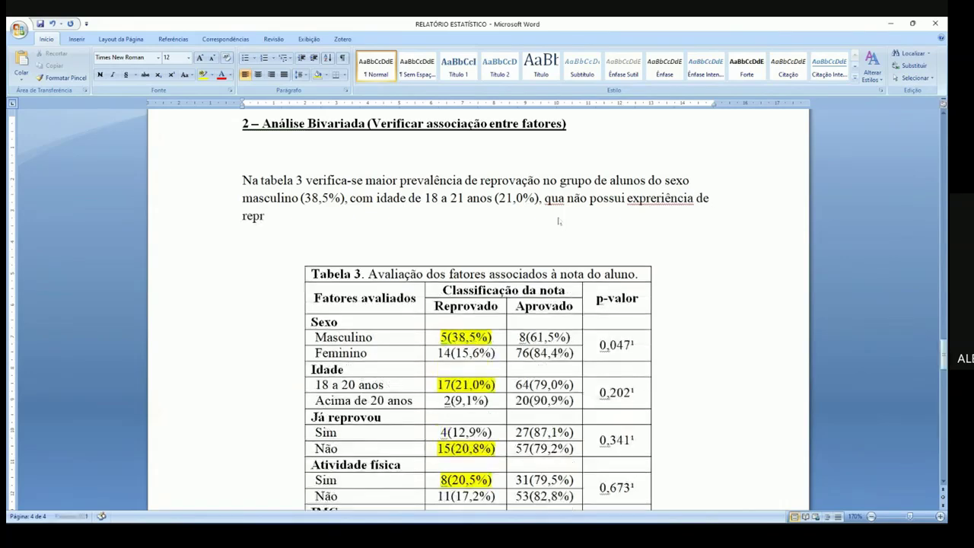
{"action": "left_click", "coordinate": [646, 199]}
{"action": "key", "text": "Delete"}
{"action": "left_click", "coordinate": [428, 218]}
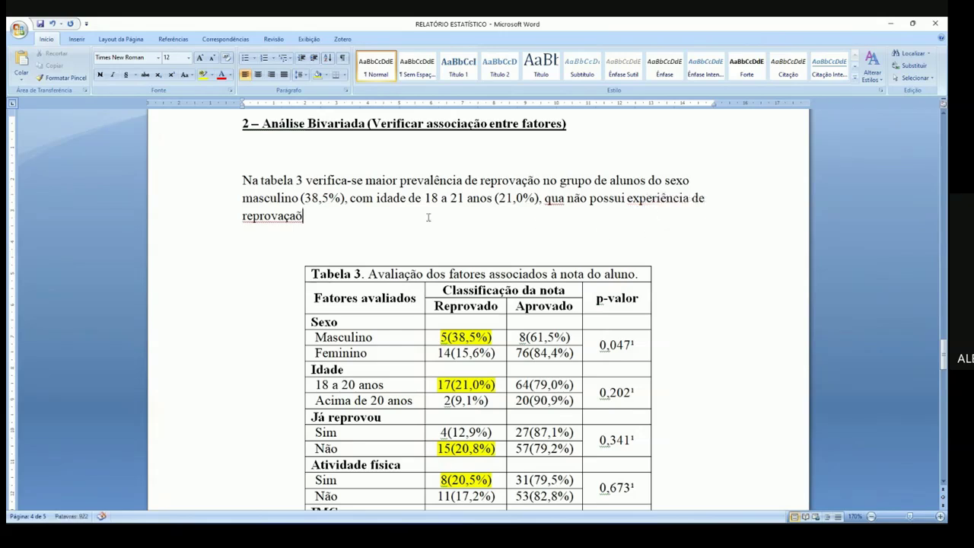
Correct the ending of "reprovação" and add "(20,8%)" after it
{"action": "key", "text": "BackSpace"}
{"action": "key", "text": "BackSpace"}
{"action": "type", "text": "~so ()"}
{"action": "key", "text": "Left"}
{"action": "key", "text": "Left"}
{"action": "key", "text": "Left"}
{"action": "key", "text": "Left"}
{"action": "key", "text": "BackSpace"}
{"action": "key", "text": "BackSpace"}
{"action": "key", "text": "Delete"}
{"action": "key", "text": "Delete"}
{"action": "type", "text": "ão"}
{"action": "key", "text": "Right"}
{"action": "type", "text": "20,8%"}
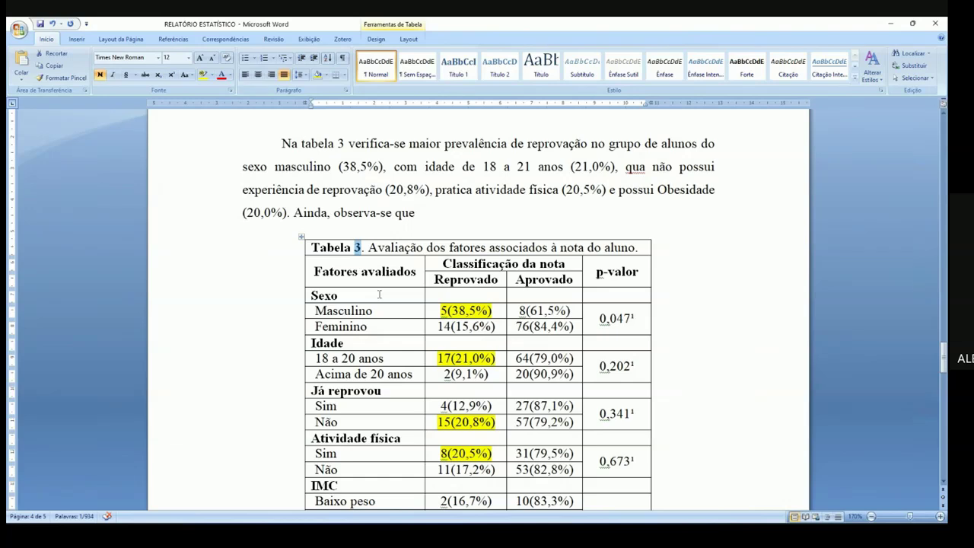
Review the Reprovado column for Sexo, comparing the Masculino percentage with the Feminino one
{"action": "left_click", "coordinate": [454, 318]}
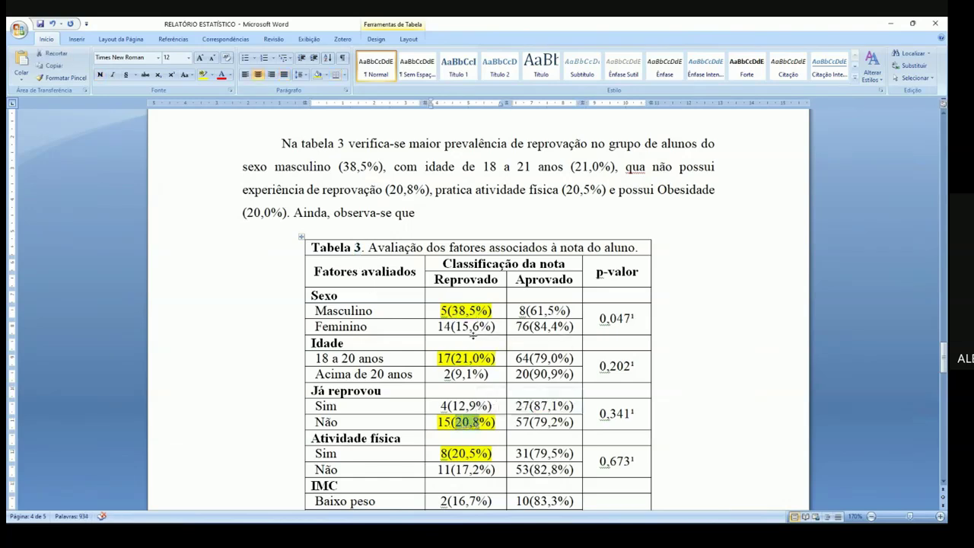
{"action": "double_click", "coordinate": [472, 281]}
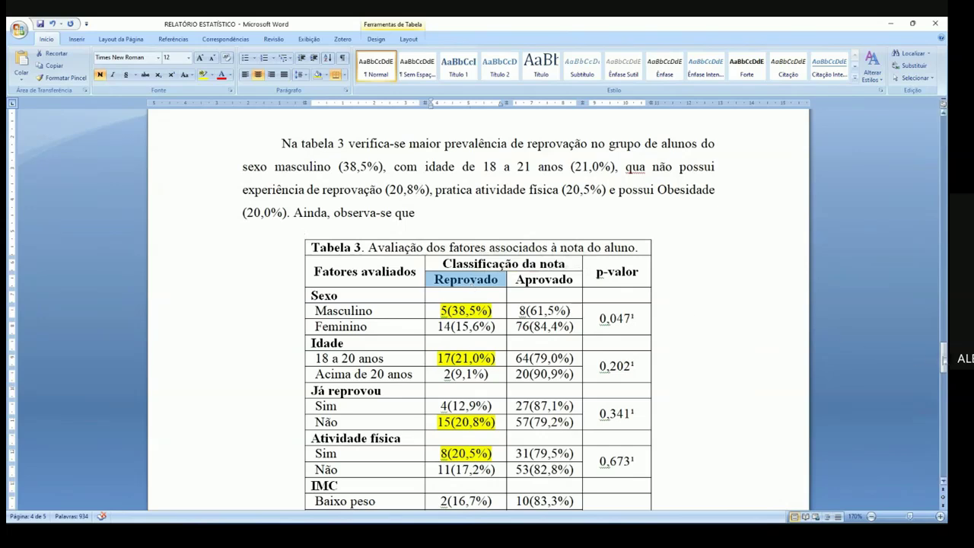
{"action": "scroll", "coordinate": [456, 365], "scroll_direction": "down", "scroll_amount": 1}
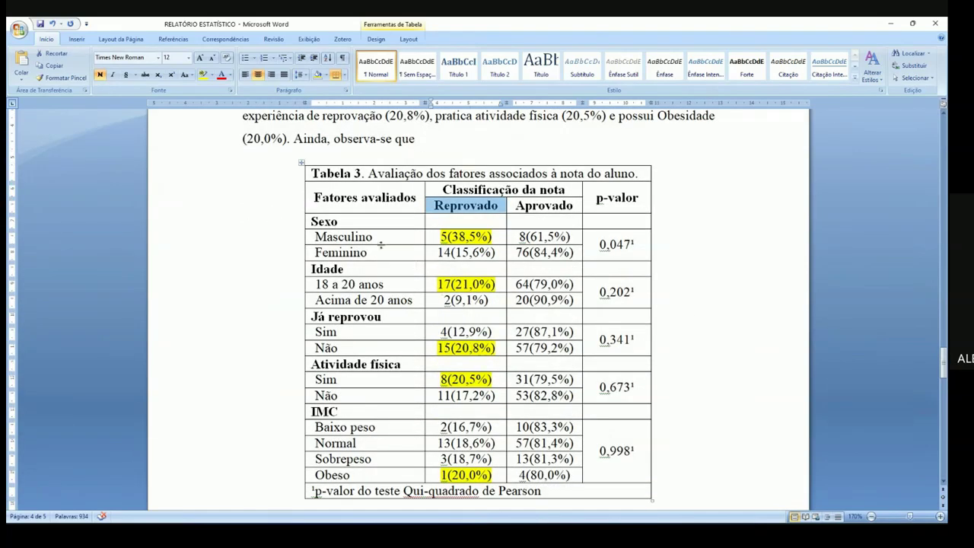
{"action": "left_click_drag", "start_coordinate": [379, 254], "coordinate": [440, 236]}
{"action": "left_click", "coordinate": [470, 251]}
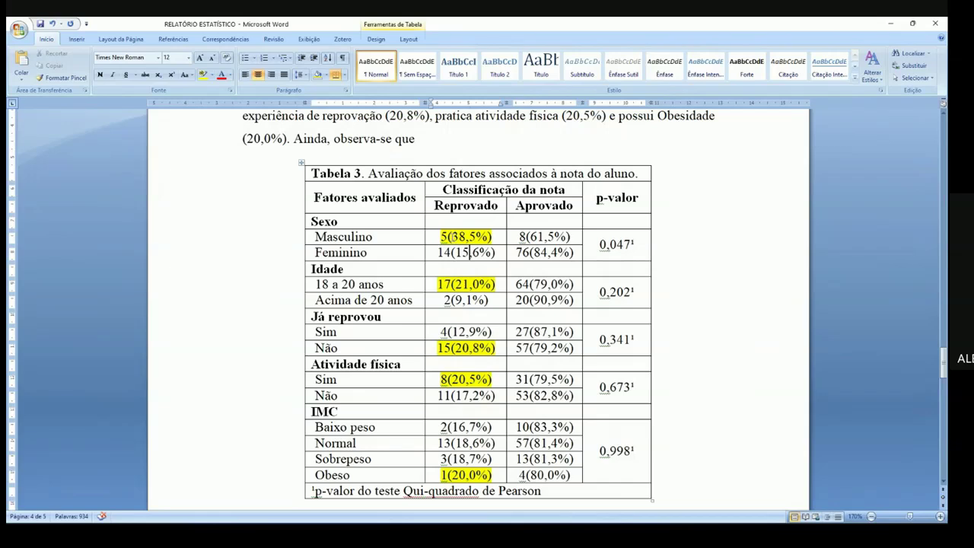
{"action": "double_click", "coordinate": [461, 252]}
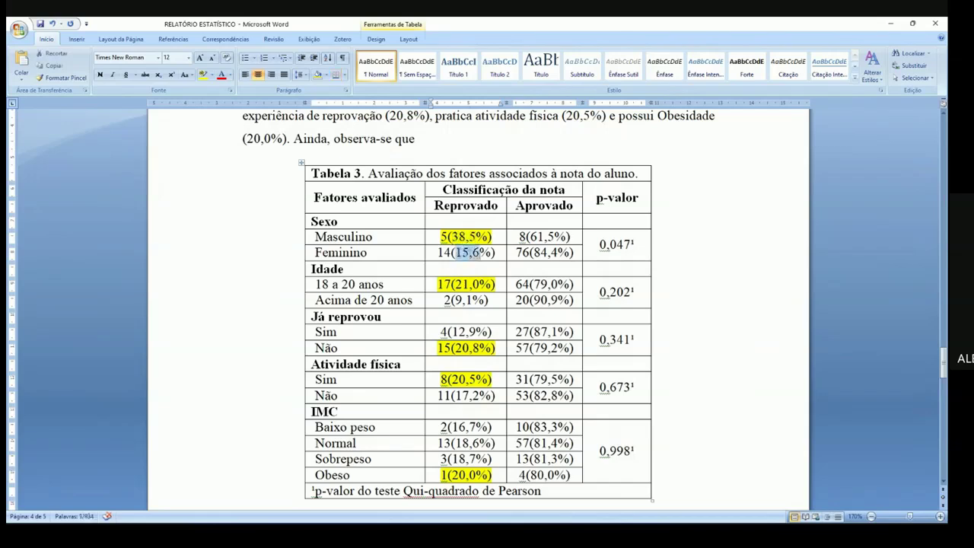
Review the Reprovado percentages in Tabela 3 for Sexo, Idade, Já reprovou and Atividade física, comparing the categories within each factor
{"action": "left_click", "coordinate": [470, 237]}
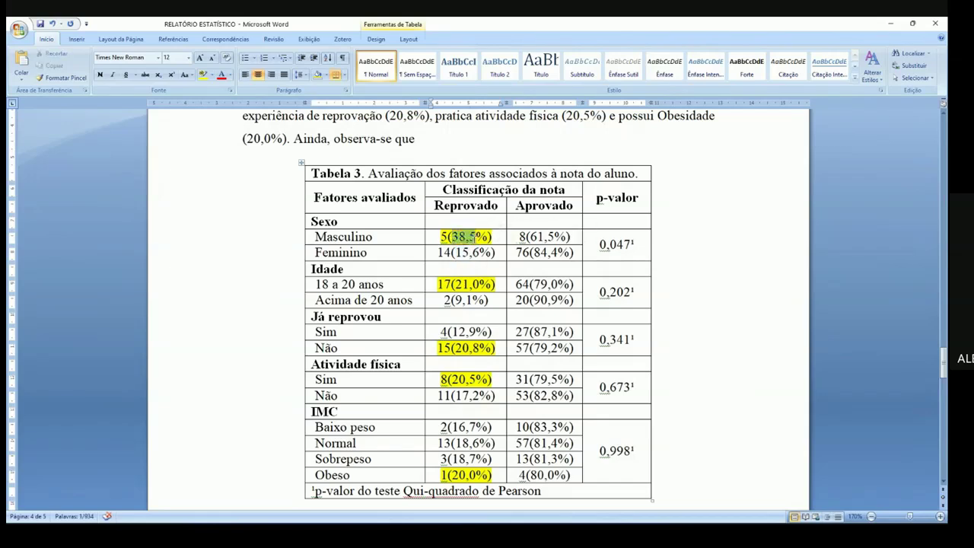
{"action": "left_click_drag", "start_coordinate": [341, 286], "coordinate": [422, 308]}
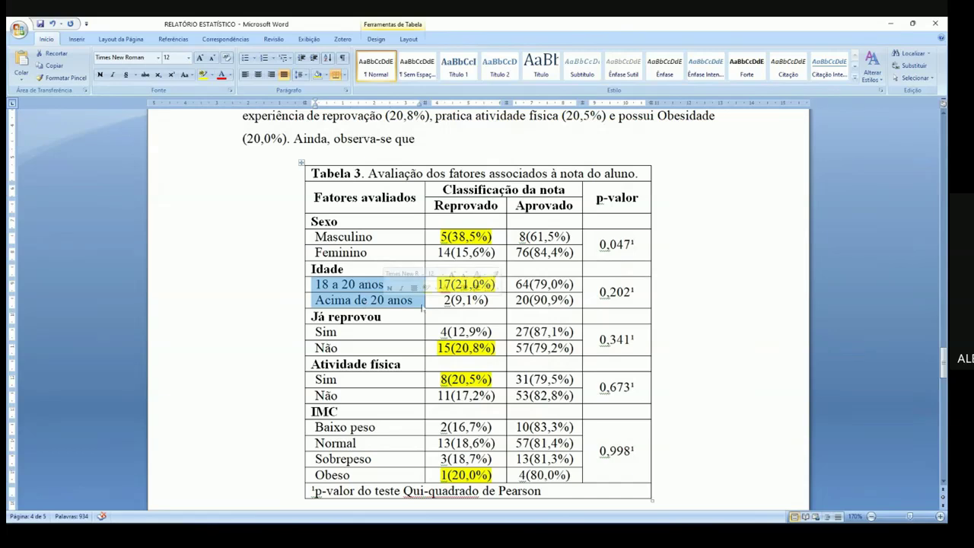
{"action": "left_click", "coordinate": [463, 301]}
{"action": "double_click", "coordinate": [465, 299]}
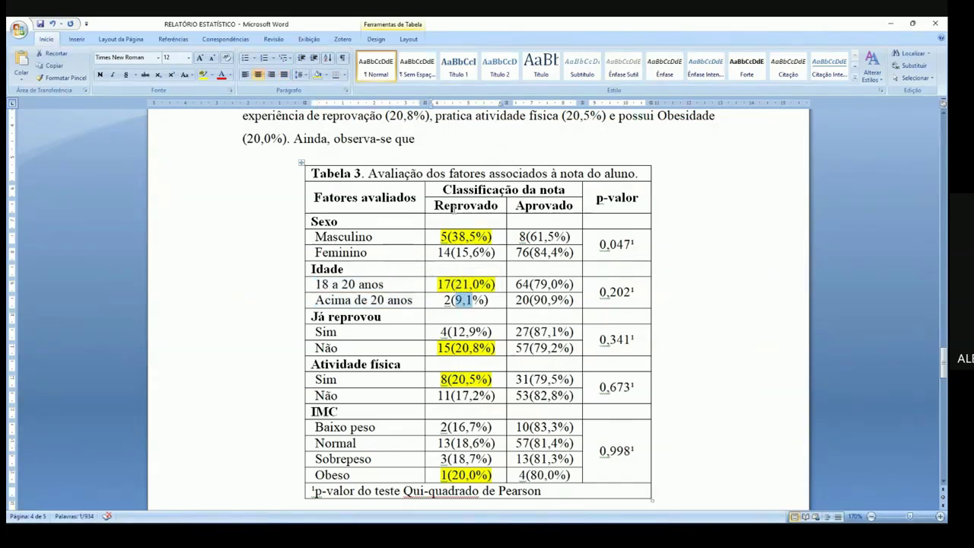
{"action": "double_click", "coordinate": [464, 284]}
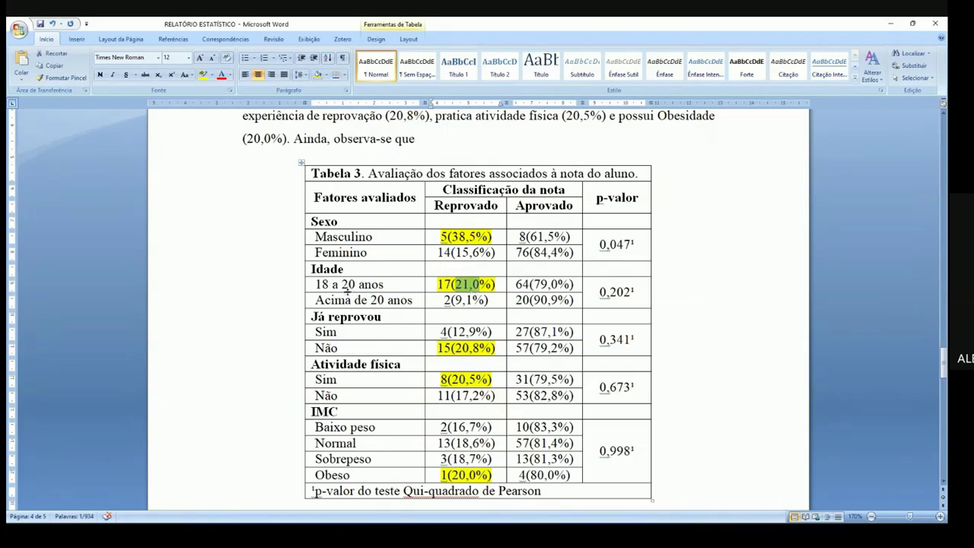
{"action": "left_click_drag", "start_coordinate": [327, 287], "coordinate": [381, 288]}
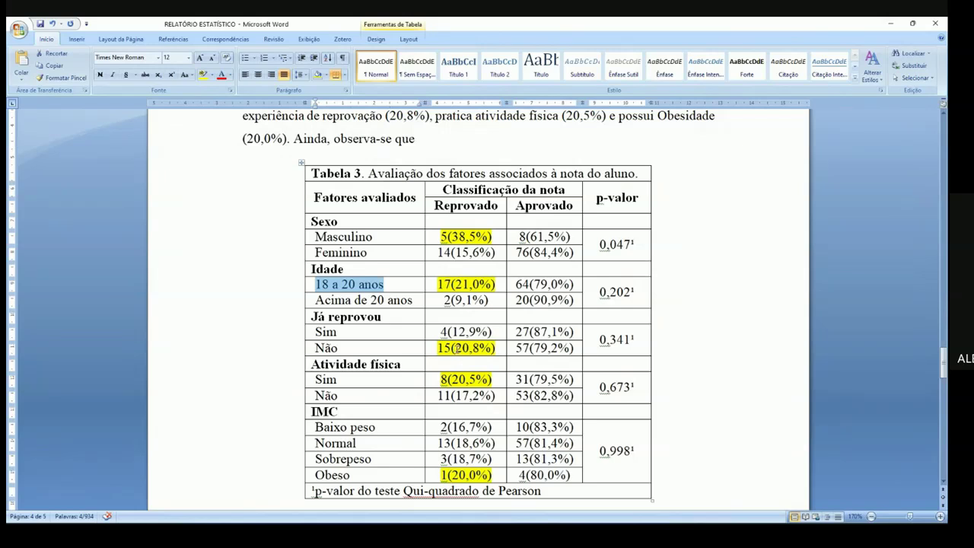
{"action": "left_click_drag", "start_coordinate": [455, 347], "coordinate": [486, 347]}
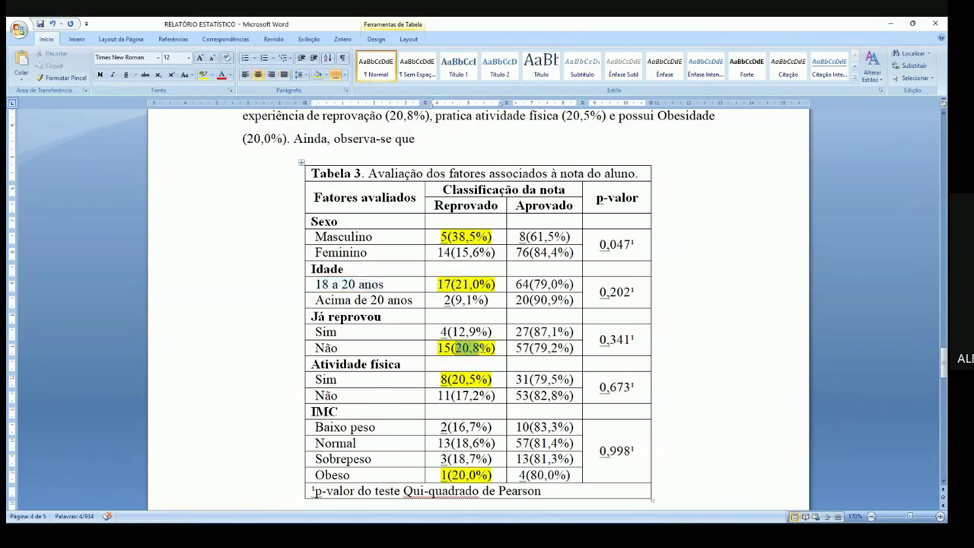
{"action": "left_click", "coordinate": [464, 378]}
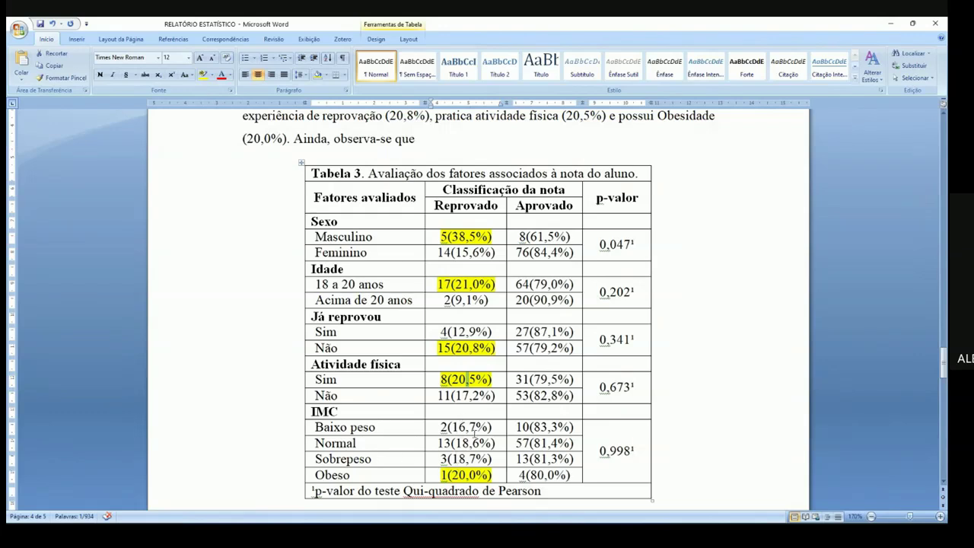
Examine the Reprovado and Aprovado counts for Masculino and Feminino in Tabela 3, comparing the group sizes behind the percentages
{"action": "double_click", "coordinate": [459, 207]}
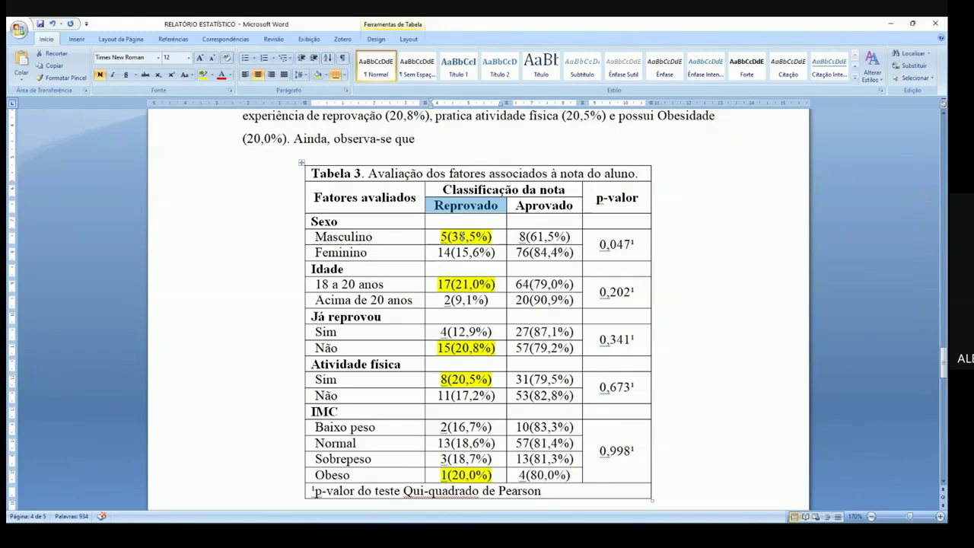
{"action": "left_click", "coordinate": [450, 237]}
{"action": "left_click_drag", "start_coordinate": [439, 251], "coordinate": [451, 264]}
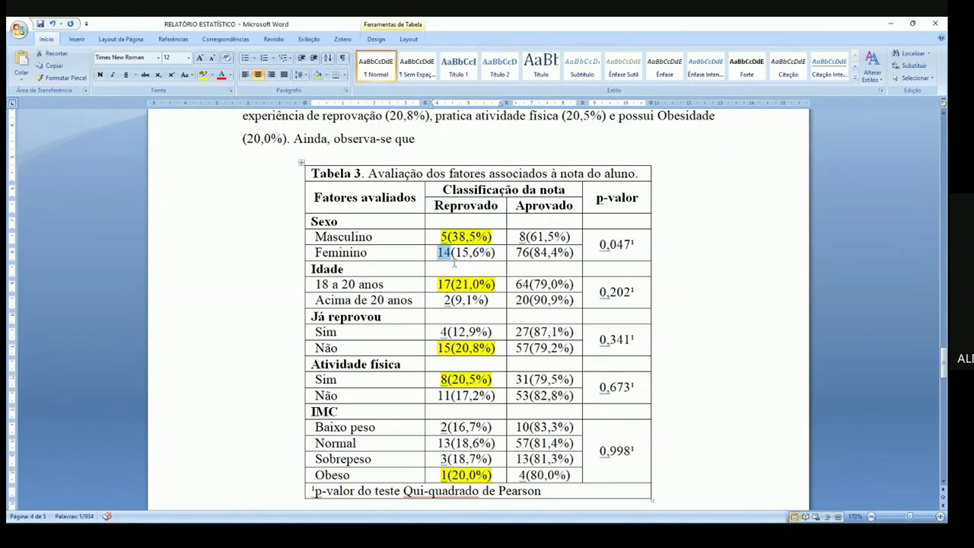
{"action": "left_click", "coordinate": [453, 259]}
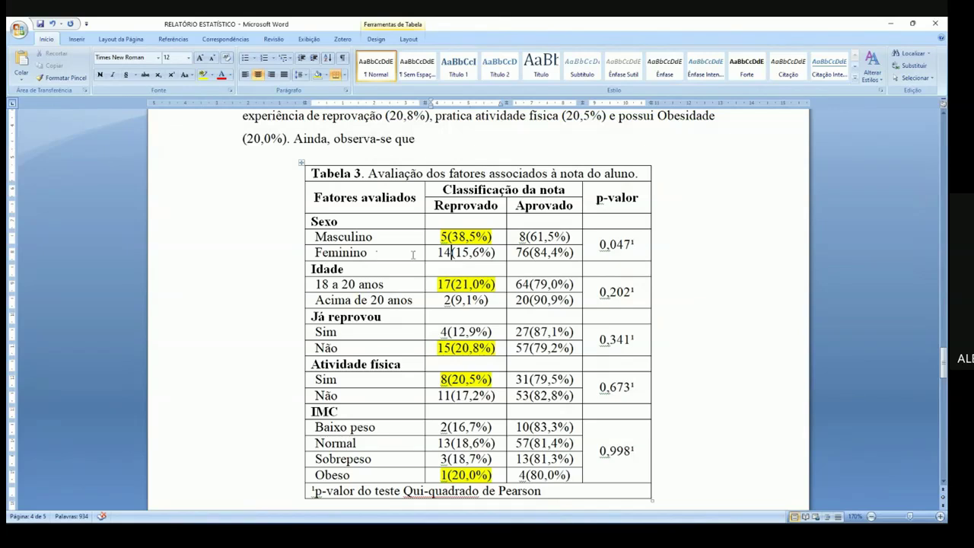
{"action": "left_click_drag", "start_coordinate": [436, 253], "coordinate": [451, 254]}
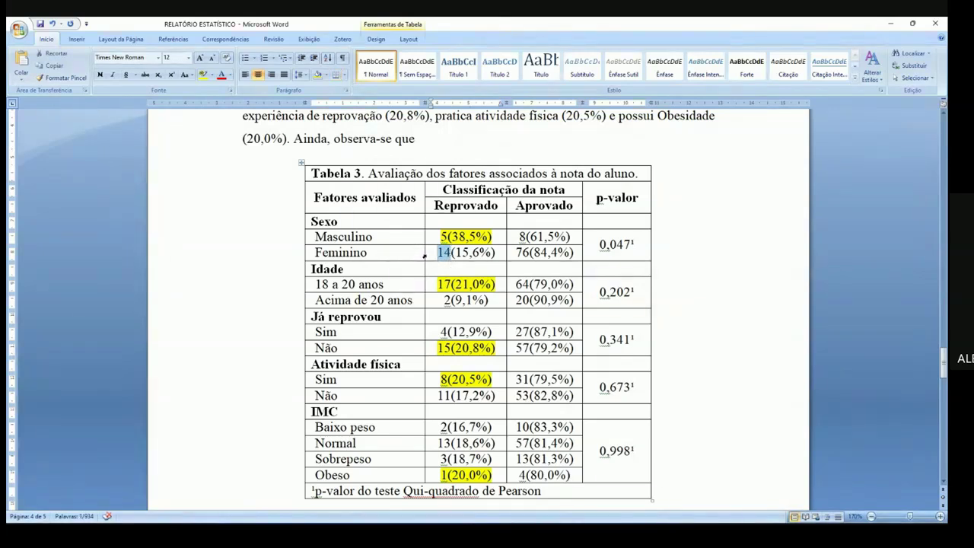
{"action": "left_click_drag", "start_coordinate": [440, 237], "coordinate": [445, 238]}
{"action": "left_click_drag", "start_coordinate": [388, 236], "coordinate": [387, 244]}
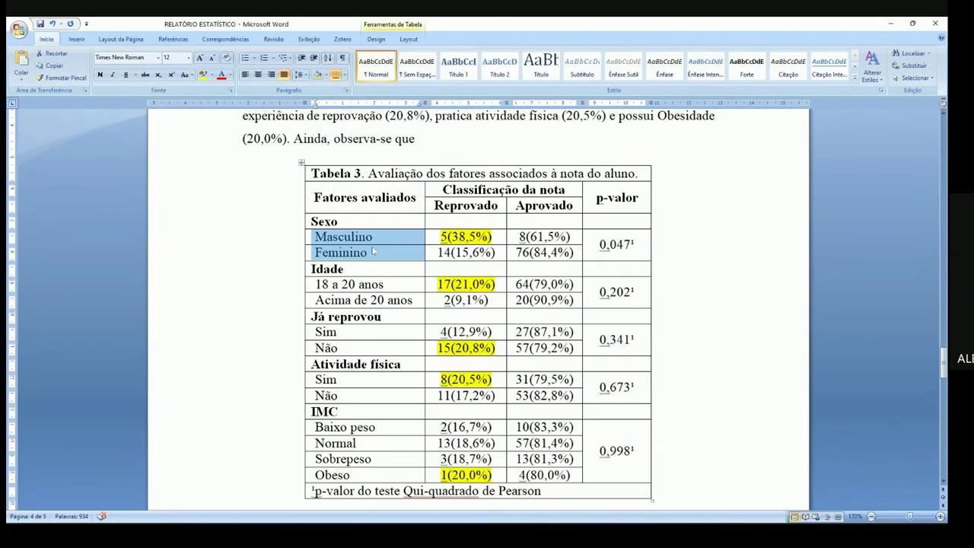
{"action": "left_click", "coordinate": [373, 252]}
{"action": "left_click_drag", "start_coordinate": [439, 236], "coordinate": [449, 236]}
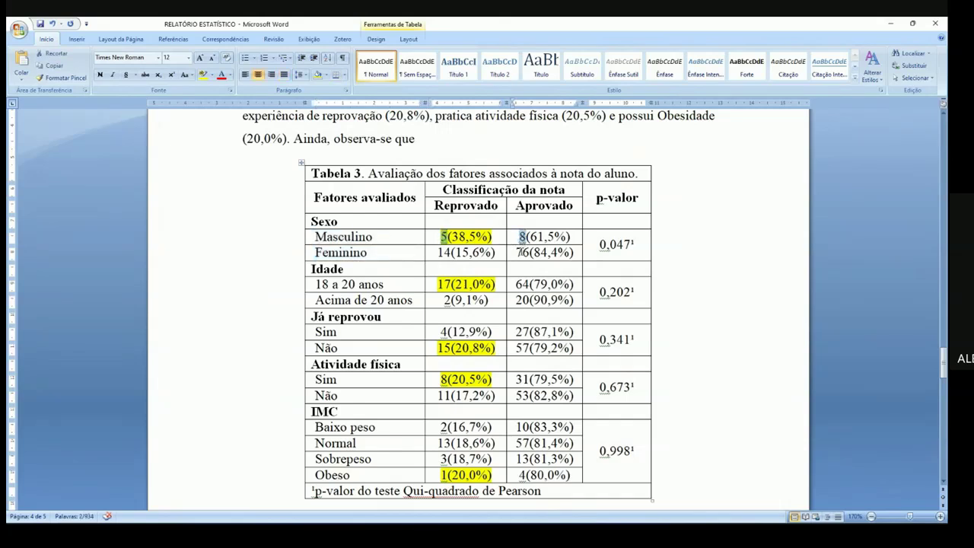
{"action": "left_click_drag", "start_coordinate": [369, 254], "coordinate": [321, 253]}
{"action": "left_click", "coordinate": [321, 254]}
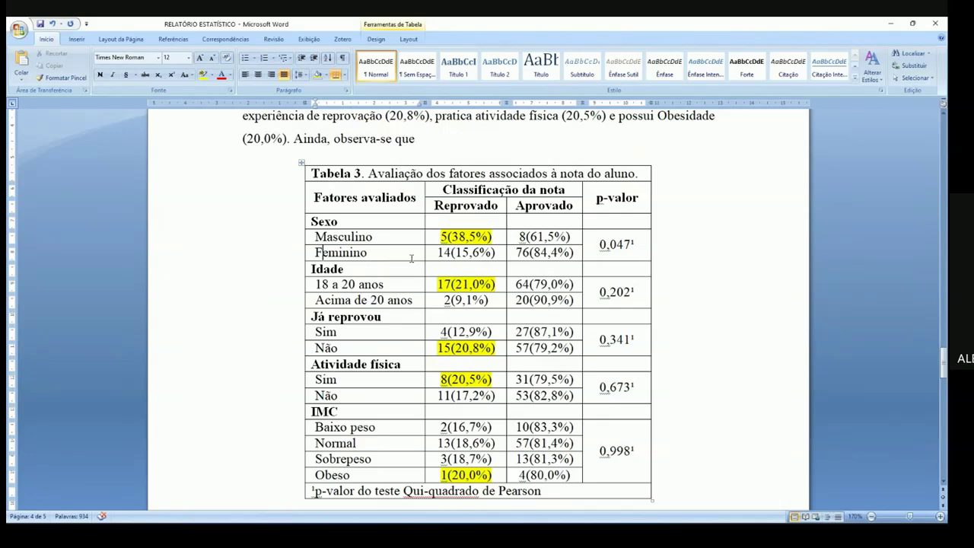
{"action": "left_click_drag", "start_coordinate": [451, 253], "coordinate": [438, 253]}
{"action": "triple_click", "coordinate": [520, 256]}
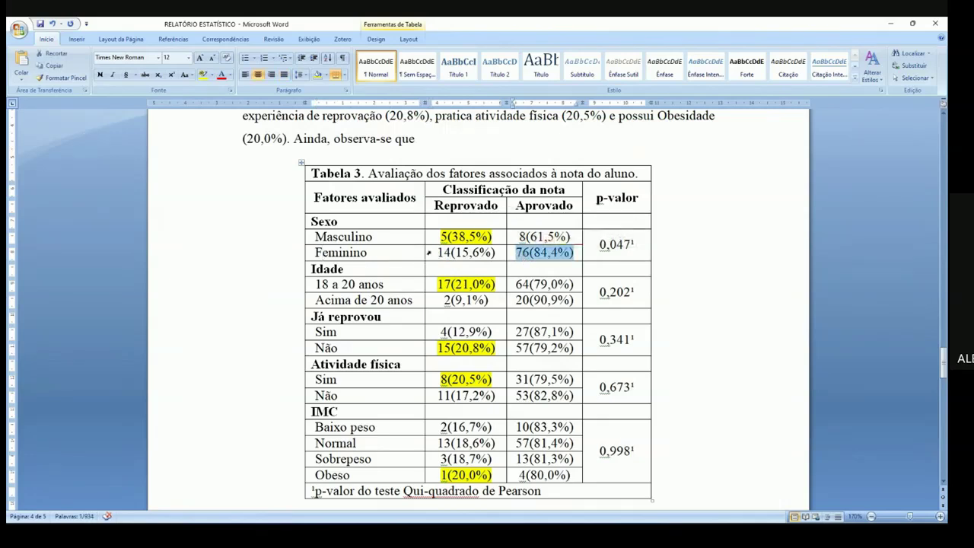
{"action": "left_click_drag", "start_coordinate": [365, 253], "coordinate": [315, 253]}
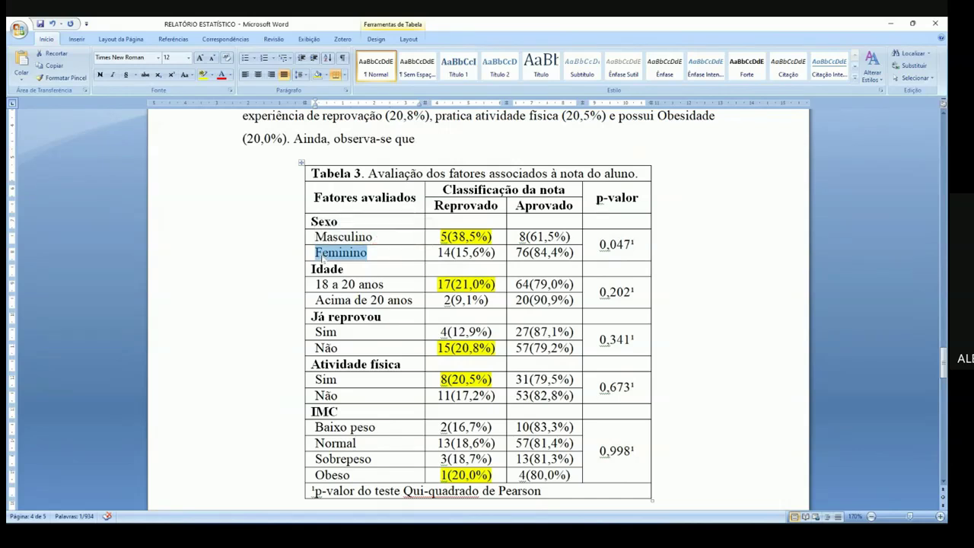
{"action": "double_click", "coordinate": [445, 255]}
{"action": "double_click", "coordinate": [446, 240]}
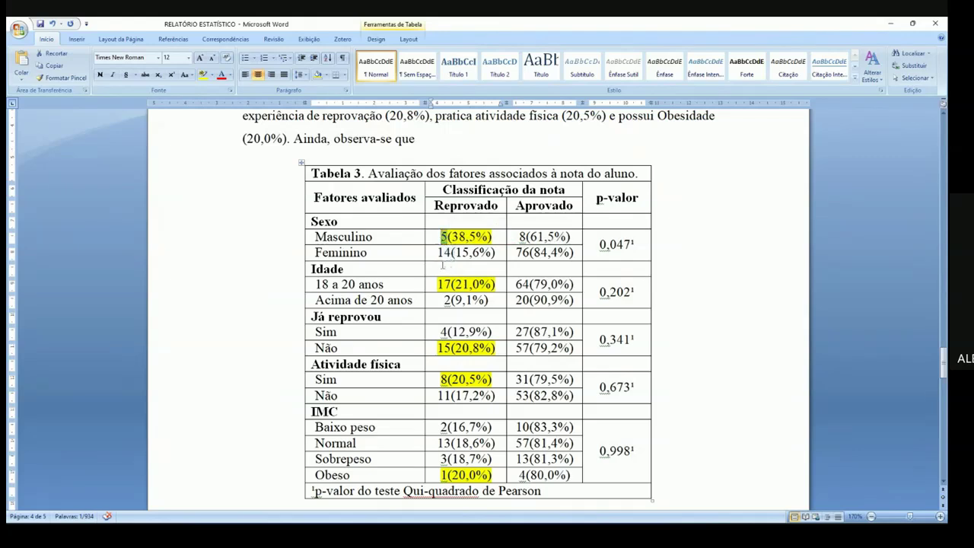
{"action": "left_click", "coordinate": [447, 240]}
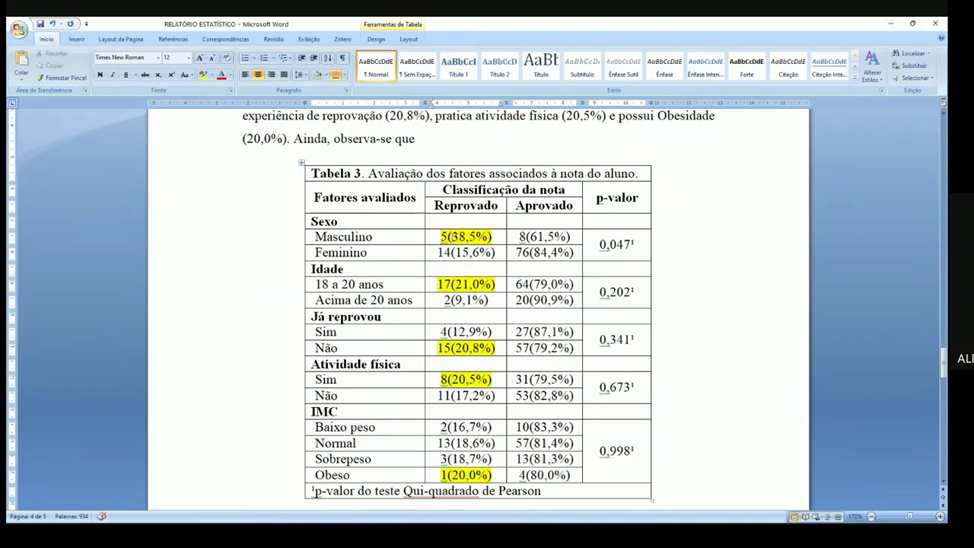
Compare the Masculino failure percentage with the Feminino one in the Reprovado column of Tabela 3
{"action": "left_click_drag", "start_coordinate": [402, 238], "coordinate": [326, 237]}
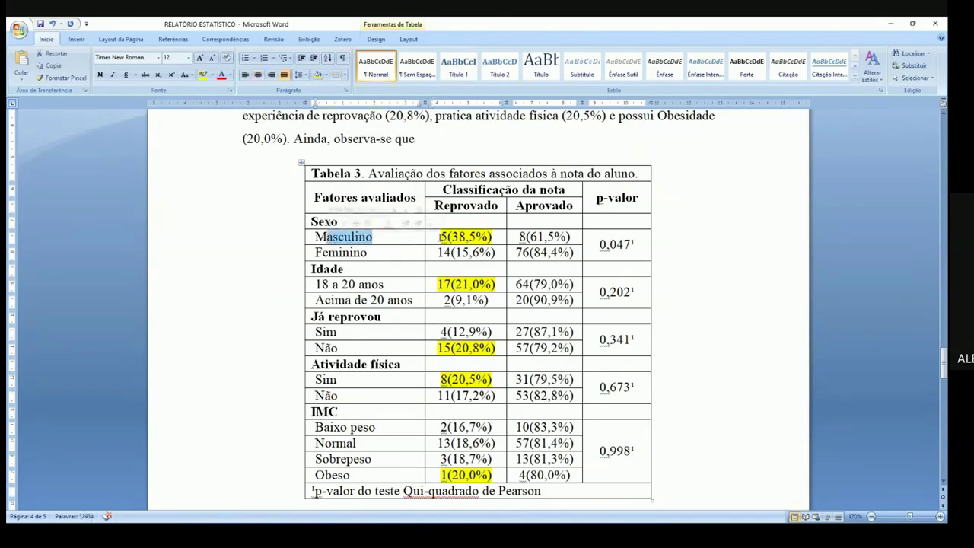
{"action": "left_click_drag", "start_coordinate": [450, 237], "coordinate": [476, 239]}
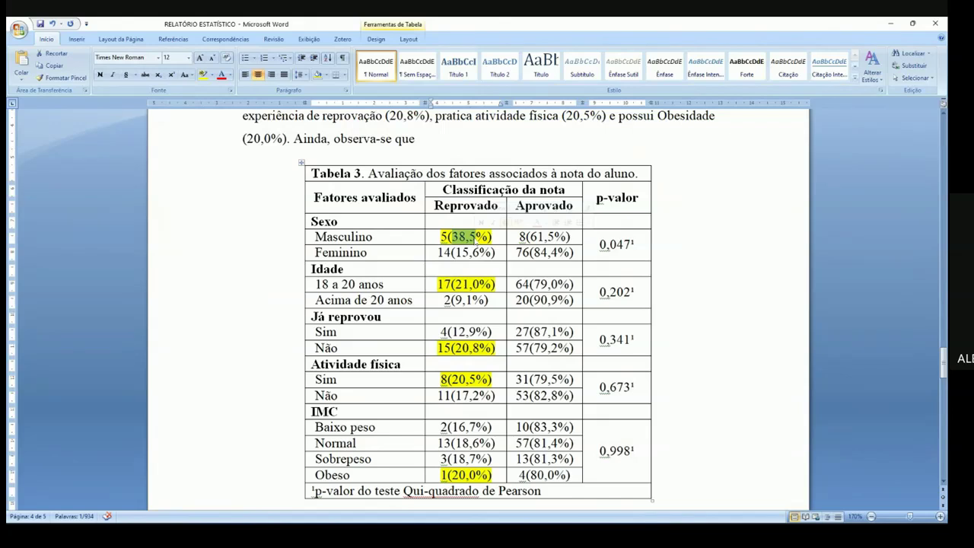
{"action": "left_click_drag", "start_coordinate": [378, 252], "coordinate": [328, 251]}
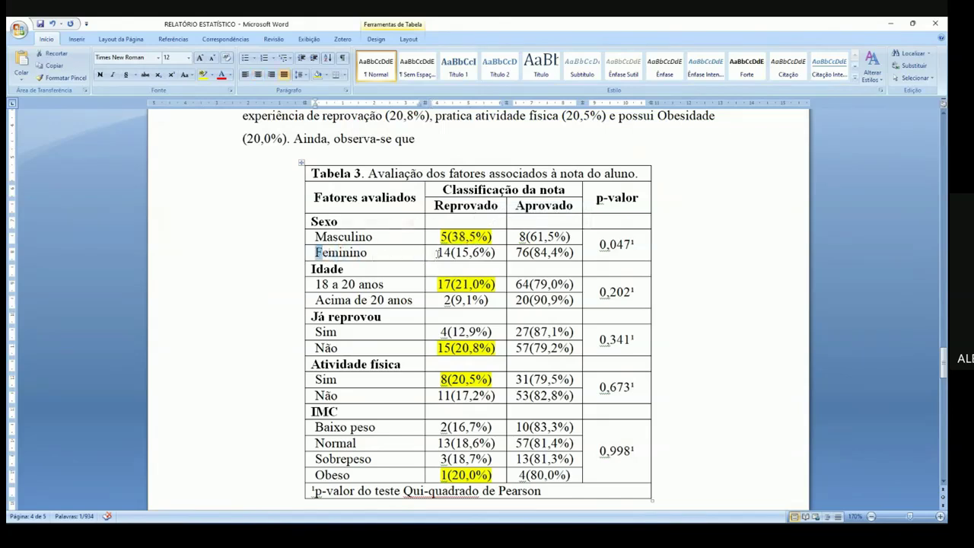
{"action": "left_click", "coordinate": [448, 253]}
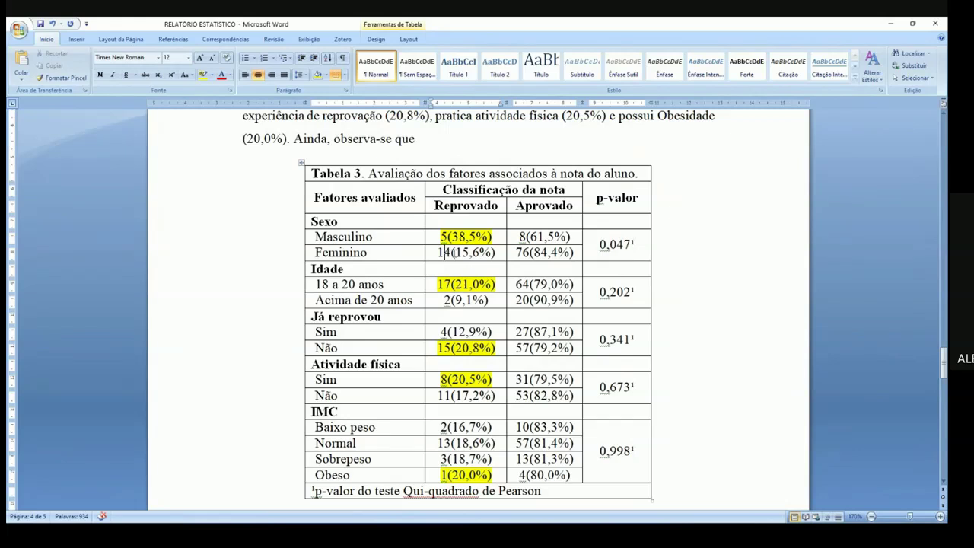
{"action": "left_click_drag", "start_coordinate": [455, 253], "coordinate": [482, 253]}
{"action": "left_click", "coordinate": [480, 253]}
{"action": "left_click_drag", "start_coordinate": [451, 237], "coordinate": [477, 253]}
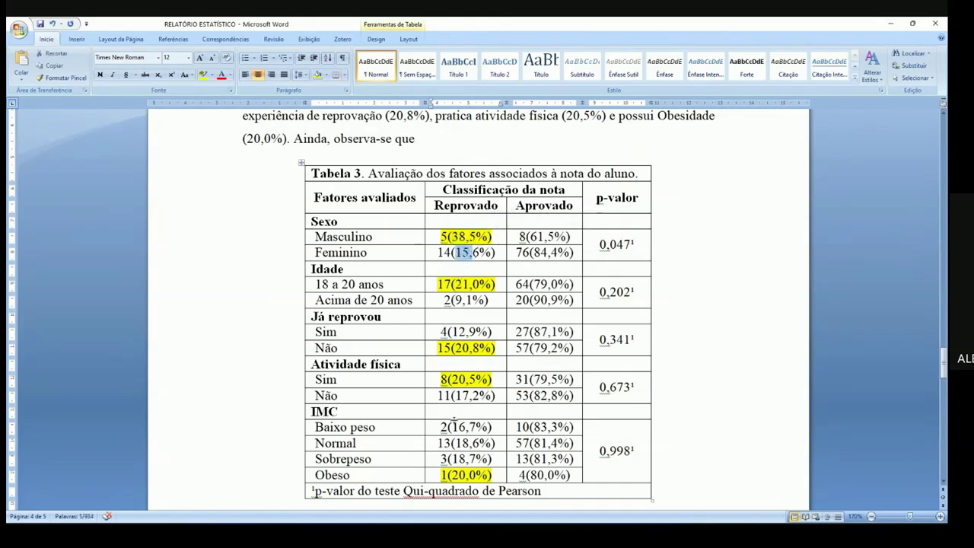
Check the age group's percentage against Tabela 3 and correct "qua" to "que" before "não possui" in the introductory paragraph
{"action": "left_click_drag", "start_coordinate": [941, 365], "coordinate": [942, 365]}
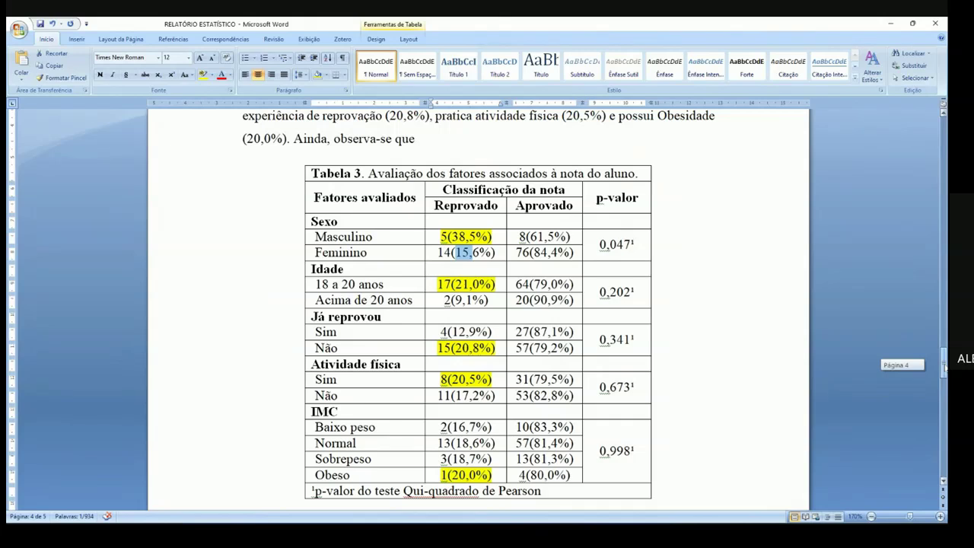
{"action": "left_click_drag", "start_coordinate": [942, 365], "coordinate": [942, 359]}
{"action": "left_click_drag", "start_coordinate": [527, 199], "coordinate": [608, 222]}
{"action": "left_click_drag", "start_coordinate": [455, 414], "coordinate": [484, 414]}
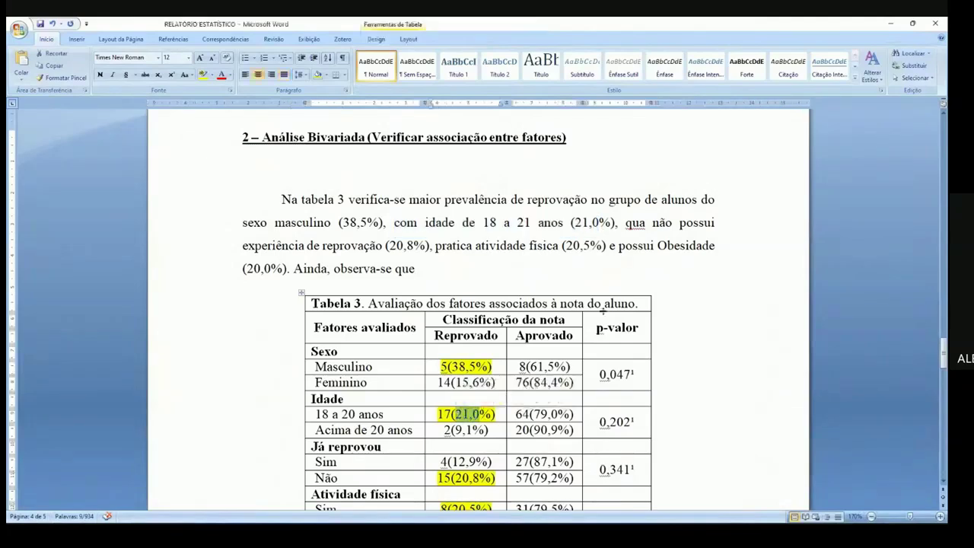
{"action": "left_click_drag", "start_coordinate": [625, 222], "coordinate": [648, 224]}
{"action": "left_click", "coordinate": [640, 223]}
{"action": "key", "text": "Delete"}
{"action": "type", "text": "e"}
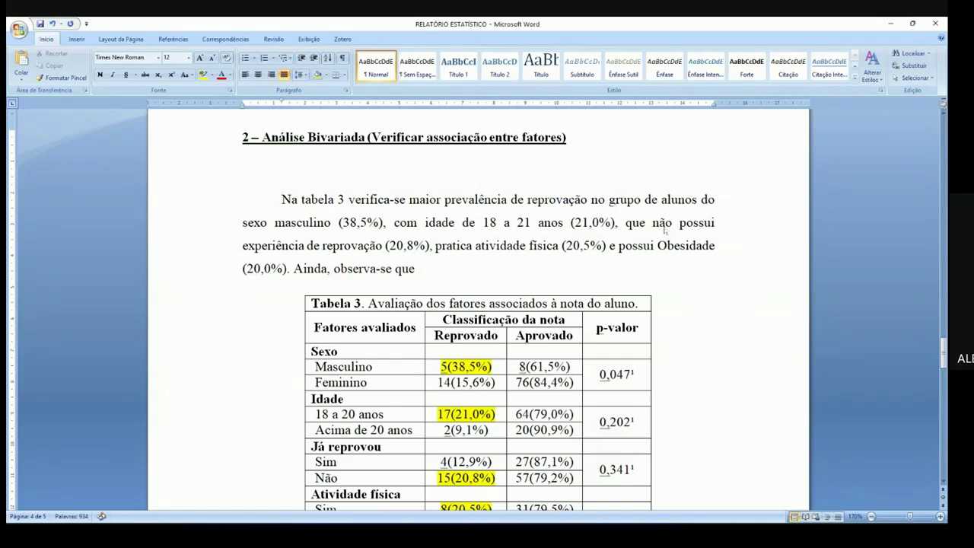
Check the paragraph's statements on experiência de reprovação and atividade física against the matching Reprovado percentages in Tabela 3
{"action": "left_click_drag", "start_coordinate": [289, 245], "coordinate": [359, 245]}
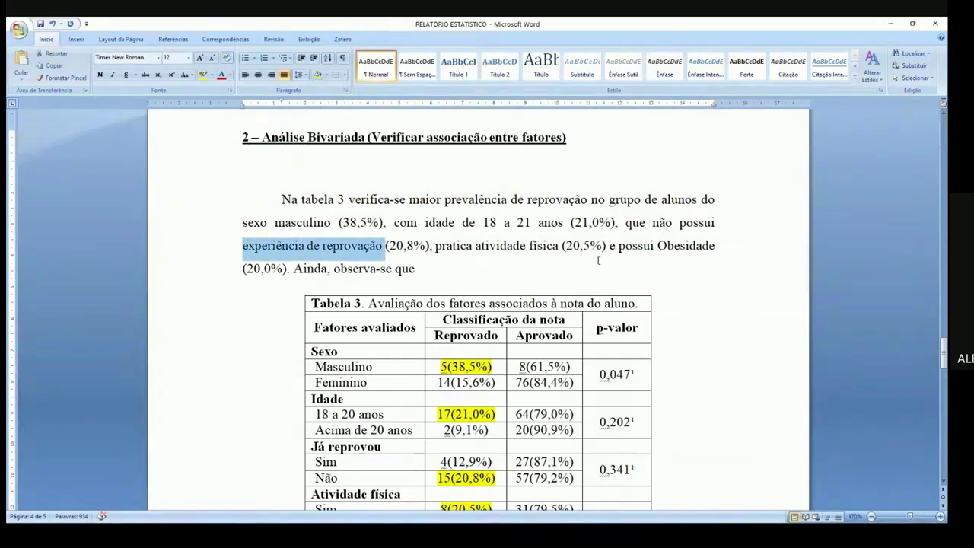
{"action": "left_click", "coordinate": [943, 482]}
{"action": "left_click", "coordinate": [943, 482]}
{"action": "left_click", "coordinate": [944, 482]}
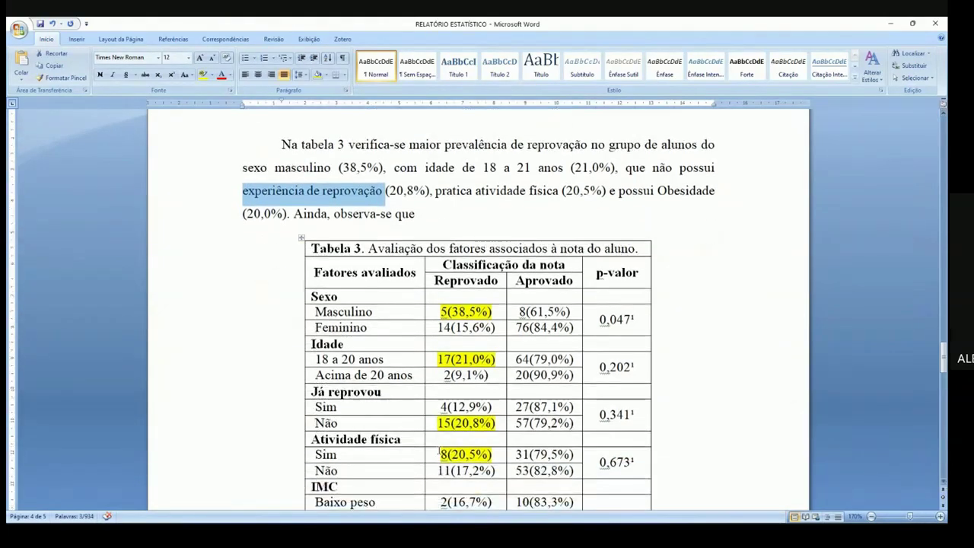
{"action": "left_click_drag", "start_coordinate": [489, 423], "coordinate": [456, 423]}
{"action": "left_click_drag", "start_coordinate": [435, 192], "coordinate": [592, 191]}
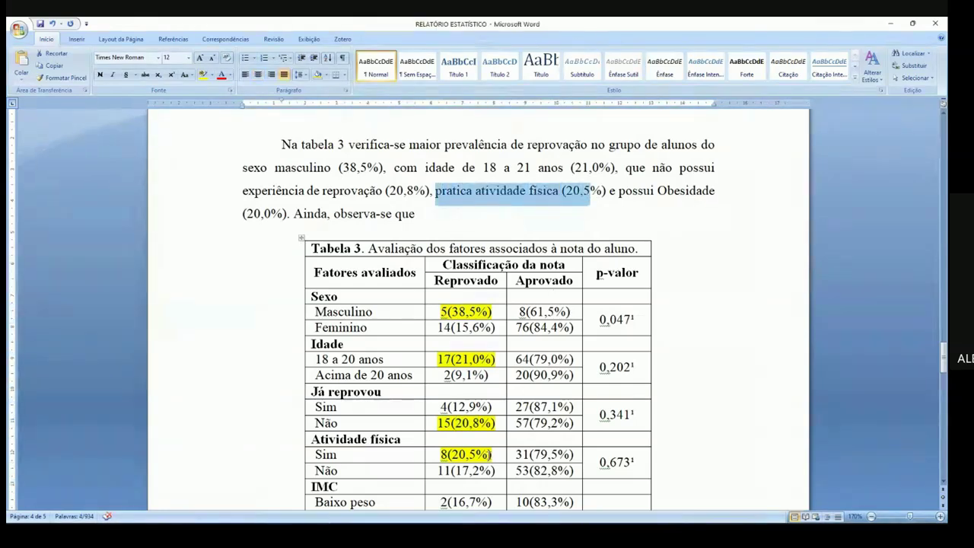
{"action": "left_click_drag", "start_coordinate": [491, 454], "coordinate": [451, 455]}
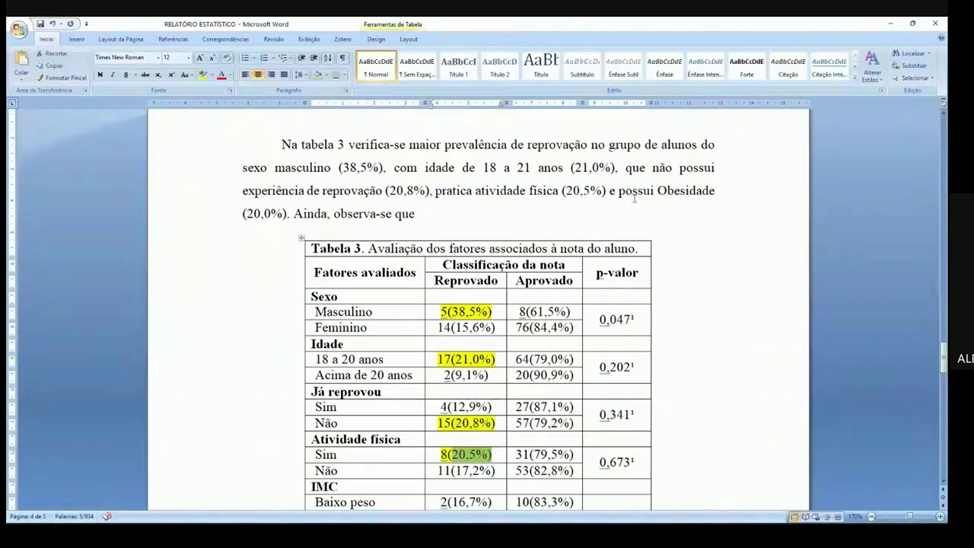
Change "Obesidade" to lowercase "obesidade" in the paragraph and check its percentage against the Obeso row of Tabela 3
{"action": "left_click", "coordinate": [659, 191]}
{"action": "key", "text": "Delete"}
{"action": "type", "text": "o"}
{"action": "scroll", "coordinate": [259, 225], "scroll_direction": "down", "scroll_amount": 3}
{"action": "left_click_drag", "start_coordinate": [454, 419], "coordinate": [490, 419]}
{"action": "scroll", "coordinate": [480, 304], "scroll_direction": "up", "scroll_amount": 6}
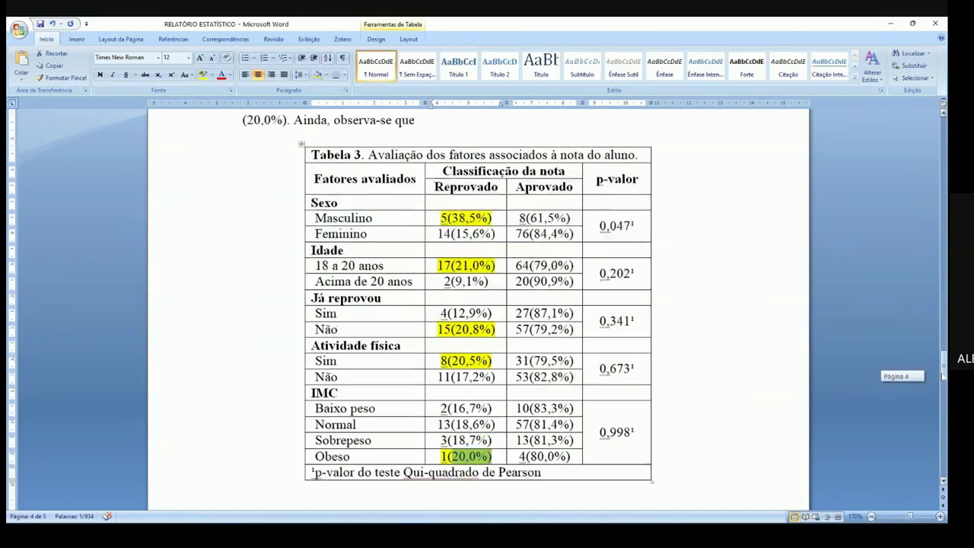
{"action": "left_click", "coordinate": [415, 361]}
{"action": "left_click_drag", "start_coordinate": [290, 361], "coordinate": [318, 292]}
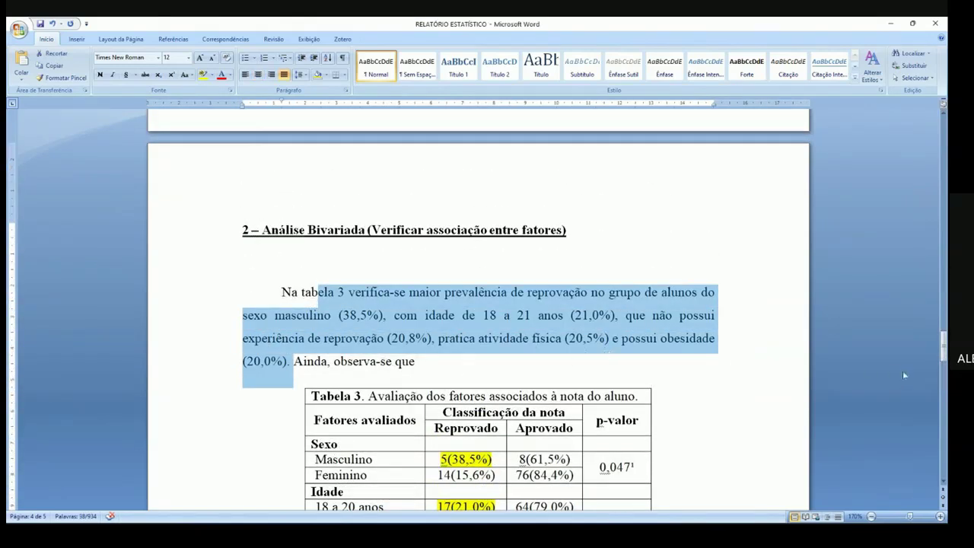
Highlight the Sexo p-value 0,047 in Tabela 3 in bright green
{"action": "scroll", "coordinate": [760, 342], "scroll_direction": "down", "scroll_amount": 6}
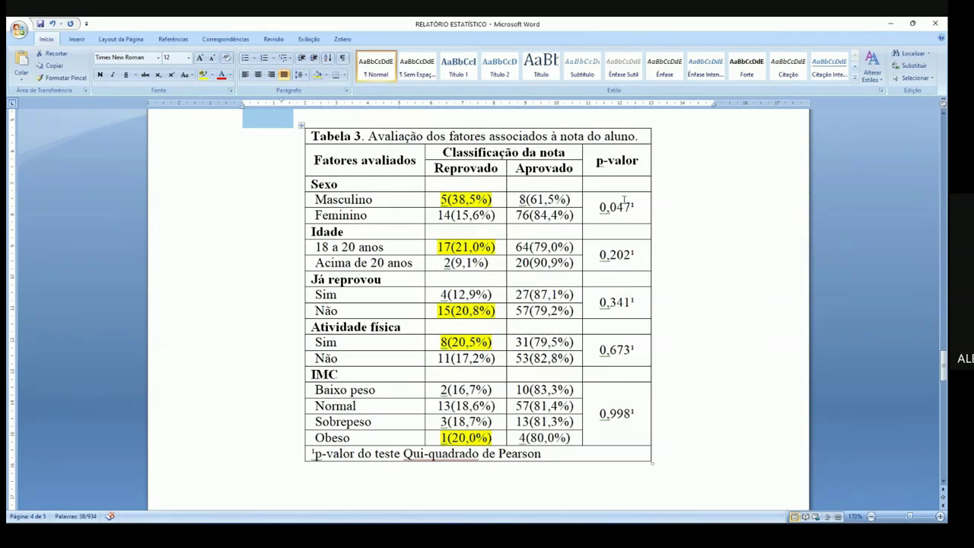
{"action": "left_click_drag", "start_coordinate": [597, 208], "coordinate": [632, 208]}
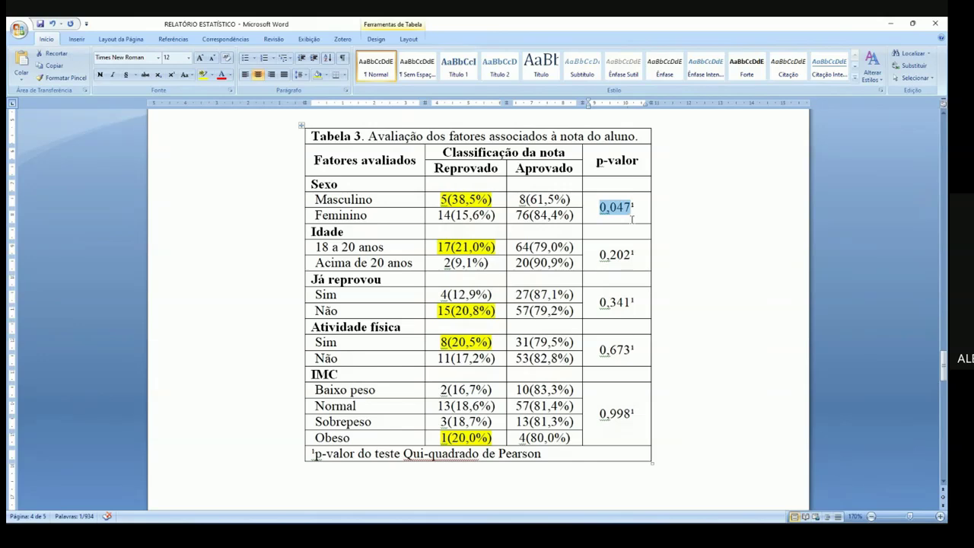
{"action": "left_click", "coordinate": [212, 74]}
{"action": "left_click", "coordinate": [223, 90]}
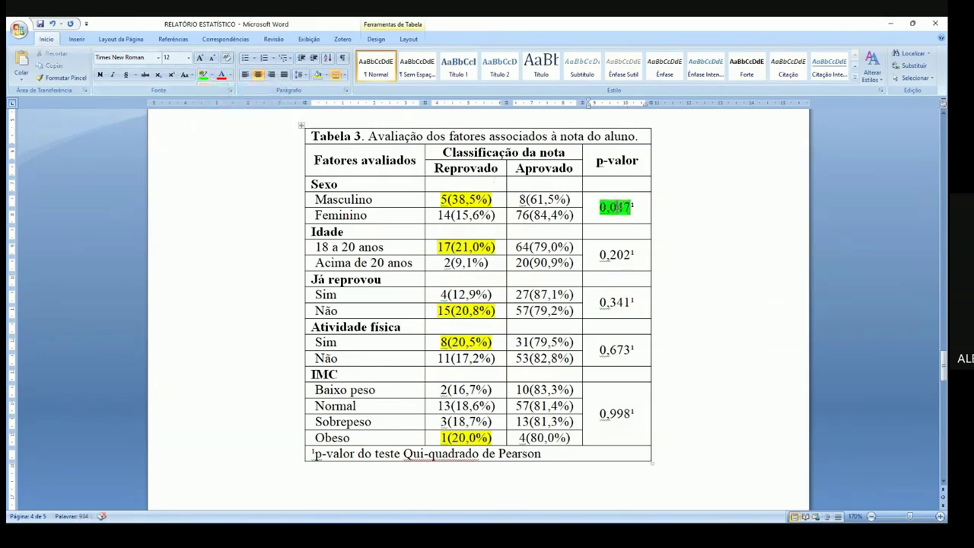
Continue the paragraph above Tabela 3 after "observa-se que" with "o teste de associação foi significativo apenas para a variável sexo"
{"action": "left_click", "coordinate": [623, 227]}
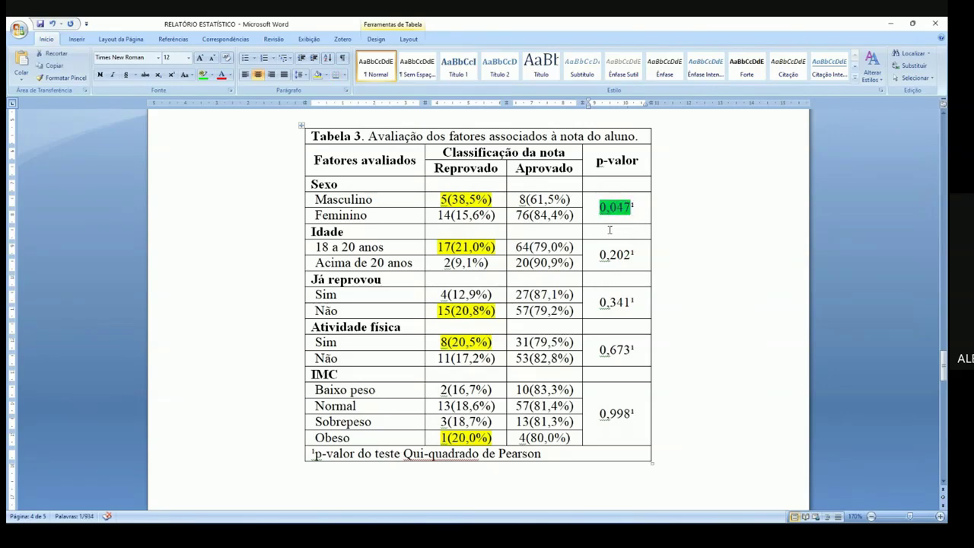
{"action": "left_click_drag", "start_coordinate": [943, 370], "coordinate": [944, 359]}
{"action": "left_click", "coordinate": [439, 259]}
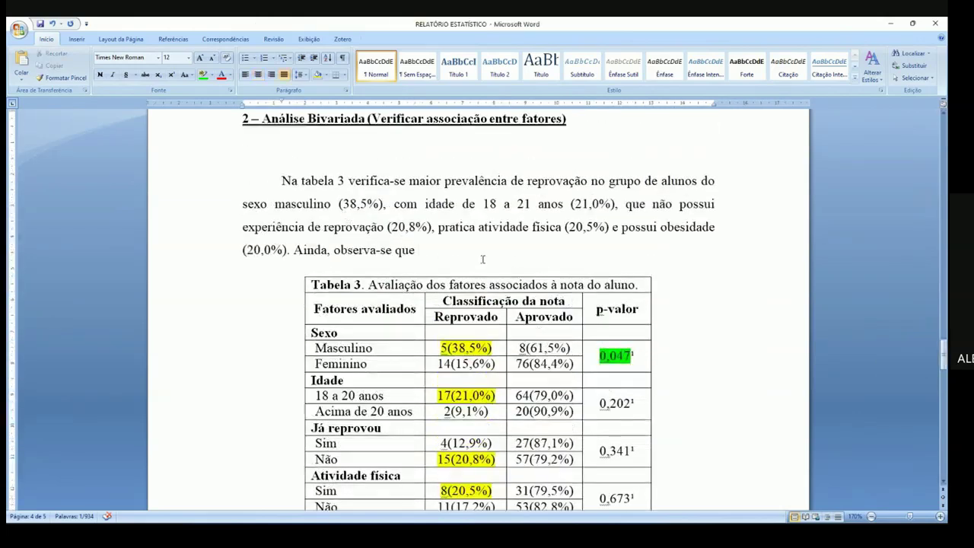
{"action": "type", "text": "o teste de in"}
{"action": "type", "text": "dependen"}
{"action": "key", "text": "BackSpace"}
{"action": "key", "text": "BackSpace"}
{"action": "type", "text": "ência"}
{"action": "key", "text": "BackSpace"}
{"action": "key", "text": "BackSpace"}
{"action": "key", "text": "BackSpace"}
{"action": "key", "text": "BackSpace"}
{"action": "key", "text": "BackSpace"}
{"action": "key", "text": "BackSpace"}
{"action": "key", "text": "BackSpace"}
{"action": "key", "text": "BackSpace"}
{"action": "key", "text": "BackSpace"}
{"action": "key", "text": "BackSpace"}
{"action": "key", "text": "BackSpace"}
{"action": "type", "text": "associação foi significa"}
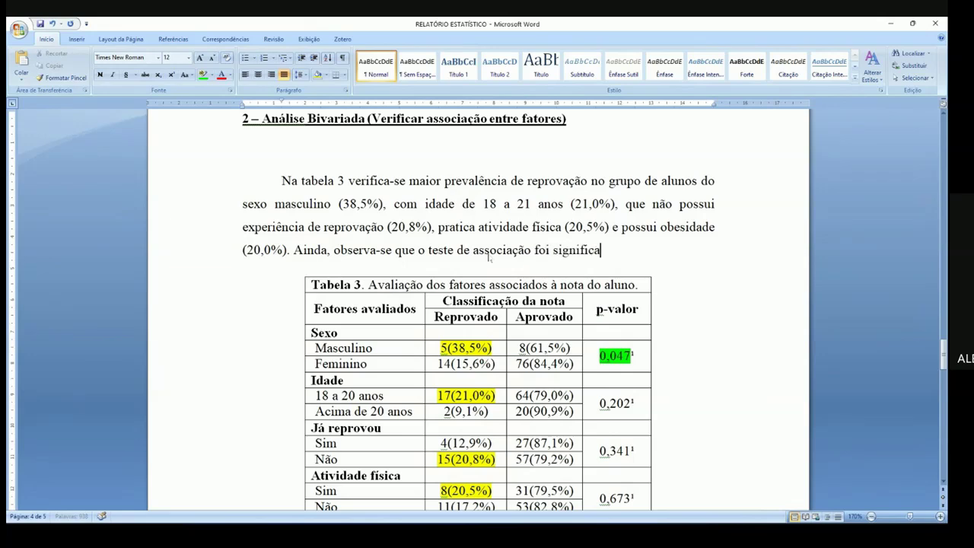
{"action": "type", "text": "tivo apenas para a variaa"}
{"action": "key", "text": "BackSpace"}
{"action": "type", "text": "ável sexo (p-vlaor ="}
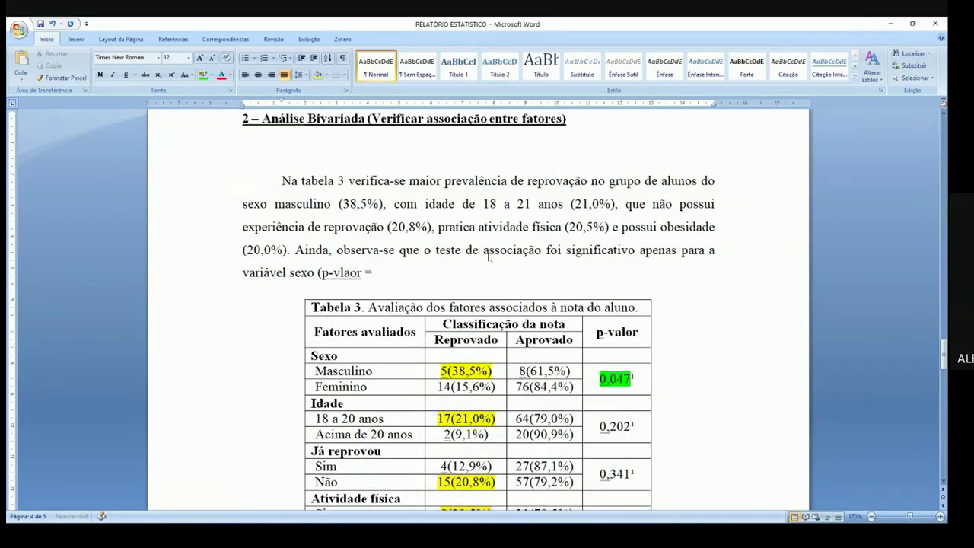
Add the corrected "(p-valor = 0,047), indicando que" after "variável sexo" in the paragraph
{"action": "key", "text": "BackSpace"}
{"action": "key", "text": "BackSpace"}
{"action": "key", "text": "BackSpace"}
{"action": "key", "text": "BackSpace"}
{"action": "key", "text": "BackSpace"}
{"action": "key", "text": "BackSpace"}
{"action": "type", "text": "alor = 0,047), indicando que que"}
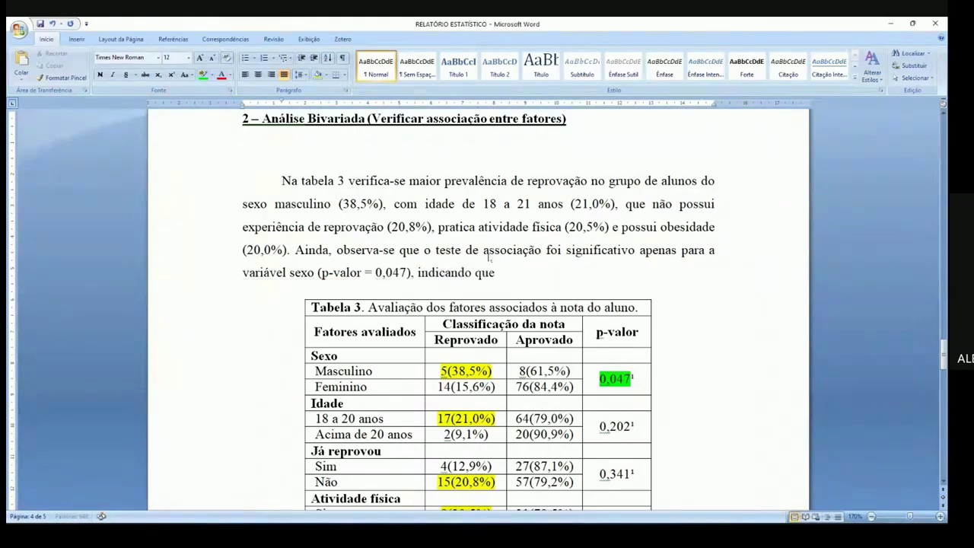
{"action": "key", "text": "BackSpace"}
{"action": "key", "text": "BackSpace"}
{"action": "key", "text": "BackSpace"}
Finish the paragraph with "o sexo do alunos é um fator determinante para melhor classificação da nota."
{"action": "type", "text": "o sexo do alunos é um"}
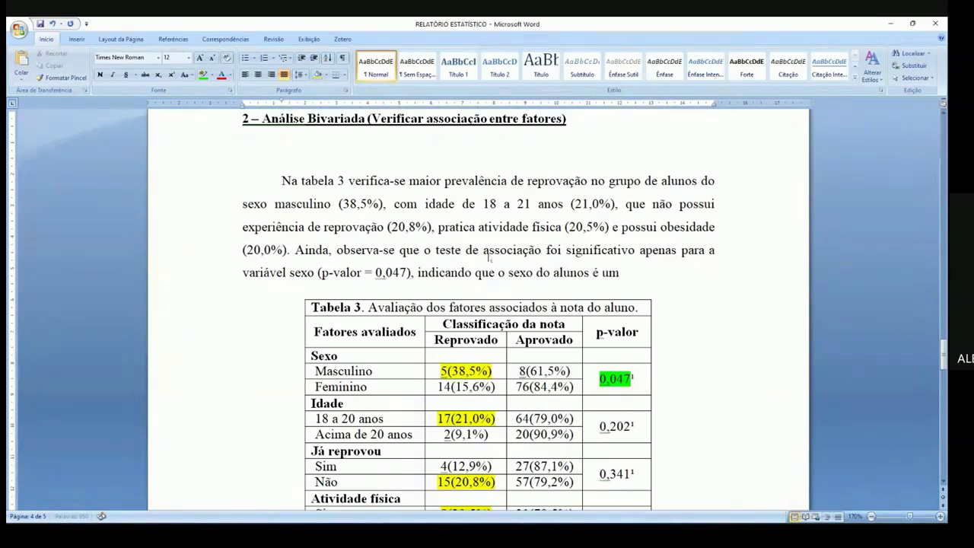
{"action": "type", "text": " fator determinante para m"}
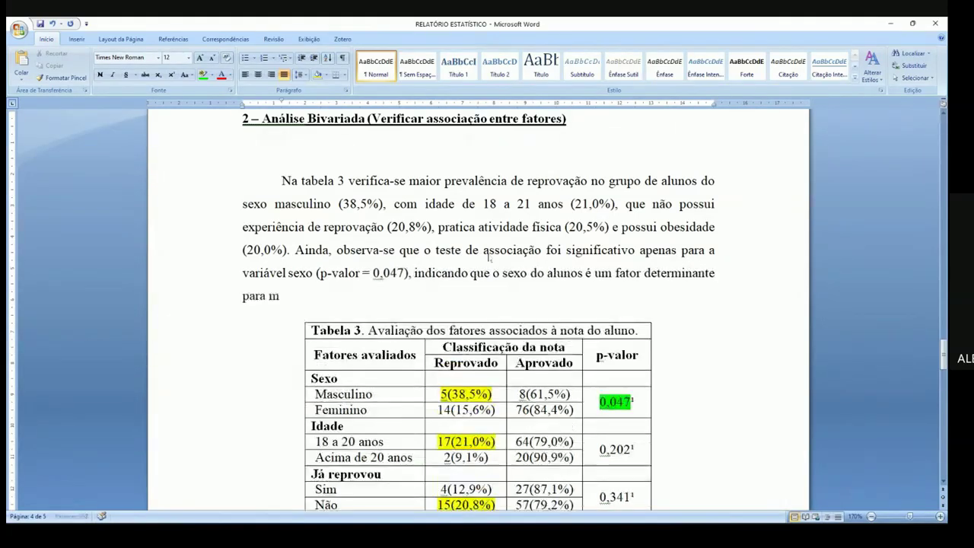
{"action": "type", "text": "elhor desempenho"}
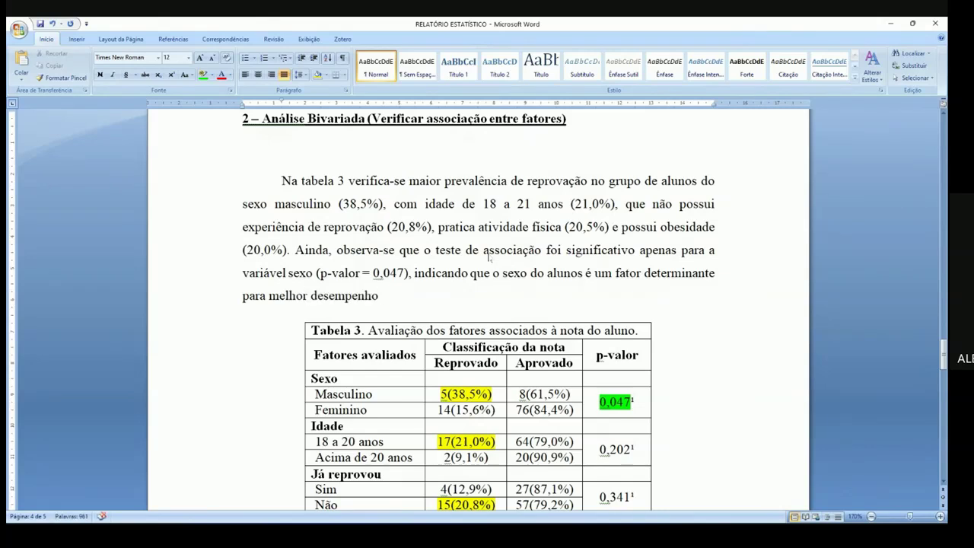
{"action": "type", "text": " d"}
{"action": "key", "text": "BackSpace"}
{"action": "key", "text": "BackSpace"}
{"action": "key", "text": "BackSpace"}
{"action": "key", "text": "BackSpace"}
{"action": "key", "text": "BackSpace"}
{"action": "key", "text": "BackSpace"}
{"action": "key", "text": "BackSpace"}
{"action": "key", "text": "BackSpace"}
{"action": "key", "text": "BackSpace"}
{"action": "key", "text": "BackSpace"}
{"action": "key", "text": "BackSpace"}
{"action": "key", "text": "BackSpace"}
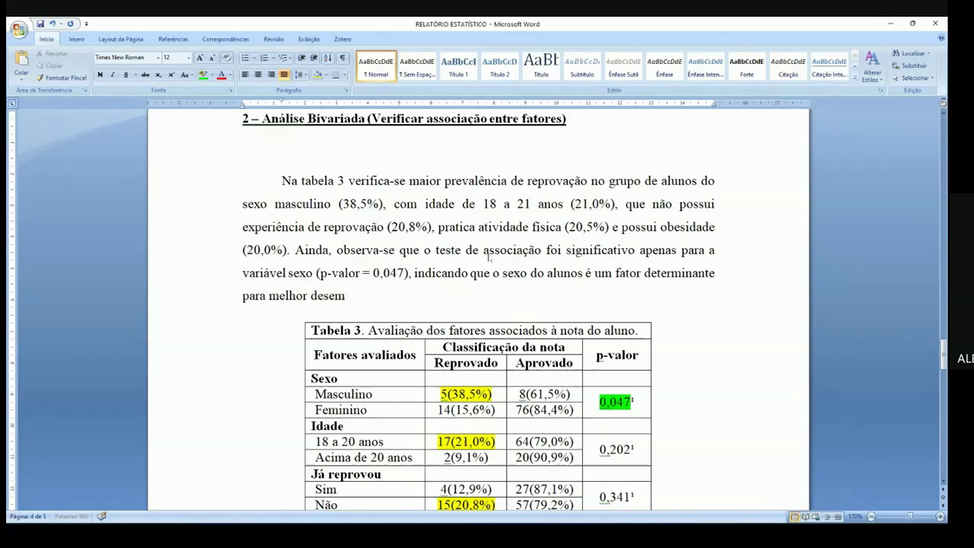
{"action": "type", "text": "classificação da nota."}
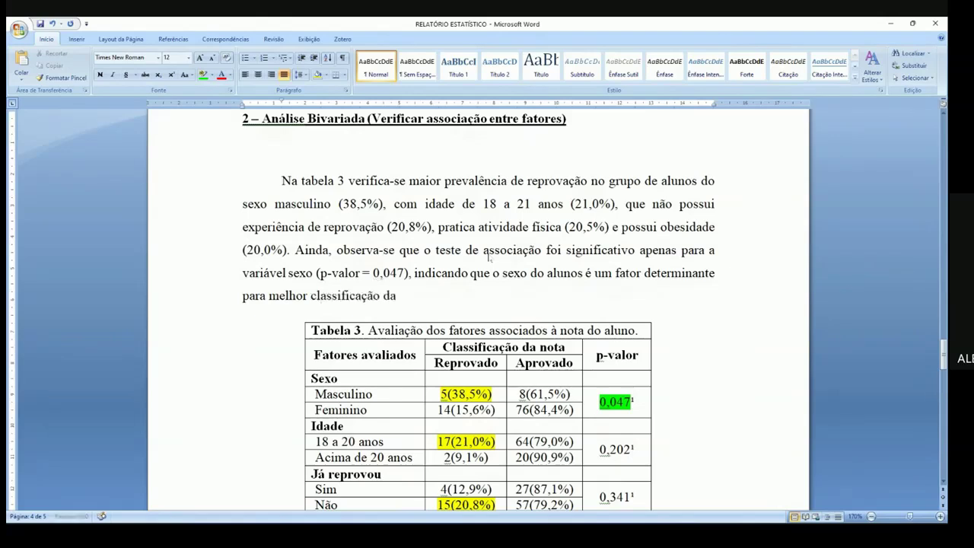
{"action": "left_click", "coordinate": [730, 471]}
{"action": "scroll", "coordinate": [873, 397], "scroll_direction": "down", "scroll_amount": 1}
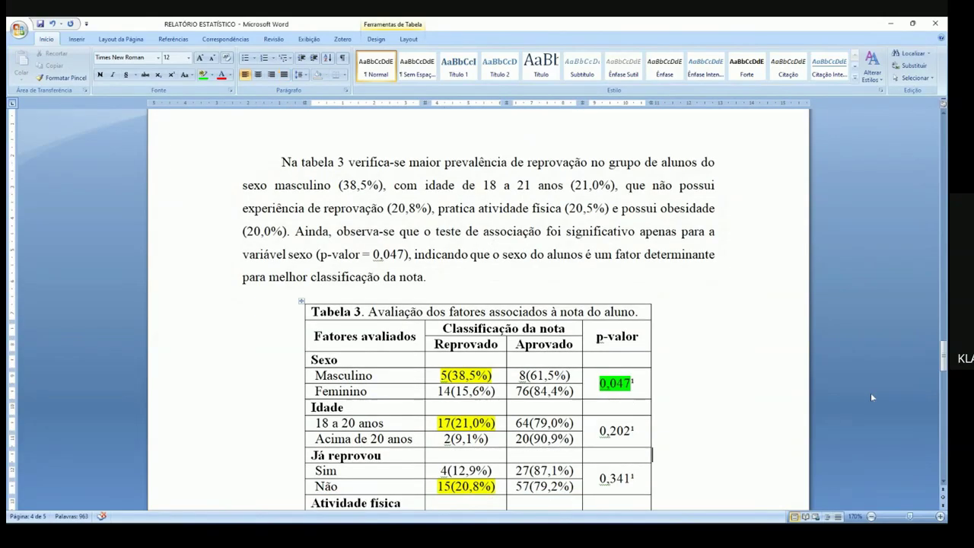
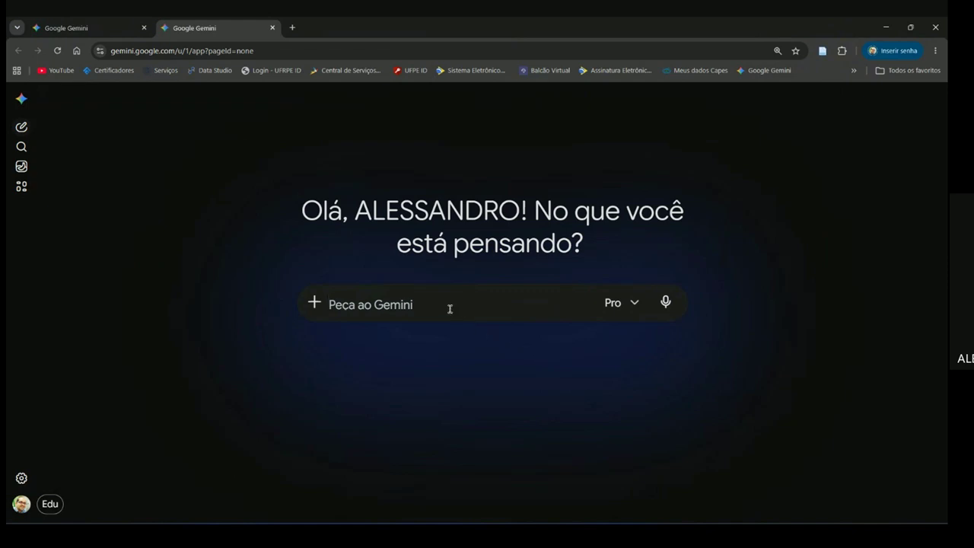
Write the Gemini prompt "Analise a tabela abaixo:" and paste the copied Tabela 3 beneath it
{"action": "type", "text": "Analise a ta"}
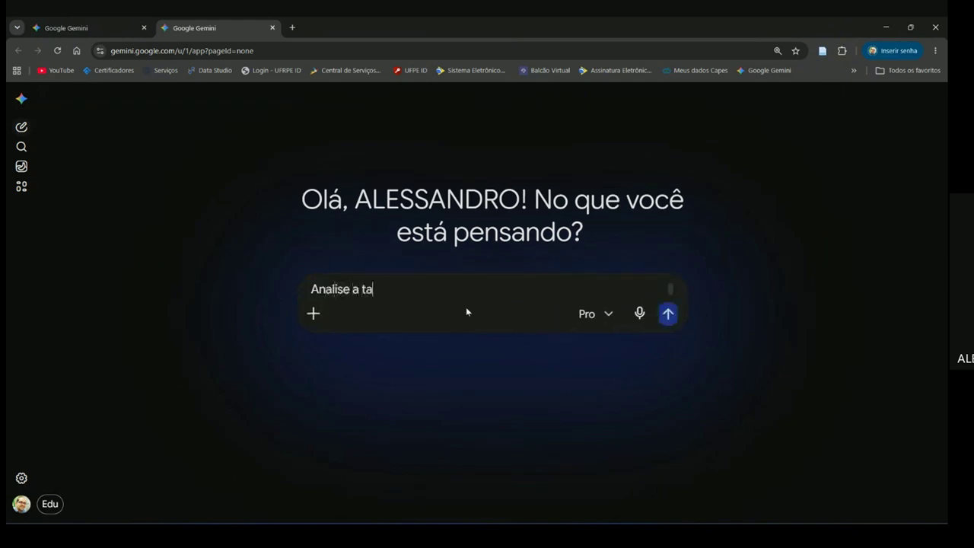
{"action": "type", "text": "bela abaixo:"}
{"action": "key", "text": "shift+Return"}
{"action": "key", "text": "ctrl+v"}
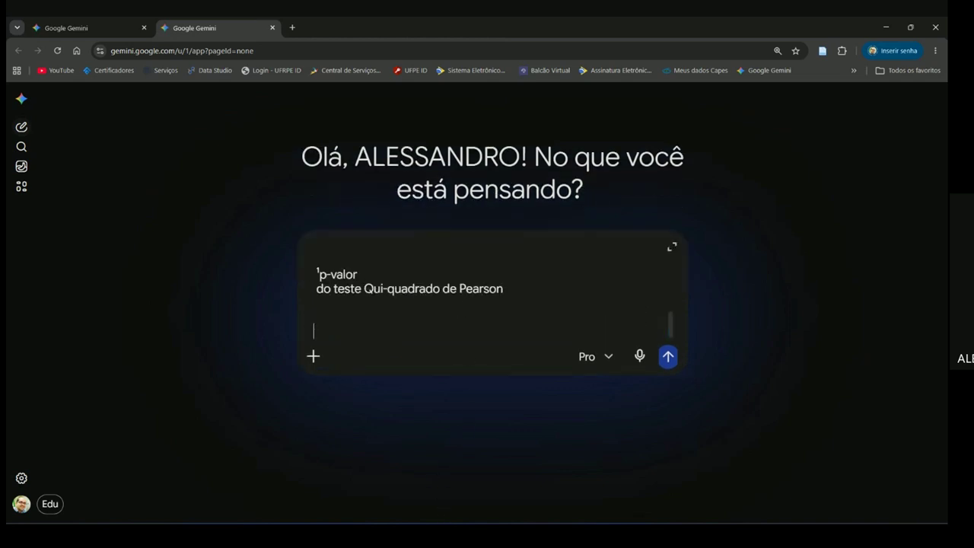
Check the source Tabela 3 in Word by selecting the whole table, and submit the table prompt in Gemini
{"action": "left_click", "coordinate": [466, 533]}
{"action": "left_click", "coordinate": [414, 489]}
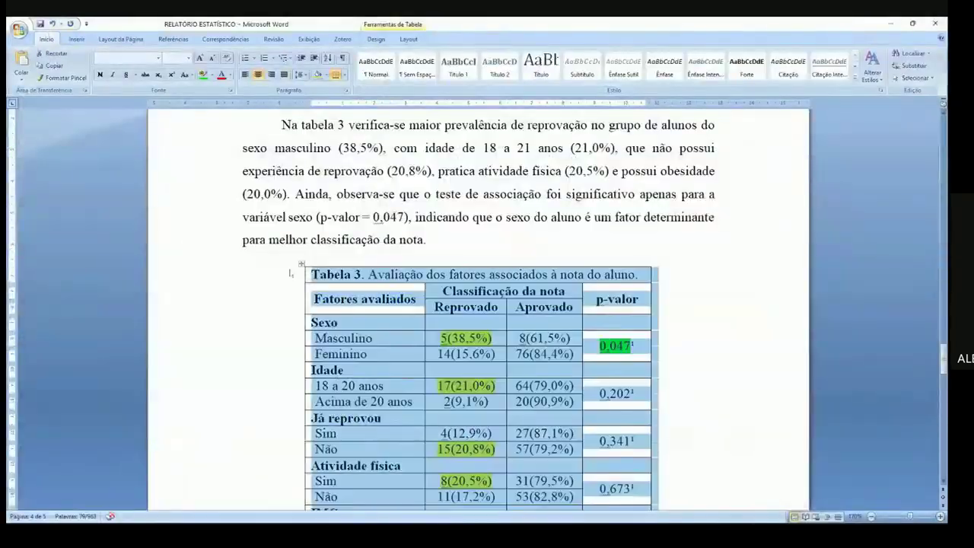
{"action": "left_click", "coordinate": [303, 264]}
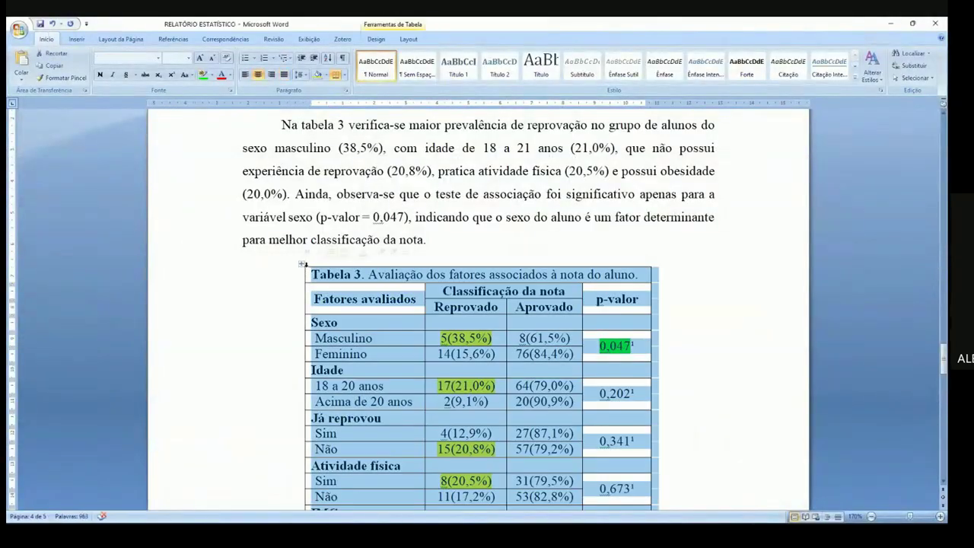
{"action": "left_click", "coordinate": [316, 299]}
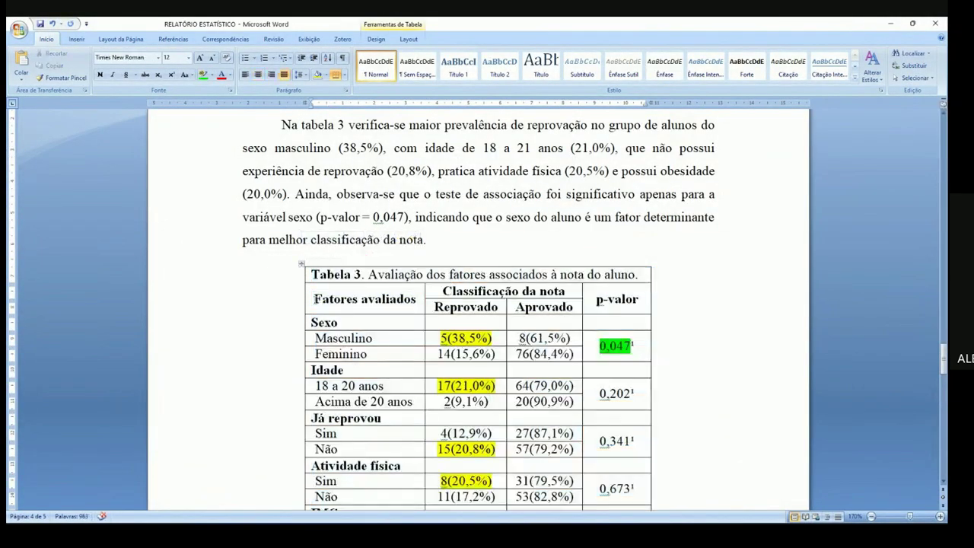
{"action": "left_click", "coordinate": [302, 264]}
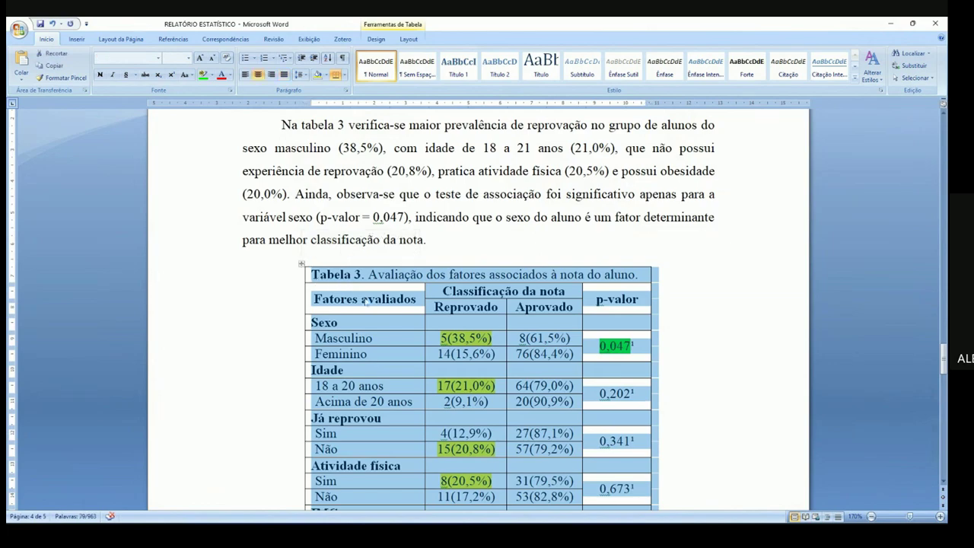
{"action": "key", "text": "alt+Tab"}
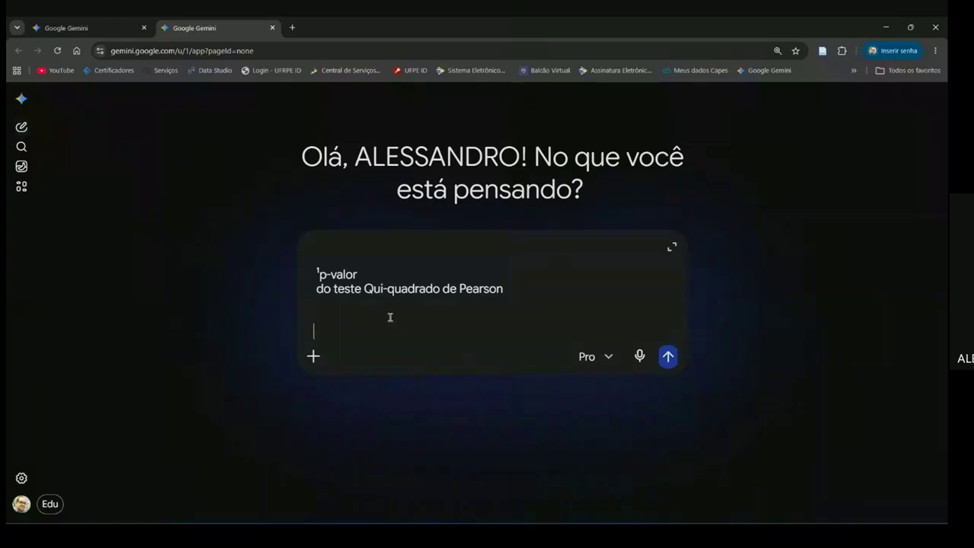
{"action": "key", "text": "Return"}
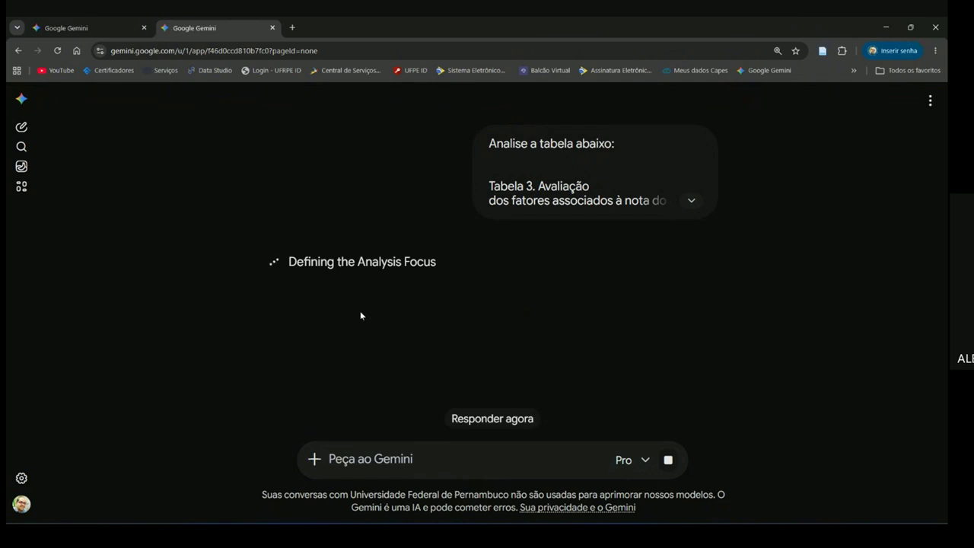
Switch to Word and review the full bivariate paragraph above Tabela 3, selecting its text
{"action": "mouse_move", "coordinate": [465, 534]}
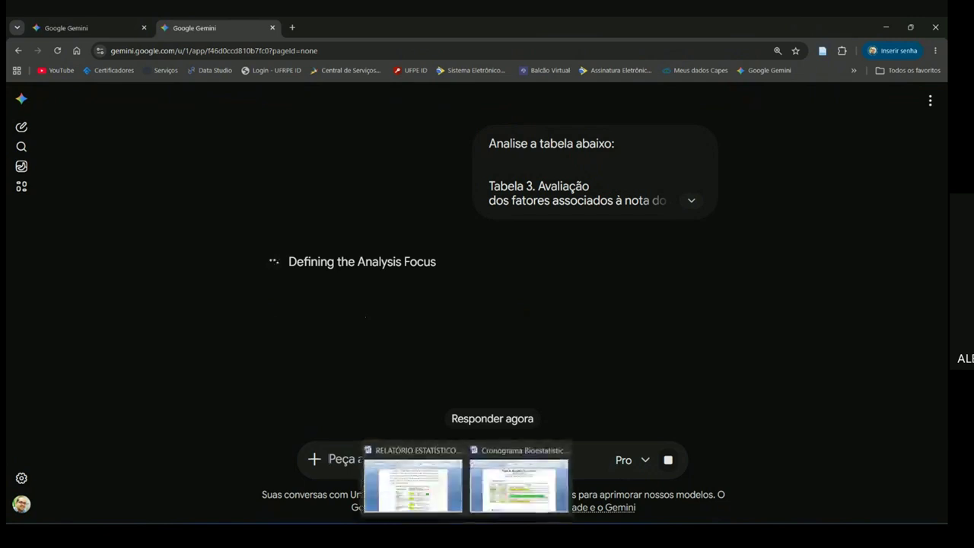
{"action": "left_click", "coordinate": [412, 485]}
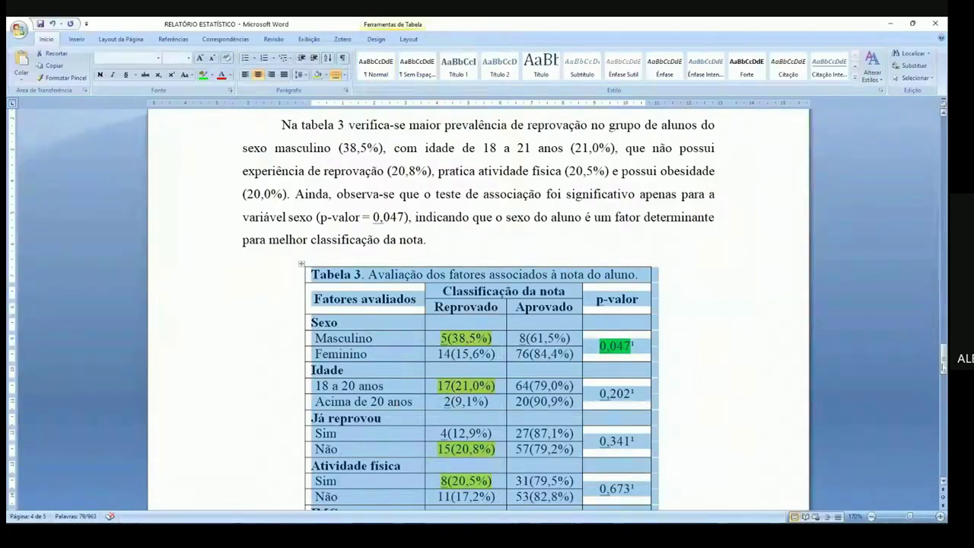
{"action": "scroll", "coordinate": [477, 305], "scroll_direction": "up", "scroll_amount": 3}
{"action": "left_click_drag", "start_coordinate": [269, 277], "coordinate": [456, 389]}
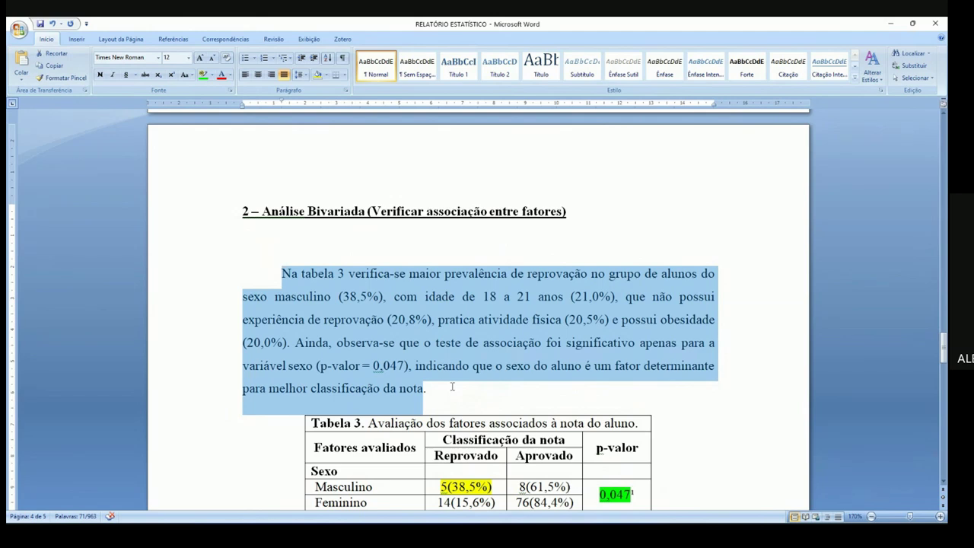
{"action": "left_click", "coordinate": [452, 389]}
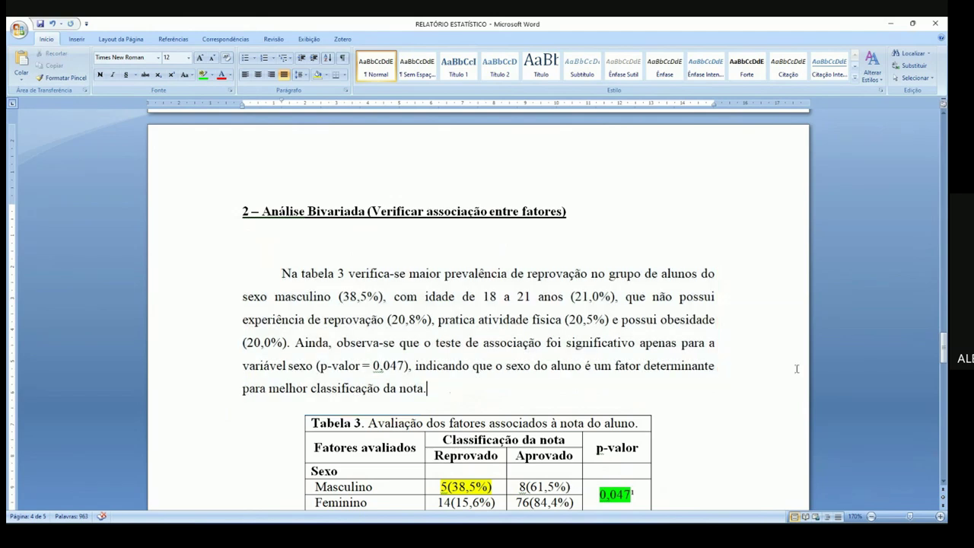
{"action": "scroll", "coordinate": [926, 341], "scroll_direction": "down", "scroll_amount": 3}
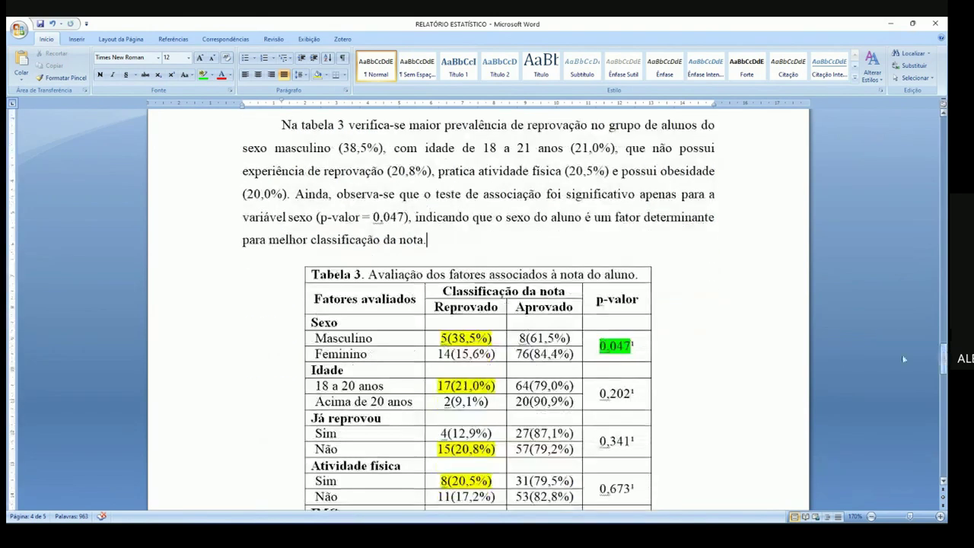
{"action": "left_click_drag", "start_coordinate": [464, 245], "coordinate": [282, 127]}
{"action": "left_click", "coordinate": [282, 126]}
{"action": "left_click", "coordinate": [476, 235], "text": "shift"}
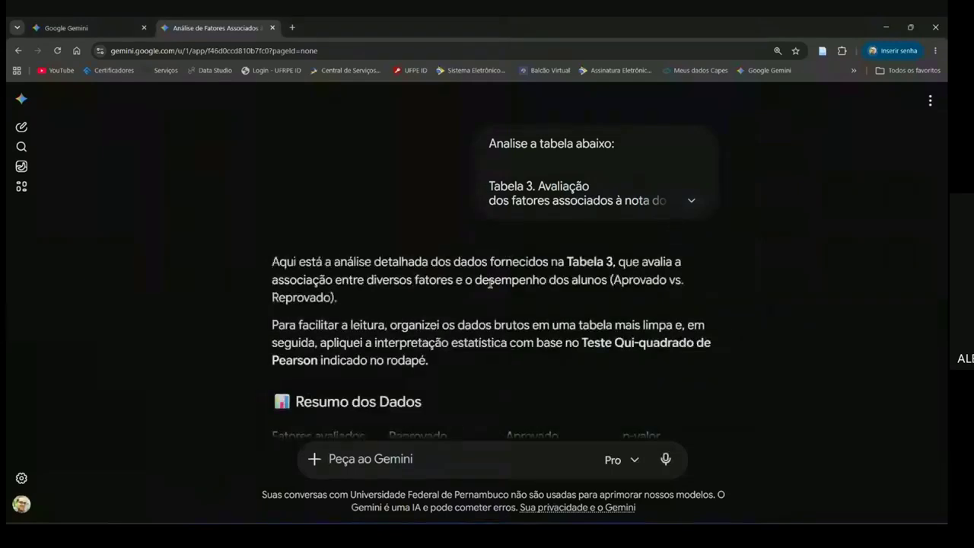
Read Gemini's response from Resumo dos Dados to the p-value for Sexo under Análise Estatística
{"action": "scroll", "coordinate": [490, 282], "scroll_direction": "down", "scroll_amount": 2}
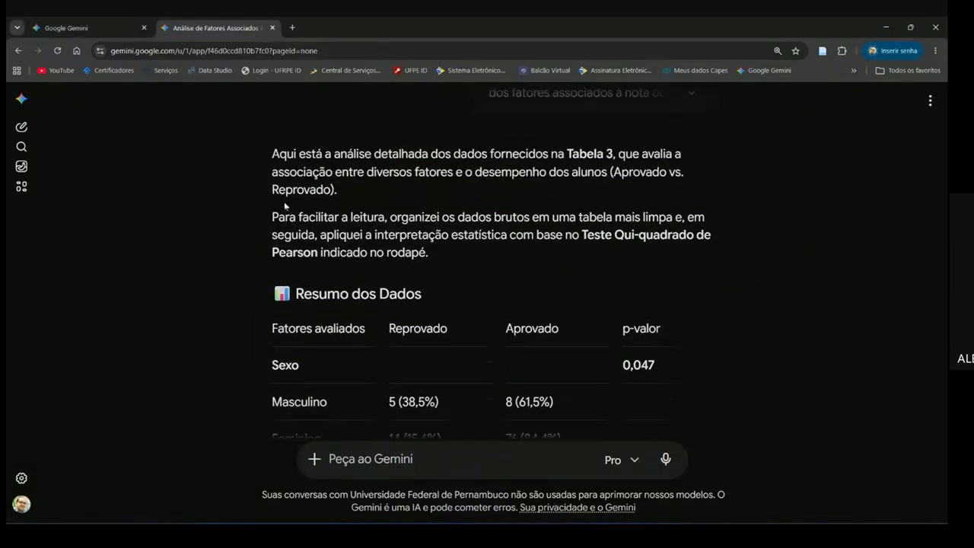
{"action": "scroll", "coordinate": [283, 202], "scroll_direction": "down", "scroll_amount": 5}
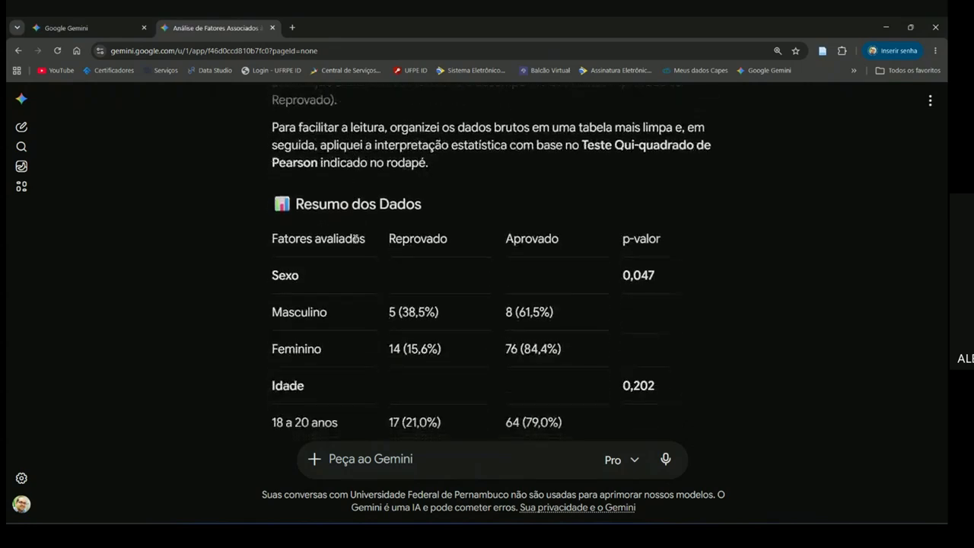
{"action": "scroll", "coordinate": [355, 237], "scroll_direction": "down", "scroll_amount": 4}
{"action": "scroll", "coordinate": [355, 237], "scroll_direction": "down", "scroll_amount": 3}
{"action": "scroll", "coordinate": [354, 242], "scroll_direction": "down", "scroll_amount": 1}
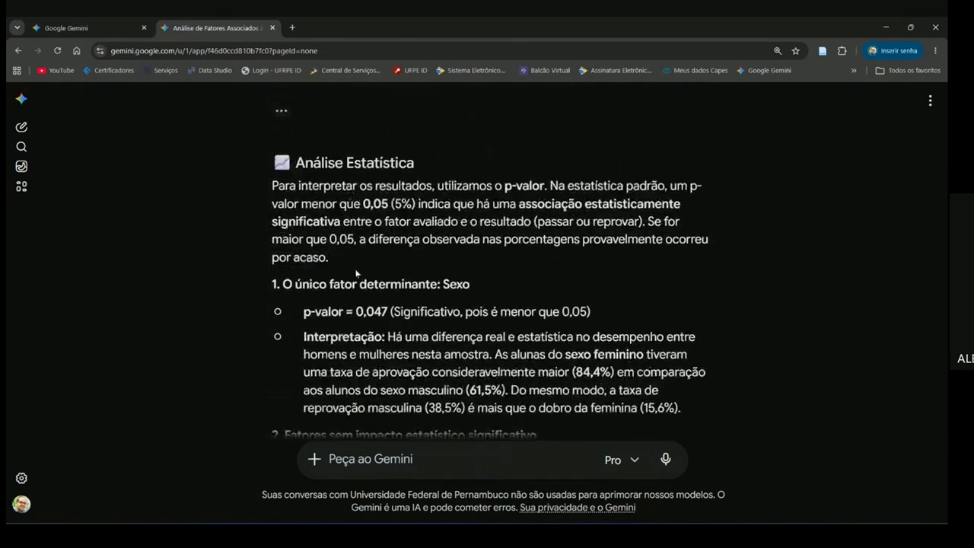
{"action": "scroll", "coordinate": [326, 279], "scroll_direction": "down", "scroll_amount": 1}
{"action": "left_click_drag", "start_coordinate": [400, 263], "coordinate": [474, 267]}
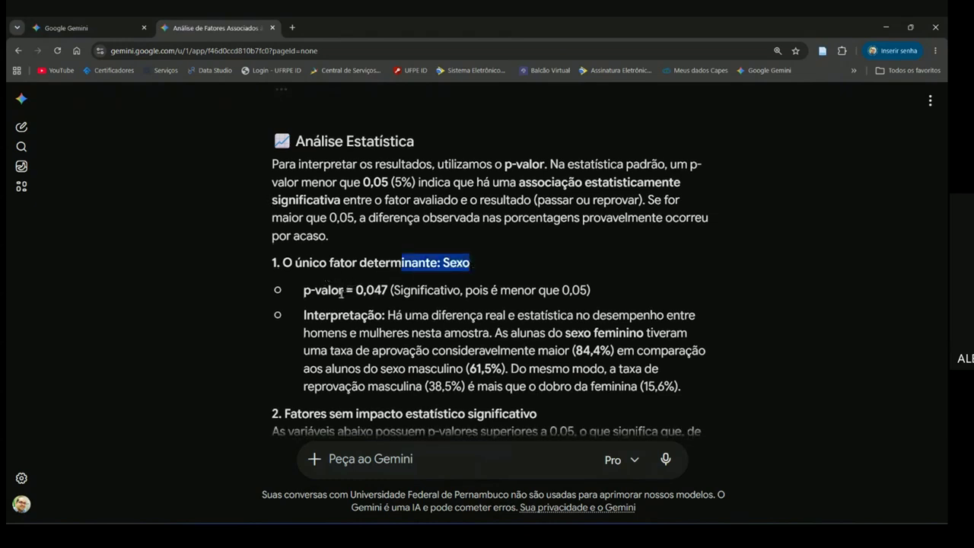
{"action": "left_click_drag", "start_coordinate": [355, 292], "coordinate": [586, 309]}
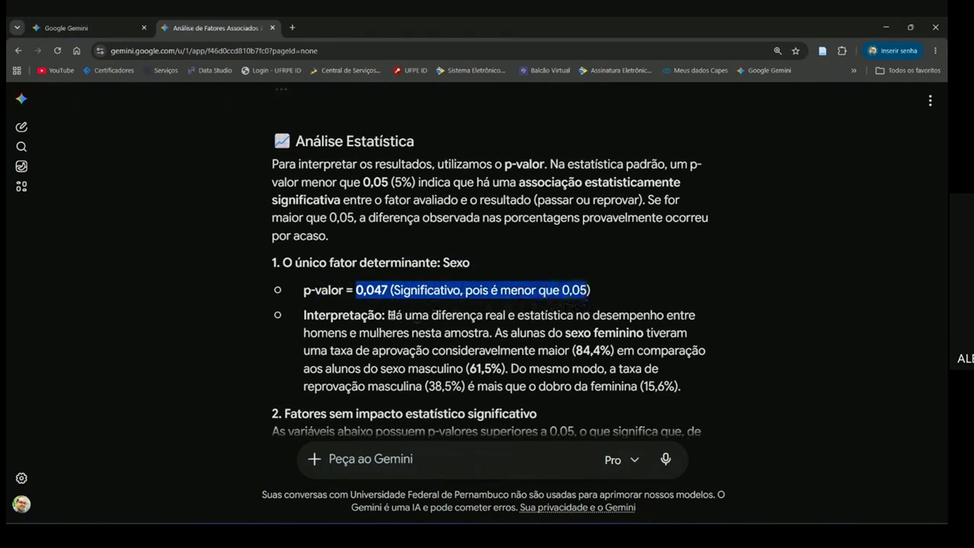
Examine Gemini's Interpretação of the Sexo result and its section on factors without significant statistical impact
{"action": "left_click", "coordinate": [392, 315]}
{"action": "left_click_drag", "start_coordinate": [507, 315], "coordinate": [559, 315]}
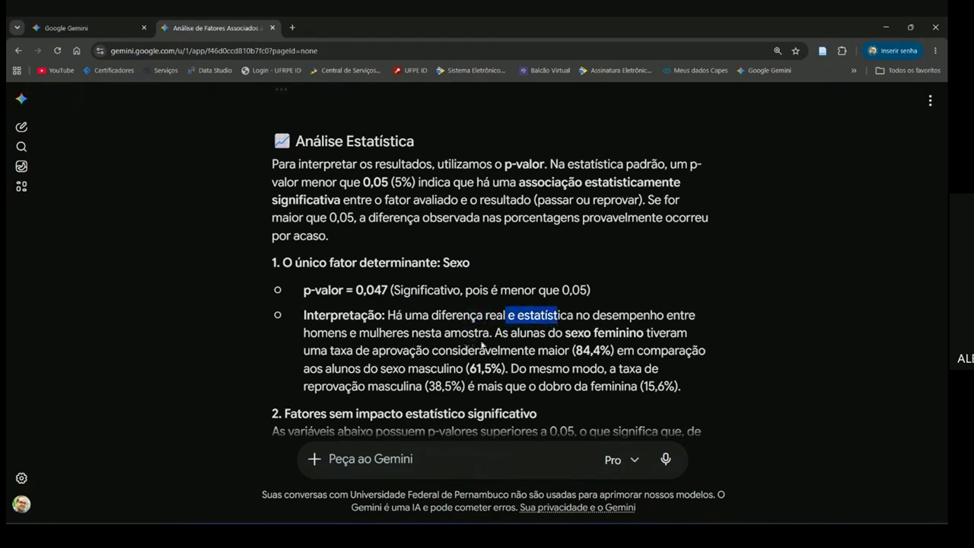
{"action": "left_click_drag", "start_coordinate": [494, 335], "coordinate": [676, 389]}
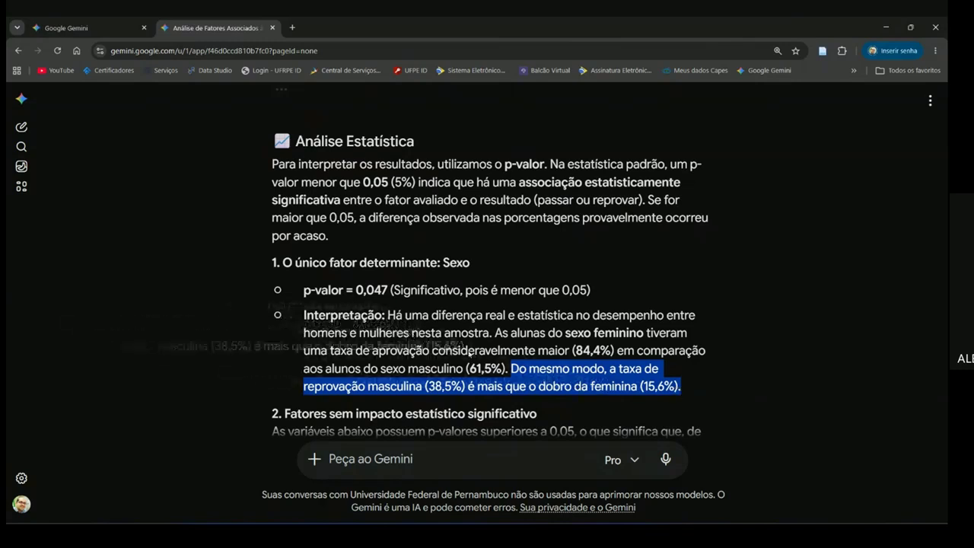
{"action": "left_click", "coordinate": [680, 392]}
{"action": "left_click_drag", "start_coordinate": [681, 392], "coordinate": [306, 315]}
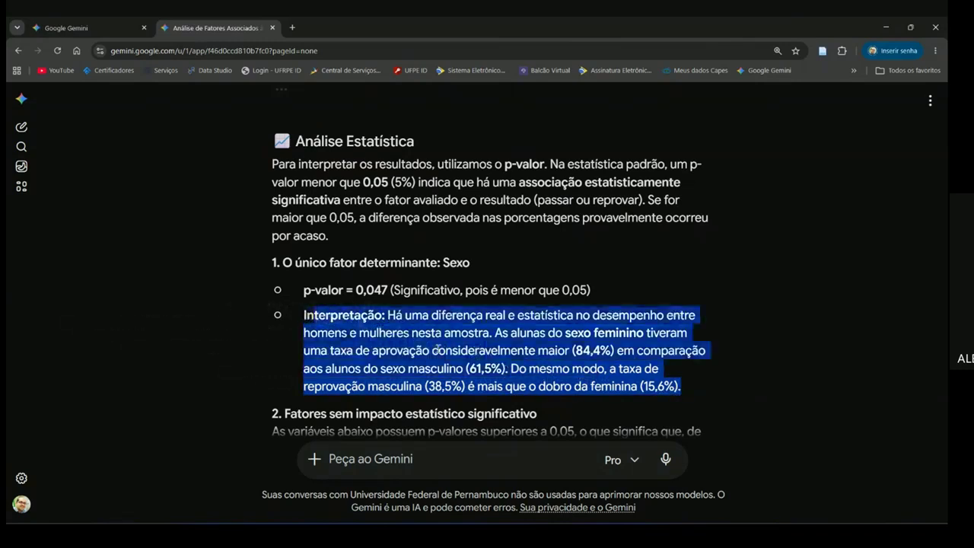
{"action": "left_click", "coordinate": [391, 370]}
{"action": "scroll", "coordinate": [381, 342], "scroll_direction": "down", "scroll_amount": 3}
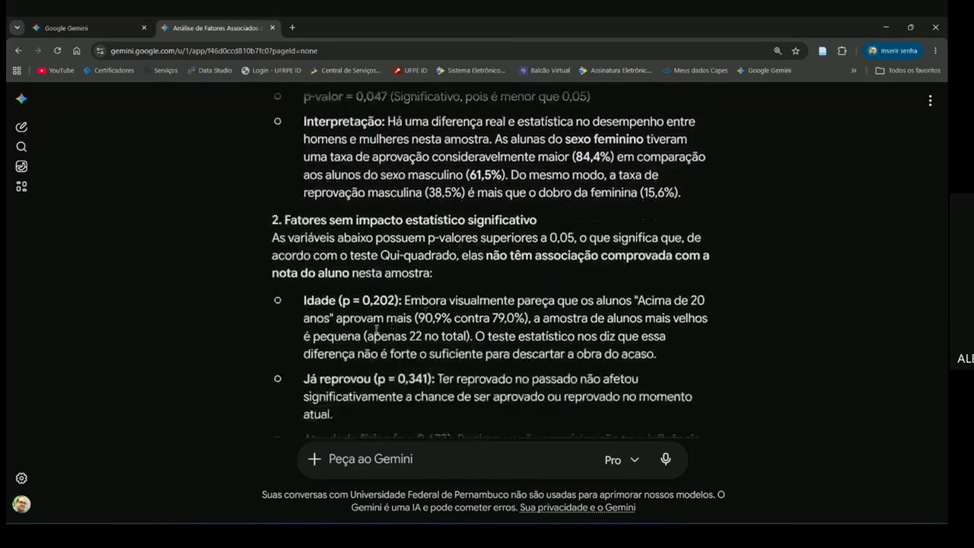
Read Gemini's explanation of the Idade result, including the approval rates, the small sample of older students and the role of chance
{"action": "left_click_drag", "start_coordinate": [464, 278], "coordinate": [560, 279]}
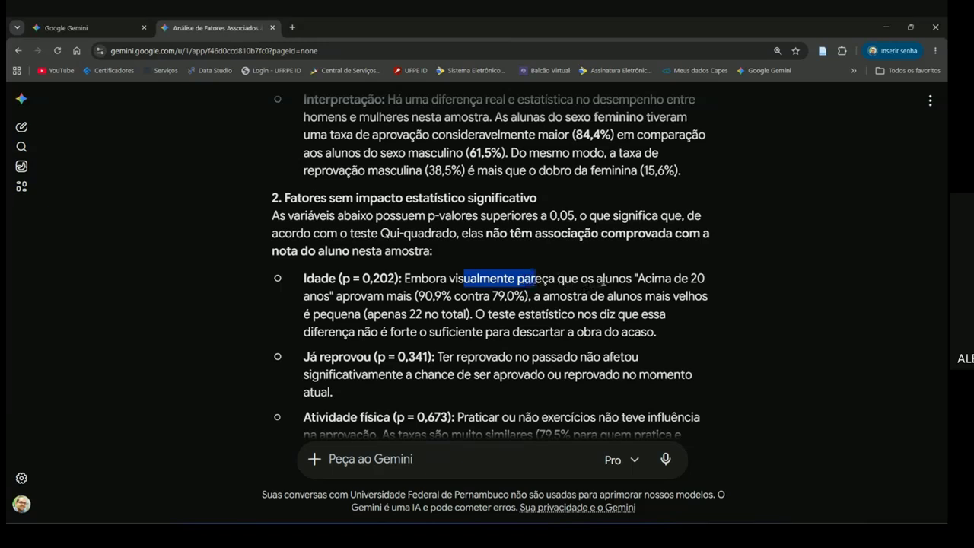
{"action": "left_click_drag", "start_coordinate": [634, 279], "coordinate": [409, 296]}
{"action": "left_click", "coordinate": [478, 297]}
{"action": "left_click_drag", "start_coordinate": [531, 297], "coordinate": [375, 315]}
{"action": "left_click", "coordinate": [467, 313]}
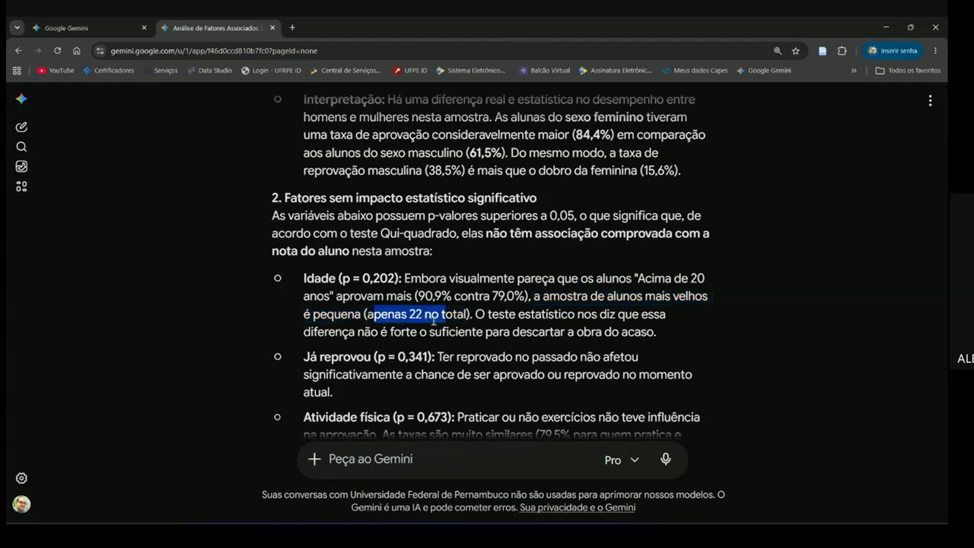
{"action": "left_click_drag", "start_coordinate": [473, 315], "coordinate": [654, 337]}
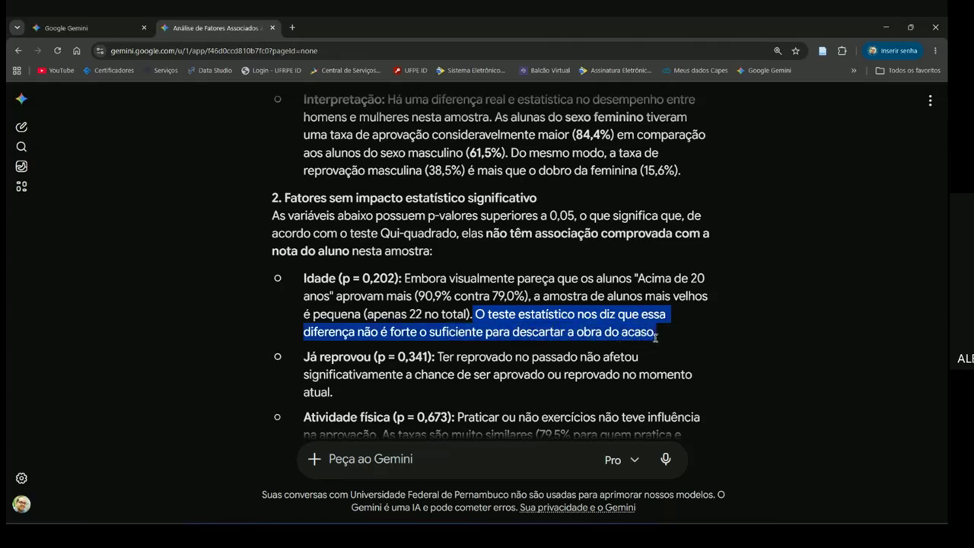
{"action": "left_click_drag", "start_coordinate": [512, 332], "coordinate": [520, 332]}
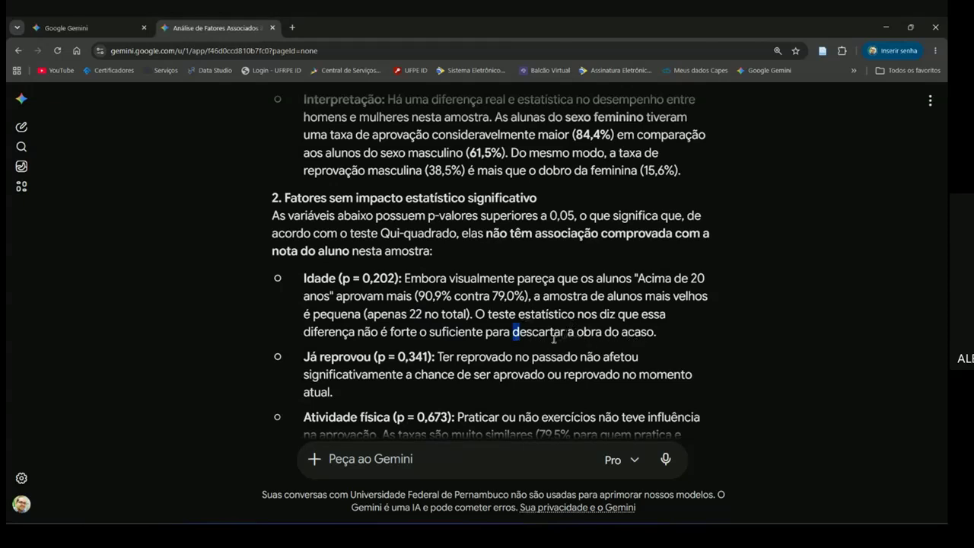
{"action": "double_click", "coordinate": [549, 340]}
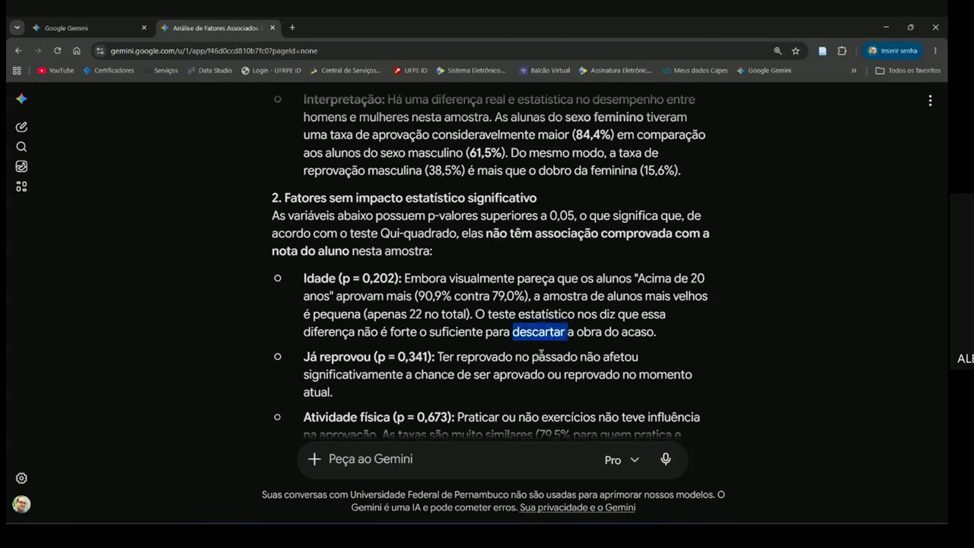
{"action": "left_click_drag", "start_coordinate": [409, 314], "coordinate": [467, 314]}
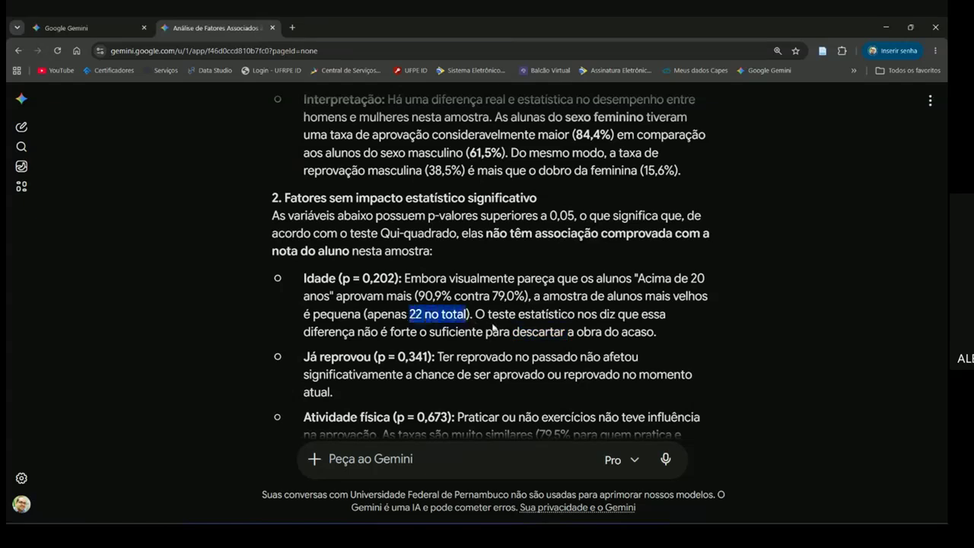
{"action": "left_click", "coordinate": [463, 330]}
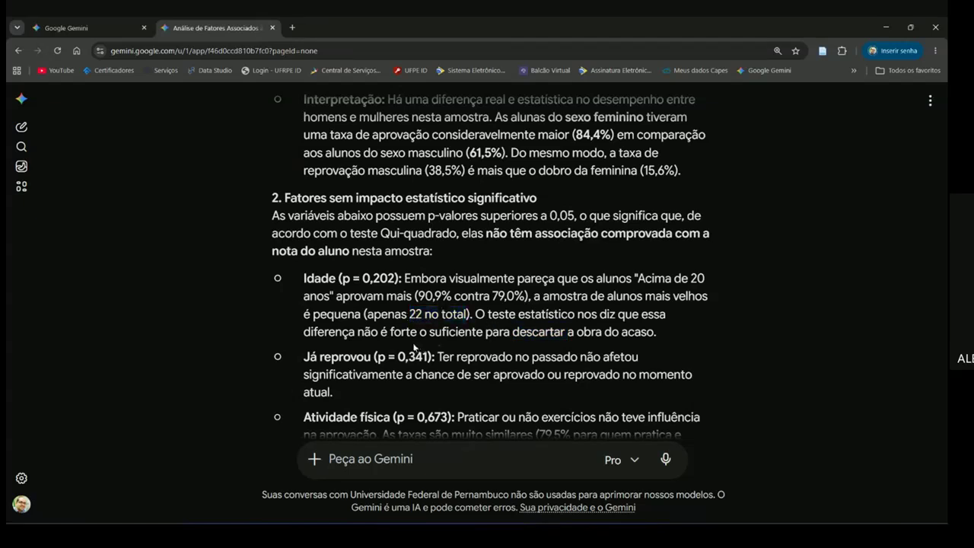
Examine Gemini's explanations for the Já reprovou and Atividade física variables
{"action": "scroll", "coordinate": [423, 335], "scroll_direction": "down", "scroll_amount": 3}
{"action": "left_click_drag", "start_coordinate": [442, 255], "coordinate": [673, 273]}
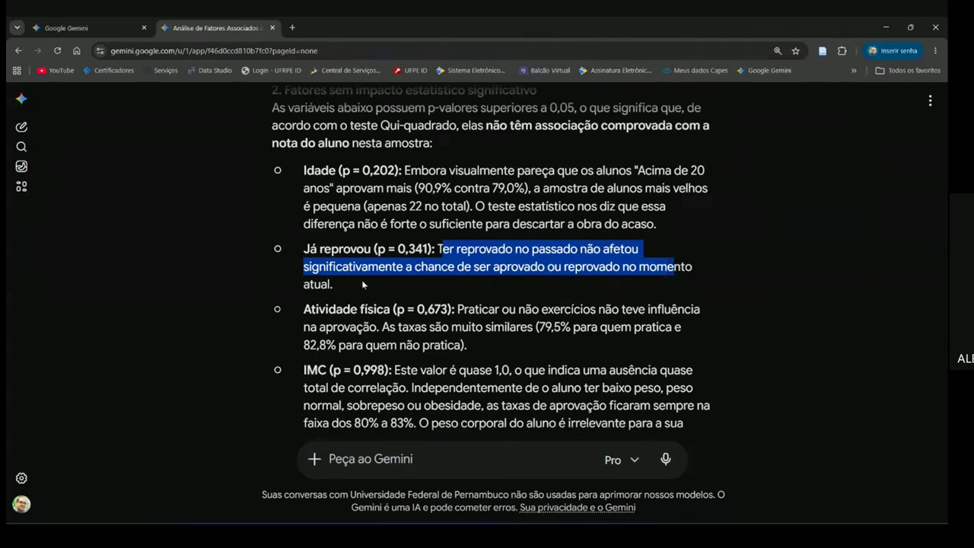
{"action": "left_click", "coordinate": [337, 287]}
{"action": "double_click", "coordinate": [308, 256]}
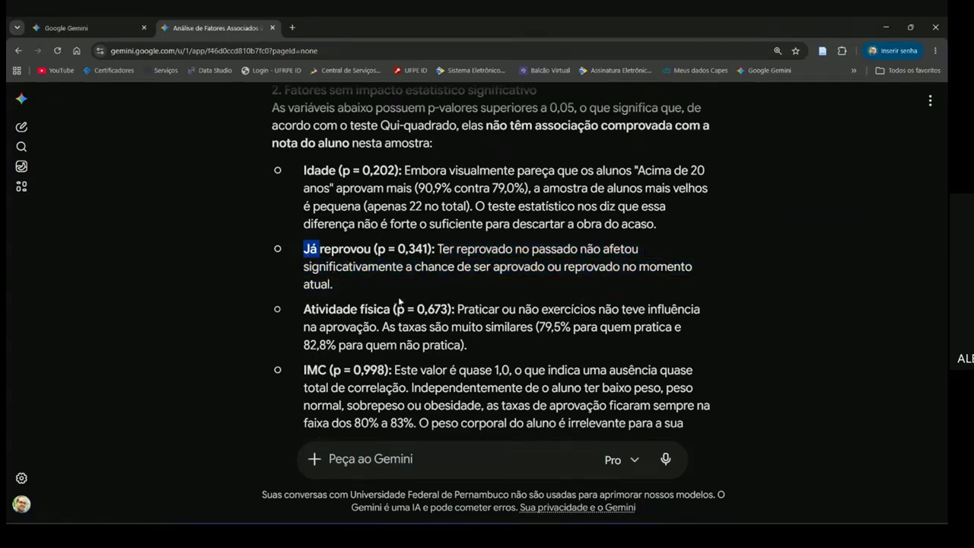
{"action": "scroll", "coordinate": [399, 302], "scroll_direction": "down", "scroll_amount": 1}
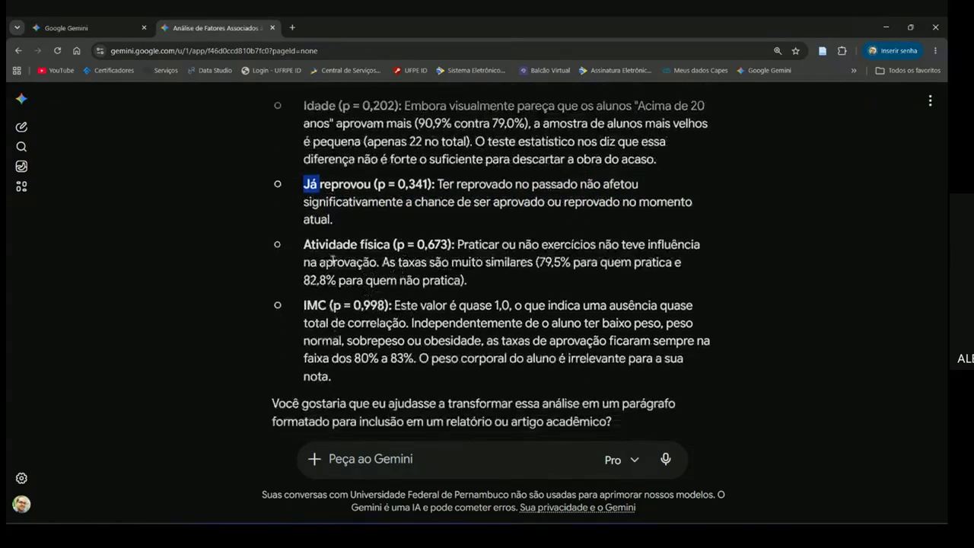
{"action": "left_click_drag", "start_coordinate": [311, 245], "coordinate": [393, 245]}
{"action": "left_click_drag", "start_coordinate": [456, 244], "coordinate": [464, 280]}
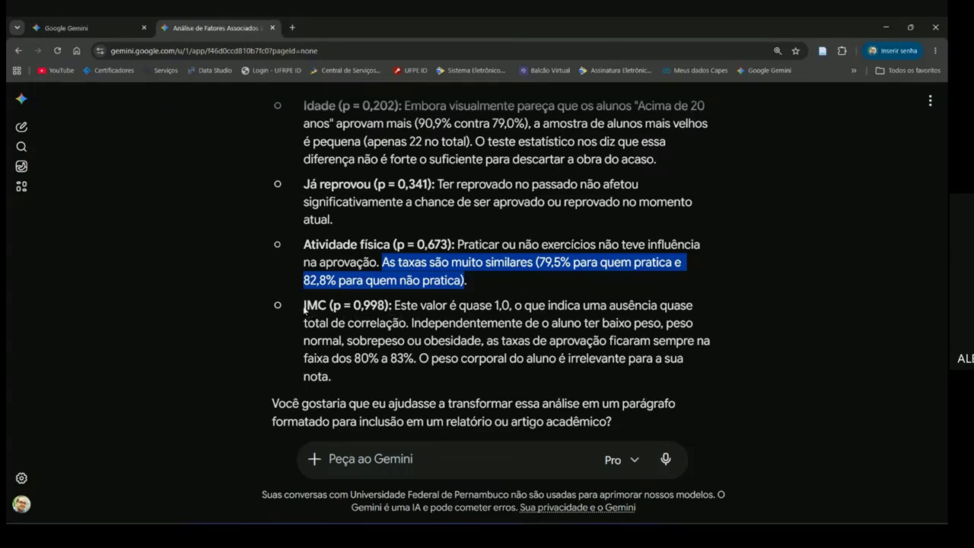
Read Gemini's IMC explanation, from the meaning of its p-value to the approval range and the closing remark on body weight
{"action": "left_click_drag", "start_coordinate": [443, 307], "coordinate": [473, 309]}
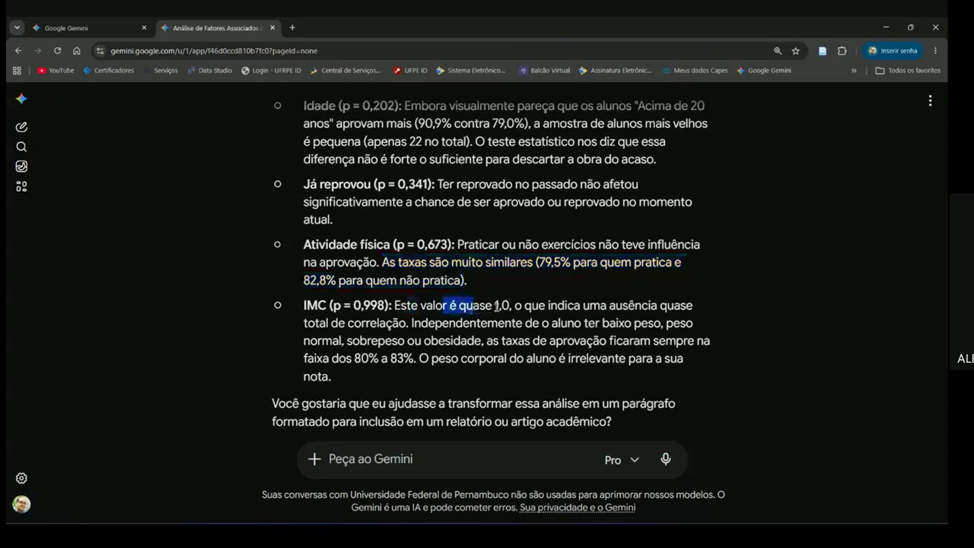
{"action": "left_click", "coordinate": [498, 307]}
{"action": "left_click_drag", "start_coordinate": [546, 306], "coordinate": [407, 323]}
{"action": "left_click", "coordinate": [407, 323]}
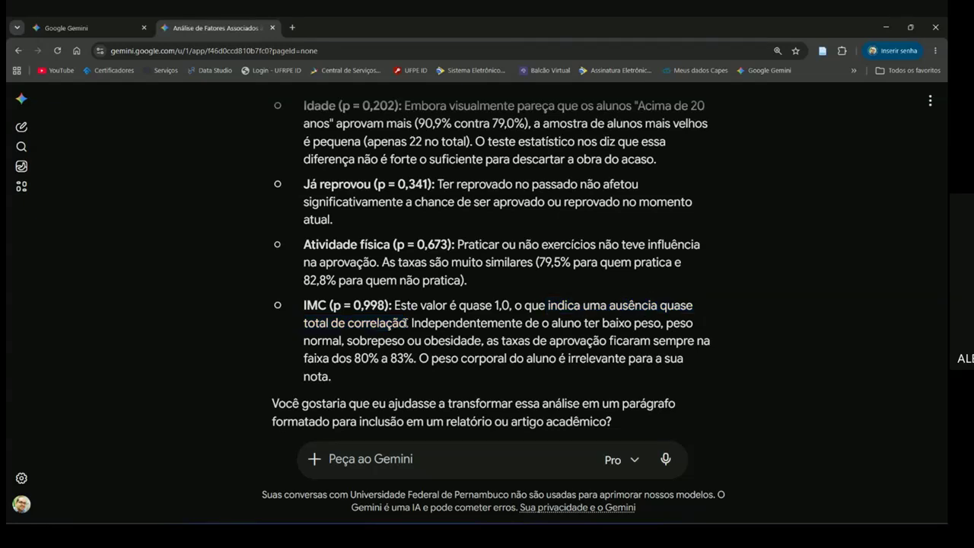
{"action": "left_click_drag", "start_coordinate": [470, 325], "coordinate": [396, 360]}
{"action": "left_click", "coordinate": [394, 365]}
{"action": "left_click_drag", "start_coordinate": [549, 340], "coordinate": [607, 341]}
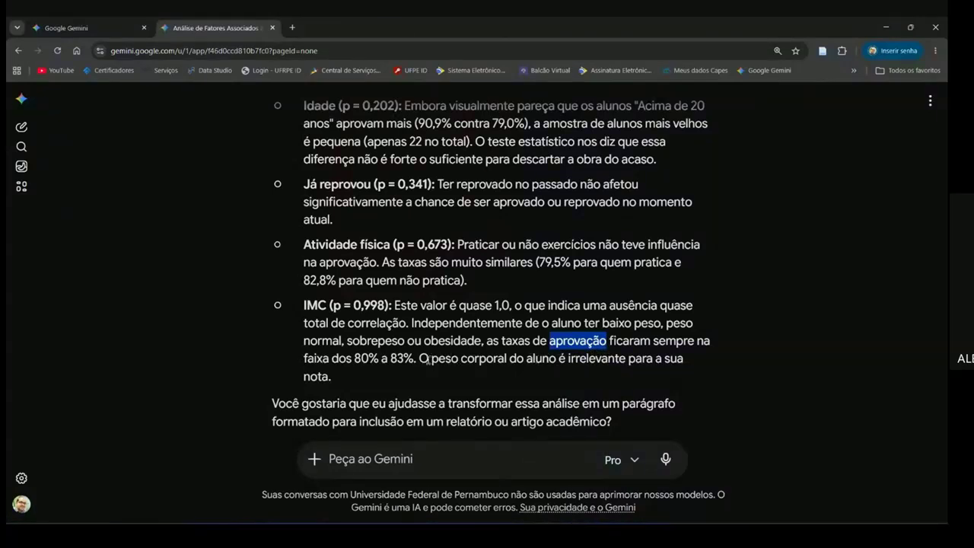
{"action": "left_click_drag", "start_coordinate": [556, 342], "coordinate": [595, 342]}
{"action": "left_click_drag", "start_coordinate": [355, 358], "coordinate": [434, 371]}
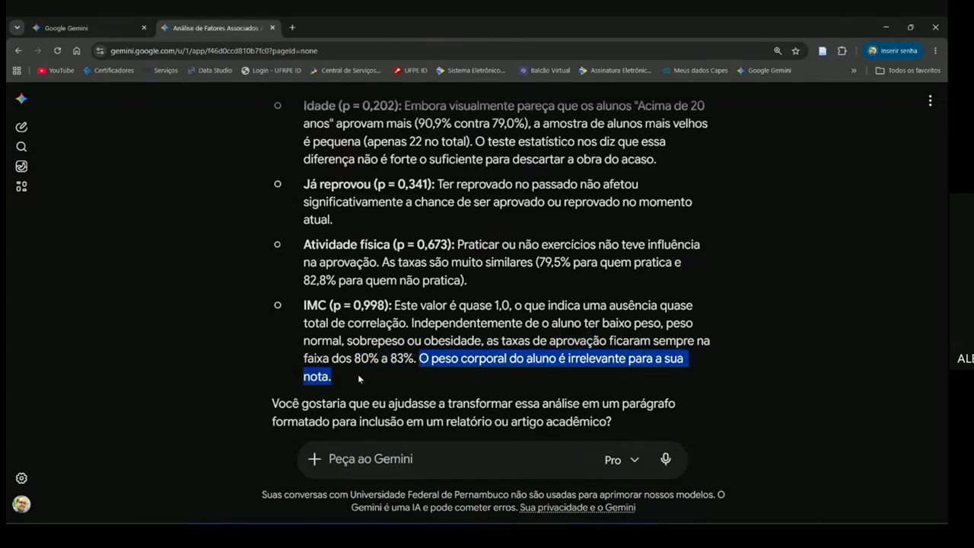
{"action": "left_click", "coordinate": [761, 325]}
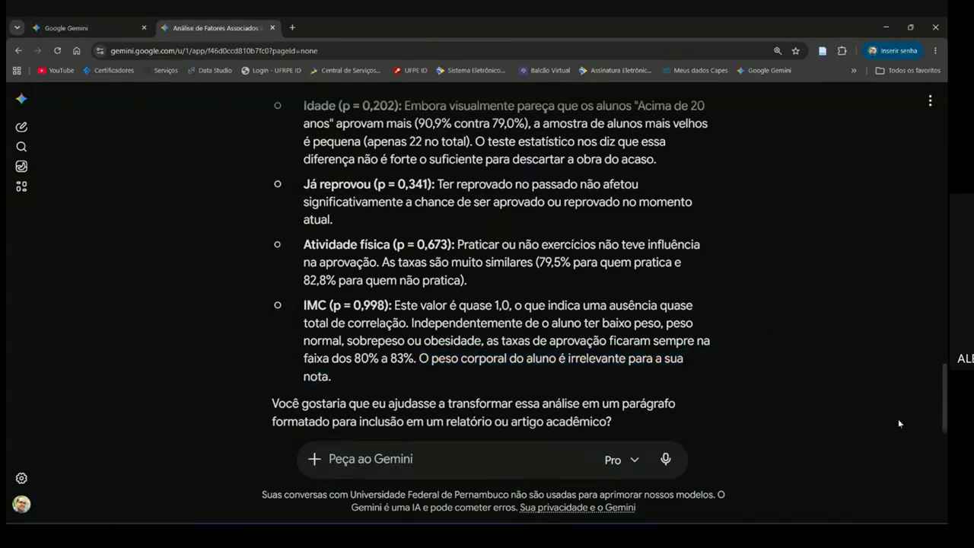
Recheck Gemini's itemised analysis and submit the follow-up prompt "Escreva de forma contínua"
{"action": "left_click_drag", "start_coordinate": [944, 411], "coordinate": [944, 366]}
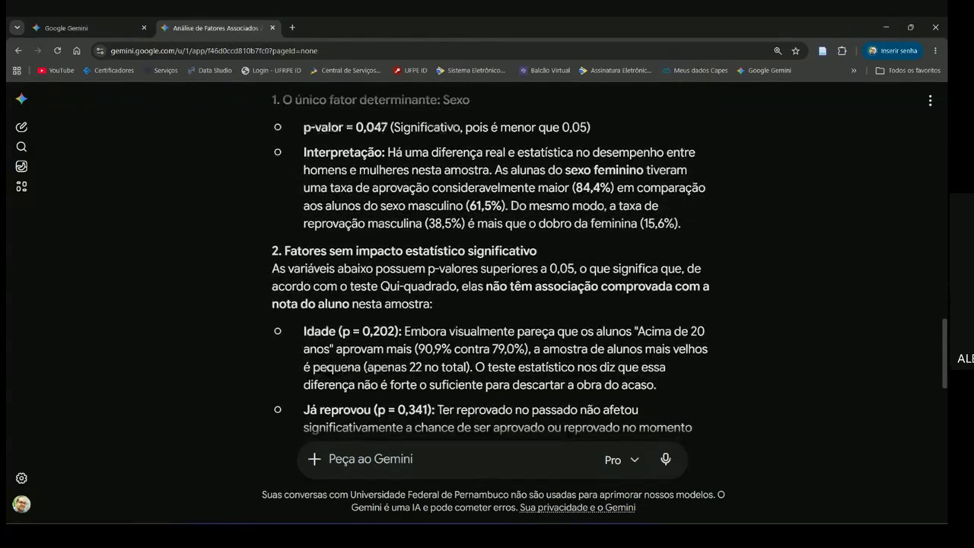
{"action": "left_click_drag", "start_coordinate": [944, 365], "coordinate": [943, 340]}
{"action": "left_click_drag", "start_coordinate": [305, 257], "coordinate": [332, 259]}
{"action": "left_click_drag", "start_coordinate": [316, 297], "coordinate": [335, 297]}
{"action": "left_click_drag", "start_coordinate": [944, 343], "coordinate": [943, 387]}
{"action": "left_click", "coordinate": [423, 464]}
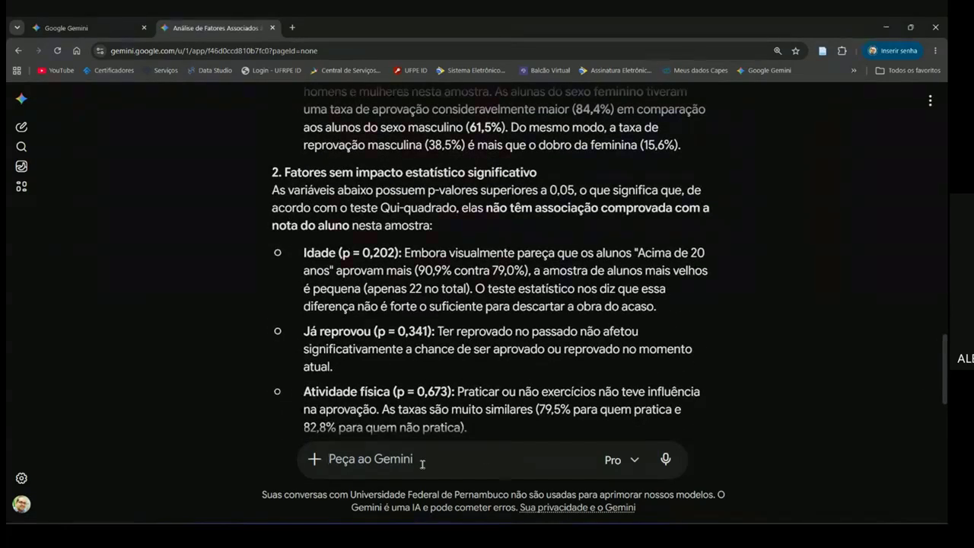
{"action": "type", "text": "Escreva de forma contínua"}
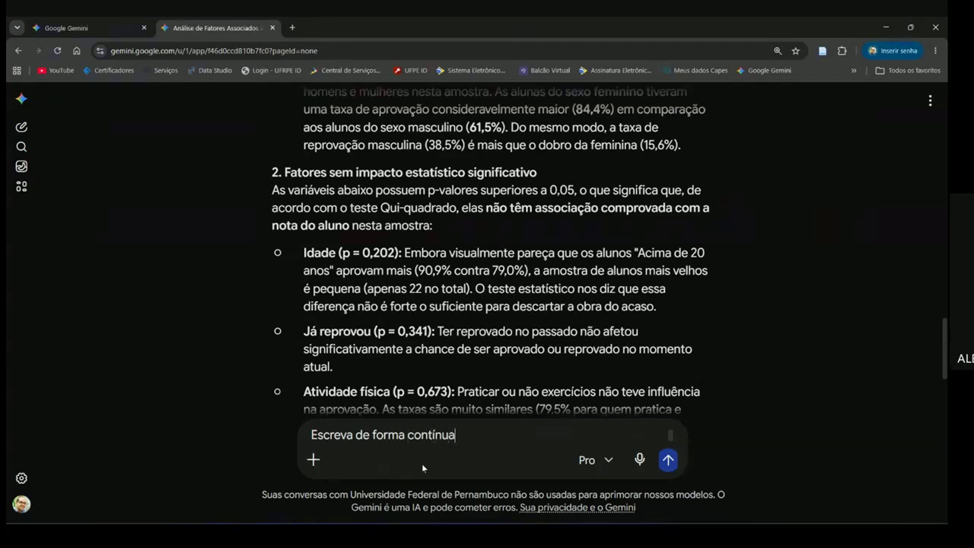
{"action": "key", "text": "Return"}
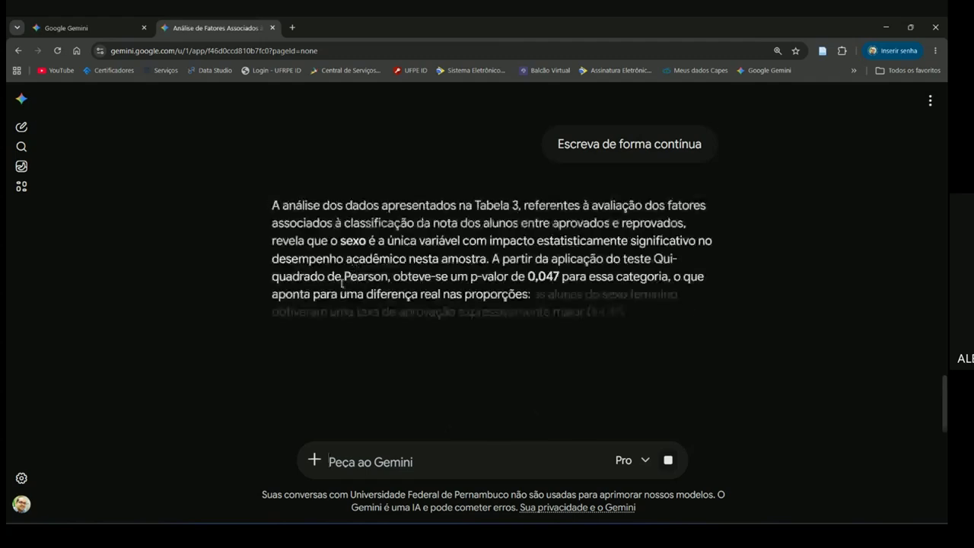
Copy both paragraphs of Gemini's continuous-text answer about Tabela 3
{"action": "scroll", "coordinate": [307, 310], "scroll_direction": "down", "scroll_amount": 1}
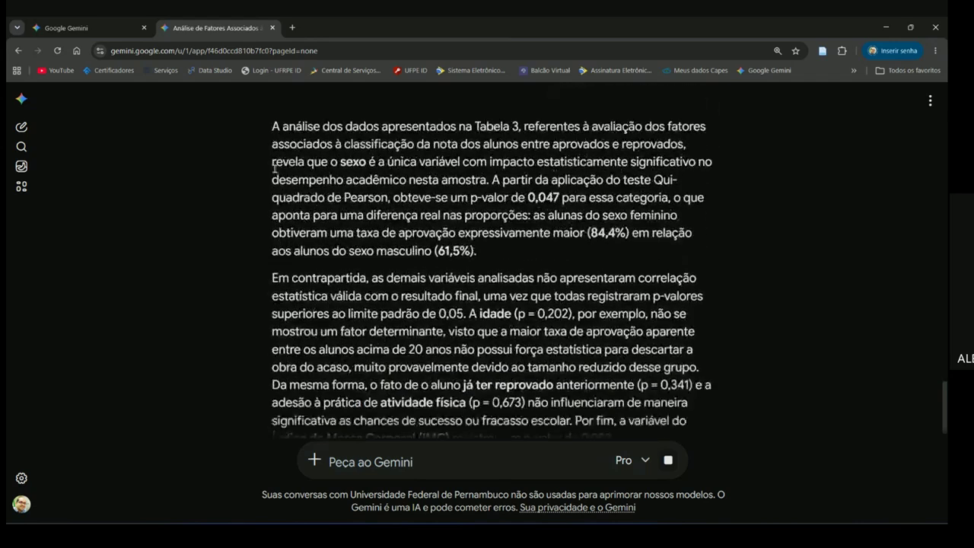
{"action": "left_click_drag", "start_coordinate": [272, 129], "coordinate": [512, 415]}
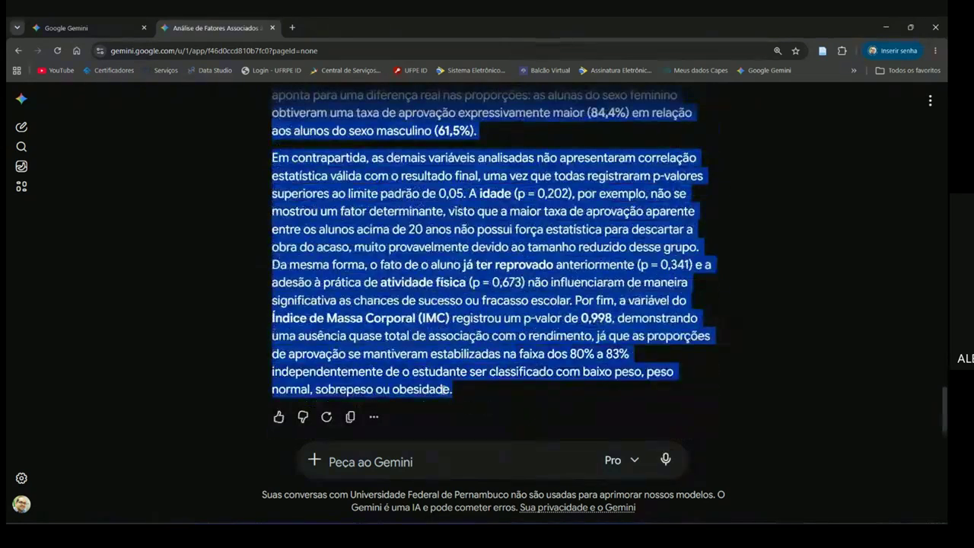
{"action": "right_click", "coordinate": [442, 242]}
{"action": "left_click", "coordinate": [477, 252]}
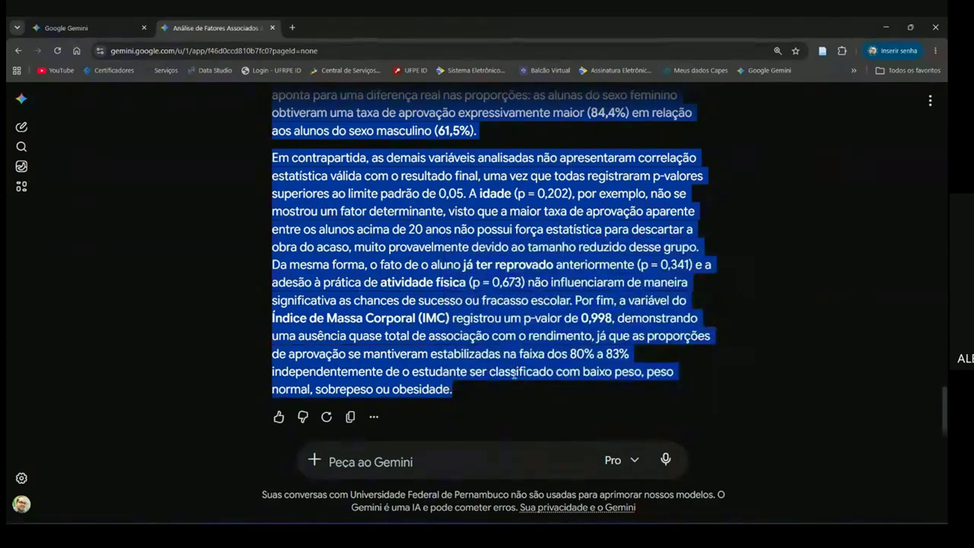
Switch to the RELATÓRIO ESTATÍSTICO document in Word and paste the copied text unformatted between the existing interpretive paragraph and Tabela 3, with blank lines around it
{"action": "left_click", "coordinate": [467, 536]}
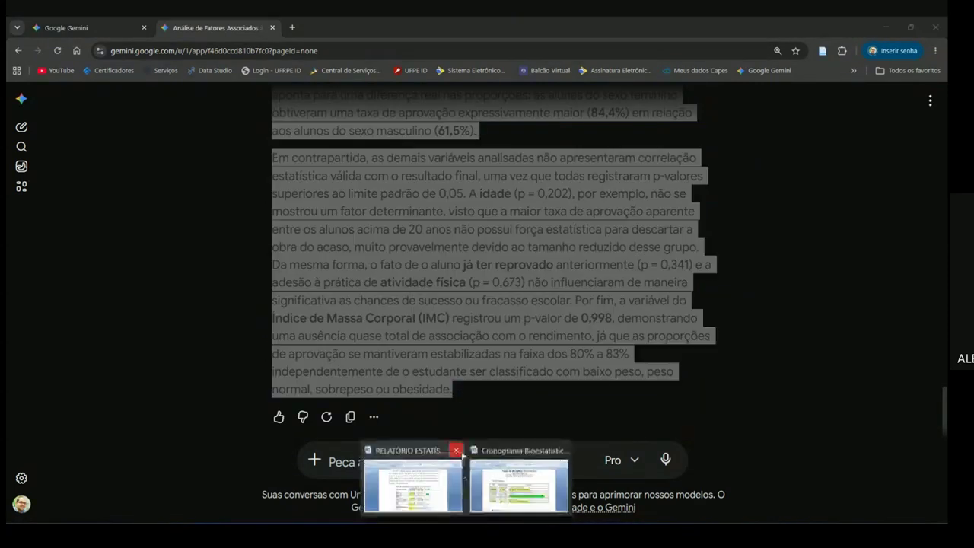
{"action": "left_click", "coordinate": [435, 480]}
{"action": "left_click", "coordinate": [444, 265]}
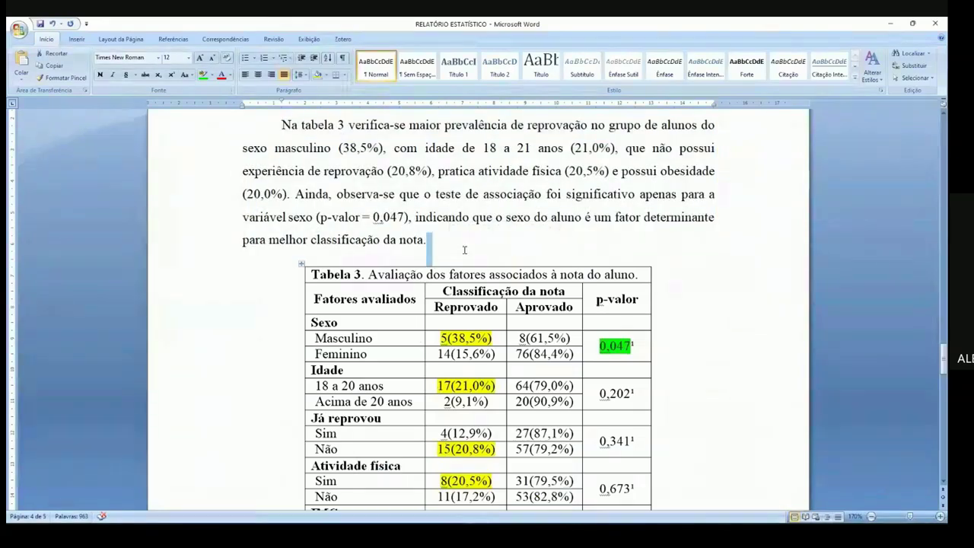
{"action": "key", "text": "Return"}
{"action": "key", "text": "Return"}
{"action": "key", "text": "Return"}
{"action": "key", "text": "Return"}
{"action": "left_click", "coordinate": [312, 296]}
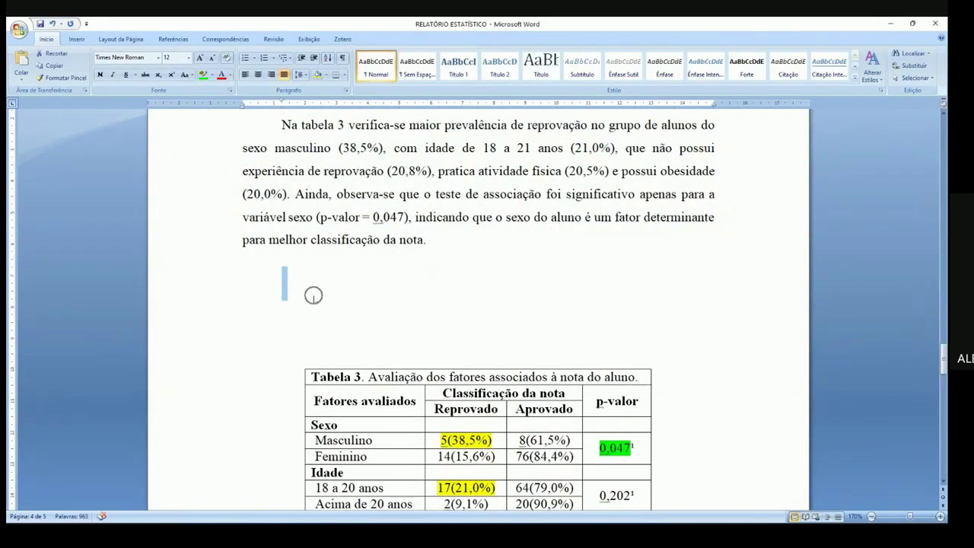
{"action": "key", "text": "ctrl+alt+v"}
{"action": "key", "text": "Return"}
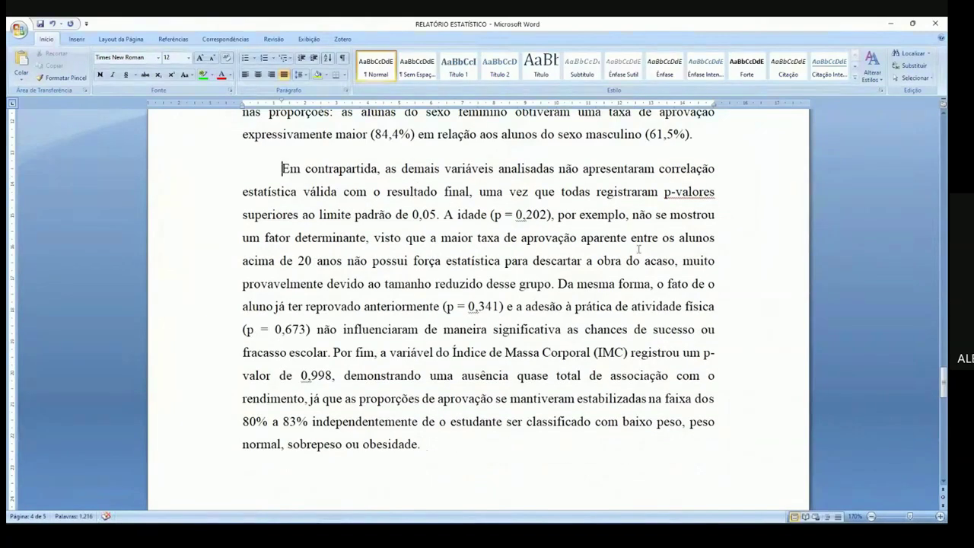
Highlight both pasted Gemini paragraphs above Tabela 3 in bright green
{"action": "left_click_drag", "start_coordinate": [944, 383], "coordinate": [943, 357]}
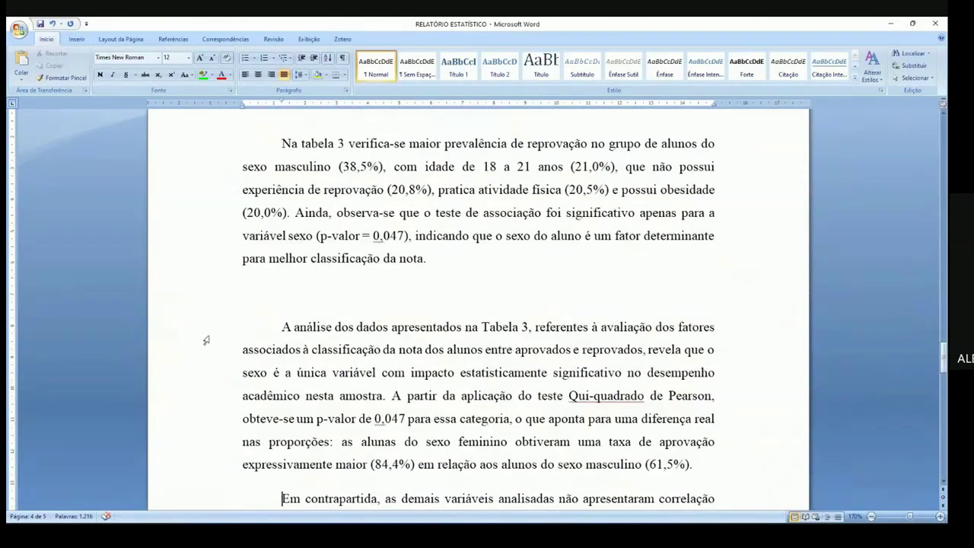
{"action": "left_click", "coordinate": [207, 333]}
{"action": "scroll", "coordinate": [477, 304], "scroll_direction": "down", "scroll_amount": 9}
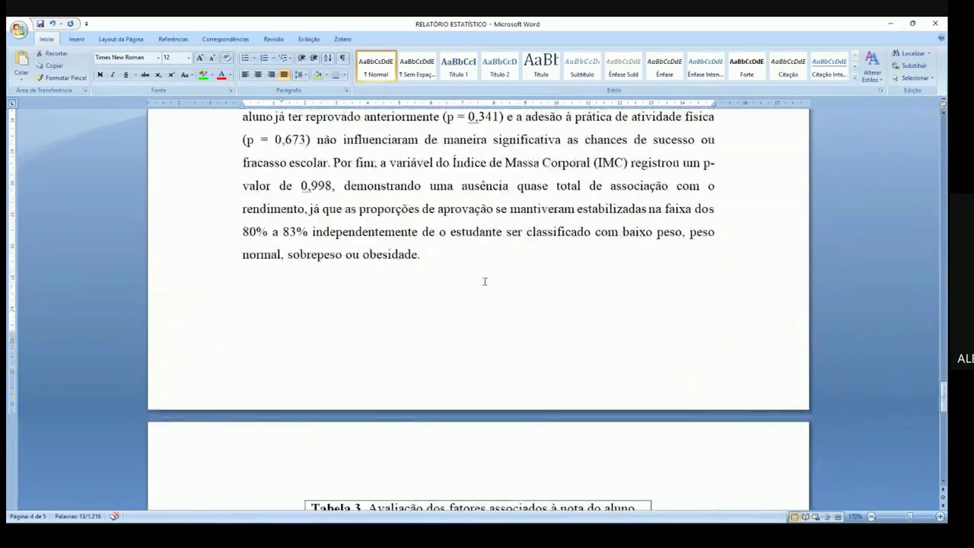
{"action": "left_click", "coordinate": [480, 275], "text": "shift"}
{"action": "left_click", "coordinate": [203, 75]}
{"action": "left_click_drag", "start_coordinate": [943, 397], "coordinate": [943, 367]}
{"action": "left_click", "coordinate": [462, 288]}
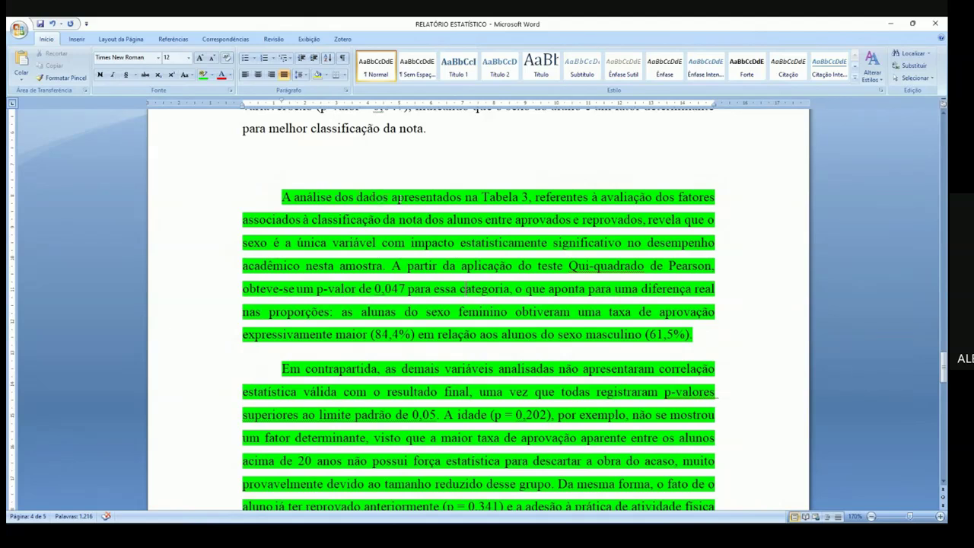
Review the first pasted paragraph, from its reference to Tabela 3 through the p-value for sexo and the approval rates
{"action": "left_click_drag", "start_coordinate": [535, 196], "coordinate": [653, 196]}
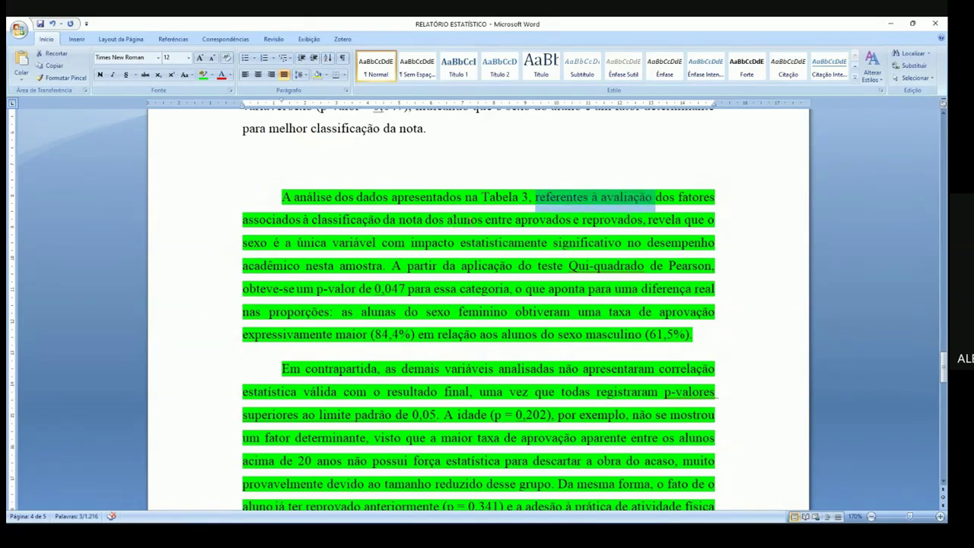
{"action": "double_click", "coordinate": [542, 222]}
{"action": "double_click", "coordinate": [618, 225]}
{"action": "left_click_drag", "start_coordinate": [296, 243], "coordinate": [382, 243]}
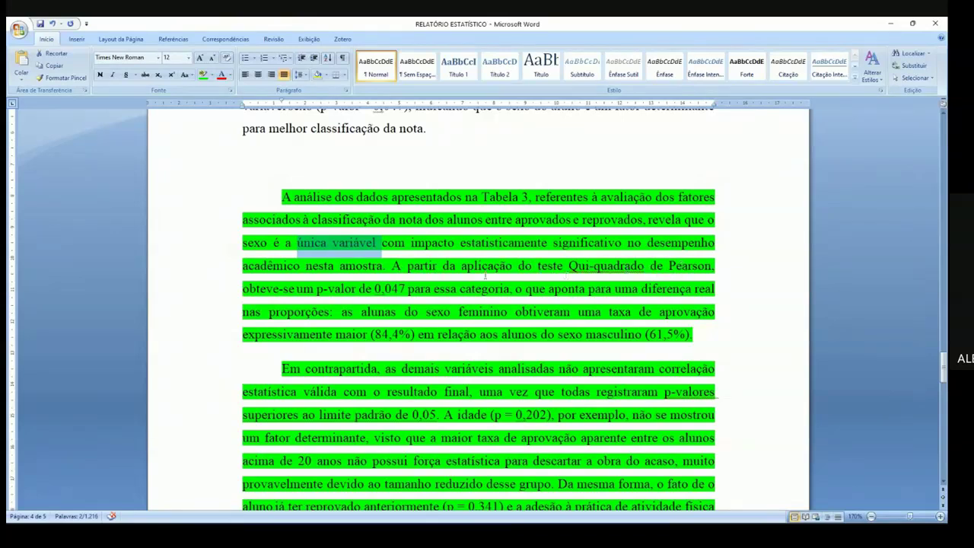
{"action": "left_click_drag", "start_coordinate": [390, 288], "coordinate": [415, 290]}
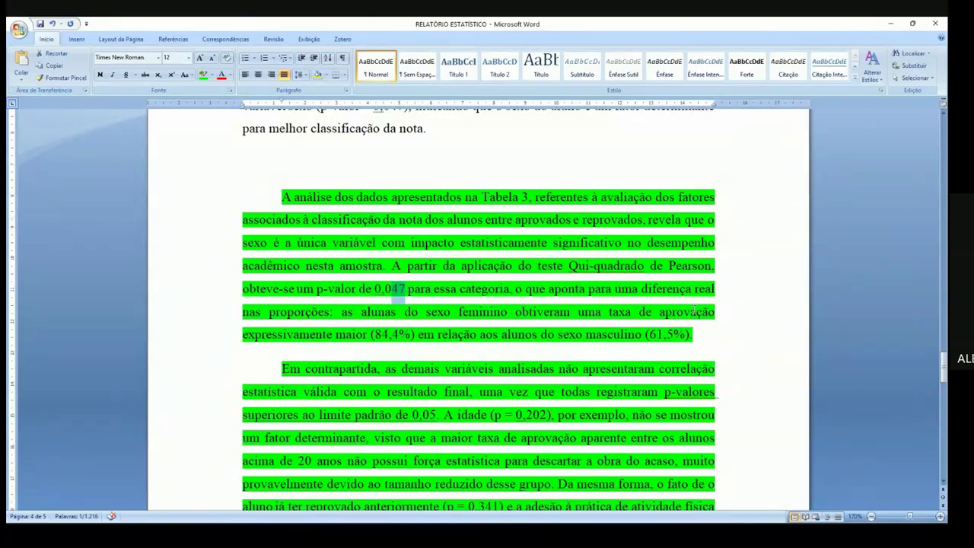
{"action": "left_click_drag", "start_coordinate": [340, 312], "coordinate": [378, 335]}
Remove the green highlight from the first pasted paragraph, beginning "A análise dos dados apresentados na Tabela 3"
{"action": "left_click_drag", "start_coordinate": [438, 335], "coordinate": [283, 164]}
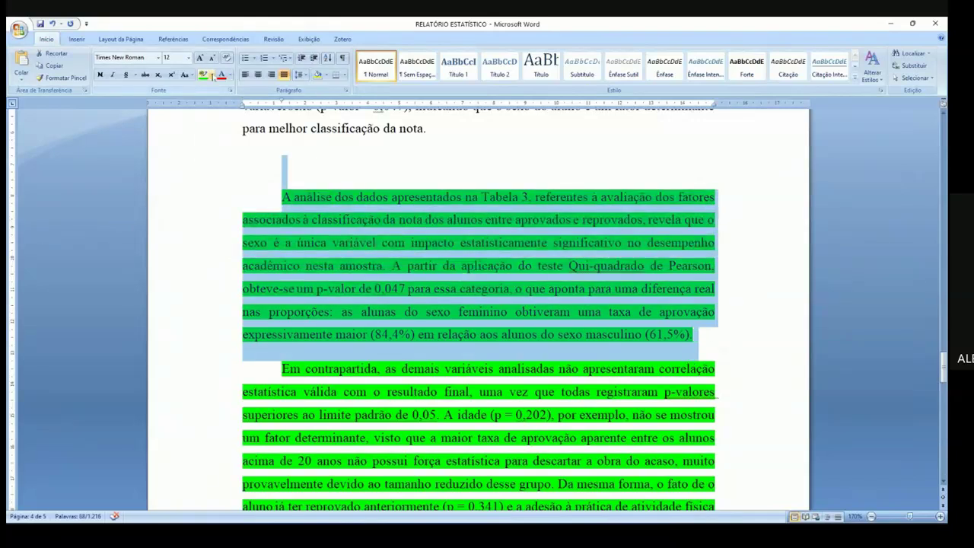
{"action": "left_click", "coordinate": [213, 75]}
{"action": "left_click", "coordinate": [229, 128]}
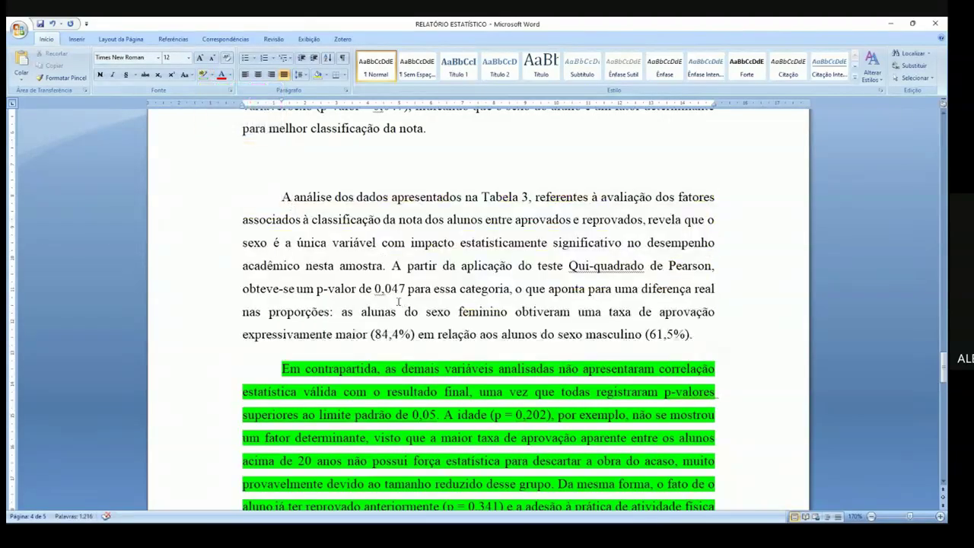
Remove the green highlight from the second pasted paragraph, beginning "Em contrapartida, as demais variáveis analisadas"
{"action": "scroll", "coordinate": [397, 302], "scroll_direction": "down", "scroll_amount": 3}
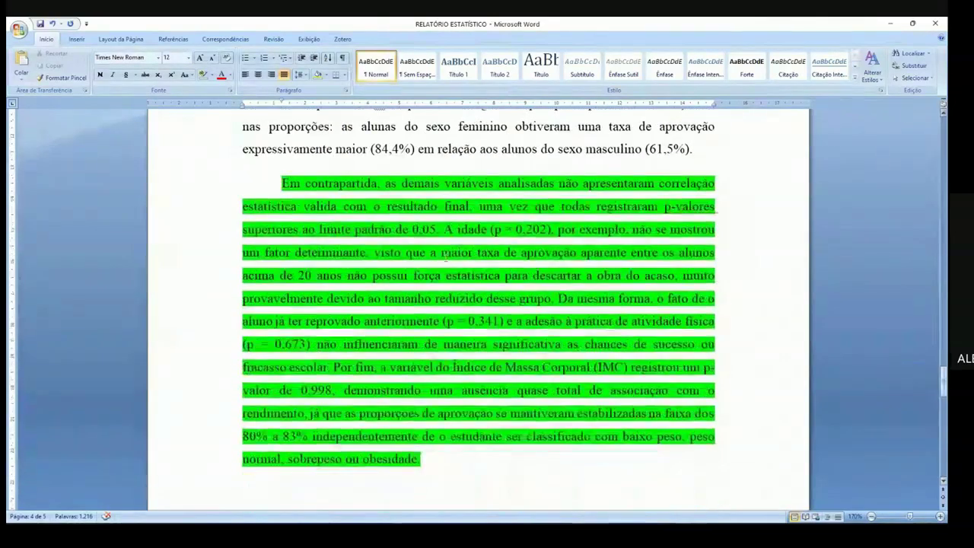
{"action": "left_click_drag", "start_coordinate": [281, 184], "coordinate": [417, 473]}
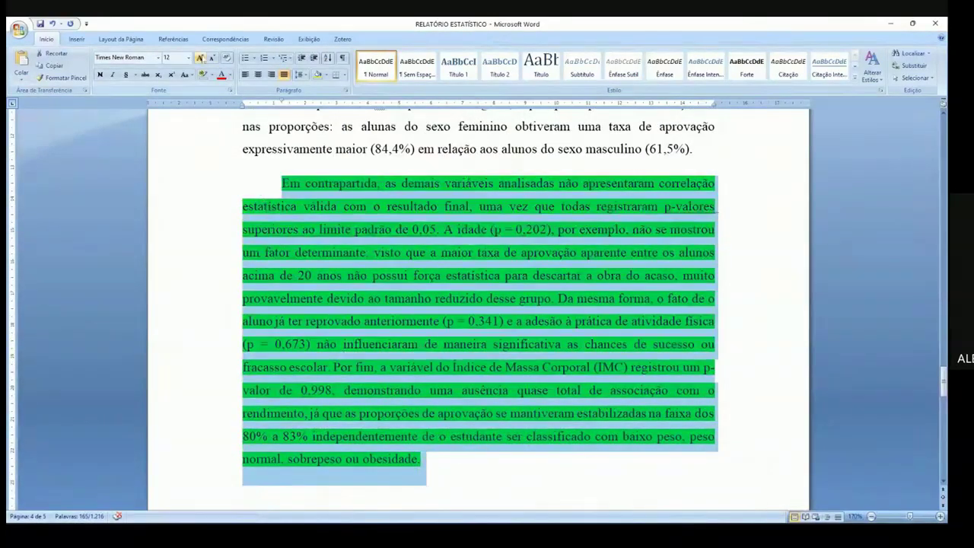
{"action": "left_click", "coordinate": [202, 74]}
Select the original interpretive paragraph beginning "Na tabela 3 verifica-se" to compare it with the pasted Gemini text
{"action": "left_click_drag", "start_coordinate": [943, 381], "coordinate": [944, 364]}
{"action": "left_click", "coordinate": [348, 221]}
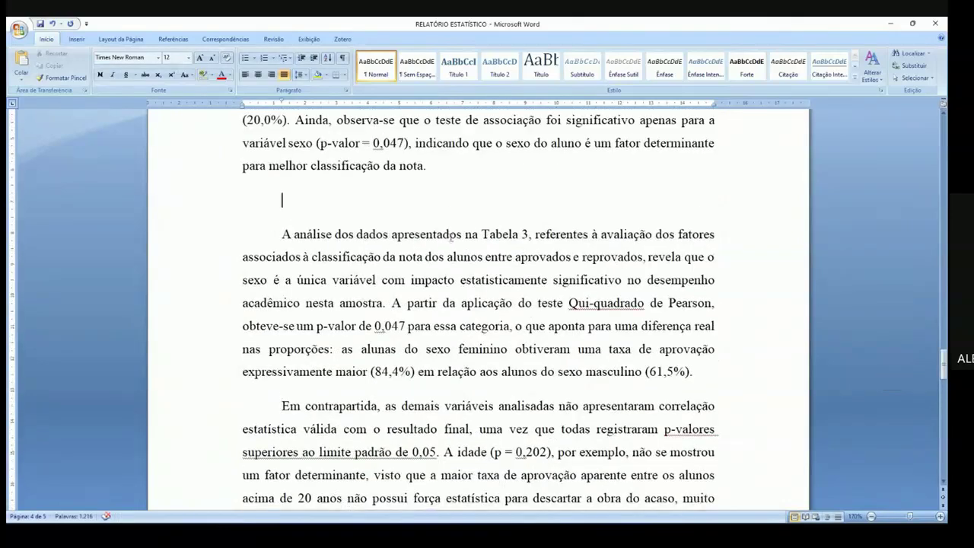
{"action": "left_click_drag", "start_coordinate": [938, 365], "coordinate": [938, 357]}
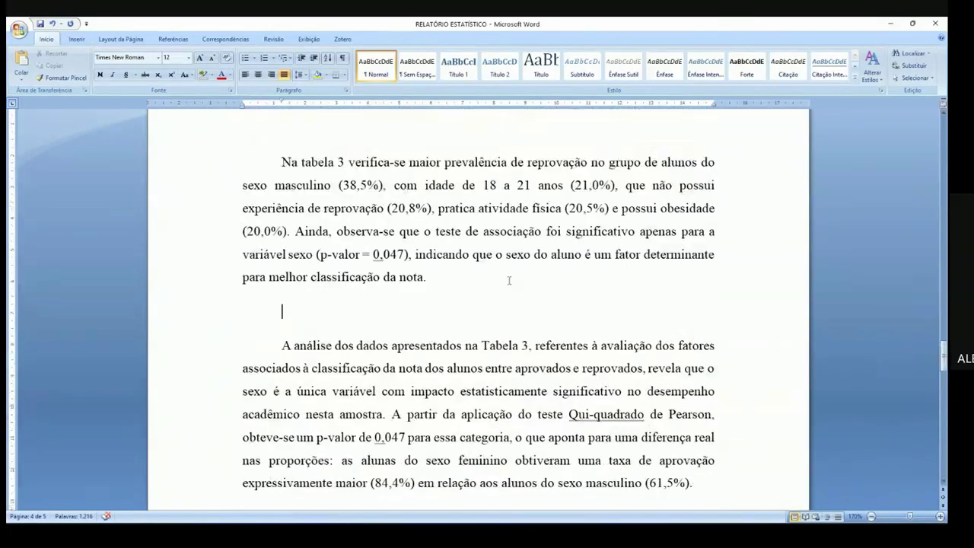
{"action": "key", "text": "shift+Up"}
{"action": "key", "text": "shift+Up"}
{"action": "key", "text": "shift+Up"}
{"action": "key", "text": "shift+Up"}
{"action": "key", "text": "shift+Up"}
{"action": "key", "text": "shift+Up"}
{"action": "key", "text": "shift+Up"}
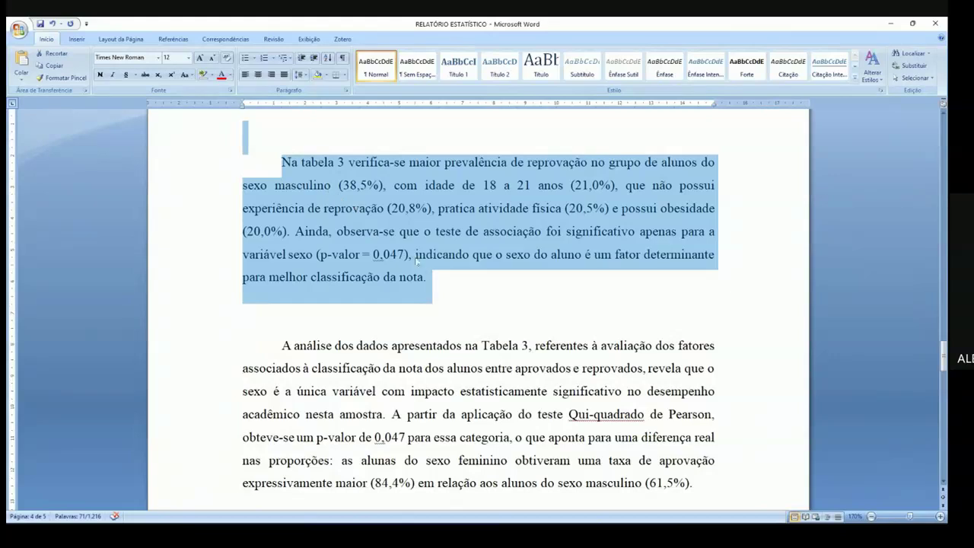
Remove the spacing after the first pasted paragraph, which ends with the approval rate for male students (61,5%)
{"action": "scroll", "coordinate": [935, 368], "scroll_direction": "down", "scroll_amount": 3}
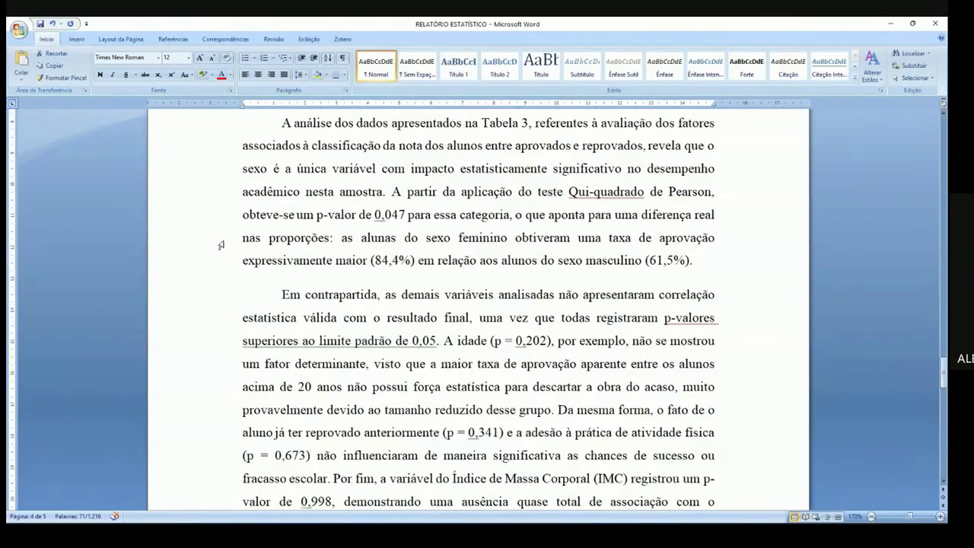
{"action": "left_click", "coordinate": [220, 258]}
{"action": "left_click", "coordinate": [299, 74]}
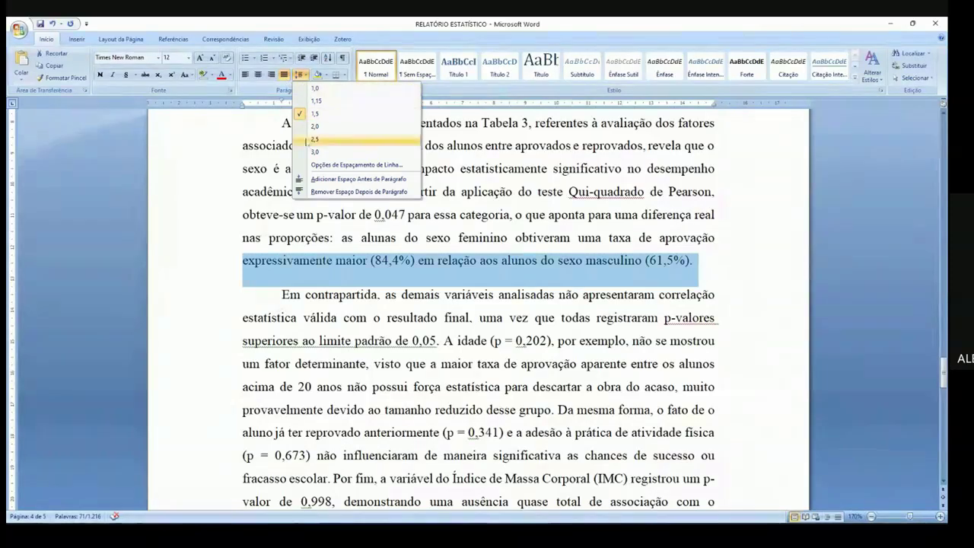
{"action": "left_click", "coordinate": [327, 191]}
{"action": "left_click", "coordinate": [357, 260]}
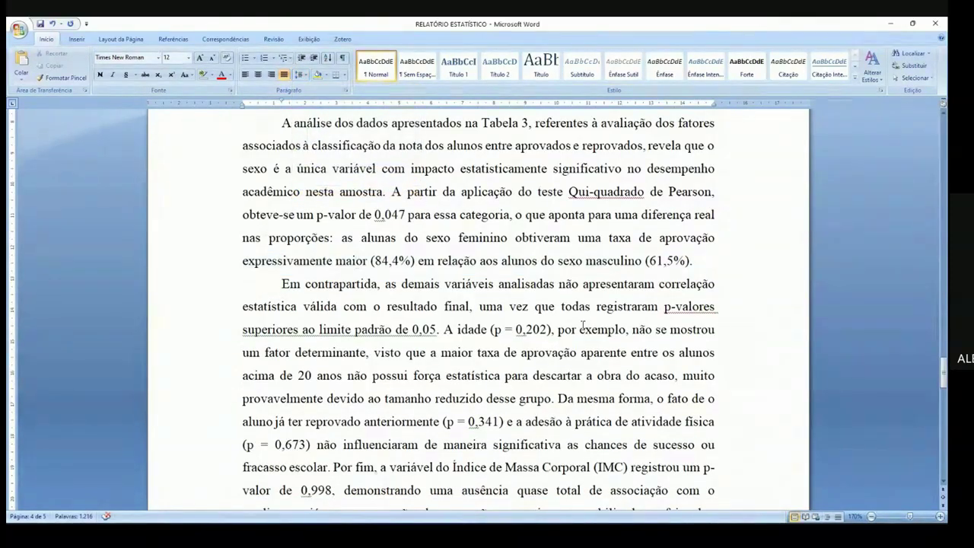
Switch to the Aula - 16.06.txt notes in Notepad and add the line "DEVE USAR A IA PARA ANALISAR OS DADOS??????" below the Pearson test notes
{"action": "key", "text": "alt+Tab"}
{"action": "left_click", "coordinate": [282, 371]}
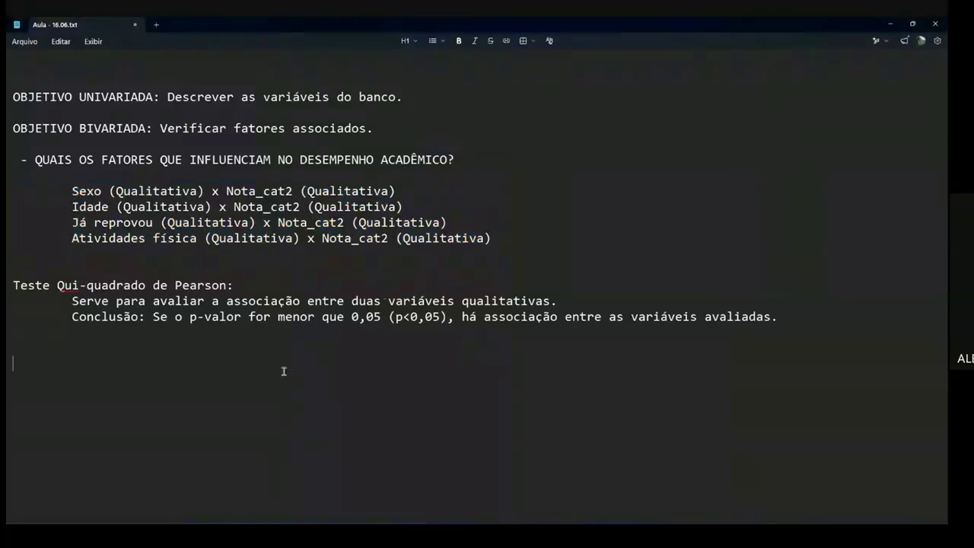
{"action": "key", "text": "Caps_Lock"}
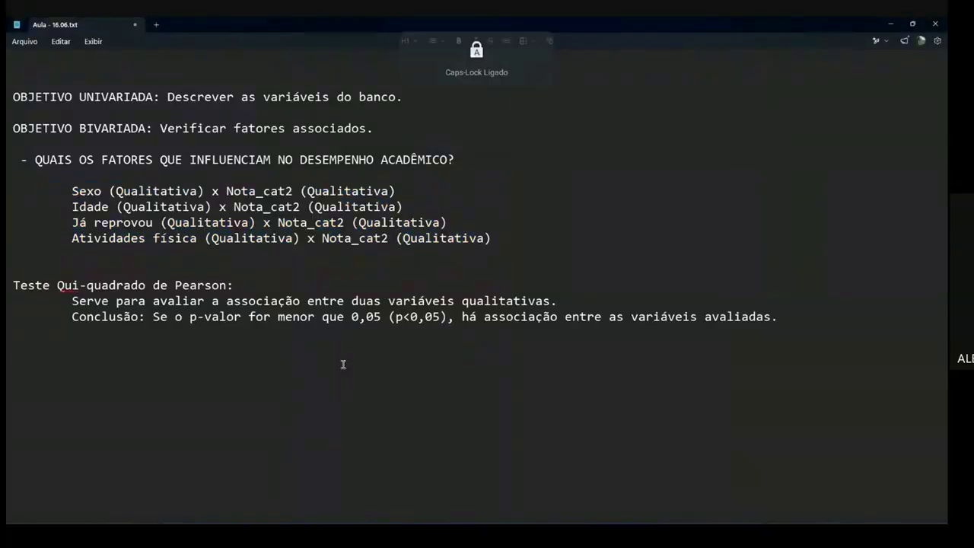
{"action": "type", "text": "DEVE USAR O"}
{"action": "key", "text": "BackSpace"}
{"action": "type", "text": "A IA PARA ANALISAR"}
{"action": "key", "text": "BackSpace"}
{"action": "key", "text": "BackSpace"}
{"action": "key", "text": "BackSpace"}
{"action": "type", "text": "ISAR OS DADO"}
{"action": "key", "text": "BackSpace"}
{"action": "type", "text": "S DADOS??????"}
Select the whole question about using AI to analyse the data in the notes to emphasize it
{"action": "left_click_drag", "start_coordinate": [343, 380], "coordinate": [10, 373]}
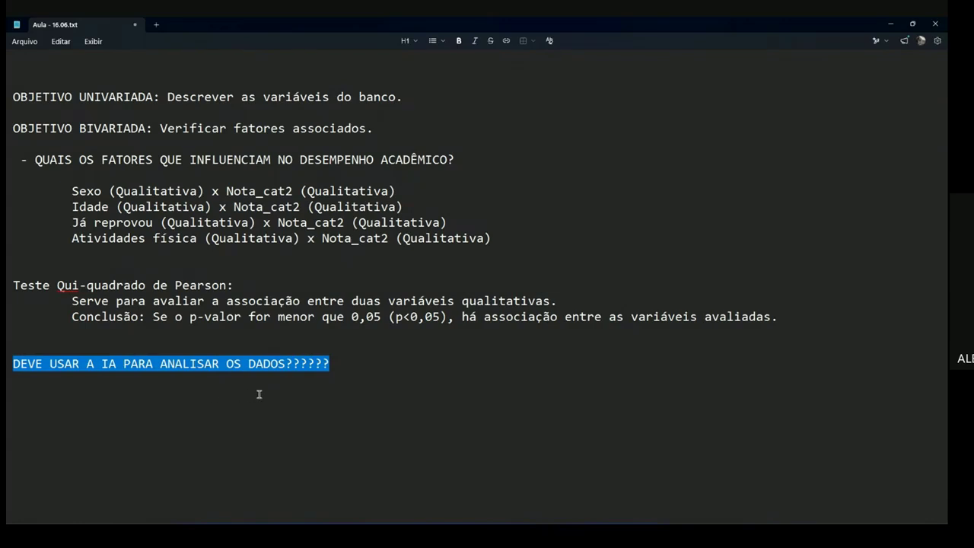
{"action": "left_click", "coordinate": [82, 366]}
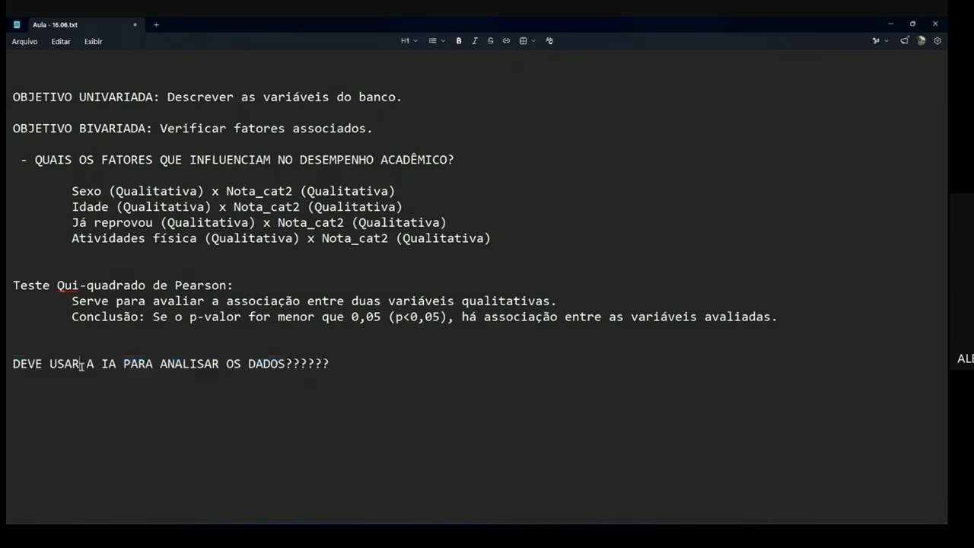
{"action": "left_click_drag", "start_coordinate": [328, 366], "coordinate": [13, 366]}
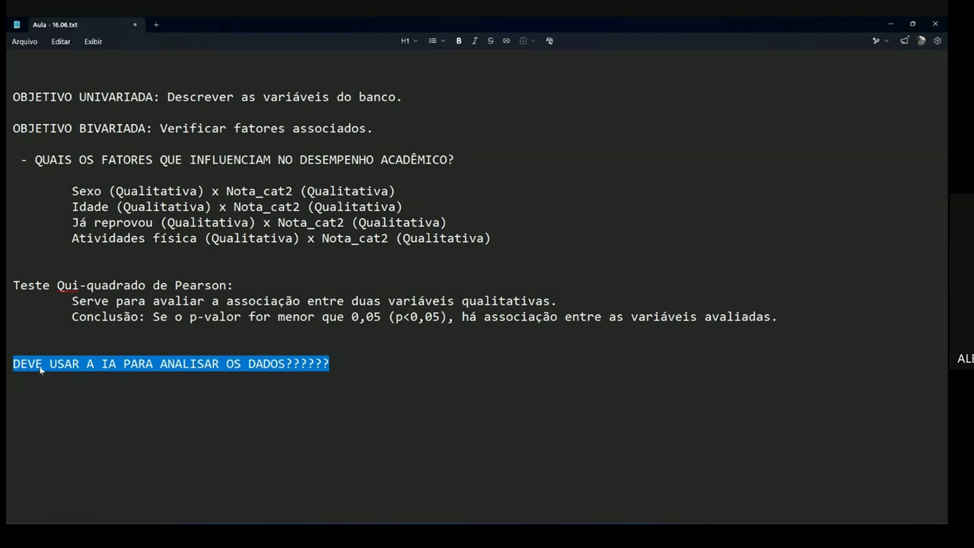
Return to the RELATÓRIO ESTATÍSTICO document in Word and remove all yellow and green highlighting from Tabela 3
{"action": "key", "text": "alt+Tab"}
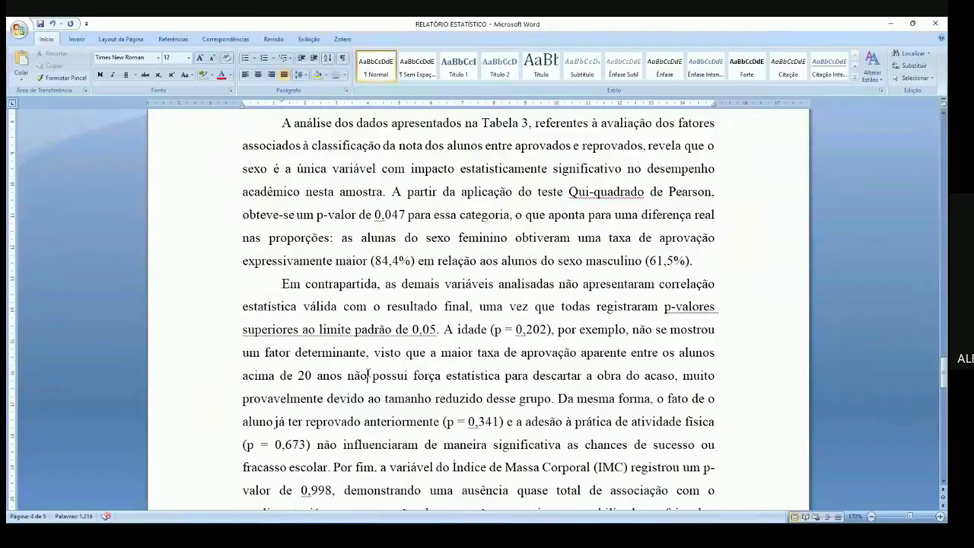
{"action": "scroll", "coordinate": [898, 389], "scroll_direction": "up", "scroll_amount": 4}
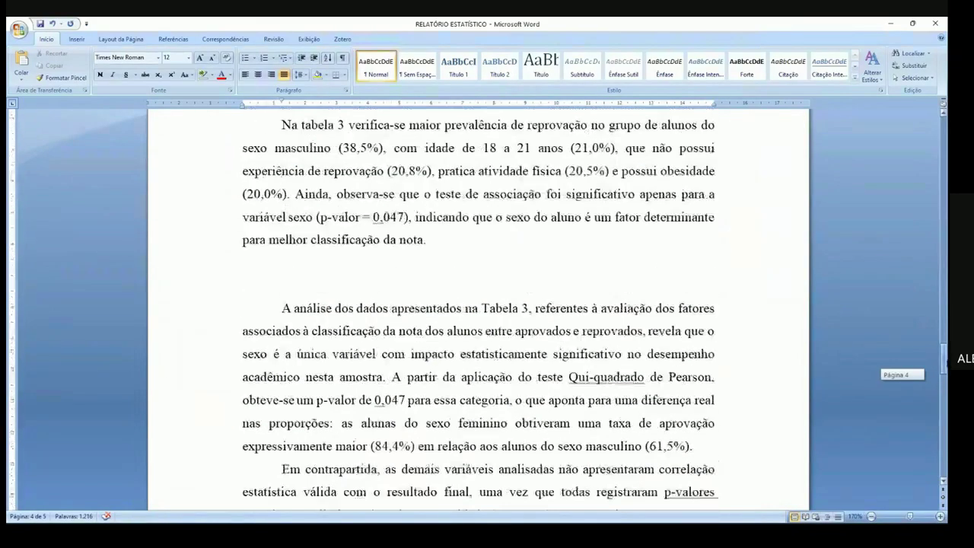
{"action": "scroll", "coordinate": [462, 194], "scroll_direction": "down", "scroll_amount": 10}
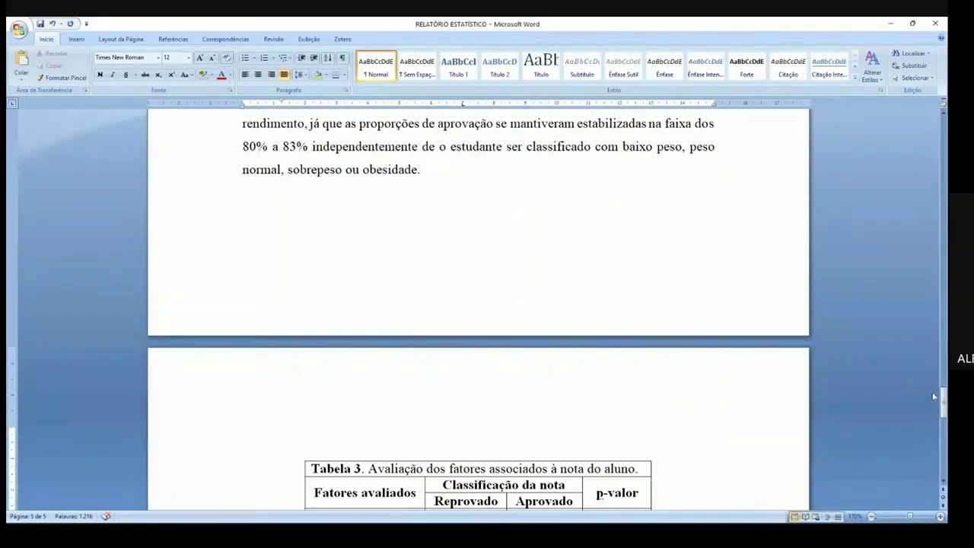
{"action": "scroll", "coordinate": [502, 213], "scroll_direction": "down", "scroll_amount": 5}
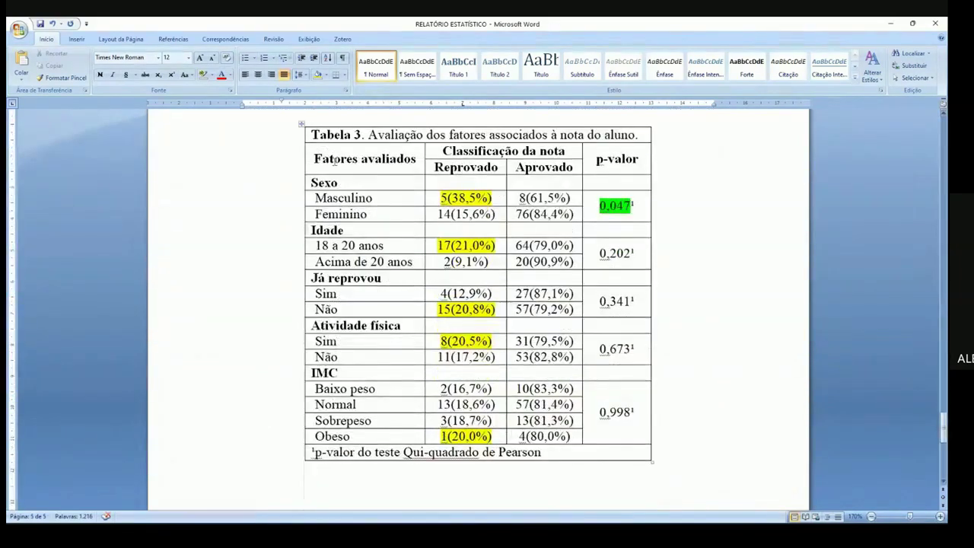
{"action": "left_click", "coordinate": [301, 125]}
{"action": "left_click", "coordinate": [202, 74]}
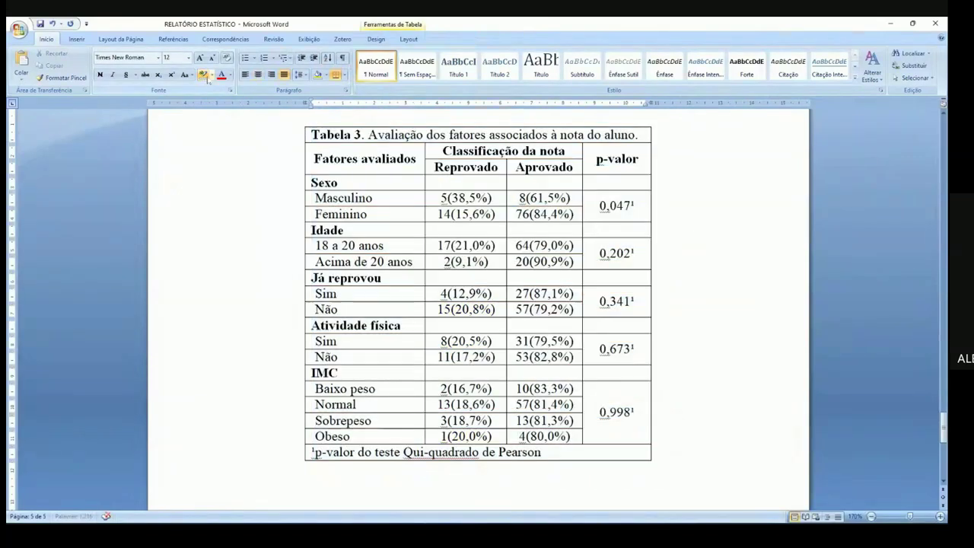
{"action": "left_click", "coordinate": [302, 124]}
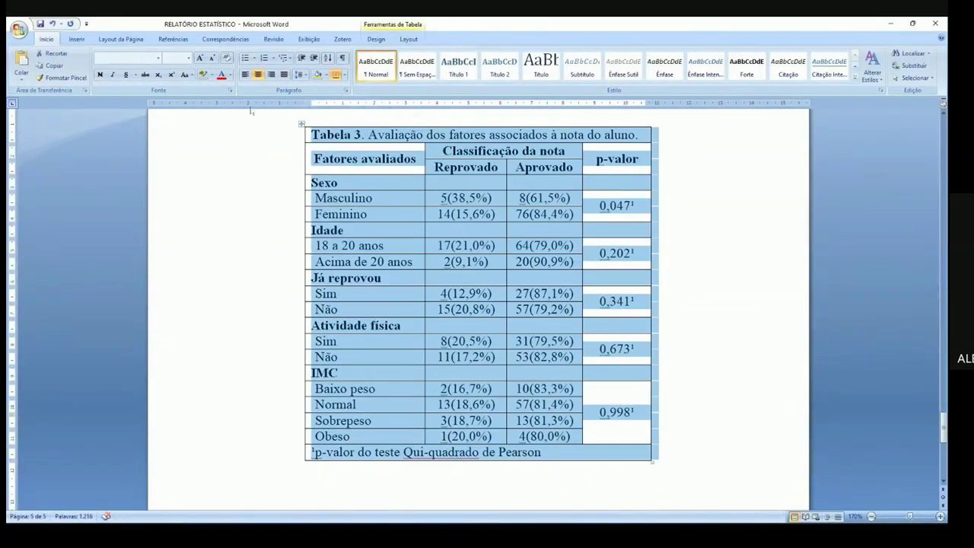
{"action": "left_click", "coordinate": [370, 213]}
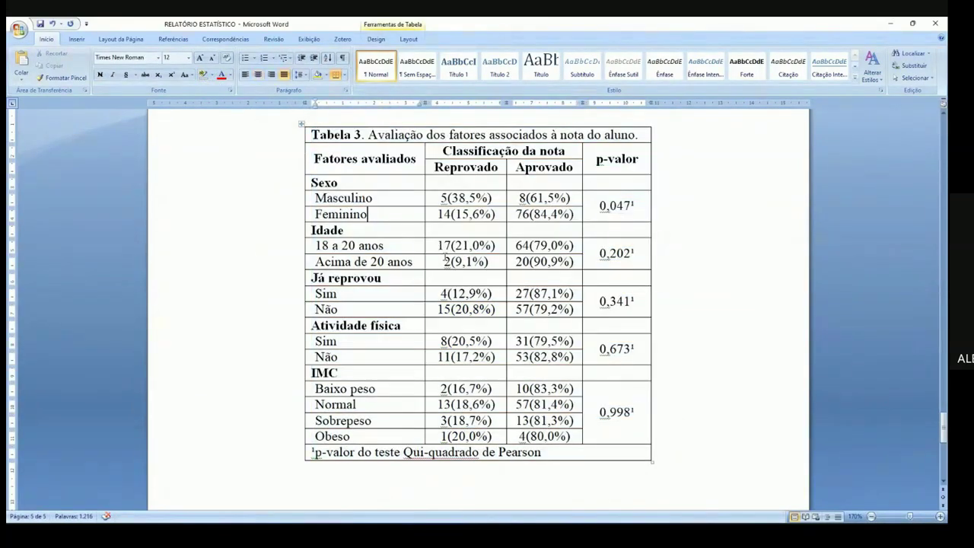
Select Tabela 3's Qui-quadrado de Pearson footnote, and switch to the Notepad notes to mark the matching test heading
{"action": "triple_click", "coordinate": [455, 453]}
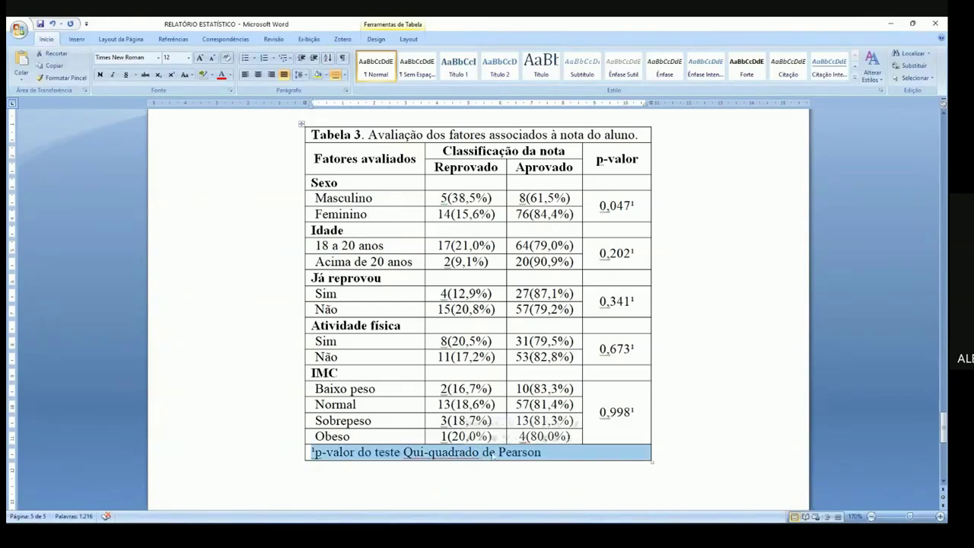
{"action": "key", "text": "alt+Tab"}
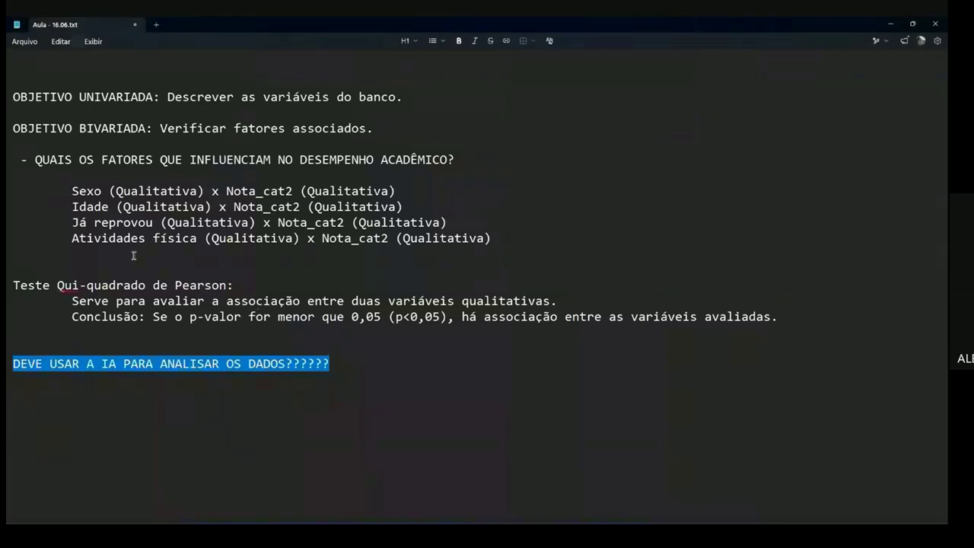
{"action": "left_click_drag", "start_coordinate": [21, 285], "coordinate": [198, 288]}
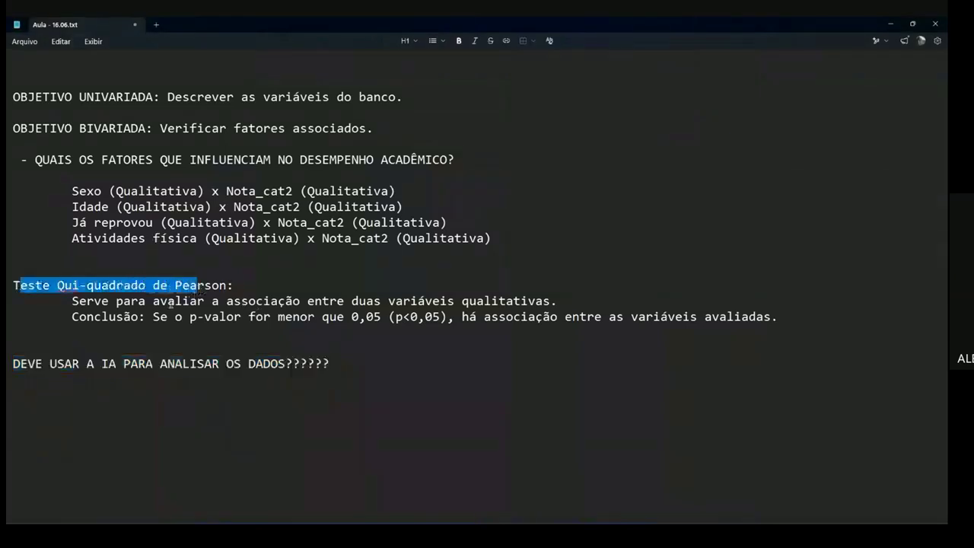
Insert three blank lines below the conclusion of the Teste Qui-quadrado de Pearson notes
{"action": "left_click_drag", "start_coordinate": [72, 302], "coordinate": [329, 302]}
{"action": "left_click_drag", "start_coordinate": [69, 317], "coordinate": [771, 322]}
{"action": "left_click", "coordinate": [753, 325]}
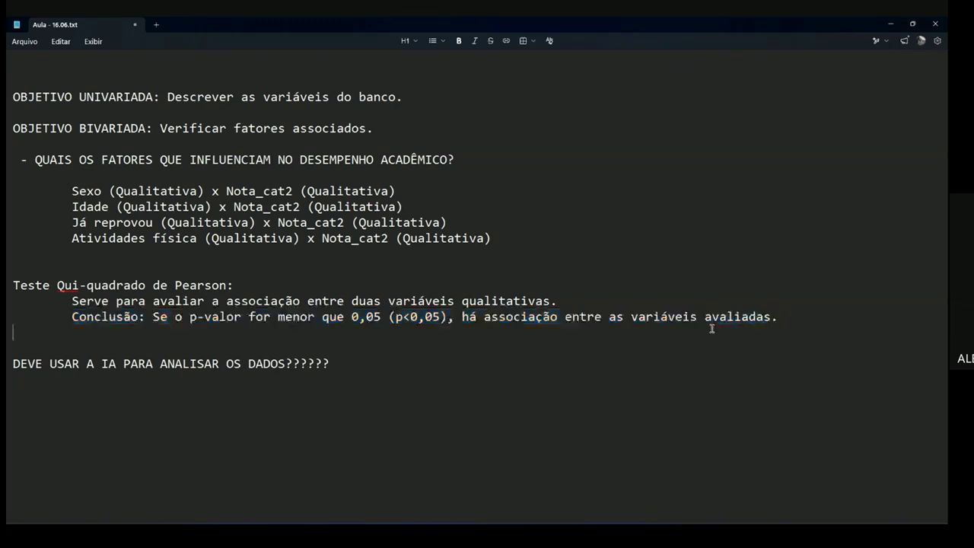
{"action": "key", "text": "Return"}
{"action": "key", "text": "Return"}
{"action": "key", "text": "Return"}
{"action": "left_click", "coordinate": [82, 352]}
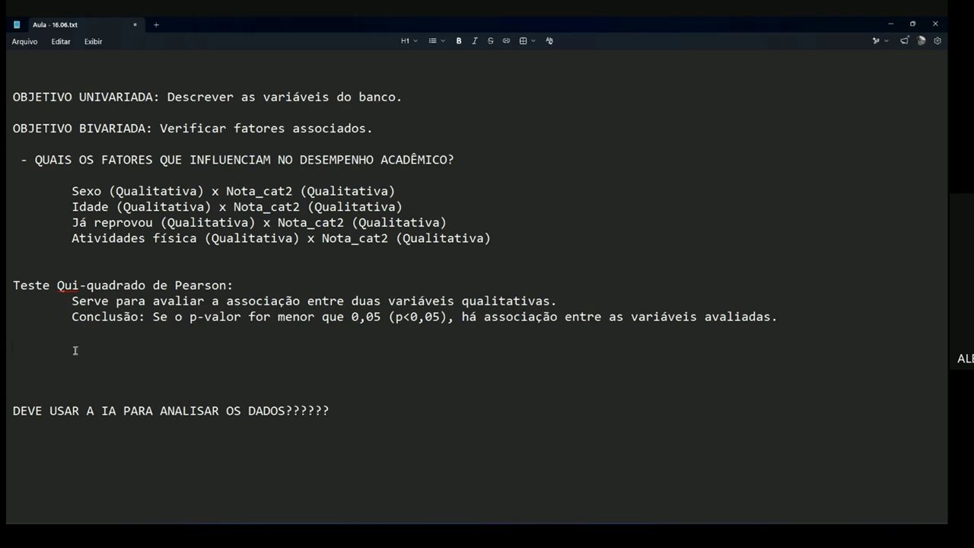
Add the heading "CONDIÇÕES PARA APLICAÇÃO DO TESTE QUI-QUADRADO" below the Pearson test notes
{"action": "key", "text": "alt+Tab"}
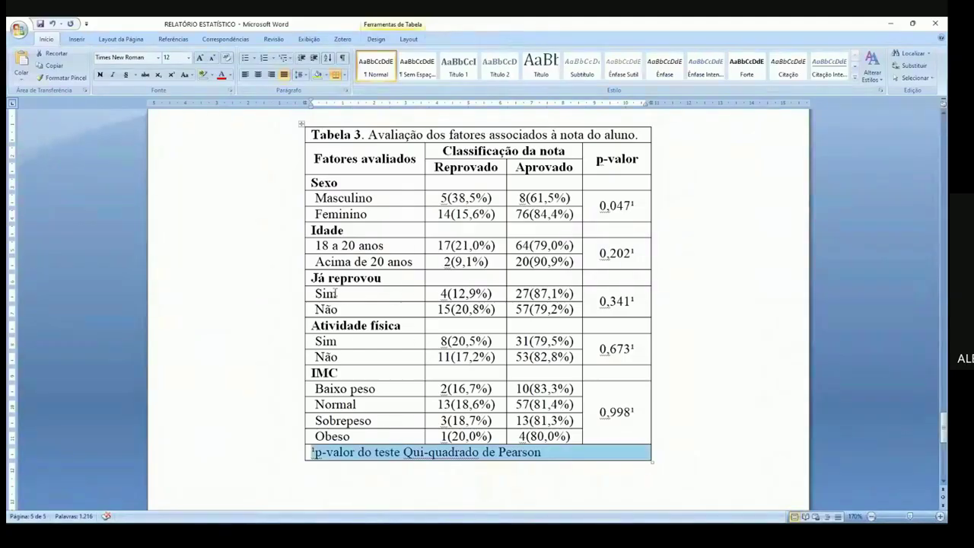
{"action": "key", "text": "alt+Tab"}
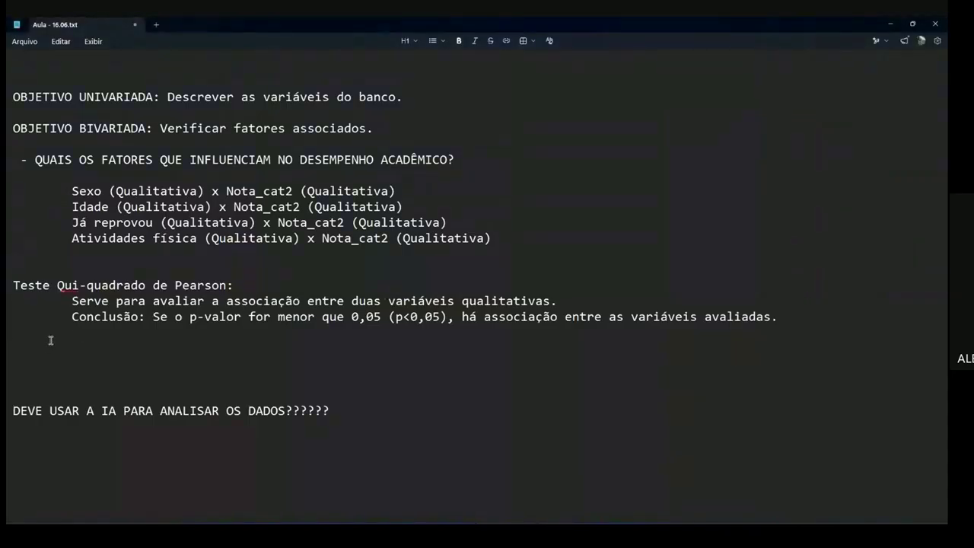
{"action": "type", "text": "CONDIÇÕES PARA "}
{"action": "type", "text": "APLICAÇ"}
{"action": "type", "text": "DO TESTE qUI"}
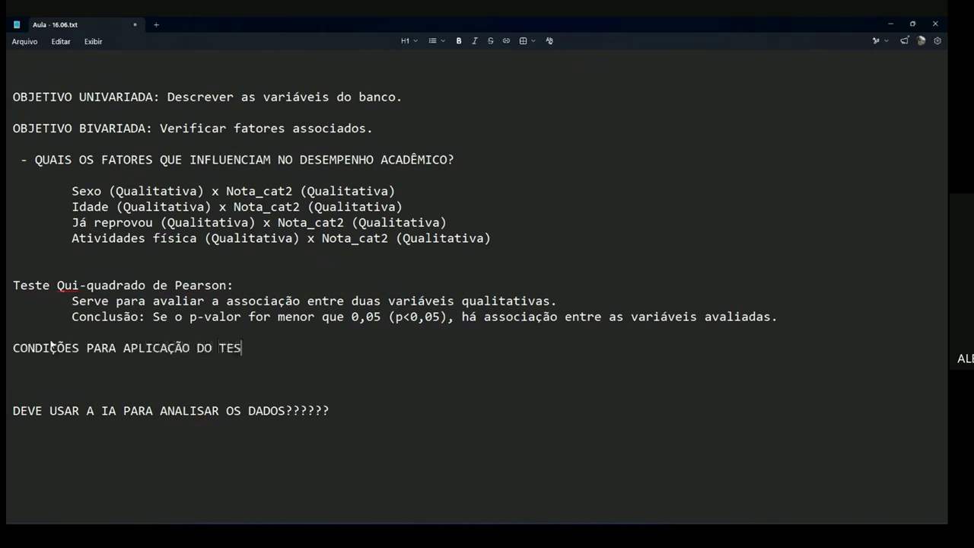
{"action": "key", "text": "BackSpace"}
{"action": "key", "text": "BackSpace"}
{"action": "key", "text": "BackSpace"}
{"action": "type", "text": "QUI0QUADRADO"}
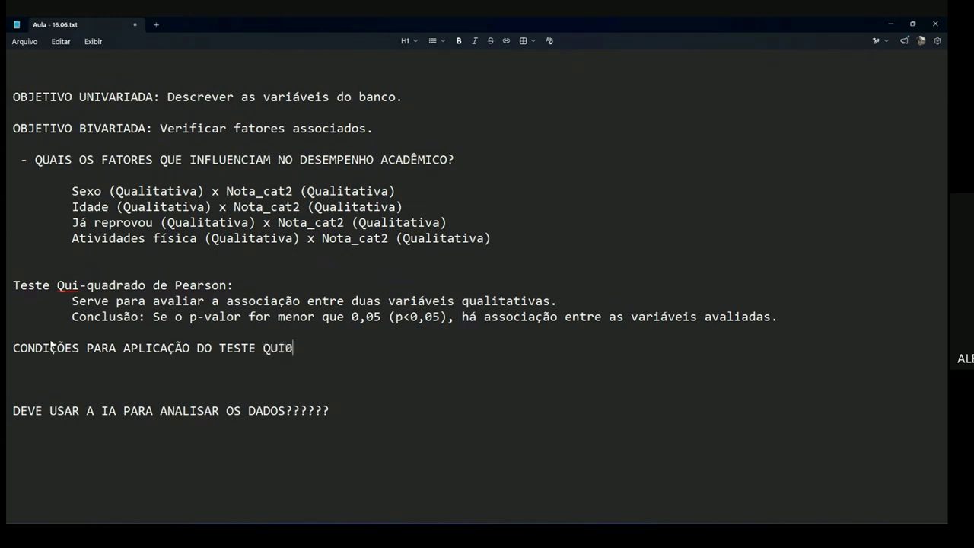
{"action": "key", "text": "Left"}
{"action": "key", "text": "Delete"}
{"action": "type", "text": "-"}
Review the new heading and the AI question in the notes, and Gemini's written analysis of Tabela 3 in the browser
{"action": "double_click", "coordinate": [53, 352]}
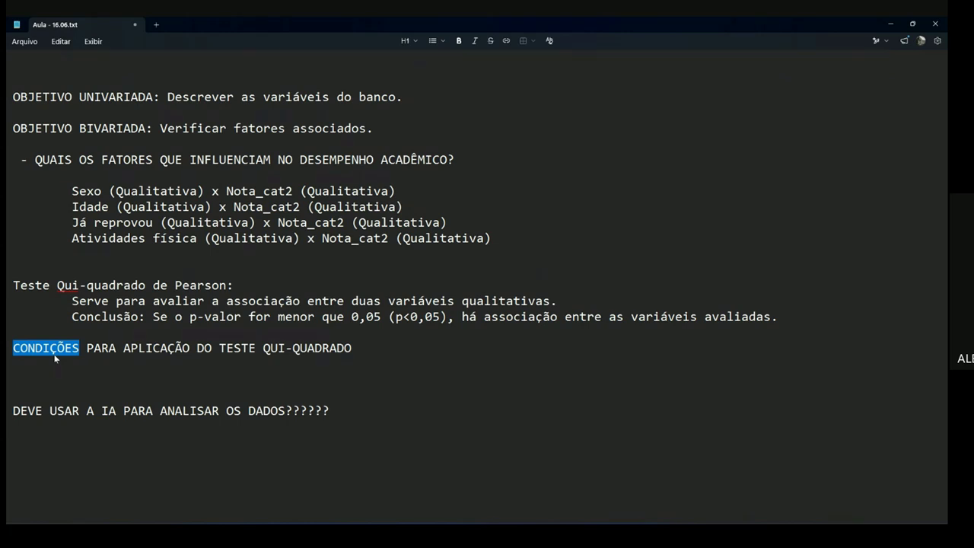
{"action": "left_click_drag", "start_coordinate": [353, 350], "coordinate": [14, 348]}
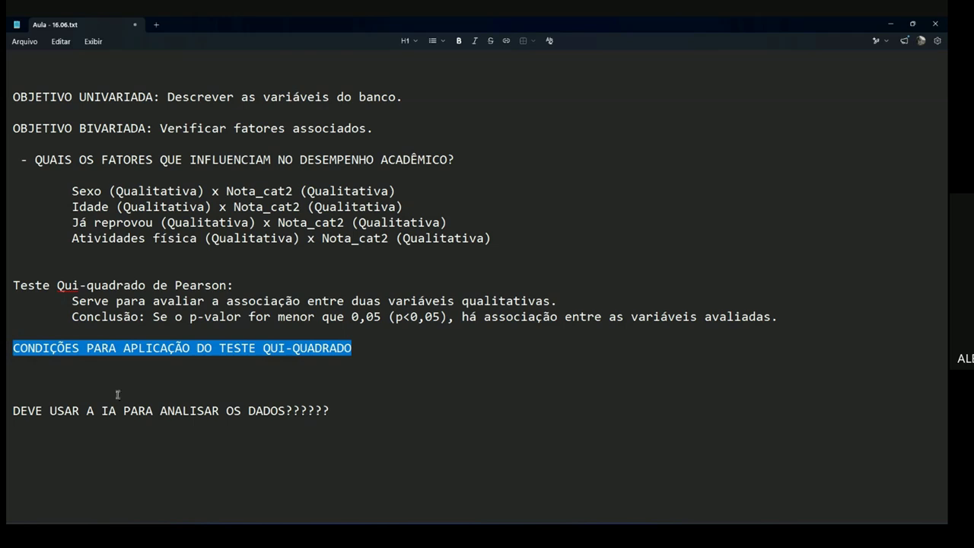
{"action": "left_click_drag", "start_coordinate": [330, 412], "coordinate": [13, 414]}
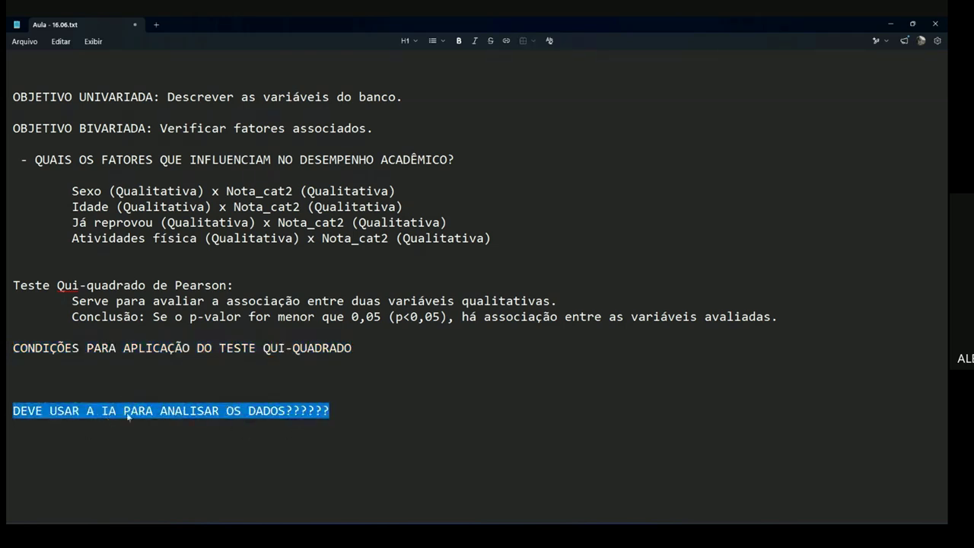
{"action": "key", "text": "alt+Tab"}
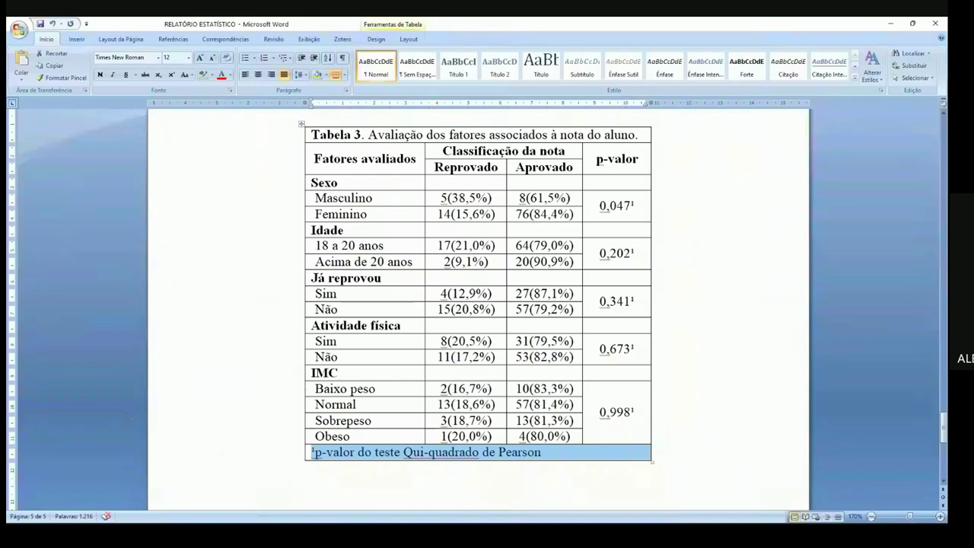
{"action": "mouse_move", "coordinate": [530, 535]}
{"action": "left_click", "coordinate": [689, 491]}
{"action": "left_click_drag", "start_coordinate": [535, 390], "coordinate": [312, 157]}
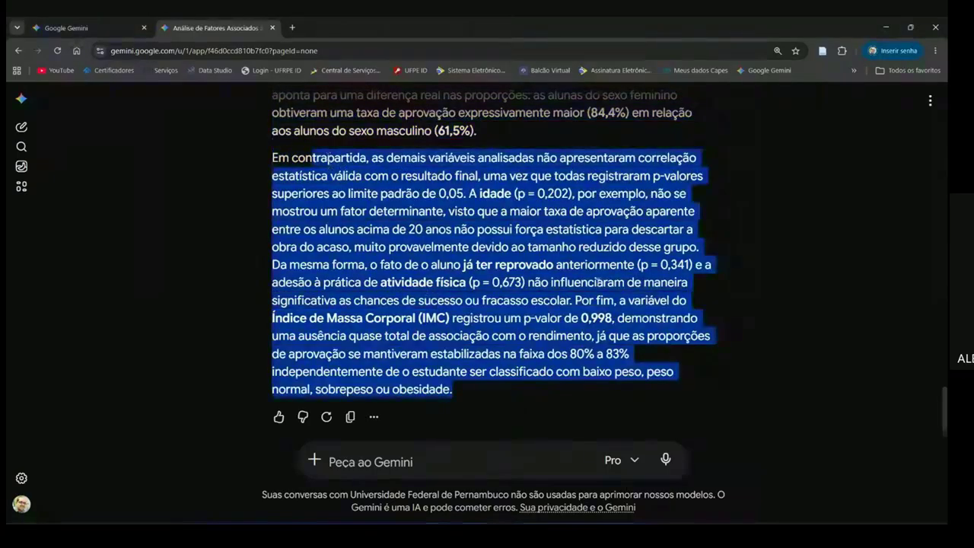
{"action": "left_click_drag", "start_coordinate": [943, 416], "coordinate": [943, 356]}
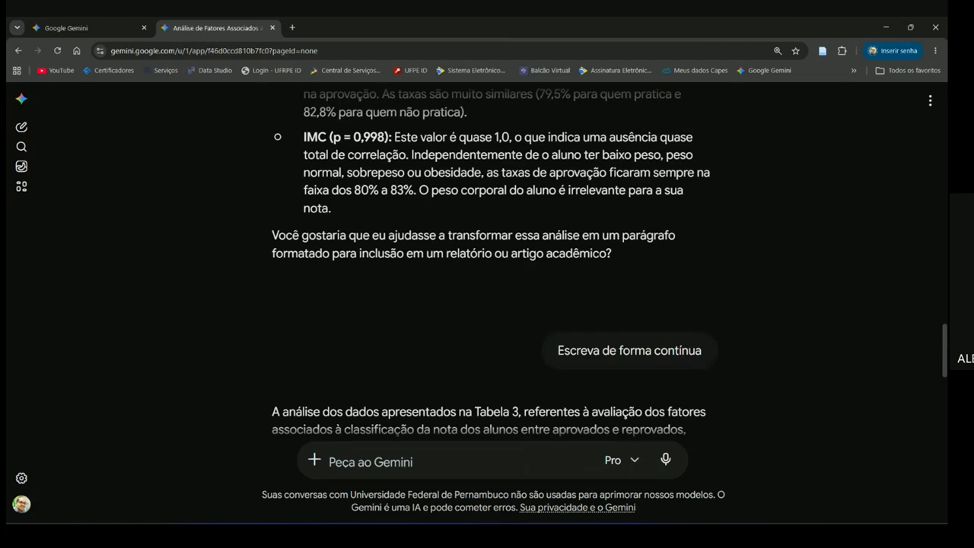
{"action": "scroll", "coordinate": [494, 304], "scroll_direction": "up", "scroll_amount": 2}
{"action": "scroll", "coordinate": [495, 305], "scroll_direction": "down", "scroll_amount": 5}
{"action": "key", "text": "alt+Tab"}
{"action": "key", "text": "alt+Tab"}
{"action": "key", "text": "alt+Tab"}
{"action": "key", "text": "alt+Tab"}
{"action": "left_click", "coordinate": [106, 346]}
{"action": "left_click_drag", "start_coordinate": [13, 346], "coordinate": [365, 354]}
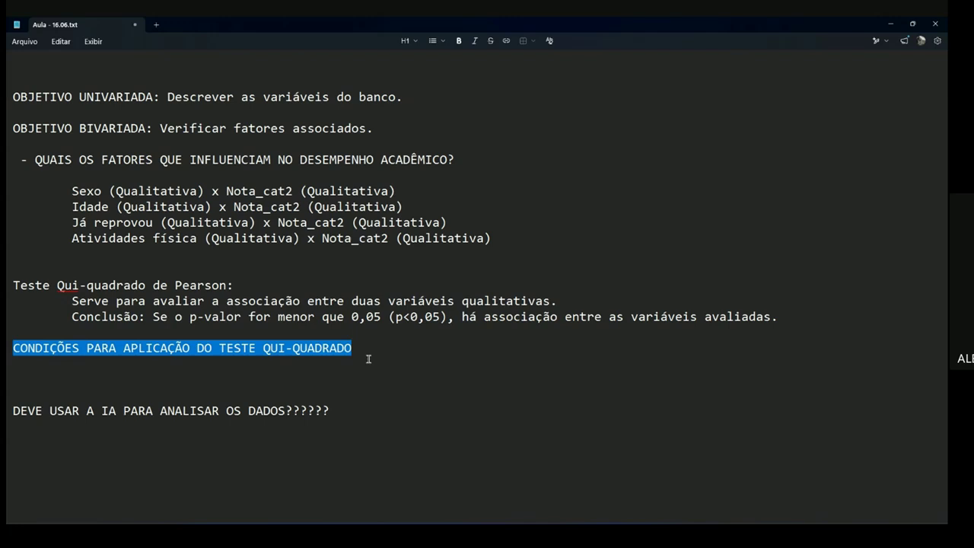
{"action": "left_click", "coordinate": [219, 342]}
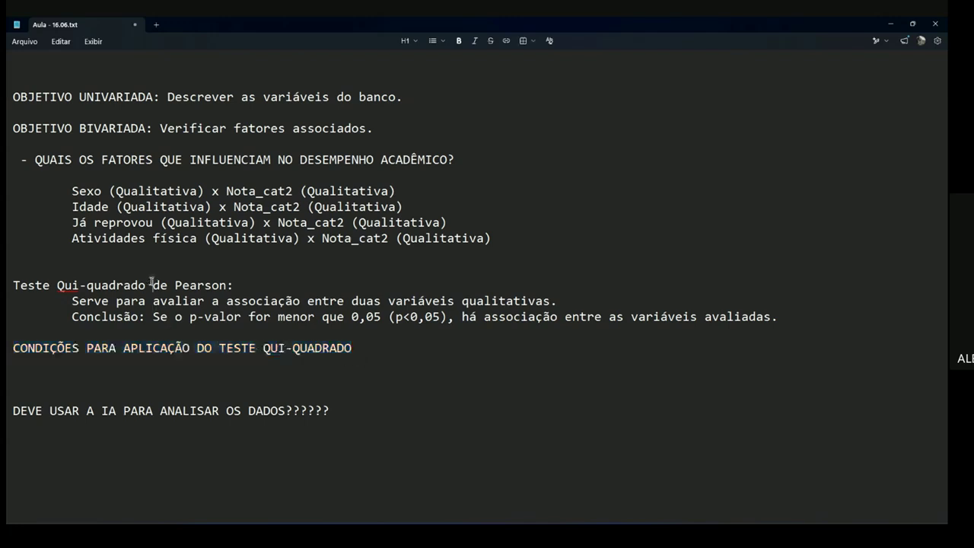
{"action": "left_click_drag", "start_coordinate": [151, 285], "coordinate": [35, 286]}
{"action": "triple_click", "coordinate": [11, 352]}
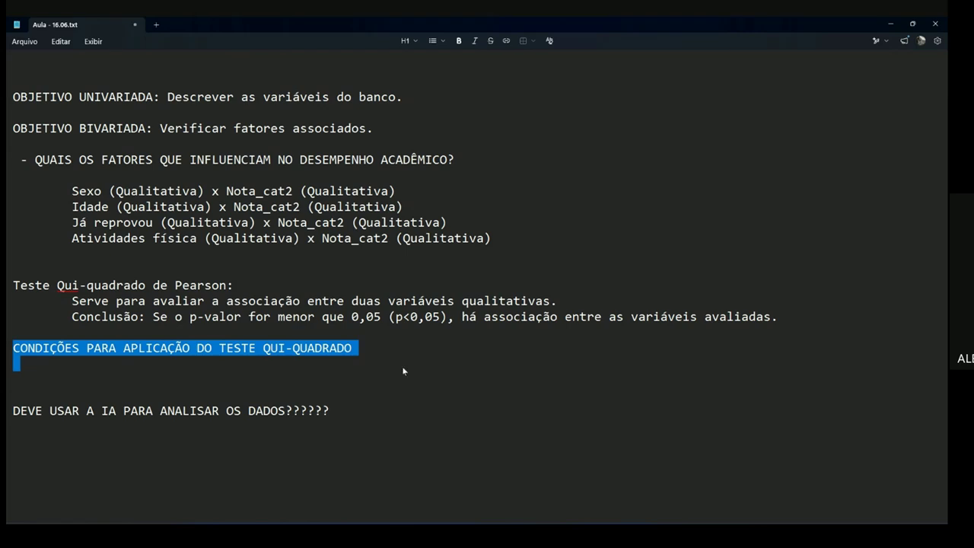
Add the condition "- Não pode haver frequência observada nula (igual a zero)" under the chi-square conditions heading
{"action": "left_click", "coordinate": [410, 349]}
{"action": "key", "text": "Return"}
{"action": "type", "text": "- nÃO PO"}
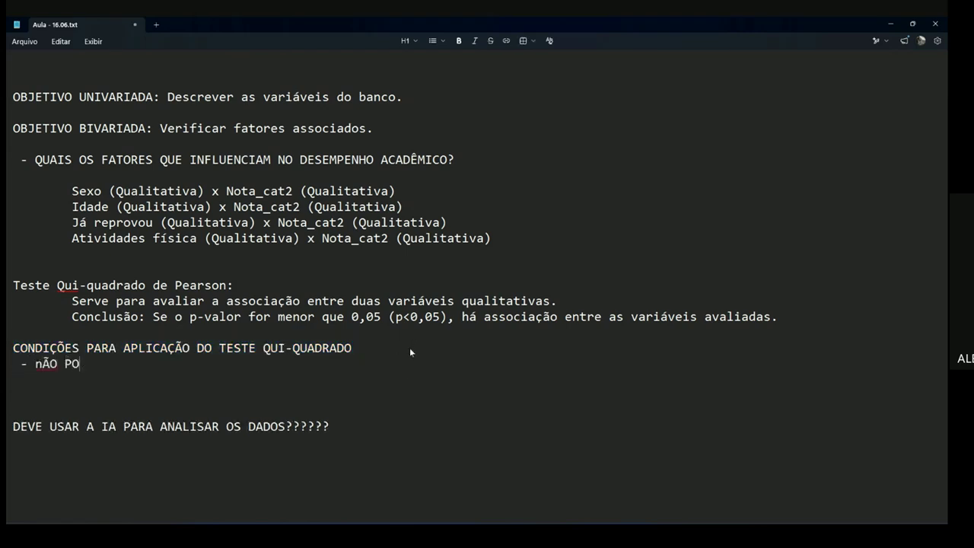
{"action": "key", "text": "Caps_Lock"}
{"action": "key", "text": "BackSpace"}
{"action": "key", "text": "BackSpace"}
{"action": "key", "text": "BackSpace"}
{"action": "key", "text": "BackSpace"}
{"action": "key", "text": "BackSpace"}
{"action": "type", "text": "Não pode h"}
{"action": "type", "text": "a"}
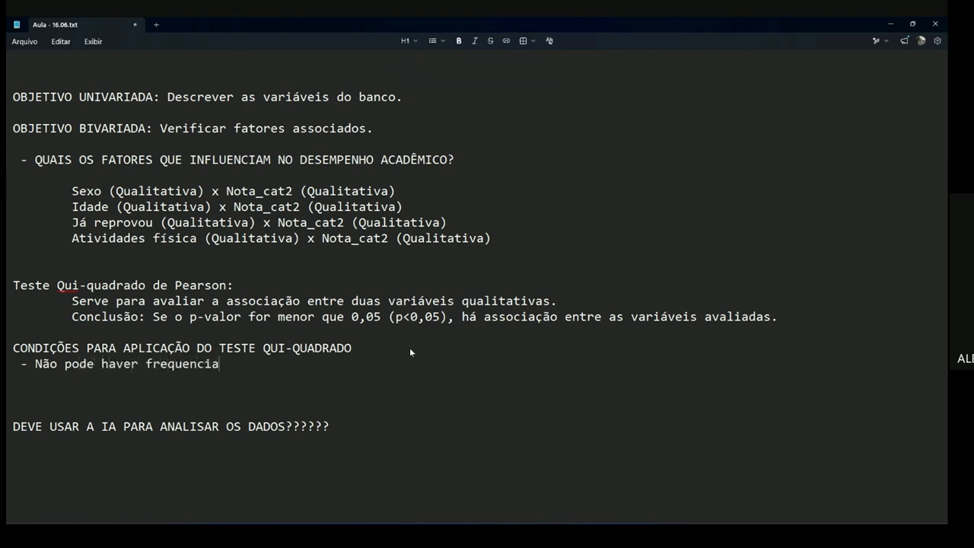
{"action": "type", "text": "ver frequência observada "}
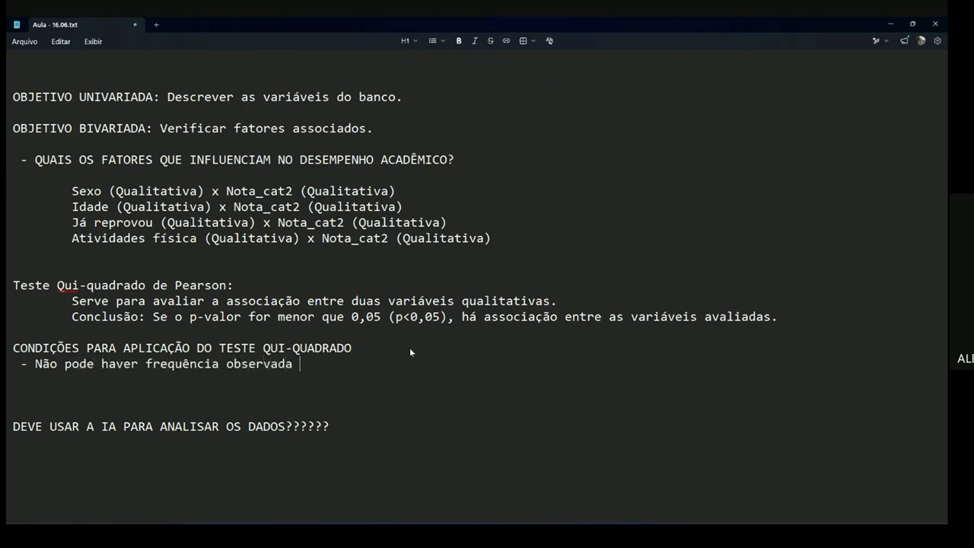
{"action": "type", "text": "nula ()"}
{"action": "key", "text": "Left"}
{"action": "type", "text": "igual a"}
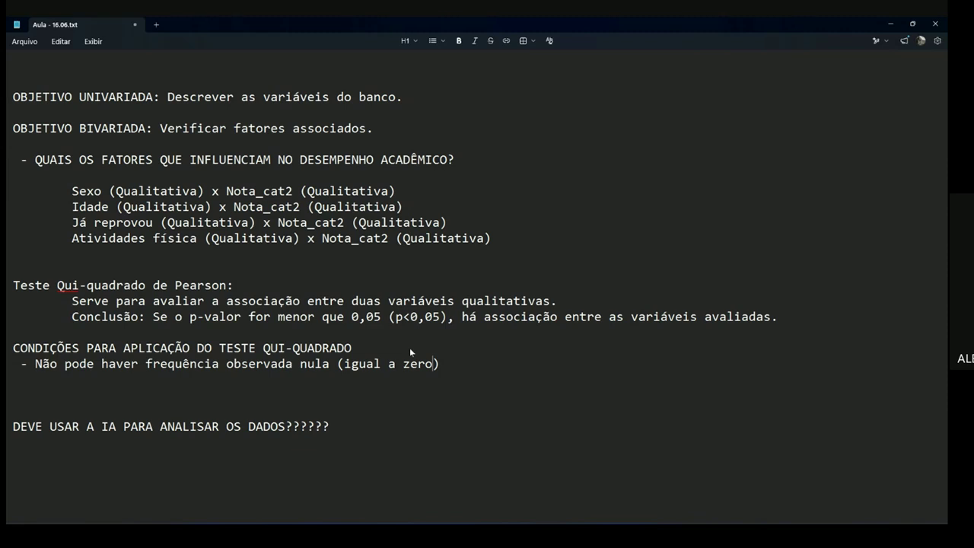
Extend the zero-frequency condition with "nas caselas da tabela de contingência."
{"action": "triple_click", "coordinate": [258, 363]}
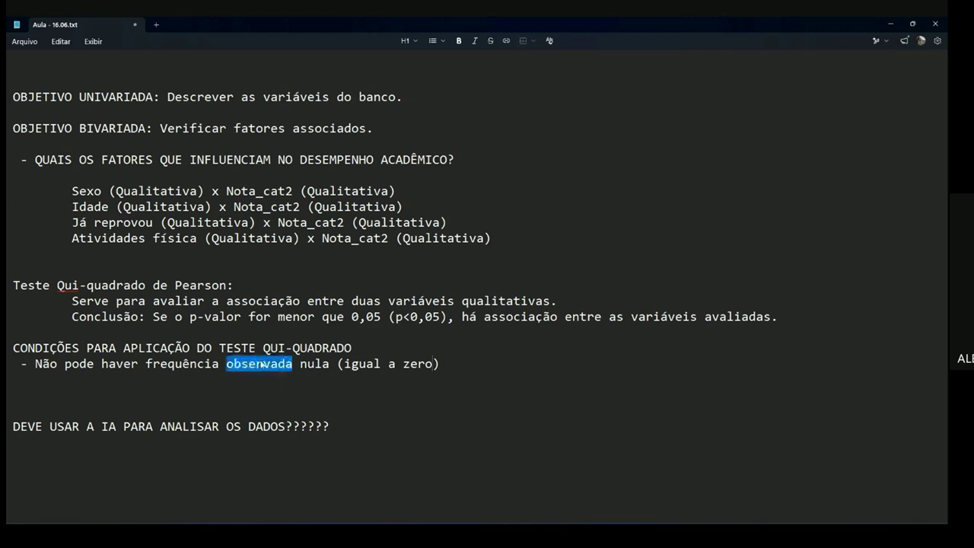
{"action": "left_click", "coordinate": [431, 372]}
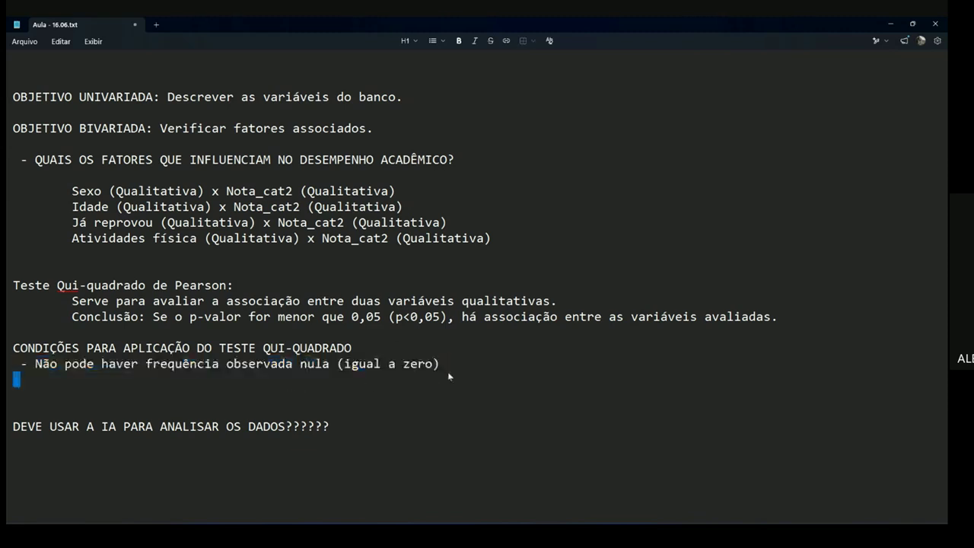
{"action": "left_click", "coordinate": [447, 371]}
{"action": "type", "text": "nas caselas da tabela de"}
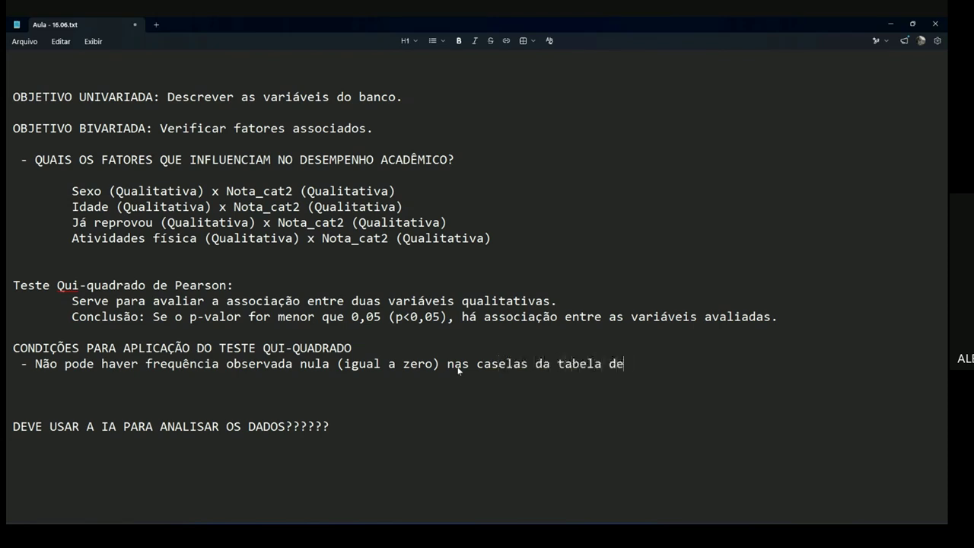
{"action": "type", "text": " contingência."}
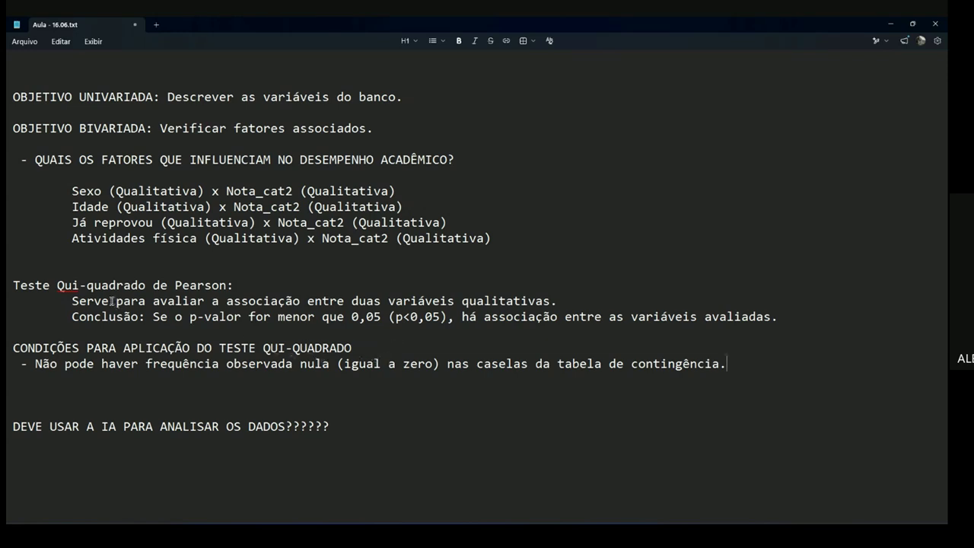
{"action": "left_click_drag", "start_coordinate": [57, 287], "coordinate": [228, 298]}
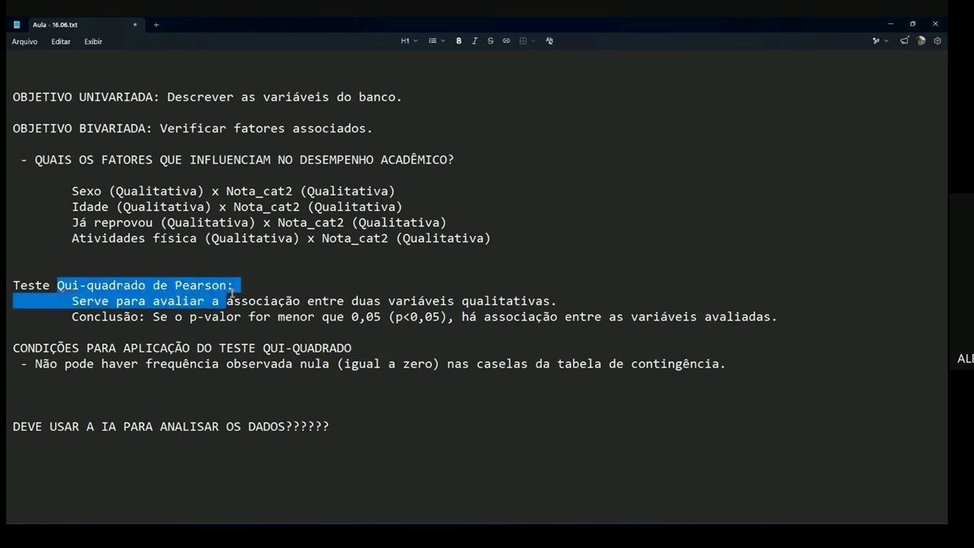
{"action": "left_click_drag", "start_coordinate": [147, 365], "coordinate": [298, 365]}
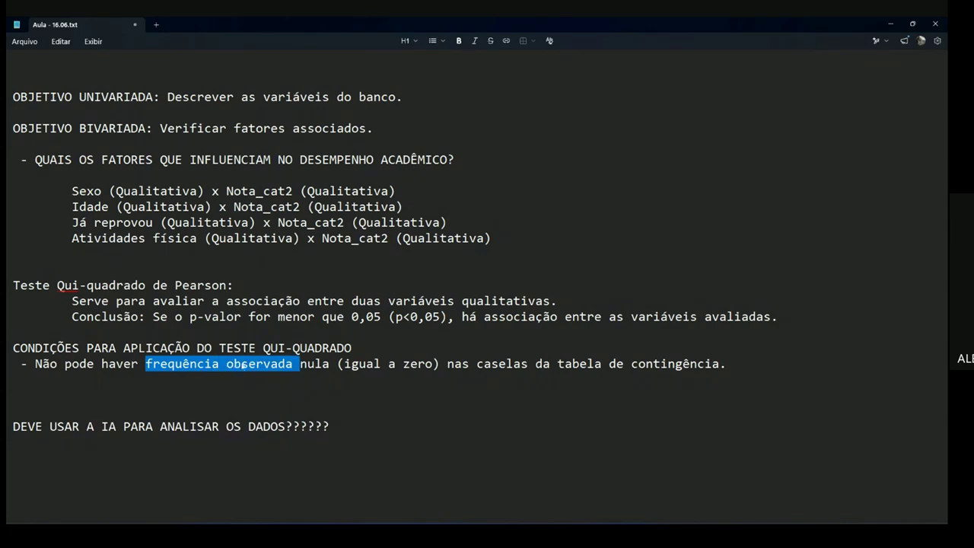
{"action": "left_click", "coordinate": [310, 368]}
{"action": "left_click_drag", "start_coordinate": [190, 363], "coordinate": [265, 362]}
{"action": "left_click", "coordinate": [265, 363]}
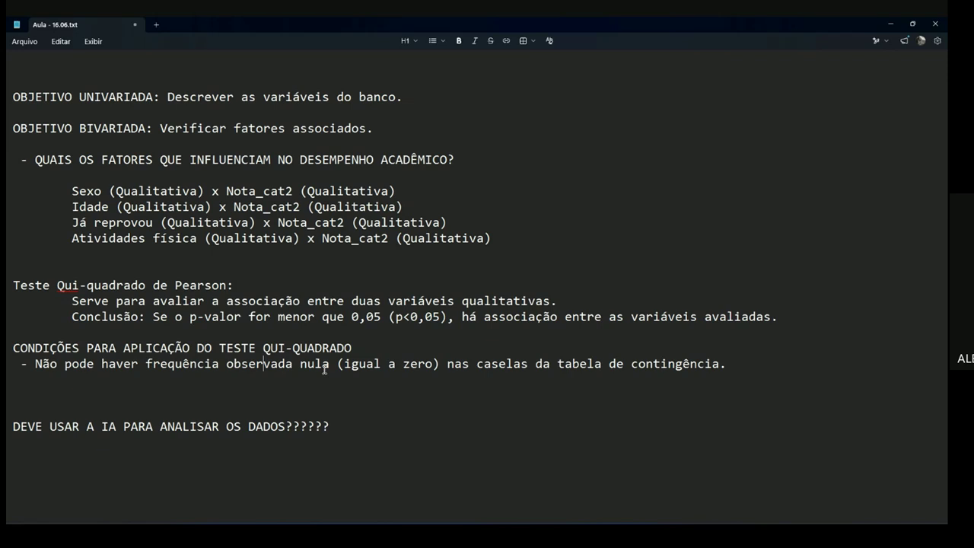
{"action": "left_click_drag", "start_coordinate": [594, 365], "coordinate": [663, 365]}
Switch to jamovi and replace IMC_cat4 with Sexo as the row variable of the contingency table
{"action": "key", "text": "alt+Tab"}
{"action": "key", "text": "alt+Tab"}
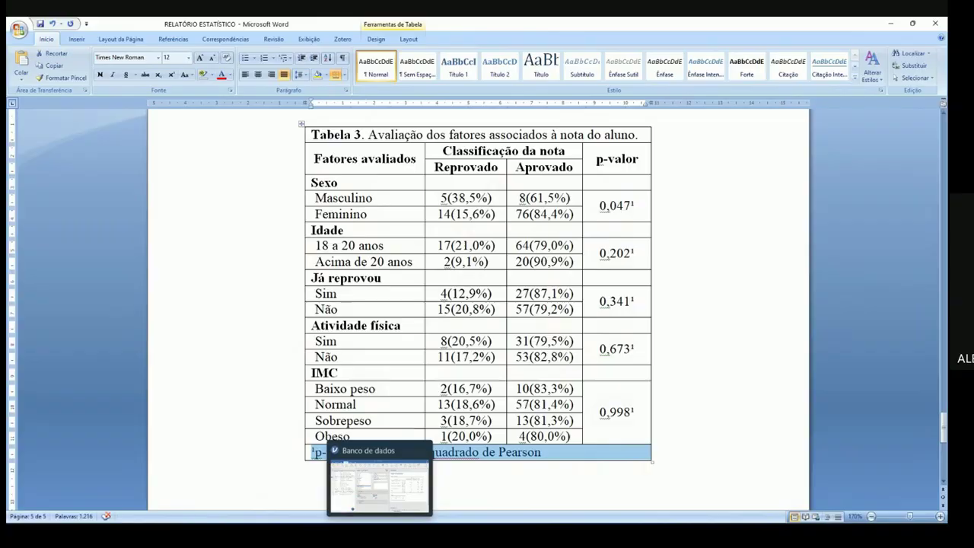
{"action": "left_click", "coordinate": [382, 534]}
{"action": "left_click", "coordinate": [449, 163]}
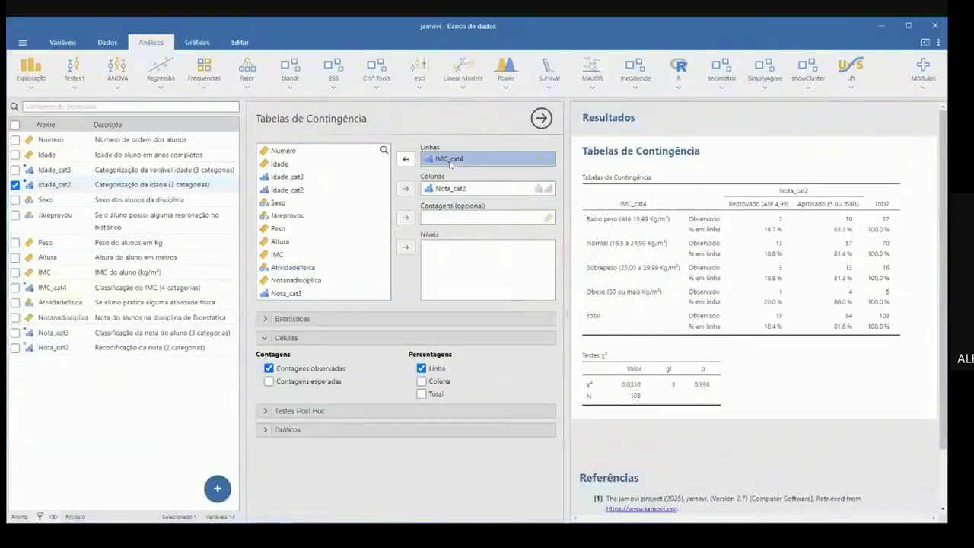
{"action": "left_click", "coordinate": [405, 158]}
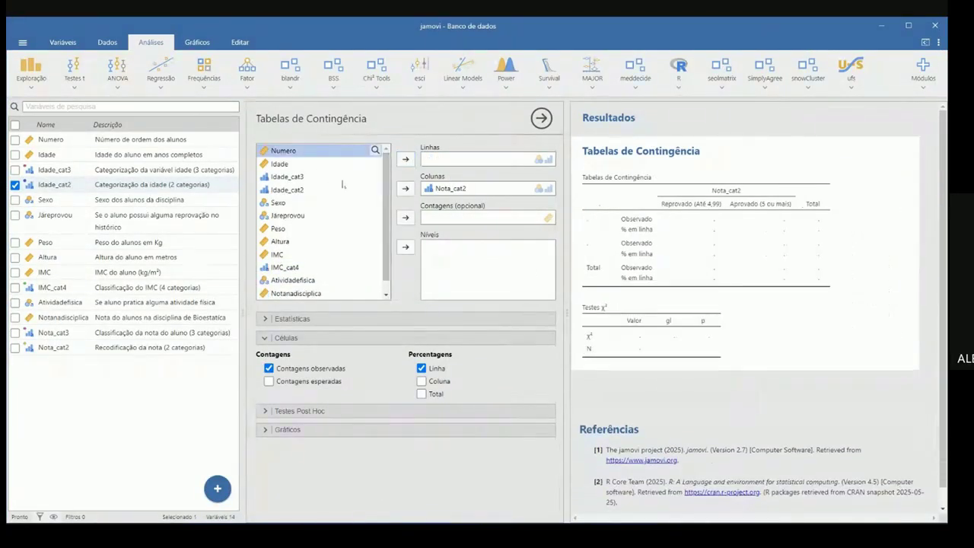
{"action": "left_click", "coordinate": [284, 203]}
{"action": "left_click", "coordinate": [405, 158]}
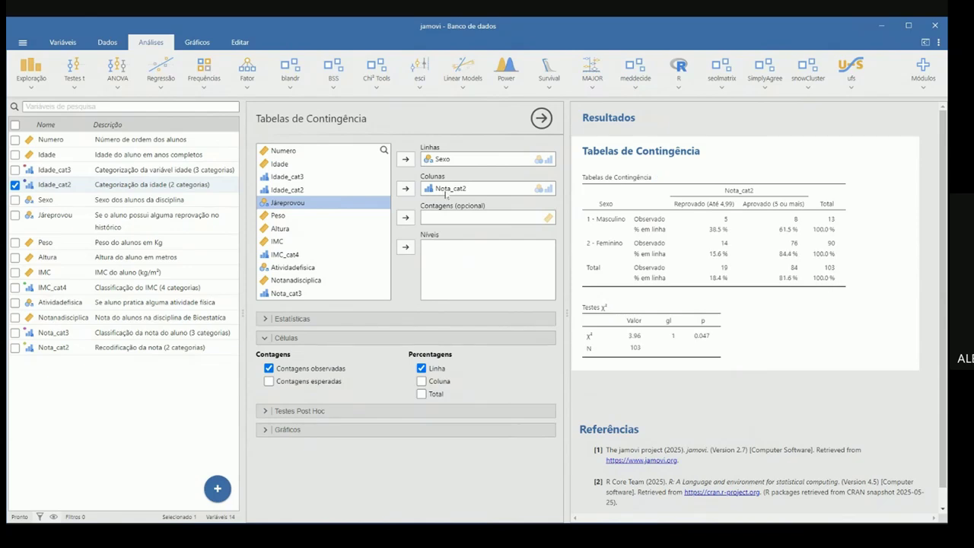
Compare the Sexo results with Tabela 3 in Word and turn off row percentages in jamovi's contingency table
{"action": "key", "text": "alt+Tab"}
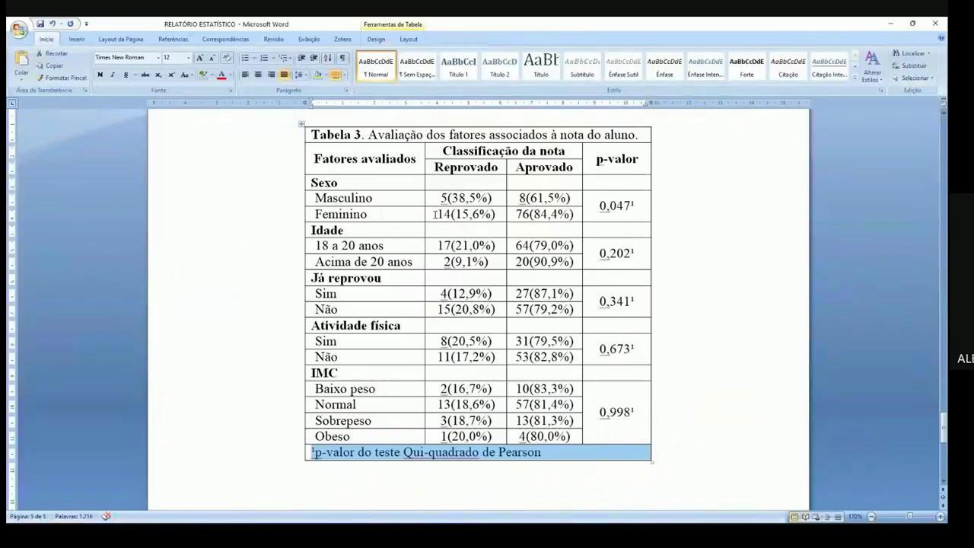
{"action": "key", "text": "alt+Tab"}
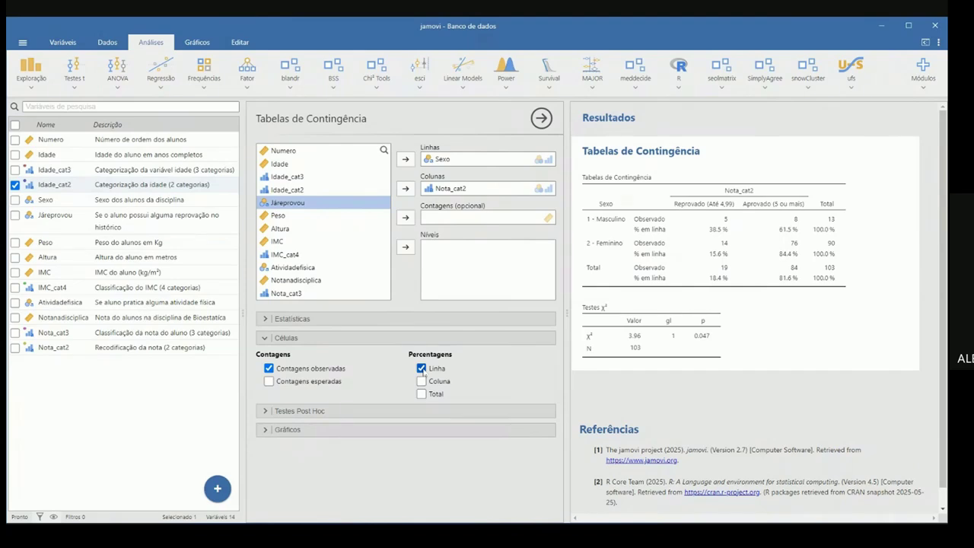
{"action": "left_click", "coordinate": [421, 368]}
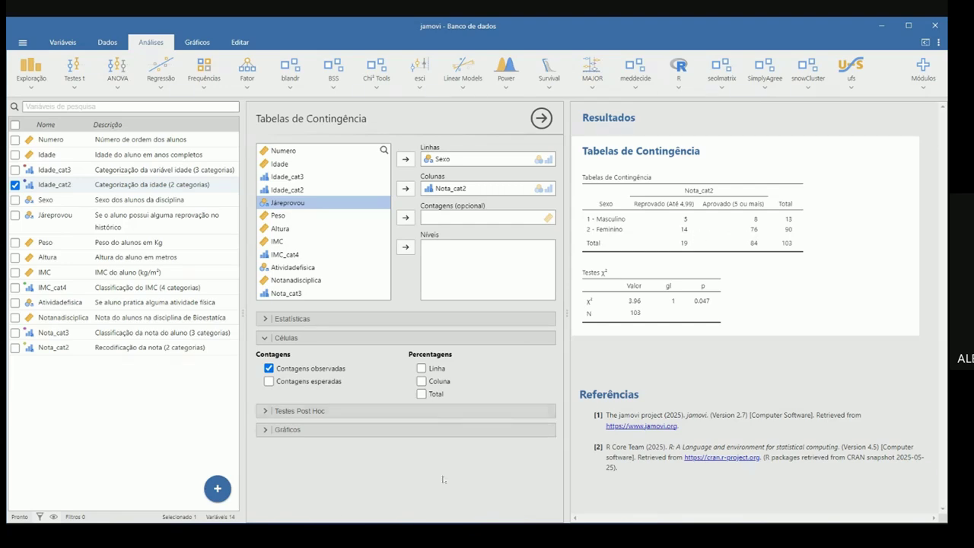
Check the observed-frequency condition in the notes against the Sexo by Nota_cat2 table in jamovi
{"action": "key", "text": "alt+Tab"}
{"action": "left_click", "coordinate": [267, 380]}
{"action": "left_click_drag", "start_coordinate": [145, 364], "coordinate": [294, 368]}
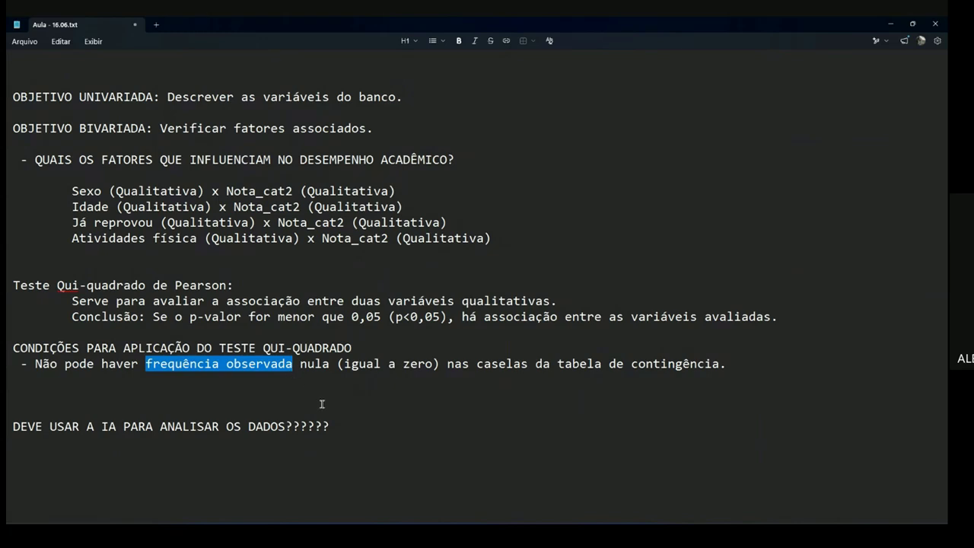
{"action": "key", "text": "alt+Tab"}
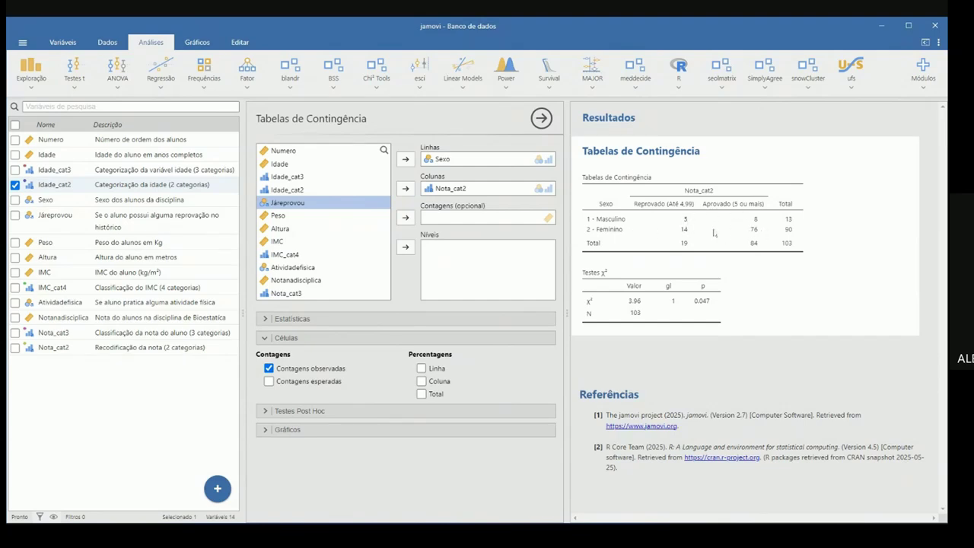
Return to the notes in Notepad and append "- OK" to the zero observed frequency condition
{"action": "key", "text": "alt+Tab"}
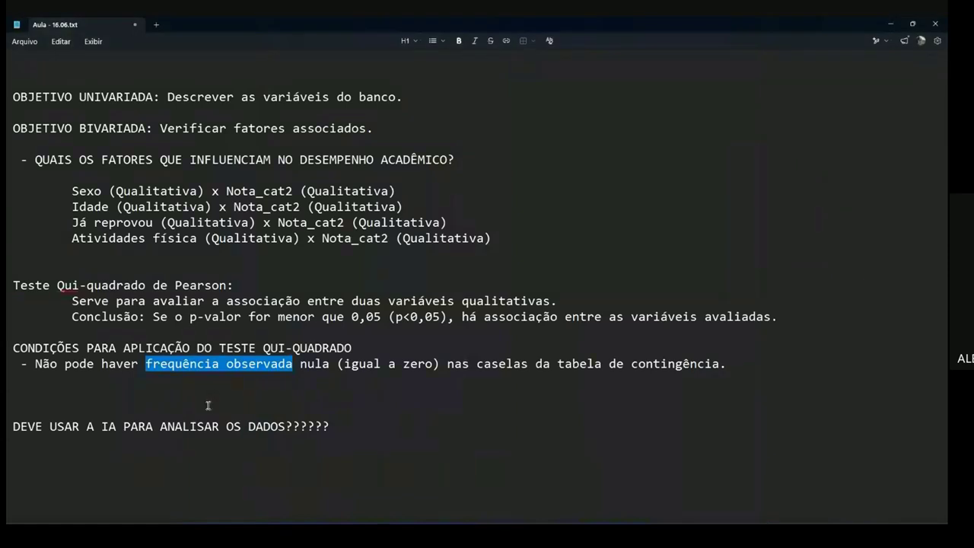
{"action": "left_click", "coordinate": [112, 367]}
{"action": "key", "text": "shift+End"}
{"action": "key", "text": "Down"}
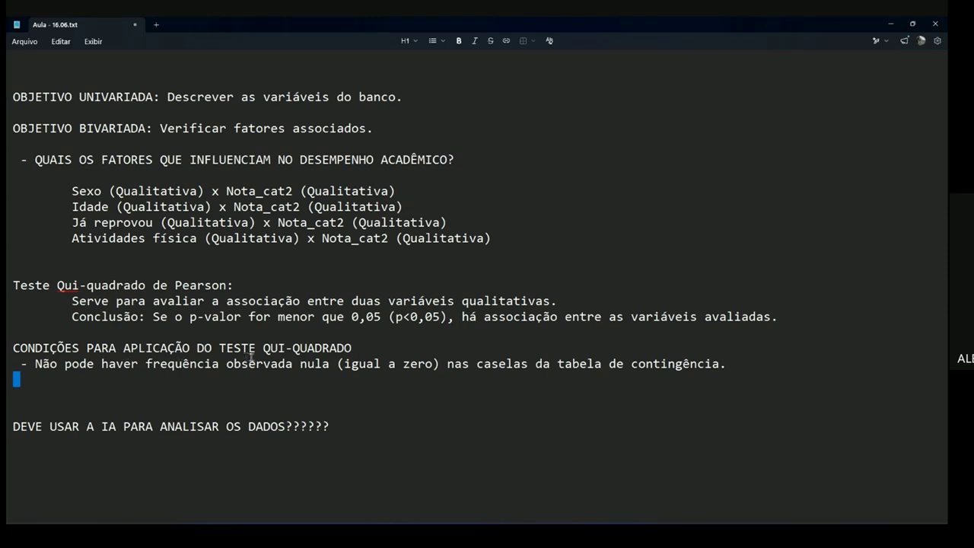
{"action": "left_click", "coordinate": [748, 366]}
{"action": "type", "text": "- OK"}
Recheck the "observada nula" condition in the notes against the observed counts in jamovi's Sexo by Nota_cat2 table
{"action": "key", "text": "alt+Tab"}
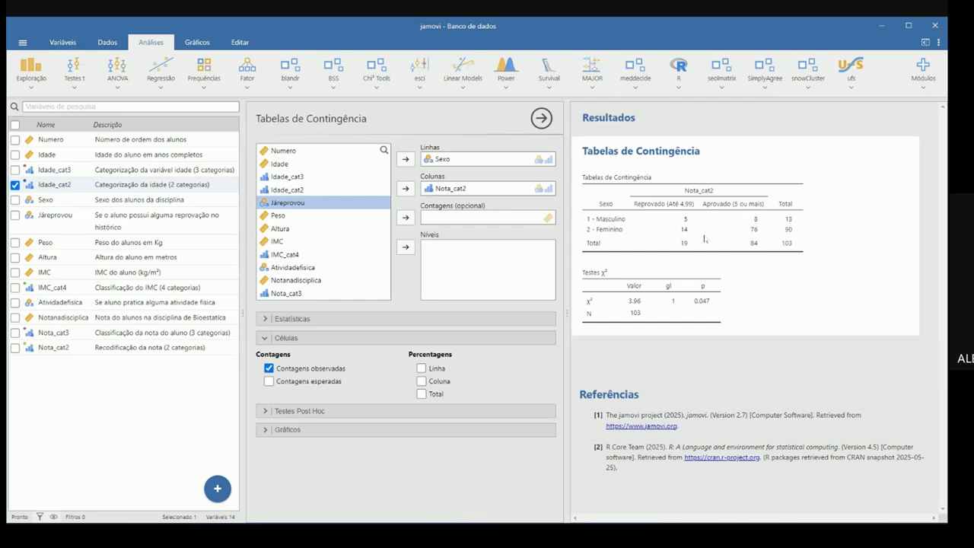
{"action": "key", "text": "alt+Tab"}
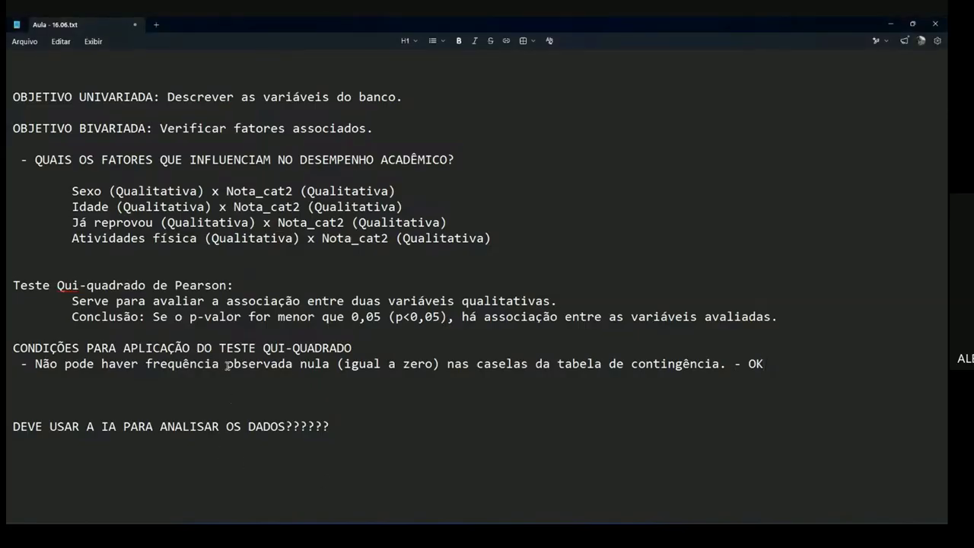
{"action": "left_click_drag", "start_coordinate": [226, 365], "coordinate": [331, 365]}
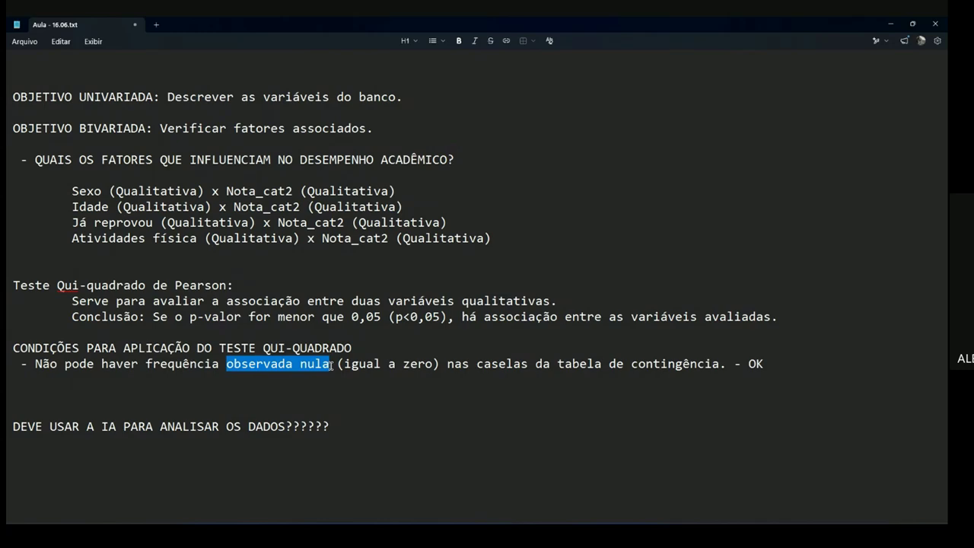
{"action": "key", "text": "alt+Tab"}
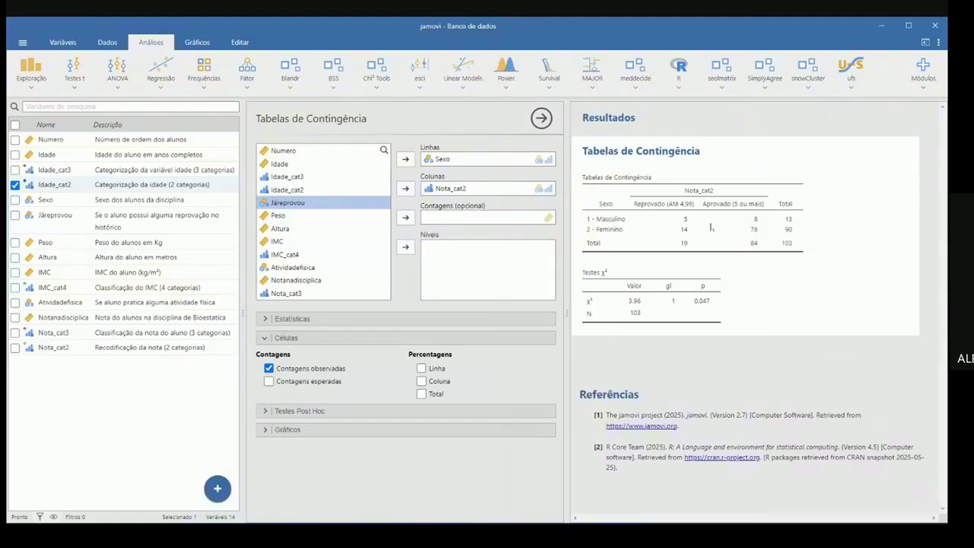
{"action": "key", "text": "alt+Tab"}
Add a second condition line in the notes beginning "- Não pode haver FREQUENCIA ESPERADA"
{"action": "key", "text": "Down"}
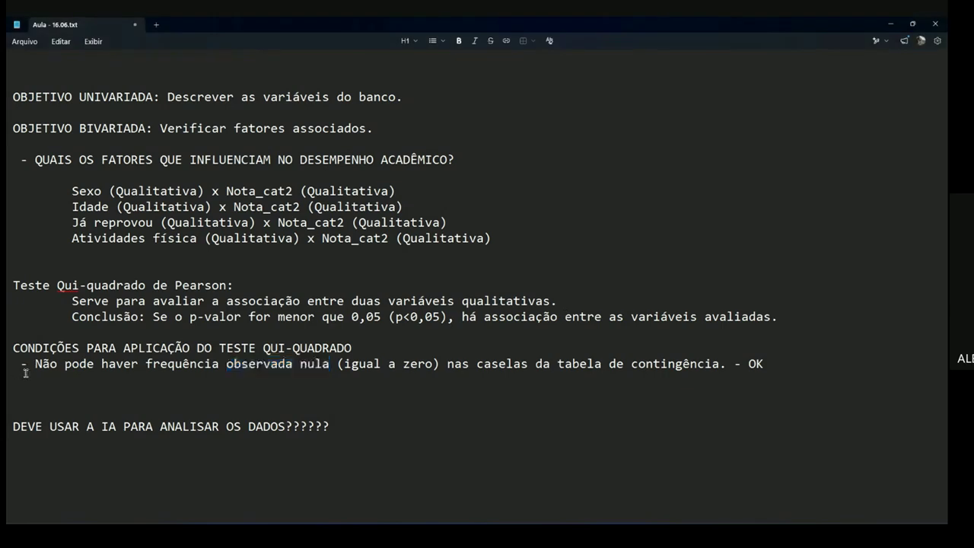
{"action": "type", "text": "-"}
{"action": "type", "text": "Não pode"}
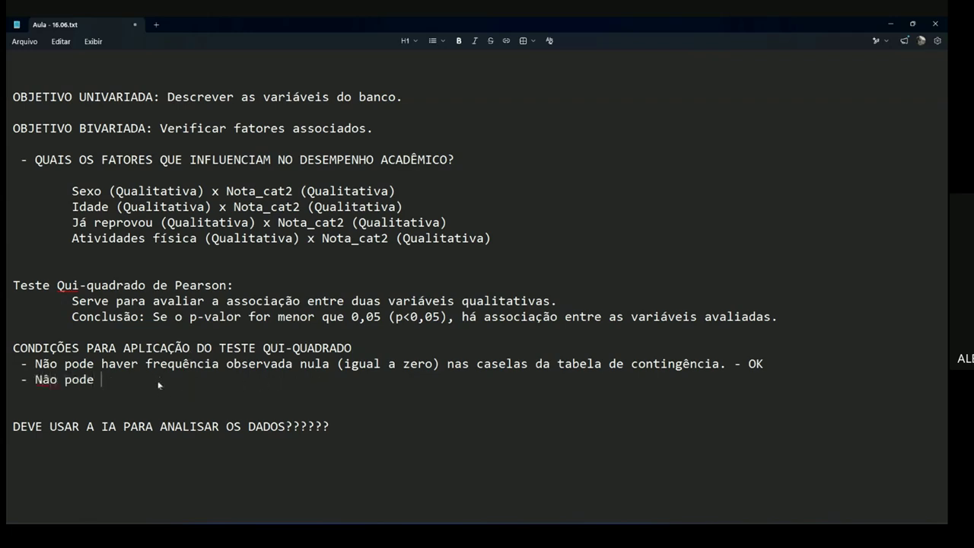
{"action": "key", "text": "BackSpace"}
{"action": "key", "text": "BackSpace"}
{"action": "key", "text": "BackSpace"}
{"action": "key", "text": "BackSpace"}
{"action": "key", "text": "BackSpace"}
{"action": "key", "text": "BackSpace"}
{"action": "key", "text": "BackSpace"}
{"action": "type", "text": "ão pode haver fr"}
{"action": "key", "text": "BackSpace"}
{"action": "key", "text": "BackSpace"}
{"action": "type", "text": "FREQUENCIA ESPERADA"}
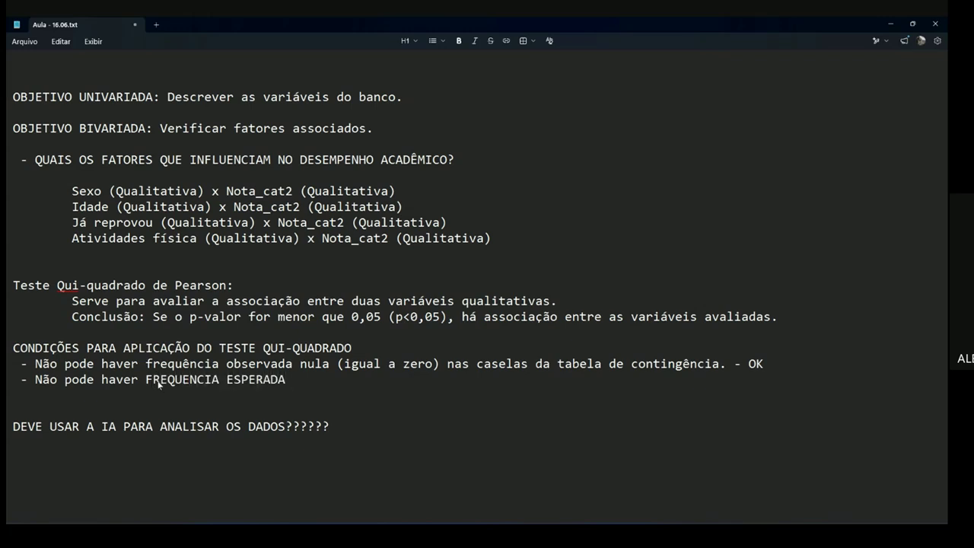
Complete the expected-frequency condition with "menor que 5, em 20% ou mais das caselas da tabela de contingência."
{"action": "left_click_drag", "start_coordinate": [145, 364], "coordinate": [293, 364]}
{"action": "left_click_drag", "start_coordinate": [147, 378], "coordinate": [293, 379]}
{"action": "left_click", "coordinate": [298, 379]}
{"action": "type", "text": "menor que 5"}
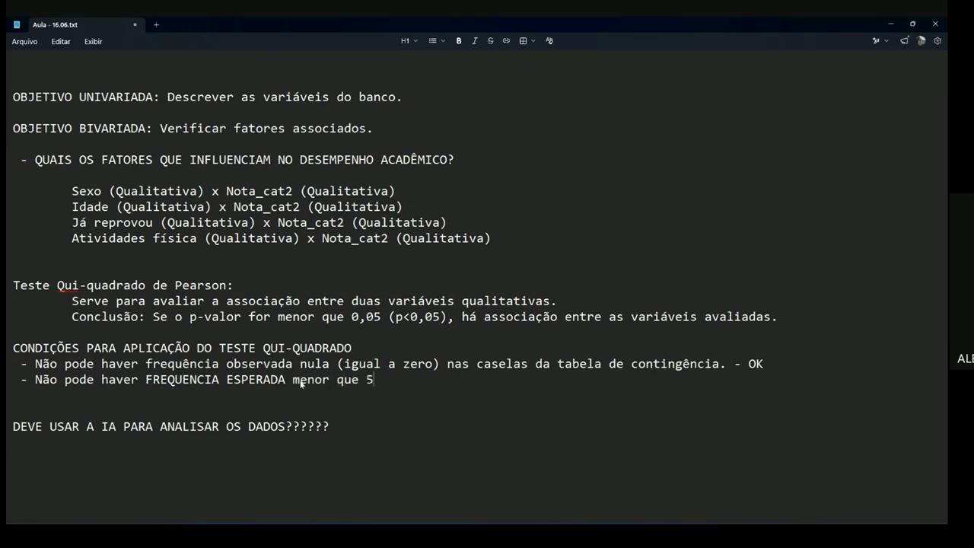
{"action": "type", "text": ", em"}
{"action": "key", "text": "BackSpace"}
{"action": "key", "text": "BackSpace"}
{"action": "key", "text": "BackSpace"}
{"action": "type", "text": ", em mais"}
{"action": "key", "text": "BackSpace"}
{"action": "key", "text": "BackSpace"}
{"action": "key", "text": "BackSpace"}
{"action": "key", "text": "BackSpace"}
{"action": "type", "text": "20% ou mais das caselas t"}
{"action": "key", "text": "BackSpace"}
{"action": "type", "text": "da tabela de contingência."}
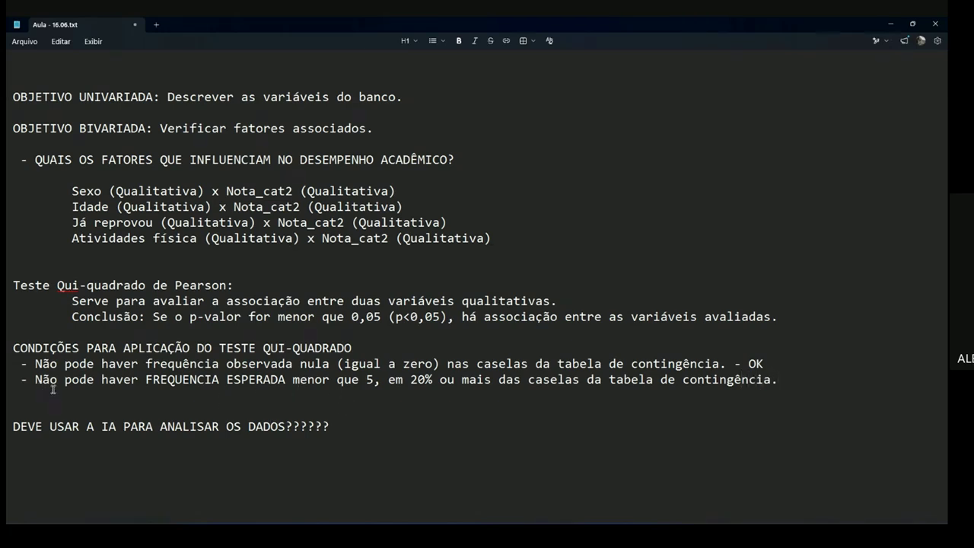
Review the key terms of the expected-frequency condition and compare them with the contingency table in jamovi
{"action": "left_click_drag", "start_coordinate": [41, 380], "coordinate": [676, 379]}
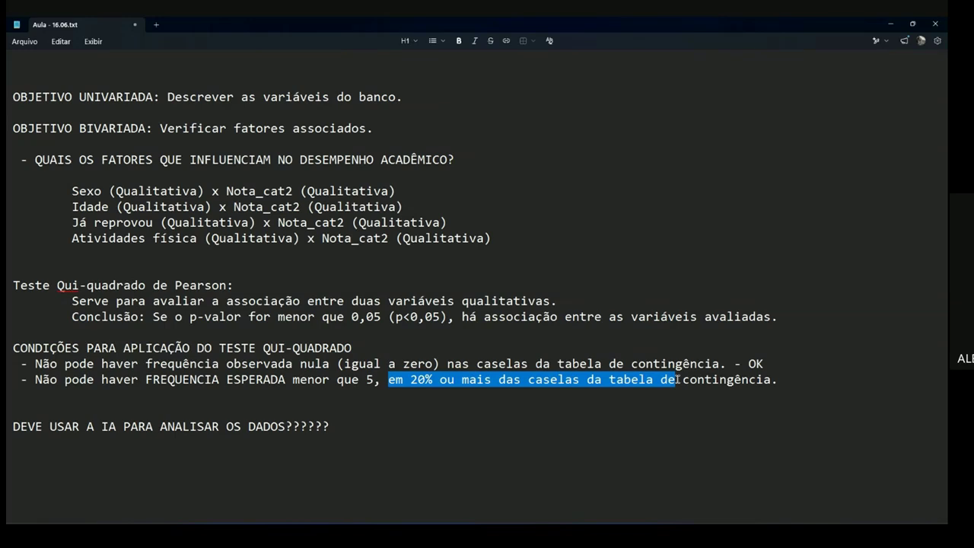
{"action": "left_click", "coordinate": [373, 380]}
{"action": "left_click_drag", "start_coordinate": [402, 380], "coordinate": [440, 381]}
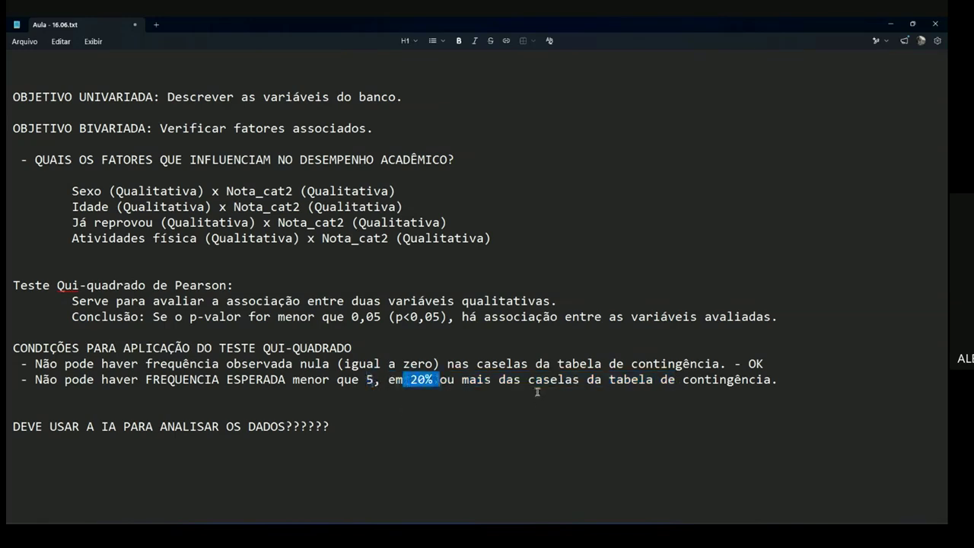
{"action": "left_click_drag", "start_coordinate": [528, 381], "coordinate": [580, 380]}
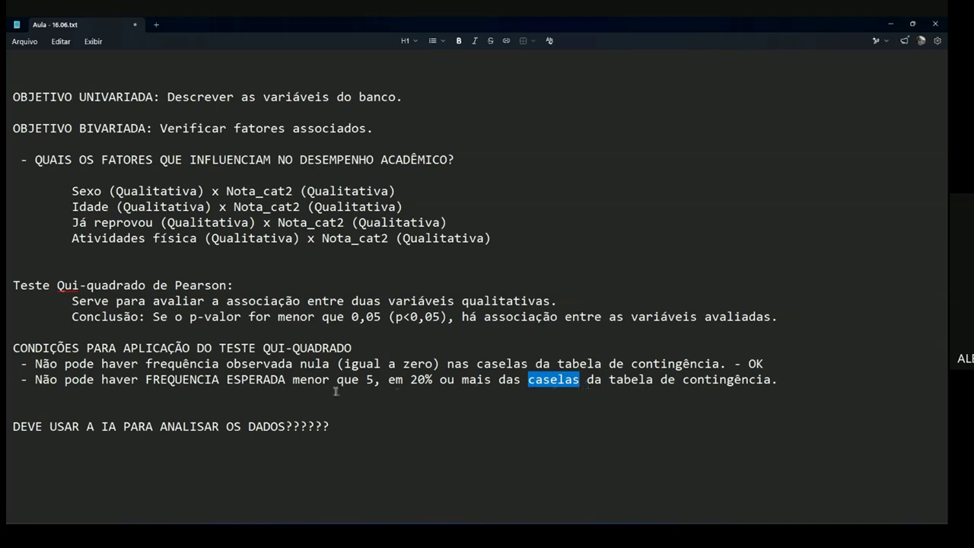
{"action": "left_click_drag", "start_coordinate": [146, 378], "coordinate": [285, 379]}
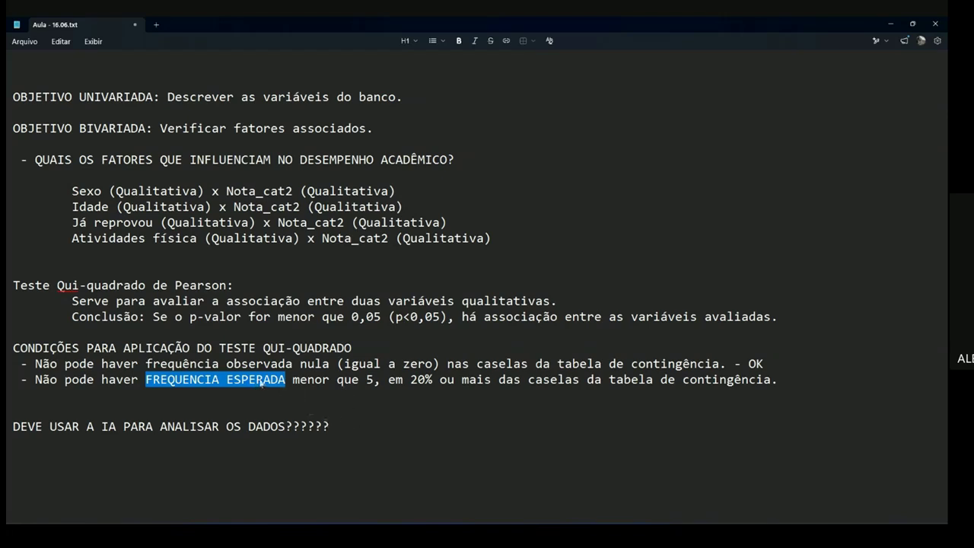
{"action": "key", "text": "alt+Tab"}
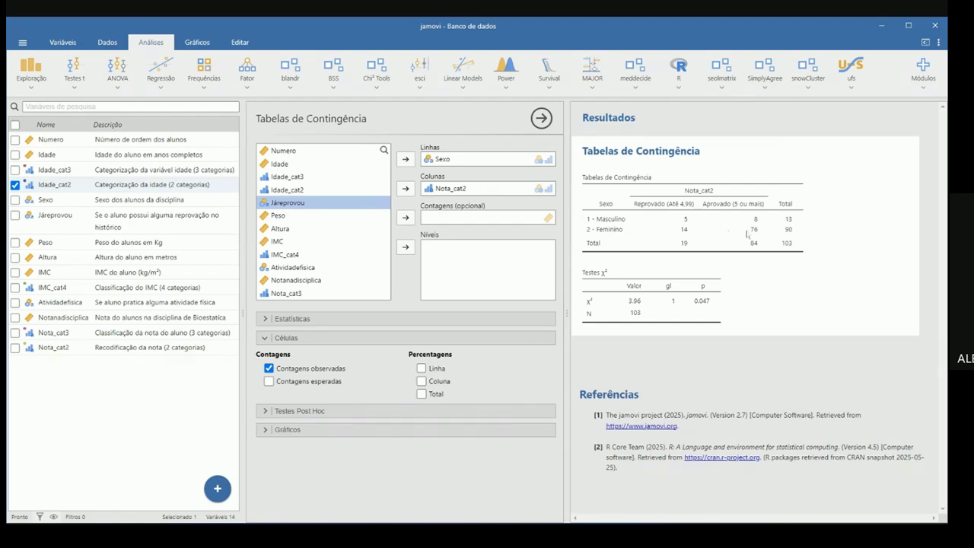
{"action": "key", "text": "alt+Tab"}
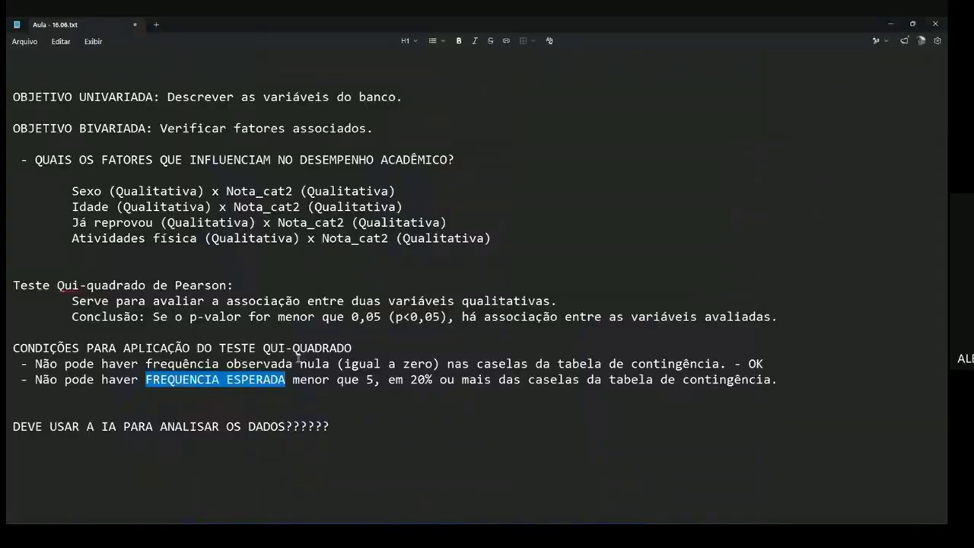
Start a formula line below the conditions reading "Frequencia Esperada - FE = Total linha"
{"action": "left_click", "coordinate": [226, 395]}
{"action": "key", "text": "Return"}
{"action": "key", "text": "Return"}
{"action": "type", "text": "FE"}
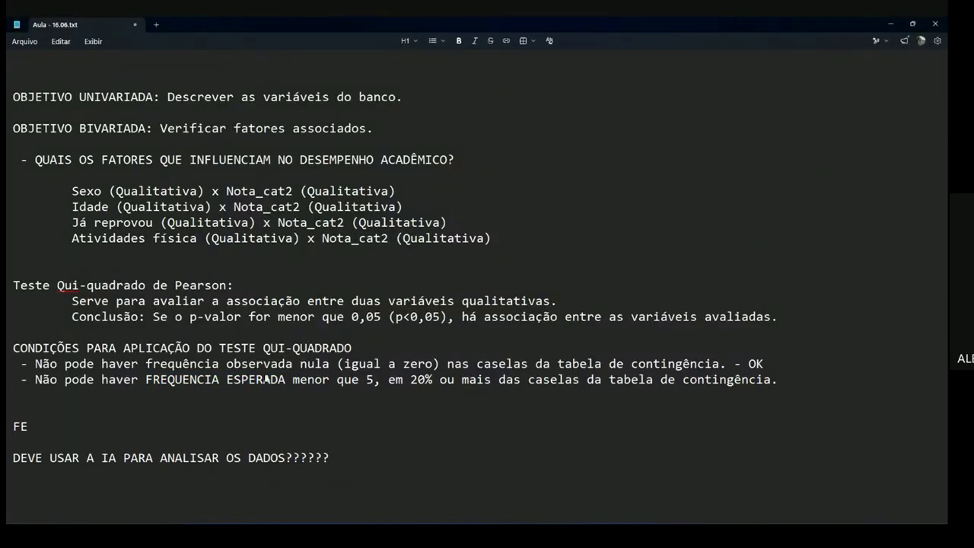
{"action": "key", "text": "BackSpace"}
{"action": "type", "text": "requencia Espera"}
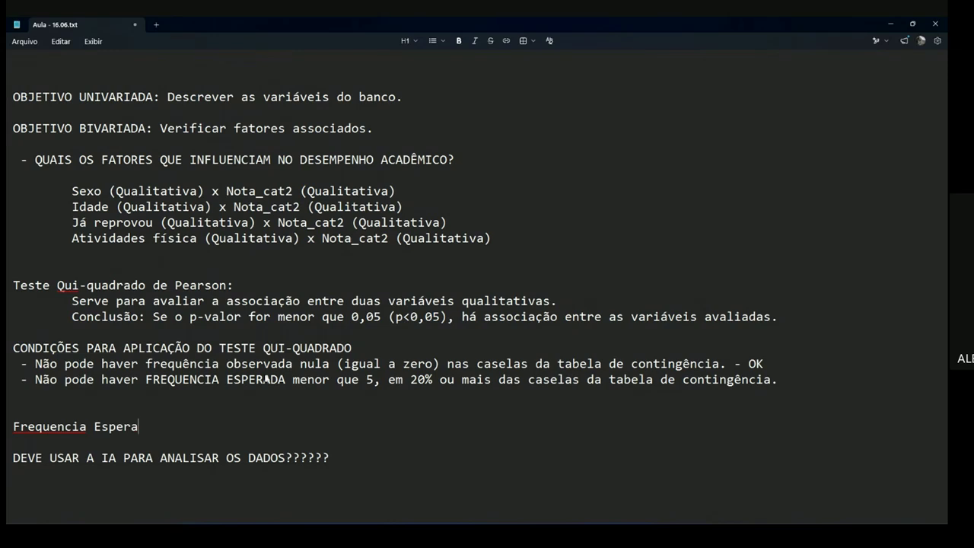
{"action": "type", "text": "da - FE ="}
{"action": "key", "text": "Return"}
{"action": "key", "text": "Return"}
{"action": "left_click", "coordinate": [276, 423]}
{"action": "type", "text": "Total linha"}
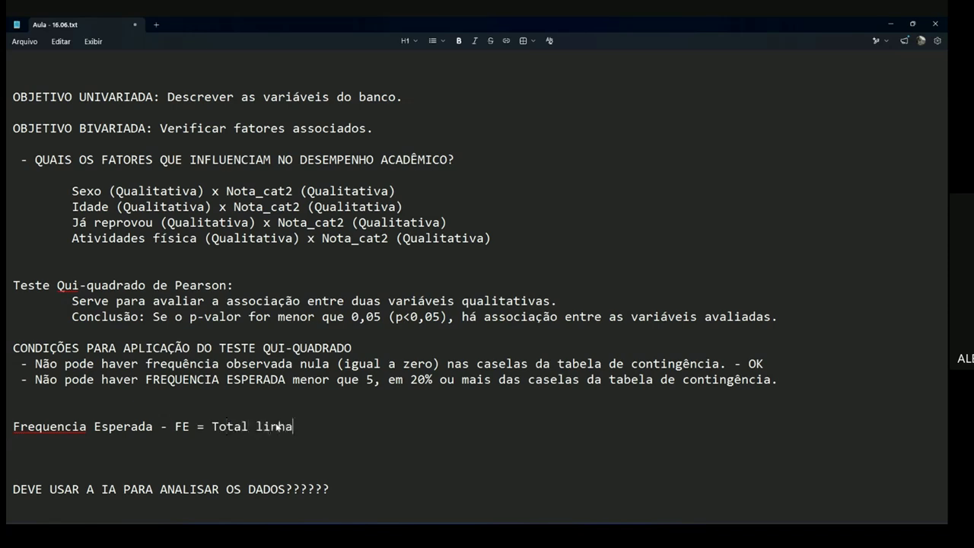
Consult the table totals in jamovi and extend the FE formula in the notes with "* Total da coluna"
{"action": "key", "text": "alt+Tab"}
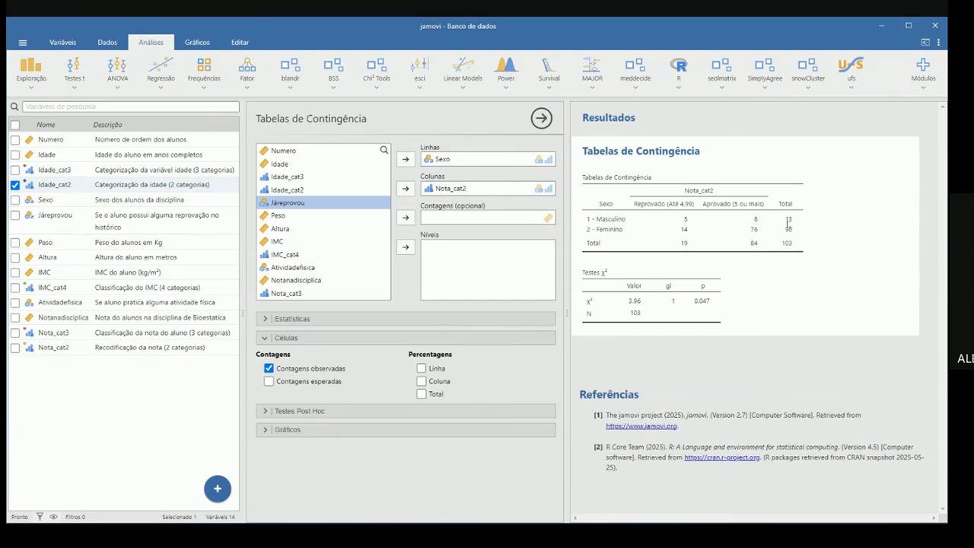
{"action": "key", "text": "alt+Tab"}
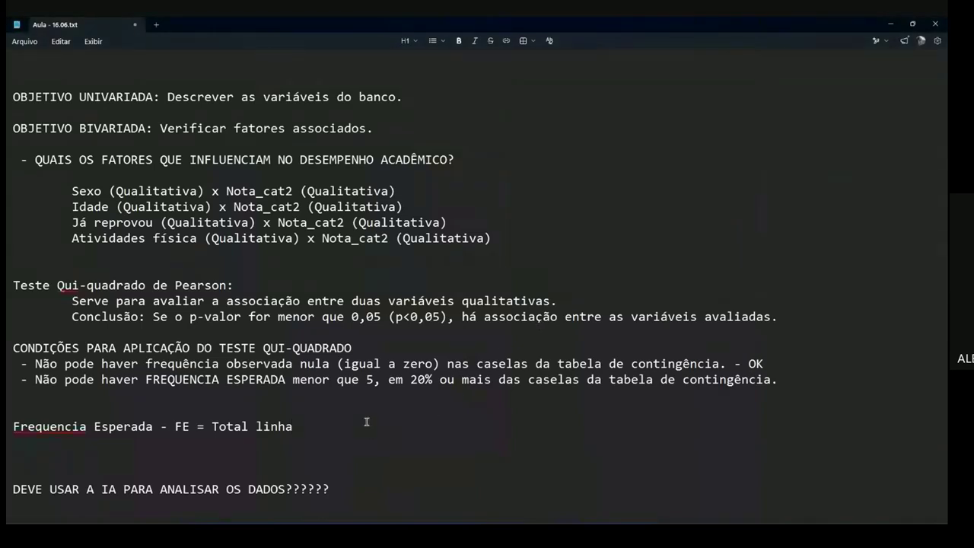
{"action": "type", "text": "* Total de coluna"}
{"action": "key", "text": "alt+Tab"}
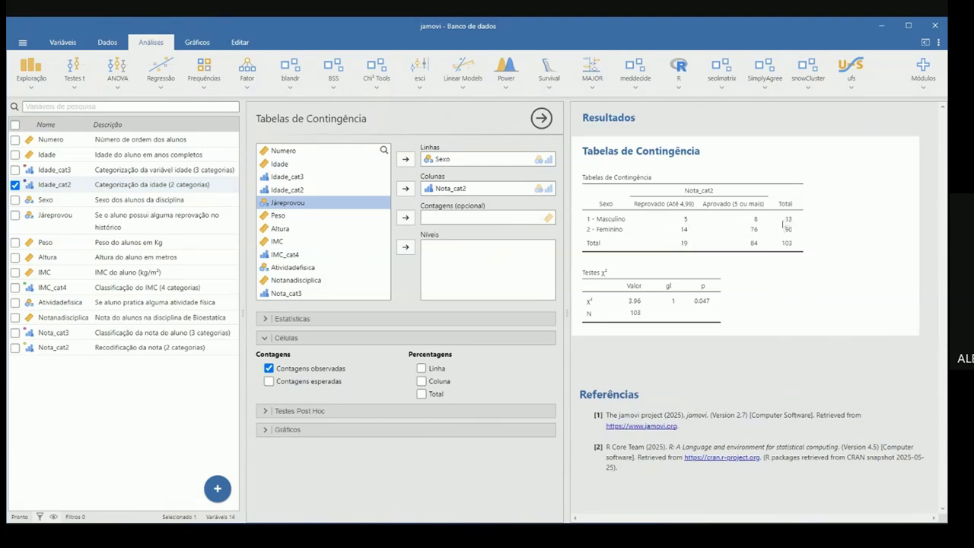
{"action": "key", "text": "alt+Tab"}
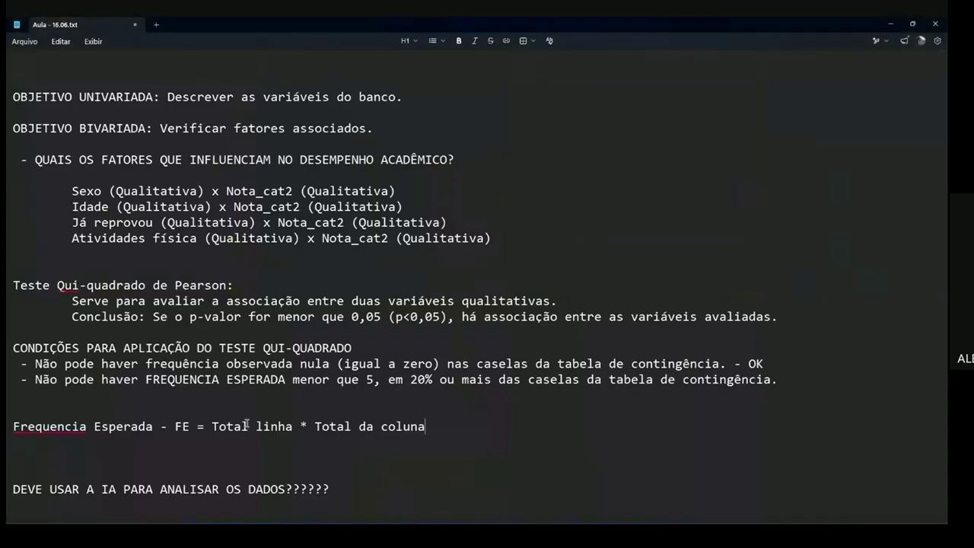
Enclose the product in the FE formula in parentheses and divide it by "total da amostra"
{"action": "type", "text": "("}
{"action": "key", "text": "End"}
{"action": "type", "text": ") /"}
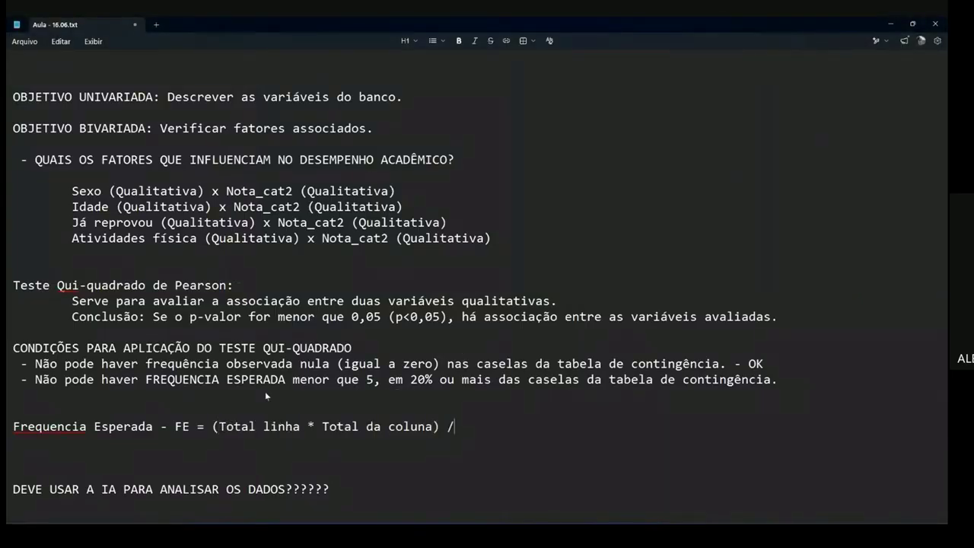
{"action": "key", "text": "alt+Tab"}
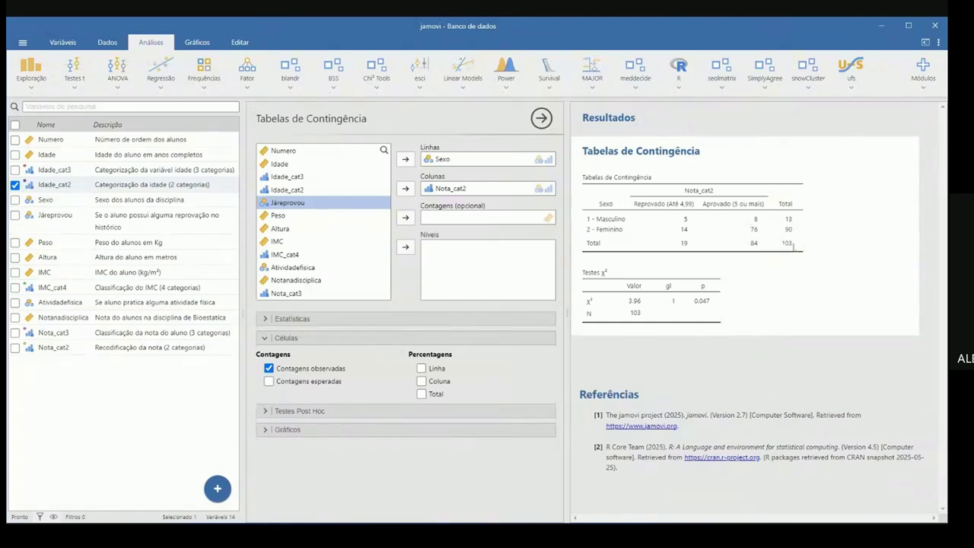
{"action": "key", "text": "alt+Tab"}
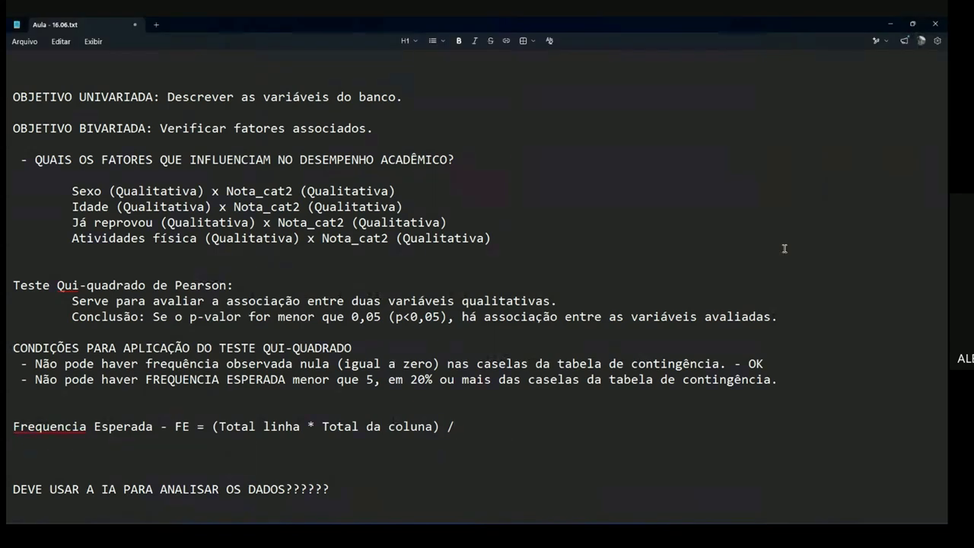
{"action": "type", "text": "total da amostra"}
Compare the FE formula in the notes with the row, column and sample totals in jamovi's contingency table
{"action": "left_click_drag", "start_coordinate": [175, 426], "coordinate": [190, 426]}
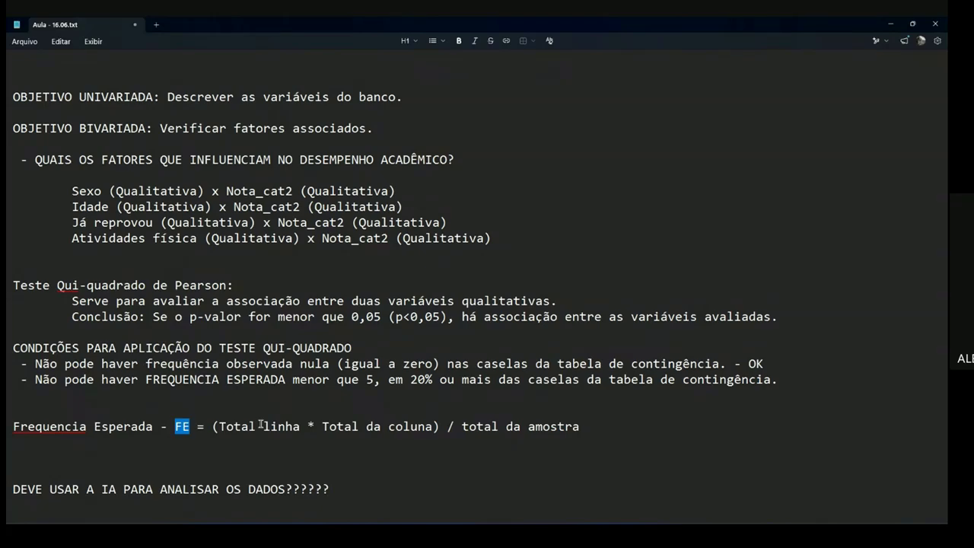
{"action": "key", "text": "alt+Tab"}
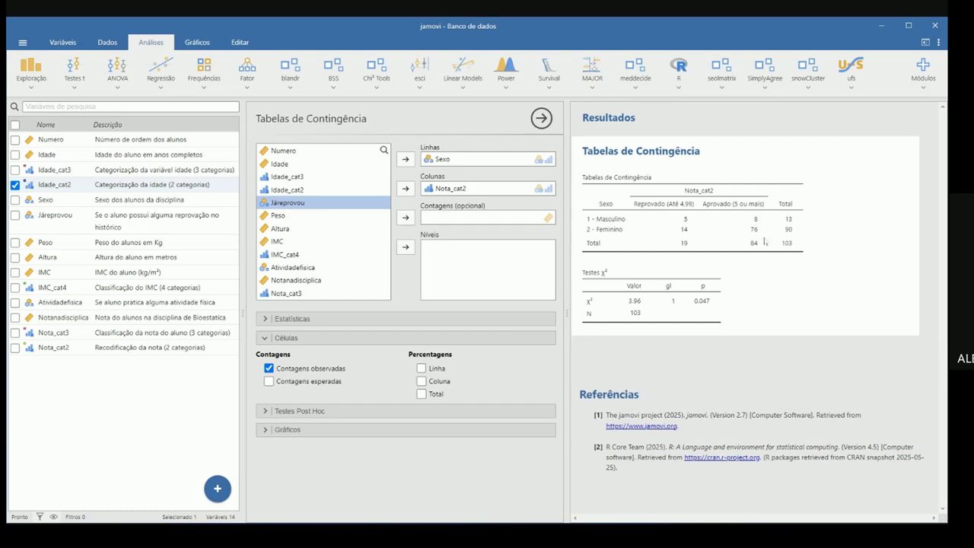
{"action": "key", "text": "alt+Tab"}
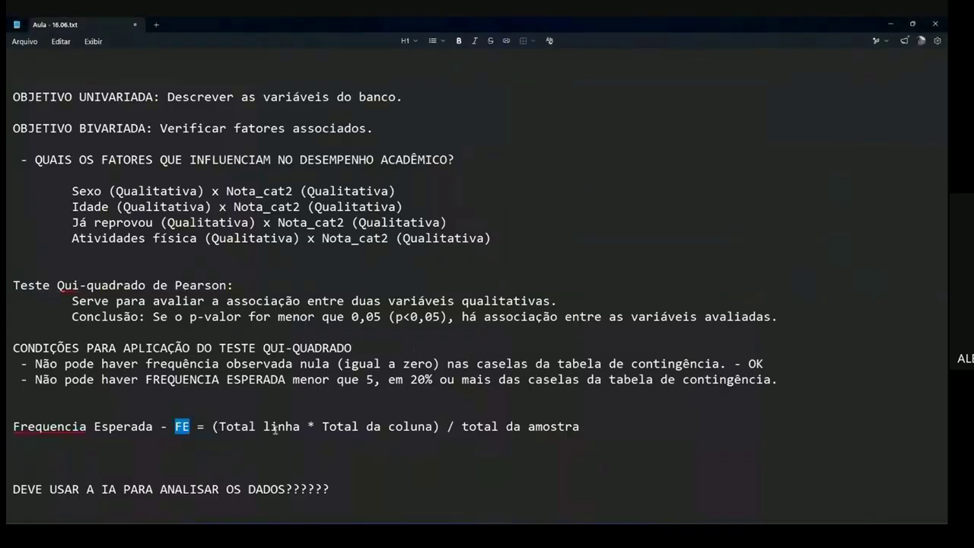
{"action": "key", "text": "alt+Tab"}
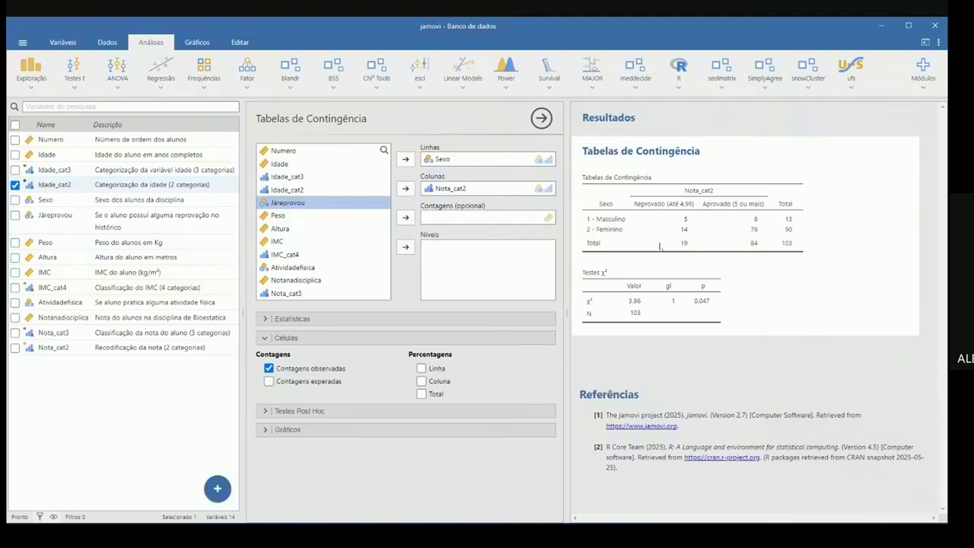
Switch to Calculator and compute the expected frequency for failed male students as 13 × 19 ÷ 103
{"action": "key", "text": "alt+Tab"}
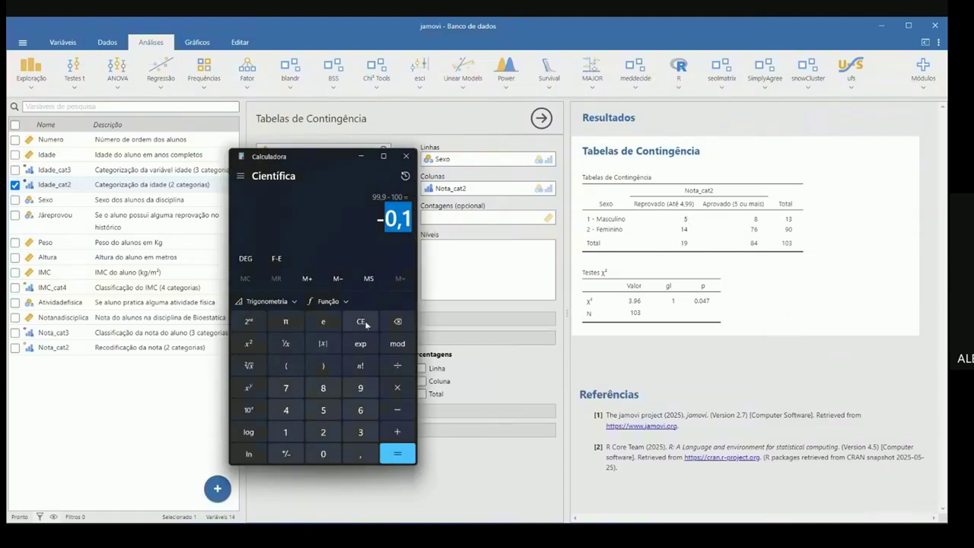
{"action": "left_click", "coordinate": [366, 325]}
{"action": "type", "text": "13 × "}
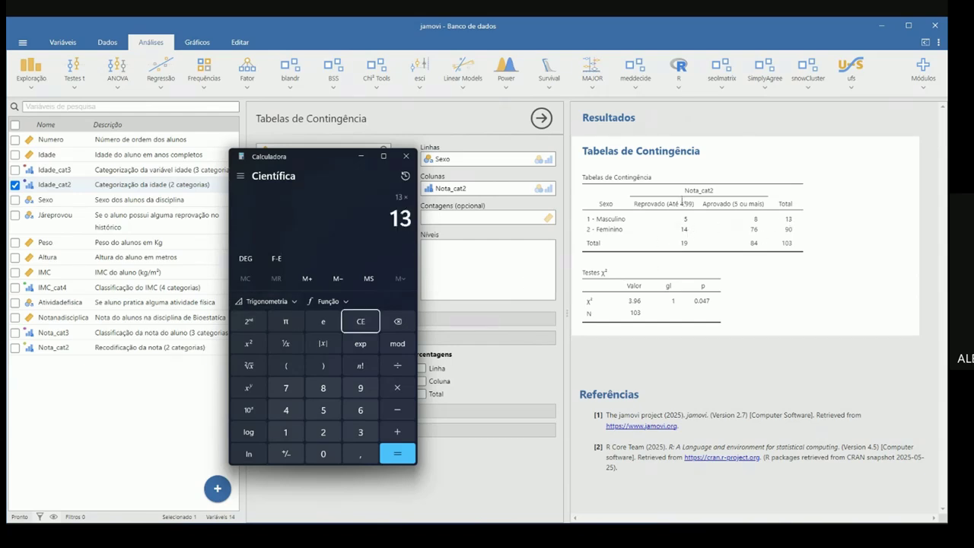
{"action": "type", "text": "19"}
{"action": "key", "text": "Return"}
{"action": "key", "text": "plus"}
{"action": "type", "text": "103"}
{"action": "key", "text": "Return"}
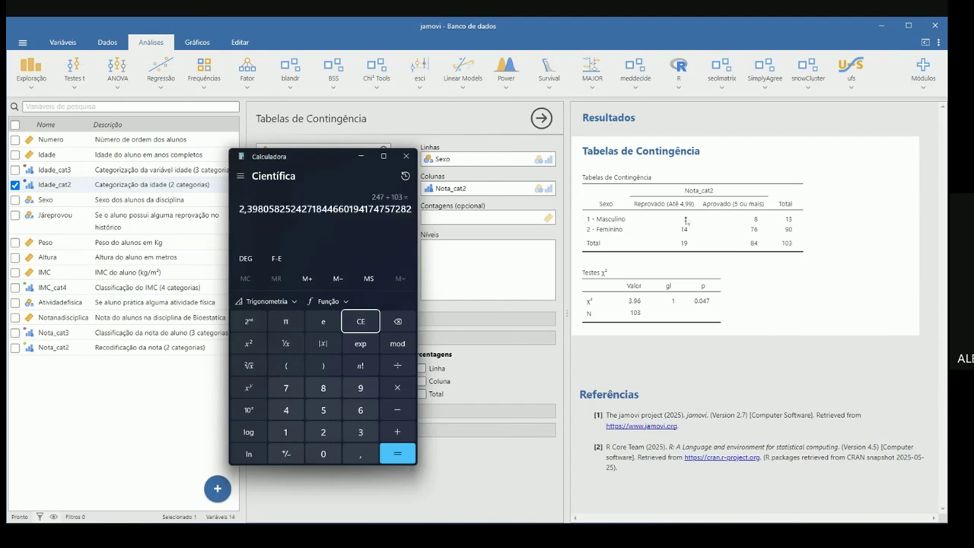
Switch to the class notes and remove the extra blank line and leading space before the FE formula
{"action": "left_click", "coordinate": [674, 228]}
{"action": "key", "text": "alt+Tab"}
{"action": "key", "text": "alt+Tab"}
{"action": "key", "text": "Tab"}
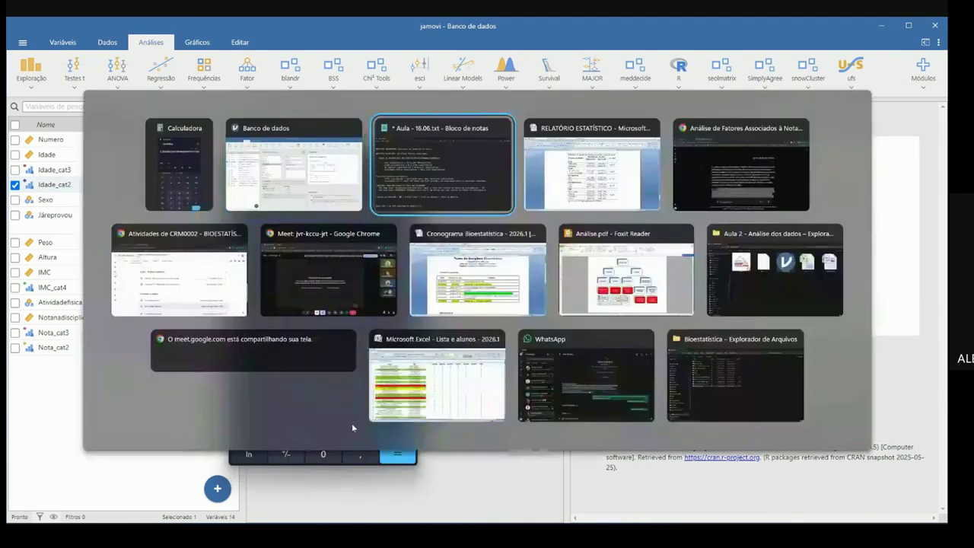
{"action": "left_click", "coordinate": [177, 439]}
{"action": "left_click_drag", "start_coordinate": [169, 426], "coordinate": [13, 426]}
{"action": "key", "text": "BackSpace"}
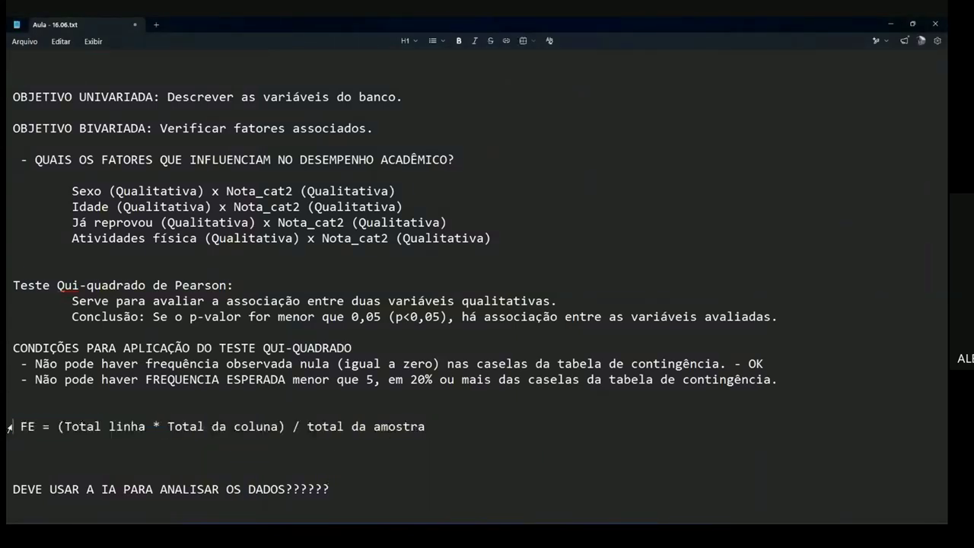
{"action": "key", "text": "BackSpace"}
{"action": "key", "text": "Delete"}
Below the FE formula, record "FE1 = 2,39" from the calculator result and start an "FE2 =" line
{"action": "type", "text": "FE1 ="}
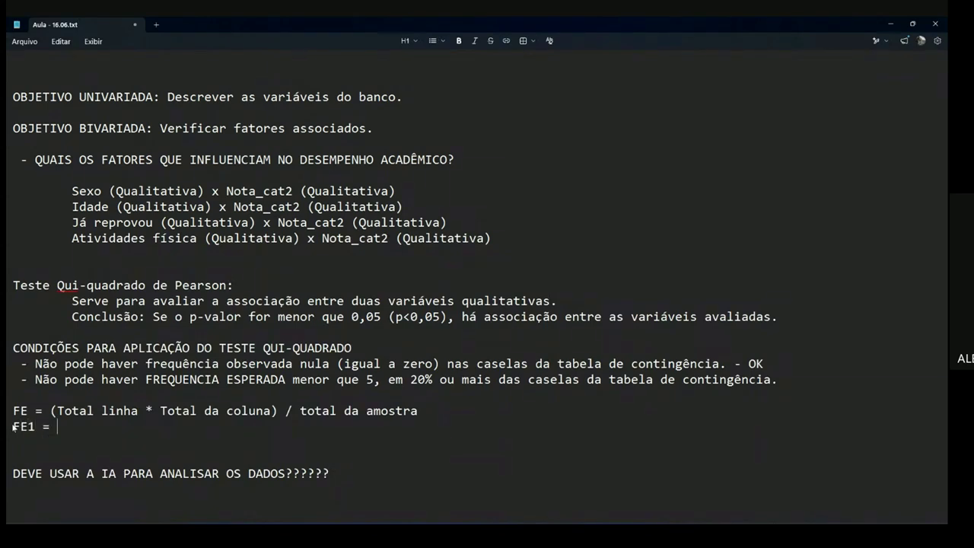
{"action": "key", "text": "alt+Tab"}
{"action": "key", "text": "alt+Tab"}
{"action": "type", "text": "2,39"}
{"action": "key", "text": "Return"}
{"action": "type", "text": "FE2 ="}
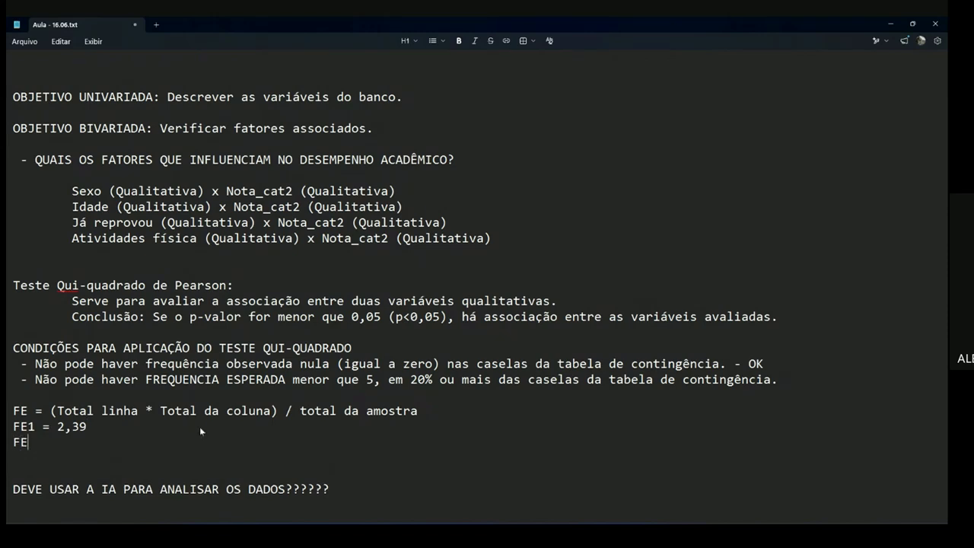
Switch back to jamovi and add the expected counts to the Sexo by Nota_cat2 contingency table
{"action": "key", "text": "alt+Tab"}
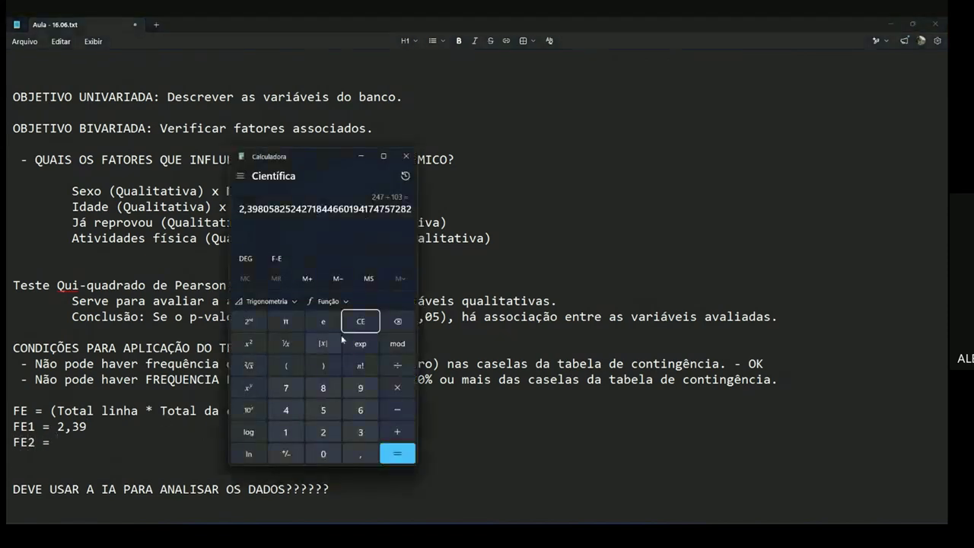
{"action": "key", "text": "alt+Tab"}
{"action": "key", "text": "alt+Tab+Tab"}
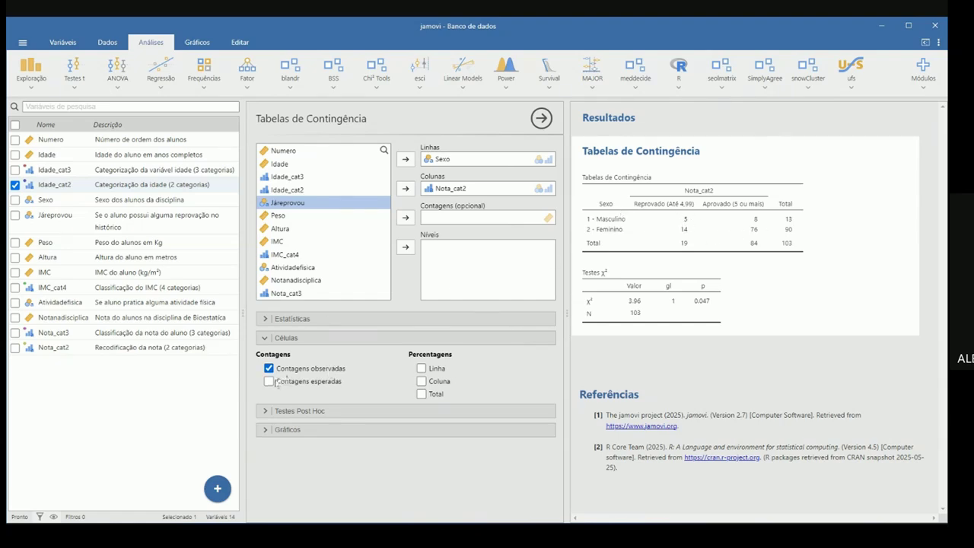
{"action": "left_click", "coordinate": [268, 381]}
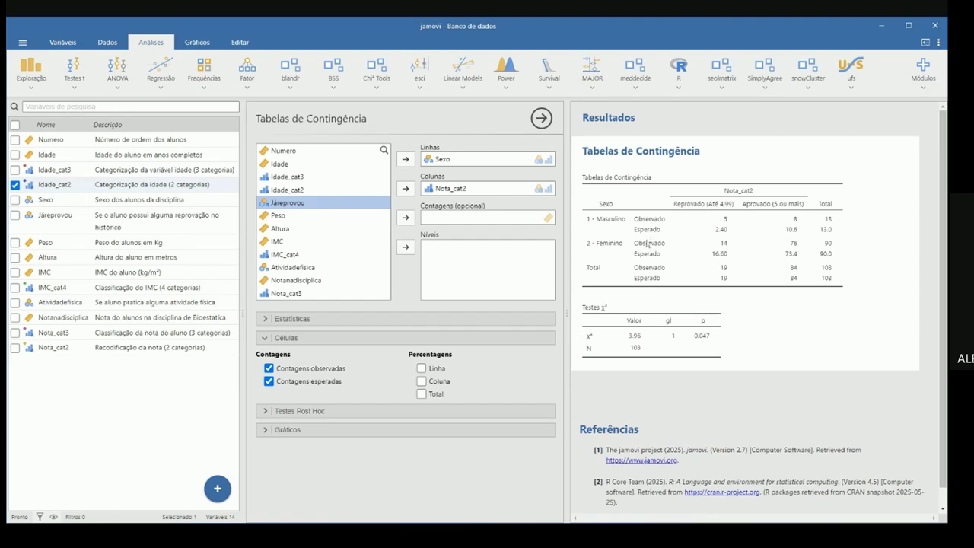
Briefly show row percentages in the contingency table and leave only the expected counts displayed
{"action": "left_click", "coordinate": [421, 368]}
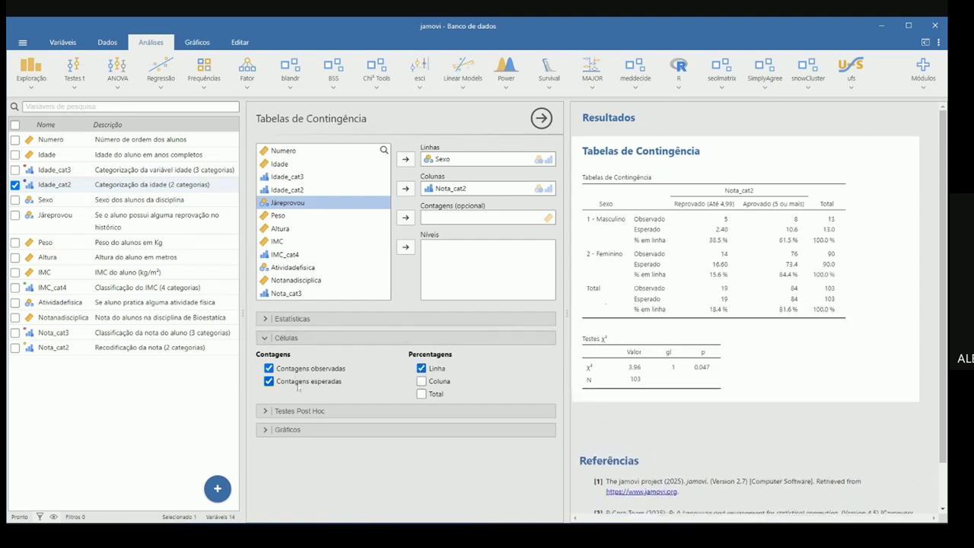
{"action": "left_click", "coordinate": [421, 368]}
{"action": "left_click", "coordinate": [269, 368]}
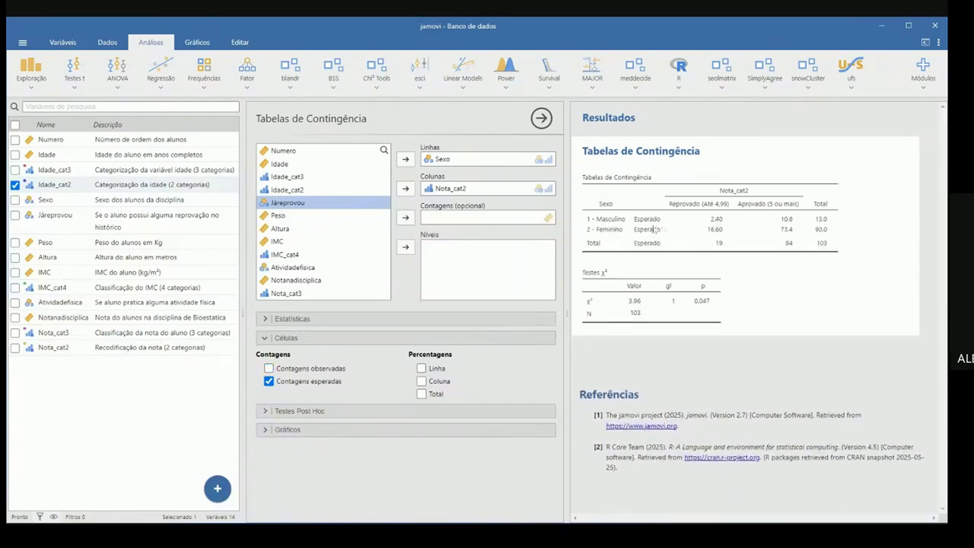
Compare FE1 in the notes with jamovi's expected counts and complete the FE2 line with 10,6
{"action": "key", "text": "alt+Tab"}
{"action": "key", "text": "alt+Tab"}
{"action": "key", "text": "alt+Tab"}
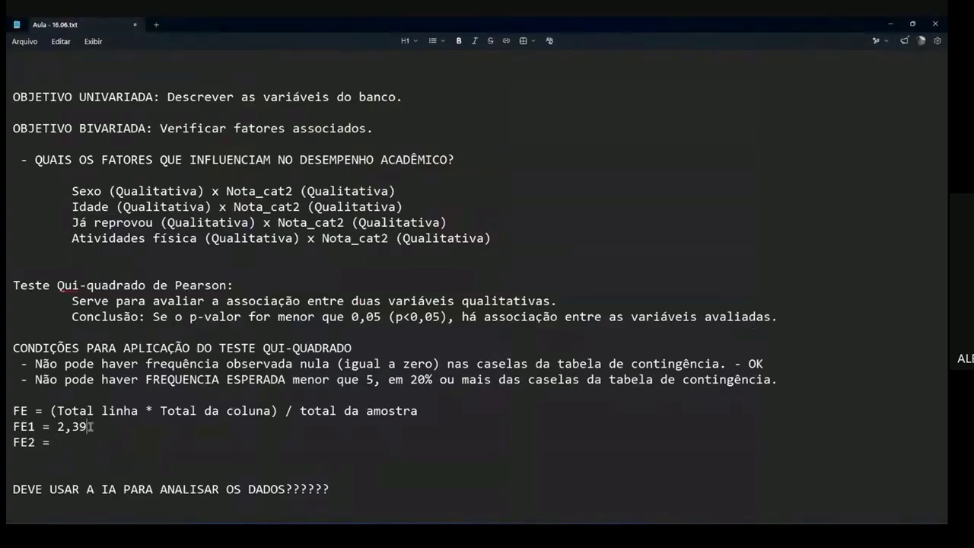
{"action": "left_click_drag", "start_coordinate": [90, 427], "coordinate": [56, 426]}
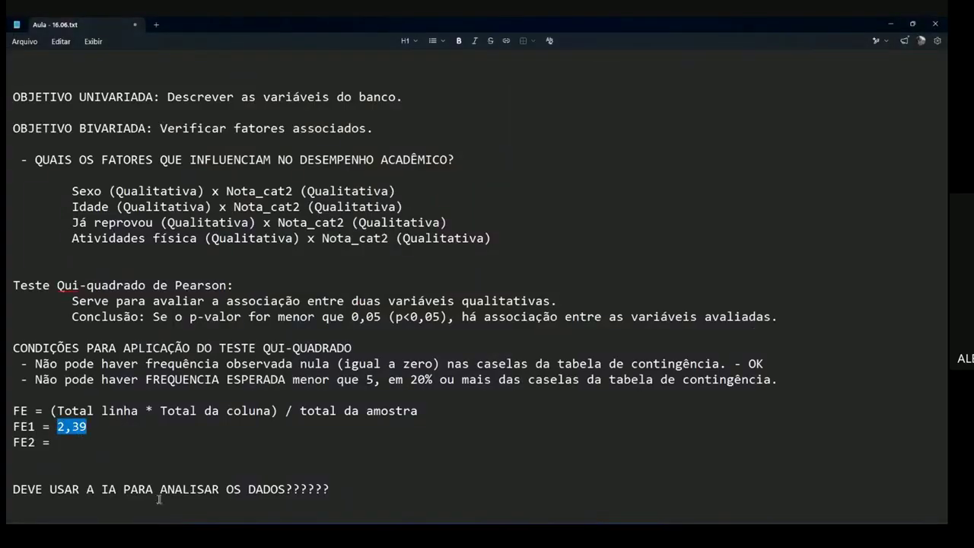
{"action": "key", "text": "alt+Tab"}
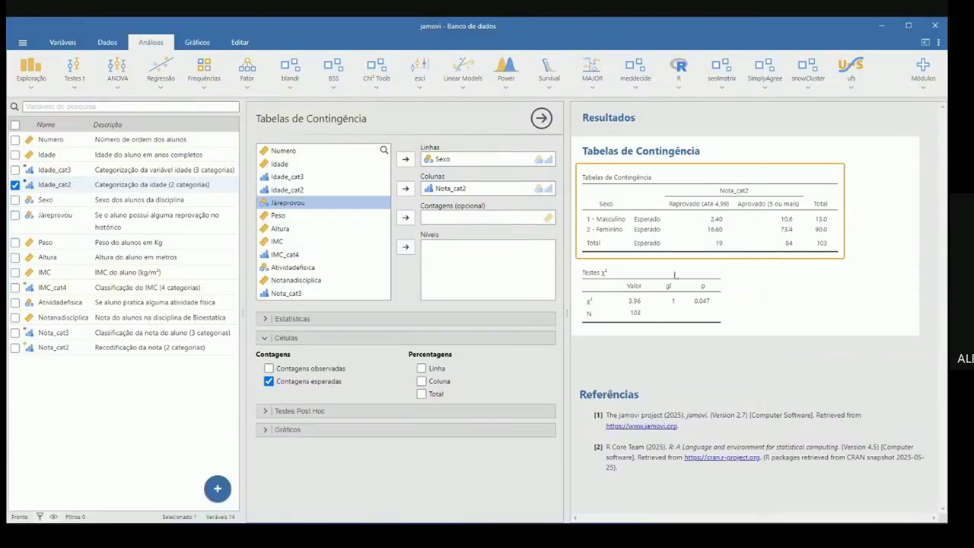
{"action": "key", "text": "alt+Tab"}
{"action": "left_click", "coordinate": [84, 444]}
{"action": "type", "text": "10,6"}
Take the expected count for failed female students from jamovi and add "FE3 = 16,6" to the notes
{"action": "key", "text": "alt+Tab"}
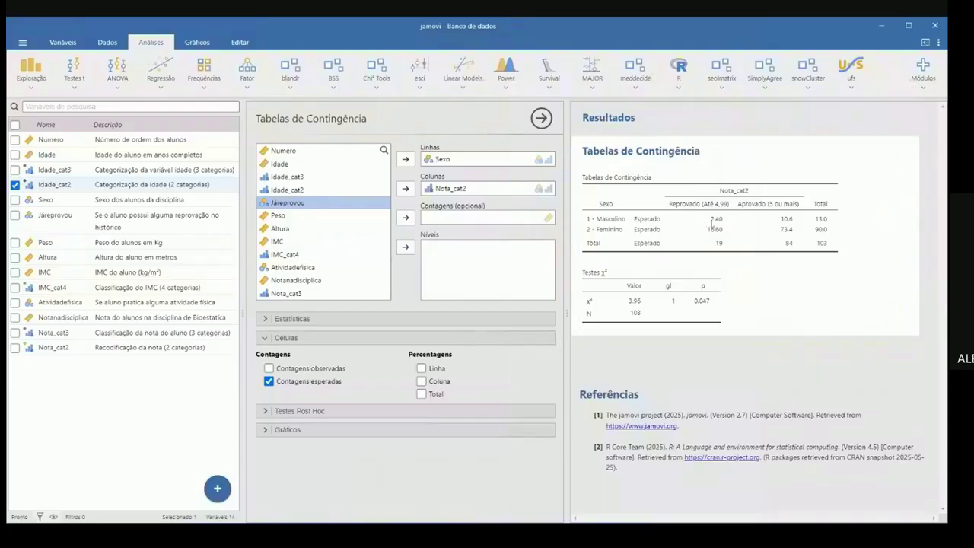
{"action": "key", "text": "alt+Tab"}
{"action": "type", "text": "E3 = 16,"}
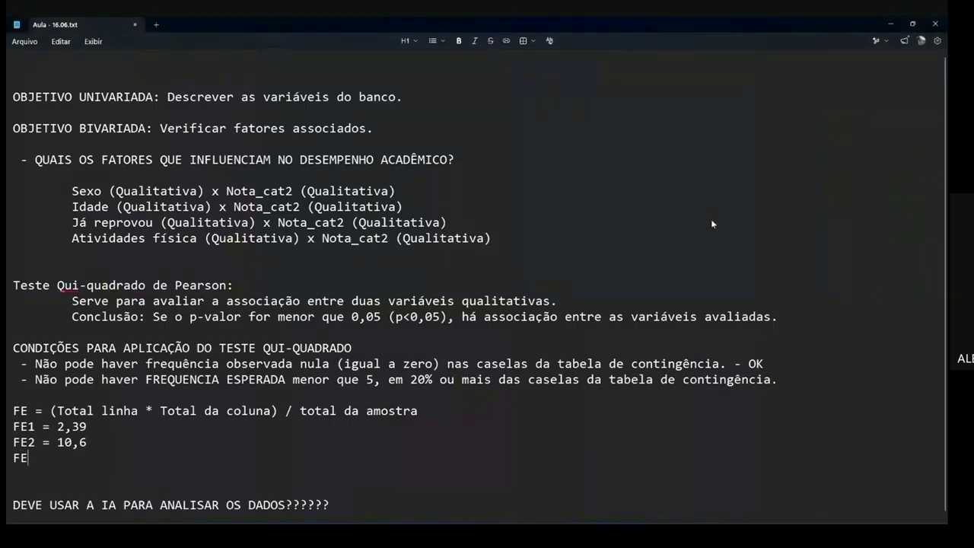
{"action": "key", "text": "alt+Tab"}
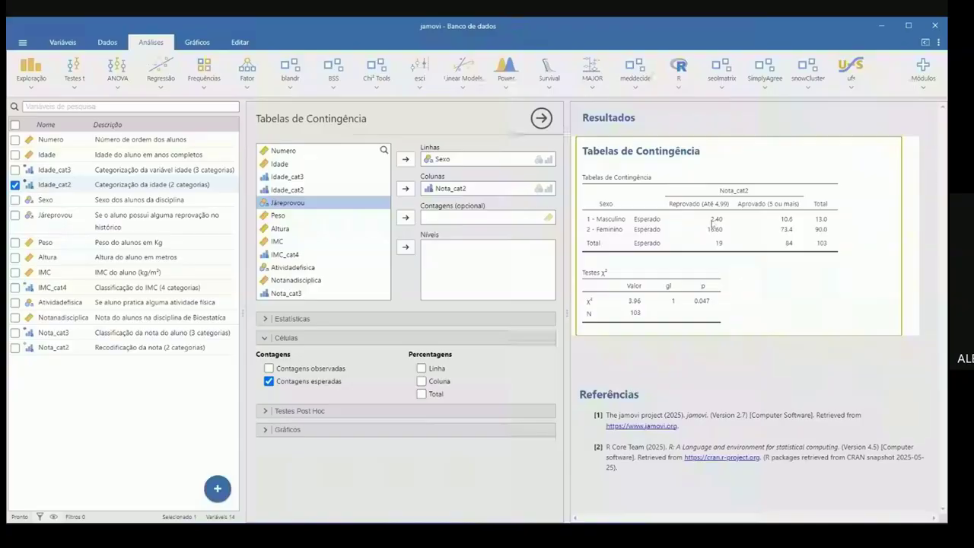
{"action": "key", "text": "alt+Tab"}
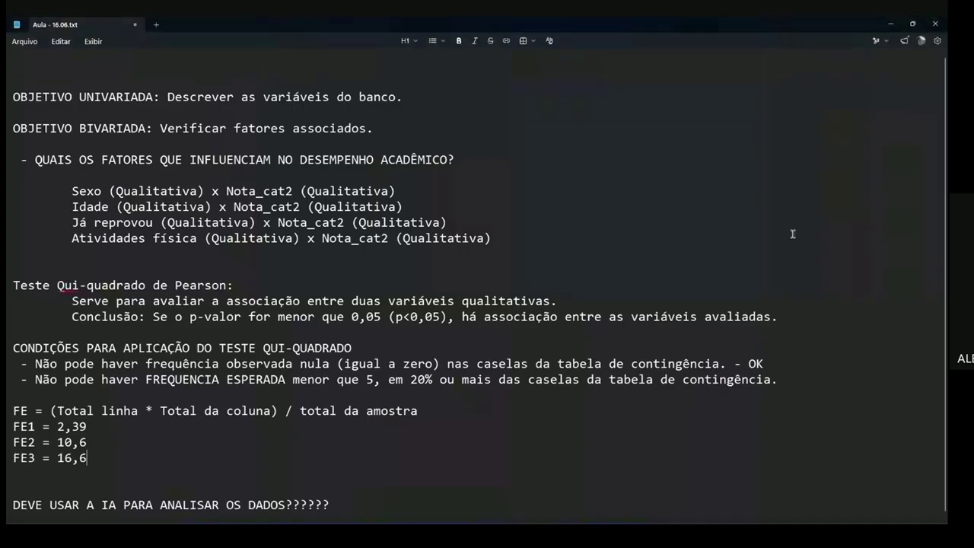
Take the expected count for approved female students from jamovi and add "FE4 = 73,4" to the notes
{"action": "key", "text": "Return"}
{"action": "type", "text": "FE4 ="}
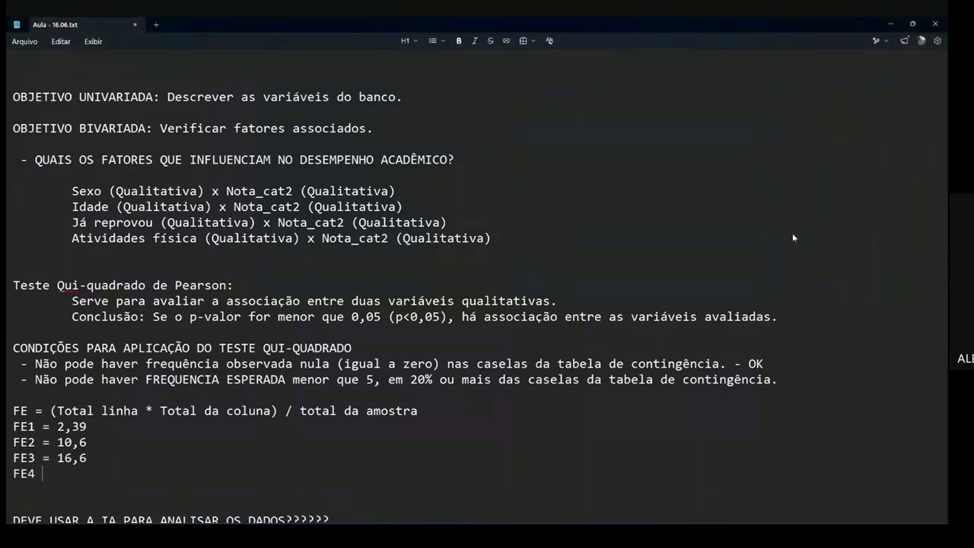
{"action": "key", "text": "alt+Tab"}
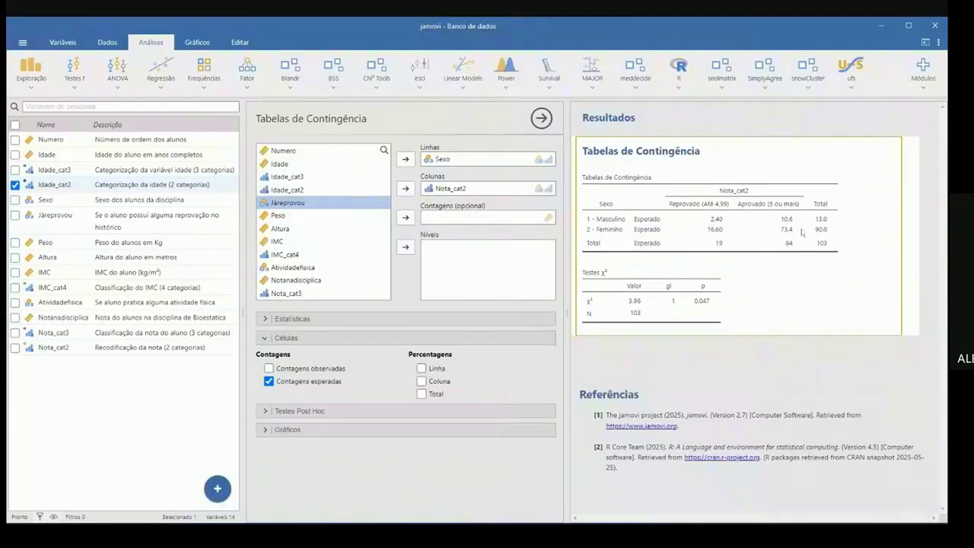
{"action": "key", "text": "alt+Tab"}
{"action": "type", "text": "73,4"}
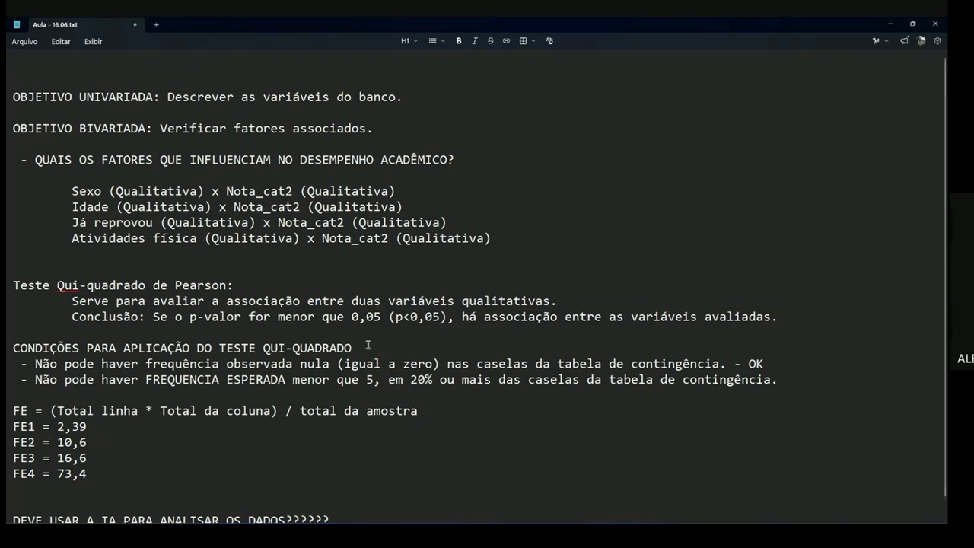
Compare the four FE values in the notes with the condition about expected frequencies below 5
{"action": "left_click_drag", "start_coordinate": [13, 426], "coordinate": [88, 469]}
{"action": "left_click", "coordinate": [70, 442]}
{"action": "left_click_drag", "start_coordinate": [57, 426], "coordinate": [86, 443]}
{"action": "left_click", "coordinate": [79, 473]}
{"action": "left_click_drag", "start_coordinate": [35, 379], "coordinate": [373, 383]}
{"action": "mouse_move", "coordinate": [94, 427]}
{"action": "left_mouse_down"}
{"action": "mouse_move", "coordinate": [43, 428]}
{"action": "mouse_move", "coordinate": [88, 429]}
{"action": "left_mouse_up"}
Annotate the FE1 line with "==> menor que 5"
{"action": "left_click", "coordinate": [104, 429]}
{"action": "type", "text": "== ."}
{"action": "key", "text": "BackSpace"}
{"action": "key", "text": "BackSpace"}
{"action": "key", "text": "BackSpace"}
{"action": "key", "text": "BackSpace"}
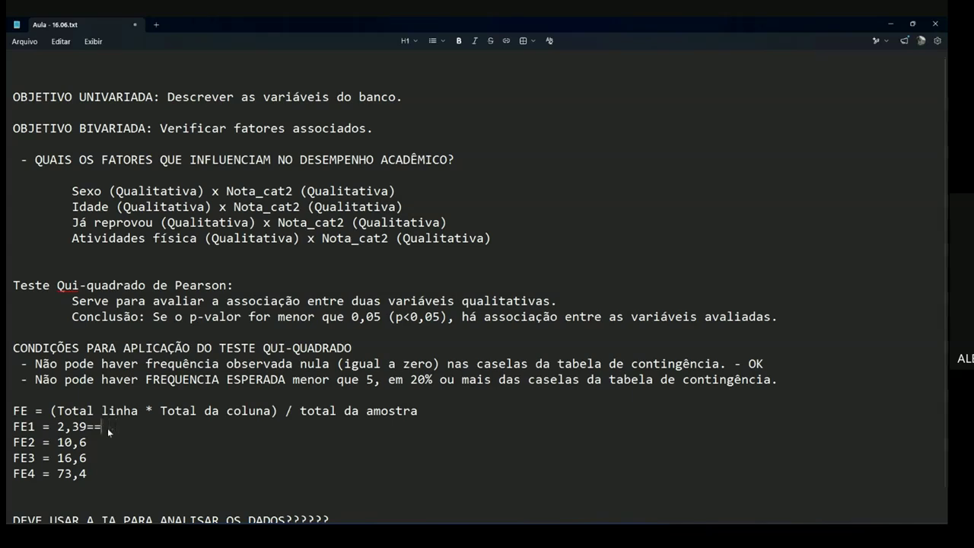
{"action": "type", "text": "==> menor qu"}
{"action": "key", "text": "BackSpace"}
{"action": "key", "text": "BackSpace"}
{"action": "key", "text": "BackSpace"}
{"action": "key", "text": "BackSpace"}
{"action": "key", "text": "BackSpace"}
{"action": "type", "text": "or que 5"}
Check the FE2 value against the limit of 5 and annotate its line with "==> Não"
{"action": "key", "text": "Down"}
{"action": "type", "text": "==>"}
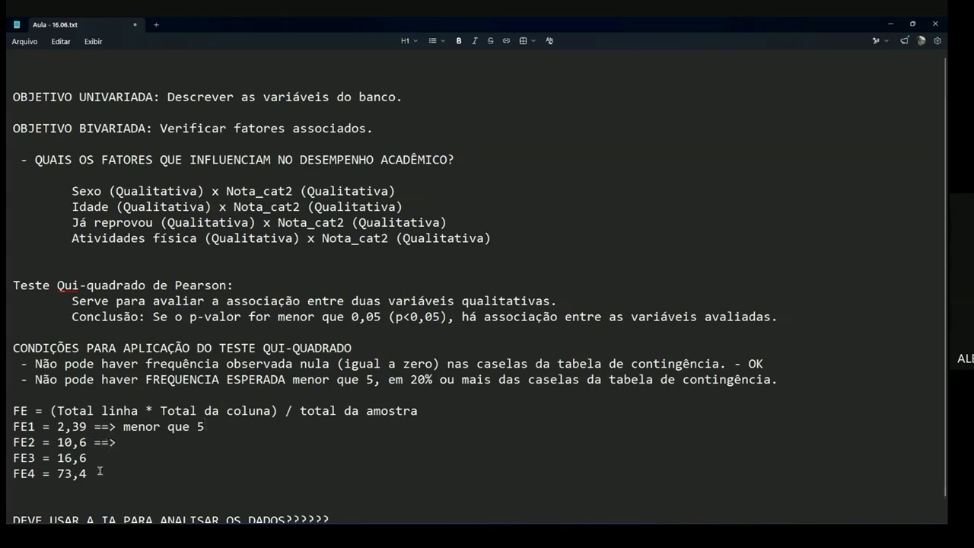
{"action": "left_click_drag", "start_coordinate": [87, 442], "coordinate": [59, 442]}
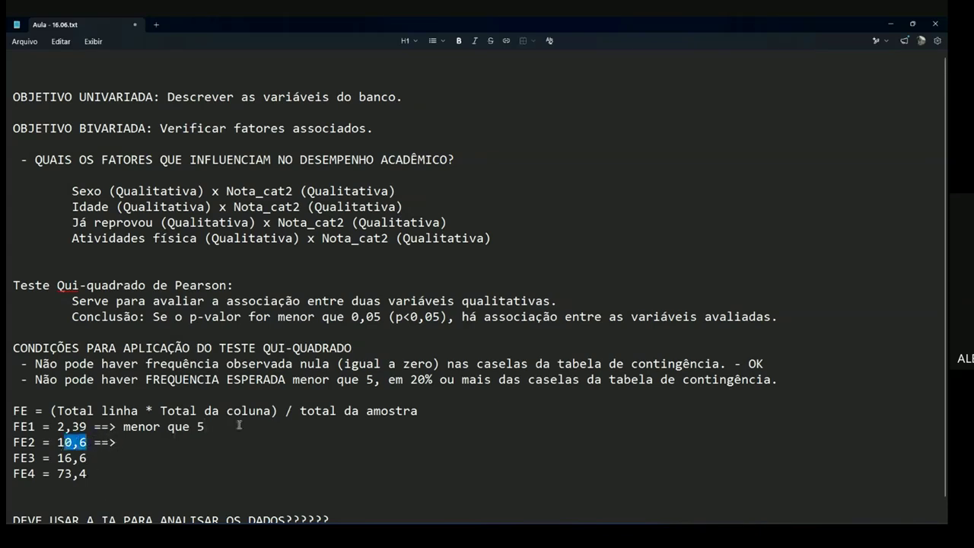
{"action": "double_click", "coordinate": [369, 379]}
{"action": "left_click", "coordinate": [161, 443]}
{"action": "type", "text": "Não"}
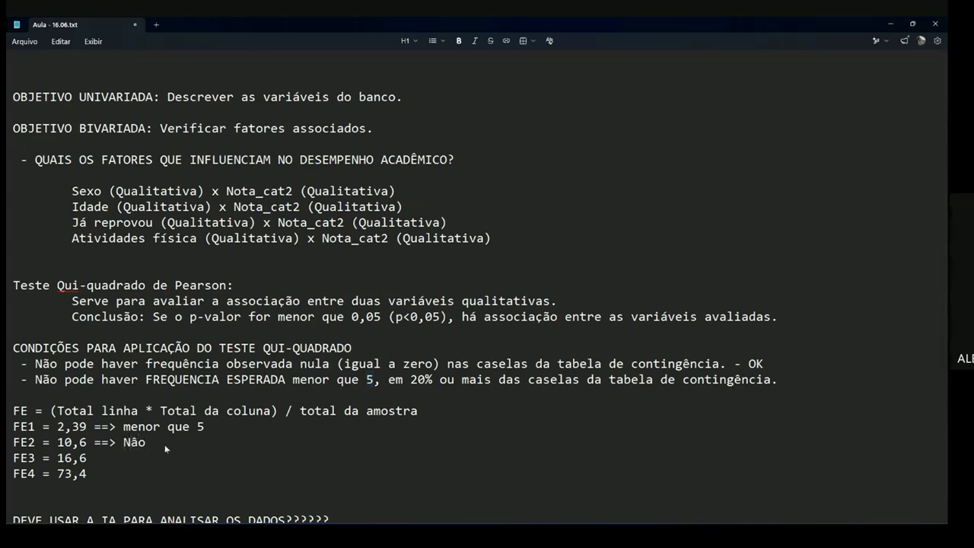
Copy the "==> Não" annotation from the FE2 line to the end of the FE3 line
{"action": "key", "text": "shift+Left"}
{"action": "key", "text": "shift+Left"}
{"action": "key", "text": "shift+Left"}
{"action": "key", "text": "shift+Left"}
{"action": "key", "text": "shift+Left"}
{"action": "key", "text": "shift+Left"}
{"action": "key", "text": "shift+Left"}
{"action": "key", "text": "shift+Left"}
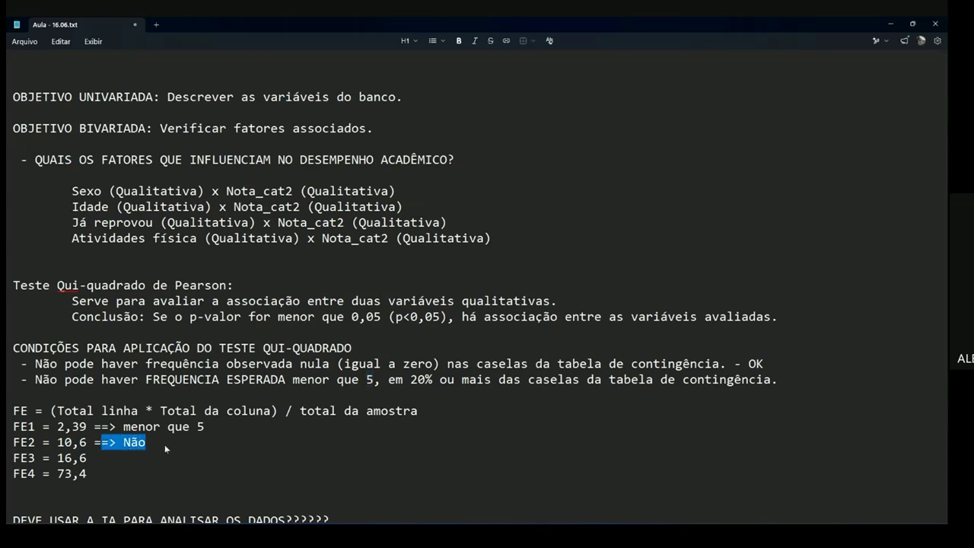
{"action": "key", "text": "ctrl+c"}
{"action": "key", "text": "Down"}
{"action": "key", "text": "ctrl+v"}
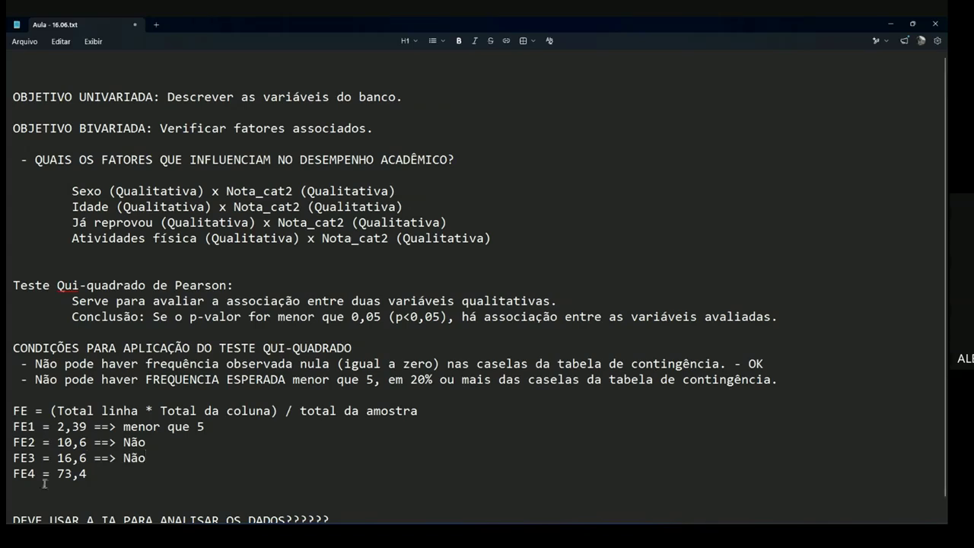
Review the FE3 value and add the same "==> Não" annotation to the FE4 line
{"action": "left_click_drag", "start_coordinate": [88, 457], "coordinate": [58, 457]}
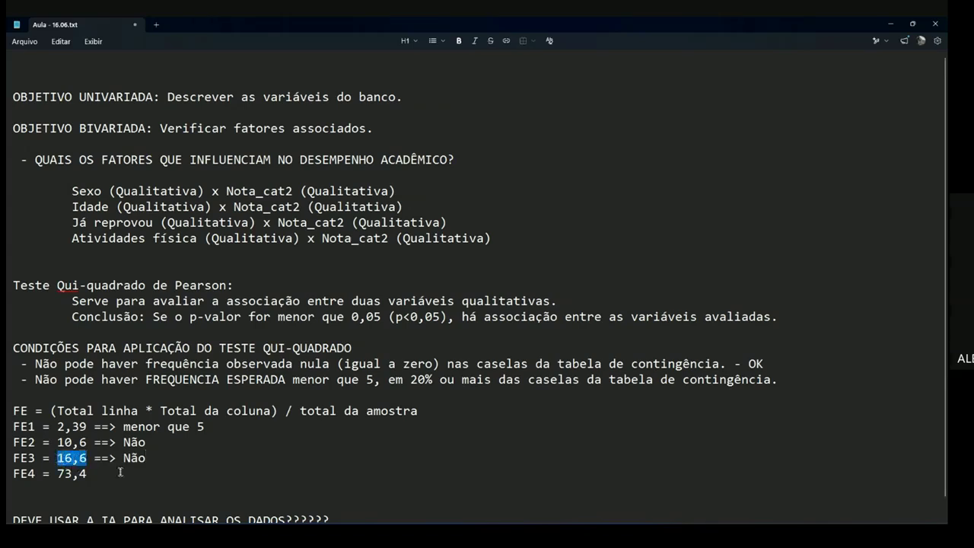
{"action": "left_click", "coordinate": [142, 456]}
{"action": "key", "text": "Down"}
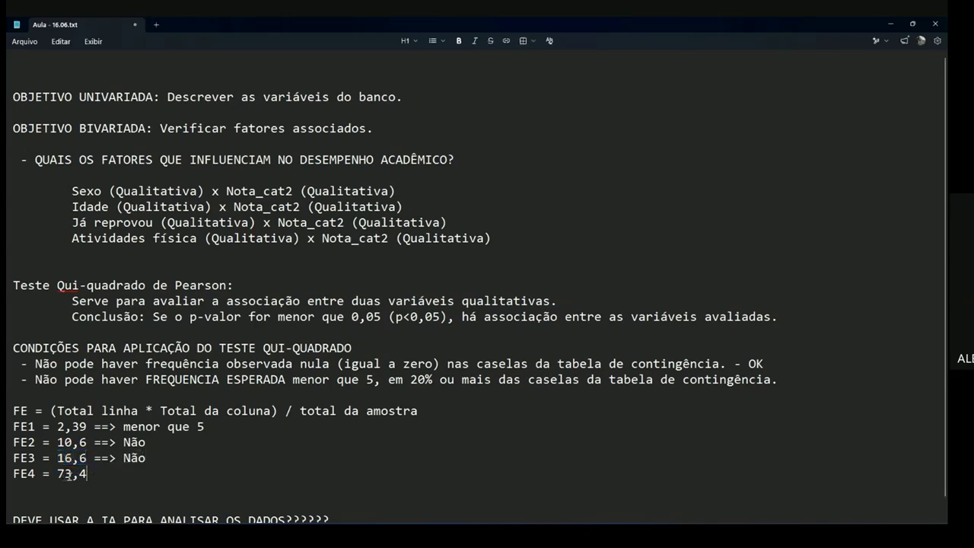
{"action": "key", "text": "ctrl+v"}
Review the annotated FE values against the condition "em 20% ou mais das caselas" in the notes
{"action": "left_click_drag", "start_coordinate": [57, 473], "coordinate": [80, 474]}
{"action": "left_click_drag", "start_coordinate": [147, 473], "coordinate": [204, 428]}
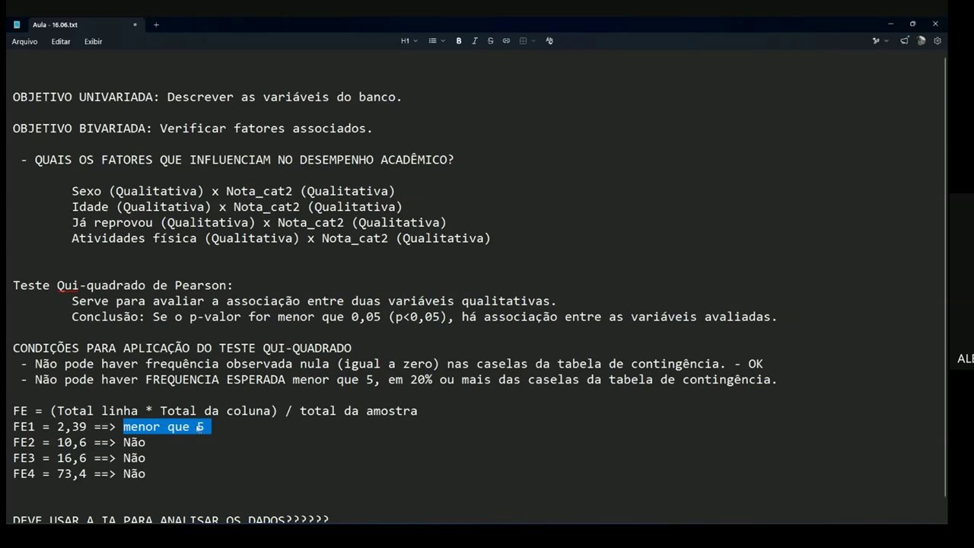
{"action": "left_click_drag", "start_coordinate": [35, 379], "coordinate": [581, 379]}
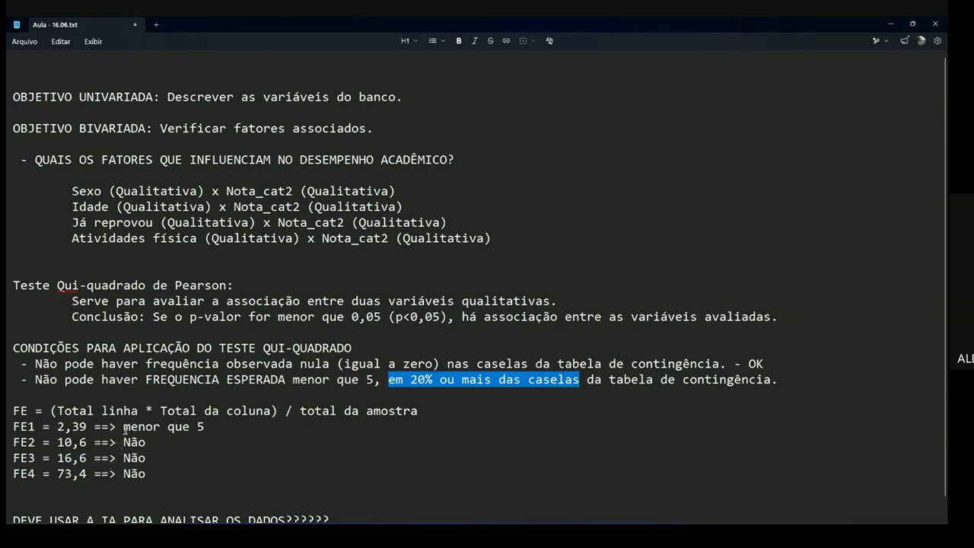
{"action": "left_click_drag", "start_coordinate": [86, 427], "coordinate": [57, 427]}
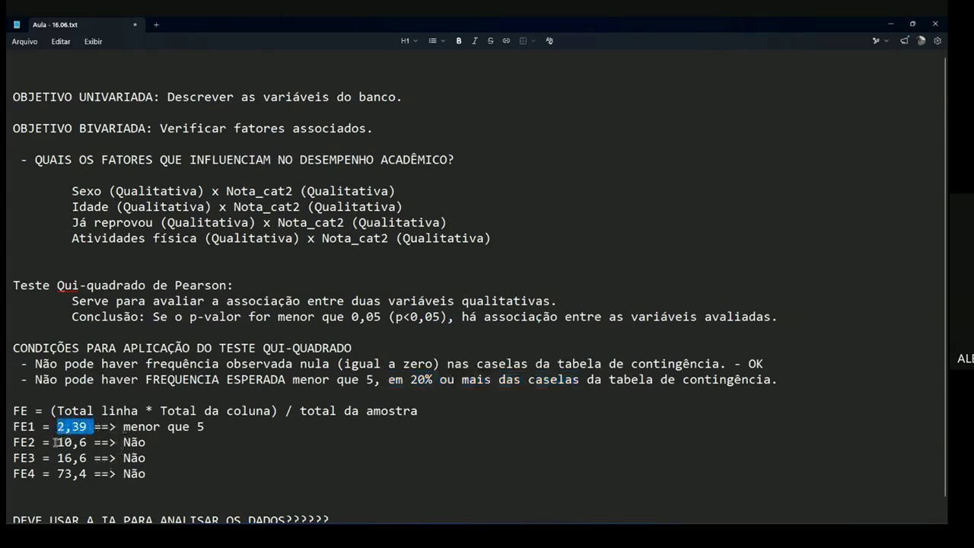
{"action": "left_click", "coordinate": [49, 430]}
{"action": "left_click_drag", "start_coordinate": [98, 453], "coordinate": [127, 456]}
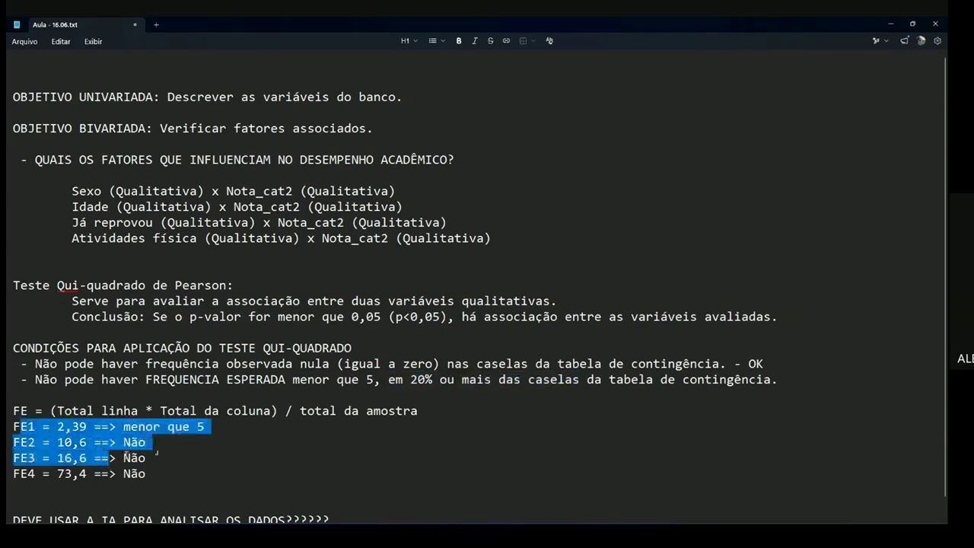
{"action": "left_click", "coordinate": [191, 448]}
{"action": "left_click_drag", "start_coordinate": [160, 472], "coordinate": [122, 428]}
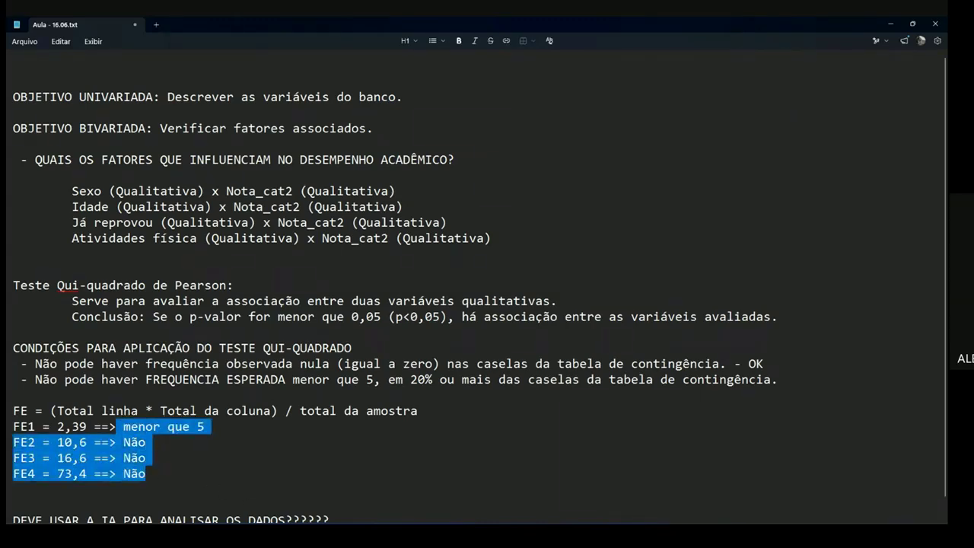
Switch to Calculator and clear the previous result
{"action": "left_click", "coordinate": [312, 535]}
{"action": "left_click", "coordinate": [361, 321]}
{"action": "left_click", "coordinate": [286, 431]}
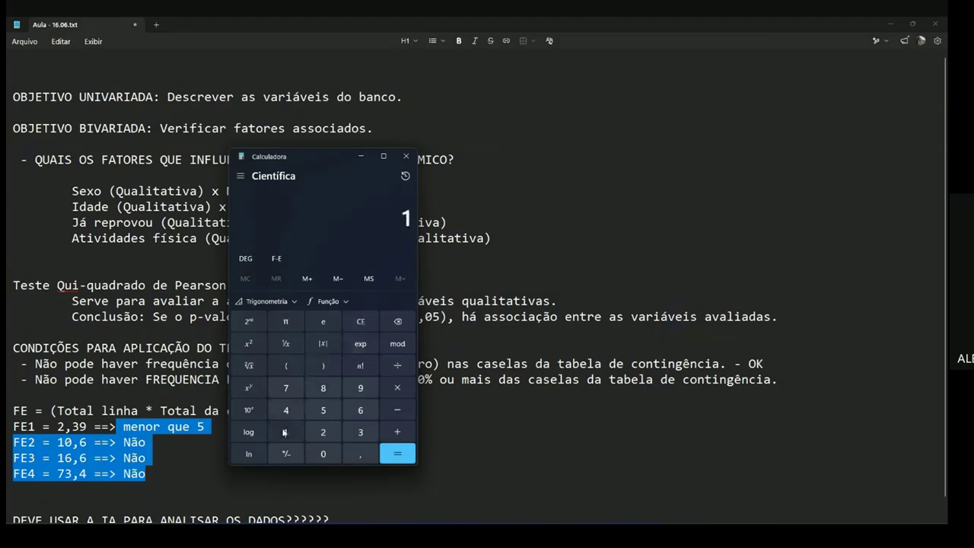
{"action": "left_click", "coordinate": [397, 365]}
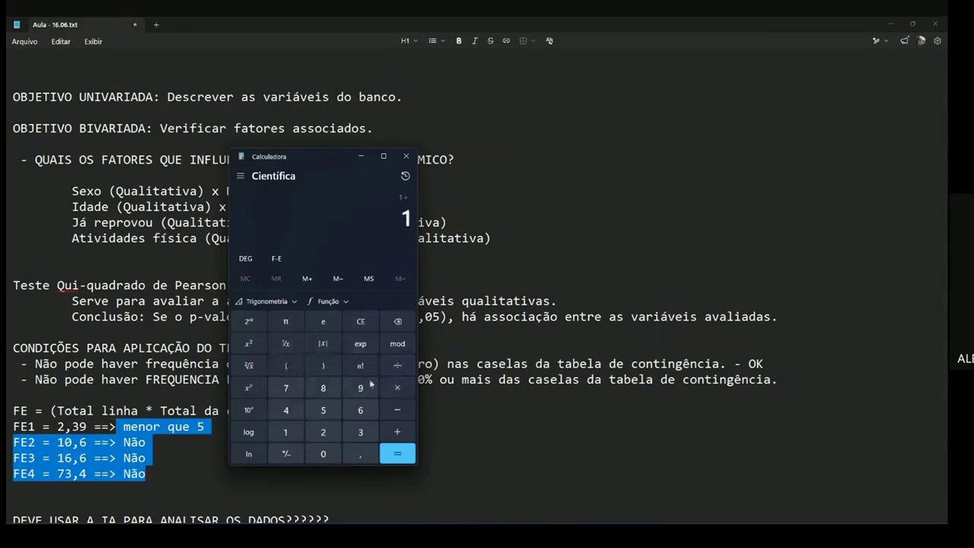
{"action": "left_click", "coordinate": [286, 409]}
{"action": "left_click", "coordinate": [383, 452]}
{"action": "left_click", "coordinate": [398, 387]}
{"action": "left_click", "coordinate": [287, 432]}
{"action": "triple_click", "coordinate": [322, 454]}
{"action": "left_click", "coordinate": [383, 453]}
{"action": "left_click", "coordinate": [364, 322]}
Compute the percentage of cells with an expected frequency below 5 as 1 ÷ 4 × 100
{"action": "type", "text": "1/4"}
{"action": "key", "text": "Return"}
{"action": "type", "text": "*0"}
{"action": "type", "text": "100"}
{"action": "key", "text": "Return"}
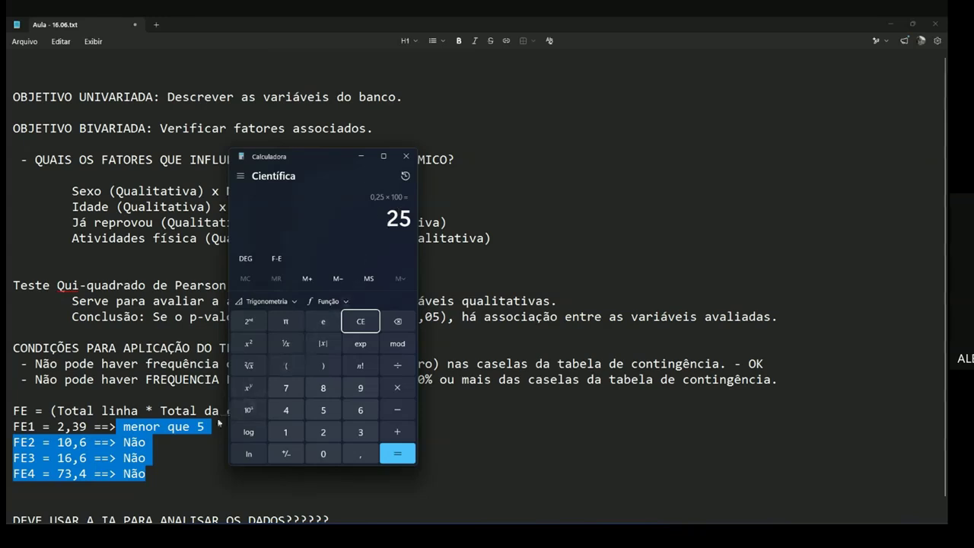
Review FE1 against the 20% condition in the notes, then switch to Word and examine the Sexo p-value in Tabela 3
{"action": "left_click", "coordinate": [170, 426]}
{"action": "left_click_drag", "start_coordinate": [35, 378], "coordinate": [617, 384]}
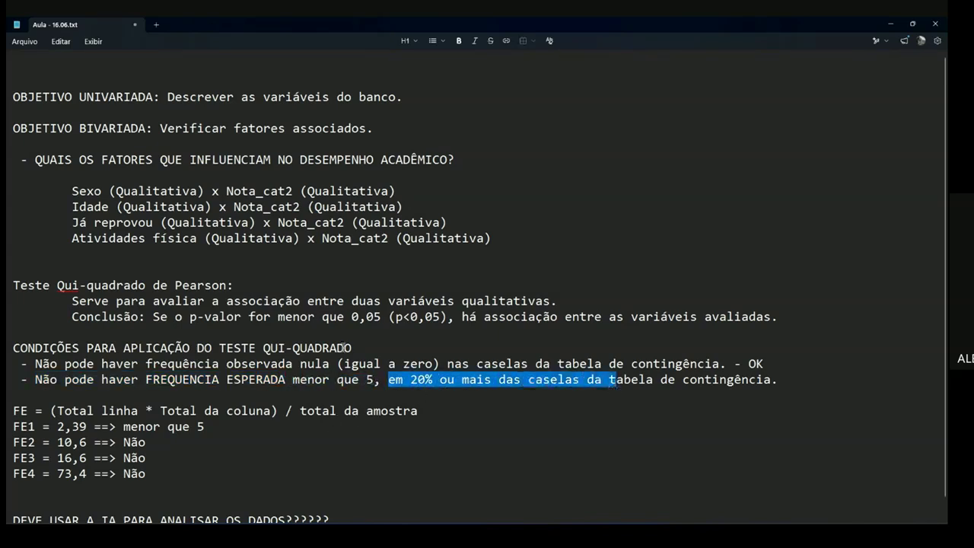
{"action": "left_click_drag", "start_coordinate": [161, 427], "coordinate": [67, 431]}
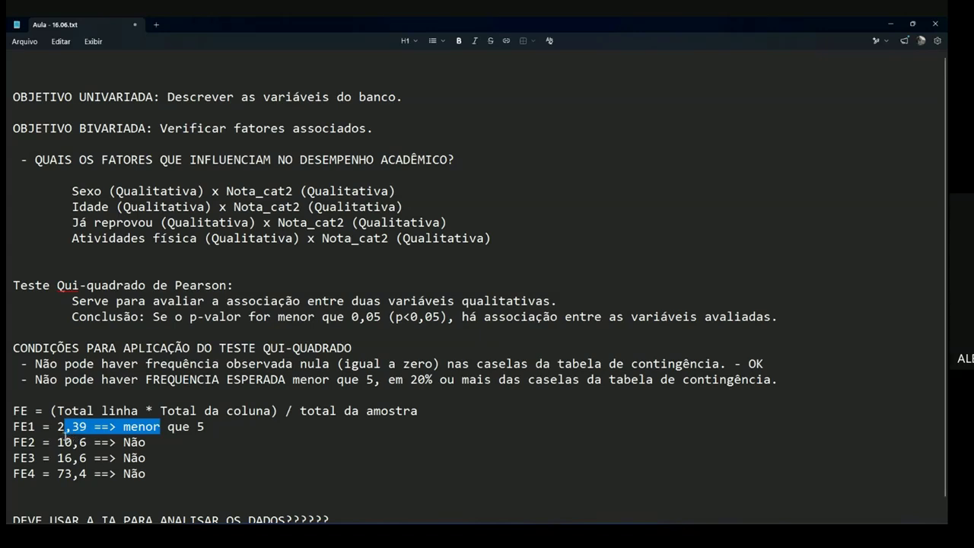
{"action": "key", "text": "alt+Tab"}
{"action": "key", "text": "alt+Tab"}
{"action": "key", "text": "alt+Tab"}
{"action": "key", "text": "alt+Tab"}
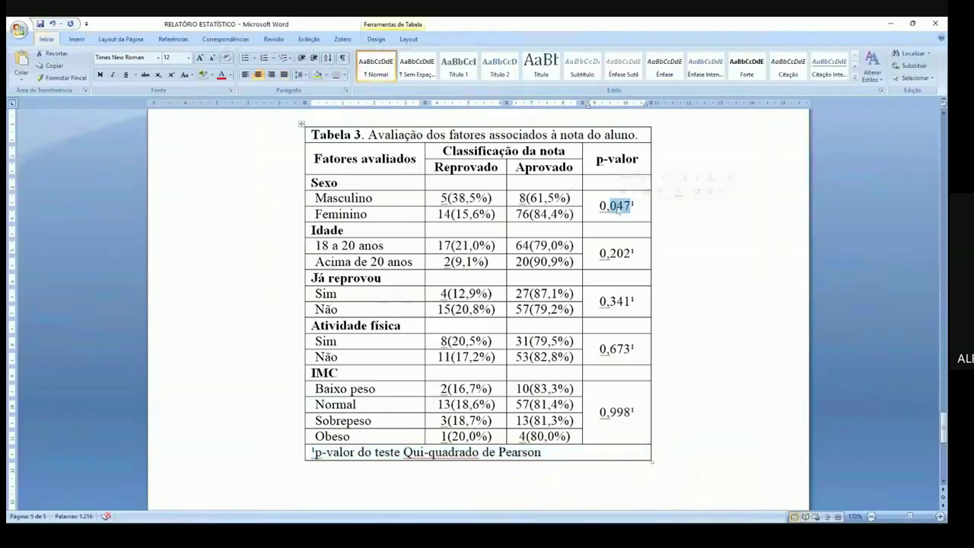
{"action": "triple_click", "coordinate": [618, 211]}
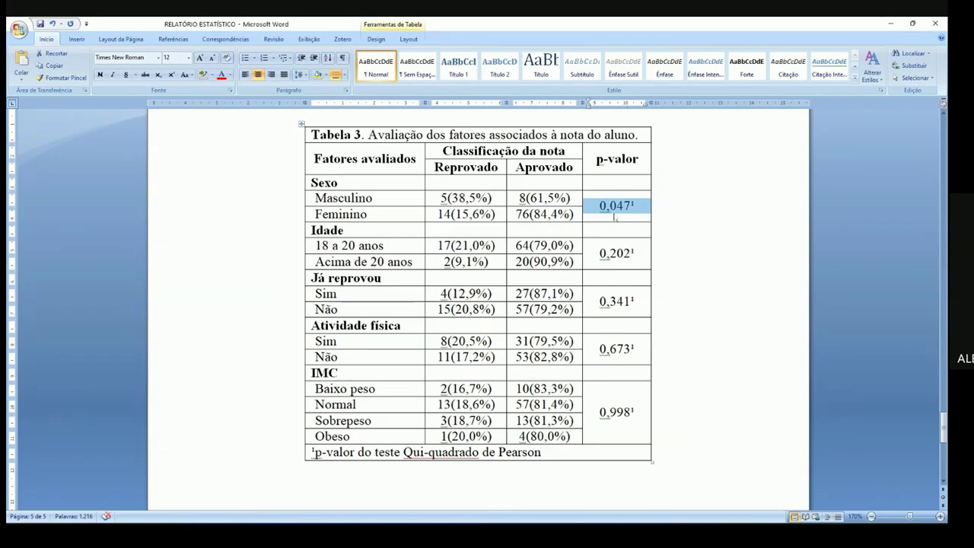
Return to the Notepad class notes and review the heading "CONDIÇÕES PARA APLICAÇÃO DO TESTE QUI-QUADRADO"
{"action": "key", "text": "alt+Tab"}
{"action": "key", "text": "alt+Tab"}
{"action": "key", "text": "alt+Tab"}
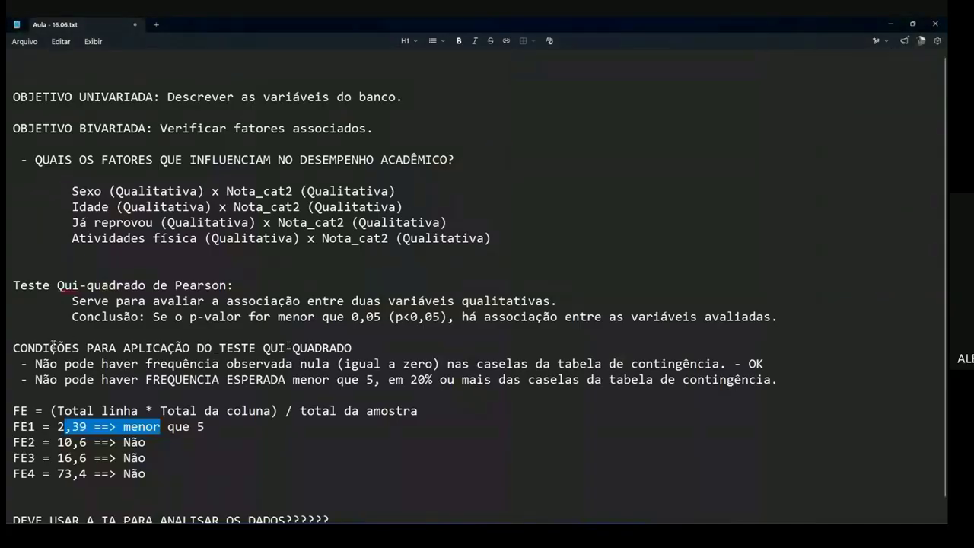
{"action": "left_click_drag", "start_coordinate": [14, 348], "coordinate": [354, 348]}
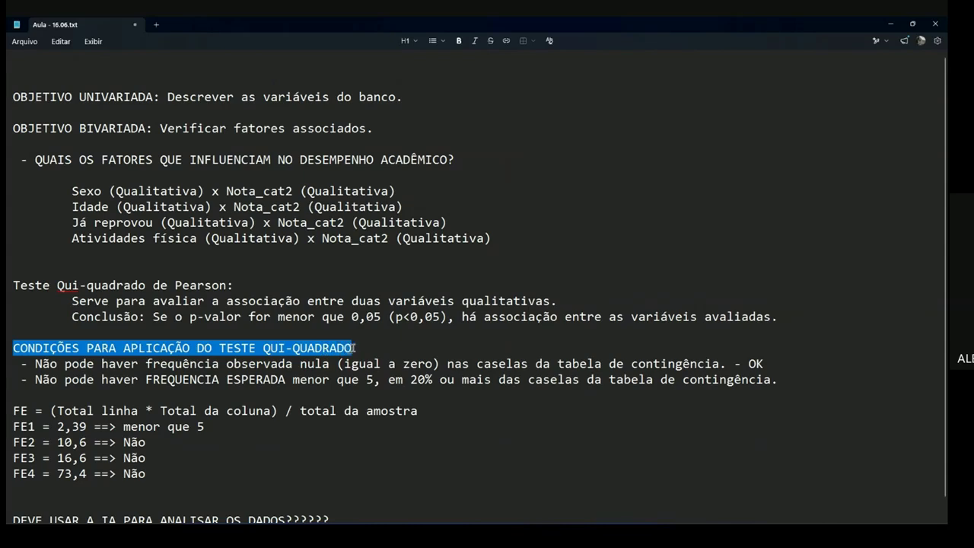
Switch to the Word report and examine the p-values of all factors and the Qui-quadrado de Pearson footnote in Tabela 3
{"action": "key", "text": "alt+Tab"}
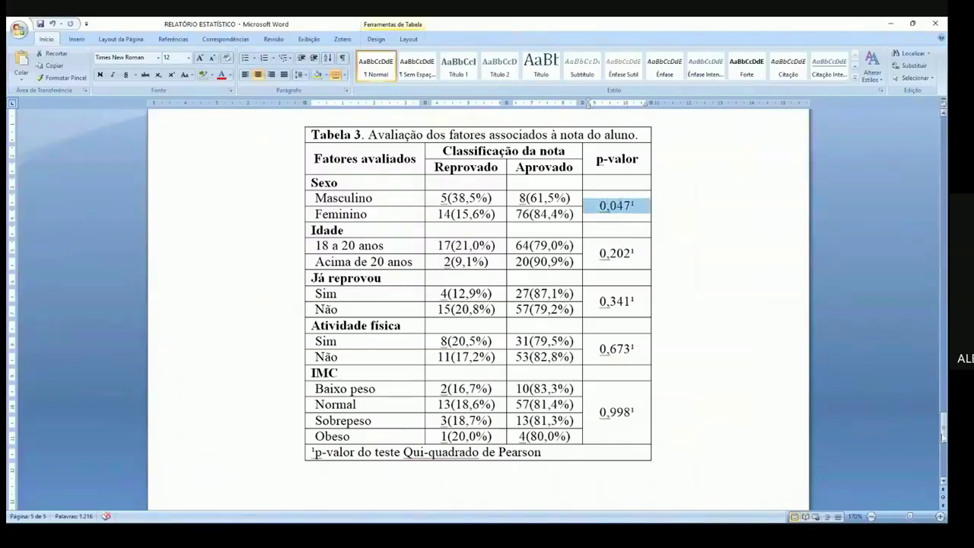
{"action": "scroll", "coordinate": [631, 204], "scroll_direction": "up", "scroll_amount": 10}
{"action": "scroll", "coordinate": [630, 203], "scroll_direction": "down", "scroll_amount": 8}
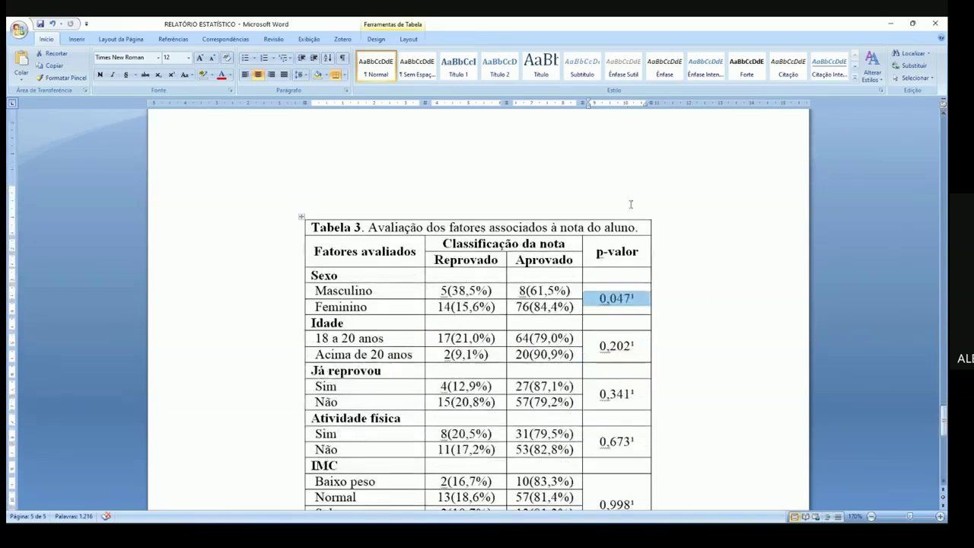
{"action": "mouse_move", "coordinate": [942, 430]}
{"action": "left_mouse_down"}
{"action": "mouse_move", "coordinate": [943, 414]}
{"action": "mouse_move", "coordinate": [943, 423]}
{"action": "left_mouse_up"}
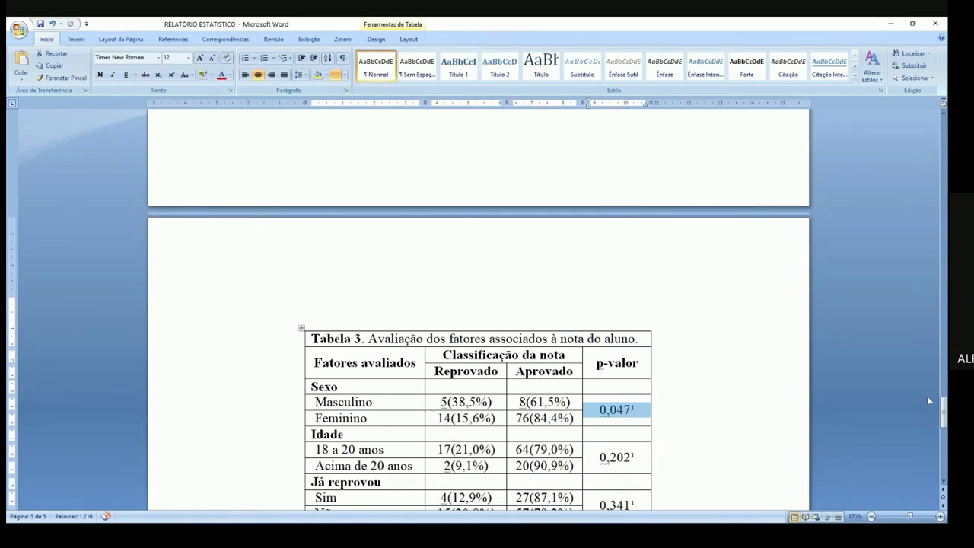
{"action": "left_click_drag", "start_coordinate": [943, 422], "coordinate": [943, 439]}
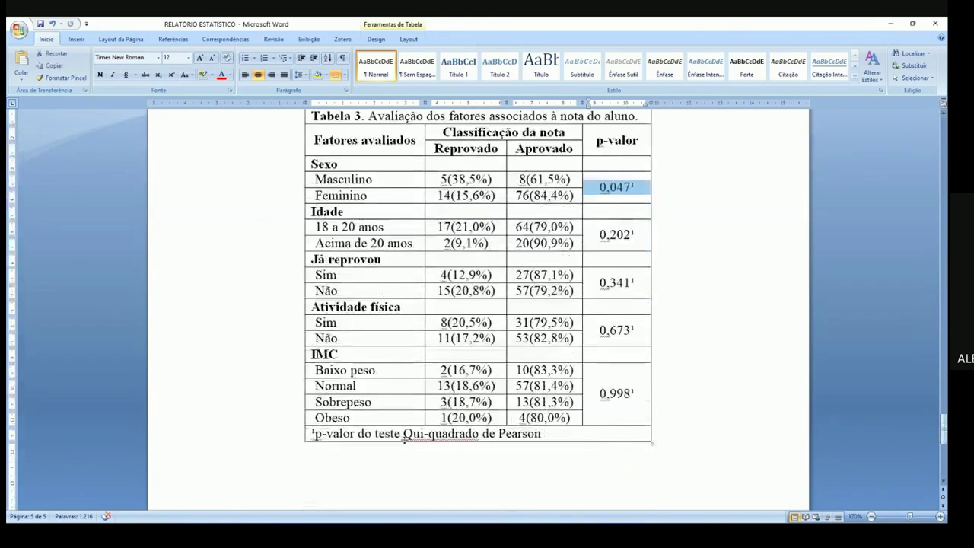
{"action": "left_click_drag", "start_coordinate": [404, 434], "coordinate": [480, 434]}
{"action": "left_click_drag", "start_coordinate": [634, 242], "coordinate": [618, 373]}
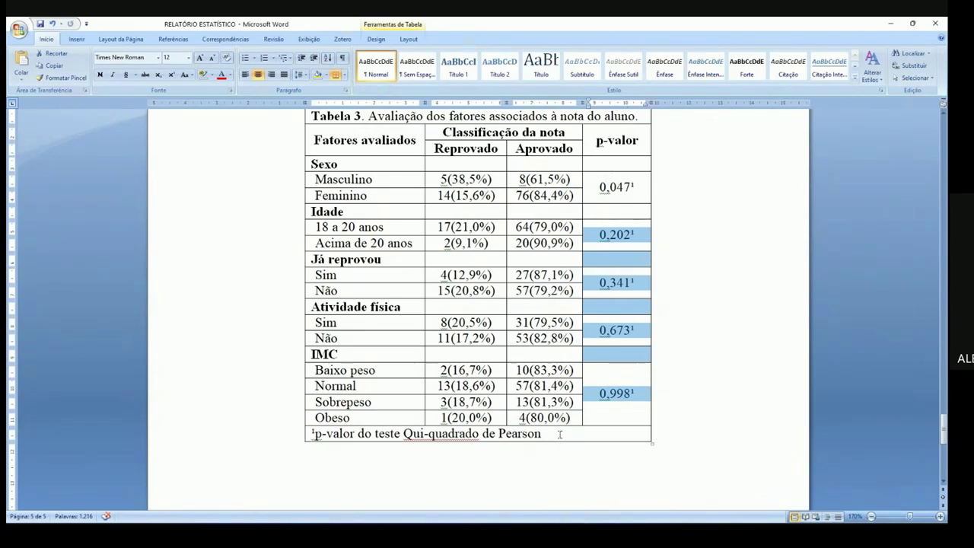
{"action": "left_click_drag", "start_coordinate": [606, 393], "coordinate": [631, 393]}
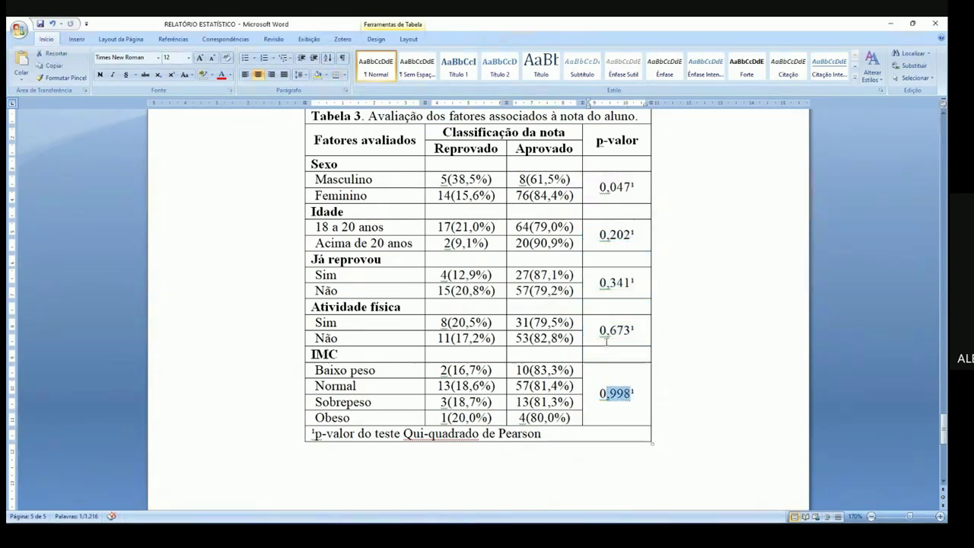
{"action": "left_click_drag", "start_coordinate": [606, 330], "coordinate": [632, 333]}
{"action": "left_click_drag", "start_coordinate": [607, 187], "coordinate": [632, 188]}
{"action": "left_click", "coordinate": [614, 234]}
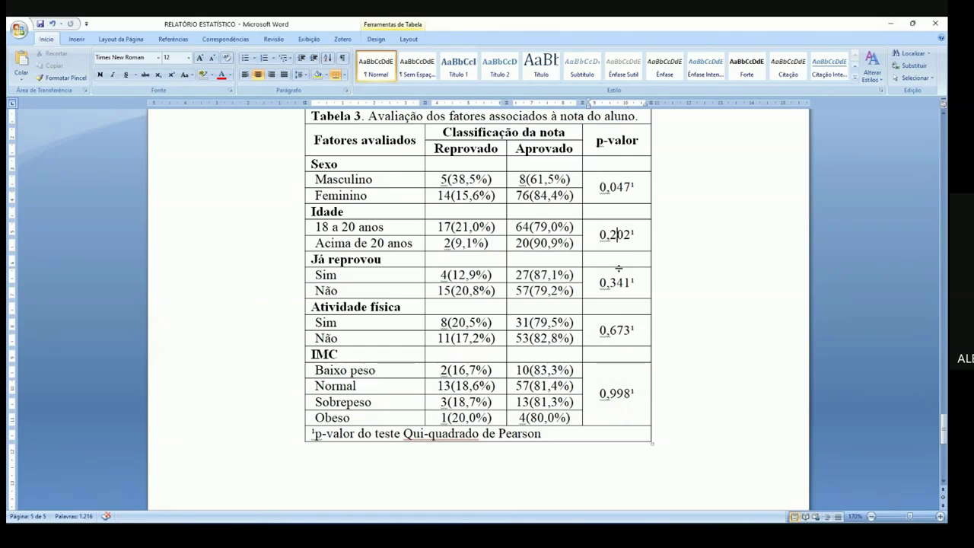
Read the zero observed frequency condition in the notes and check each factor's observed counts in the Word report's Tabela 3 against it
{"action": "key", "text": "alt+Tab"}
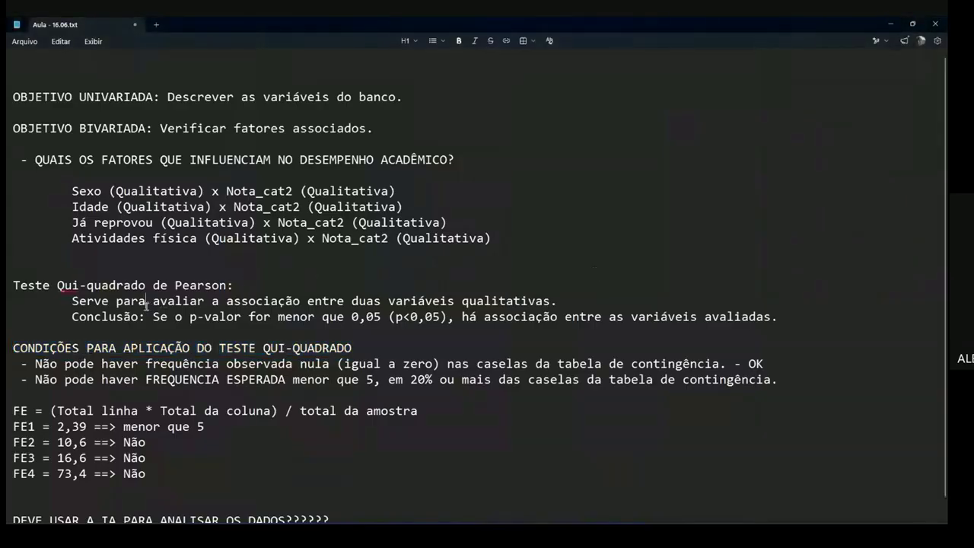
{"action": "left_click_drag", "start_coordinate": [15, 348], "coordinate": [338, 352]}
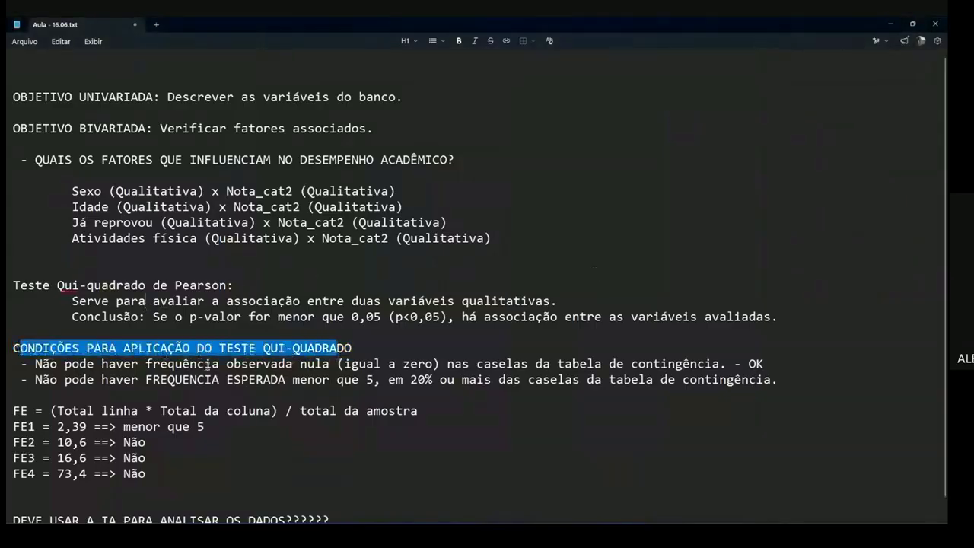
{"action": "left_click_drag", "start_coordinate": [14, 364], "coordinate": [329, 365]}
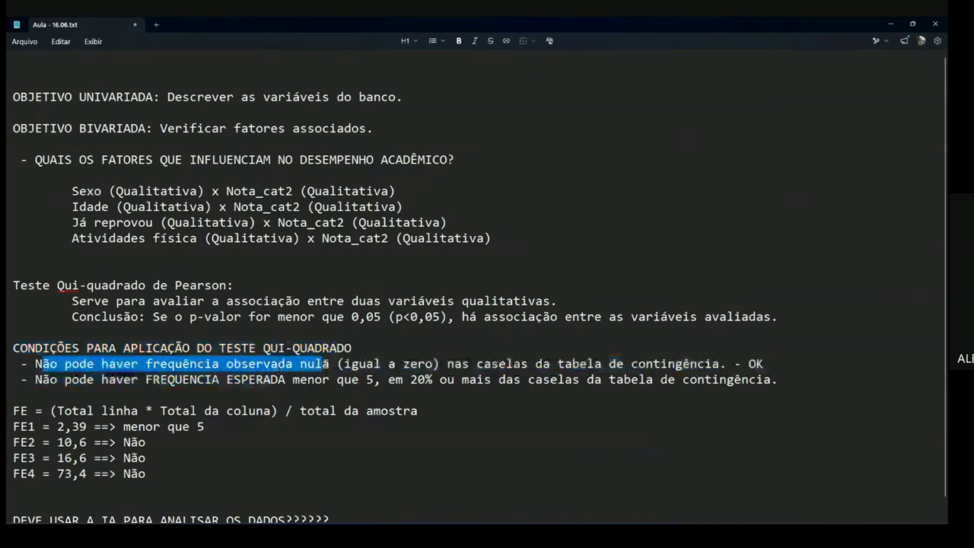
{"action": "key", "text": "alt+Tab"}
{"action": "left_click_drag", "start_coordinate": [453, 180], "coordinate": [544, 195]}
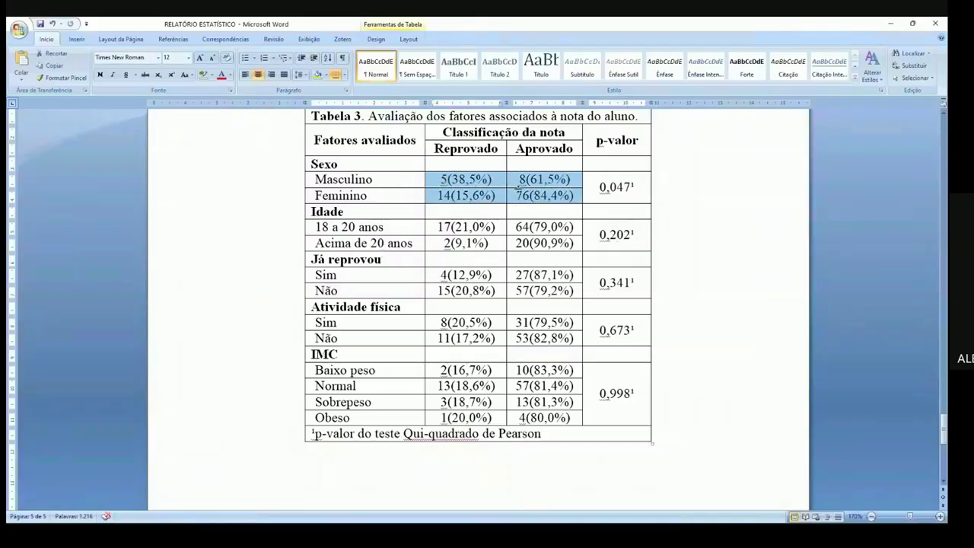
{"action": "left_click_drag", "start_coordinate": [495, 228], "coordinate": [478, 243]}
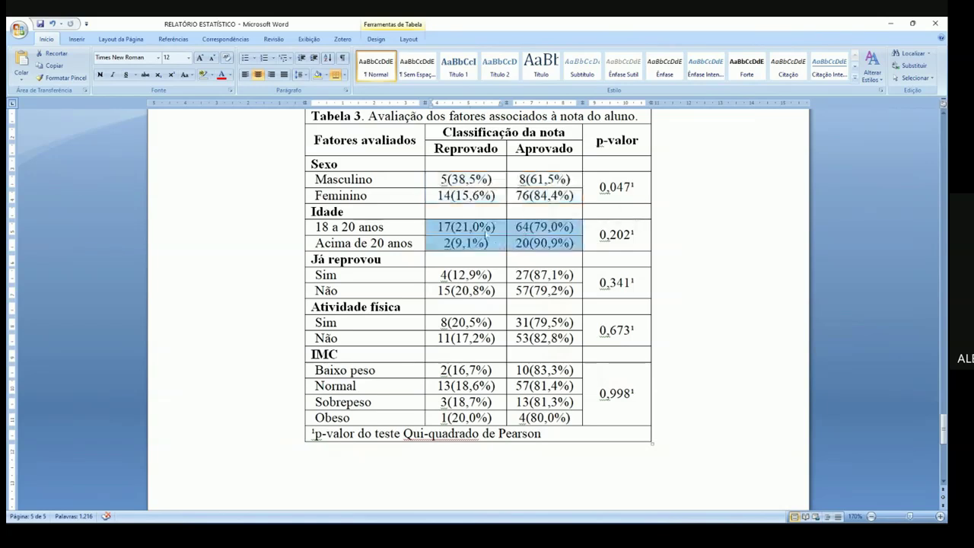
{"action": "left_click_drag", "start_coordinate": [491, 276], "coordinate": [533, 289]}
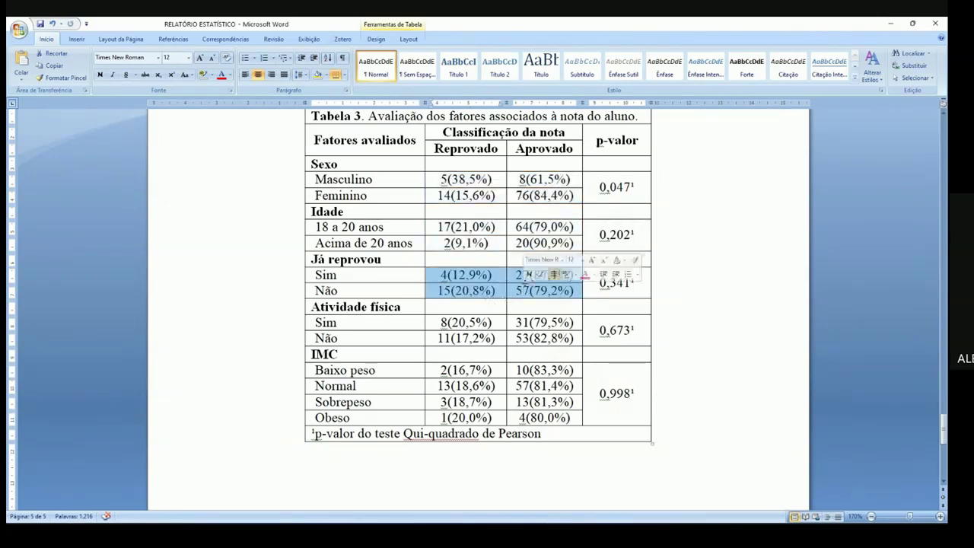
{"action": "left_click_drag", "start_coordinate": [498, 323], "coordinate": [517, 337]}
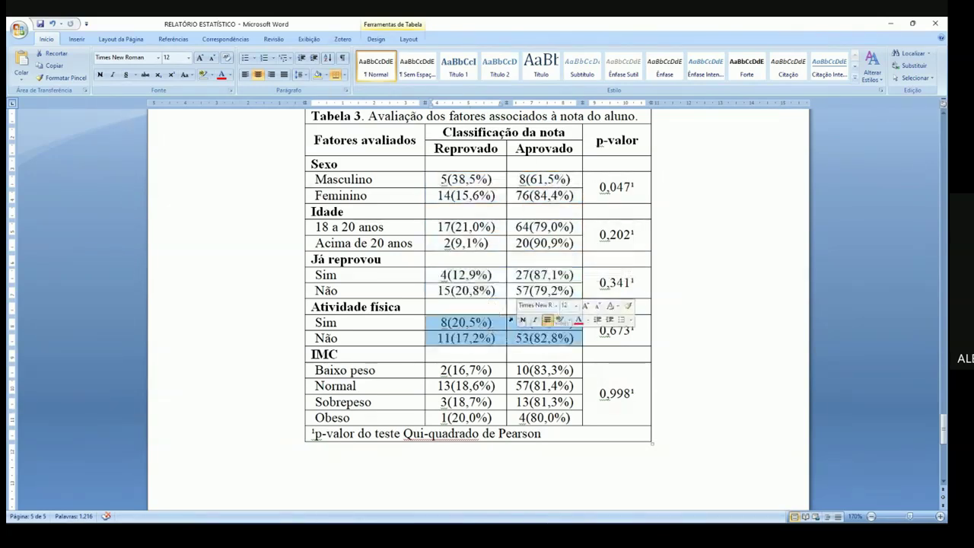
{"action": "left_click_drag", "start_coordinate": [491, 370], "coordinate": [522, 420]}
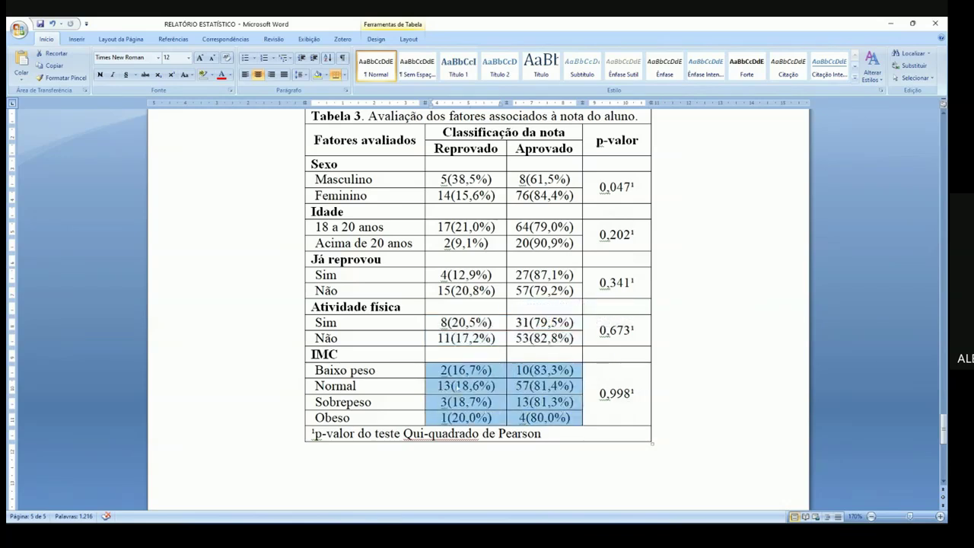
{"action": "left_click", "coordinate": [448, 370]}
{"action": "left_click_drag", "start_coordinate": [448, 370], "coordinate": [440, 370]}
{"action": "left_click_drag", "start_coordinate": [448, 417], "coordinate": [439, 416]}
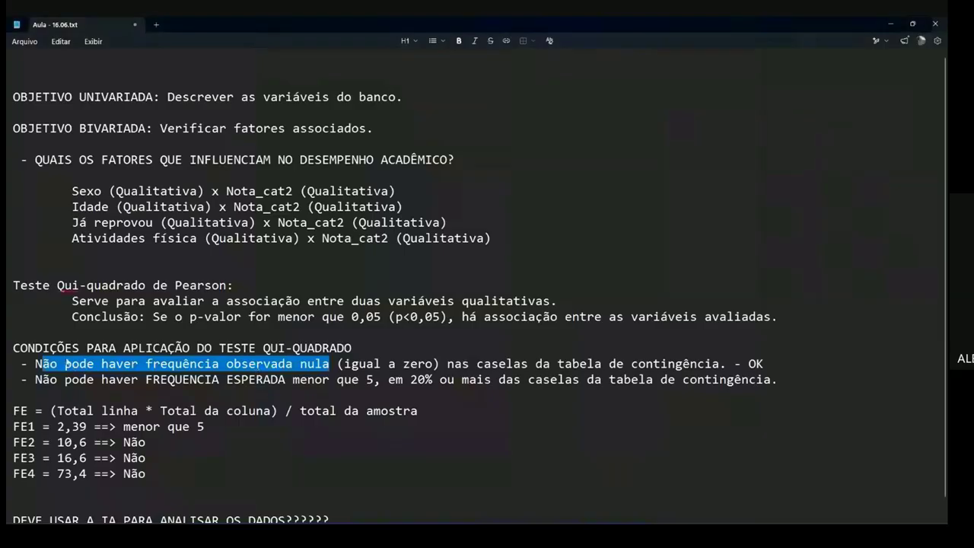
Switch to the class notes and reread the observed-frequency condition and the expected-frequency condition with its 20% limit
{"action": "left_click", "coordinate": [66, 363]}
{"action": "left_click_drag", "start_coordinate": [21, 363], "coordinate": [573, 380]}
{"action": "left_click_drag", "start_coordinate": [573, 380], "coordinate": [727, 362]}
{"action": "left_click", "coordinate": [689, 370]}
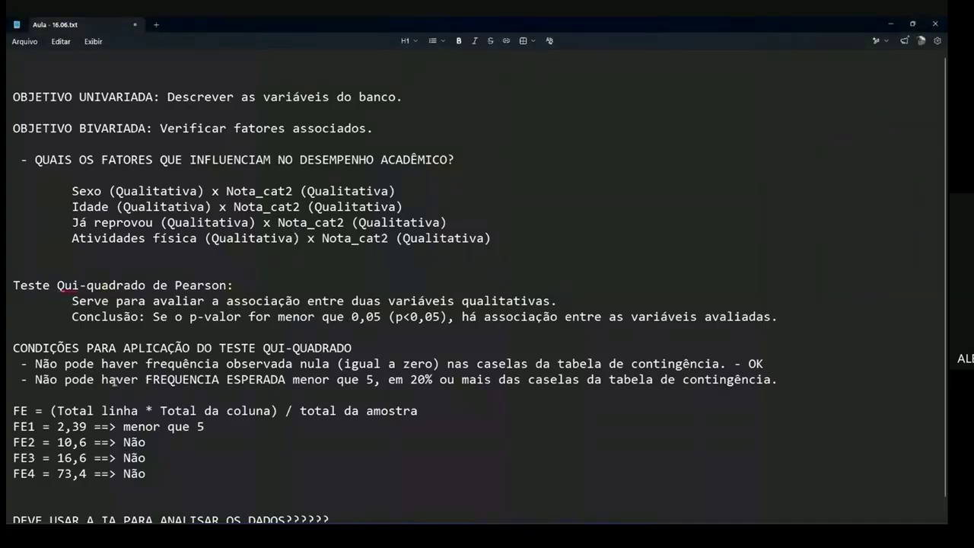
{"action": "left_click_drag", "start_coordinate": [23, 380], "coordinate": [773, 379]}
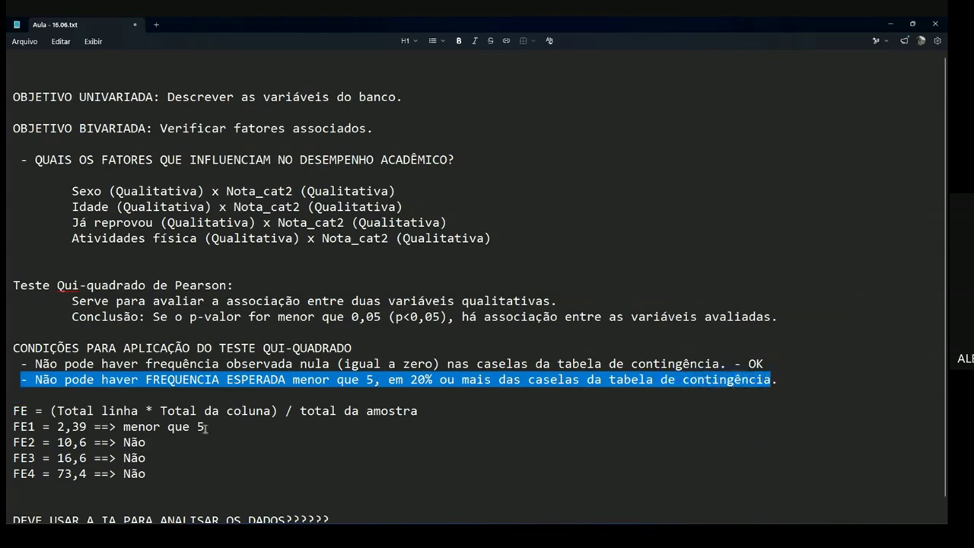
{"action": "left_click", "coordinate": [148, 371]}
{"action": "left_click_drag", "start_coordinate": [20, 365], "coordinate": [91, 376]}
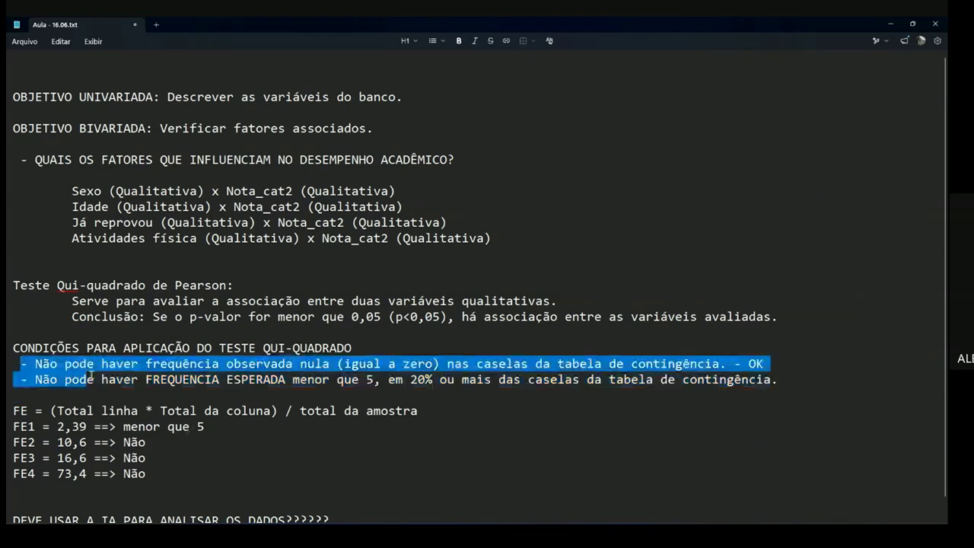
{"action": "left_click_drag", "start_coordinate": [21, 378], "coordinate": [721, 384]}
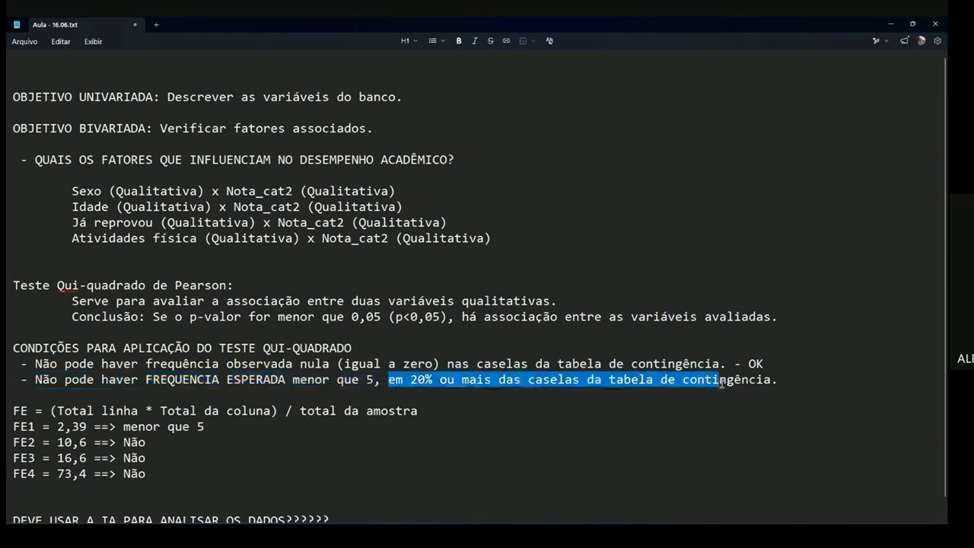
Switch to jamovi and add observed counts and row percentages to the Sexo by Nota_cat2 contingency table
{"action": "key", "text": "alt+Tab"}
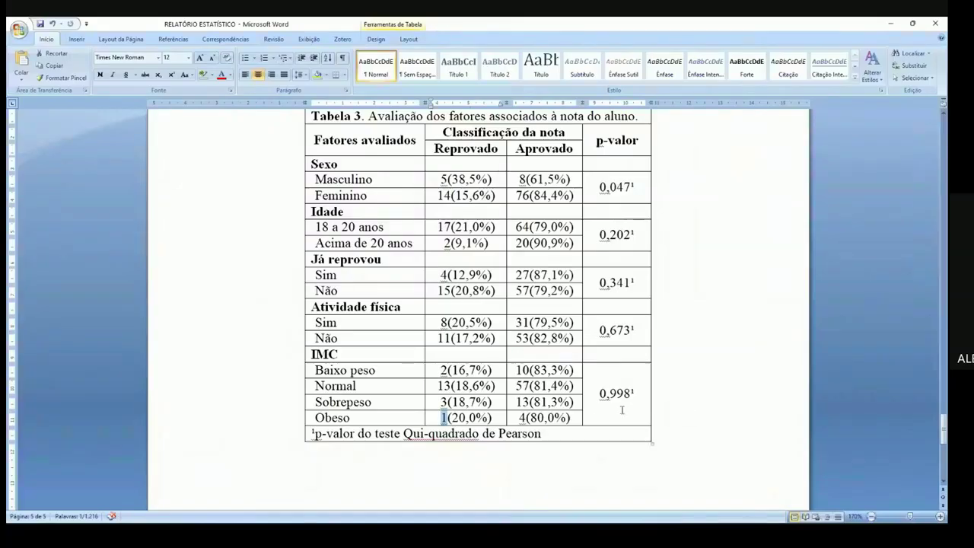
{"action": "key", "text": "alt+Tab"}
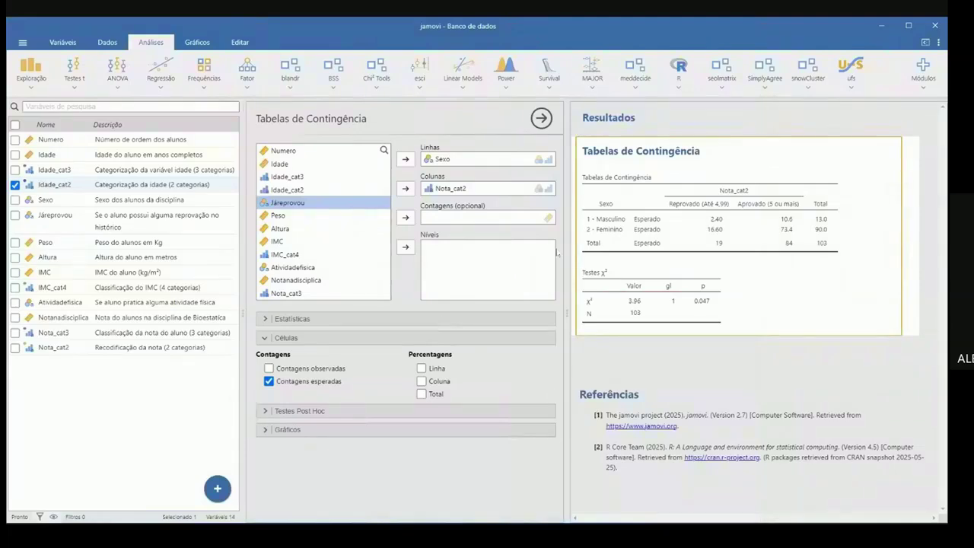
{"action": "left_click", "coordinate": [269, 368]}
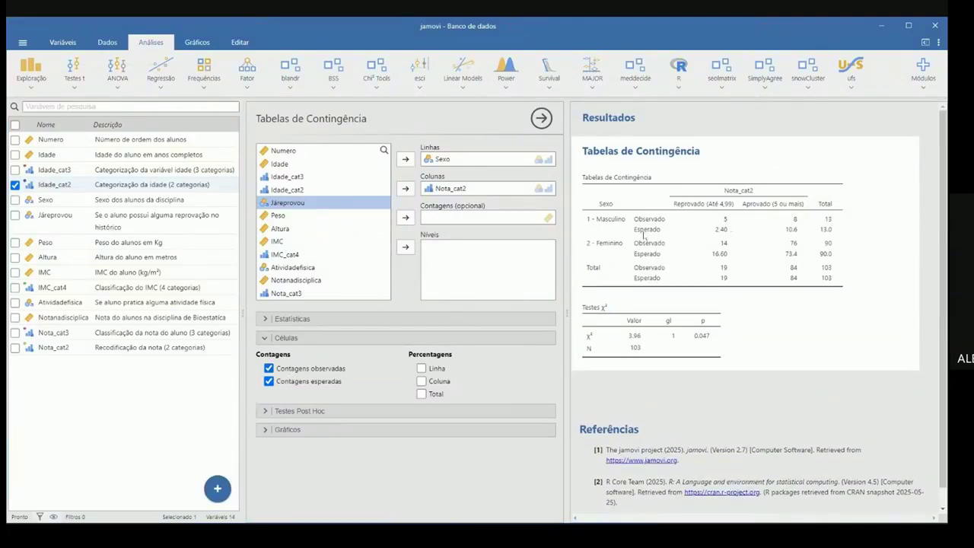
{"action": "left_click", "coordinate": [421, 368]}
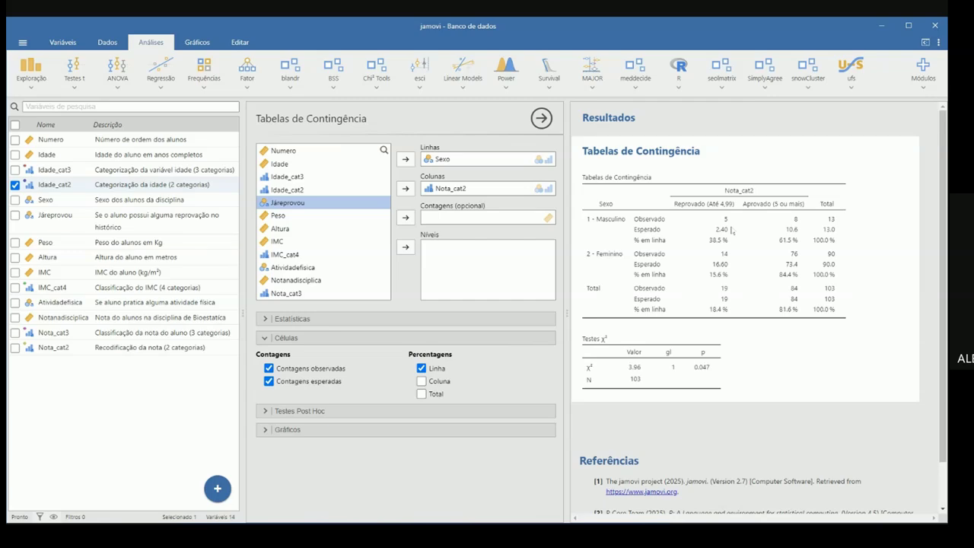
Switch to the Word report and delete the Sexo p-value in Tabela 3, keeping its superscript 1
{"action": "key", "text": "alt+Tab"}
{"action": "double_click", "coordinate": [615, 190]}
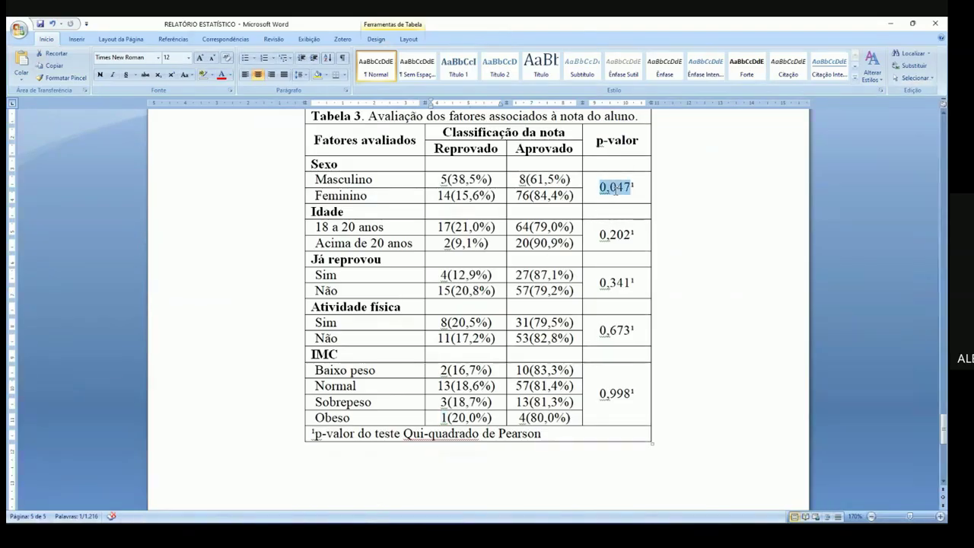
{"action": "key", "text": "Delete"}
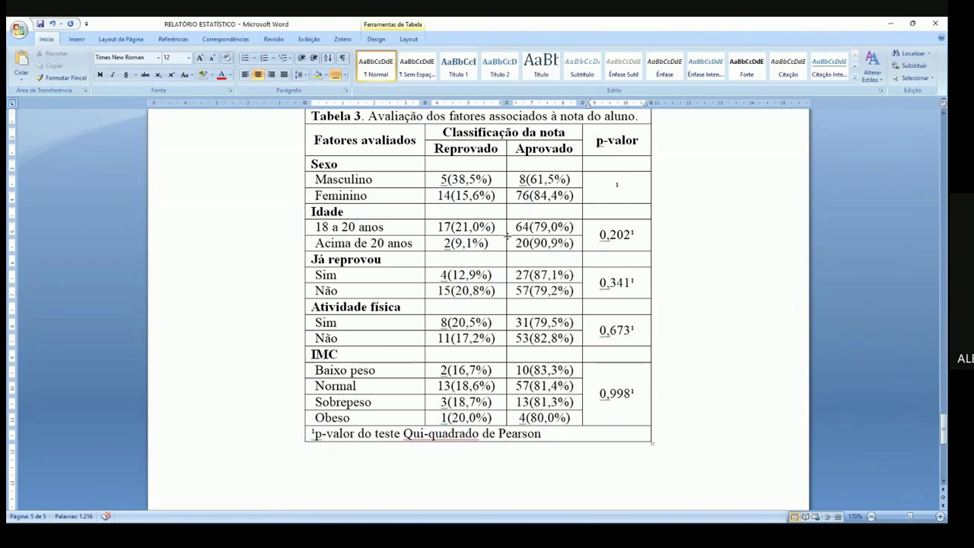
Switch to jamovi and replace Sexo with Idade_cat2 as the row variable of the contingency table with Nota_cat2
{"action": "left_click_drag", "start_coordinate": [344, 212], "coordinate": [415, 255]}
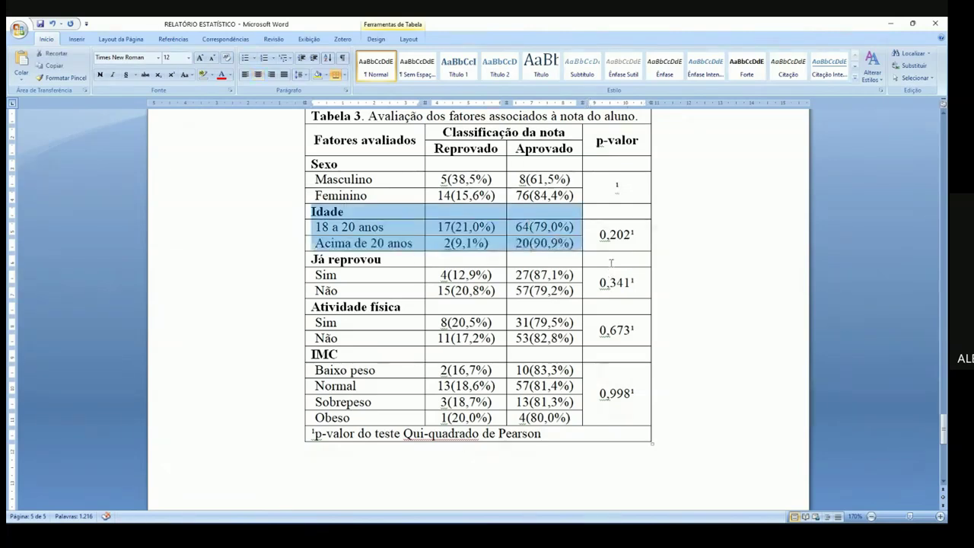
{"action": "key", "text": "alt+Tab"}
{"action": "left_click", "coordinate": [448, 162]}
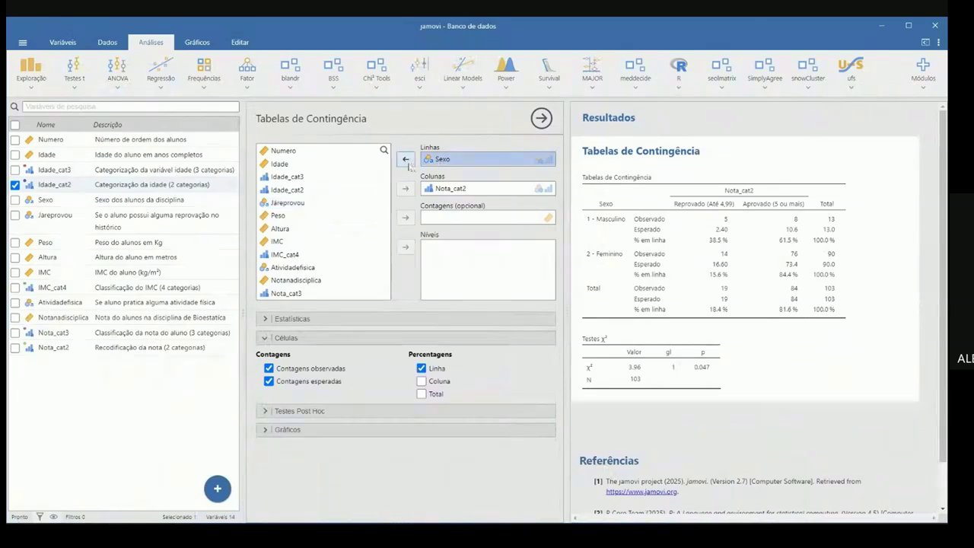
{"action": "left_click", "coordinate": [405, 161]}
{"action": "left_click", "coordinate": [295, 191]}
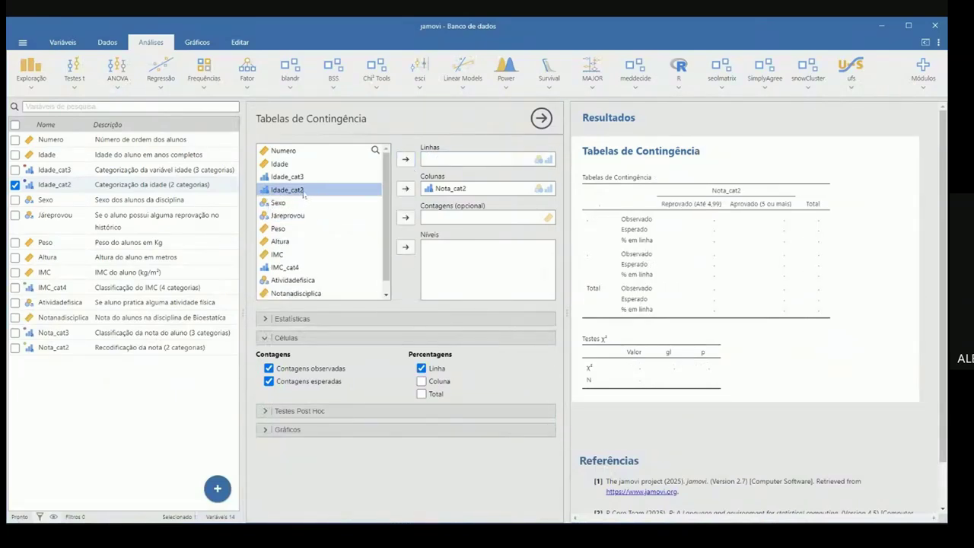
{"action": "left_click", "coordinate": [405, 159]}
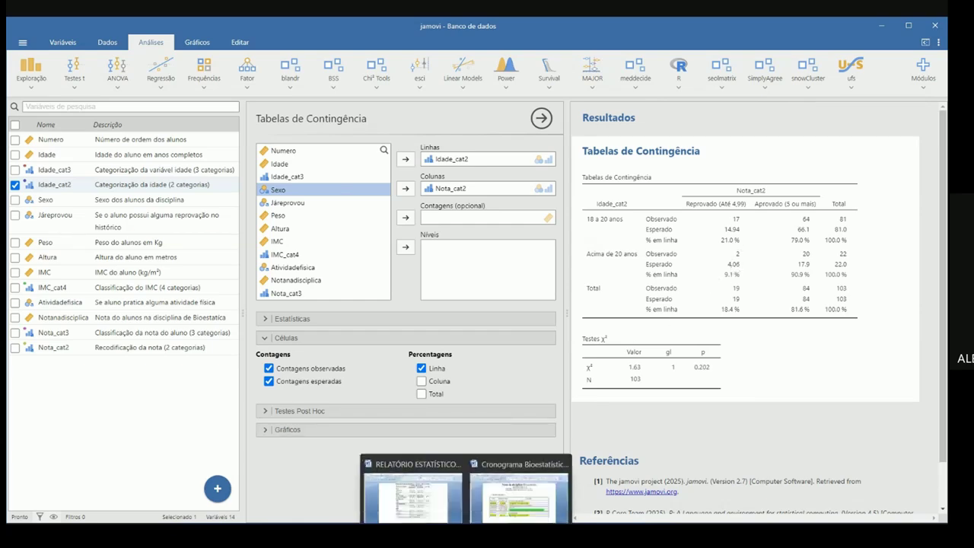
Switch to the Word report and delete the Idade p-value in Tabela 3, keeping its superscript 1
{"action": "left_click", "coordinate": [411, 491]}
{"action": "left_click", "coordinate": [598, 235]}
{"action": "left_click_drag", "start_coordinate": [598, 235], "coordinate": [631, 236]}
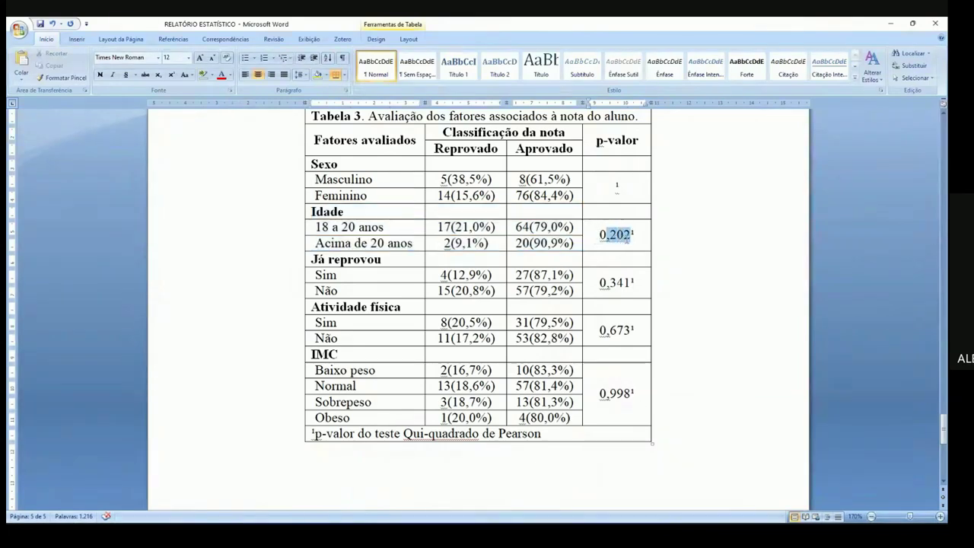
{"action": "key", "text": "Delete"}
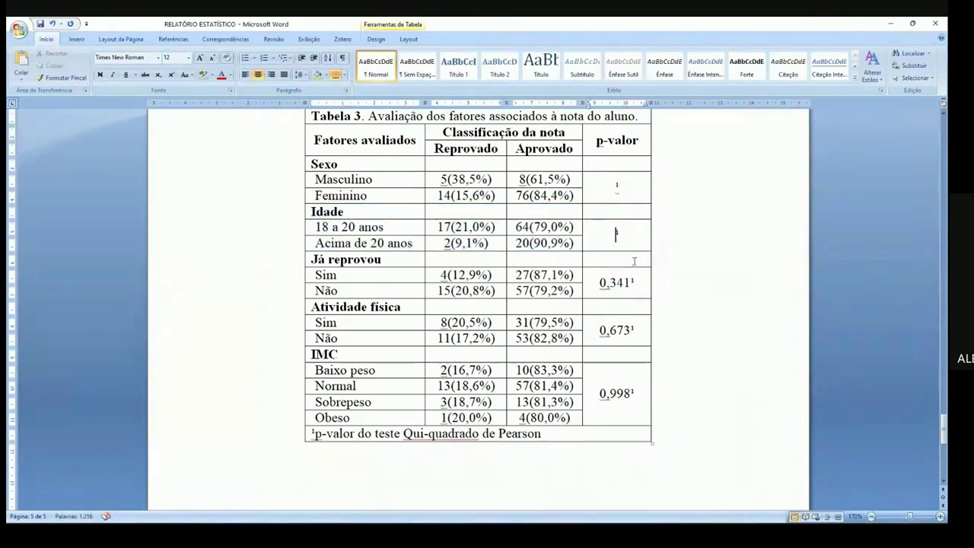
Review the emptied Sexo and Idade p-value cells against the Qui-quadrado de Pearson footnote in Tabela 3
{"action": "left_click", "coordinate": [366, 264]}
{"action": "double_click", "coordinate": [366, 264]}
{"action": "left_click", "coordinate": [604, 240]}
{"action": "left_click_drag", "start_coordinate": [617, 183], "coordinate": [643, 255]}
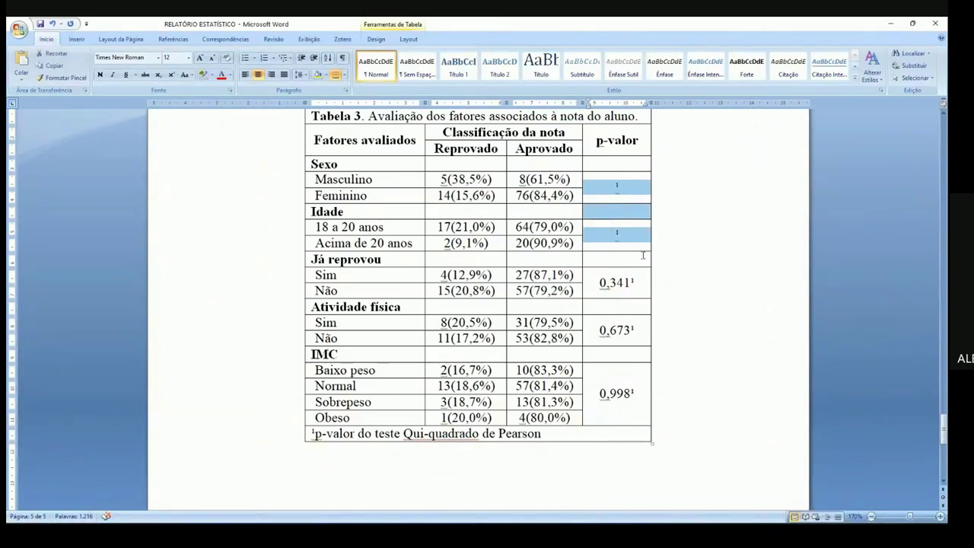
{"action": "left_click", "coordinate": [616, 232]}
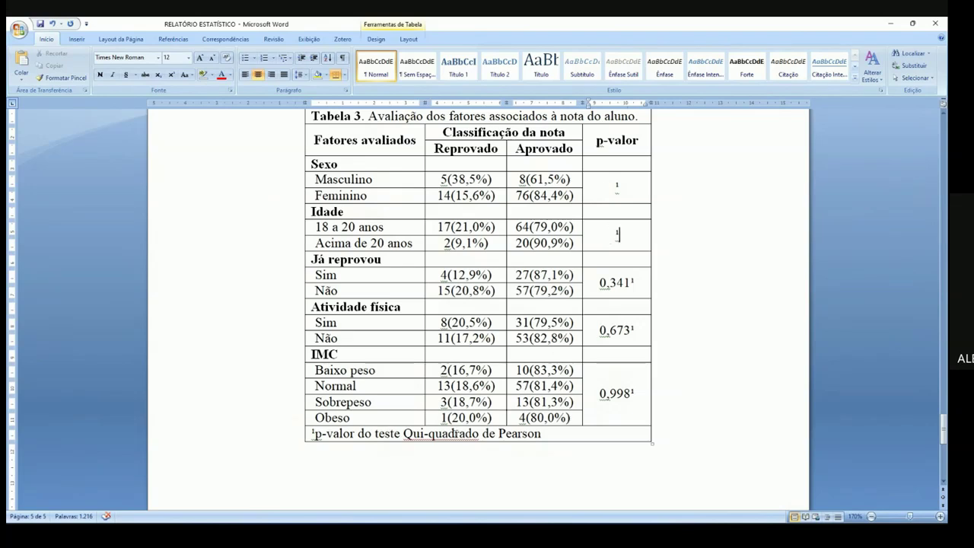
{"action": "left_click_drag", "start_coordinate": [403, 433], "coordinate": [541, 433]}
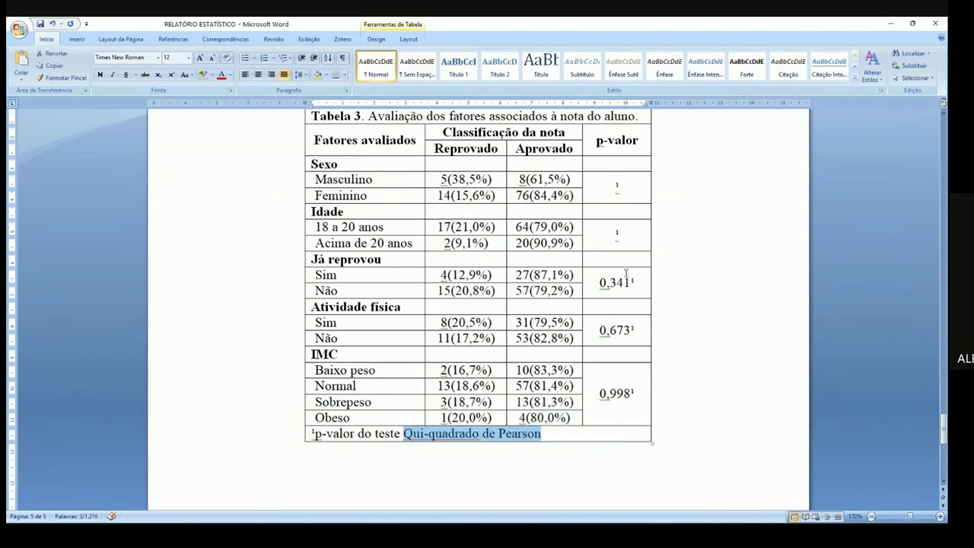
{"action": "left_click", "coordinate": [613, 237]}
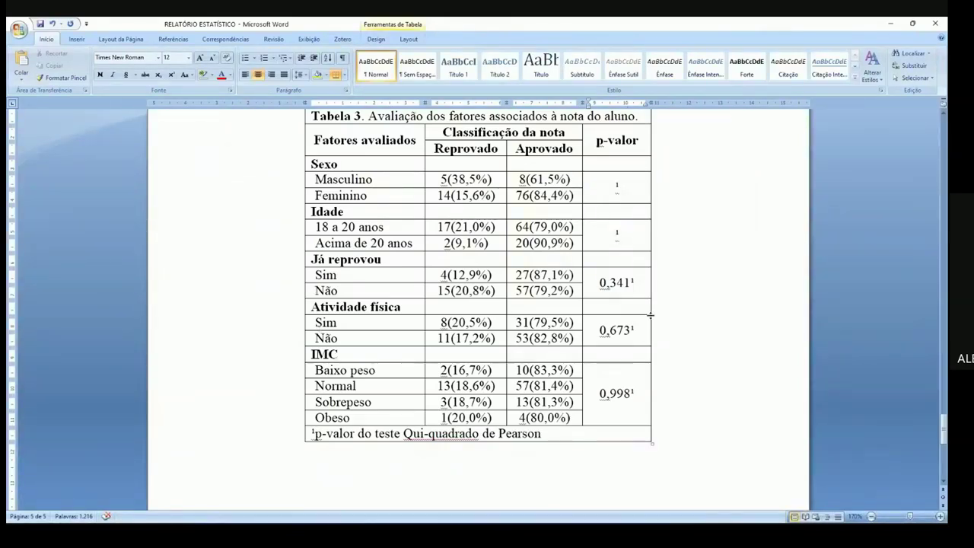
Locate the Já reprovou factor in Tabela 3, switch to jamovi and replace Idade_cat2 with Járeprovou as the row variable
{"action": "left_click_drag", "start_coordinate": [598, 286], "coordinate": [631, 284]}
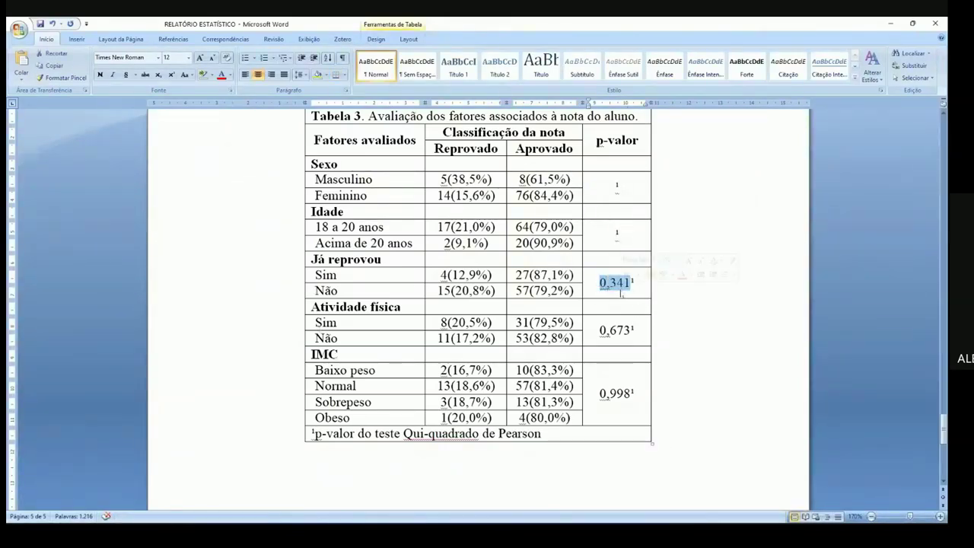
{"action": "triple_click", "coordinate": [349, 260]}
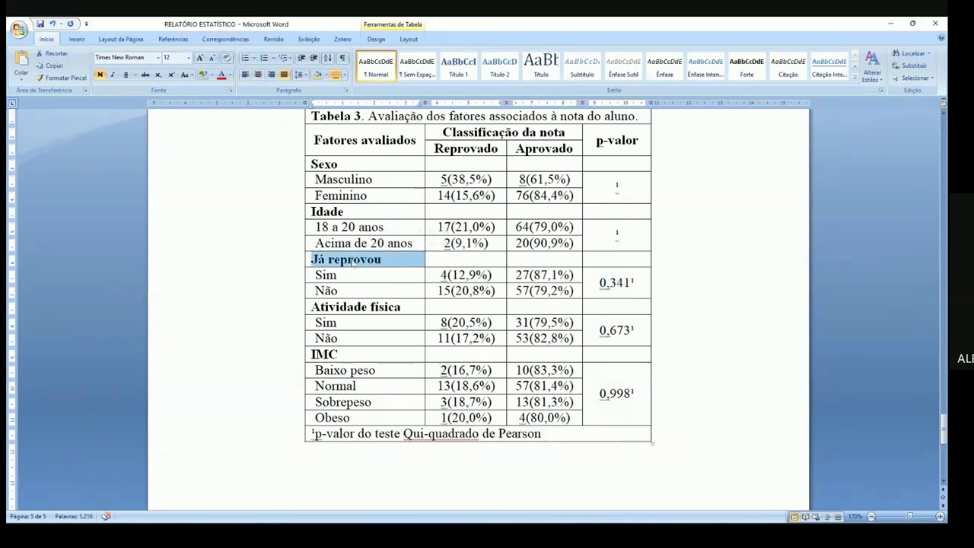
{"action": "key", "text": "alt+Tab"}
{"action": "left_click", "coordinate": [427, 161]}
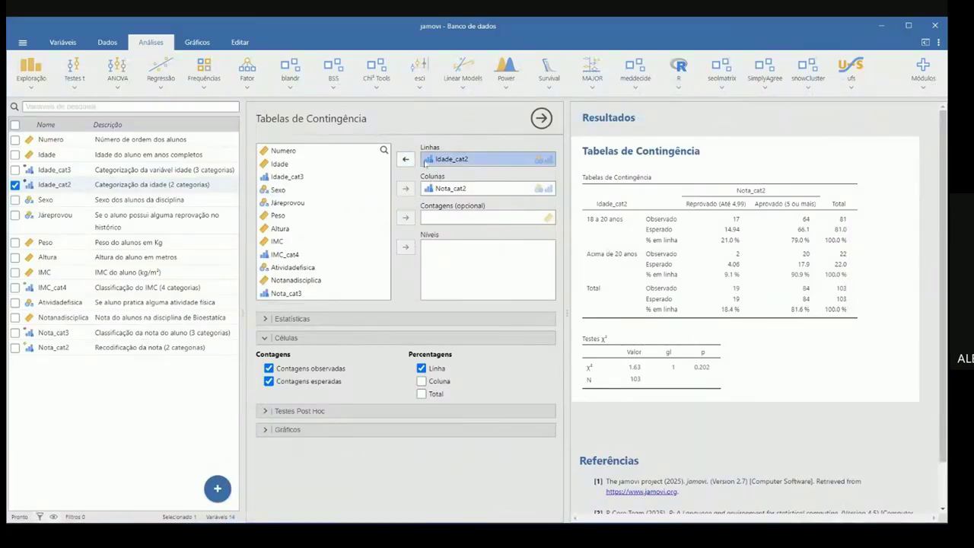
{"action": "left_click", "coordinate": [406, 160]}
{"action": "left_click", "coordinate": [288, 216]}
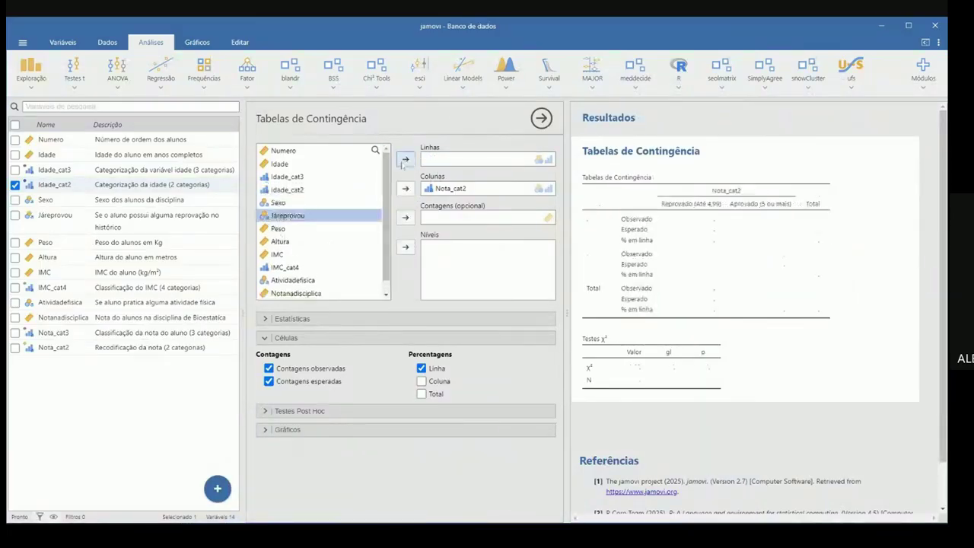
{"action": "left_click", "coordinate": [405, 159]}
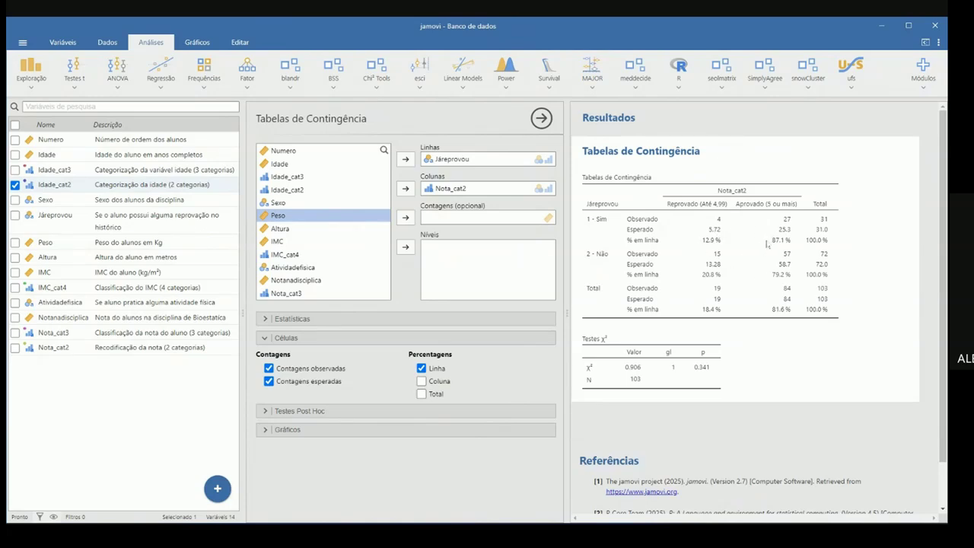
Check the Já reprovou p-value in the Word report and replace Járeprovou with Atividadefisica as the row variable in jamovi
{"action": "key", "text": "alt+Tab"}
{"action": "left_click_drag", "start_coordinate": [599, 282], "coordinate": [630, 283]}
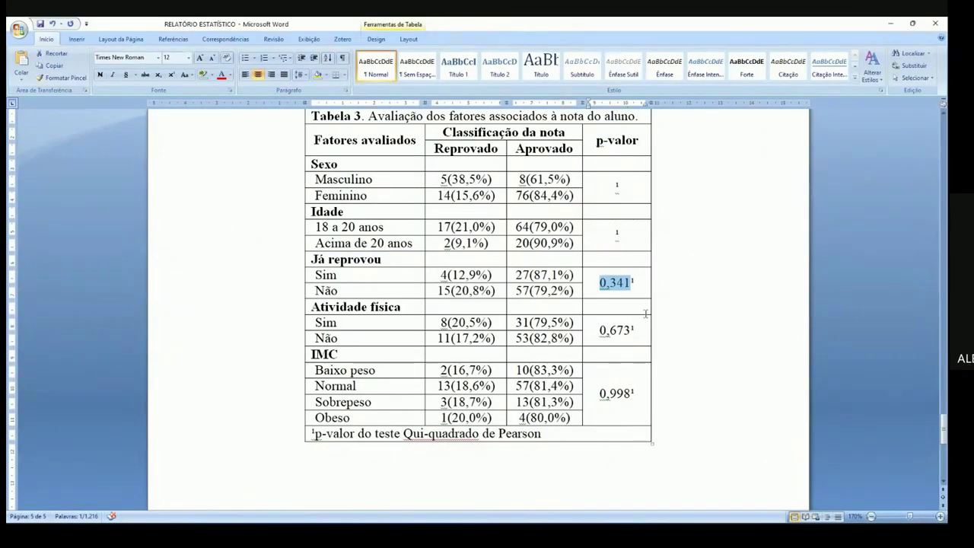
{"action": "left_click_drag", "start_coordinate": [600, 330], "coordinate": [631, 330]}
{"action": "key", "text": "alt+Tab"}
{"action": "left_click", "coordinate": [452, 159]}
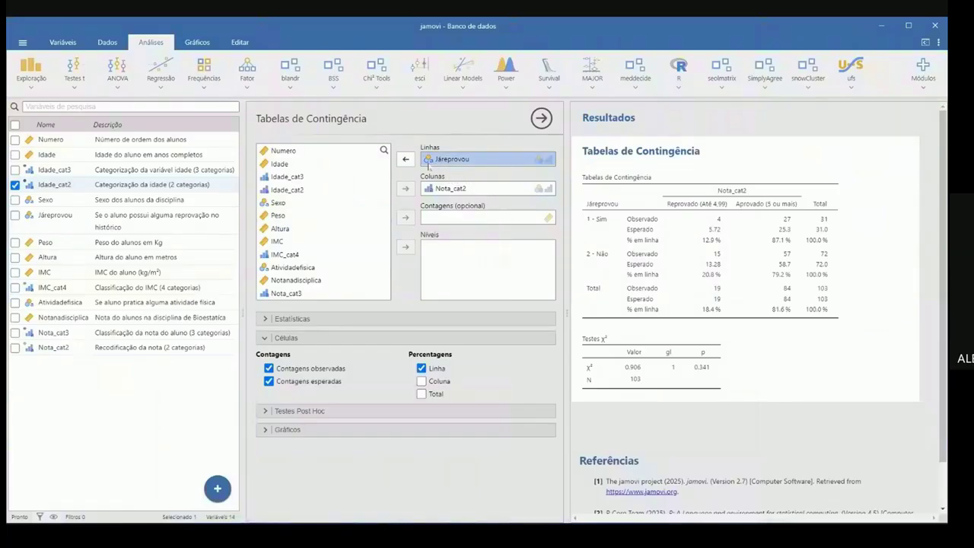
{"action": "left_click", "coordinate": [405, 159]}
{"action": "left_click", "coordinate": [293, 280]}
{"action": "left_click", "coordinate": [406, 159]}
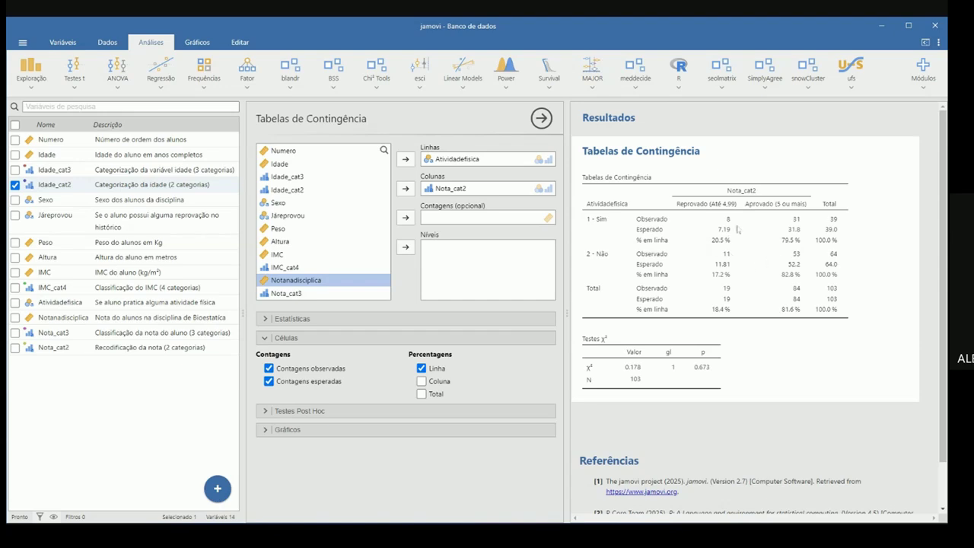
Check the Atividade física p-value in the Word report and replace Atividadefisica with IMC_cat4 as the row variable in jamovi
{"action": "key", "text": "alt+Tab"}
{"action": "double_click", "coordinate": [616, 330]}
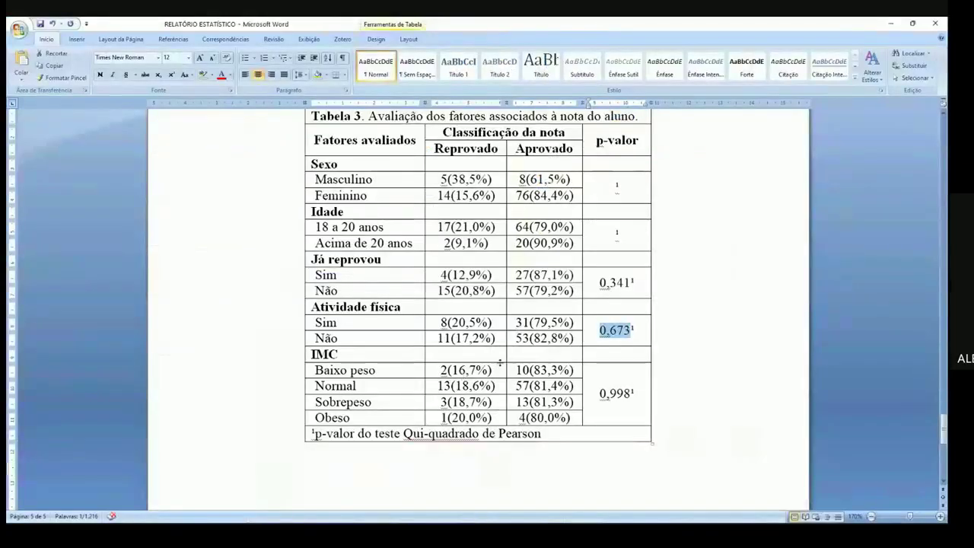
{"action": "left_click_drag", "start_coordinate": [600, 330], "coordinate": [625, 330]}
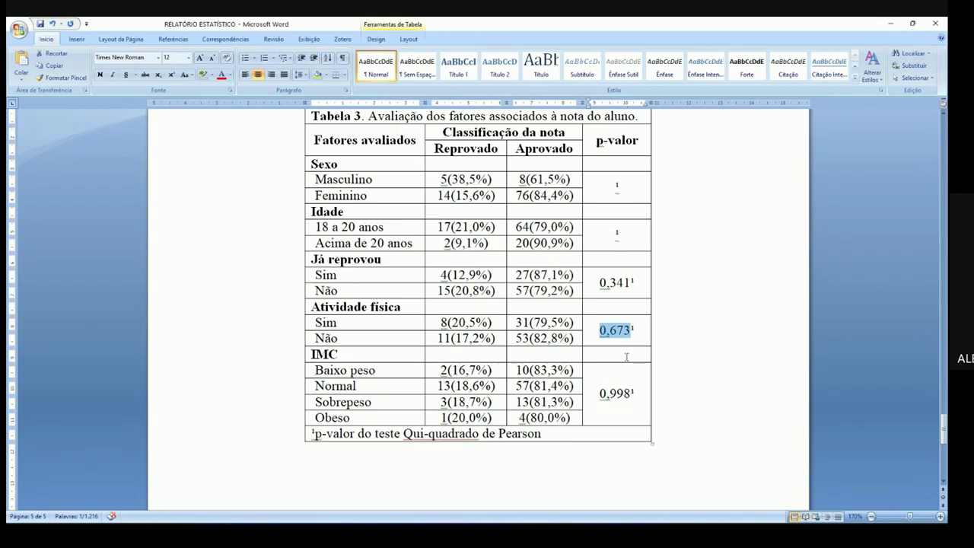
{"action": "double_click", "coordinate": [328, 354]}
{"action": "key", "text": "alt+Tab"}
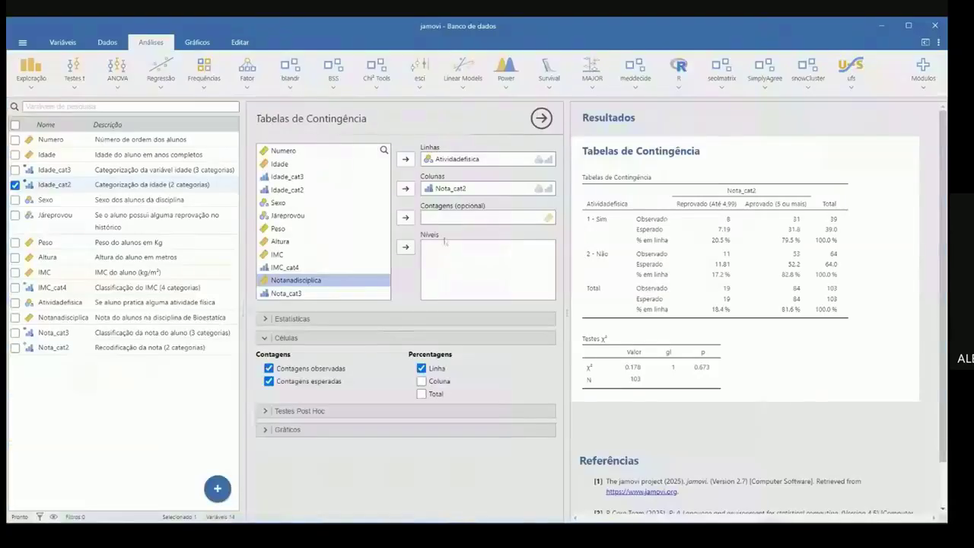
{"action": "left_click_drag", "start_coordinate": [456, 159], "coordinate": [348, 263]}
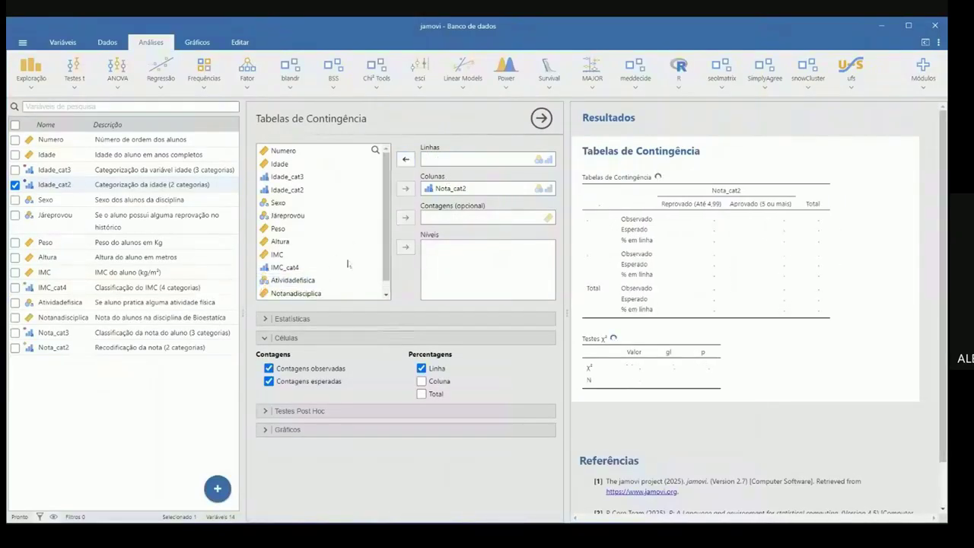
{"action": "left_click", "coordinate": [312, 266]}
{"action": "left_click", "coordinate": [406, 159]}
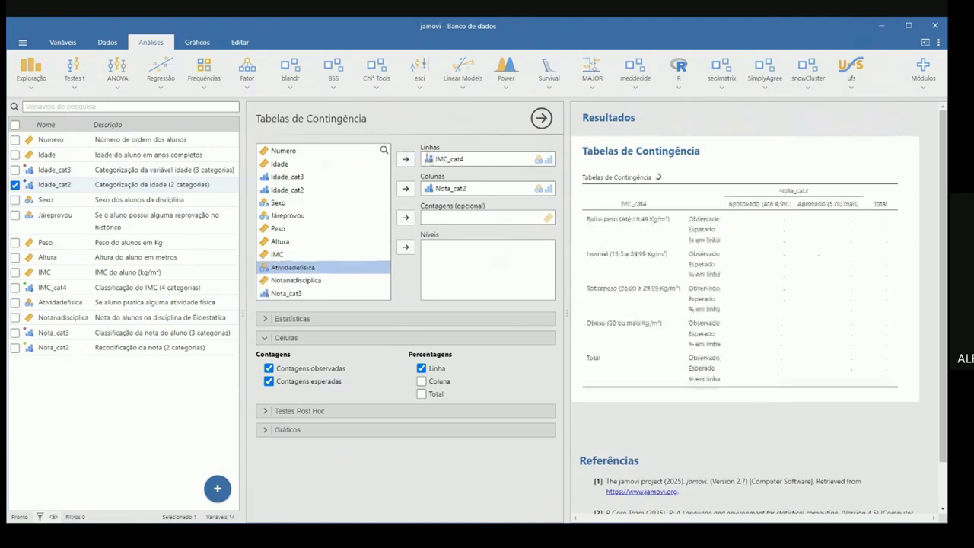
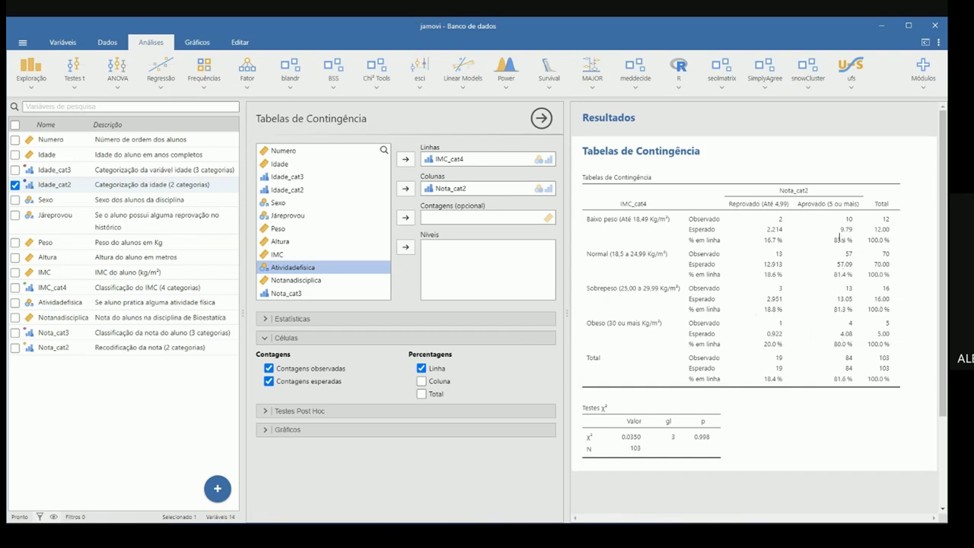
Switch to the Word report and delete the IMC p-value in Tabela 3, keeping its superscript 1
{"action": "key", "text": "alt+Tab"}
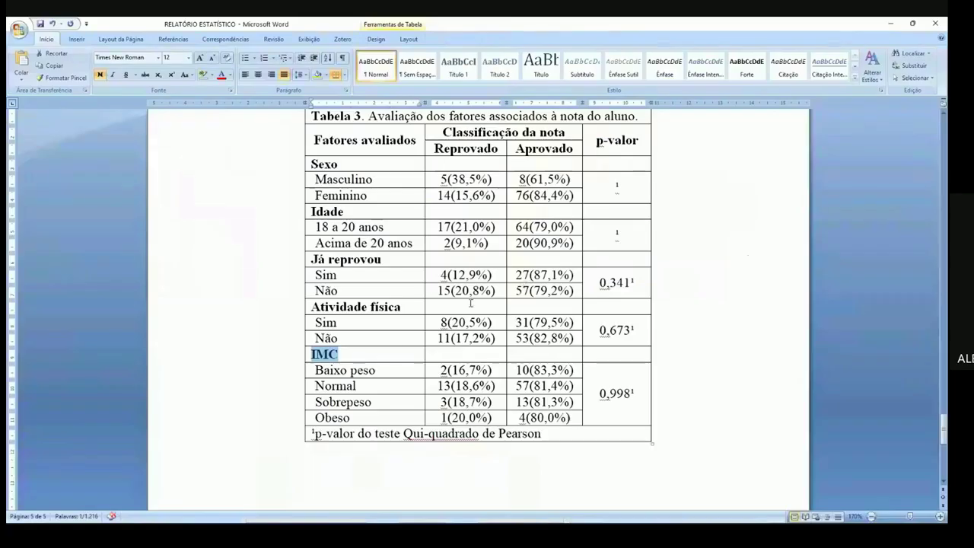
{"action": "left_click", "coordinate": [595, 399]}
{"action": "double_click", "coordinate": [620, 394]}
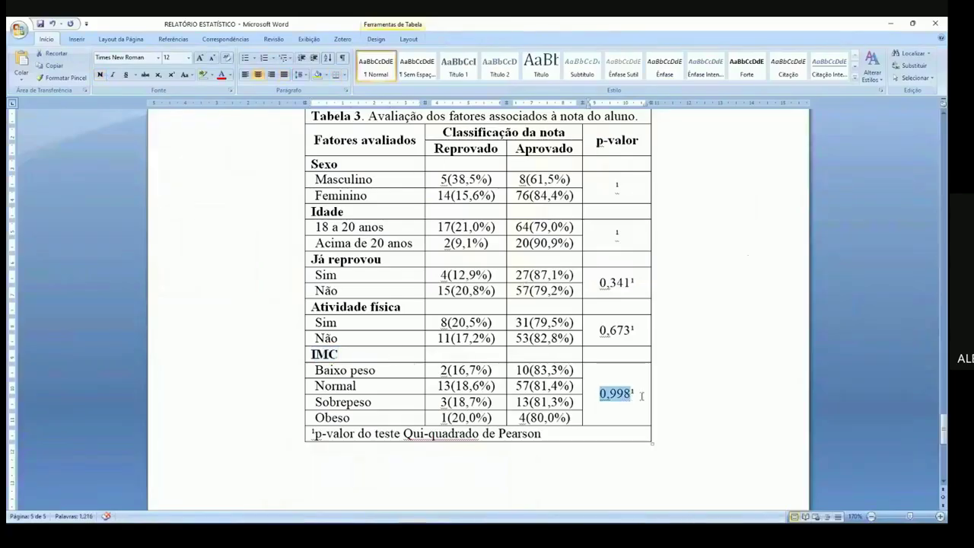
{"action": "key", "text": "Delete"}
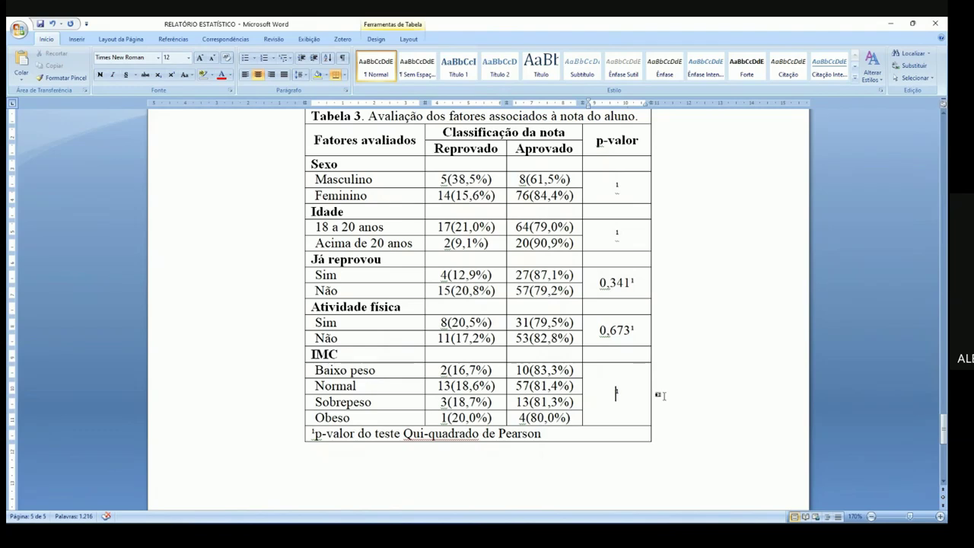
Look over the emptied p-value cells in Tabela 3 and end the table's footnote with a period
{"action": "left_click_drag", "start_coordinate": [943, 437], "coordinate": [943, 435]}
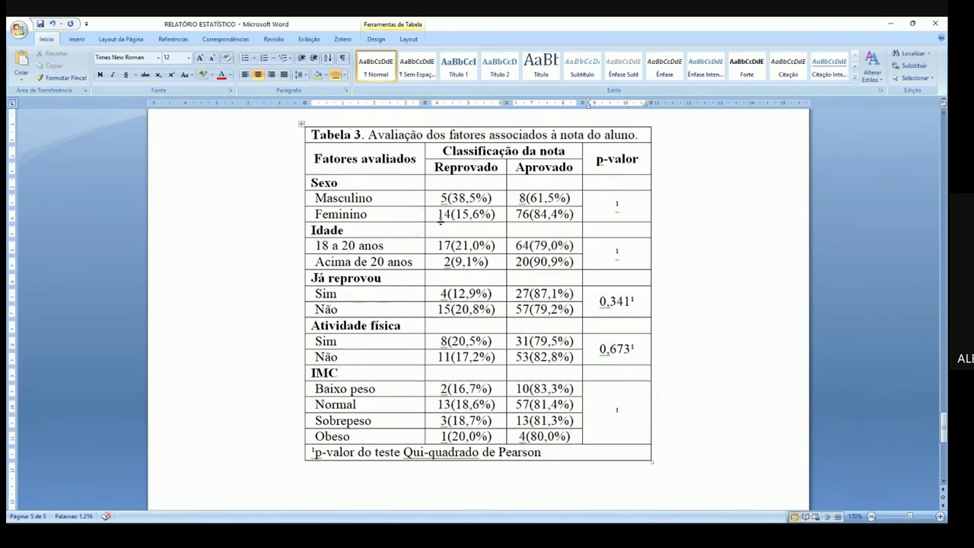
{"action": "left_click", "coordinate": [600, 415]}
{"action": "left_click", "coordinate": [628, 203]}
{"action": "left_click", "coordinate": [552, 455]}
{"action": "type", "text": "."}
{"action": "left_click", "coordinate": [567, 201]}
Switch to the class notes Aula - 16.06.txt, highlight the CONDIÇÕES PARA APLICAÇÃO DO TESTE QUI-QUADRADO heading and save the file
{"action": "key", "text": "alt+Tab"}
{"action": "key", "text": "alt+Tab"}
{"action": "key", "text": "alt+Tab"}
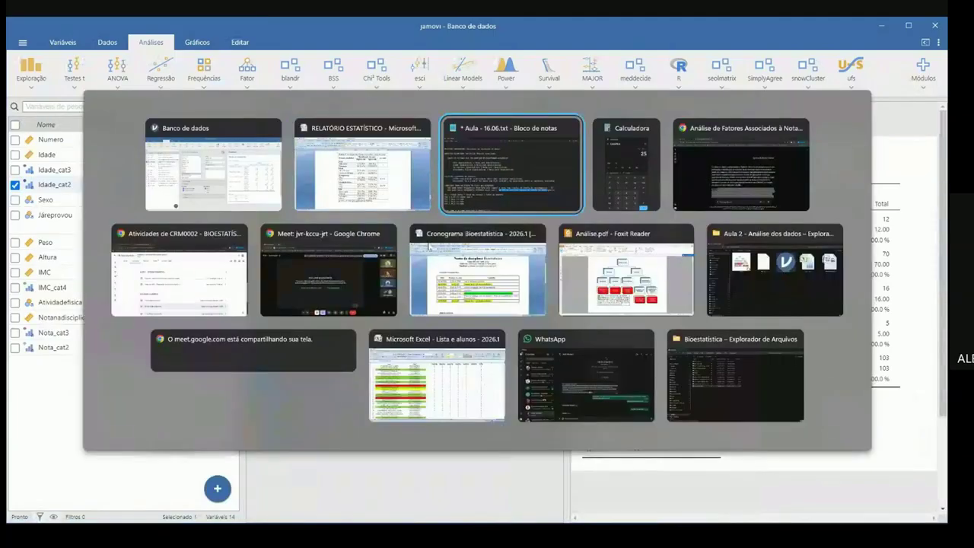
{"action": "left_click", "coordinate": [219, 379]}
{"action": "triple_click", "coordinate": [11, 347]}
{"action": "key", "text": "ctrl+a"}
{"action": "left_click", "coordinate": [287, 368]}
{"action": "left_click_drag", "start_coordinate": [368, 351], "coordinate": [13, 348]}
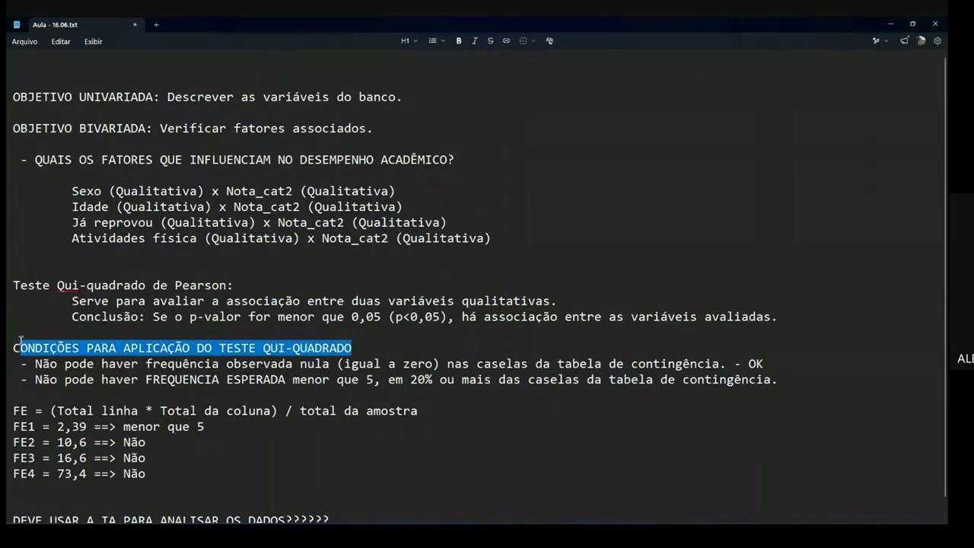
{"action": "left_click", "coordinate": [15, 347]}
{"action": "left_click", "coordinate": [24, 42]}
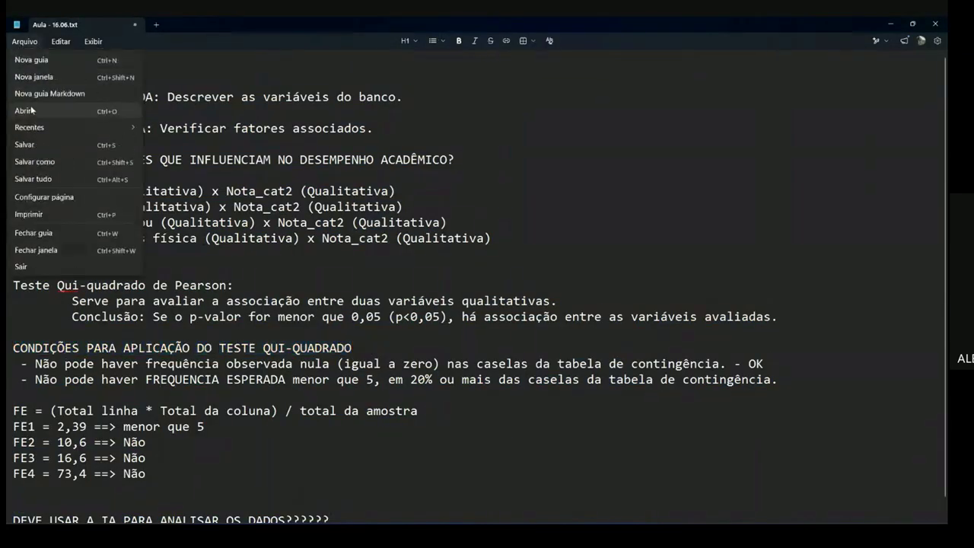
{"action": "left_click", "coordinate": [27, 120]}
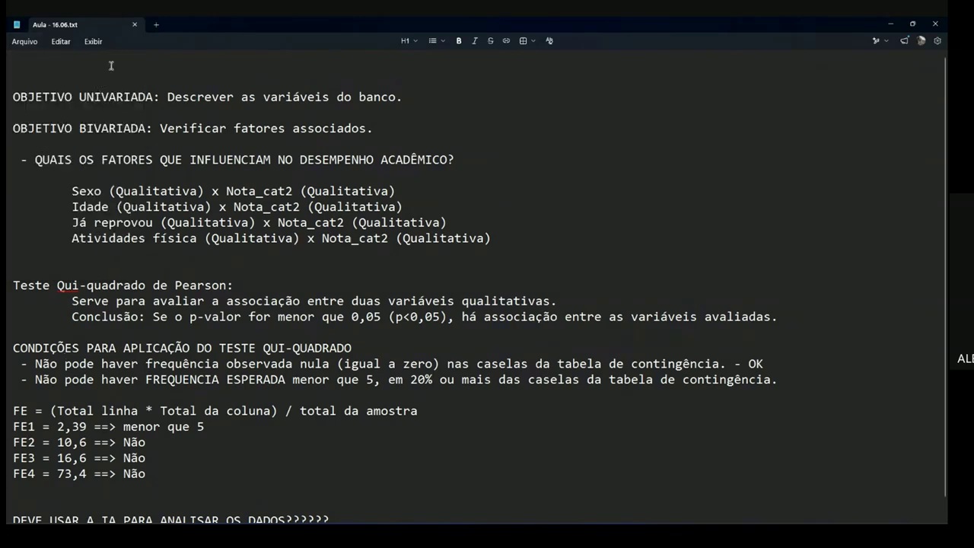
Remove the two blank lines at the start of the notes and insert blank lines below the FE4 line
{"action": "key", "text": "Delete"}
{"action": "key", "text": "Delete"}
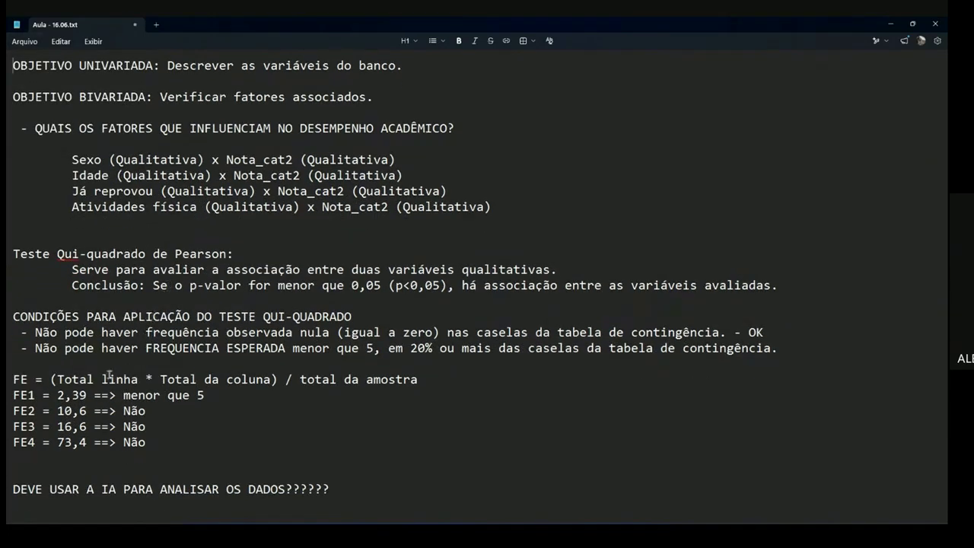
{"action": "key", "text": "Return"}
{"action": "key", "text": "Return"}
{"action": "key", "text": "Return"}
{"action": "scroll", "coordinate": [129, 289], "scroll_direction": "down", "scroll_amount": 1}
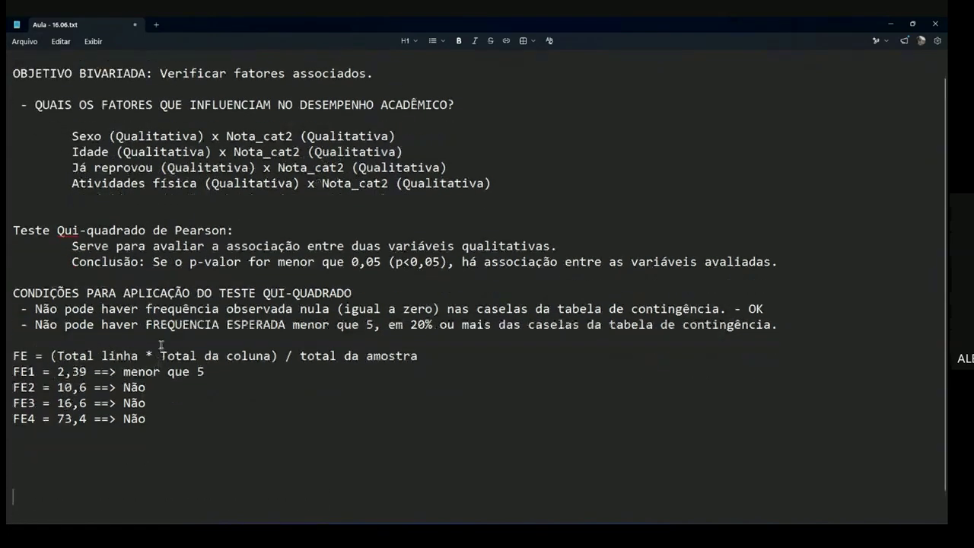
Highlight the Teste Qui-quadrado de Pearson heading and the CONDIÇÕES PARA APLICAÇÃO DO TESTE QUI-QUADRADO heading in the notes
{"action": "left_click", "coordinate": [120, 277]}
{"action": "left_click_drag", "start_coordinate": [13, 230], "coordinate": [227, 230]}
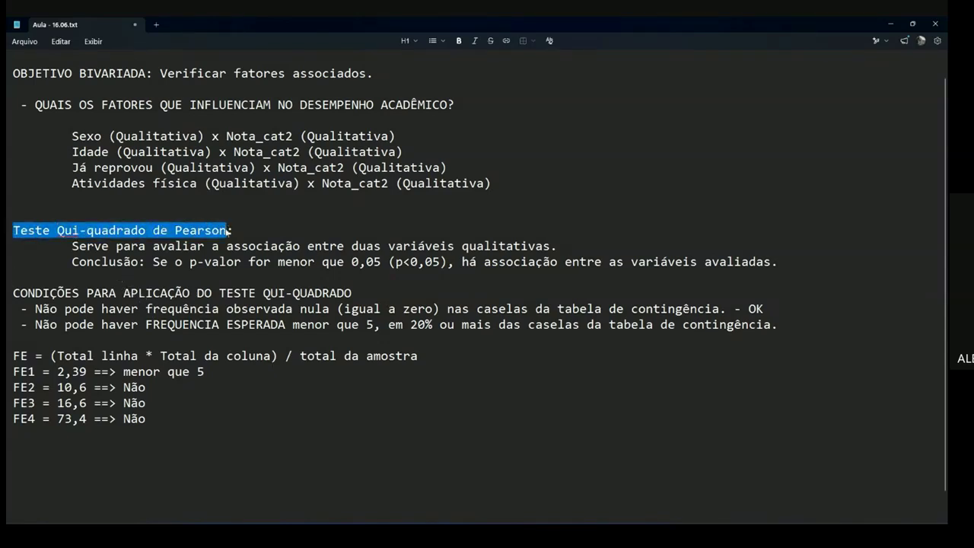
{"action": "left_click_drag", "start_coordinate": [351, 292], "coordinate": [21, 294]}
Add the heading "Teste Exato de Fisher" in the empty space below the FE4 line
{"action": "left_click", "coordinate": [154, 462]}
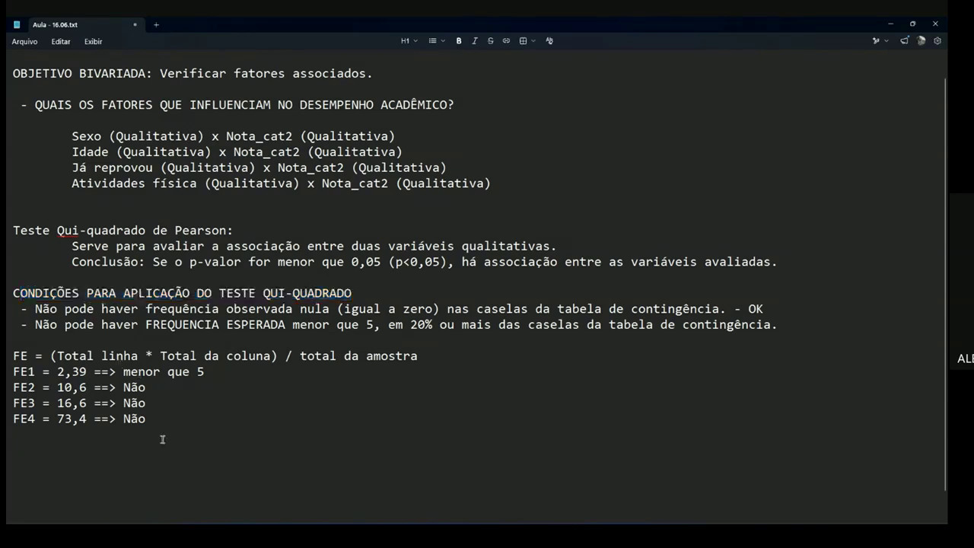
{"action": "key", "text": "Caps_Lock"}
{"action": "type", "text": "tEST"}
{"action": "key", "text": "Caps_Lock"}
{"action": "key", "text": "BackSpace"}
{"action": "key", "text": "BackSpace"}
{"action": "key", "text": "BackSpace"}
{"action": "key", "text": "BackSpace"}
{"action": "type", "text": "Teste Exato d"}
{"action": "key", "text": "BackSpace"}
{"action": "type", "text": "e Dish"}
{"action": "key", "text": "BackSpace"}
{"action": "key", "text": "BackSpace"}
{"action": "key", "text": "BackSpace"}
{"action": "key", "text": "BackSpace"}
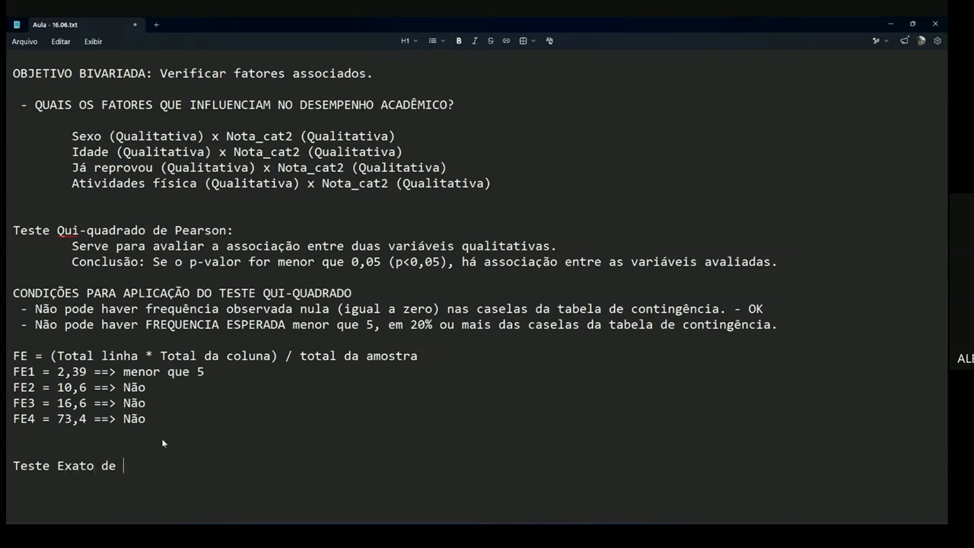
{"action": "type", "text": "Fisher"}
Add blank lines around the Teste Exato de Fisher heading and two more above the Teste Qui-quadrado de Pearson heading
{"action": "key", "text": "Return"}
{"action": "key", "text": "Return"}
{"action": "key", "text": "Return"}
{"action": "key", "text": "Return"}
{"action": "key", "text": "Return"}
{"action": "left_click", "coordinate": [94, 218]}
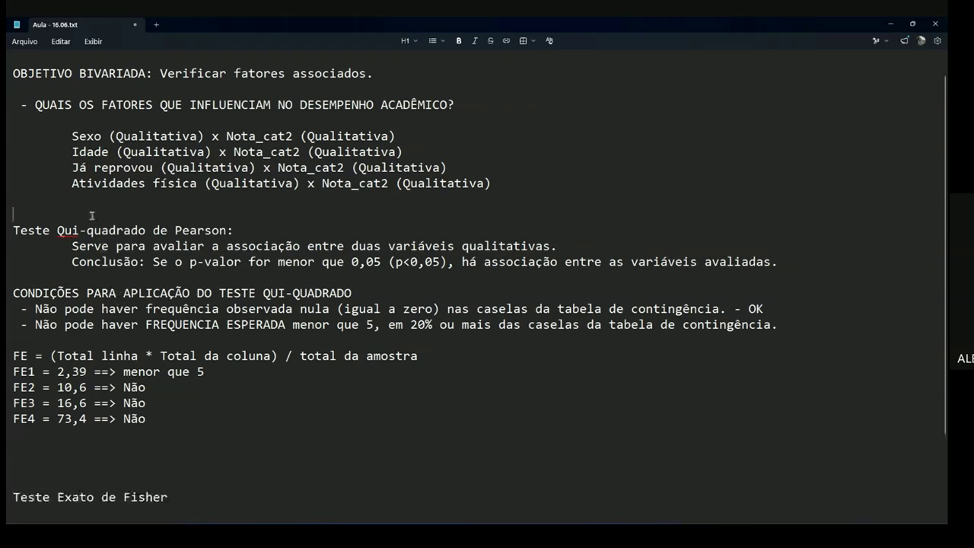
{"action": "key", "text": "Return"}
{"action": "key", "text": "Return"}
Insert a long run of blank lines below the Teste Exato de Fisher heading at the end of the notes
{"action": "key", "text": "ctrl+End"}
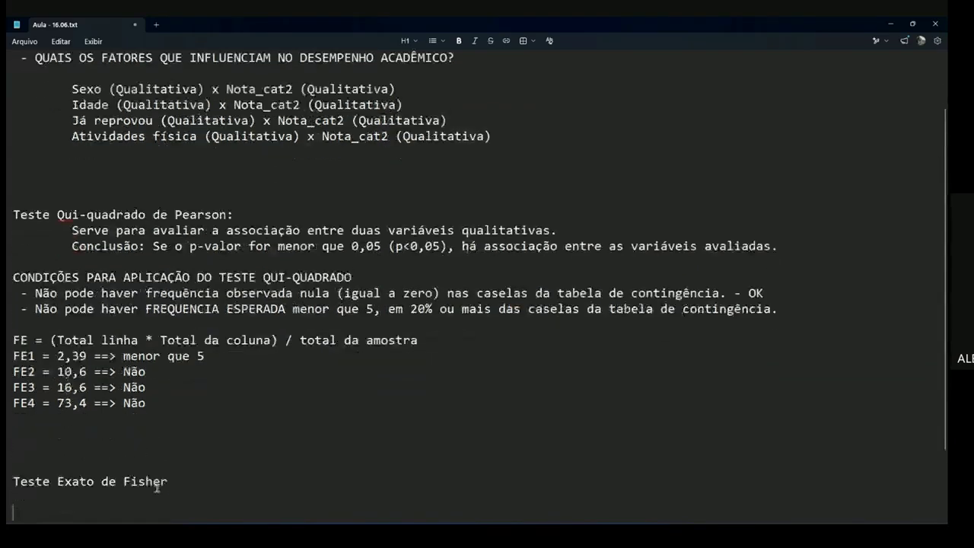
{"action": "left_click_drag", "start_coordinate": [131, 464], "coordinate": [377, 513]}
{"action": "key", "text": "Delete"}
{"action": "key", "text": "Up"}
{"action": "key", "text": "Up"}
{"action": "key", "text": "Up"}
{"action": "key", "text": "Up"}
{"action": "key", "text": "Up"}
{"action": "left_click", "coordinate": [135, 421]}
{"action": "key", "text": "Return"}
{"action": "key", "text": "Return"}
{"action": "key", "text": "Return"}
{"action": "key", "text": "Return"}
{"action": "key", "text": "Return"}
{"action": "key", "text": "Return"}
{"action": "key", "text": "Return"}
{"action": "key", "text": "Return"}
{"action": "key", "text": "Return"}
{"action": "key", "text": "Return"}
{"action": "key", "text": "Return"}
{"action": "key", "text": "Return"}
{"action": "key", "text": "Return"}
{"action": "key", "text": "Return"}
{"action": "key", "text": "Return"}
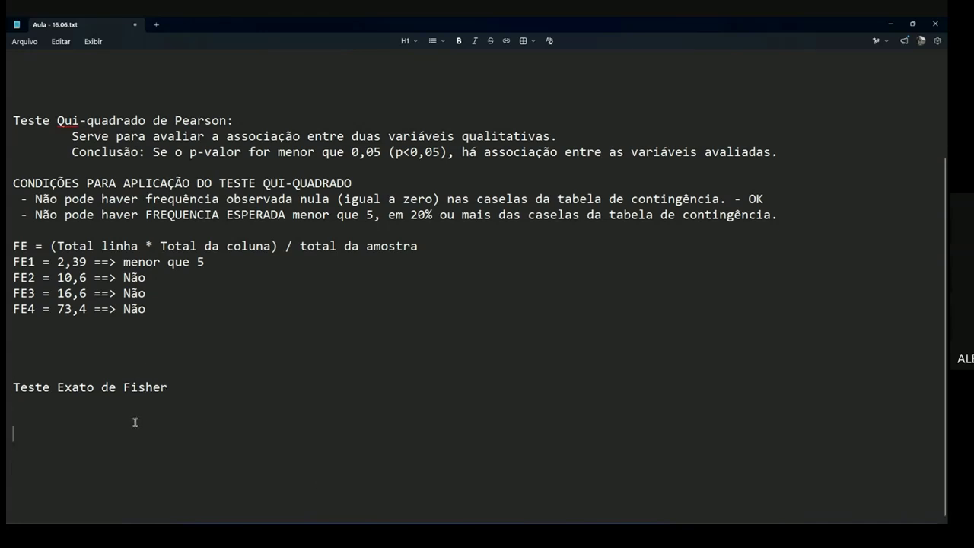
{"action": "key", "text": "Return"}
{"action": "key", "text": "Return"}
{"action": "key", "text": "Return"}
{"action": "key", "text": "Return"}
{"action": "key", "text": "Return"}
{"action": "key", "text": "Return"}
{"action": "key", "text": "Return"}
{"action": "key", "text": "Return"}
{"action": "key", "text": "Return"}
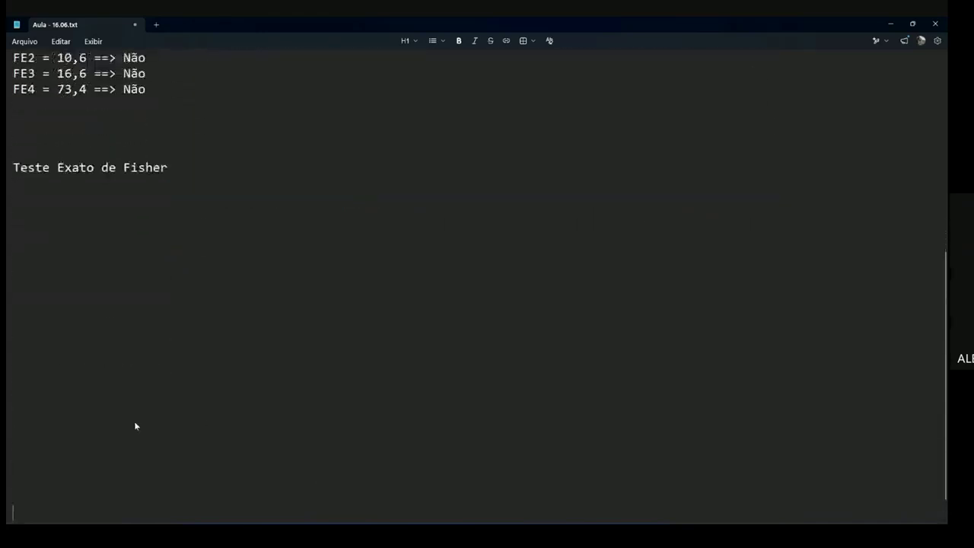
{"action": "key", "text": "Return"}
Highlight the Teste Exato de Fisher heading in the notes, glancing at the jamovi contingency table in between
{"action": "left_click", "coordinate": [41, 109]}
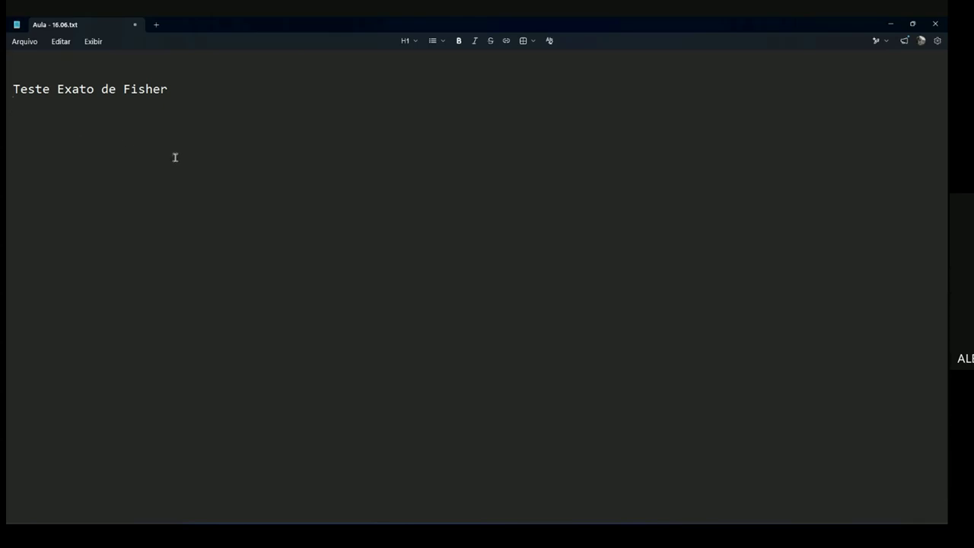
{"action": "left_click_drag", "start_coordinate": [137, 90], "coordinate": [185, 104]}
{"action": "left_click", "coordinate": [185, 106]}
{"action": "key", "text": "alt+Tab"}
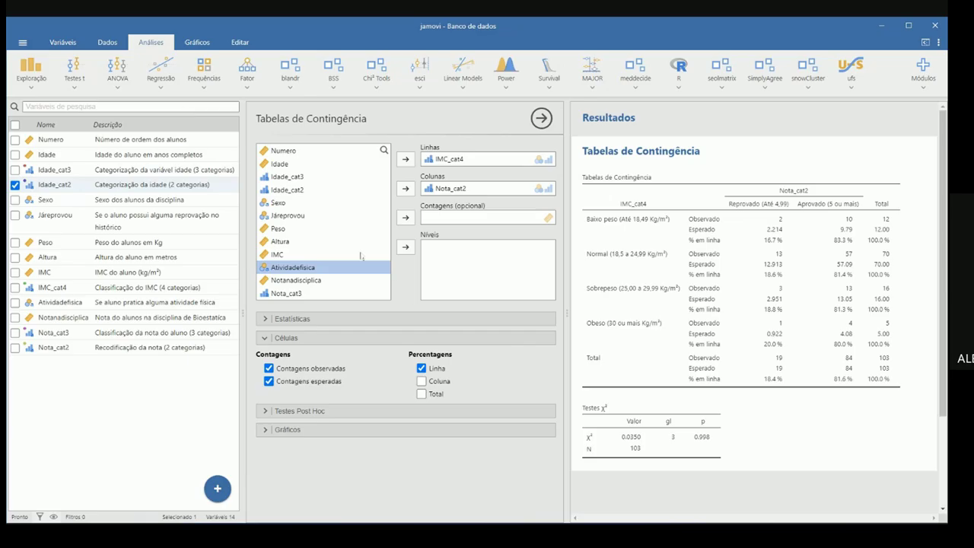
{"action": "key", "text": "alt+Tab"}
{"action": "left_click_drag", "start_coordinate": [171, 90], "coordinate": [11, 91]}
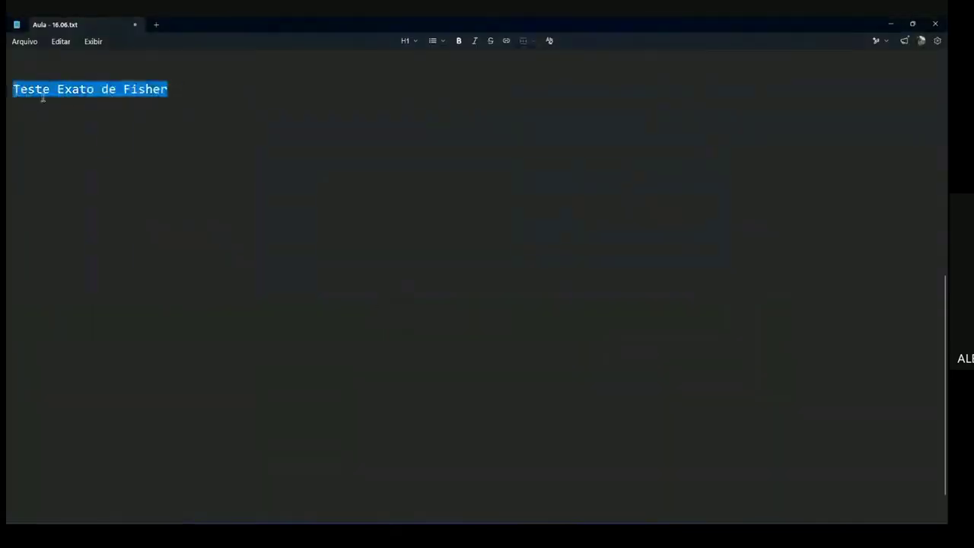
{"action": "left_click", "coordinate": [160, 110]}
{"action": "left_click_drag", "start_coordinate": [187, 92], "coordinate": [20, 90]}
{"action": "left_click", "coordinate": [109, 127]}
{"action": "left_click_drag", "start_coordinate": [180, 97], "coordinate": [33, 97]}
{"action": "left_click", "coordinate": [47, 121]}
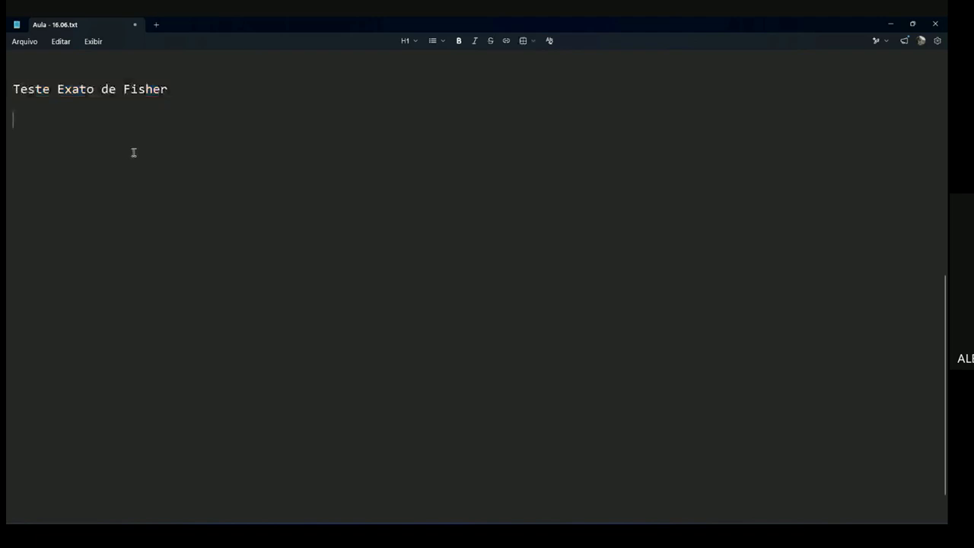
Copy the purpose and Conclusão lines of the Teste Qui-quadrado de Pearson and paste them under the Teste Exato de Fisher heading
{"action": "key", "text": "Up"}
{"action": "key", "text": "Up"}
{"action": "key", "text": "Up"}
{"action": "key", "text": "Up"}
{"action": "key", "text": "Up"}
{"action": "key", "text": "Up"}
{"action": "key", "text": "Up"}
{"action": "key", "text": "Up"}
{"action": "key", "text": "Up"}
{"action": "key", "text": "Up"}
{"action": "key", "text": "Up"}
{"action": "key", "text": "Up"}
{"action": "key", "text": "Up"}
{"action": "key", "text": "Up"}
{"action": "key", "text": "Up"}
{"action": "key", "text": "Up"}
{"action": "key", "text": "Up"}
{"action": "key", "text": "Up"}
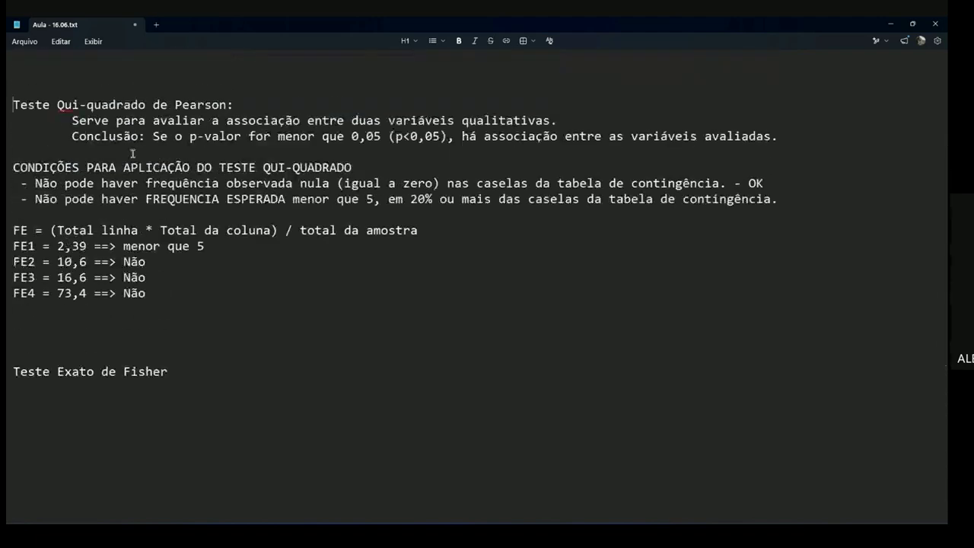
{"action": "key", "text": "shift+Down"}
{"action": "key", "text": "shift+Up"}
{"action": "key", "text": "Down"}
{"action": "key", "text": "shift+Down"}
{"action": "key", "text": "shift+Down"}
{"action": "key", "text": "ctrl+c"}
{"action": "key", "text": "Down"}
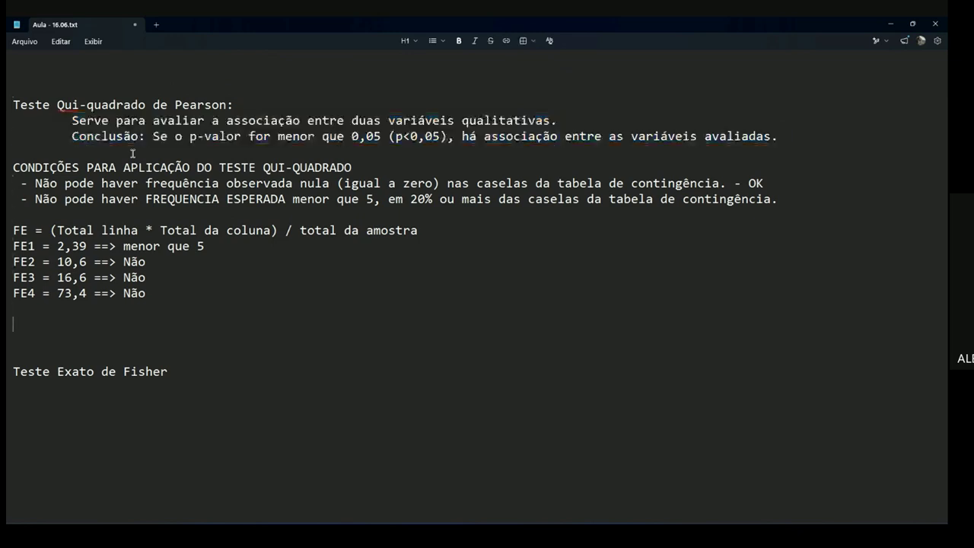
{"action": "key", "text": "ctrl+v"}
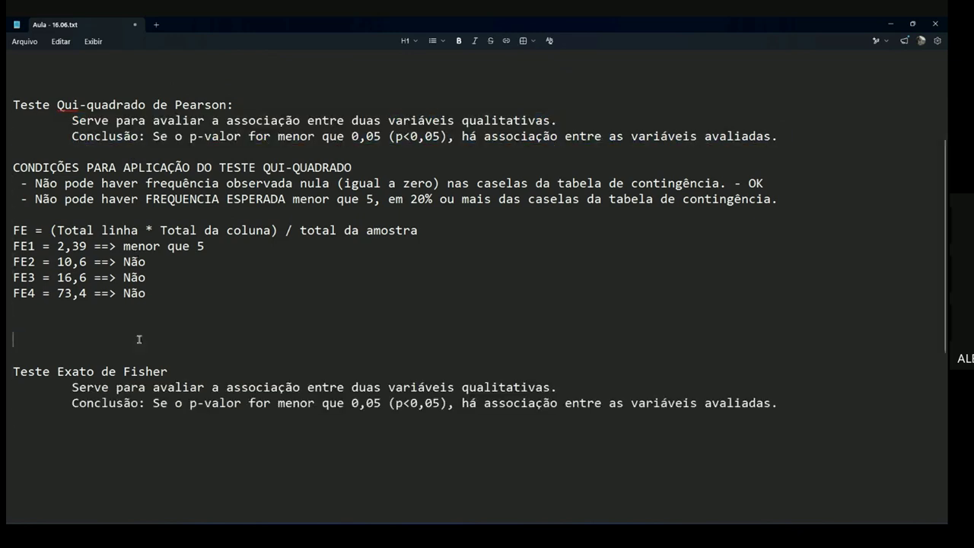
Extend the Fisher purpose line after "qualitativas" with ", quanto as suposições do teste Qui-quadrado não forem satisfeitas"
{"action": "key", "text": "Return"}
{"action": "key", "text": "Return"}
{"action": "key", "text": "Return"}
{"action": "key", "text": "Return"}
{"action": "key", "text": "Return"}
{"action": "key", "text": "Return"}
{"action": "key", "text": "Return"}
{"action": "key", "text": "Return"}
{"action": "key", "text": "Return"}
{"action": "key", "text": "Return"}
{"action": "key", "text": "Return"}
{"action": "key", "text": "Return"}
{"action": "key", "text": "Return"}
{"action": "key", "text": "Return"}
{"action": "key", "text": "Return"}
{"action": "key", "text": "Return"}
{"action": "key", "text": "Return"}
{"action": "key", "text": "Return"}
{"action": "key", "text": "Return"}
{"action": "key", "text": "Return"}
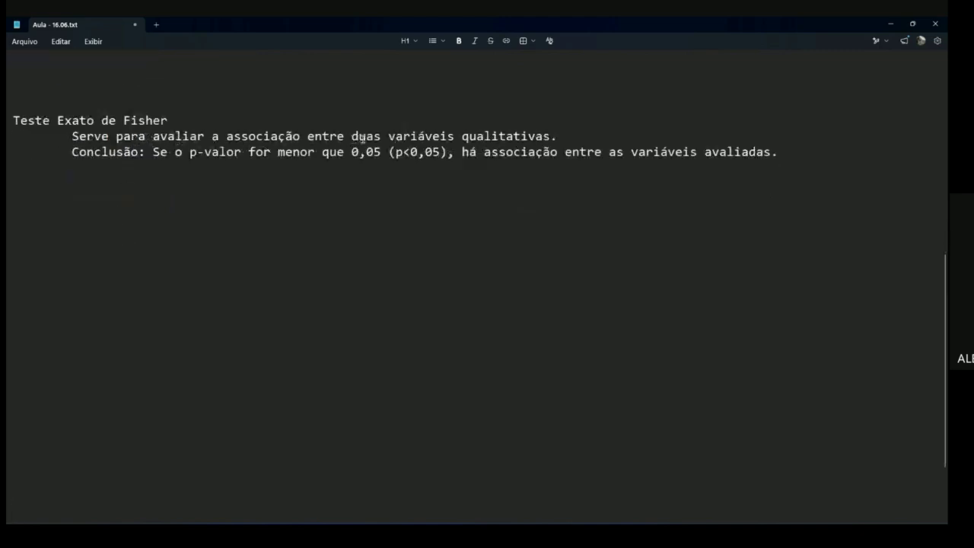
{"action": "left_click", "coordinate": [551, 136]}
{"action": "type", "text": ", quanto"}
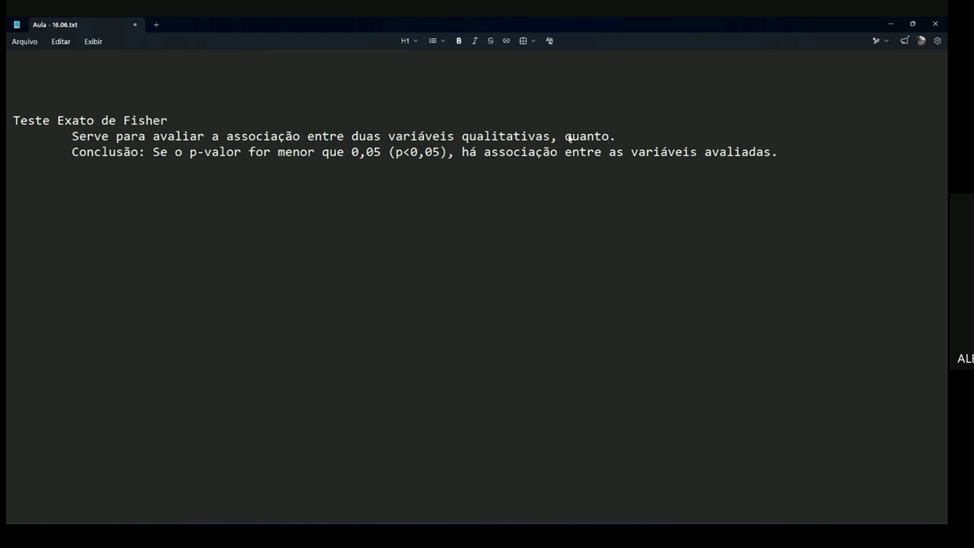
{"action": "type", "text": " as suposições "}
{"action": "type", "text": "do teste Qui"}
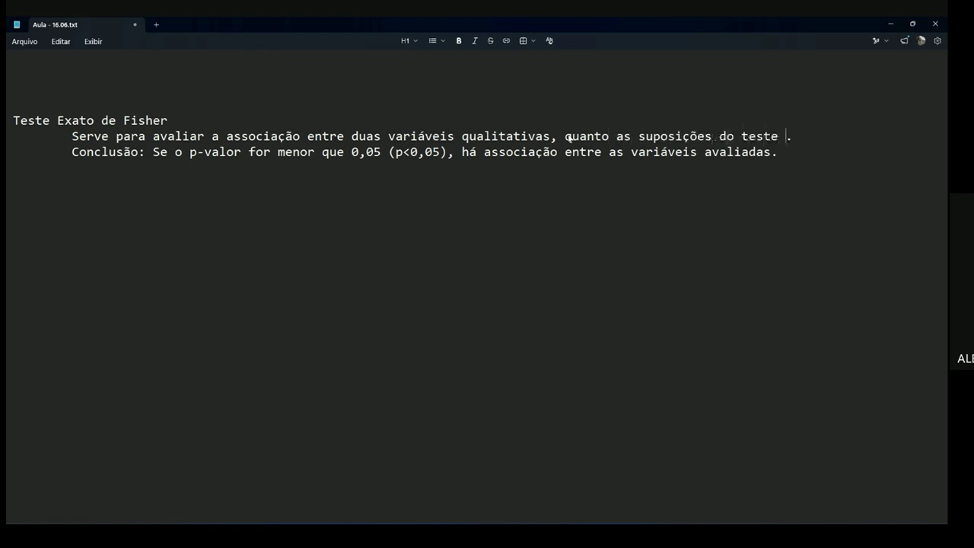
{"action": "type", "text": "-quadrado não forem"}
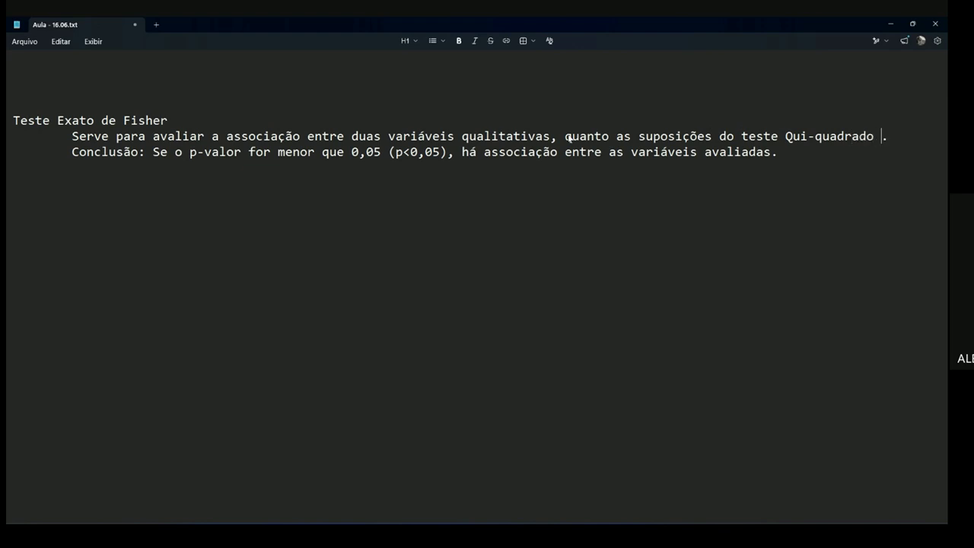
{"action": "type", "text": " satisfeitas"}
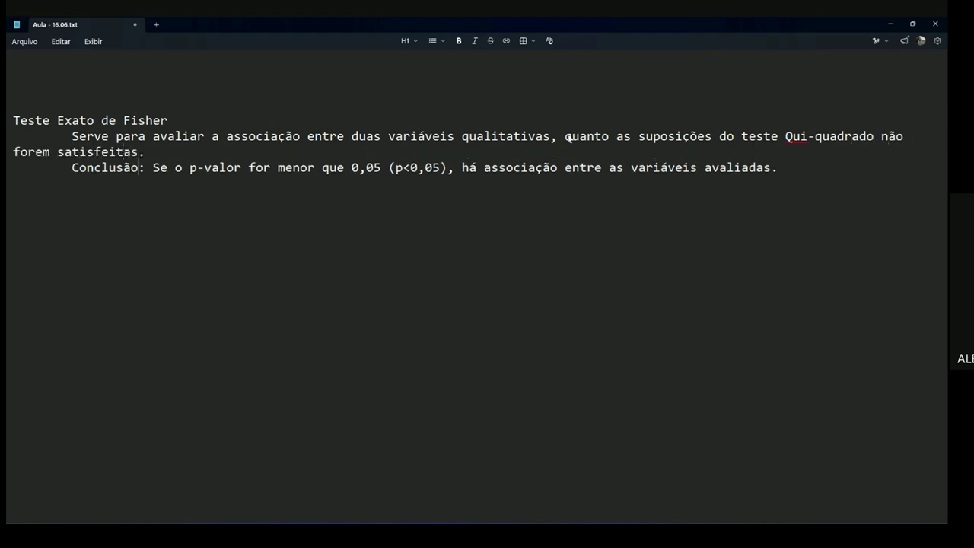
Review the added Fisher condition against the Qui-quadrado de Pearson heading and its application conditions, including the Fisher Conclusão line
{"action": "left_click_drag", "start_coordinate": [146, 152], "coordinate": [564, 137]}
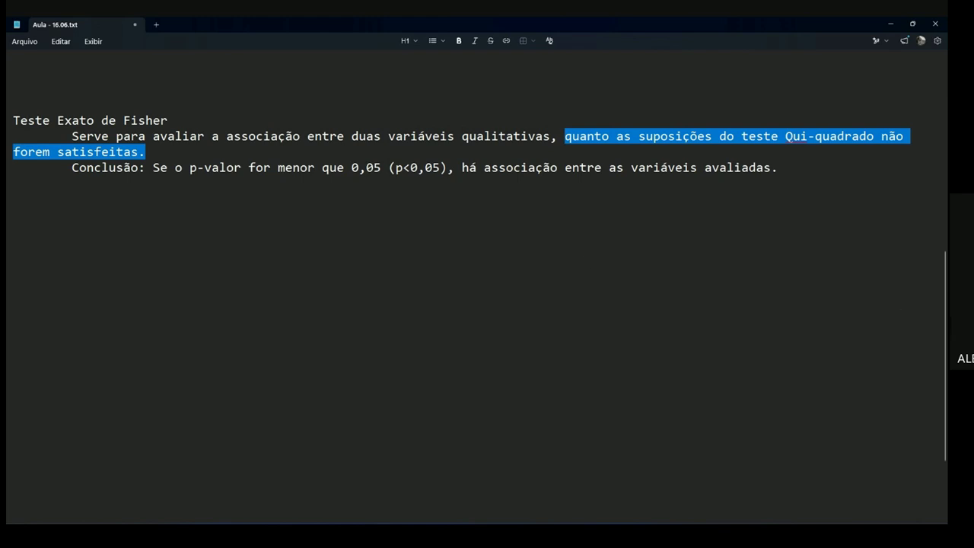
{"action": "scroll", "coordinate": [187, 204], "scroll_direction": "up", "scroll_amount": 8}
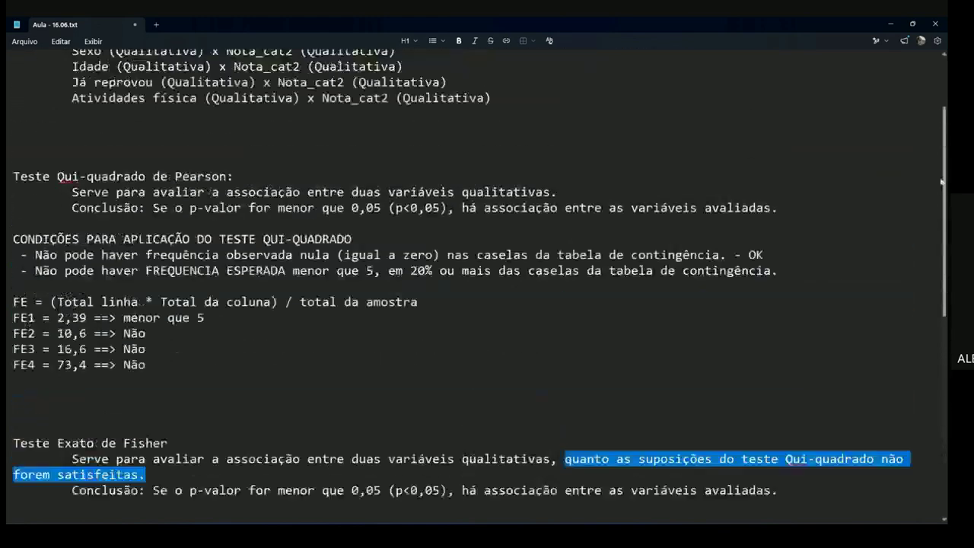
{"action": "left_click_drag", "start_coordinate": [58, 215], "coordinate": [212, 215]}
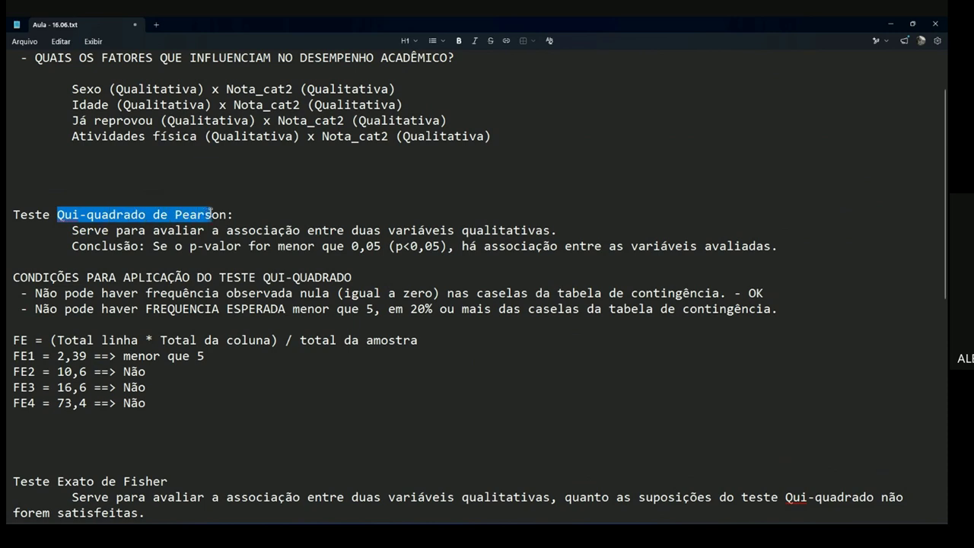
{"action": "left_click_drag", "start_coordinate": [290, 308], "coordinate": [51, 276]}
{"action": "scroll", "coordinate": [624, 228], "scroll_direction": "down", "scroll_amount": 6}
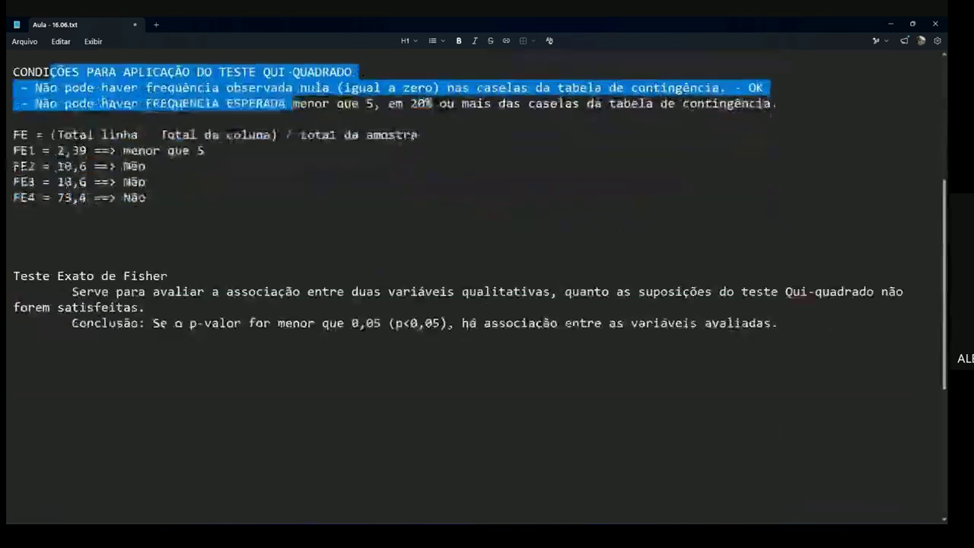
{"action": "left_click_drag", "start_coordinate": [168, 182], "coordinate": [13, 181]}
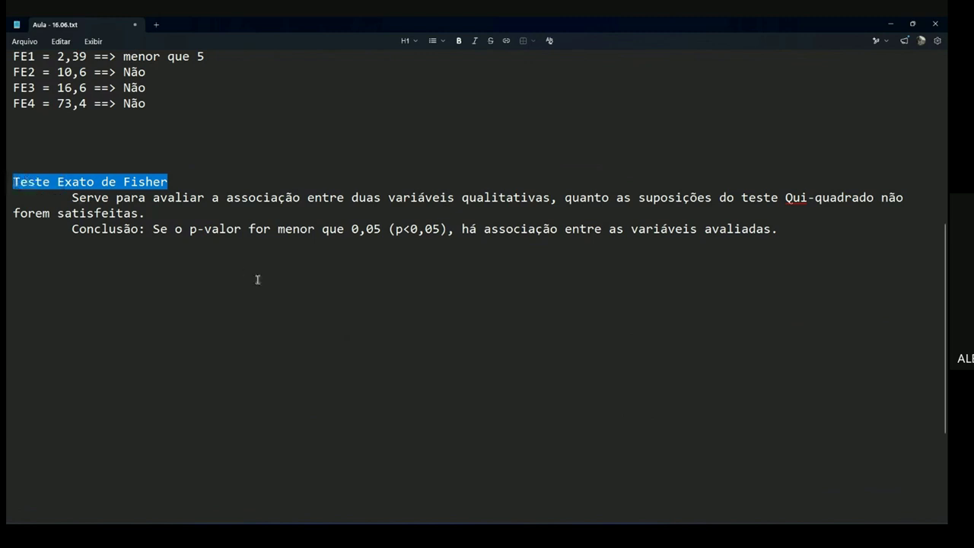
{"action": "left_click_drag", "start_coordinate": [101, 229], "coordinate": [709, 242]}
{"action": "left_click", "coordinate": [253, 237]}
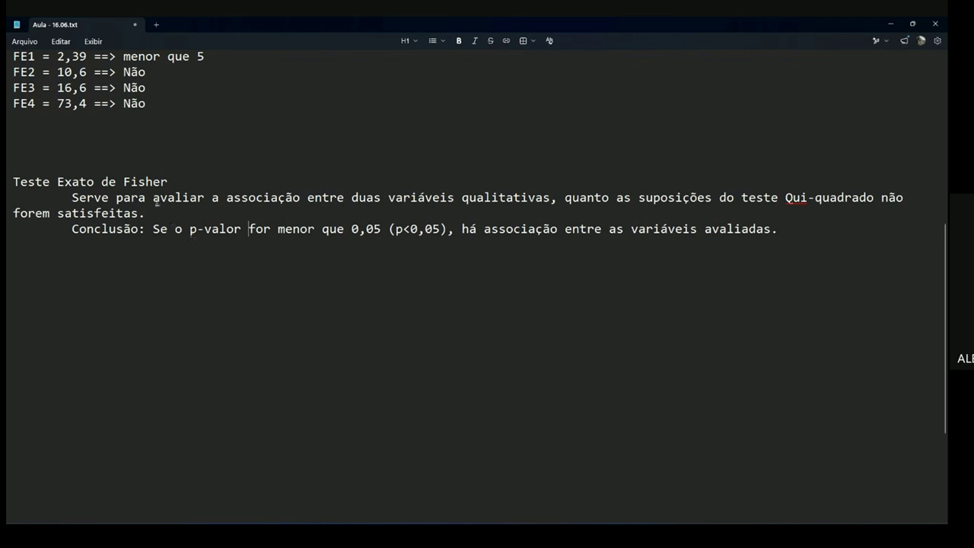
{"action": "key", "text": "Down"}
{"action": "key", "text": "Down"}
{"action": "key", "text": "Down"}
{"action": "key", "text": "Down"}
{"action": "key", "text": "Down"}
{"action": "key", "text": "Down"}
{"action": "key", "text": "Down"}
{"action": "key", "text": "Down"}
{"action": "key", "text": "Down"}
{"action": "key", "text": "Down"}
{"action": "key", "text": "Down"}
{"action": "key", "text": "Down"}
{"action": "key", "text": "Down"}
{"action": "key", "text": "Down"}
{"action": "key", "text": "Down"}
{"action": "key", "text": "Down"}
{"action": "key", "text": "Down"}
{"action": "key", "text": "Down"}
{"action": "key", "text": "Down"}
{"action": "key", "text": "Down"}
{"action": "key", "text": "Down"}
{"action": "key", "text": "Down"}
{"action": "key", "text": "Down"}
{"action": "key", "text": "Down"}
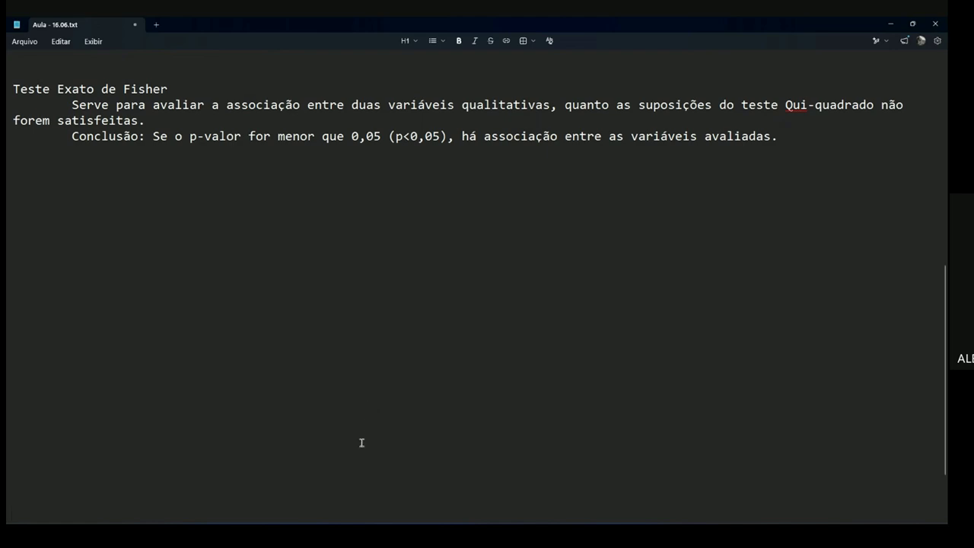
Switch to jamovi and enable Teste Exato de Fisher in the statistics of the IMC_cat4 by Nota_cat2 contingency table
{"action": "key", "text": "alt+Tab"}
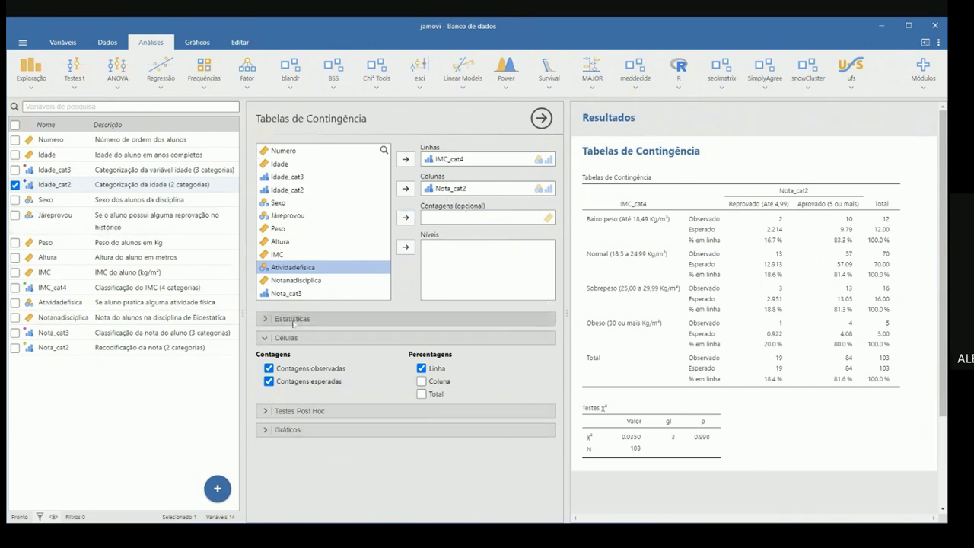
{"action": "left_click", "coordinate": [264, 320]}
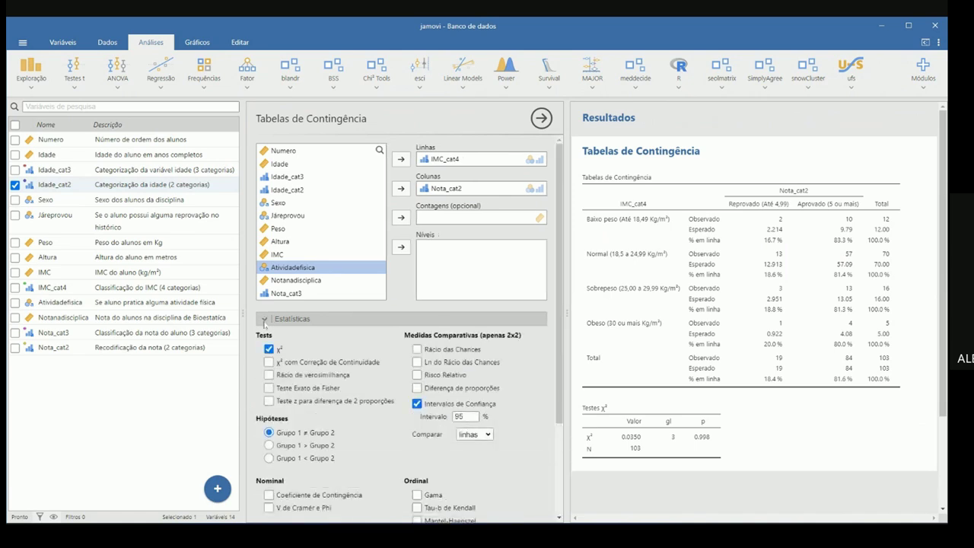
{"action": "scroll", "coordinate": [563, 333], "scroll_direction": "down", "scroll_amount": 3}
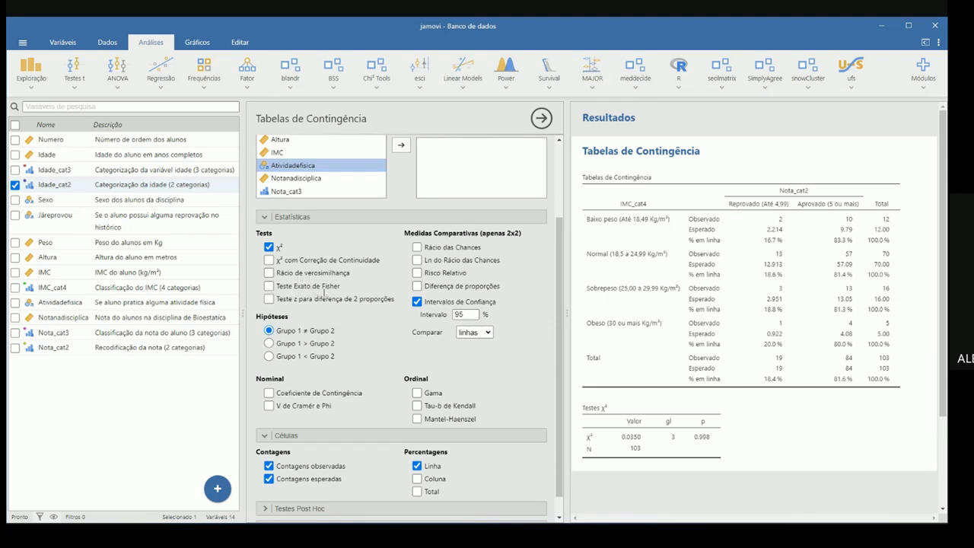
{"action": "left_click", "coordinate": [269, 286]}
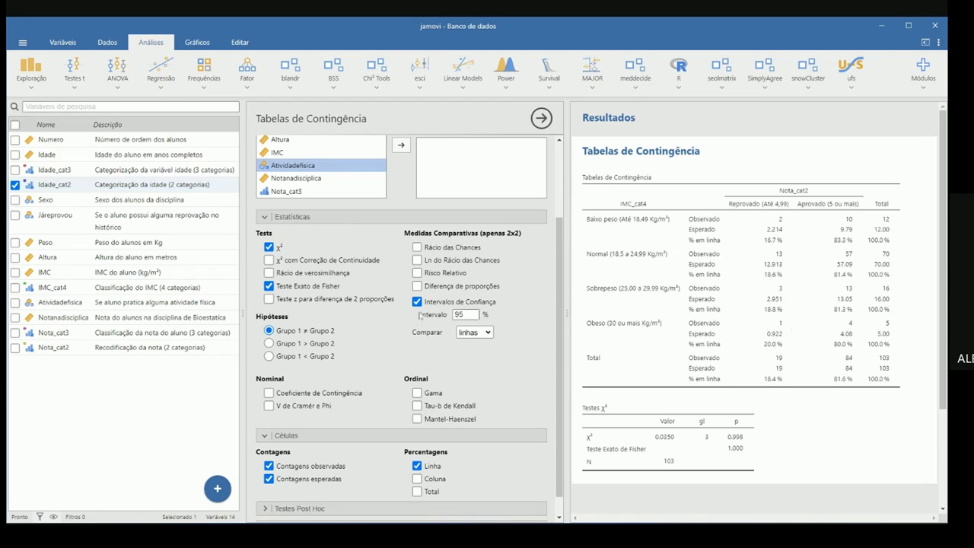
Switch Teste Exato de Fisher off and back on to compare the IMC_cat4 test results with and without it
{"action": "left_click", "coordinate": [269, 286]}
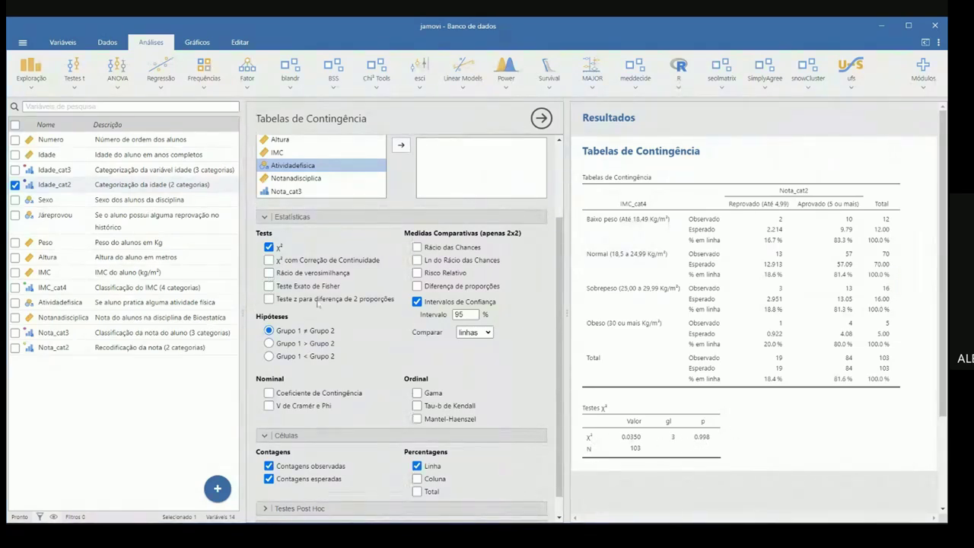
{"action": "left_click", "coordinate": [270, 287]}
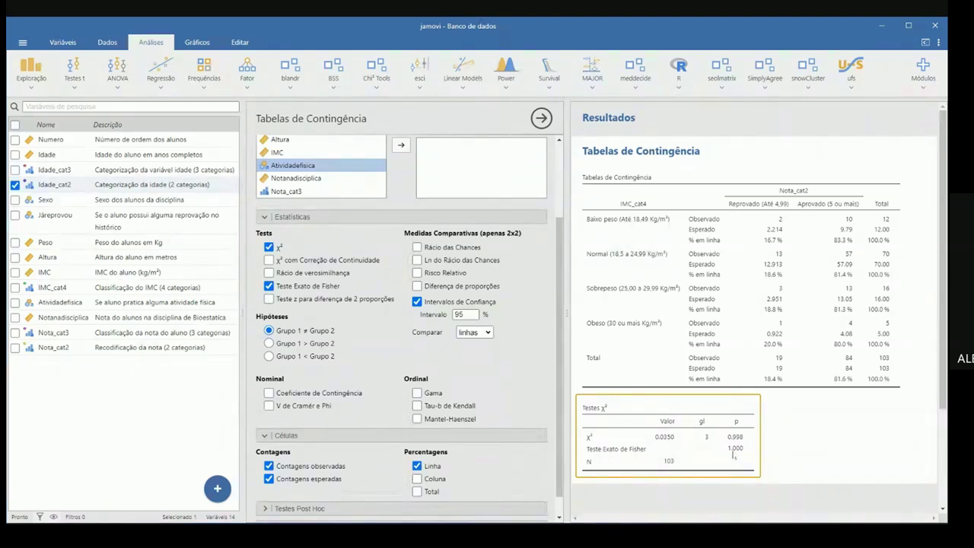
{"action": "left_click", "coordinate": [269, 286]}
{"action": "left_click", "coordinate": [269, 287]}
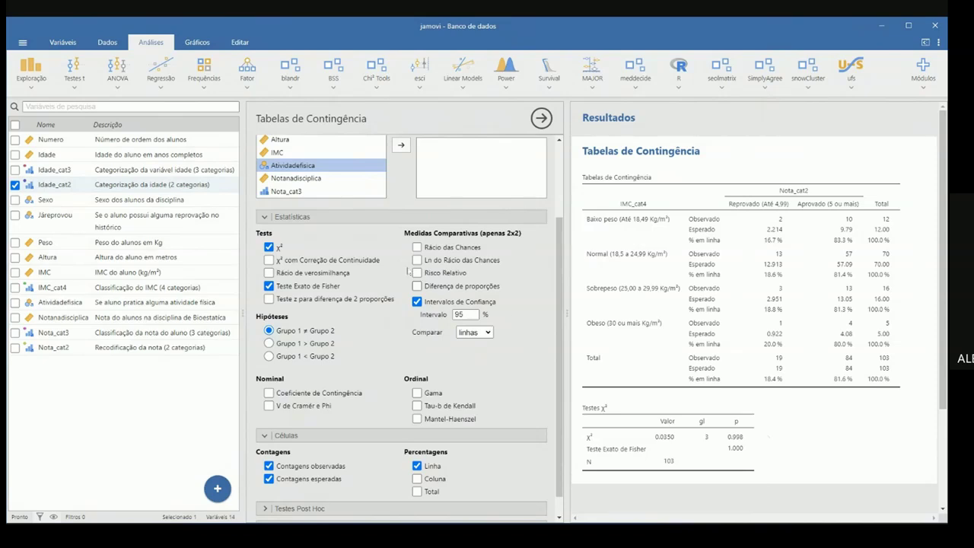
{"action": "left_click", "coordinate": [269, 286]}
Replace IMC_cat4 with Sexo as the row variable of the contingency table, keeping Nota_cat2 as the columns
{"action": "left_click", "coordinate": [264, 218]}
{"action": "left_click", "coordinate": [472, 158]}
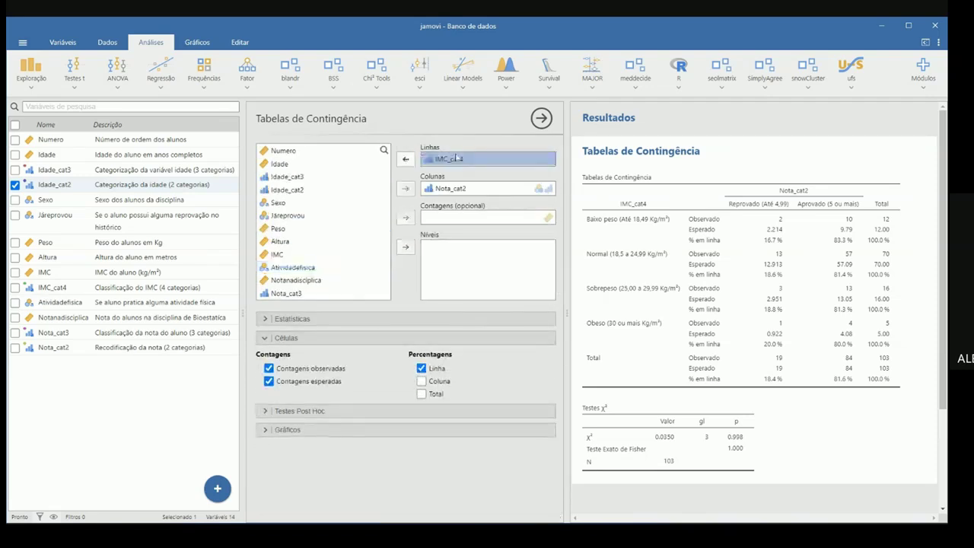
{"action": "left_click", "coordinate": [405, 159]}
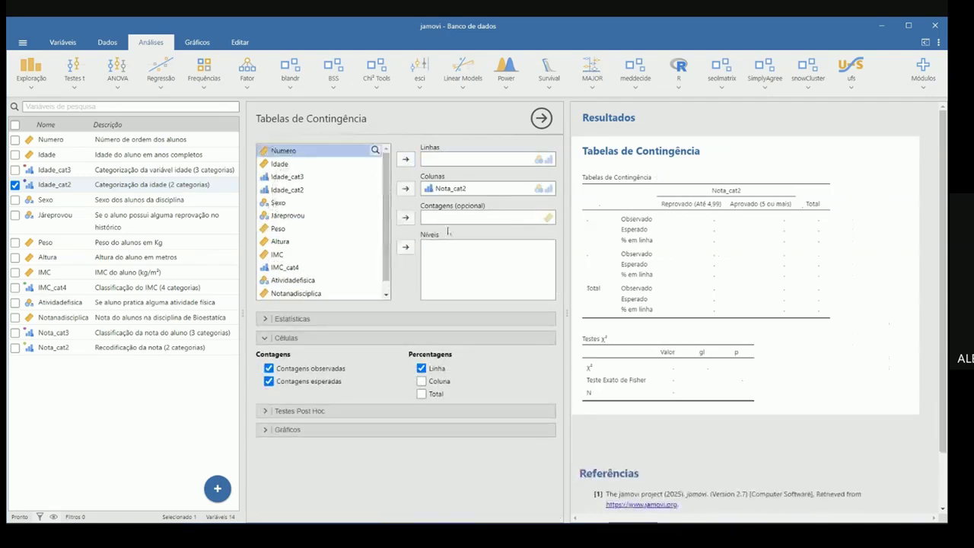
{"action": "left_click", "coordinate": [276, 204]}
{"action": "left_click", "coordinate": [405, 159]}
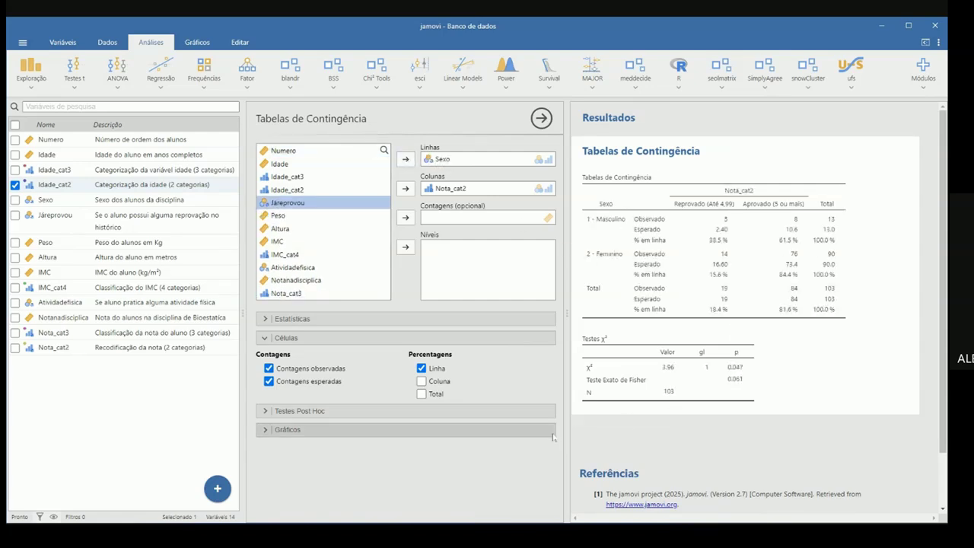
{"action": "left_click", "coordinate": [741, 372]}
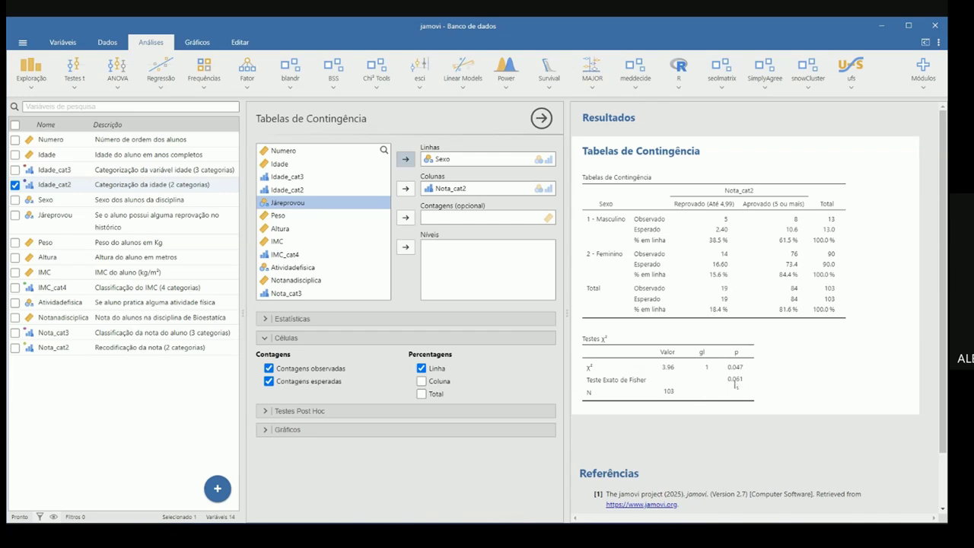
Switch to the RELATÓRIO ESTATÍSTICO document in Word and enter 0,061 as the Sexo p-value in Tabela 3
{"action": "mouse_move", "coordinate": [465, 533]}
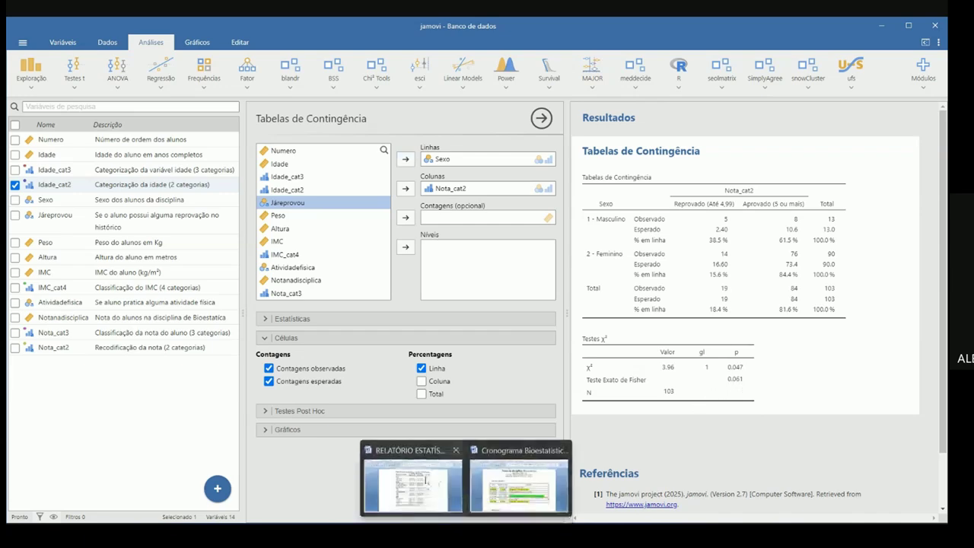
{"action": "left_click", "coordinate": [415, 486]}
{"action": "left_click", "coordinate": [614, 207]}
{"action": "type", "text": "0,061¹"}
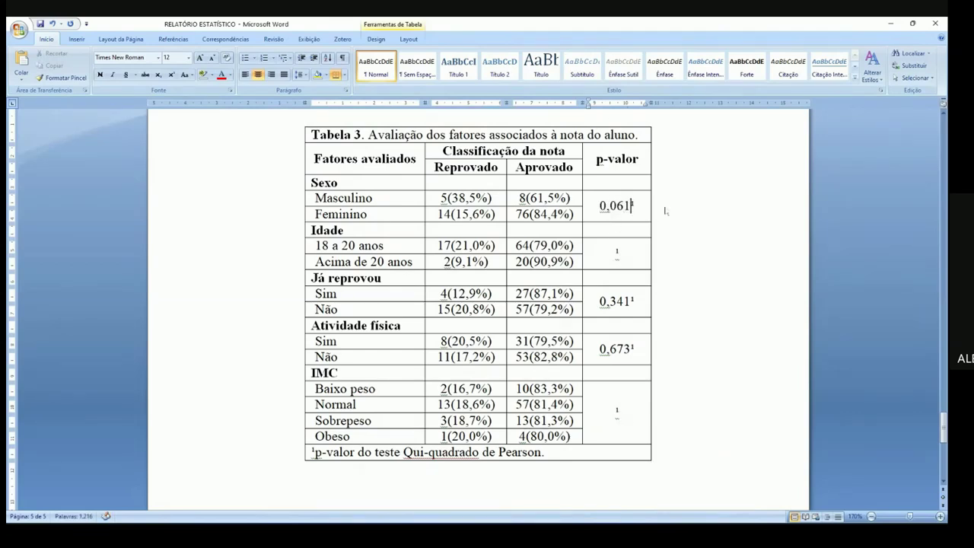
{"action": "left_click", "coordinate": [614, 251]}
Check the Sexo chi-square p-value in jamovi and add 0,047 on a separate line above 0,061 in Tabela 3's Sexo p-value cell
{"action": "left_click_drag", "start_coordinate": [631, 205], "coordinate": [600, 207]}
{"action": "left_click", "coordinate": [601, 211]}
{"action": "key", "text": "alt+Tab"}
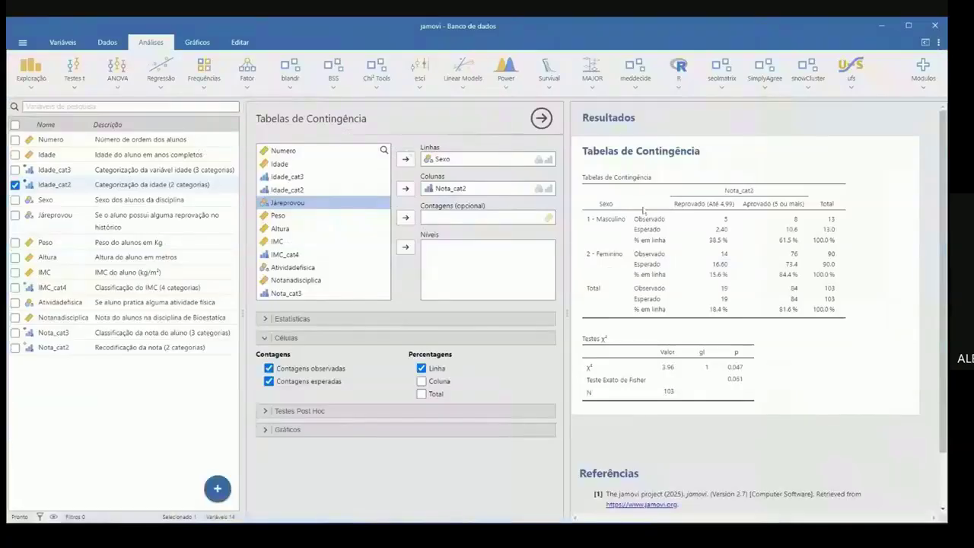
{"action": "key", "text": "alt+Tab"}
{"action": "type", "text": "047"}
{"action": "key", "text": "shift+Left"}
{"action": "key", "text": "shift+Left"}
{"action": "key", "text": "shift+Left"}
{"action": "key", "text": "shift+Left"}
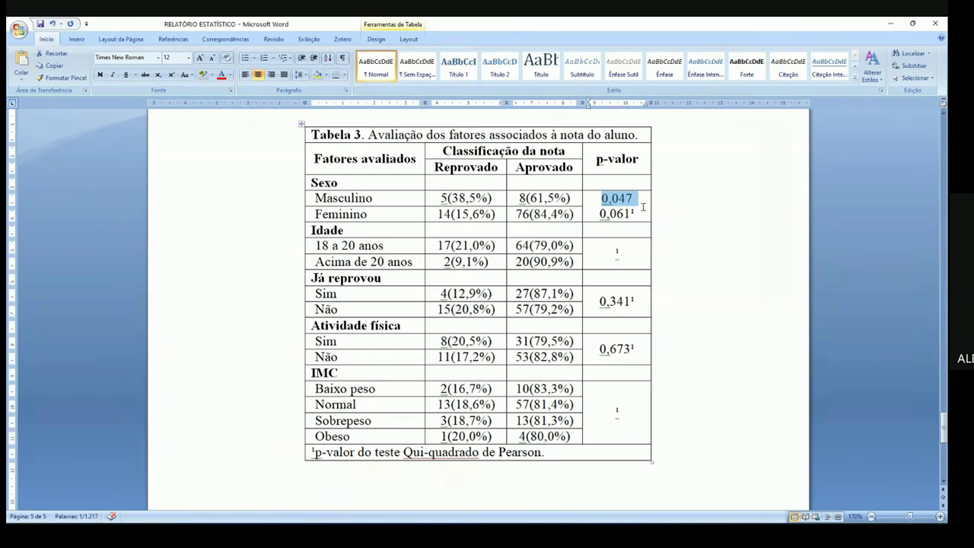
Compare the two Sexo p-values, 0,047 and 0,061, against the Sexo categories and the Classificação da nota heading in Tabela 3
{"action": "left_click_drag", "start_coordinate": [599, 214], "coordinate": [630, 214]}
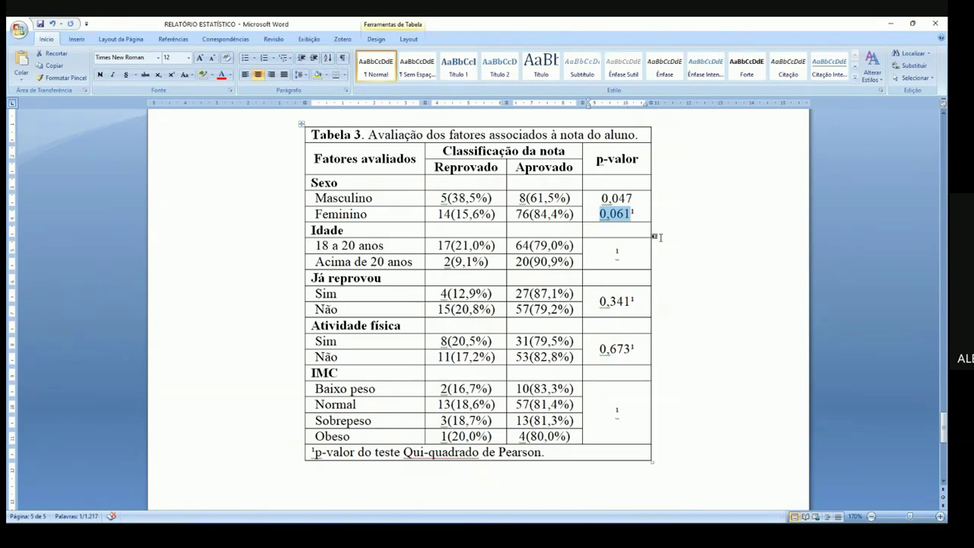
{"action": "double_click", "coordinate": [606, 200]}
{"action": "left_click", "coordinate": [332, 182]}
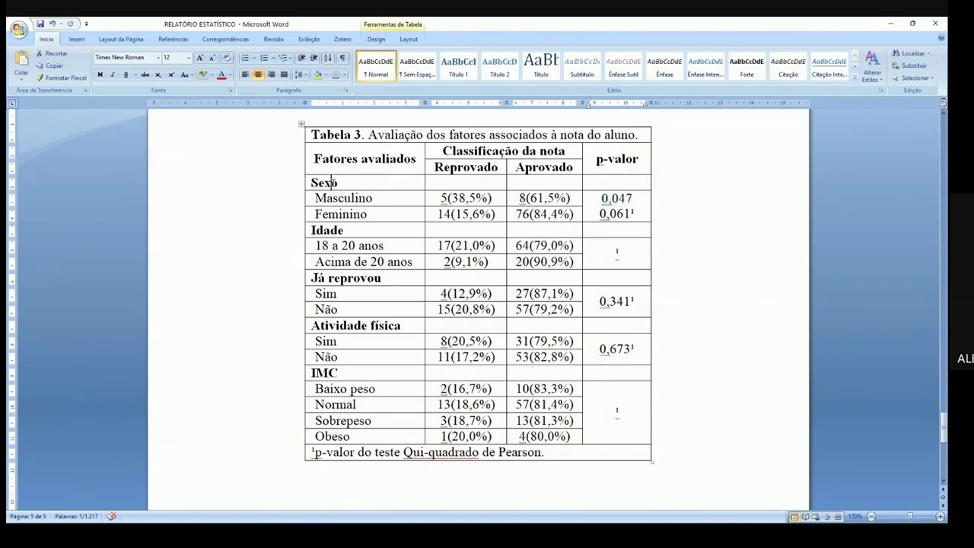
{"action": "left_click_drag", "start_coordinate": [332, 183], "coordinate": [339, 215]}
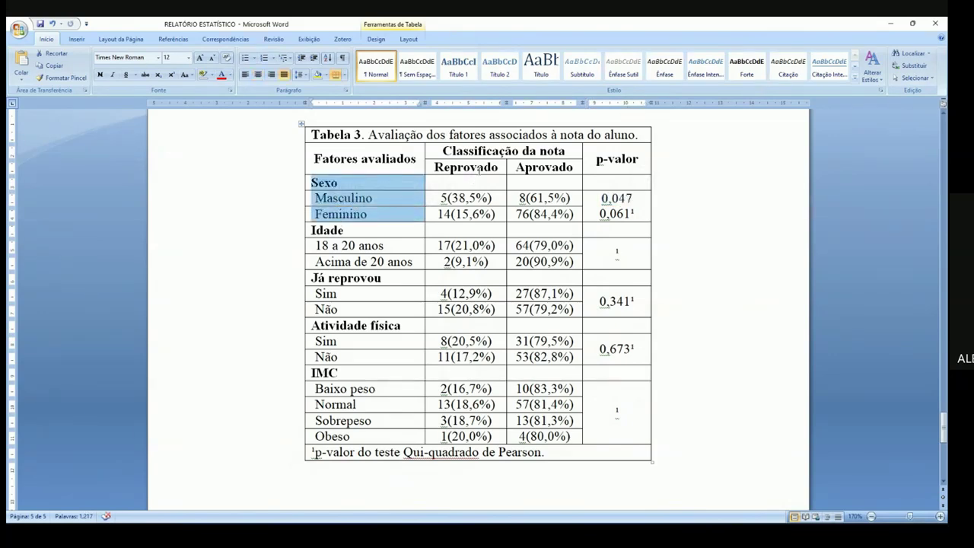
{"action": "left_click_drag", "start_coordinate": [492, 150], "coordinate": [566, 151]}
{"action": "left_click", "coordinate": [565, 151]}
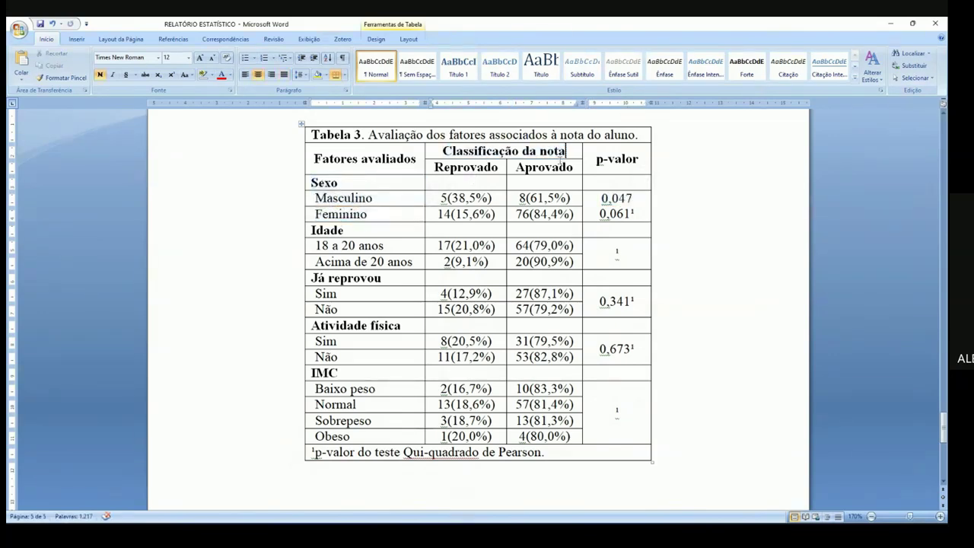
{"action": "double_click", "coordinate": [603, 214]}
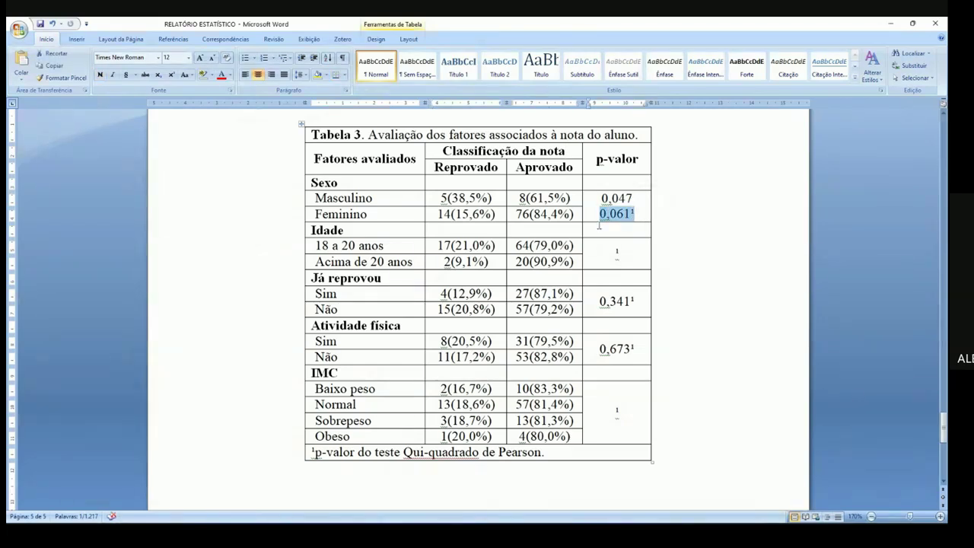
{"action": "left_click_drag", "start_coordinate": [386, 184], "coordinate": [386, 216]}
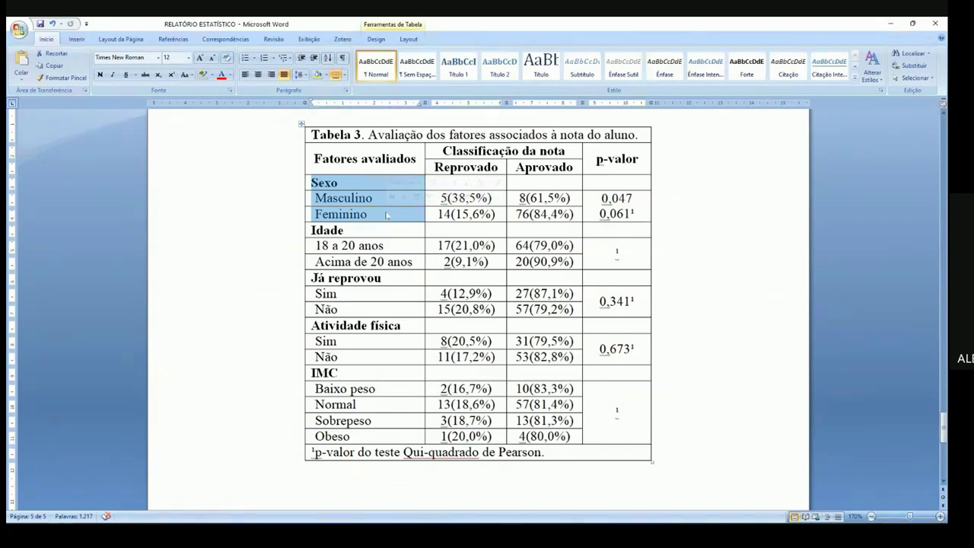
{"action": "left_click_drag", "start_coordinate": [601, 198], "coordinate": [638, 199]}
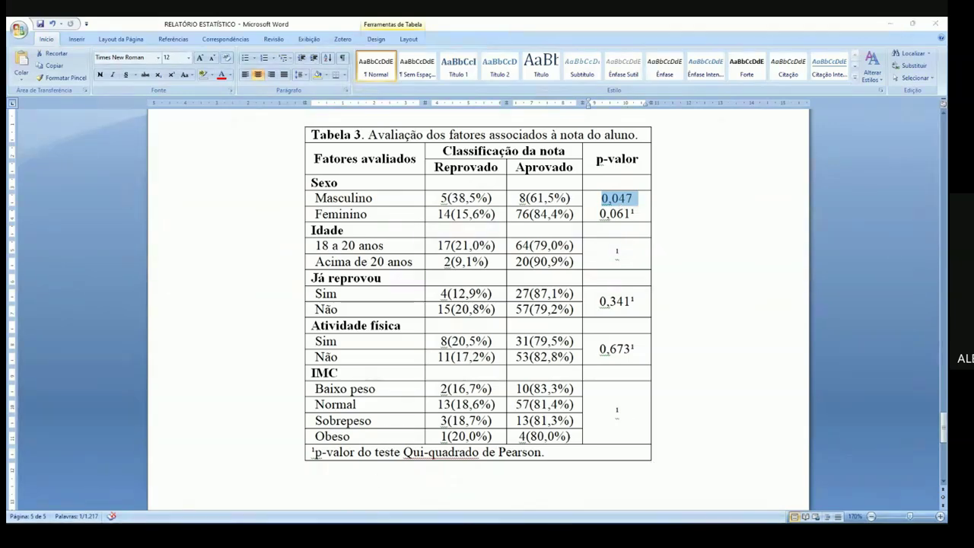
Switch to the Aula - 16.06.txt notes and review the section CONDIÇÕES PARA APLICAÇÃO DO TESTE QUI-QUADRADO
{"action": "left_click", "coordinate": [333, 534]}
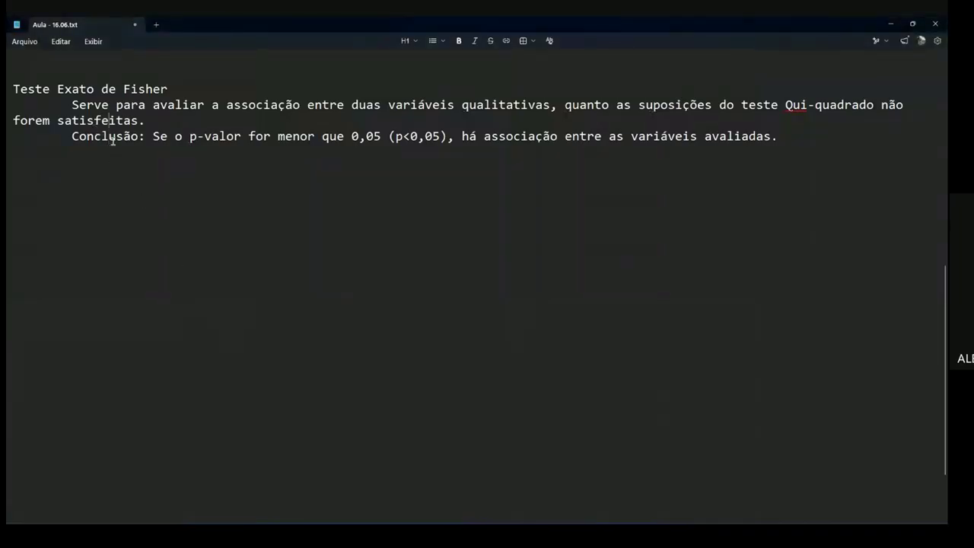
{"action": "scroll", "coordinate": [113, 141], "scroll_direction": "up", "scroll_amount": 5}
{"action": "left_click_drag", "start_coordinate": [16, 119], "coordinate": [351, 119]}
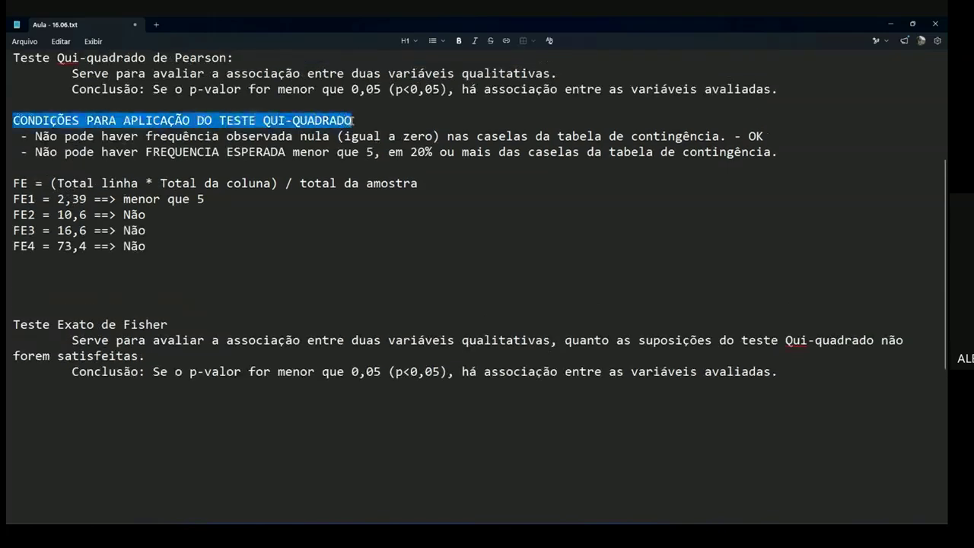
Return to the Word report, delete the 0,047 line from the Sexo p-value cell and change the marker on 0,061 to ²
{"action": "key", "text": "alt+Tab"}
{"action": "left_click", "coordinate": [625, 215]}
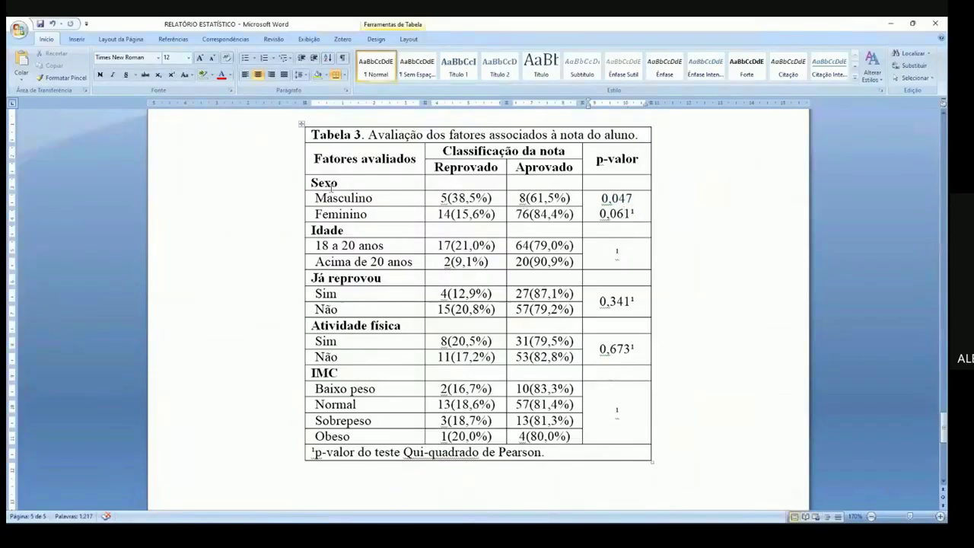
{"action": "left_click_drag", "start_coordinate": [334, 185], "coordinate": [340, 215]}
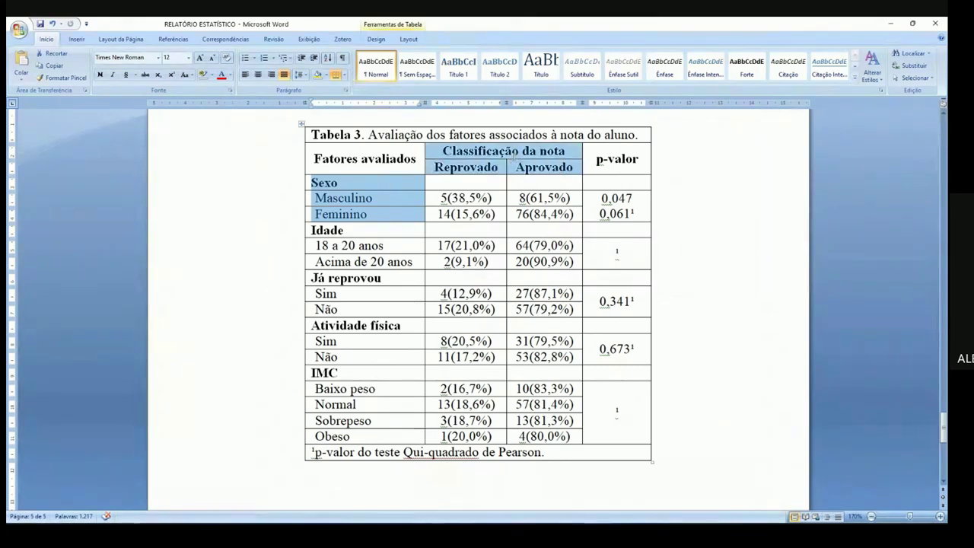
{"action": "left_click_drag", "start_coordinate": [600, 215], "coordinate": [632, 215]}
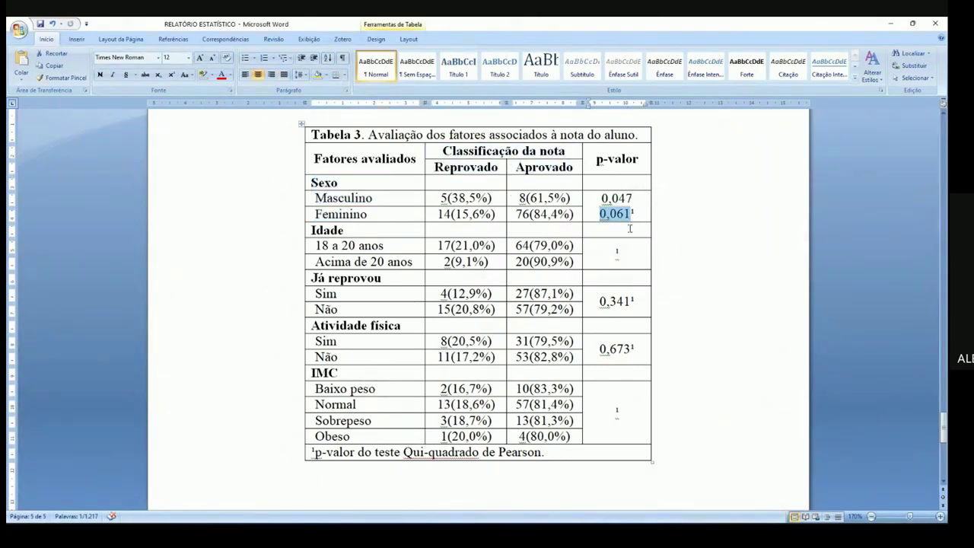
{"action": "left_click_drag", "start_coordinate": [600, 198], "coordinate": [638, 199]}
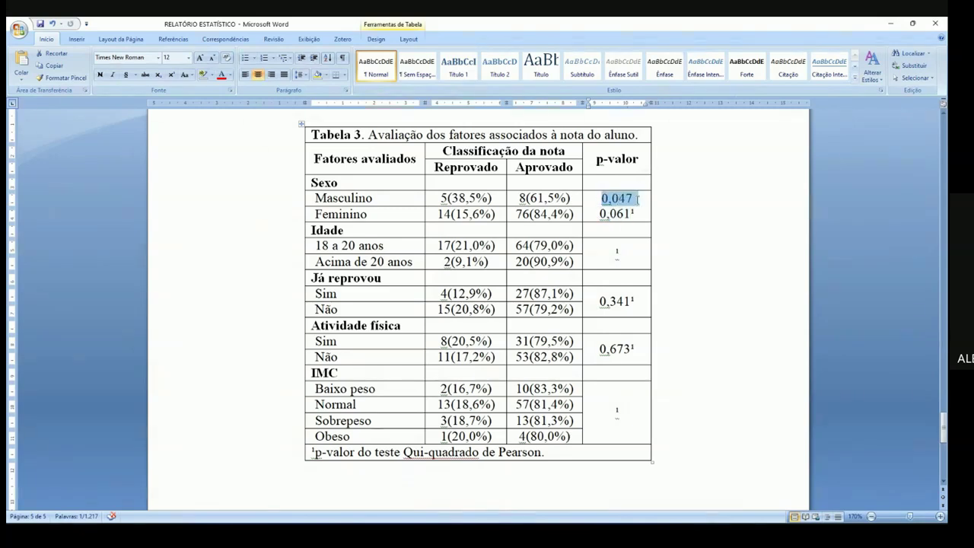
{"action": "key", "text": "Delete"}
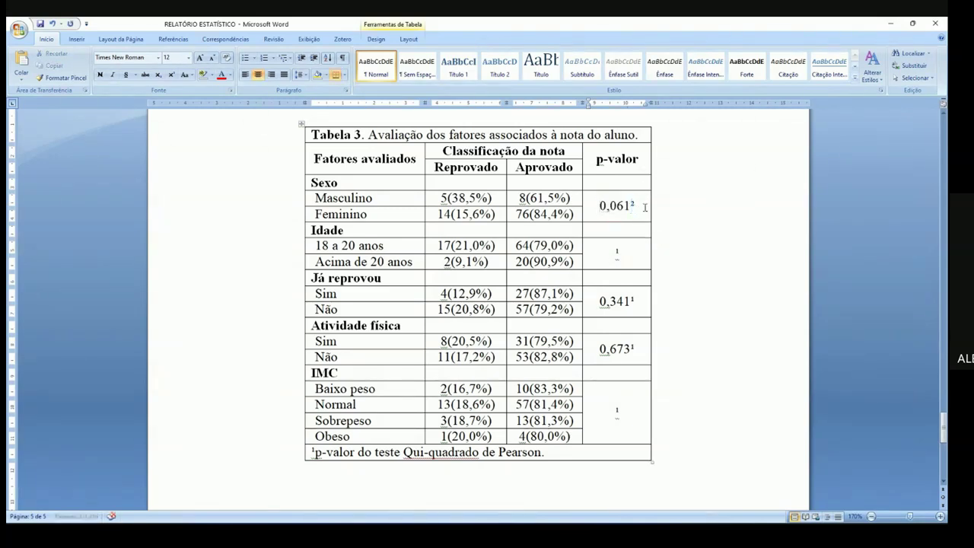
Add the footnote "²p-valor do teste Exato de Fisher." on a new line below the Qui-quadrado de Pearson footnote of Tabela 3
{"action": "left_click", "coordinate": [563, 453]}
{"action": "key", "text": "Return"}
{"action": "type", "text": "2p-valor"}
{"action": "key", "text": "BackSpace"}
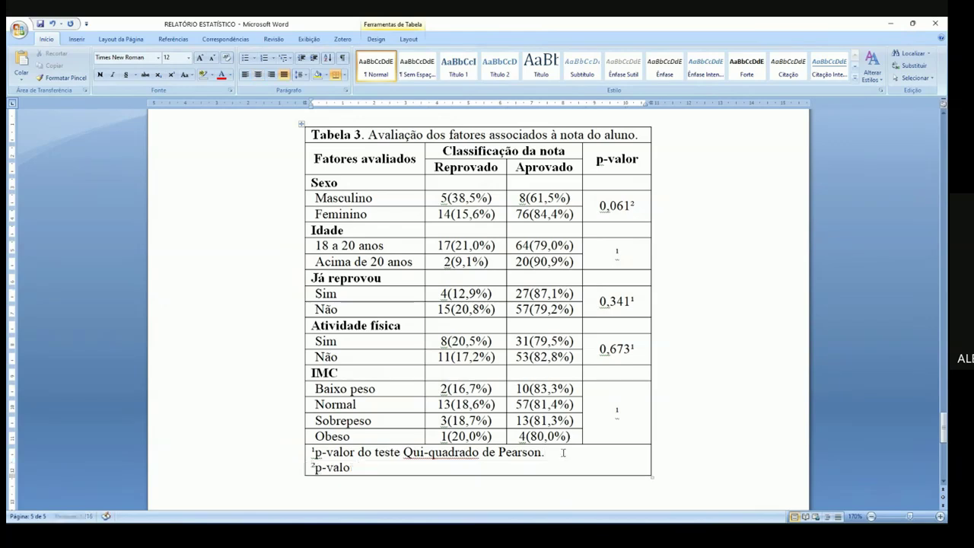
{"action": "type", "text": "r do teste Exato de Fo"}
{"action": "key", "text": "BackSpace"}
{"action": "type", "text": "ih"}
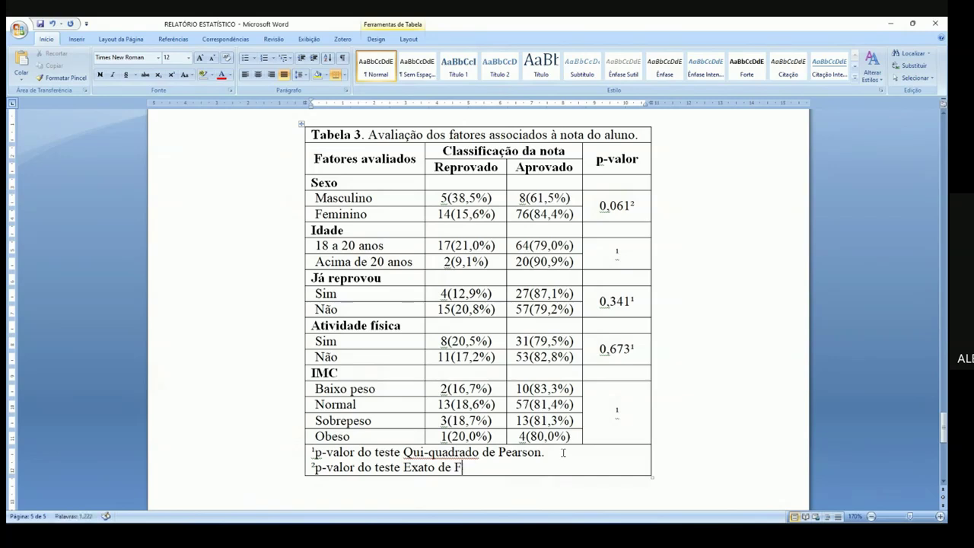
{"action": "key", "text": "BackSpace"}
{"action": "type", "text": "sher."}
Examine the Sexo p-value of Tabela 3 in relation to the Masculino and Feminino rows and the Reprovado and Aprovado columns
{"action": "left_click_drag", "start_coordinate": [598, 205], "coordinate": [625, 208]}
{"action": "left_click_drag", "start_coordinate": [313, 184], "coordinate": [334, 214]}
{"action": "left_click_drag", "start_coordinate": [484, 167], "coordinate": [548, 174]}
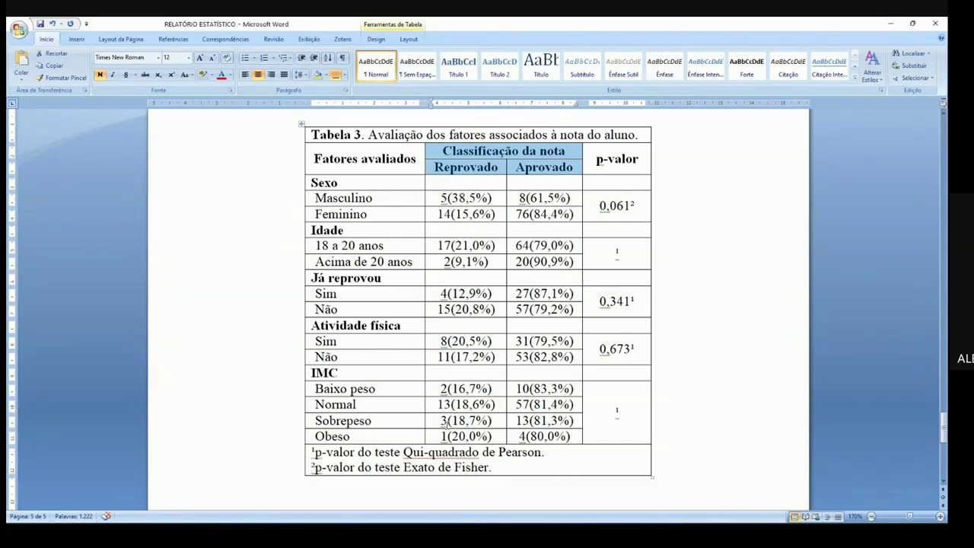
{"action": "left_click_drag", "start_coordinate": [599, 206], "coordinate": [630, 205]}
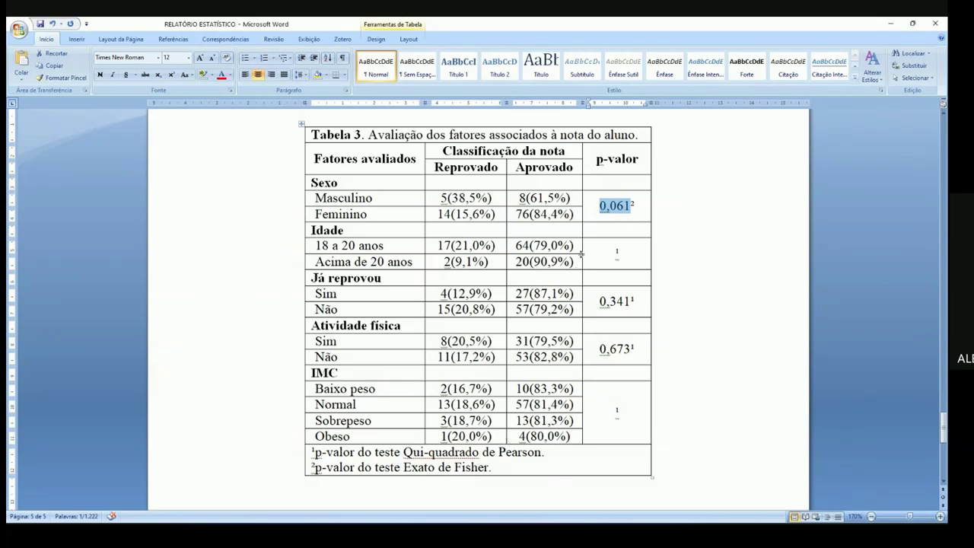
{"action": "left_click_drag", "start_coordinate": [358, 188], "coordinate": [362, 213]}
{"action": "left_click_drag", "start_coordinate": [526, 167], "coordinate": [496, 165]}
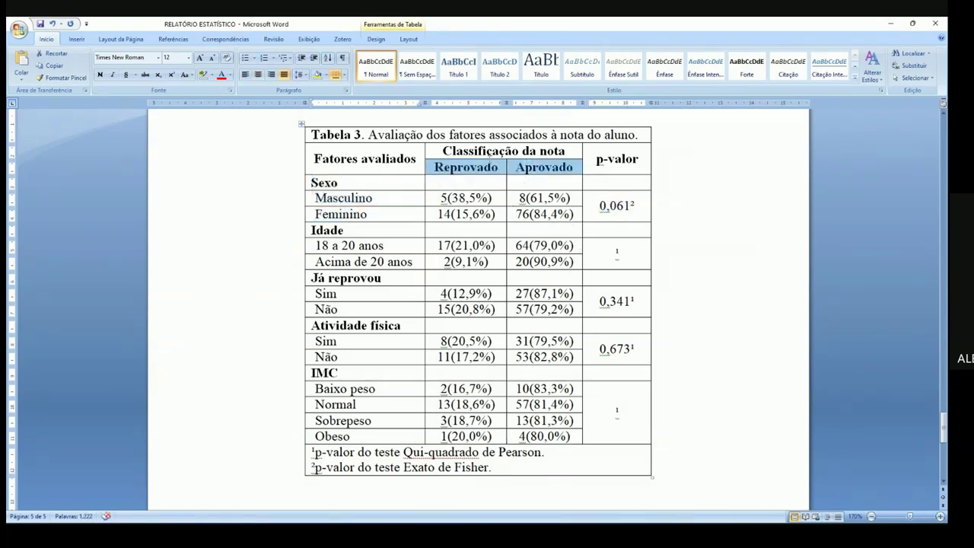
{"action": "left_click_drag", "start_coordinate": [599, 204], "coordinate": [632, 205]}
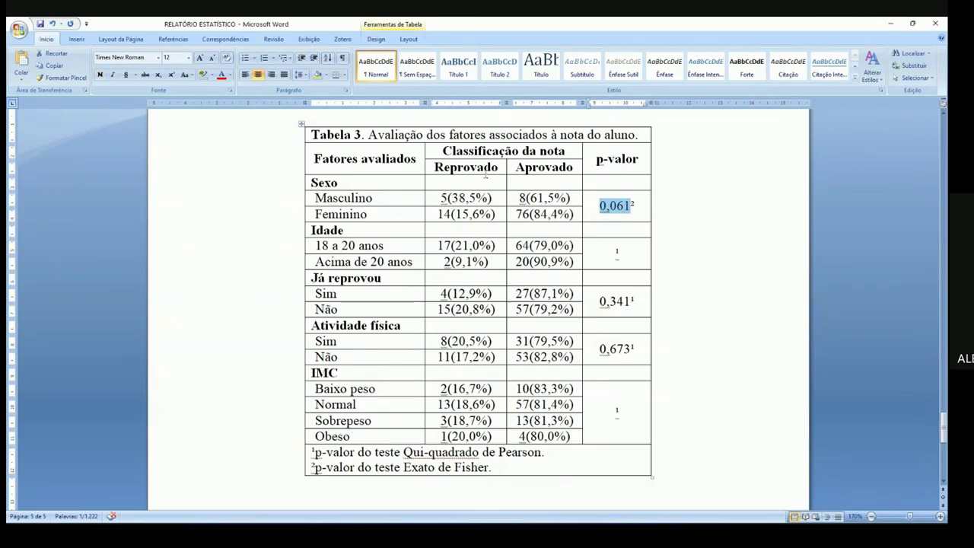
{"action": "left_click", "coordinate": [600, 261]}
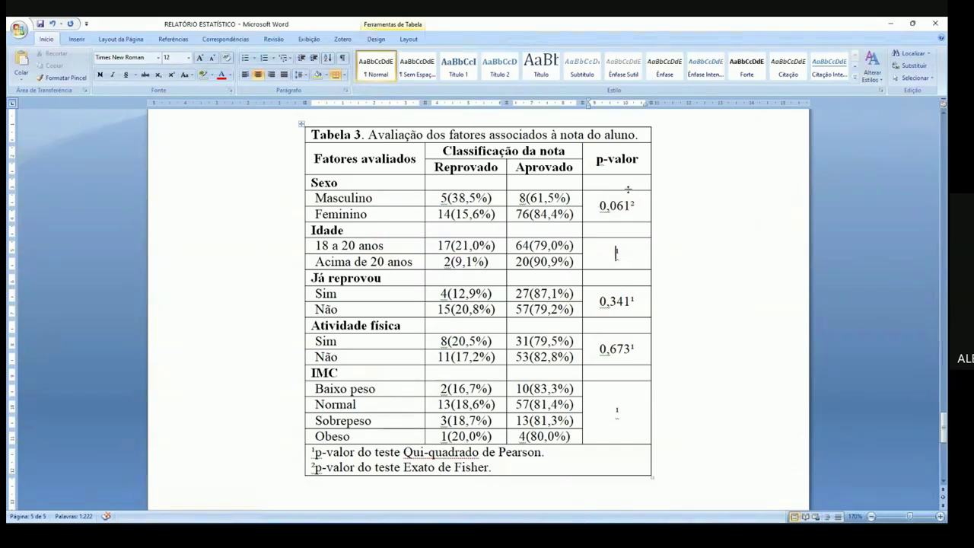
{"action": "left_click_drag", "start_coordinate": [596, 207], "coordinate": [628, 207]}
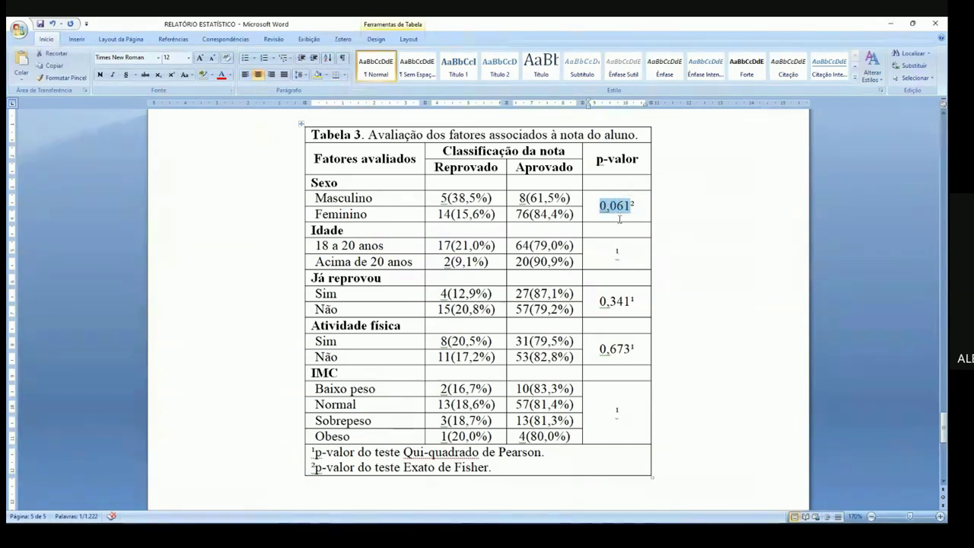
{"action": "left_click", "coordinate": [615, 249]}
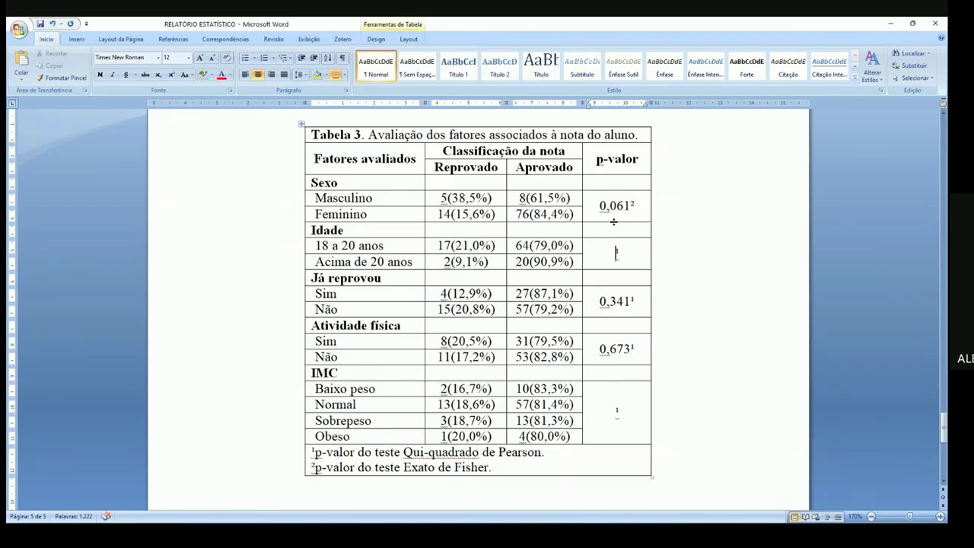
{"action": "left_click_drag", "start_coordinate": [600, 205], "coordinate": [630, 206]}
{"action": "left_click_drag", "start_coordinate": [517, 166], "coordinate": [490, 164]}
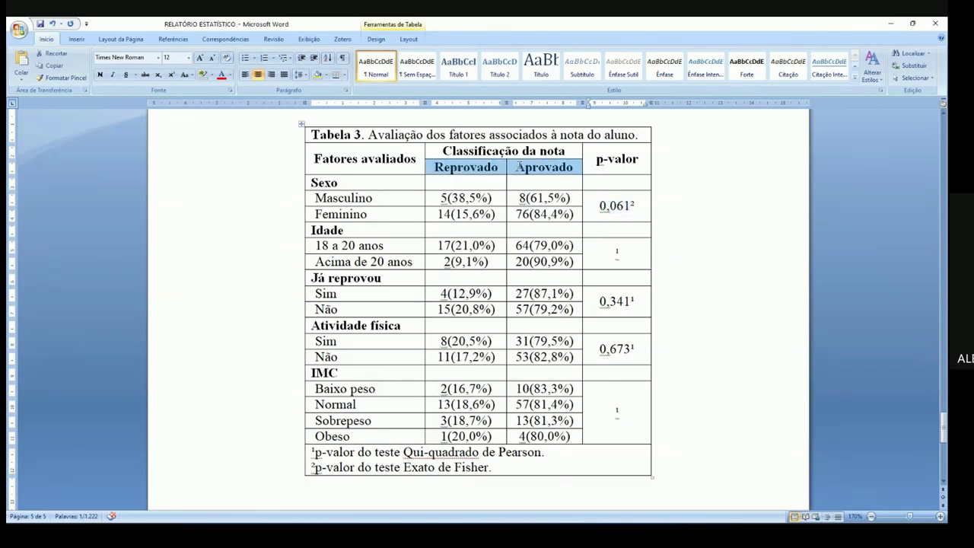
Examine the Sexo rows of Tabela 3 and switch to the Aula - 16.06.txt notes to review the Teste Exato de Fisher section
{"action": "left_click_drag", "start_coordinate": [328, 191], "coordinate": [344, 214]}
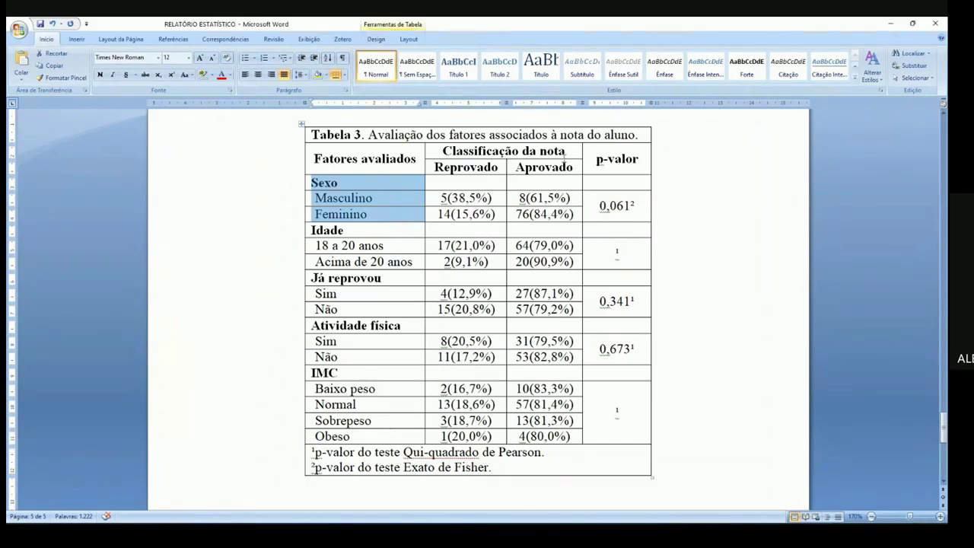
{"action": "left_click_drag", "start_coordinate": [564, 157], "coordinate": [560, 156]}
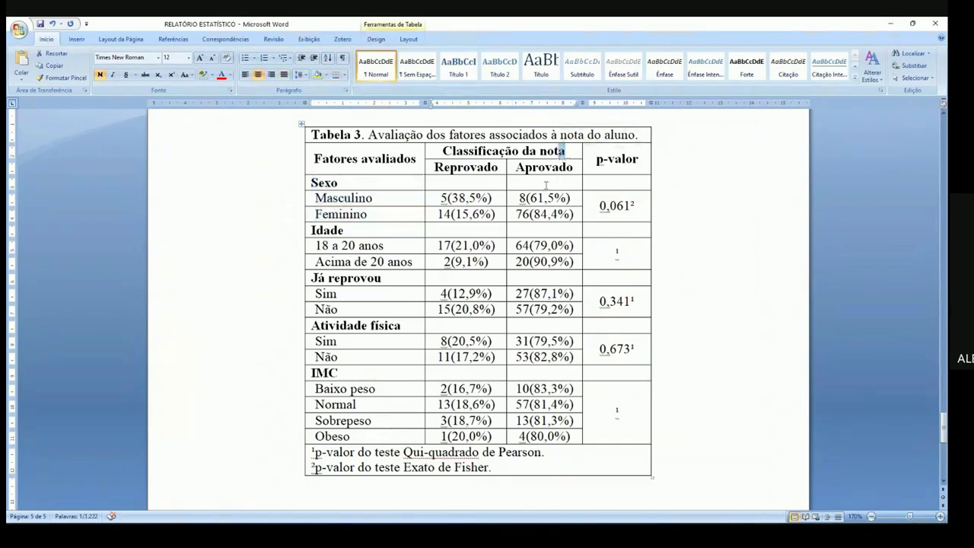
{"action": "left_click", "coordinate": [315, 230]}
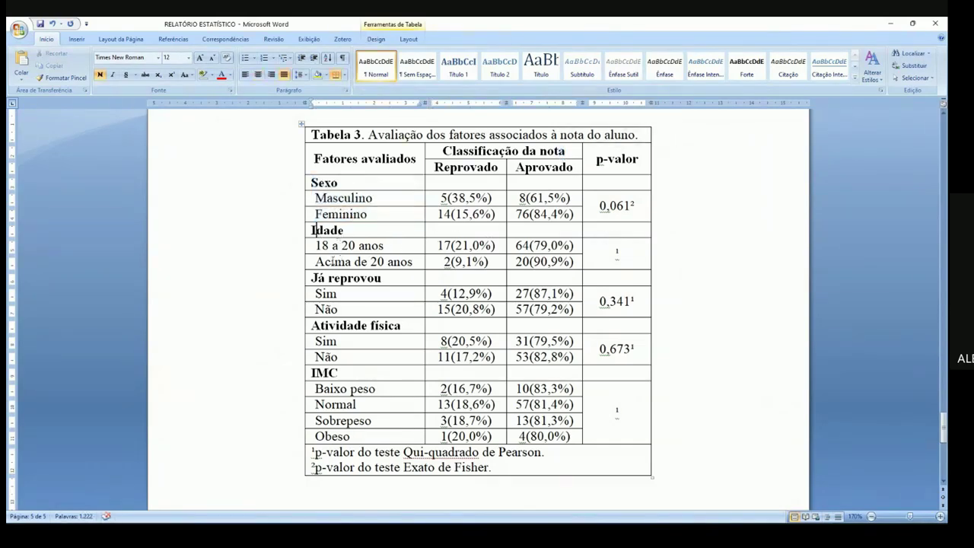
{"action": "key", "text": "alt+Tab"}
{"action": "left_click", "coordinate": [280, 327]}
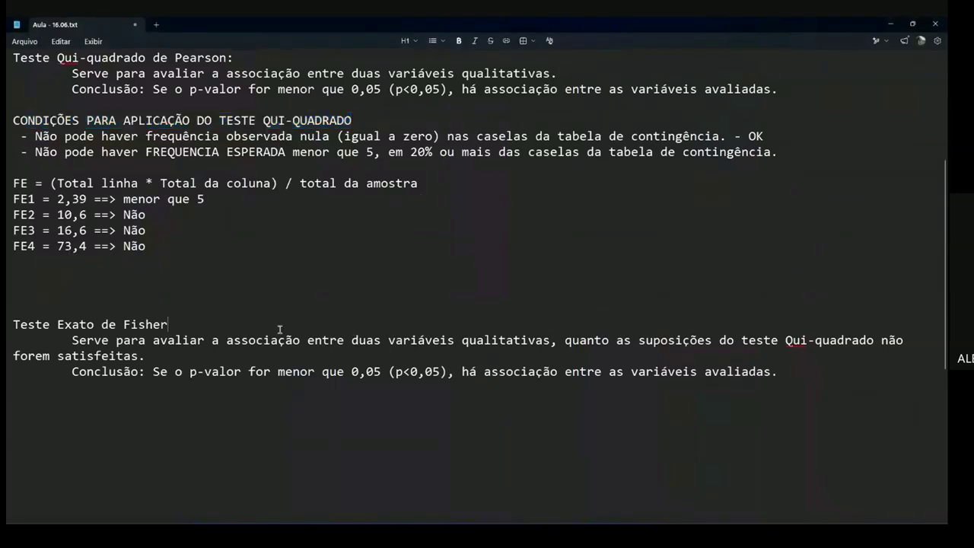
{"action": "key", "text": "ctrl+End"}
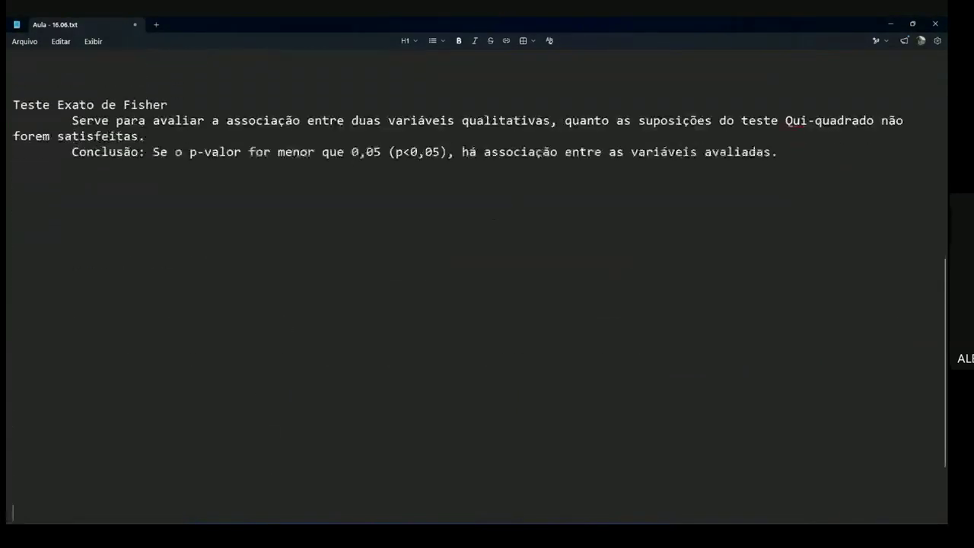
Switch to jamovi and replace Sexo with Idade_cat2 as the row variable of the contingency table
{"action": "key", "text": "alt+Tab"}
{"action": "left_click", "coordinate": [454, 161]}
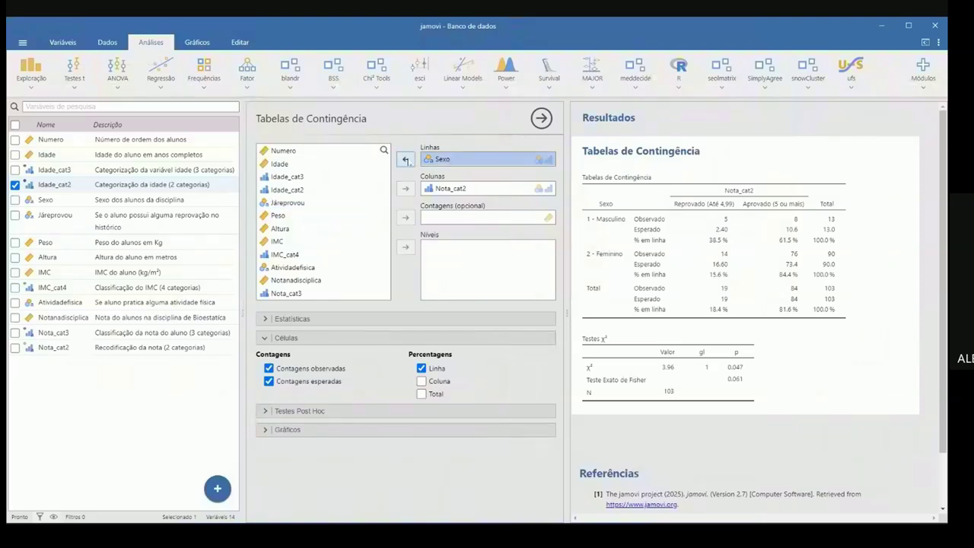
{"action": "left_click", "coordinate": [406, 160]}
{"action": "left_click", "coordinate": [295, 193]}
{"action": "left_click", "coordinate": [406, 159]}
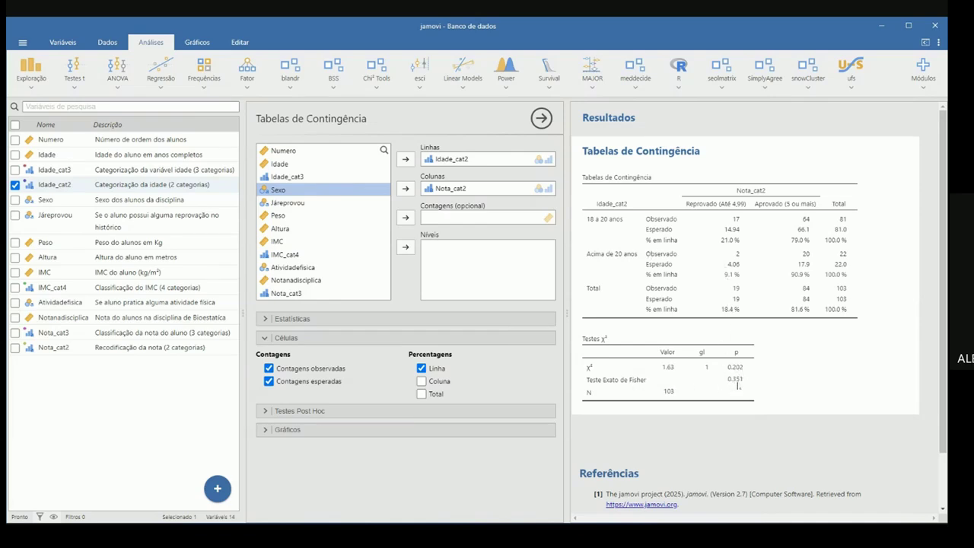
Return to the Word report and enter 0,351² as the Idade p-value in Tabela 3, replacing the ¹ marker
{"action": "key", "text": "alt+Tab"}
{"action": "key", "text": "alt+Tab"}
{"action": "key", "text": "alt+Tab"}
{"action": "key", "text": "Tab"}
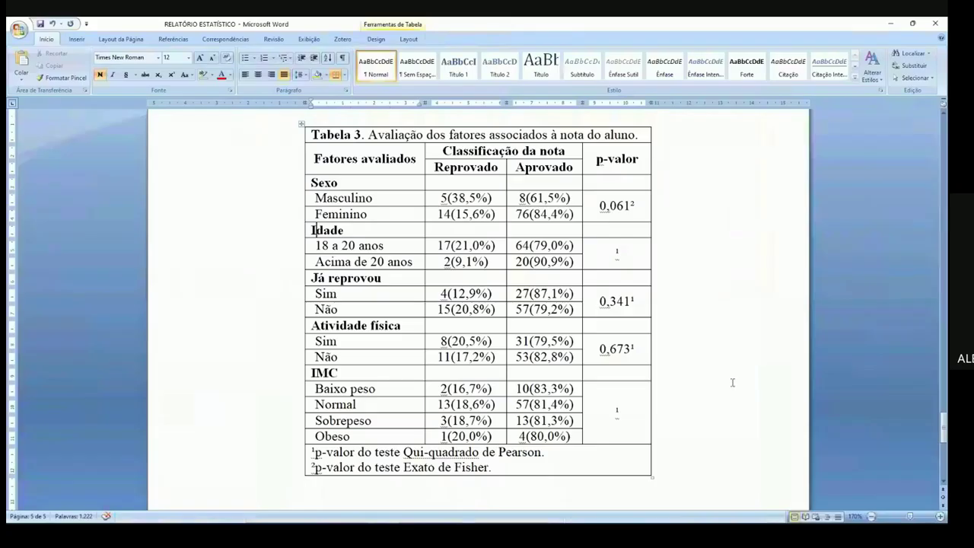
{"action": "left_click", "coordinate": [608, 253]}
{"action": "type", "text": "0,351¹"}
{"action": "key", "text": "alt+Tab"}
{"action": "key", "text": "alt+Tab"}
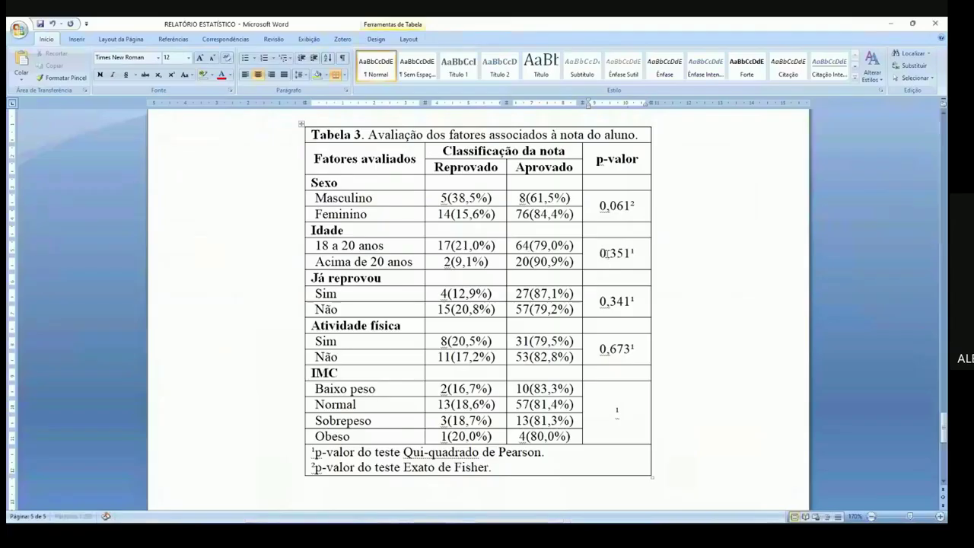
{"action": "key", "text": "BackSpace"}
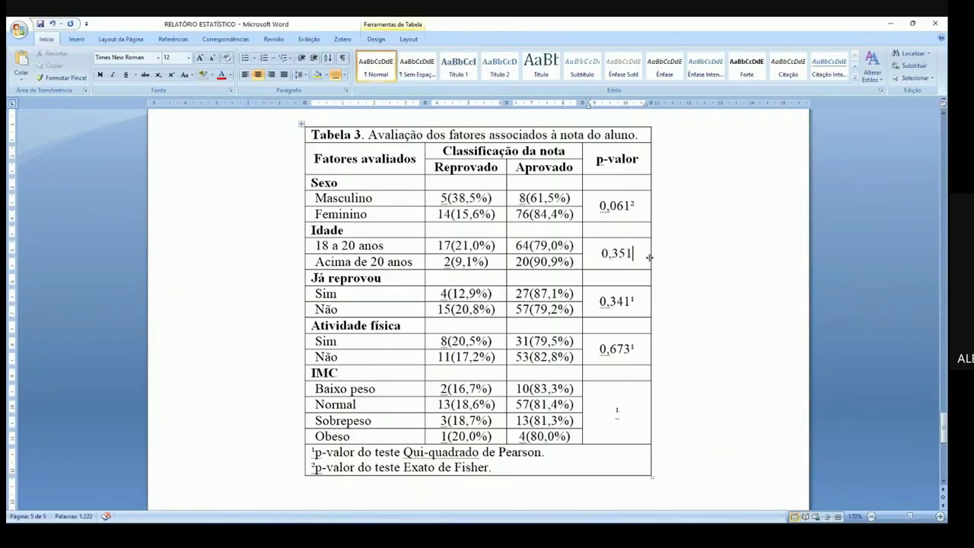
{"action": "type", "text": "²"}
Compare the marker on the Idade p-value with the Tabela 3 footnotes and examine the IMC rows and their p-value cell
{"action": "key", "text": "shift+Left"}
{"action": "left_click_drag", "start_coordinate": [488, 467], "coordinate": [311, 454]}
{"action": "left_click", "coordinate": [631, 256]}
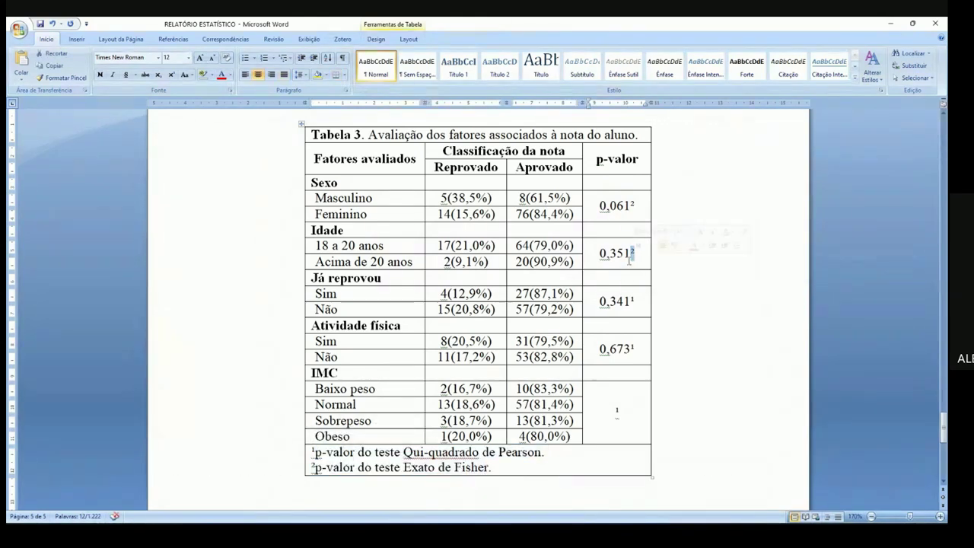
{"action": "double_click", "coordinate": [608, 254]}
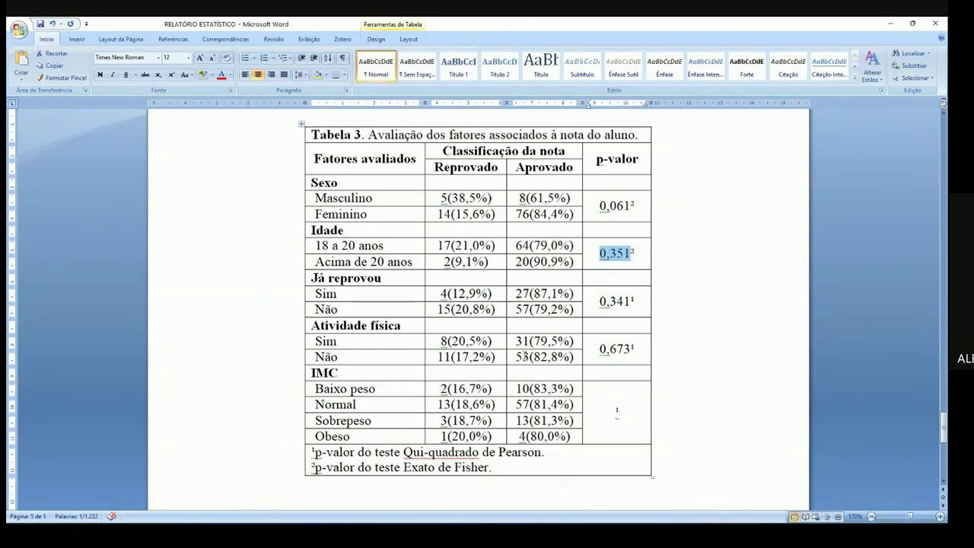
{"action": "left_click", "coordinate": [605, 416]}
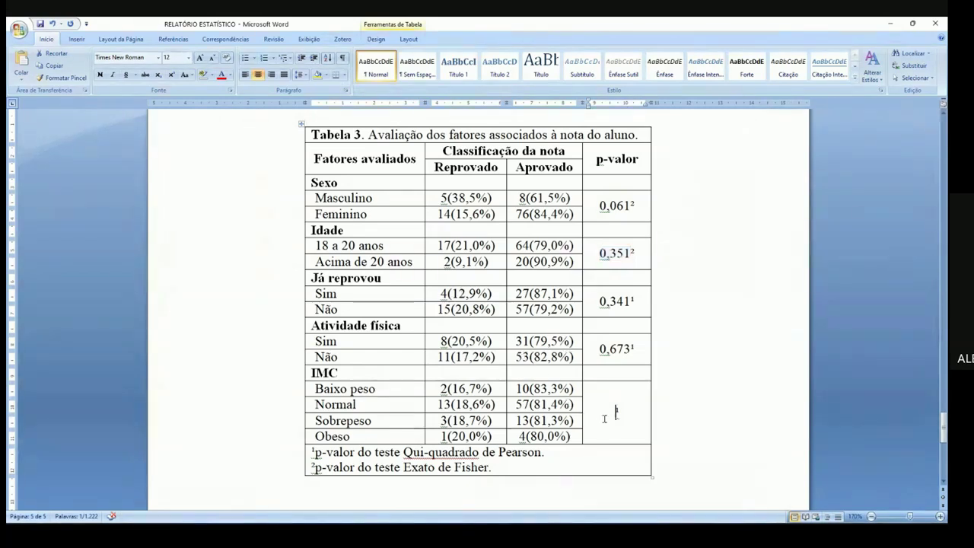
{"action": "left_click_drag", "start_coordinate": [315, 372], "coordinate": [563, 432]}
{"action": "left_click", "coordinate": [606, 410]}
Switch to jamovi and remove Idade_cat2 from the rows of the contingency table
{"action": "key", "text": "alt+Tab"}
{"action": "left_click", "coordinate": [439, 162]}
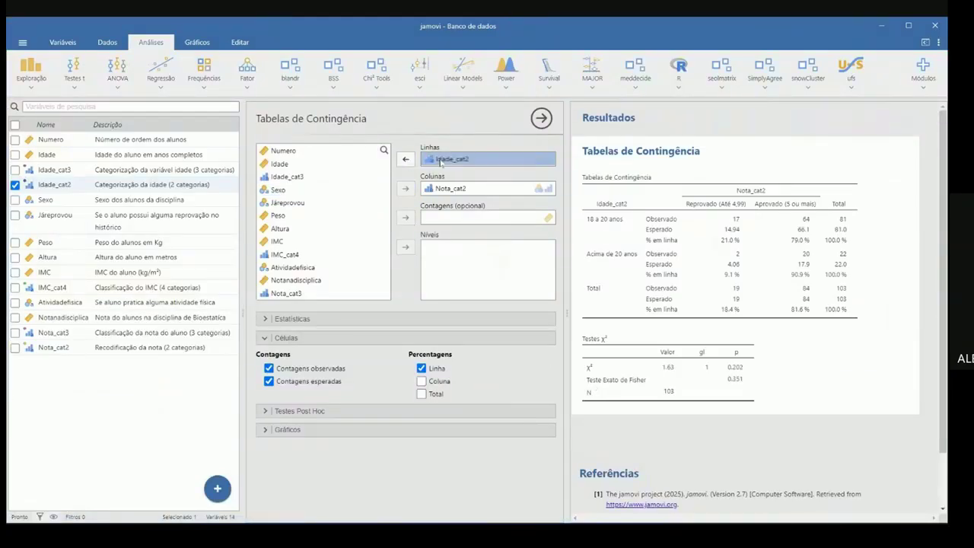
{"action": "left_click", "coordinate": [405, 160]}
{"action": "left_click", "coordinate": [293, 295]}
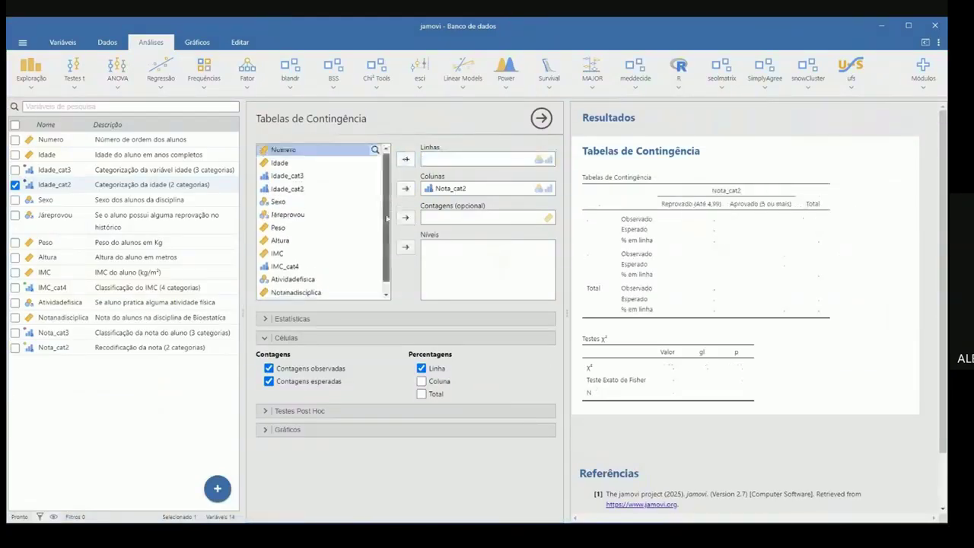
{"action": "left_click", "coordinate": [286, 264]}
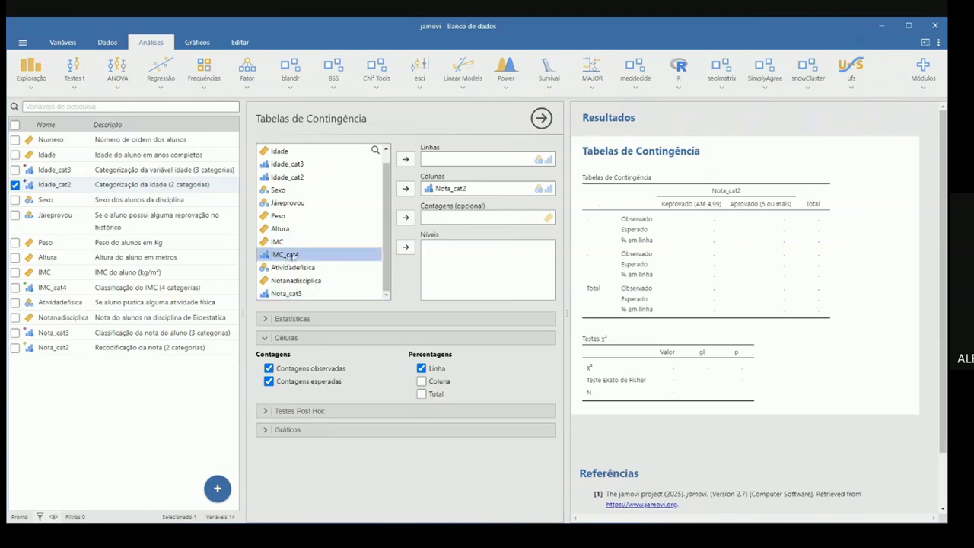
{"action": "left_click", "coordinate": [404, 159]}
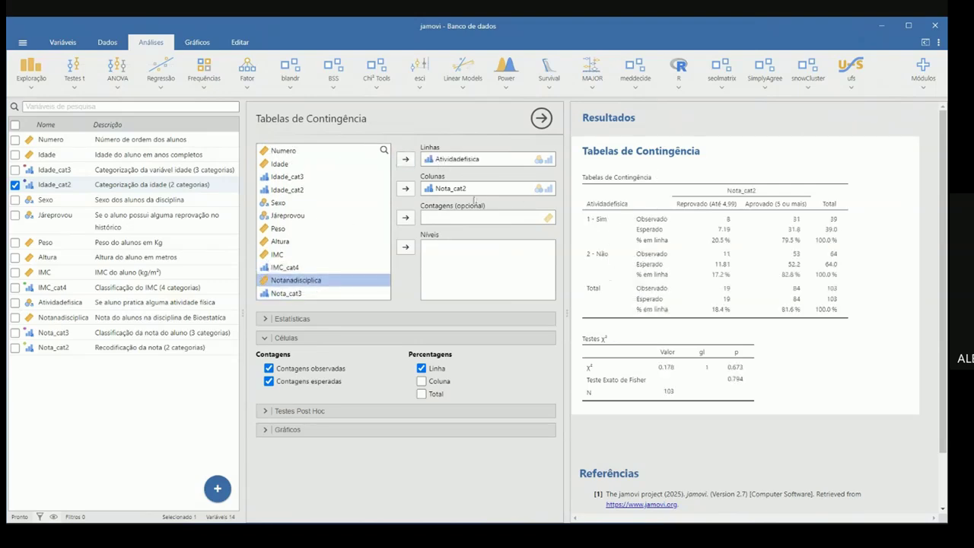
{"action": "left_click", "coordinate": [460, 159]}
{"action": "left_click", "coordinate": [404, 159]}
Assign IMC_cat4 as the row variable of the contingency table
{"action": "scroll", "coordinate": [388, 235], "scroll_direction": "down", "scroll_amount": 1}
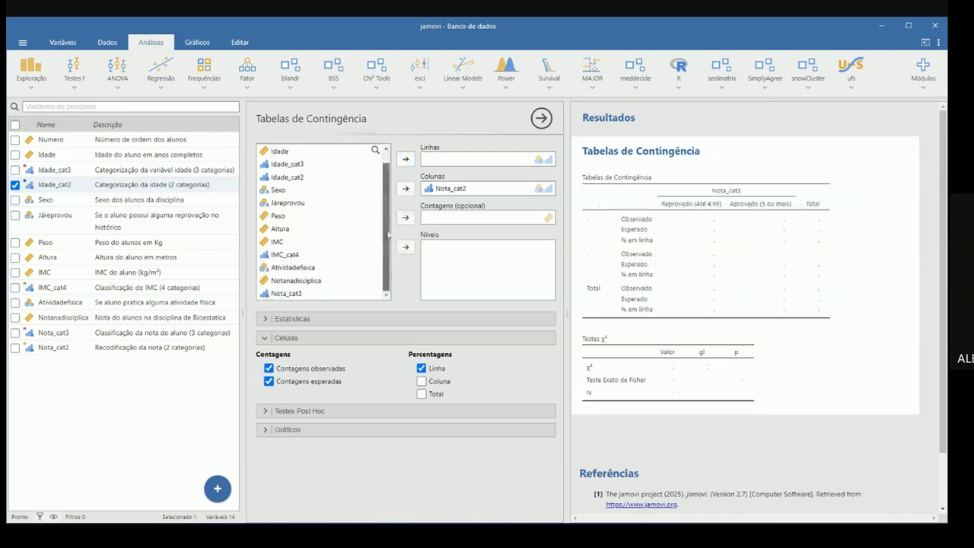
{"action": "left_click", "coordinate": [286, 254]}
{"action": "left_click", "coordinate": [404, 159]}
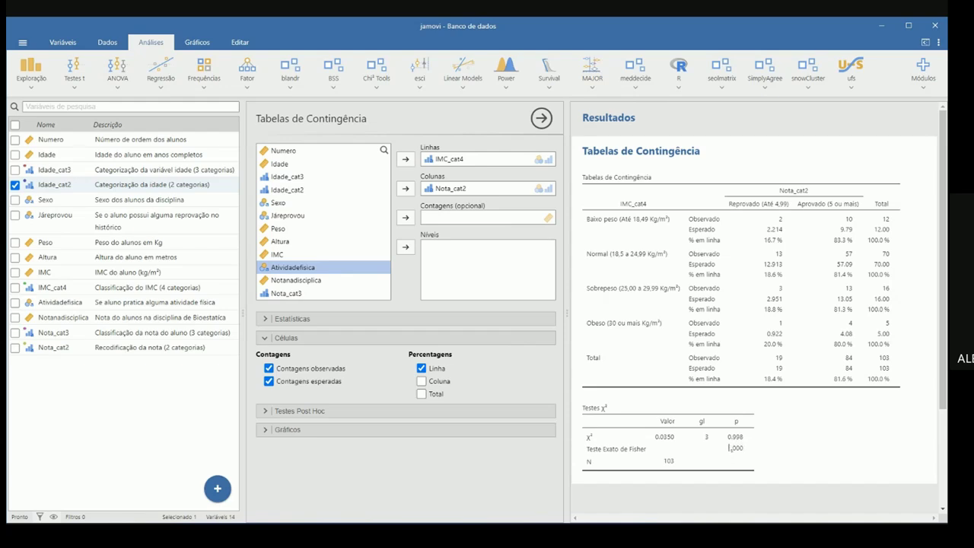
Return to the Word report and enter 1,000² as the IMC p-value in Tabela 3
{"action": "key", "text": "alt+Tab"}
{"action": "left_click", "coordinate": [620, 402]}
{"action": "type", "text": "1,000"}
{"action": "key", "text": "ctrl+shift+equal"}
{"action": "type", "text": "2"}
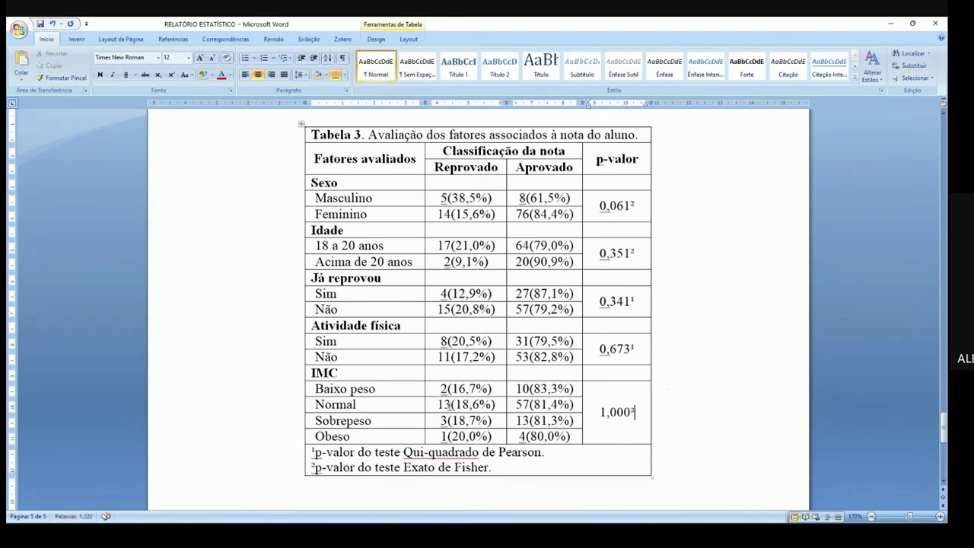
Review the Reprovado and Aprovado headings and the footnote markers on the p-values of Tabela 3
{"action": "left_click_drag", "start_coordinate": [490, 167], "coordinate": [518, 170]}
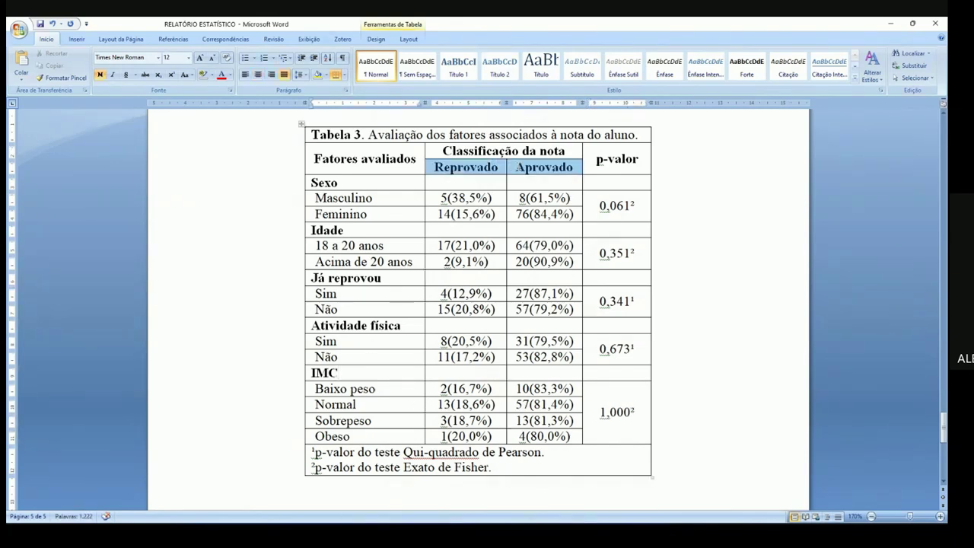
{"action": "scroll", "coordinate": [941, 432], "scroll_direction": "up", "scroll_amount": 3}
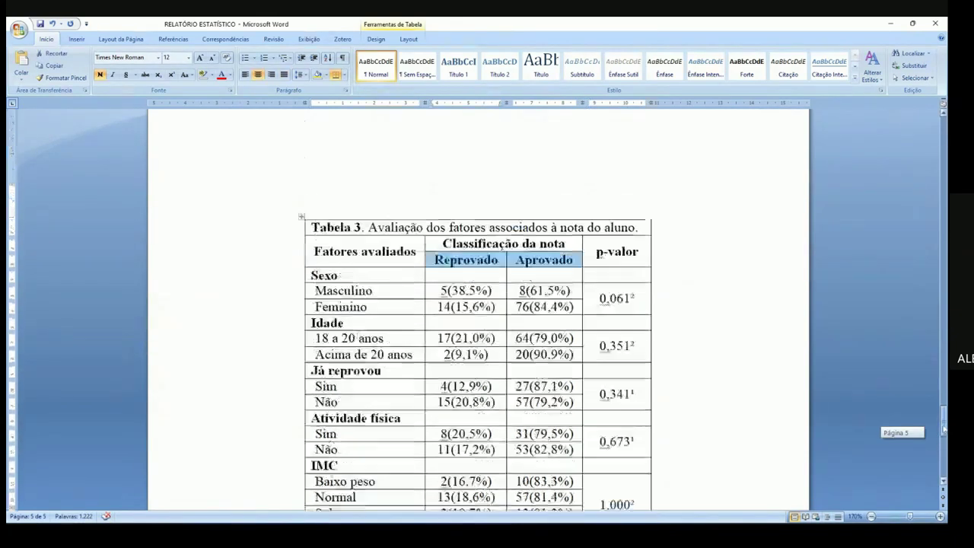
{"action": "left_click", "coordinate": [634, 355]}
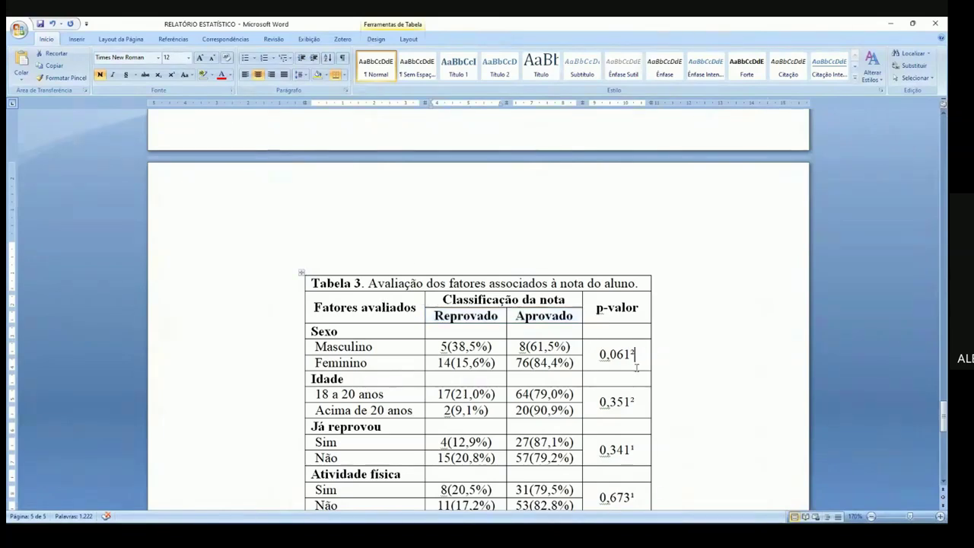
{"action": "scroll", "coordinate": [479, 342], "scroll_direction": "down", "scroll_amount": 3}
{"action": "left_click_drag", "start_coordinate": [636, 320], "coordinate": [631, 319]}
{"action": "left_click_drag", "start_coordinate": [636, 431], "coordinate": [624, 431]}
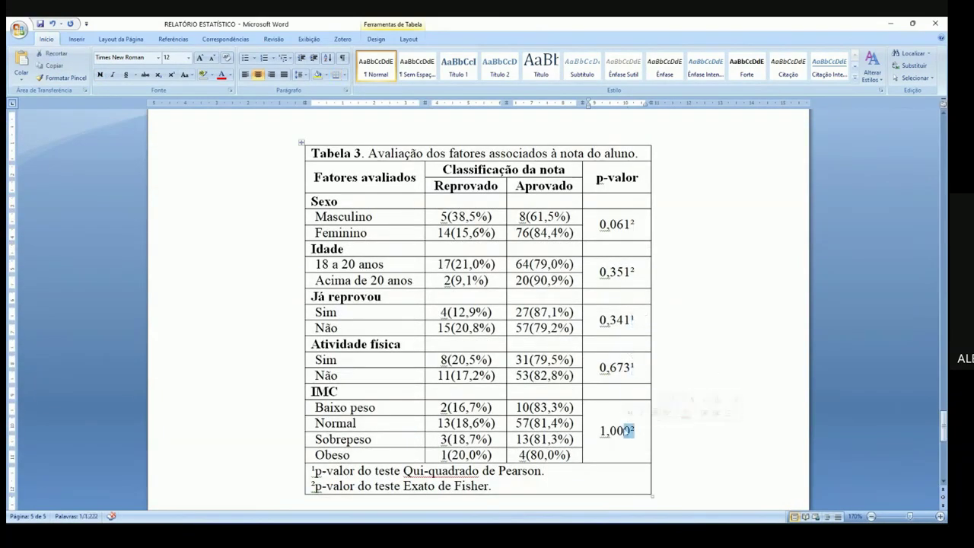
Select the whole of Tabela 3 and switch to the Gemini chat about the associated factors, ready to write a prompt
{"action": "left_click", "coordinate": [301, 143]}
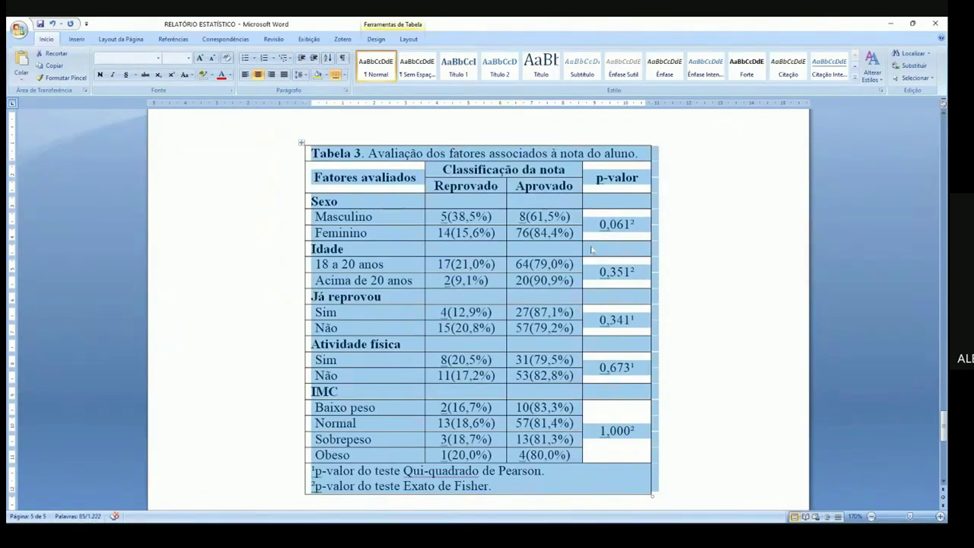
{"action": "mouse_move", "coordinate": [943, 431]}
{"action": "left_mouse_down"}
{"action": "mouse_move", "coordinate": [944, 396]}
{"action": "mouse_move", "coordinate": [944, 423]}
{"action": "left_mouse_up"}
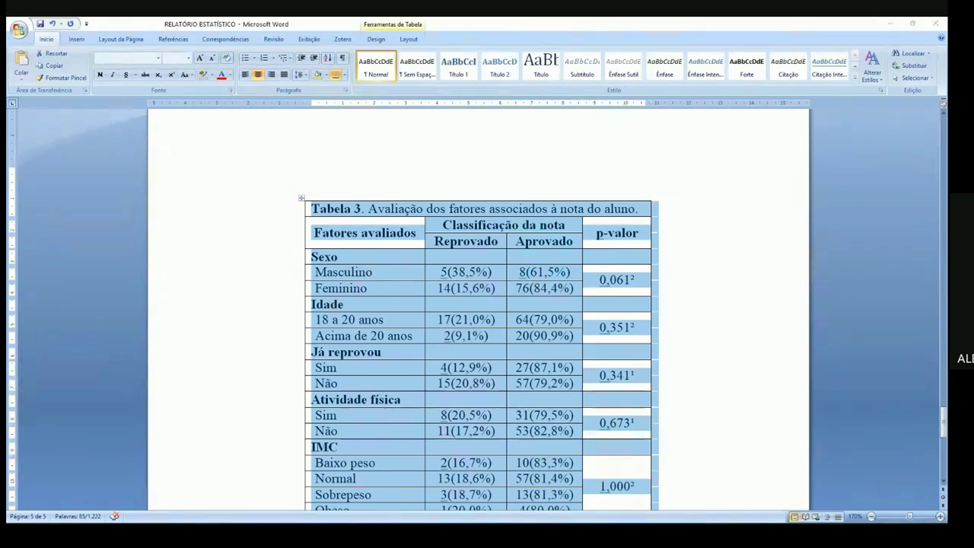
{"action": "left_click", "coordinate": [531, 533]}
{"action": "left_click", "coordinate": [699, 492]}
{"action": "left_click", "coordinate": [387, 462]}
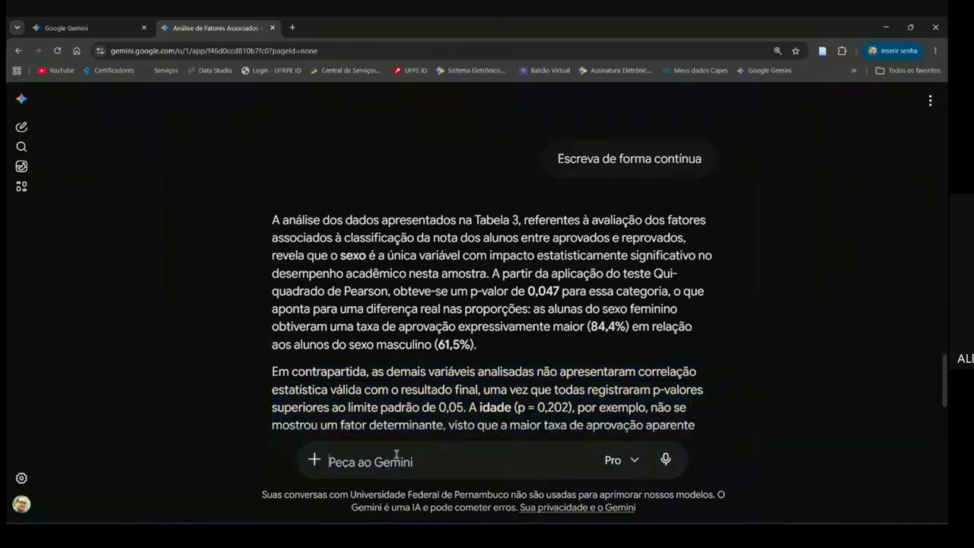
Write the prompt "houve um erro na tabela e faça a descrição para esta tabla atual:" followed by a new line, without sending it
{"action": "type", "text": "houve"}
{"action": "key", "text": "BackSpace"}
{"action": "key", "text": "BackSpace"}
{"action": "key", "text": "BackSpace"}
{"action": "type", "text": "uve um erro na tabela e "}
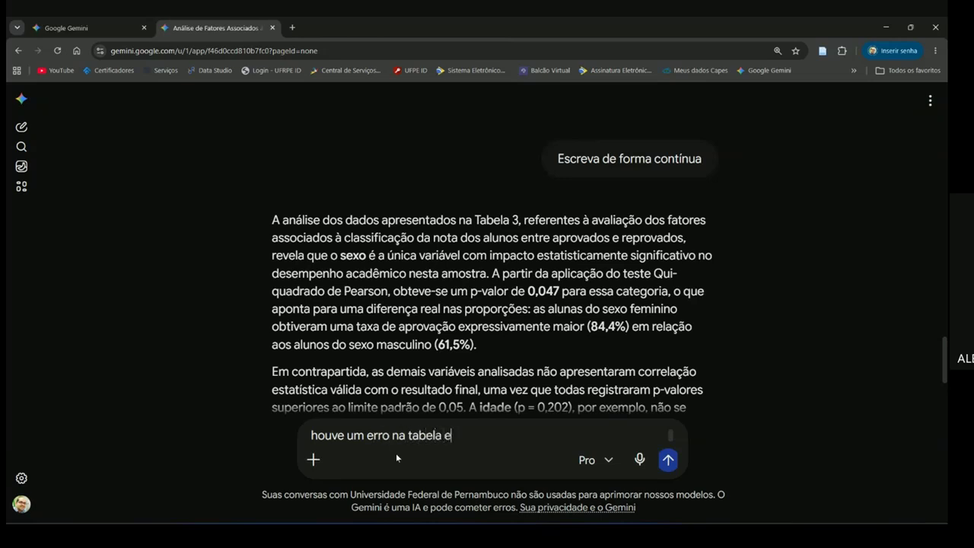
{"action": "type", "text": "faça a discr"}
{"action": "key", "text": "BackSpace"}
{"action": "key", "text": "BackSpace"}
{"action": "key", "text": "BackSpace"}
{"action": "key", "text": "BackSpace"}
{"action": "type", "text": "escrição"}
{"action": "key", "text": "BackSpace"}
{"action": "key", "text": "BackSpace"}
{"action": "key", "text": "BackSpace"}
{"action": "type", "text": "ção para esta tabla "}
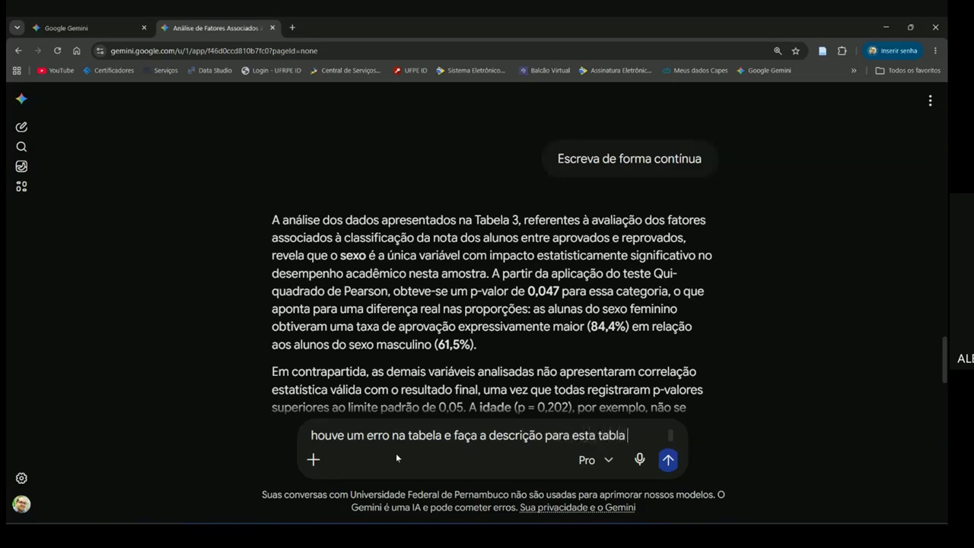
{"action": "type", "text": "atual:"}
{"action": "key", "text": "shift+Return"}
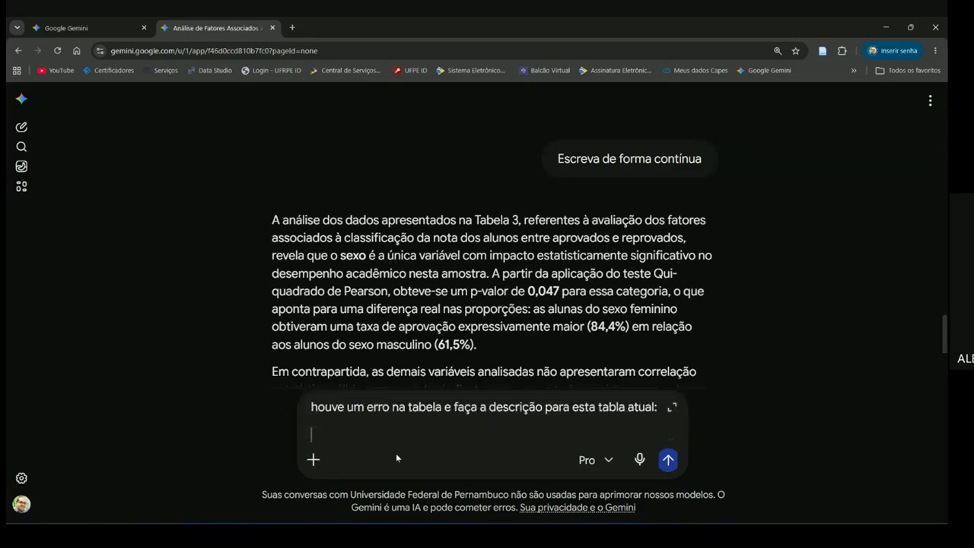
Split the prompt into two capitalised sentences reading "Houve um erro na tabela. Faça a descrição para esta tabla atual:"
{"action": "left_click", "coordinate": [444, 407]}
{"action": "type", "text": "."}
{"action": "key", "text": "Delete"}
{"action": "key", "text": "Delete"}
{"action": "key", "text": "Delete"}
{"action": "key", "text": "Delete"}
{"action": "type", "text": "G"}
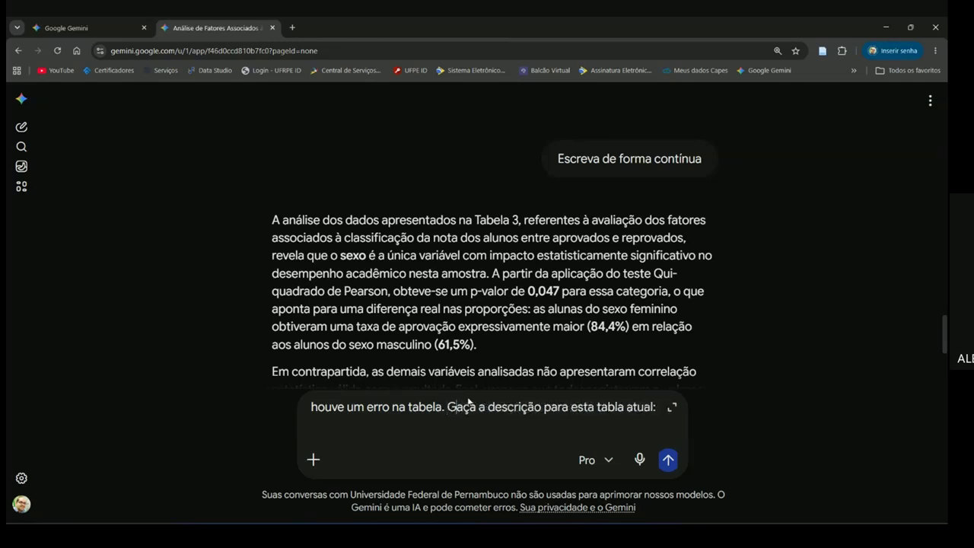
{"action": "key", "text": "Home"}
{"action": "key", "text": "Delete"}
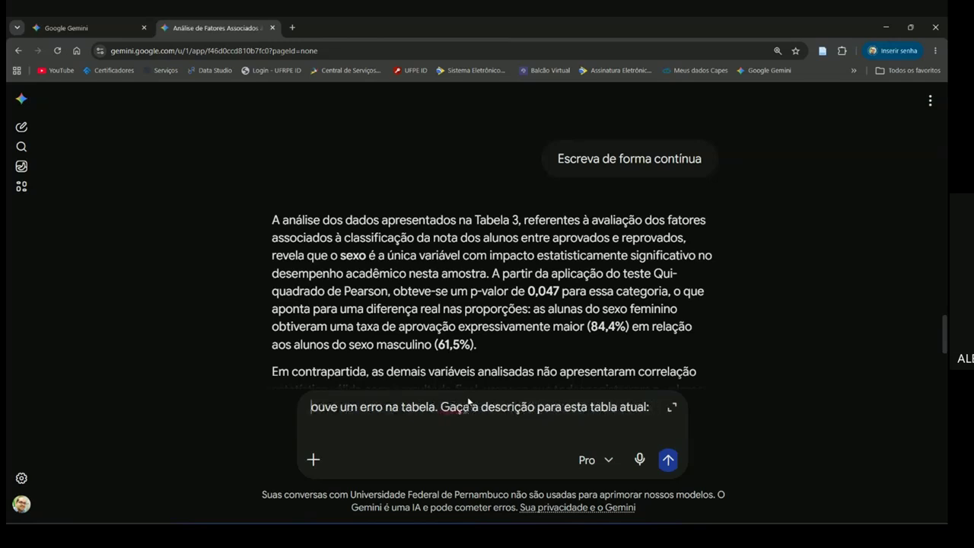
{"action": "type", "text": "H"}
{"action": "left_click", "coordinate": [458, 406]}
{"action": "key", "text": "BackSpace"}
{"action": "type", "text": "F"}
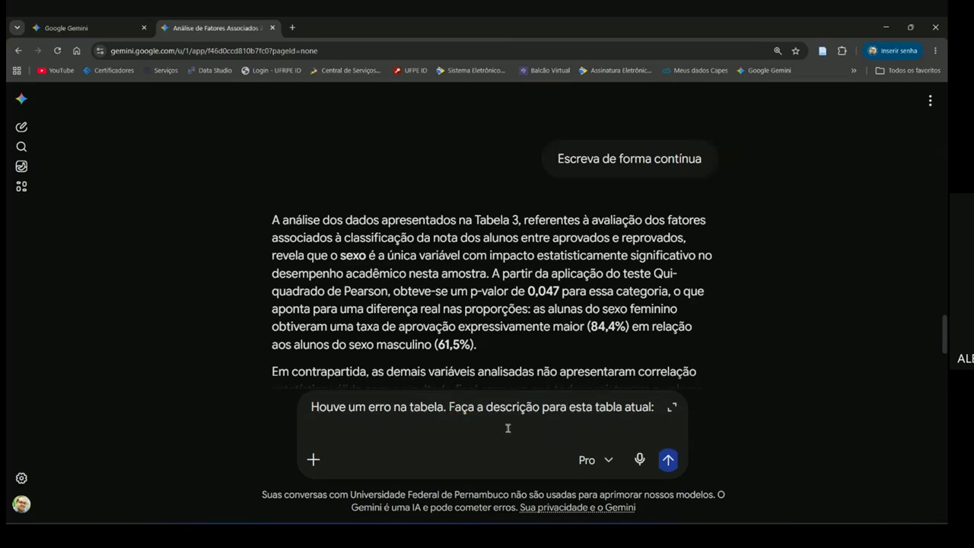
Return to the Word report and examine the Masculino and Feminino frequencies with the Sexo p-value in Tabela 3
{"action": "key", "text": "alt+Tab"}
{"action": "left_click", "coordinate": [458, 302]}
{"action": "left_click_drag", "start_coordinate": [448, 272], "coordinate": [505, 295]}
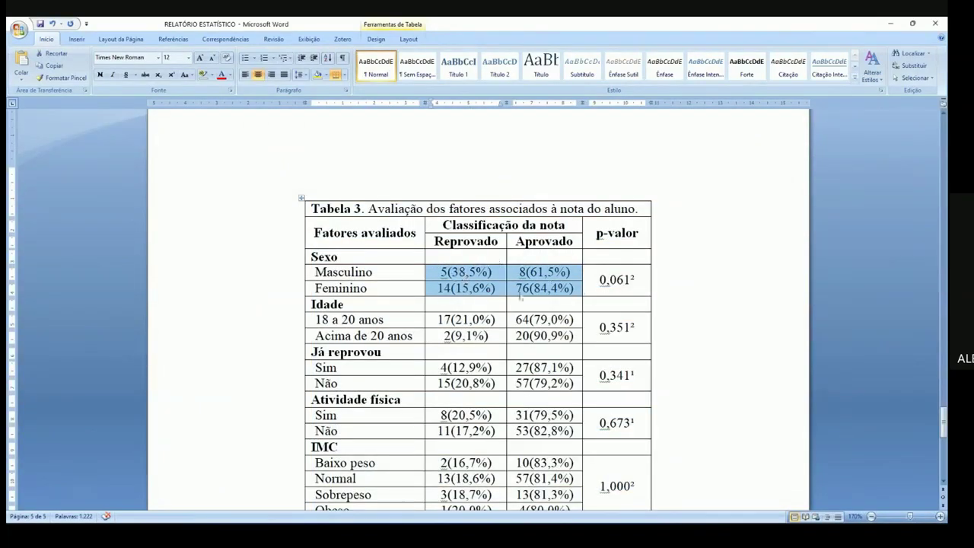
{"action": "left_click_drag", "start_coordinate": [589, 278], "coordinate": [636, 279]}
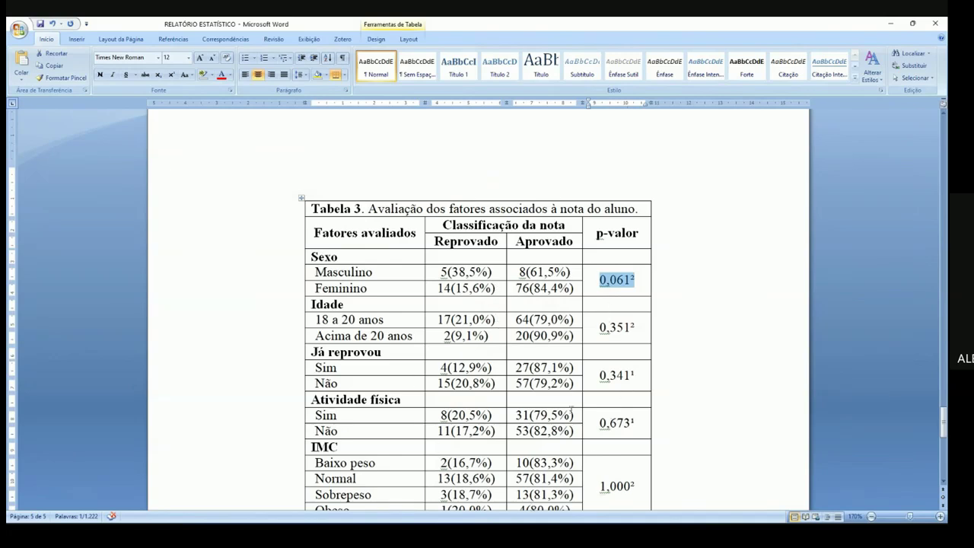
{"action": "key", "text": "alt+Tab"}
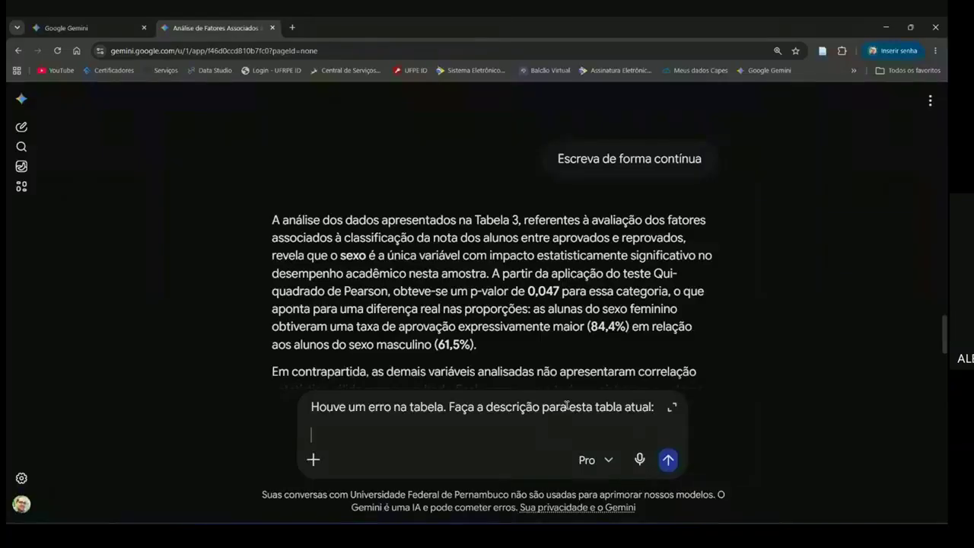
{"action": "key", "text": "alt+Tab"}
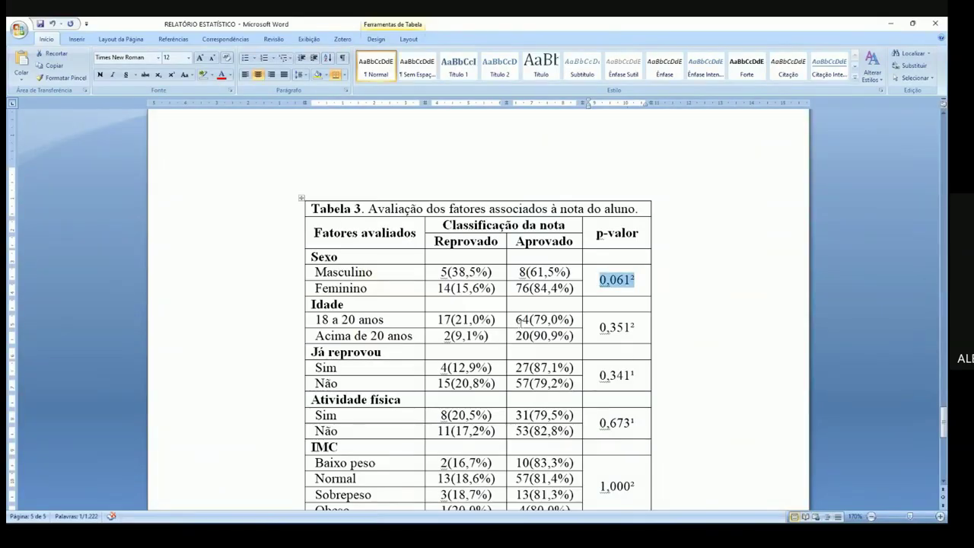
{"action": "key", "text": "alt+Tab"}
{"action": "key", "text": "alt+Tab"}
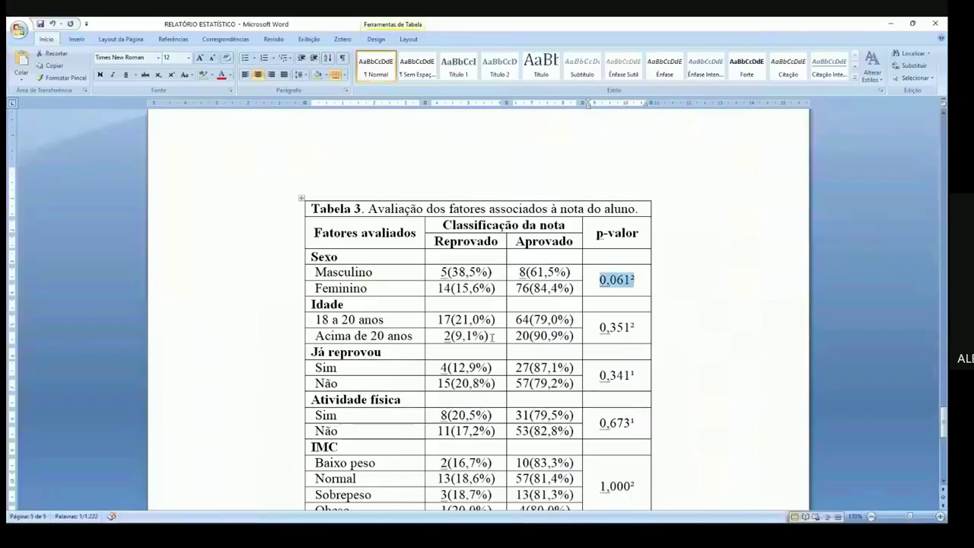
{"action": "key", "text": "alt+Tab"}
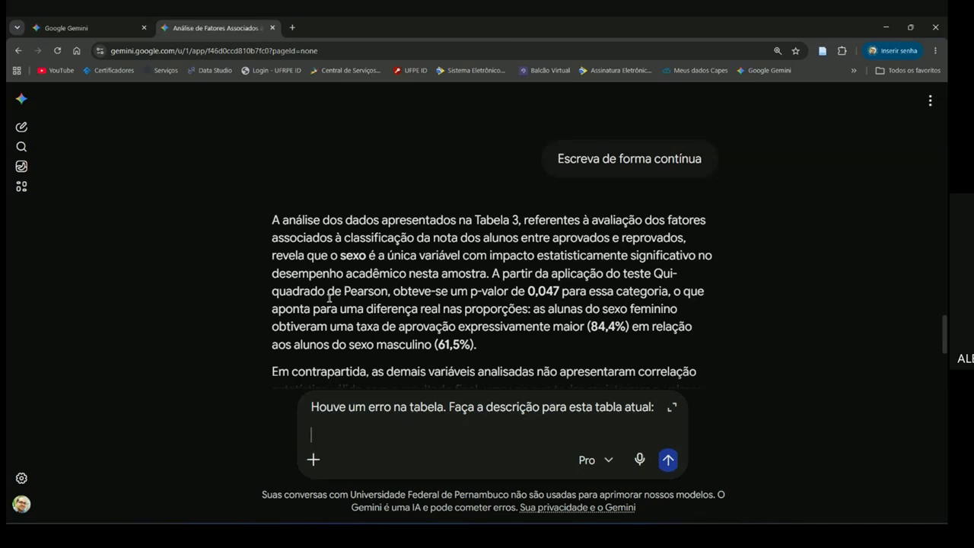
{"action": "key", "text": "alt+Tab"}
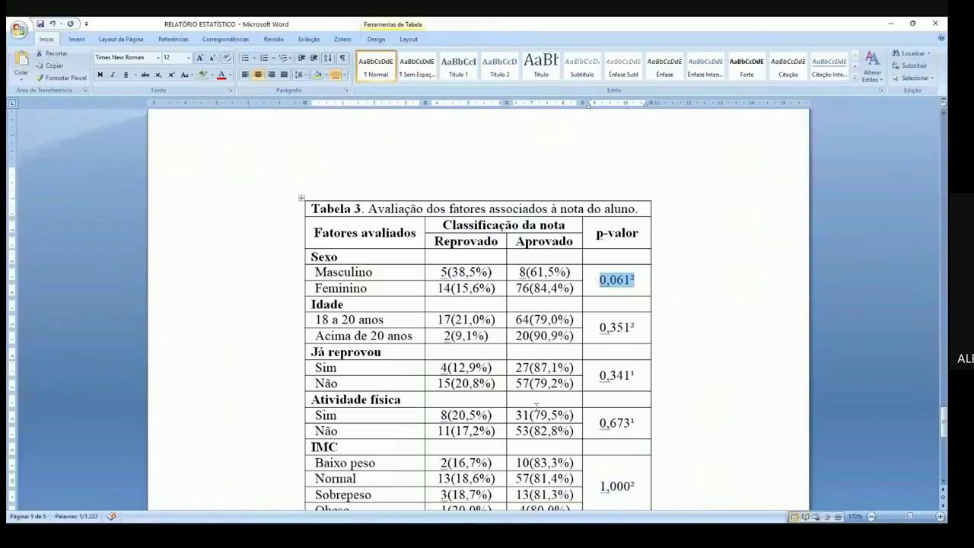
Delete the outdated description of Tabela 3, from "Na tabela 3 verifica-se" through "sobrepeso ou obesidade.", in the Word report
{"action": "left_click_drag", "start_coordinate": [943, 423], "coordinate": [942, 355]}
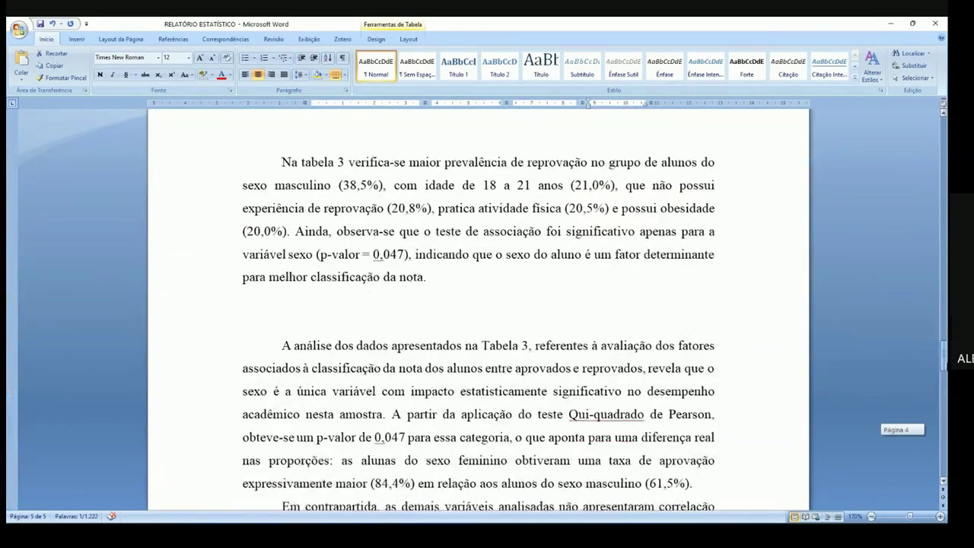
{"action": "left_click", "coordinate": [283, 165]}
{"action": "left_click_drag", "start_coordinate": [943, 360], "coordinate": [943, 391]}
{"action": "left_click", "coordinate": [490, 406], "text": "shift"}
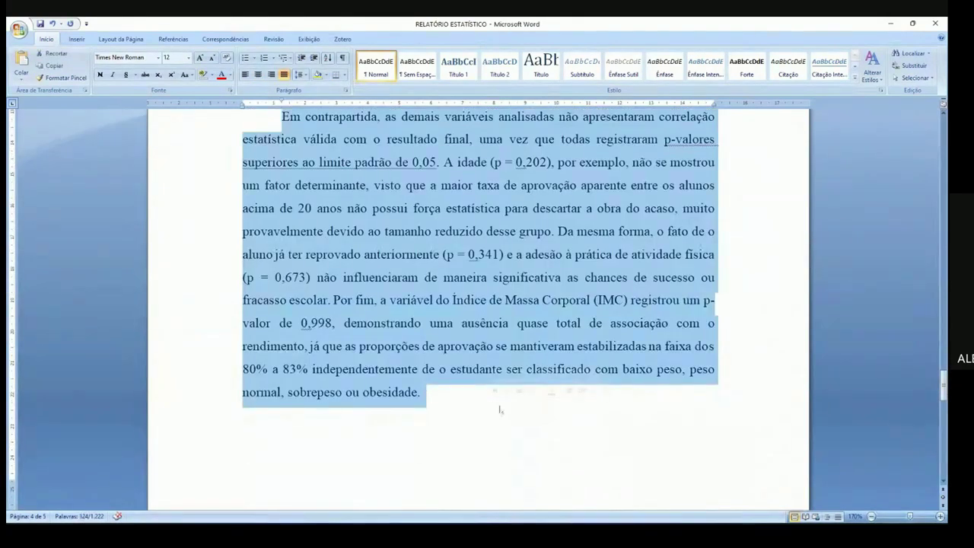
{"action": "key", "text": "Delete"}
Remove surplus blank lines between the heading "2 – Análise Bivariada" and Tabela 3
{"action": "scroll", "coordinate": [280, 130], "scroll_direction": "up", "scroll_amount": 2}
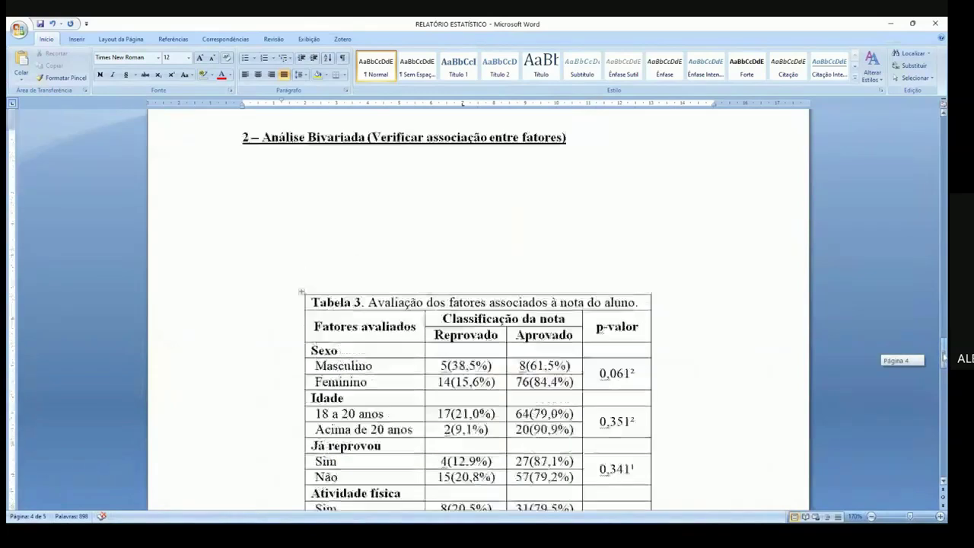
{"action": "left_click", "coordinate": [337, 222]}
{"action": "key", "text": "Delete"}
{"action": "key", "text": "Delete"}
{"action": "key", "text": "Delete"}
{"action": "key", "text": "Delete"}
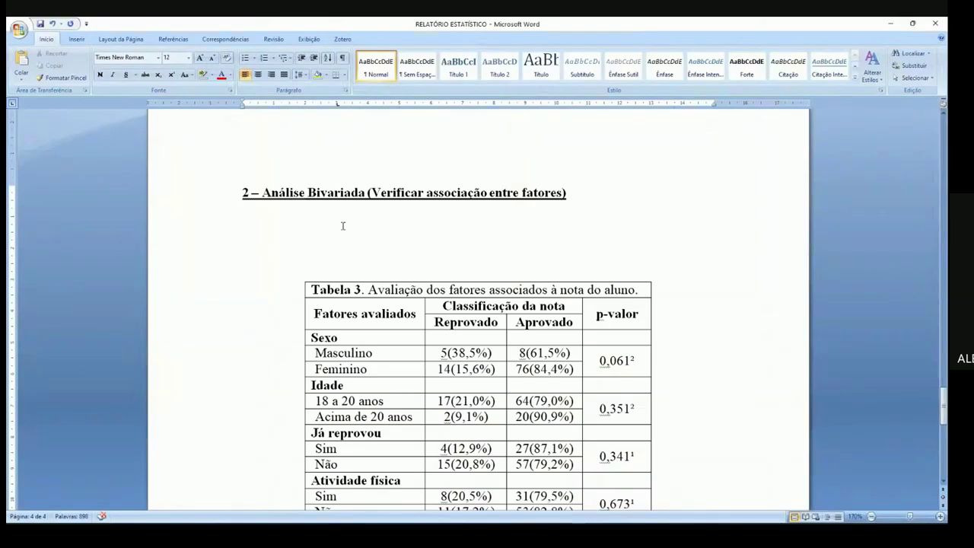
Clear all tab stops from the blank paragraph below the "2 – Análise Bivariada" heading
{"action": "double_click", "coordinate": [338, 106]}
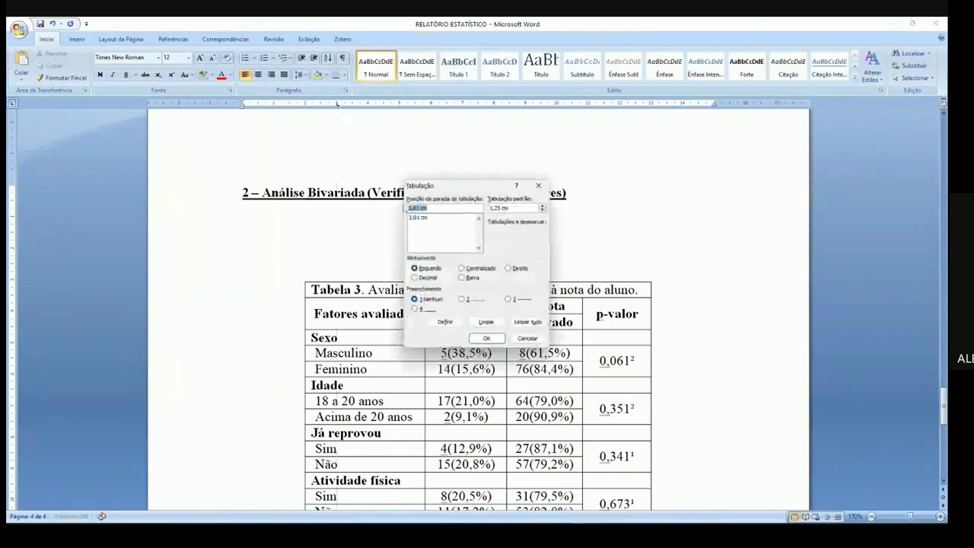
{"action": "left_click", "coordinate": [527, 321]}
{"action": "left_click", "coordinate": [494, 341]}
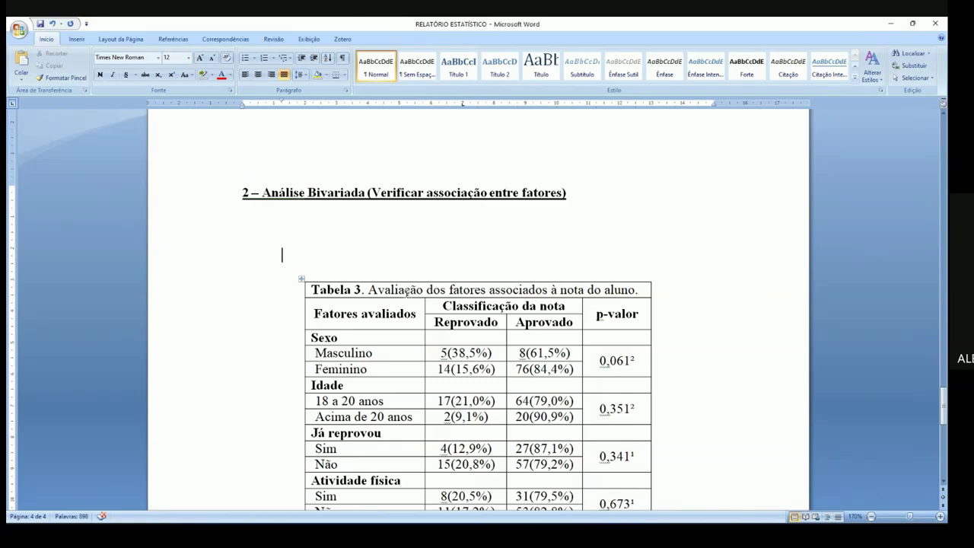
{"action": "left_click", "coordinate": [367, 225]}
Copy the whole of Tabela 3 from the report, paste it below the prepared Gemini prompt and send the message
{"action": "key", "text": "alt+Tab"}
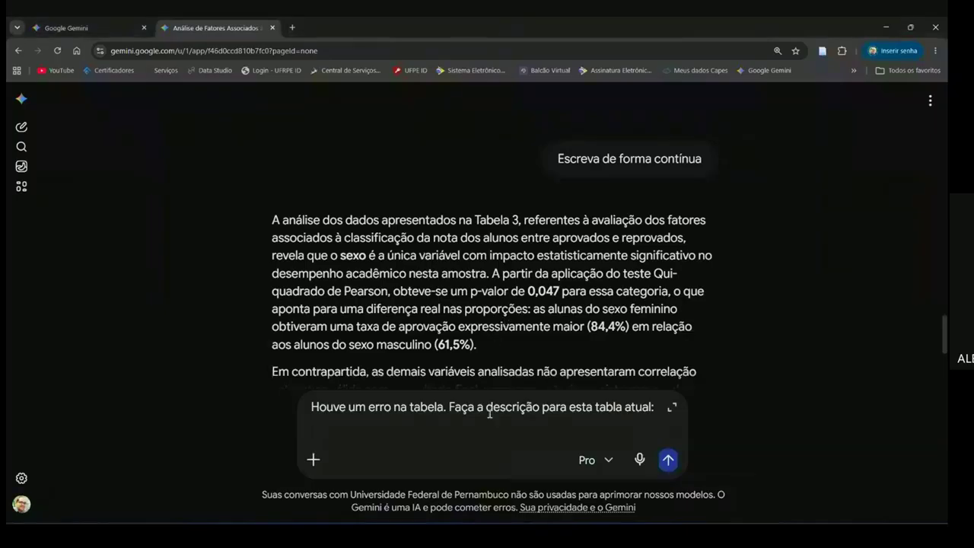
{"action": "key", "text": "alt+Tab"}
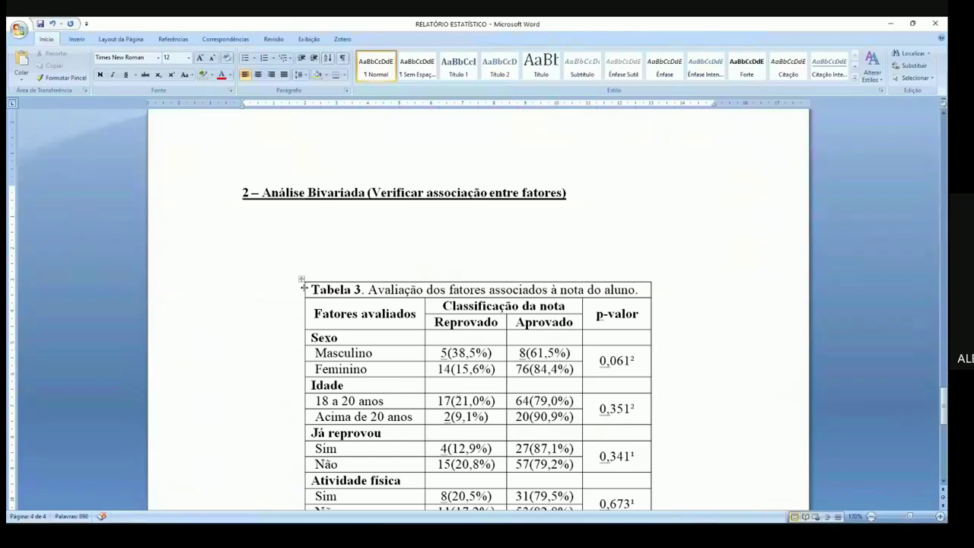
{"action": "left_click", "coordinate": [301, 279]}
{"action": "key", "text": "Left"}
{"action": "left_click_drag", "start_coordinate": [942, 395], "coordinate": [942, 431]}
{"action": "left_click_drag", "start_coordinate": [492, 361], "coordinate": [404, 360]}
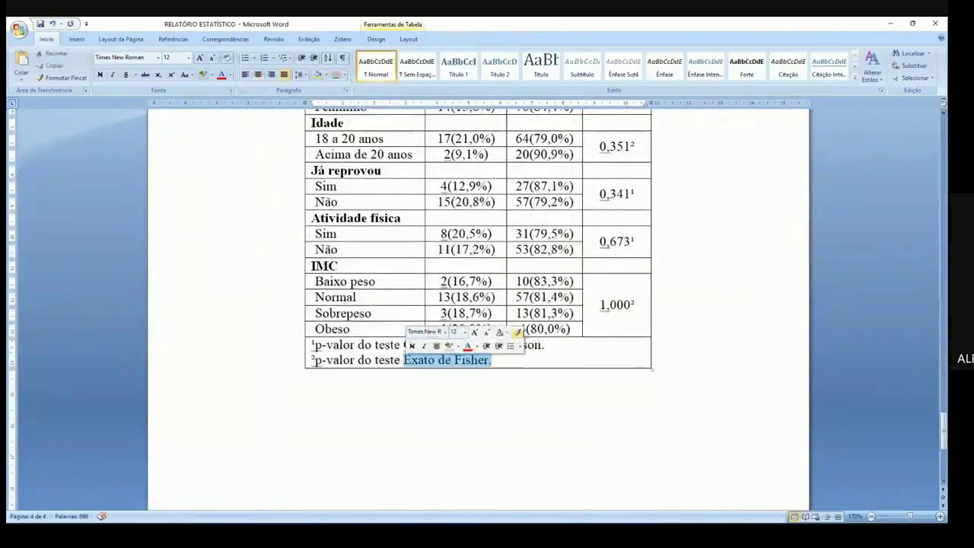
{"action": "key", "text": "alt+Tab"}
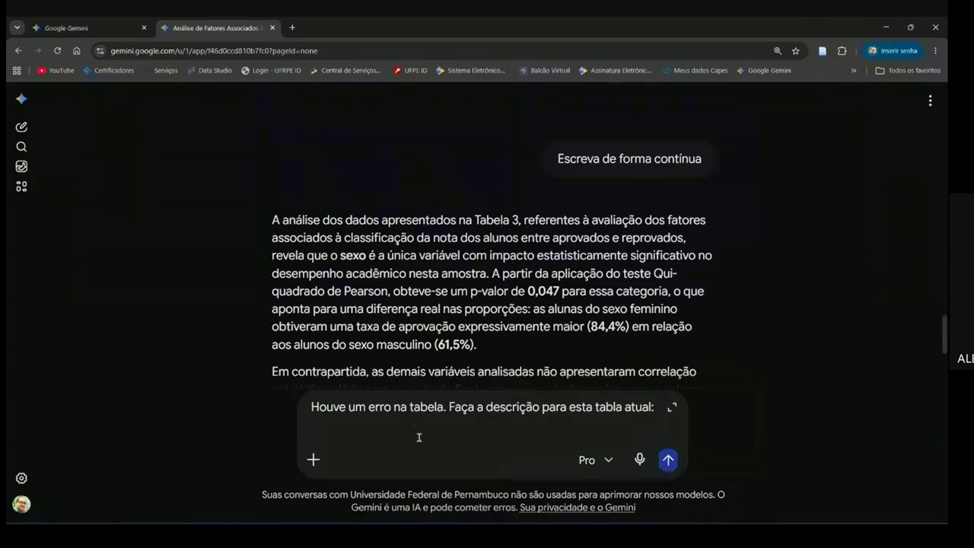
{"action": "key", "text": "ctrl+v"}
{"action": "key", "text": "Return"}
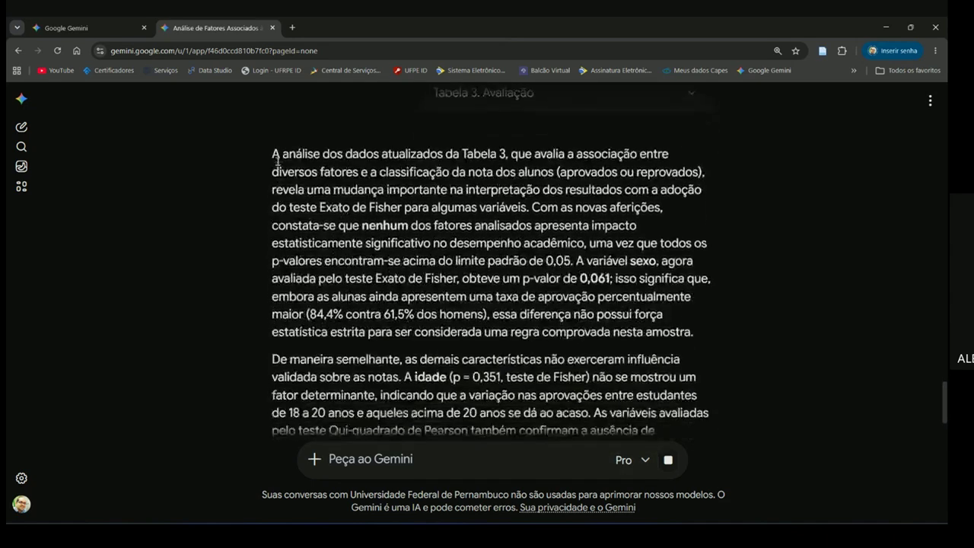
Read the first paragraph of Gemini's new description, examining its statements on overall significance and the sexo variable
{"action": "left_click_drag", "start_coordinate": [272, 152], "coordinate": [366, 332]}
{"action": "left_click", "coordinate": [319, 156]}
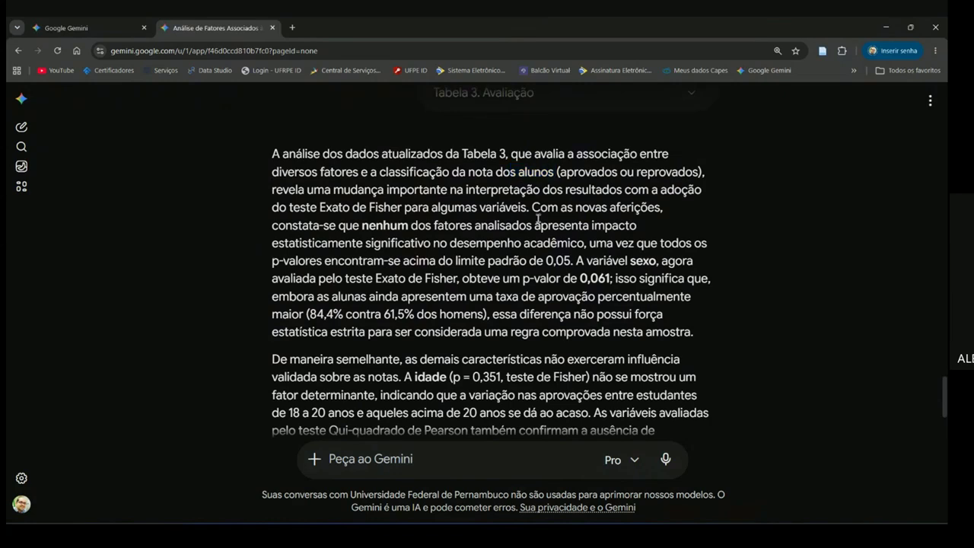
{"action": "left_click_drag", "start_coordinate": [539, 208], "coordinate": [613, 245]}
{"action": "left_click_drag", "start_coordinate": [703, 243], "coordinate": [568, 265]}
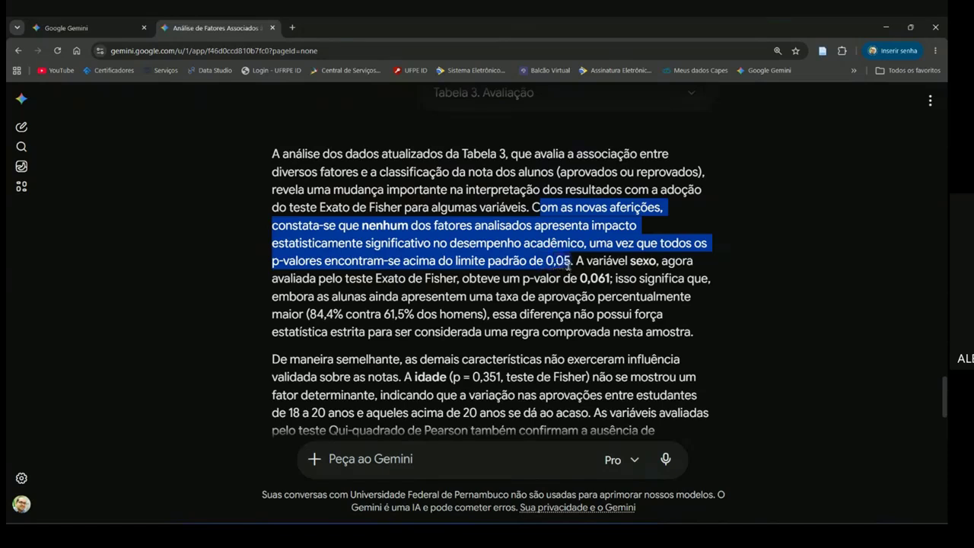
{"action": "left_click", "coordinate": [571, 262]}
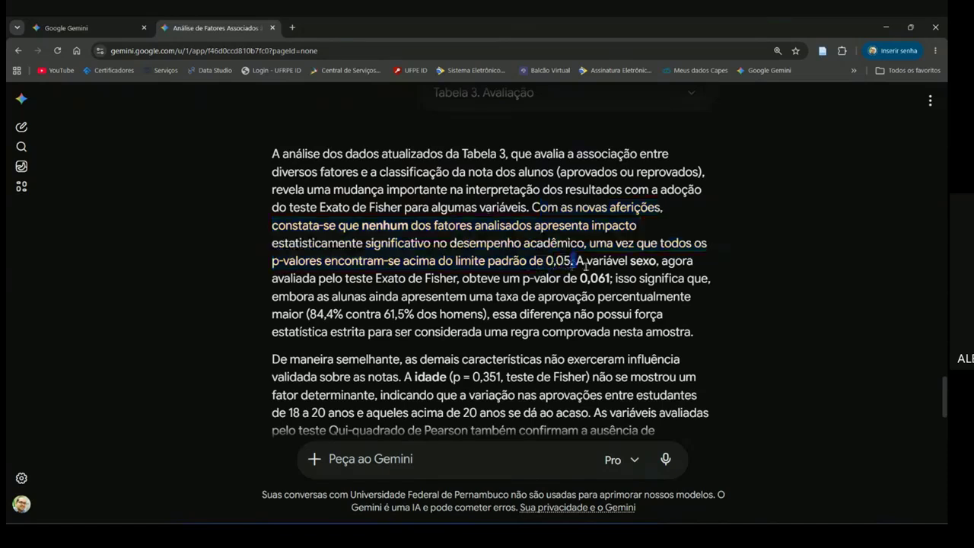
{"action": "left_click_drag", "start_coordinate": [585, 262], "coordinate": [693, 344]}
{"action": "left_click", "coordinate": [623, 356]}
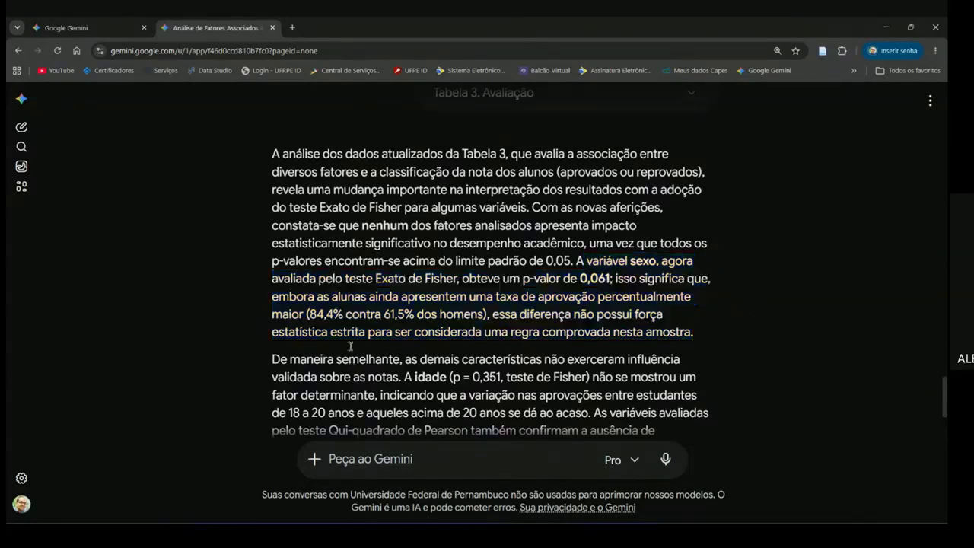
{"action": "left_click_drag", "start_coordinate": [671, 332], "coordinate": [295, 171]}
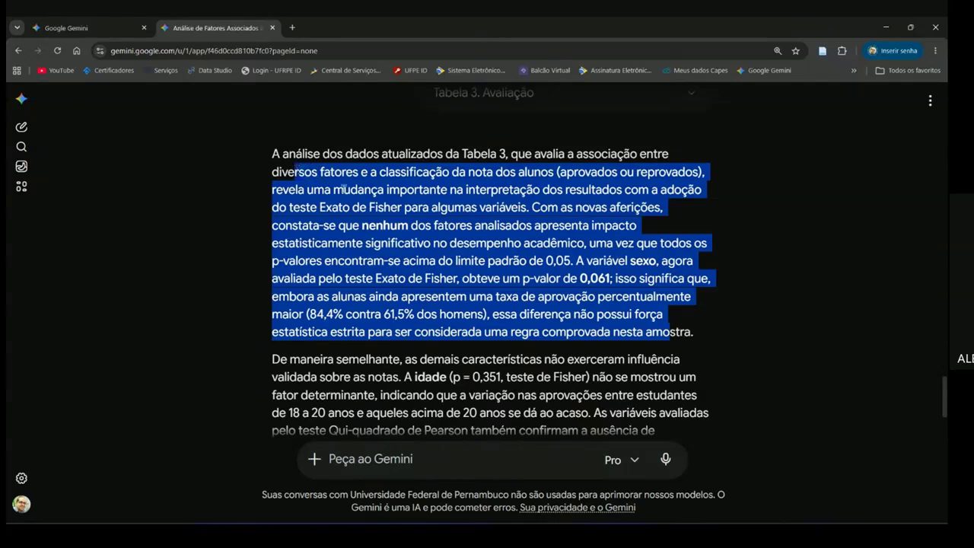
Copy Gemini's complete new description and paste it as unformatted text below the "2 – Análise Bivariada" heading in the Word report
{"action": "scroll", "coordinate": [417, 228], "scroll_direction": "down", "scroll_amount": 2}
{"action": "scroll", "coordinate": [421, 233], "scroll_direction": "down", "scroll_amount": 4}
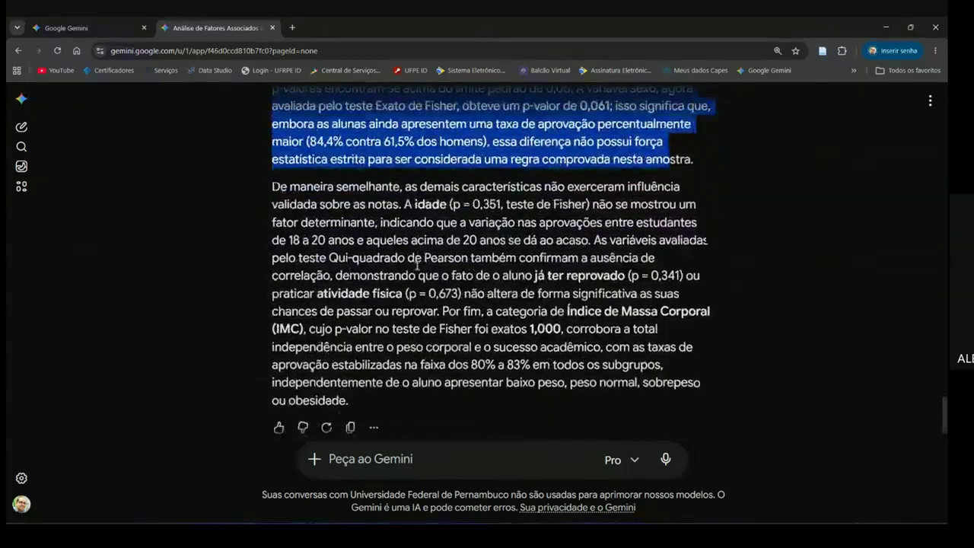
{"action": "left_click_drag", "start_coordinate": [346, 394], "coordinate": [266, 410]}
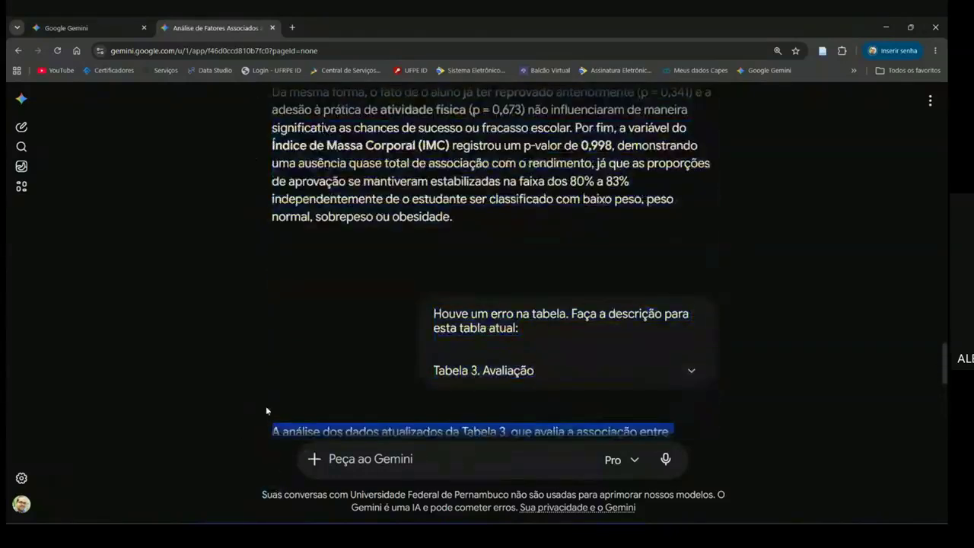
{"action": "key", "text": "alt+Tab"}
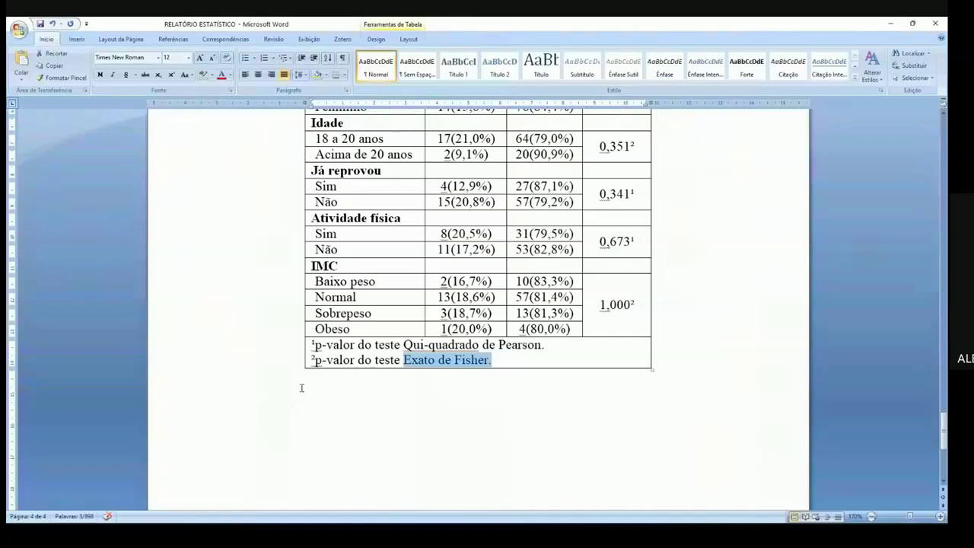
{"action": "left_click_drag", "start_coordinate": [946, 433], "coordinate": [945, 336]}
{"action": "left_click", "coordinate": [459, 427]}
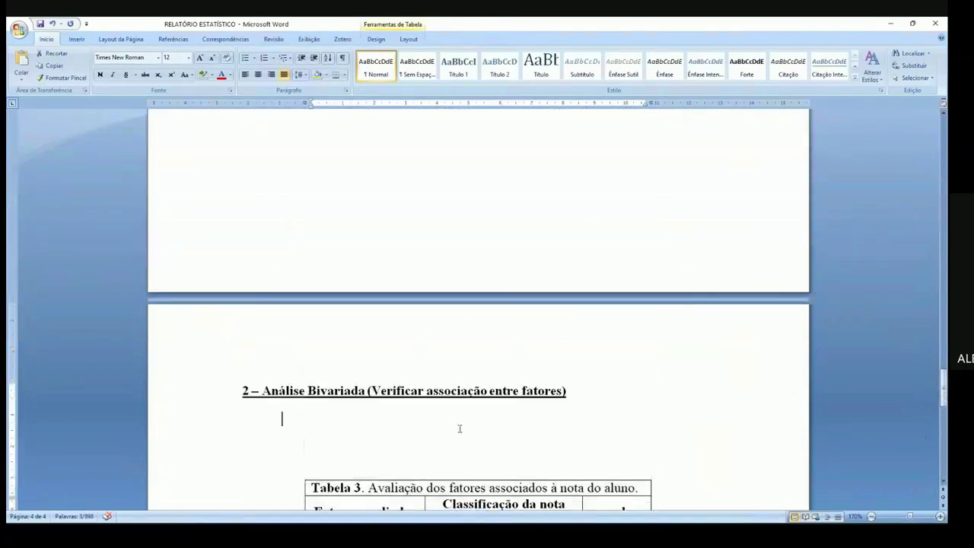
{"action": "key", "text": "Return"}
{"action": "key", "text": "ctrl+alt+v"}
{"action": "key", "text": "Return"}
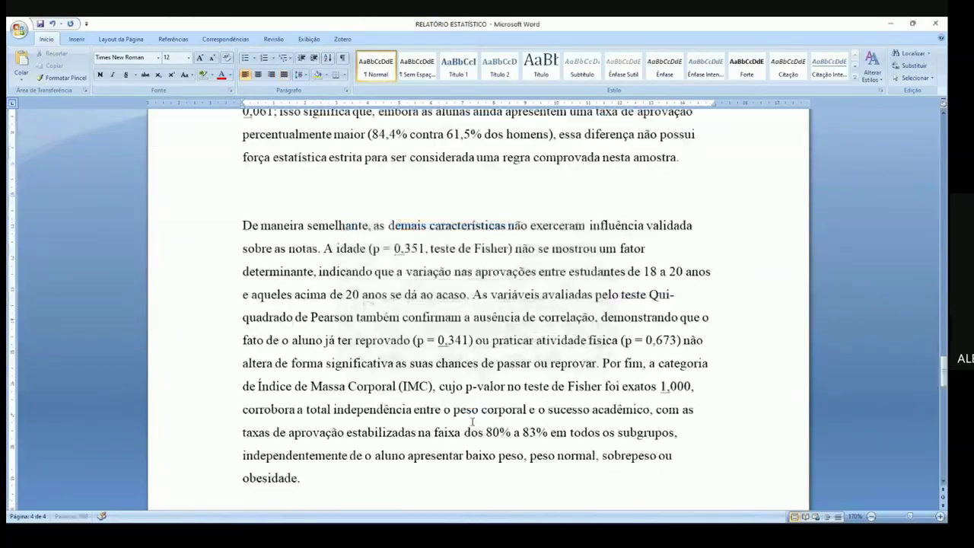
Delete the clause from "revela uma mudança importante" to "algumas variáveis" in the first pasted paragraph and justify that paragraph
{"action": "scroll", "coordinate": [941, 393], "scroll_direction": "up", "scroll_amount": 3}
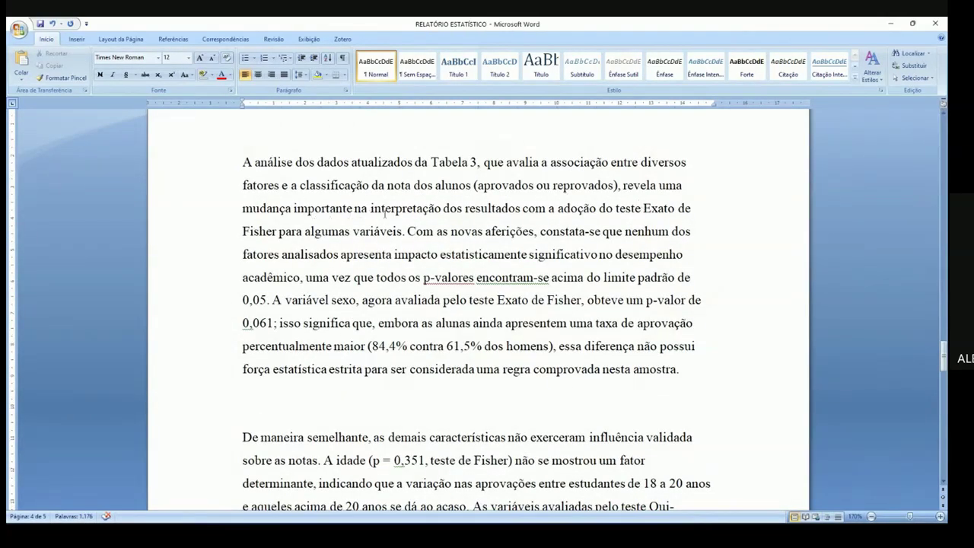
{"action": "left_click_drag", "start_coordinate": [622, 187], "coordinate": [406, 231]}
{"action": "left_click", "coordinate": [648, 216]}
{"action": "key", "text": "Delete"}
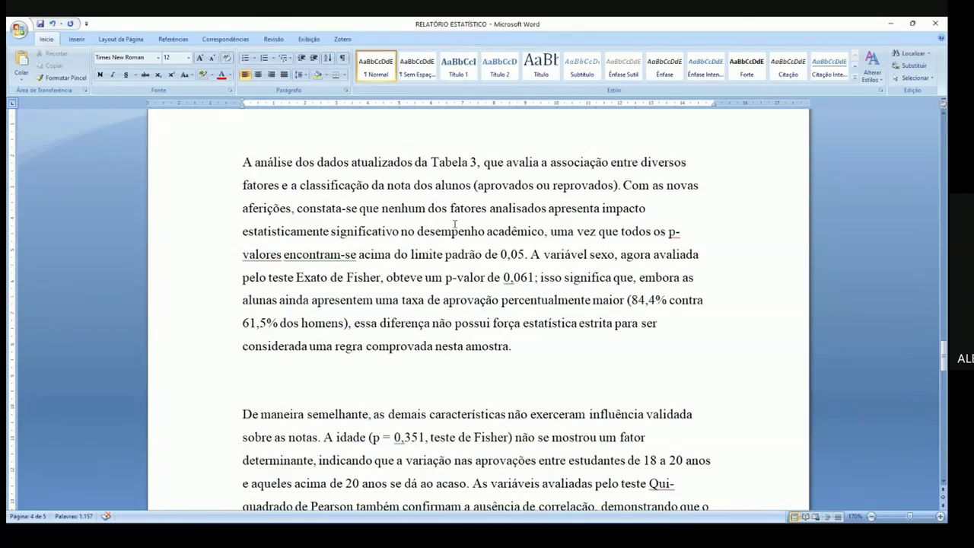
{"action": "key", "text": "ctrl+j"}
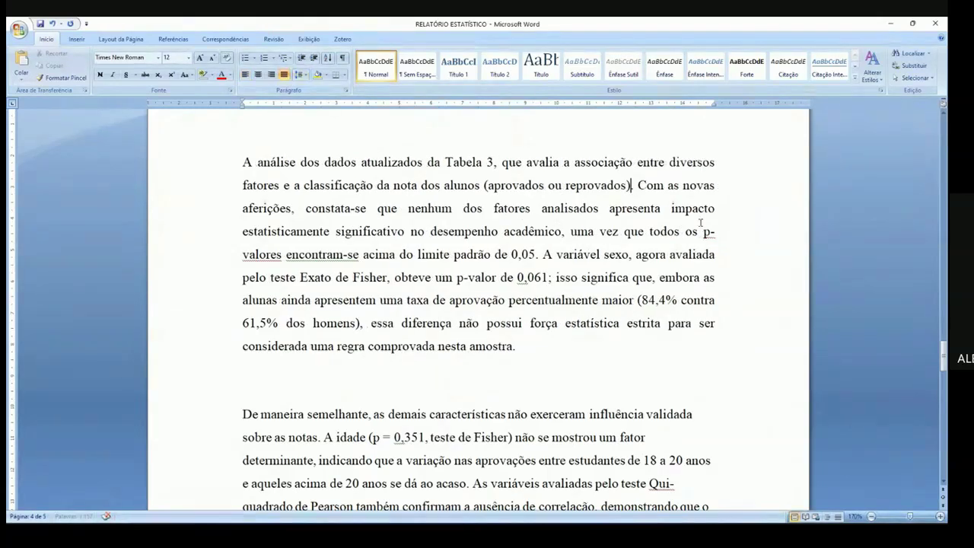
Remove "Com as novas aferições," from the first paragraph and start the sentence with a capitalised "Constata-se"
{"action": "left_click_drag", "start_coordinate": [637, 185], "coordinate": [302, 206]}
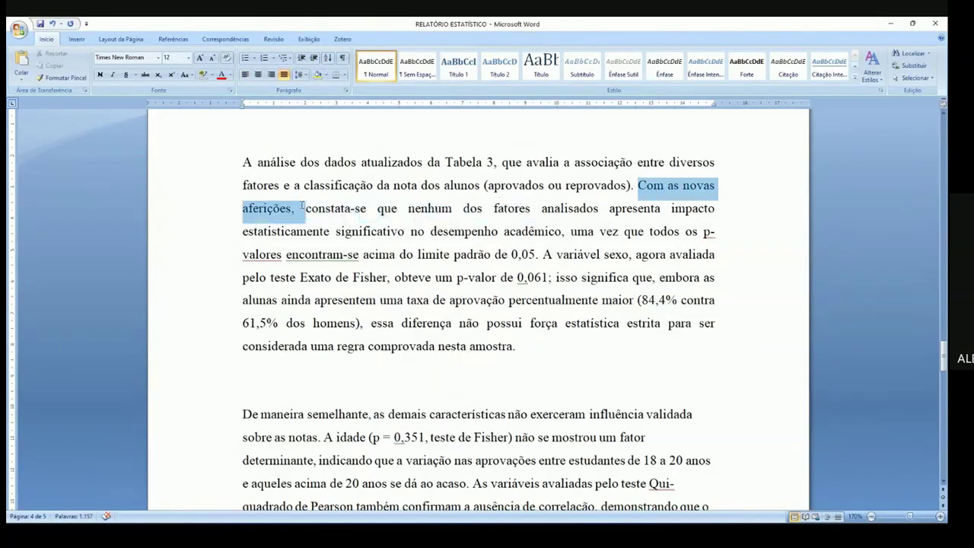
{"action": "key", "text": "Delete"}
{"action": "key", "text": "Delete"}
{"action": "type", "text": "C"}
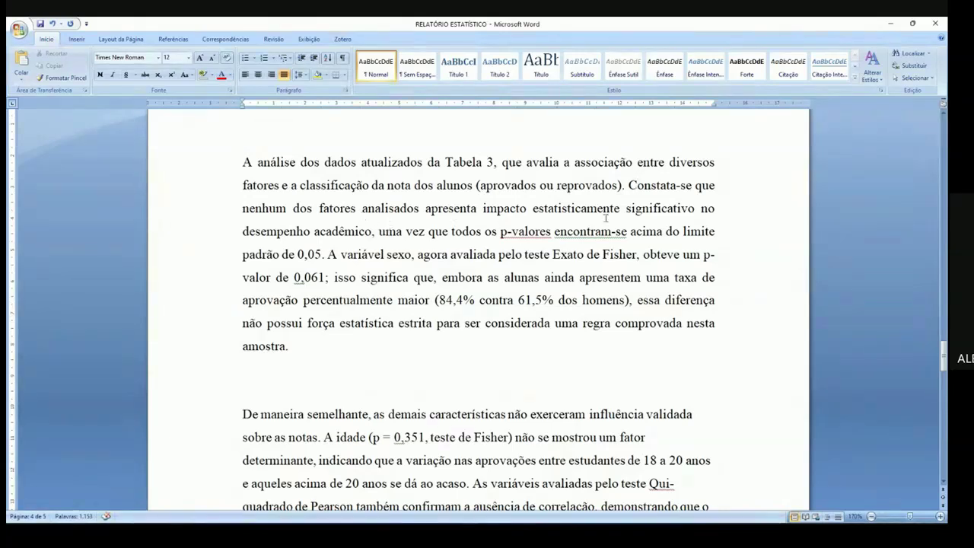
Delete "agora avaliada pelo teste Exato de Fisher" and its surrounding commas so the sentence reads "A variável sexo obteve um p-valor de 0,061"
{"action": "left_click_drag", "start_coordinate": [628, 184], "coordinate": [697, 220]}
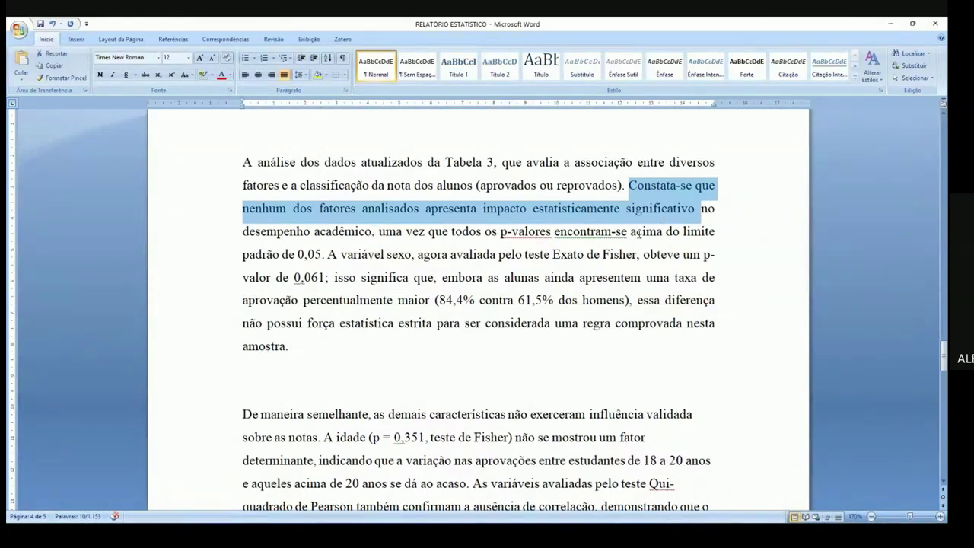
{"action": "left_click_drag", "start_coordinate": [242, 231], "coordinate": [637, 259]}
{"action": "double_click", "coordinate": [430, 257]}
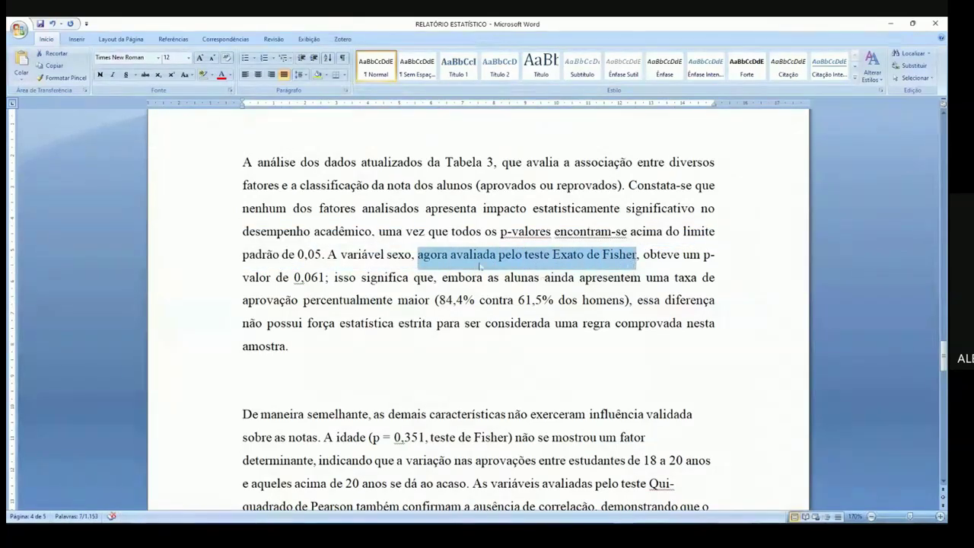
{"action": "key", "text": "Delete"}
{"action": "key", "text": "BackSpace"}
{"action": "key", "text": "BackSpace"}
{"action": "key", "text": "Delete"}
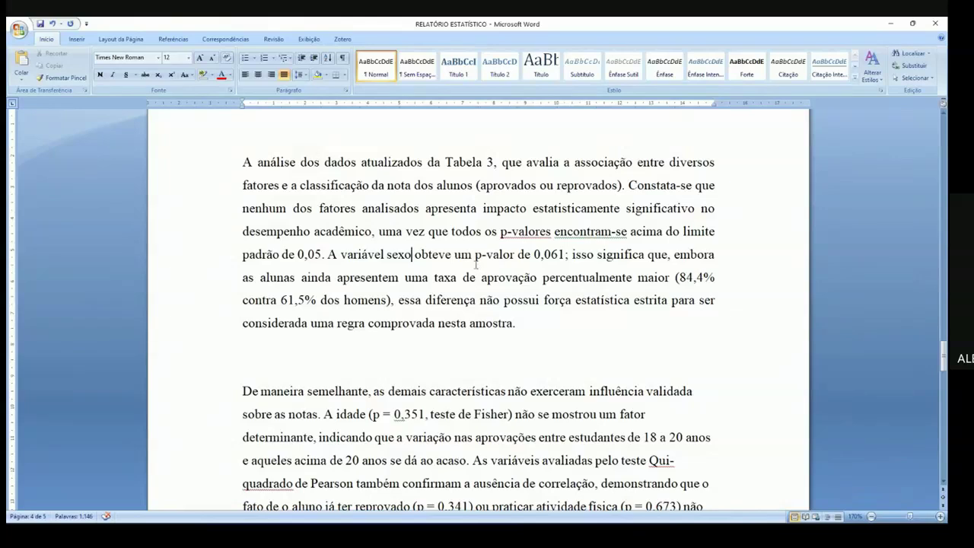
{"action": "left_click_drag", "start_coordinate": [327, 257], "coordinate": [563, 260]}
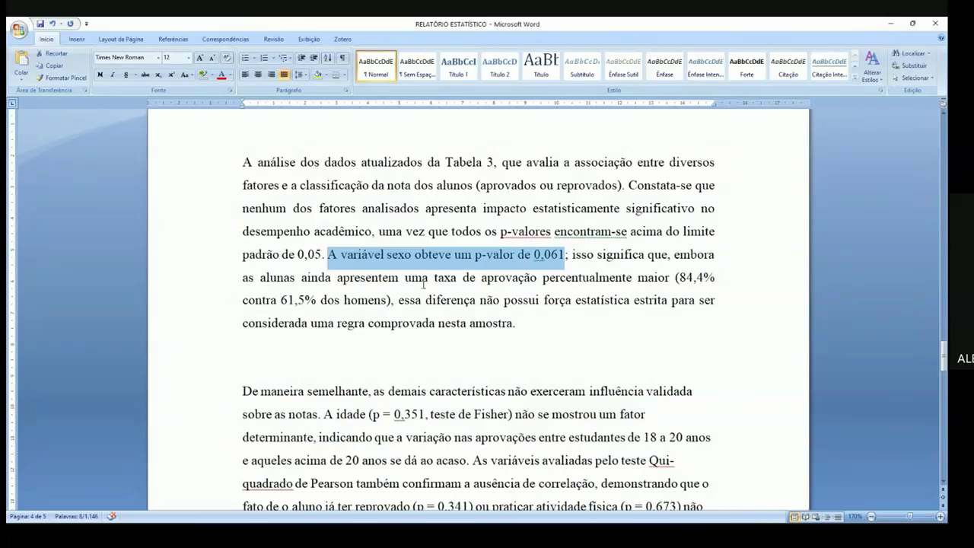
Shorten the first paragraph's ending to "essa diferença não possui força estatística." and remove the blank line below it
{"action": "left_click_drag", "start_coordinate": [481, 278], "coordinate": [675, 279]}
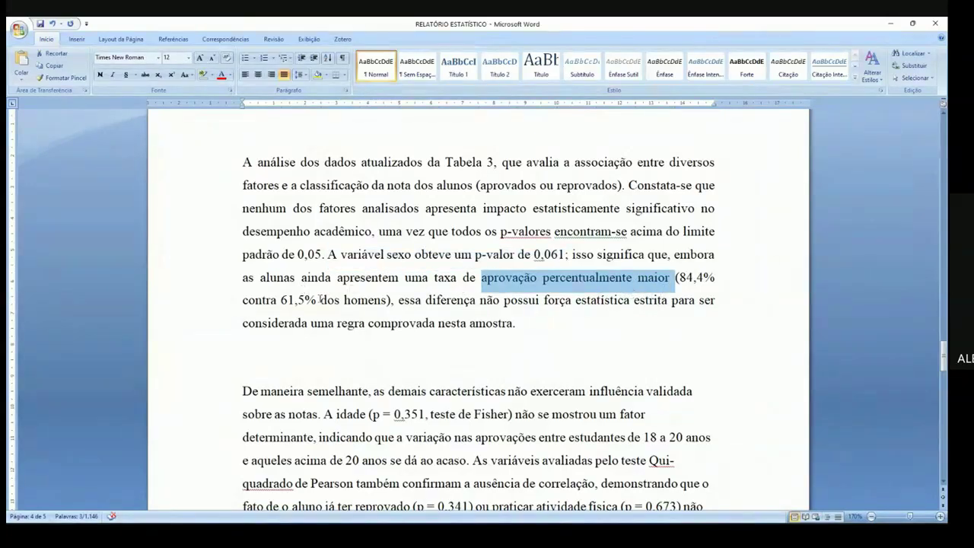
{"action": "left_click_drag", "start_coordinate": [412, 307], "coordinate": [527, 313]}
{"action": "left_click", "coordinate": [686, 316]}
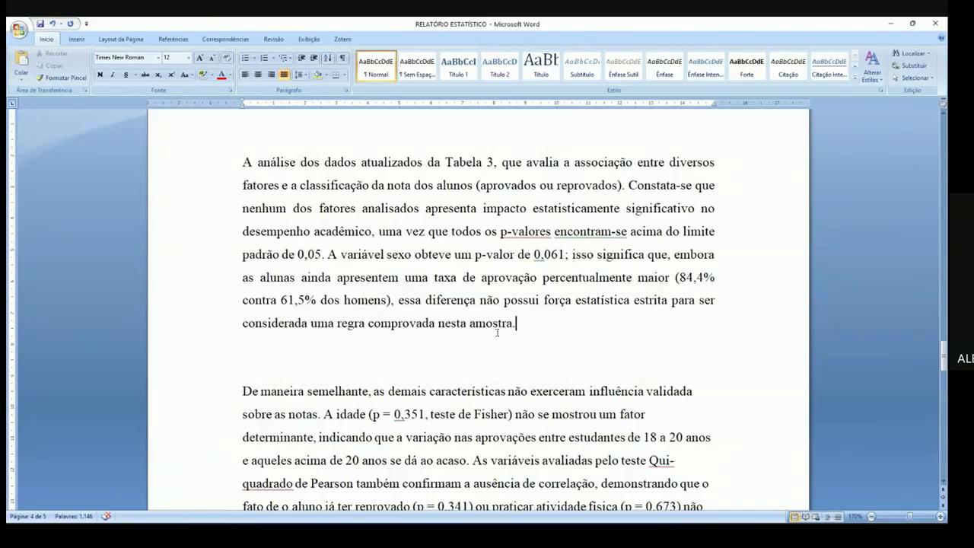
{"action": "left_click_drag", "start_coordinate": [514, 326], "coordinate": [625, 308]}
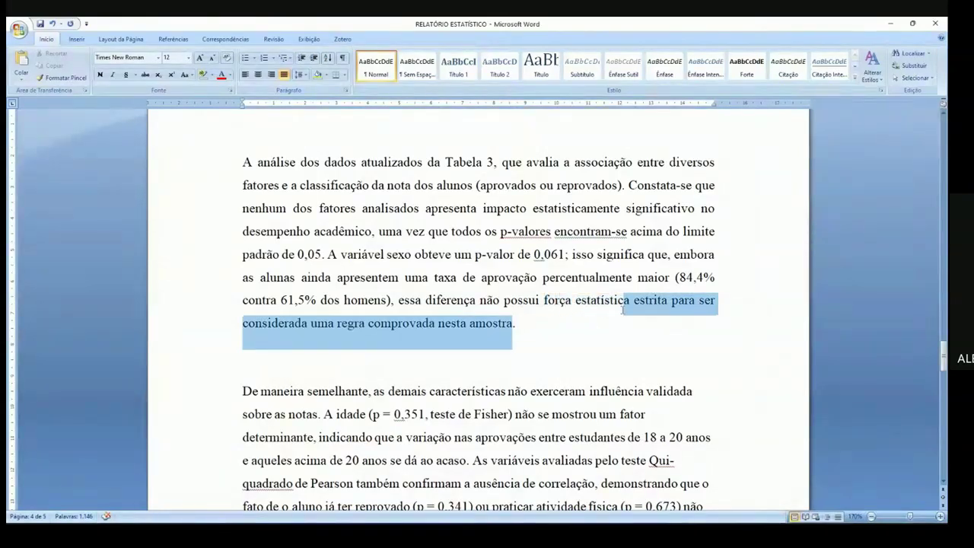
{"action": "key", "text": "BackSpace"}
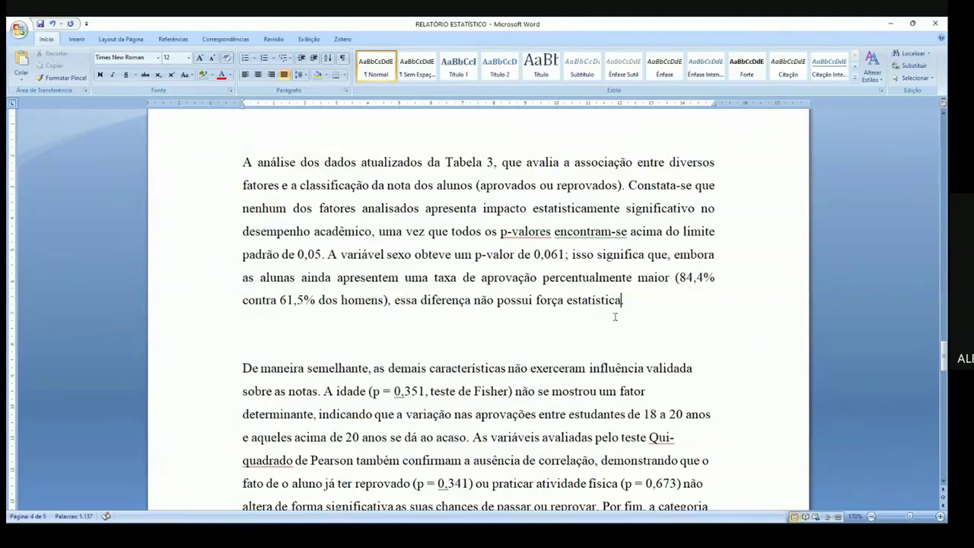
{"action": "key", "text": "Delete"}
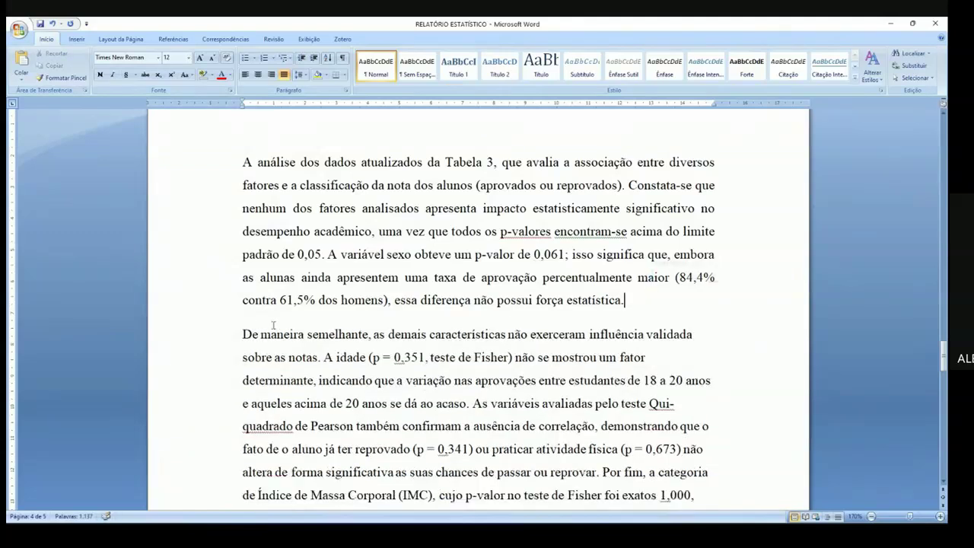
Indent the first line of the "De maneira semelhante" paragraph, justify it, and remove the space after the paragraph above
{"action": "double_click", "coordinate": [251, 334]}
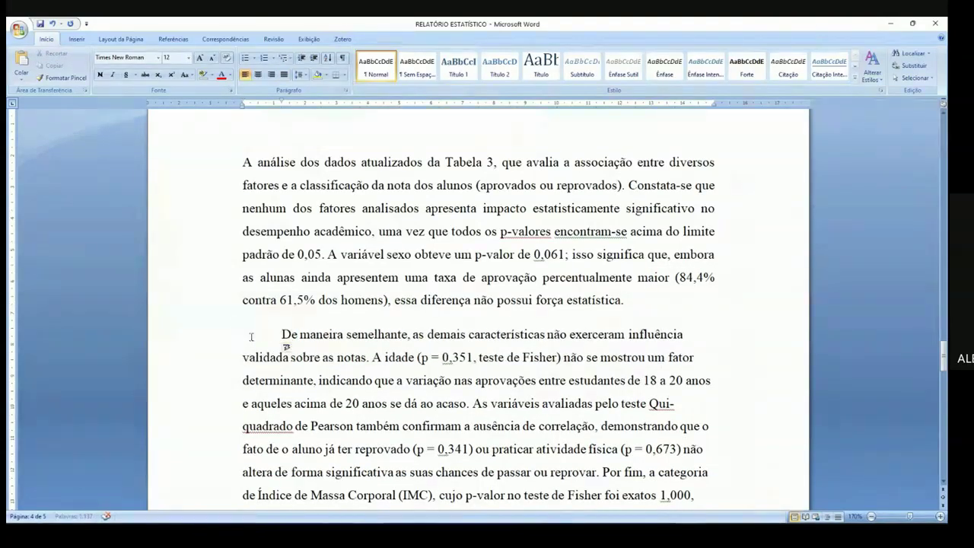
{"action": "key", "text": "Tab"}
{"action": "left_click", "coordinate": [223, 315]}
{"action": "left_click", "coordinate": [298, 74]}
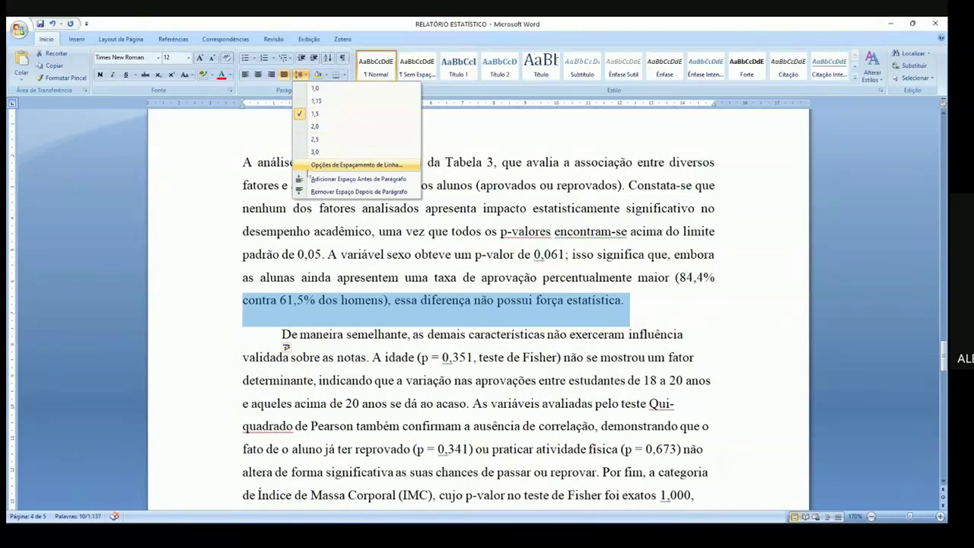
{"action": "left_click", "coordinate": [318, 190]}
{"action": "left_click", "coordinate": [325, 346]}
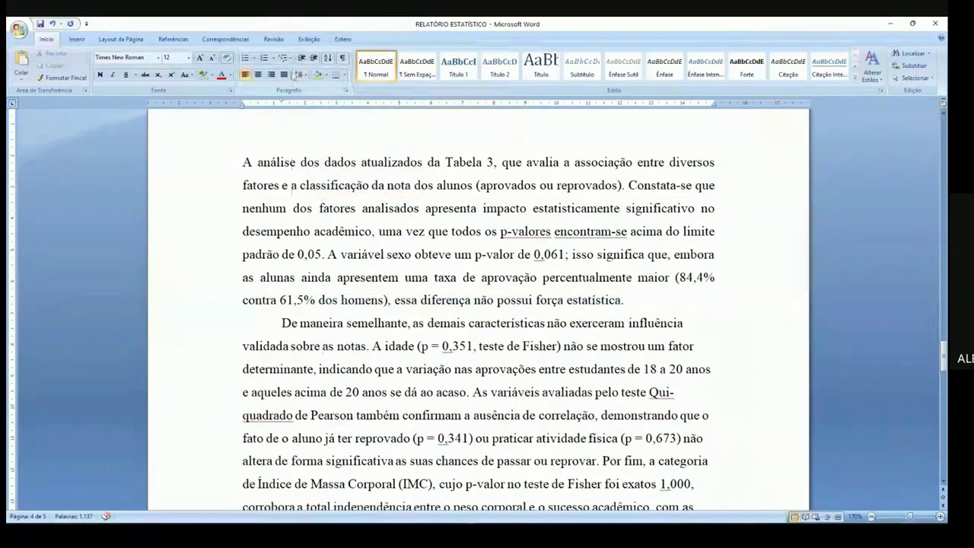
{"action": "scroll", "coordinate": [921, 366], "scroll_direction": "down", "scroll_amount": 2}
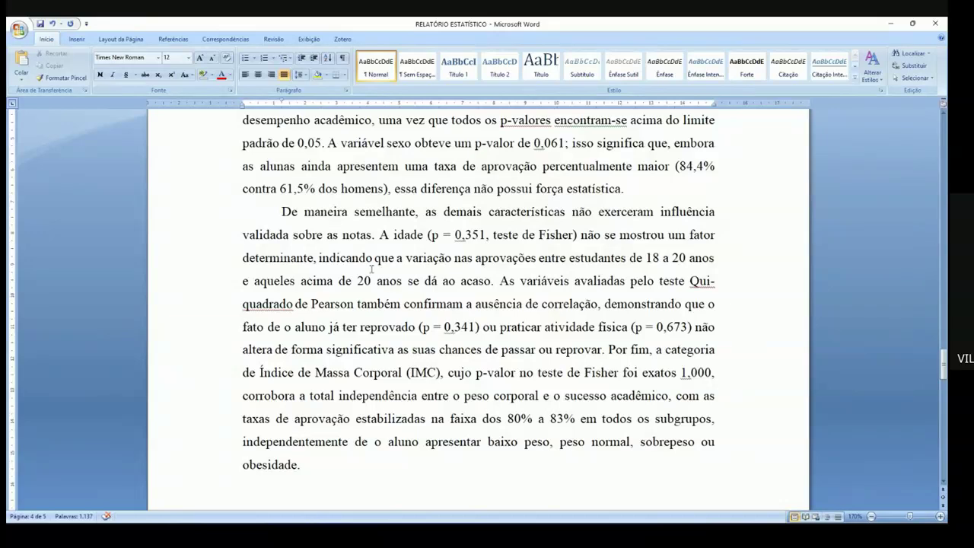
Review the second paragraph's statements on age, Qui-quadrado results, IMC p-value and approval rates across the weight subgroups
{"action": "left_click_drag", "start_coordinate": [281, 211], "coordinate": [314, 468]}
{"action": "left_click", "coordinate": [313, 468]}
{"action": "left_click_drag", "start_coordinate": [281, 215], "coordinate": [315, 258]}
{"action": "left_click", "coordinate": [438, 281]}
{"action": "left_click_drag", "start_coordinate": [270, 213], "coordinate": [694, 264]}
{"action": "left_click_drag", "start_coordinate": [339, 281], "coordinate": [403, 285]}
{"action": "left_click_drag", "start_coordinate": [490, 282], "coordinate": [424, 282]}
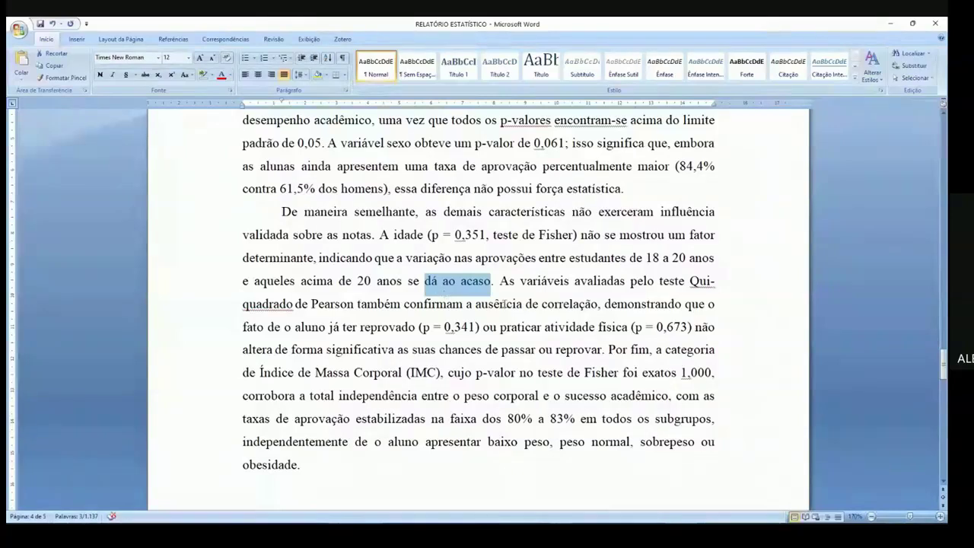
{"action": "left_click_drag", "start_coordinate": [499, 282], "coordinate": [627, 329]}
{"action": "left_click", "coordinate": [624, 343]}
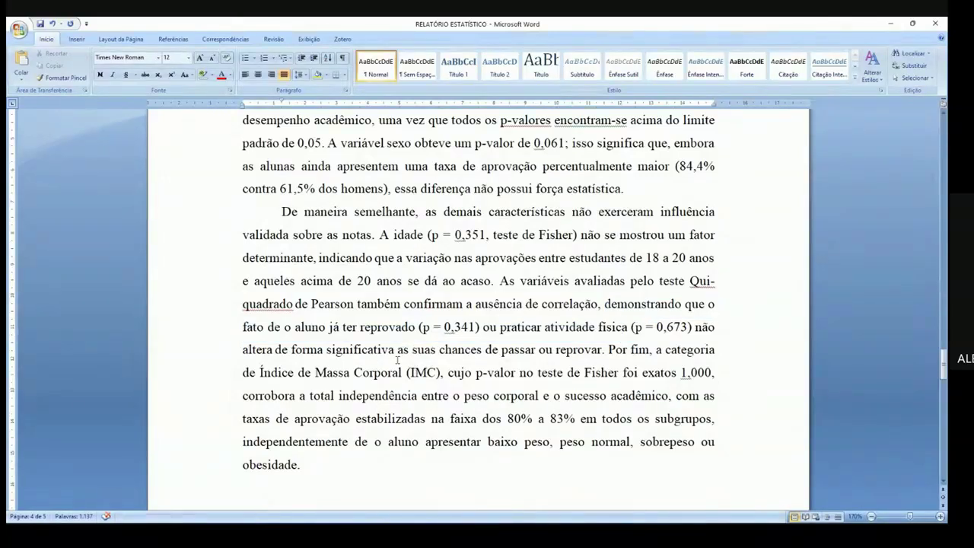
{"action": "left_click_drag", "start_coordinate": [413, 351], "coordinate": [696, 377]}
{"action": "left_click", "coordinate": [439, 373]}
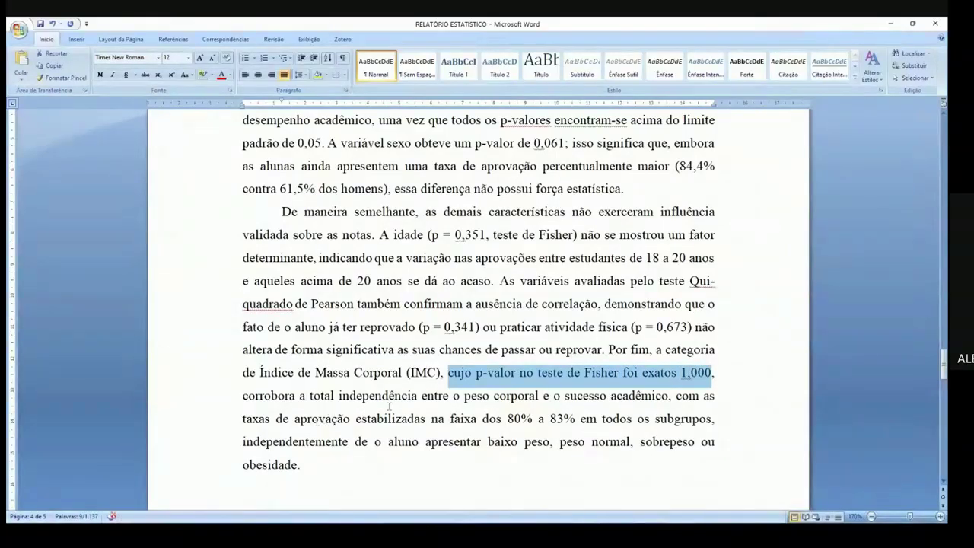
{"action": "left_click_drag", "start_coordinate": [309, 396], "coordinate": [628, 410]}
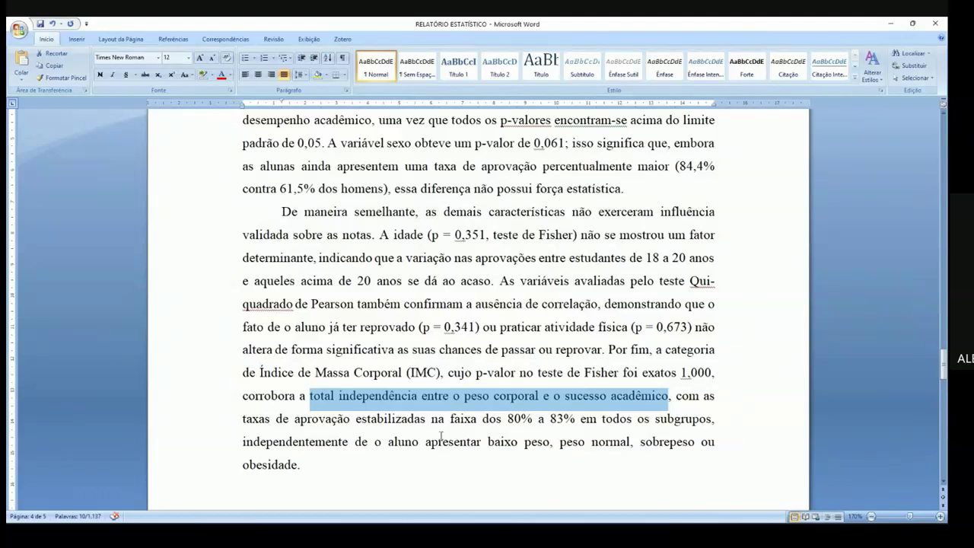
{"action": "left_click_drag", "start_coordinate": [507, 420], "coordinate": [565, 420]}
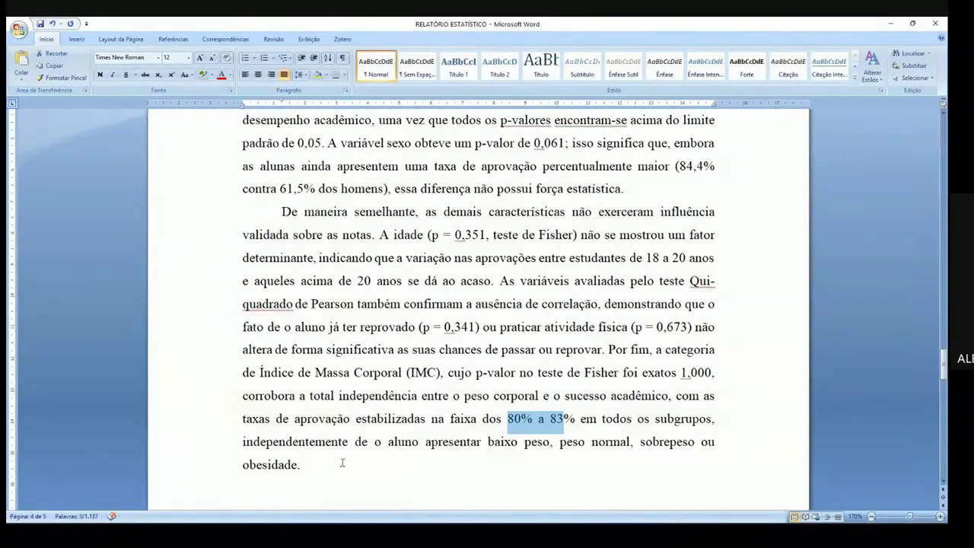
{"action": "left_click", "coordinate": [526, 442]}
{"action": "left_click_drag", "start_coordinate": [594, 445], "coordinate": [687, 445]}
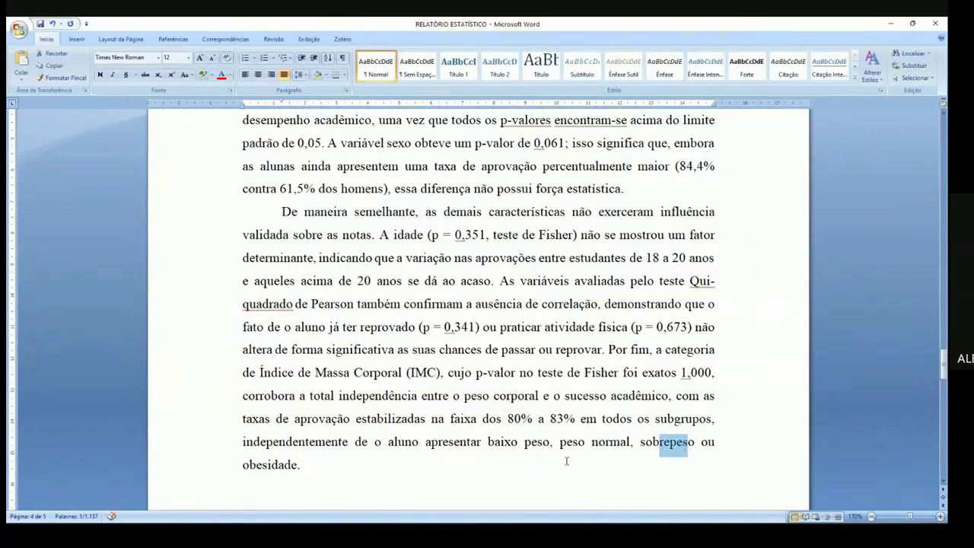
{"action": "left_click", "coordinate": [336, 464]}
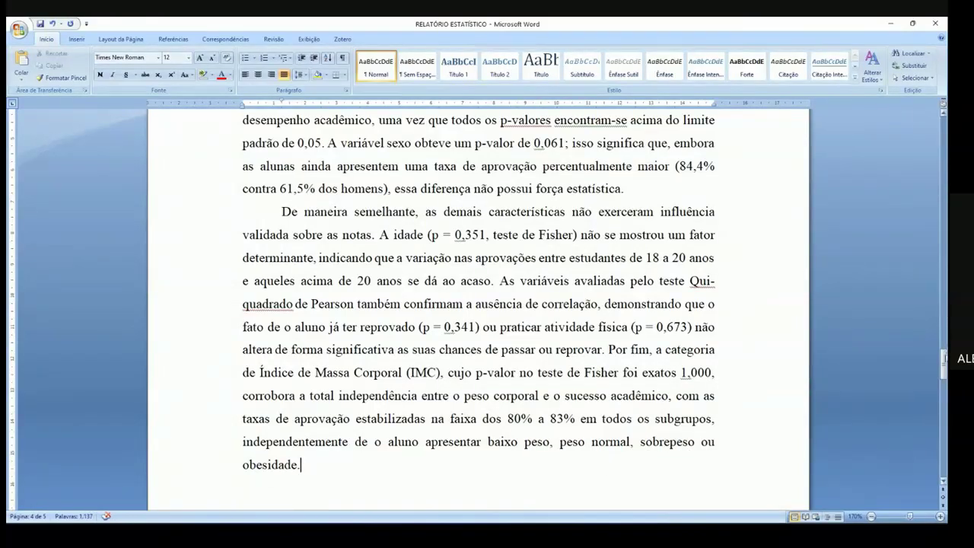
Remove all borders from Tabela 3
{"action": "scroll", "coordinate": [478, 304], "scroll_direction": "down", "scroll_amount": 3}
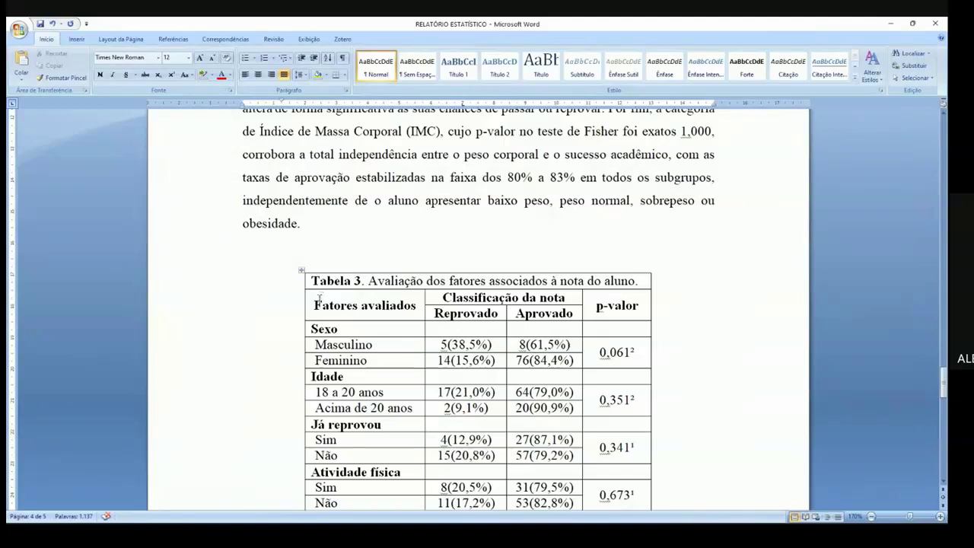
{"action": "left_click", "coordinate": [301, 274]}
{"action": "right_click", "coordinate": [302, 274]}
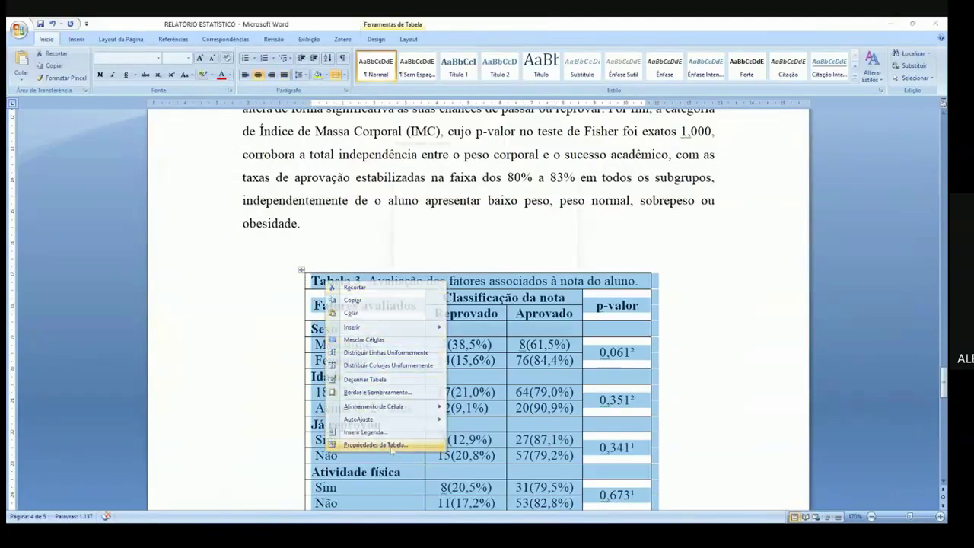
{"action": "left_click", "coordinate": [384, 455]}
{"action": "left_click", "coordinate": [509, 311]}
{"action": "left_click", "coordinate": [363, 213]}
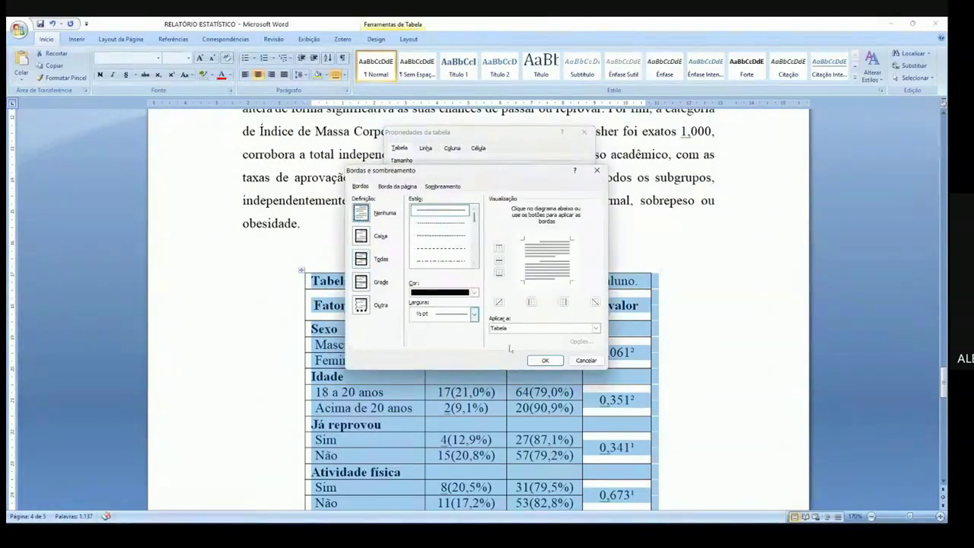
{"action": "left_click", "coordinate": [544, 358]}
{"action": "left_click", "coordinate": [534, 332]}
Add ½ pt top and bottom borders to the "Fatores avaliados" header row of Tabela 3
{"action": "left_click", "coordinate": [297, 306]}
{"action": "right_click", "coordinate": [297, 307]}
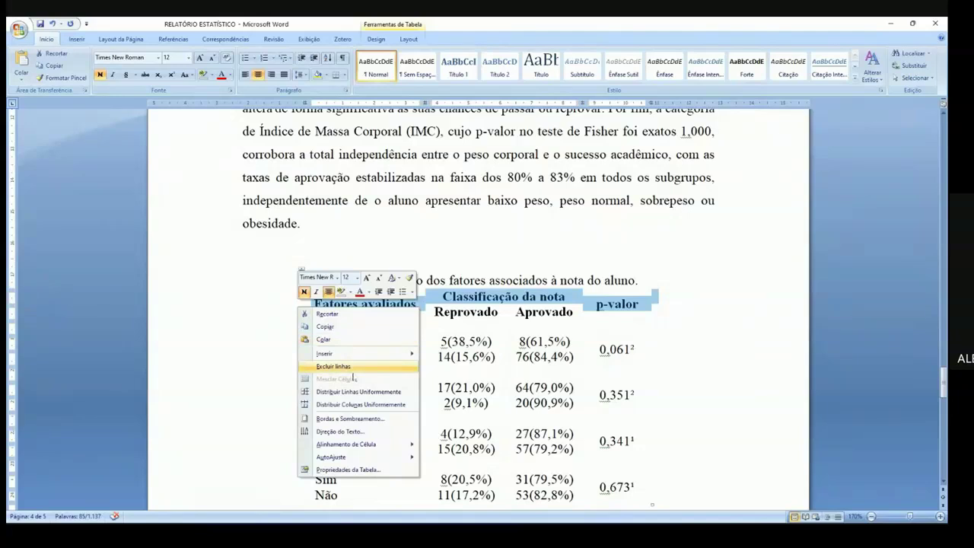
{"action": "left_click", "coordinate": [349, 469]}
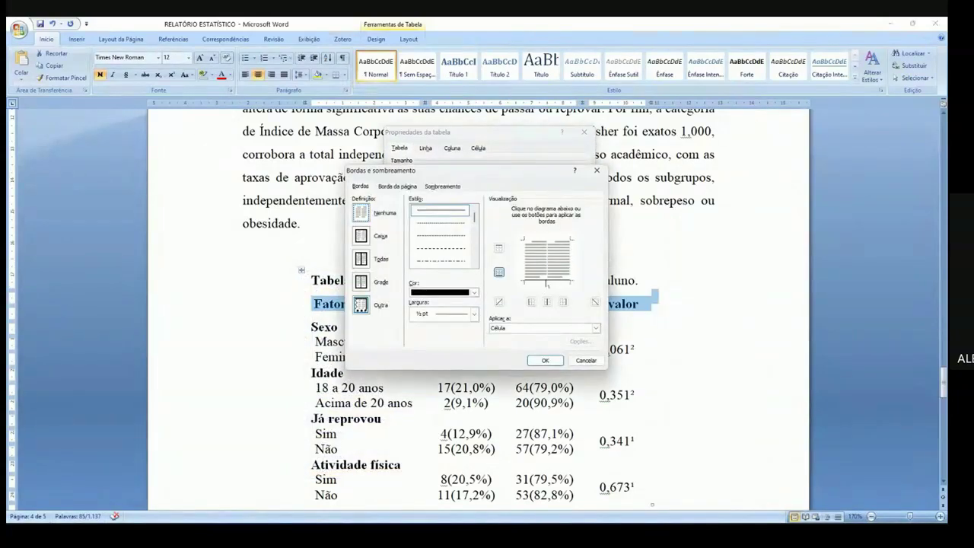
{"action": "left_click", "coordinate": [544, 360]}
{"action": "left_click", "coordinate": [533, 330]}
Repeat the header border formatting on the "Reprovado", "Aprovado" and "p-valor" cells
{"action": "left_click", "coordinate": [385, 305]}
{"action": "left_click_drag", "start_coordinate": [467, 319], "coordinate": [538, 314]}
{"action": "key", "text": "F4"}
{"action": "left_click", "coordinate": [619, 306]}
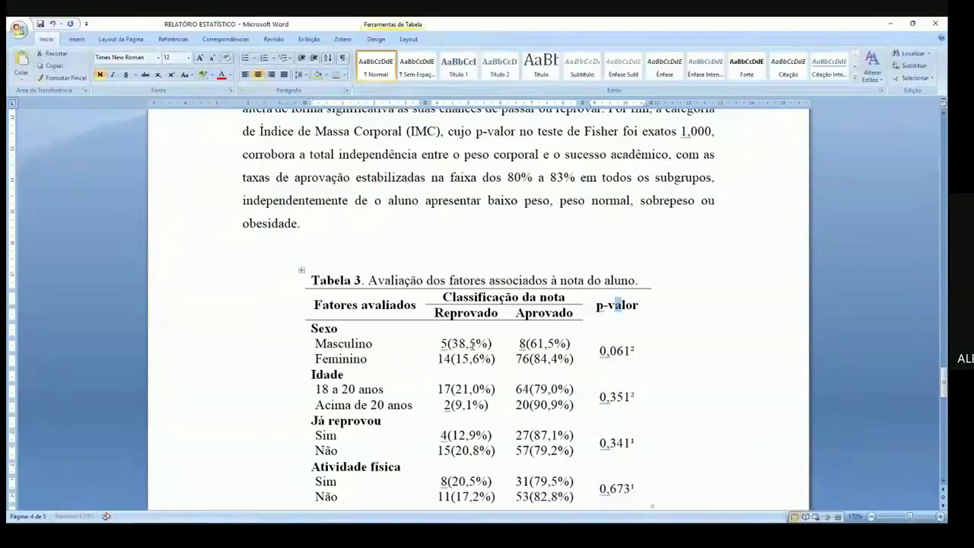
{"action": "key", "text": "F4"}
Add a bottom border to the "Feminino" row to close off the Sexo group in Tabela 3
{"action": "left_click", "coordinate": [300, 359]}
{"action": "right_click", "coordinate": [302, 359]}
{"action": "left_click", "coordinate": [353, 348]}
{"action": "left_click", "coordinate": [511, 313]}
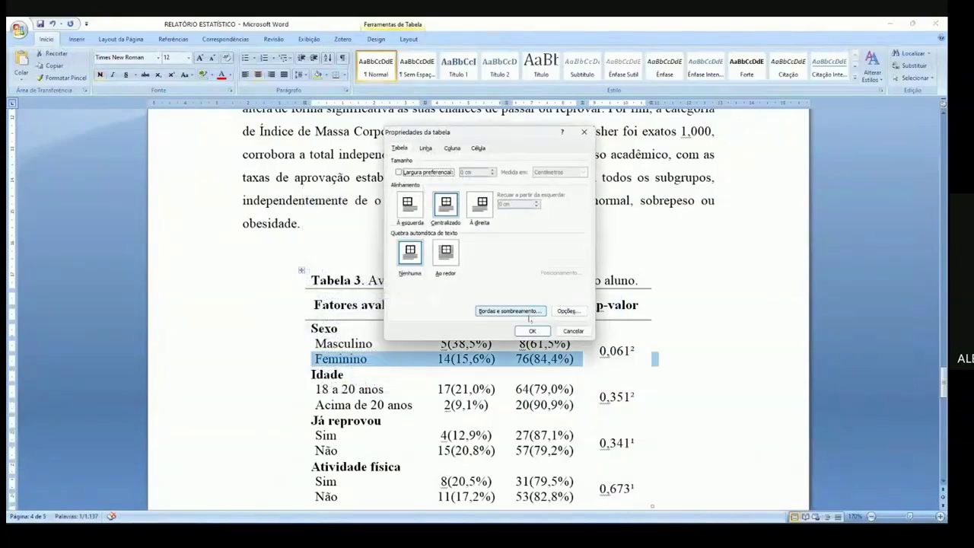
{"action": "left_click", "coordinate": [545, 359]}
{"action": "left_click", "coordinate": [533, 332]}
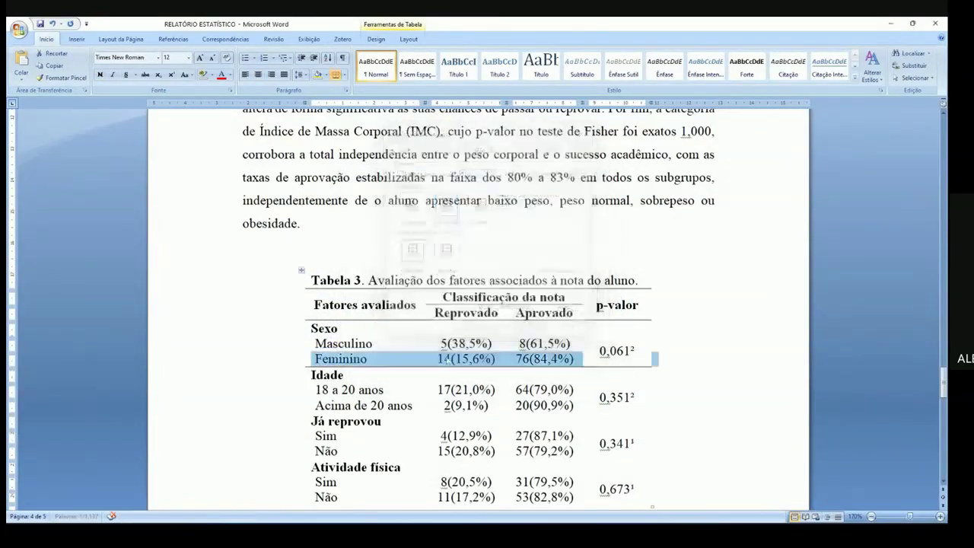
Repeat the bottom border on the last rows of the Idade, Já reprovou and Atividade física groups
{"action": "left_click", "coordinate": [299, 408]}
{"action": "key", "text": "F4"}
{"action": "left_click", "coordinate": [299, 452]}
{"action": "key", "text": "F4"}
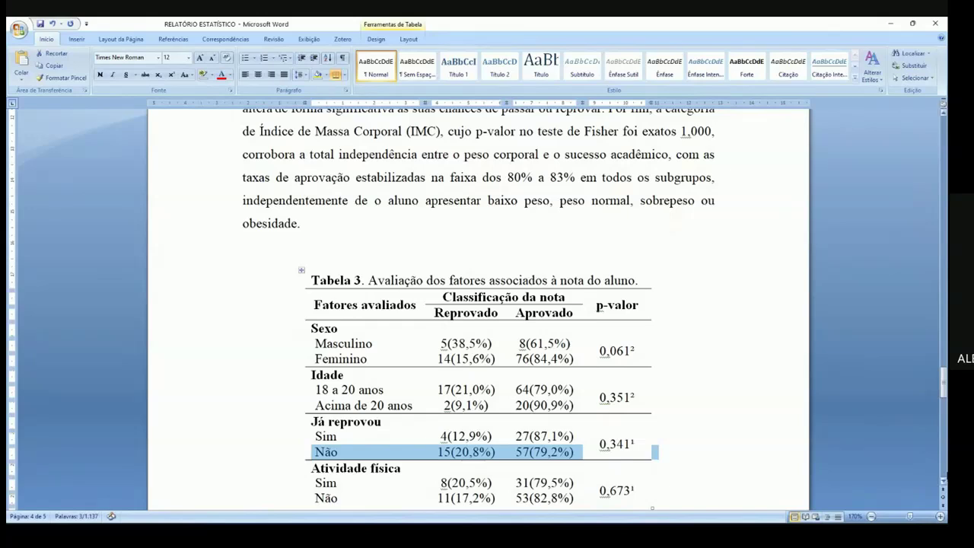
{"action": "scroll", "coordinate": [885, 408], "scroll_direction": "down", "scroll_amount": 5}
{"action": "left_click", "coordinate": [290, 277]}
{"action": "key", "text": "F4"}
{"action": "scroll", "coordinate": [604, 378], "scroll_direction": "down", "scroll_amount": 5}
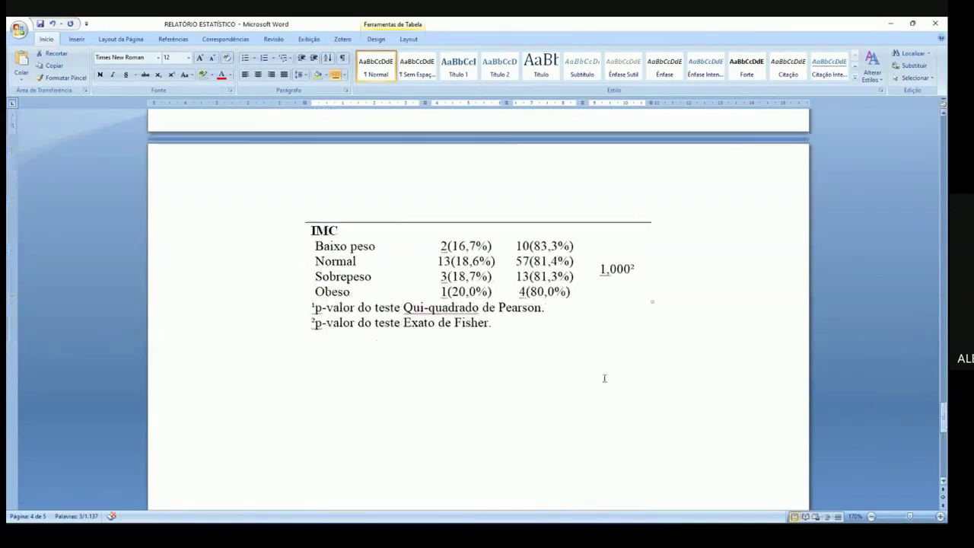